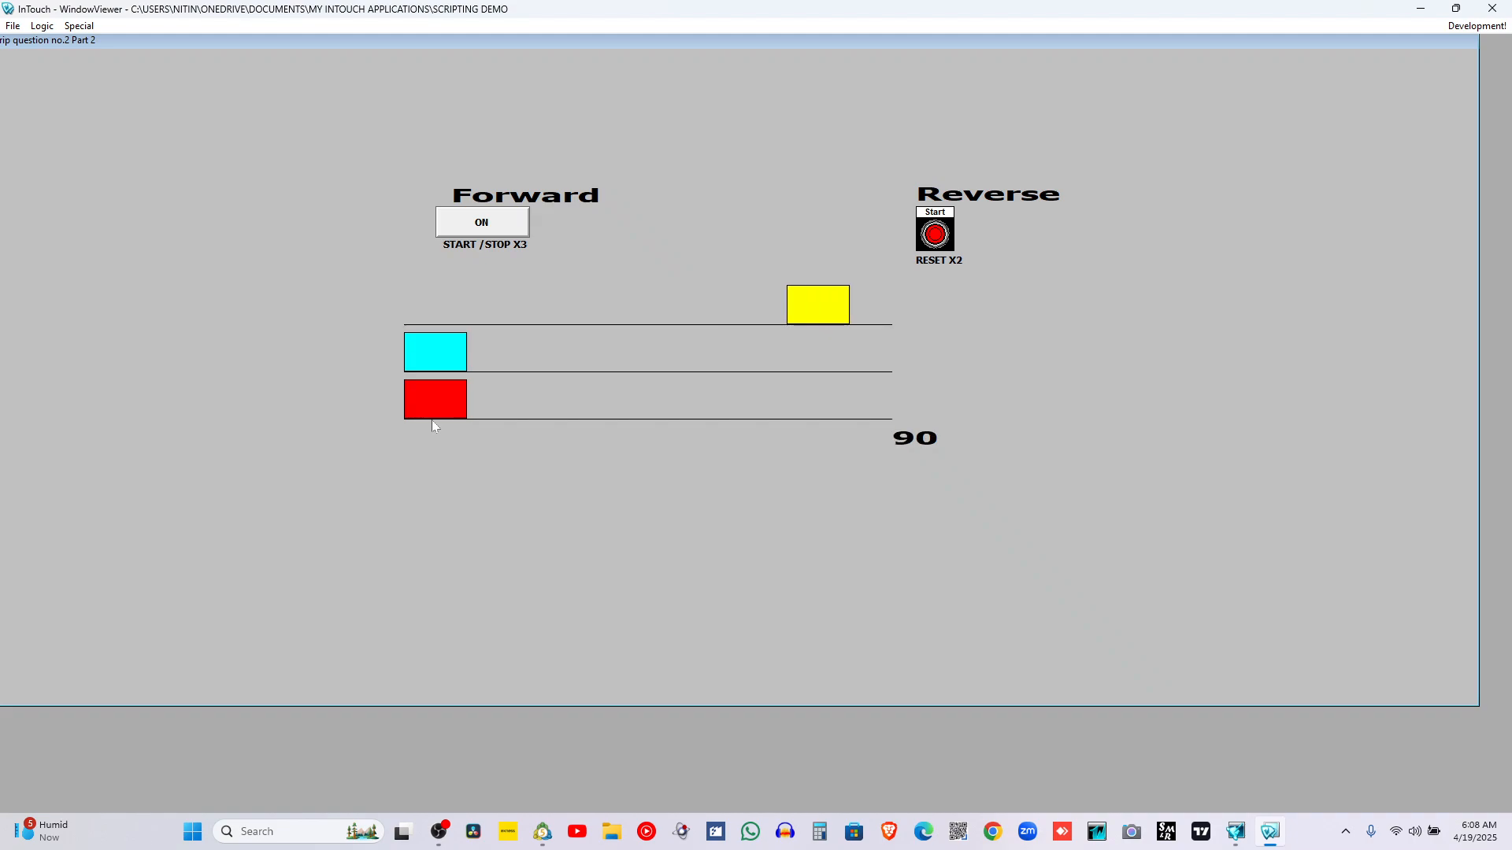
Switch the Start/Stop X3 control off and back on, and reset the three moving boxes
{"action": "left_click", "coordinate": [482, 228]}
{"action": "left_click", "coordinate": [356, 202]}
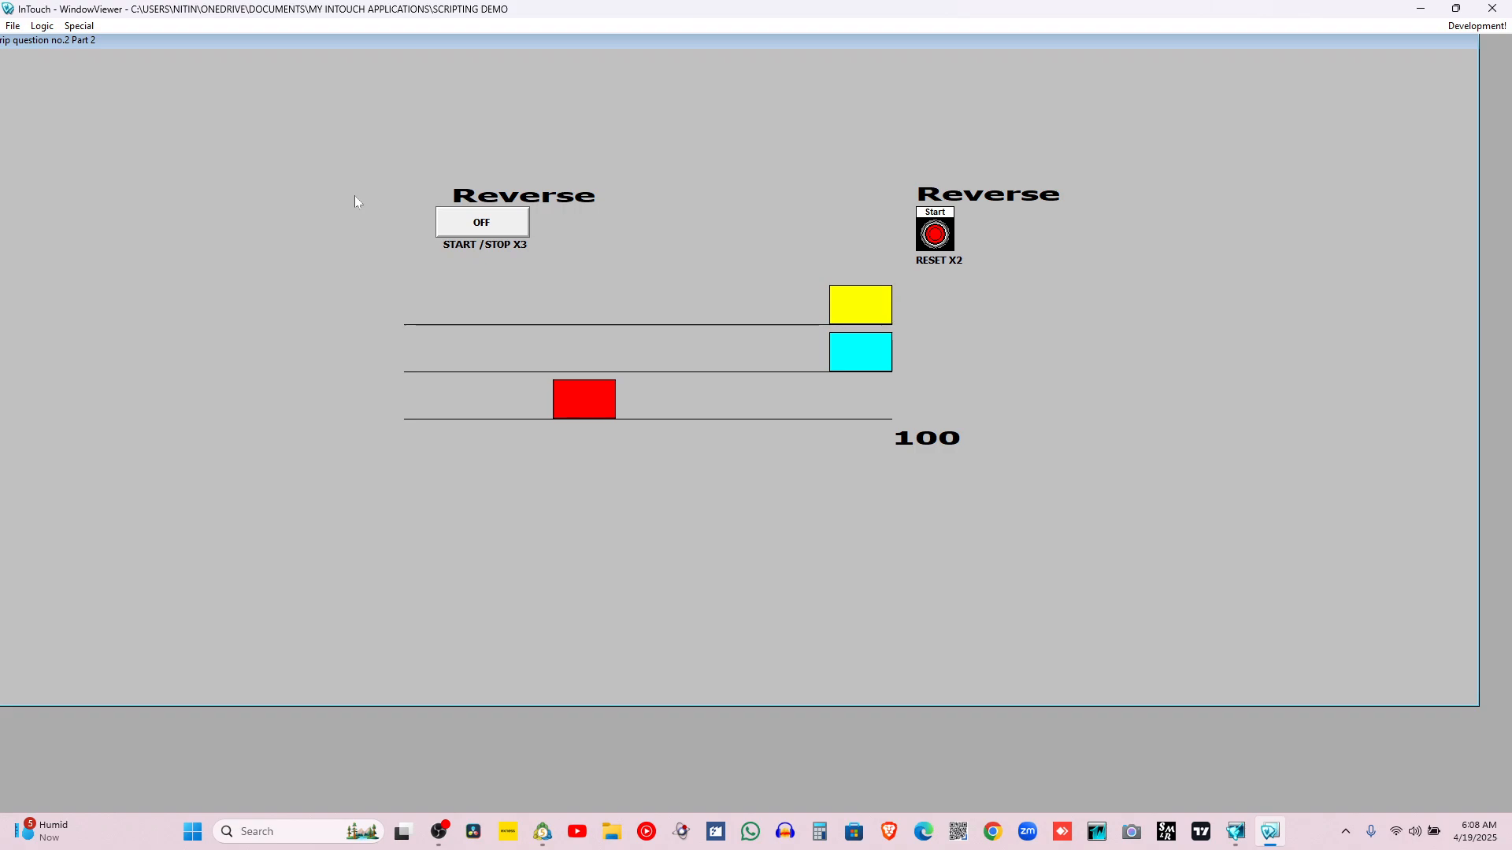
{"action": "left_click", "coordinate": [427, 217]}
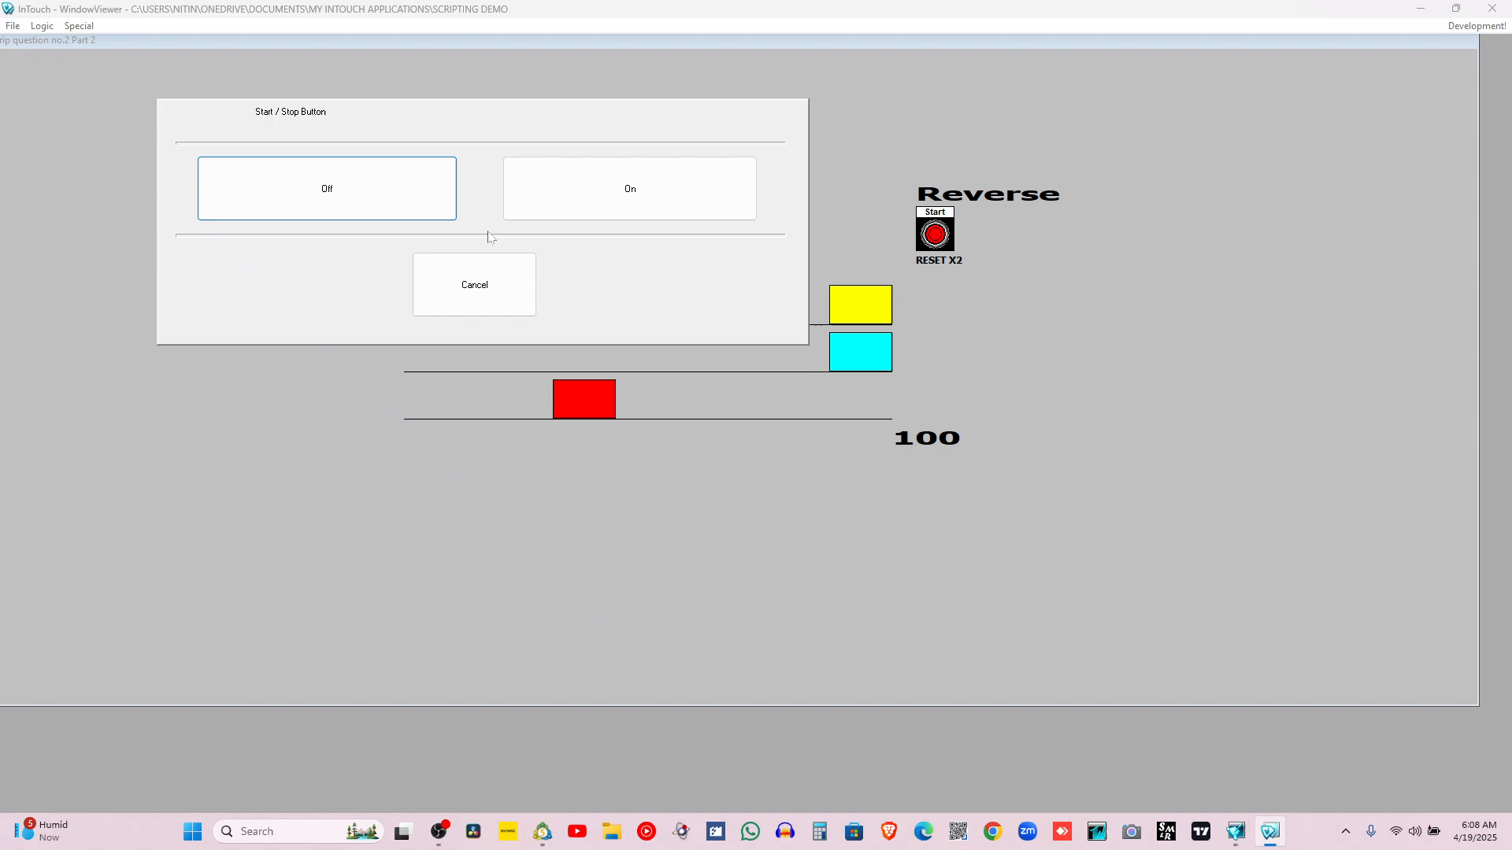
{"action": "left_click", "coordinate": [574, 189]}
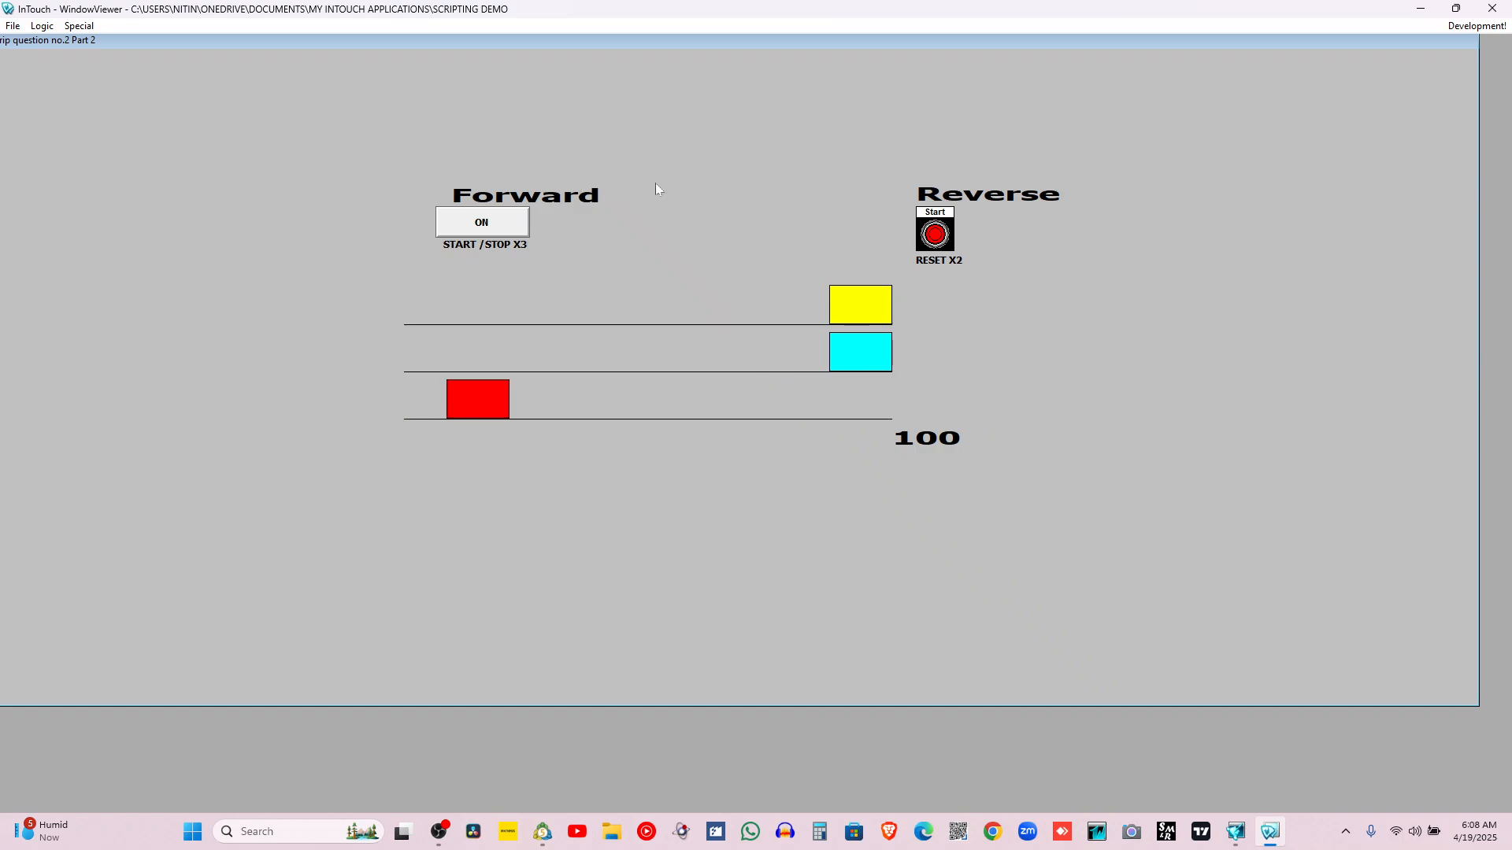
{"action": "left_click", "coordinate": [941, 237]}
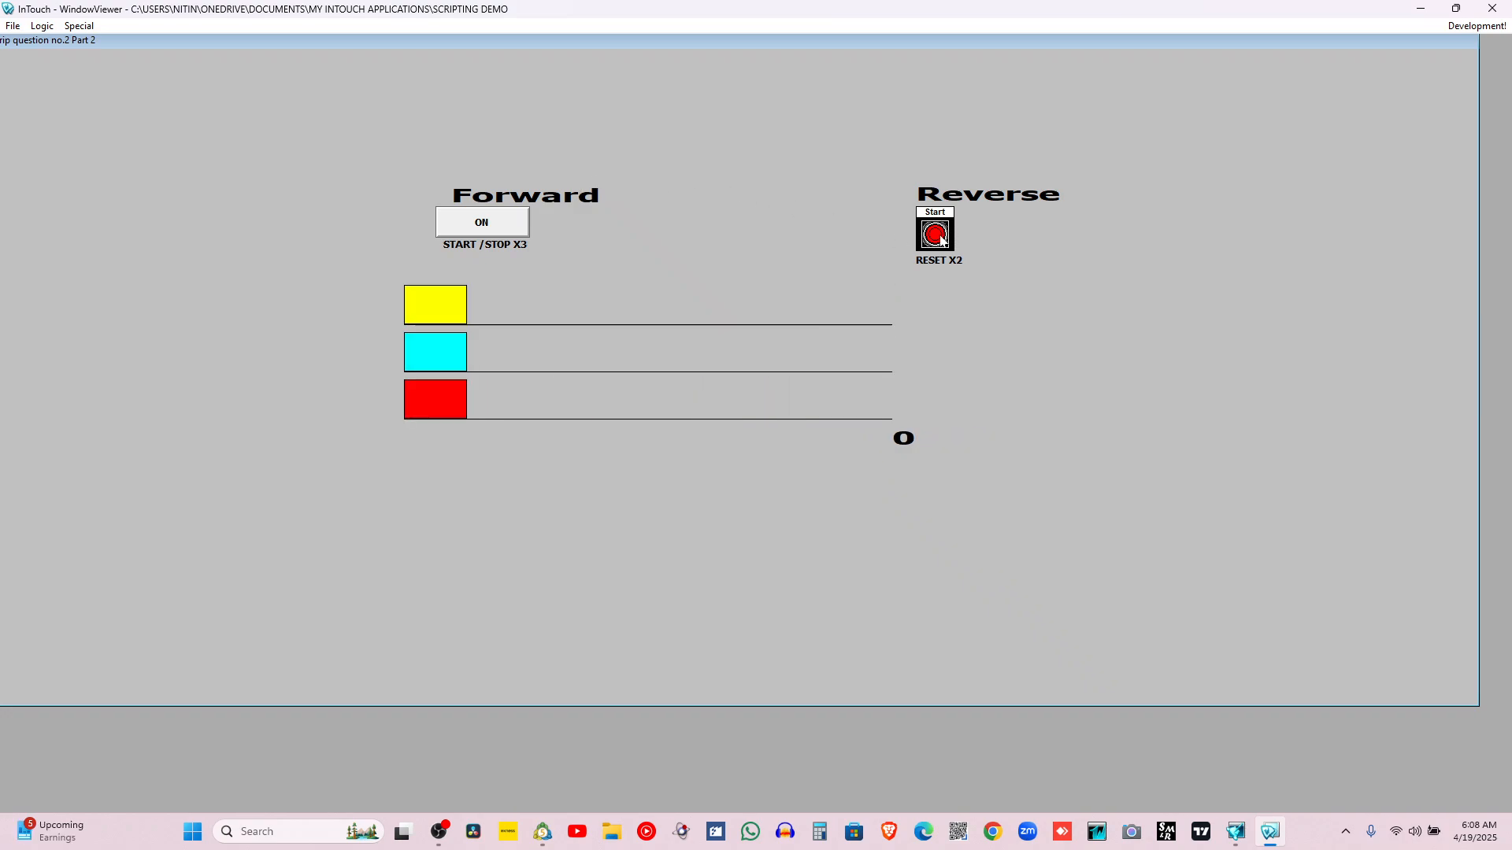
{"action": "left_click", "coordinate": [941, 237]}
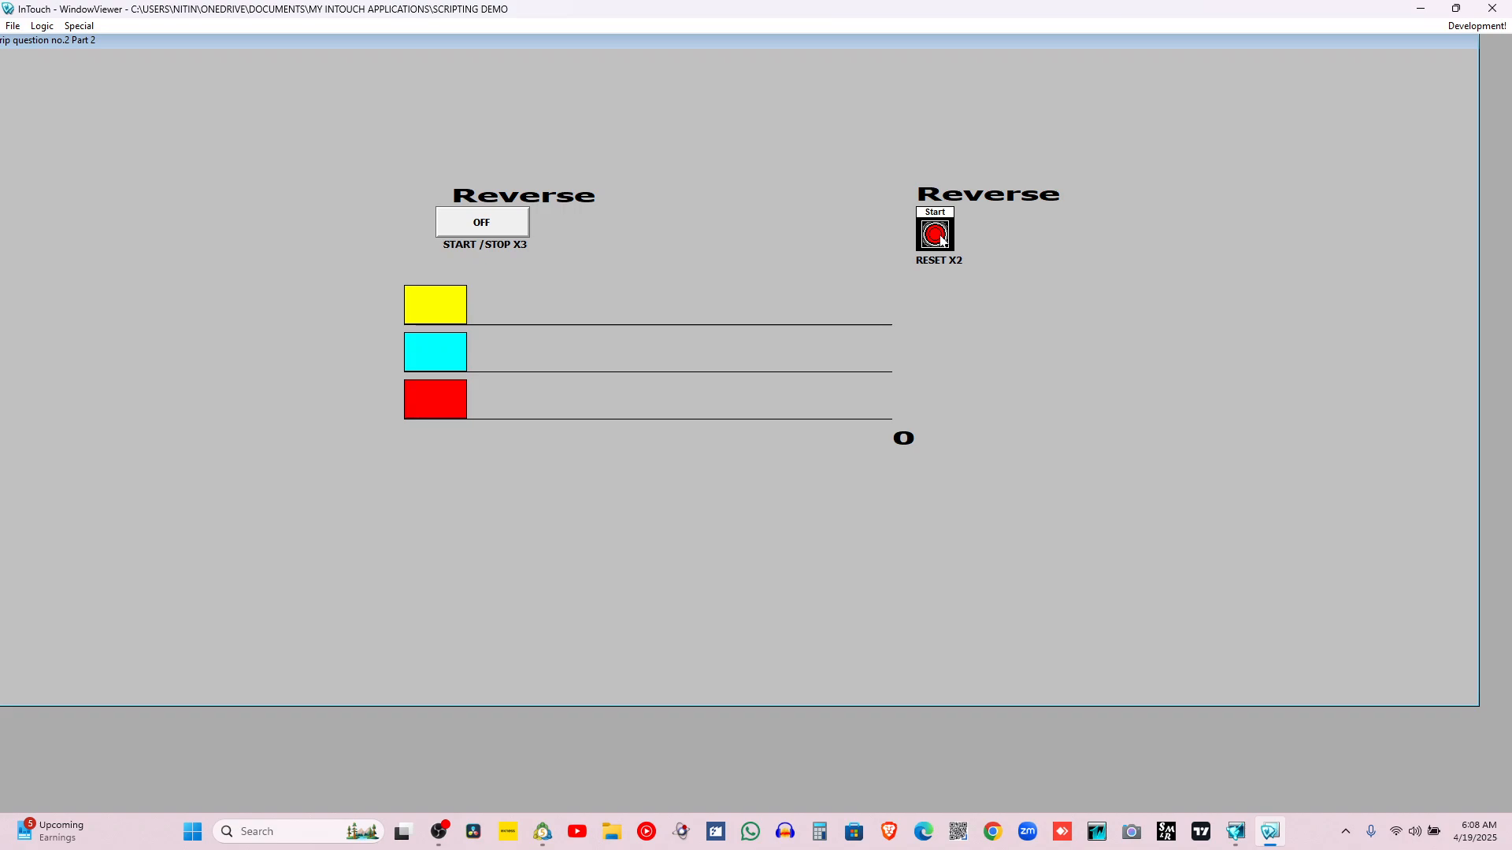
Run the boxes forward with Start/Stop X3, switch it off to reverse them, and operate the X2 reset
{"action": "left_click", "coordinate": [489, 217]}
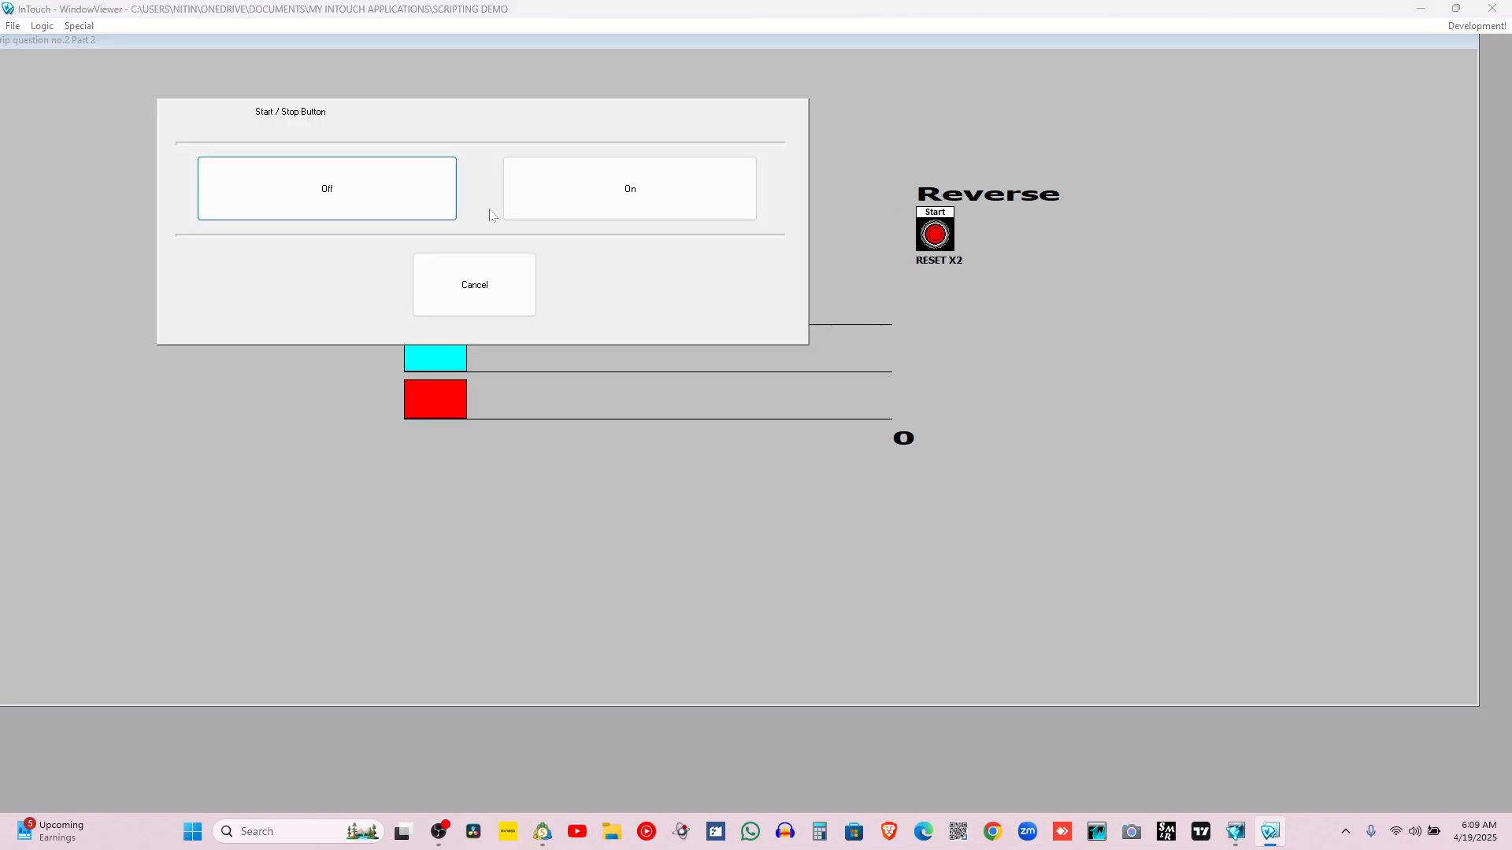
{"action": "left_click", "coordinate": [538, 201]}
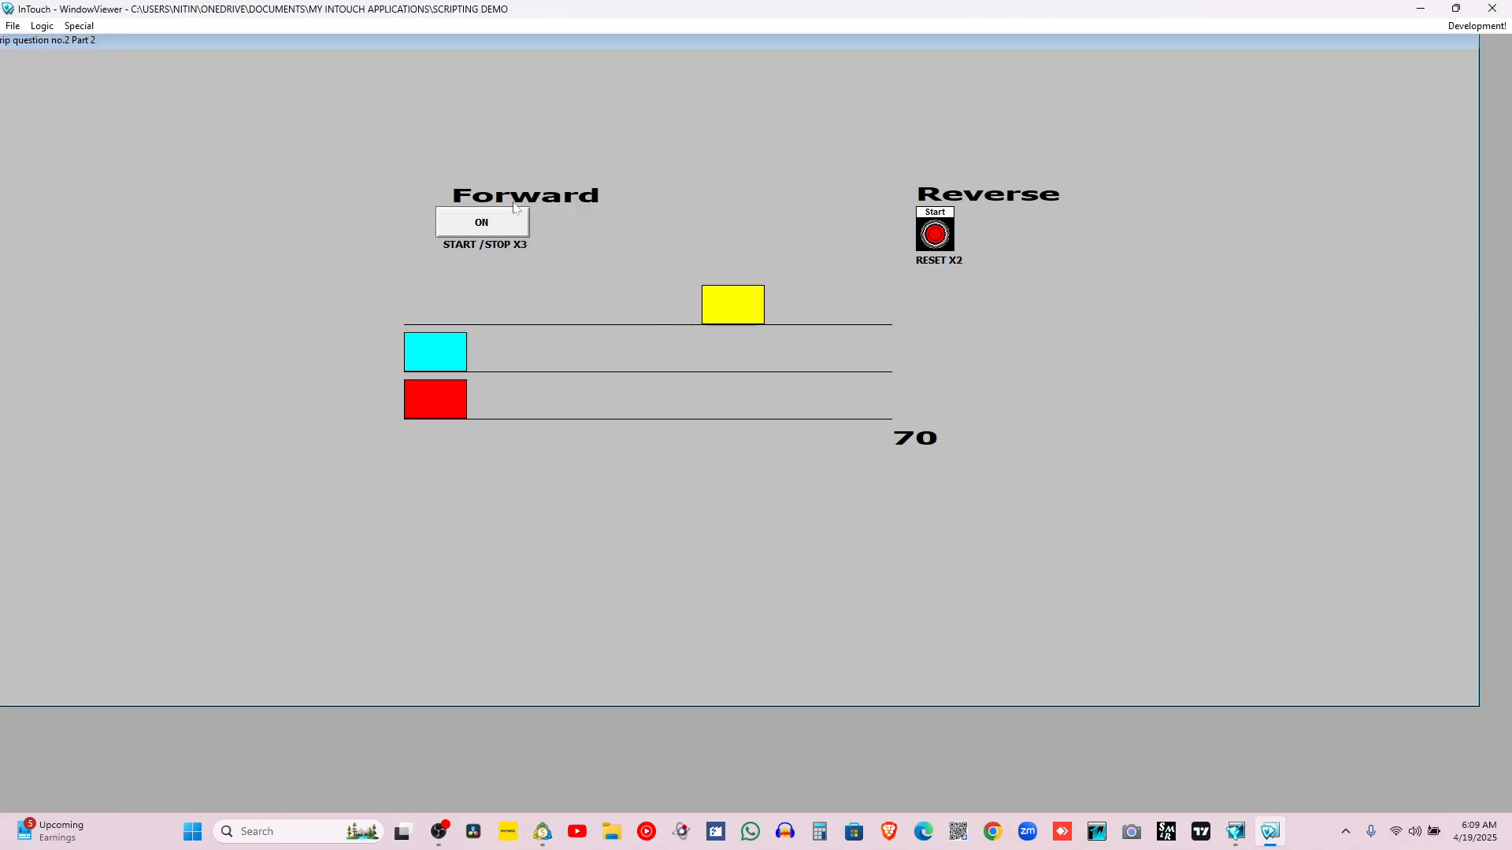
{"action": "left_click", "coordinate": [492, 222]}
{"action": "left_click", "coordinate": [420, 199]}
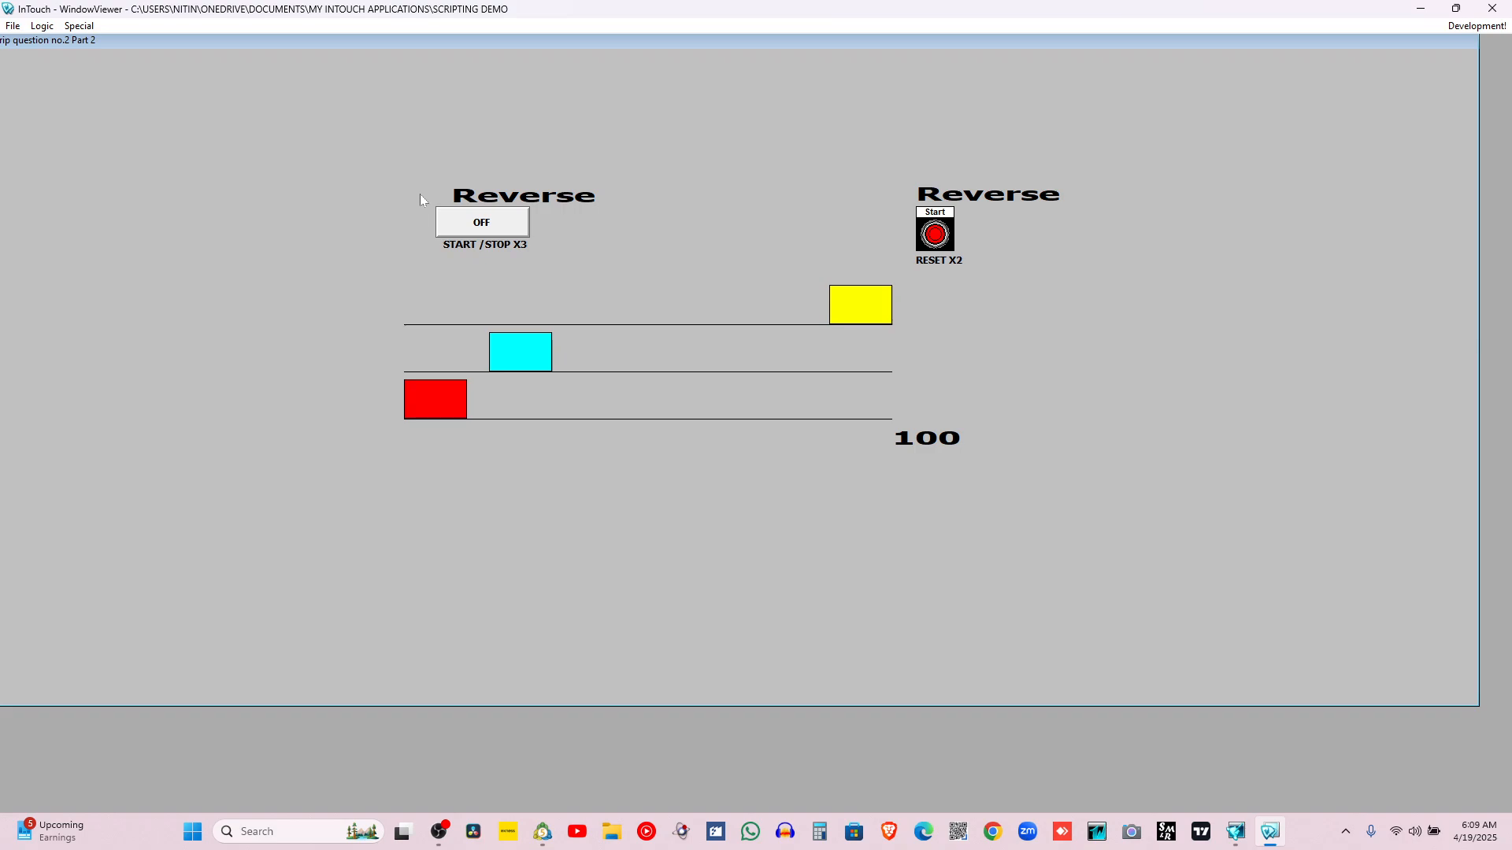
{"action": "left_click", "coordinate": [939, 219]}
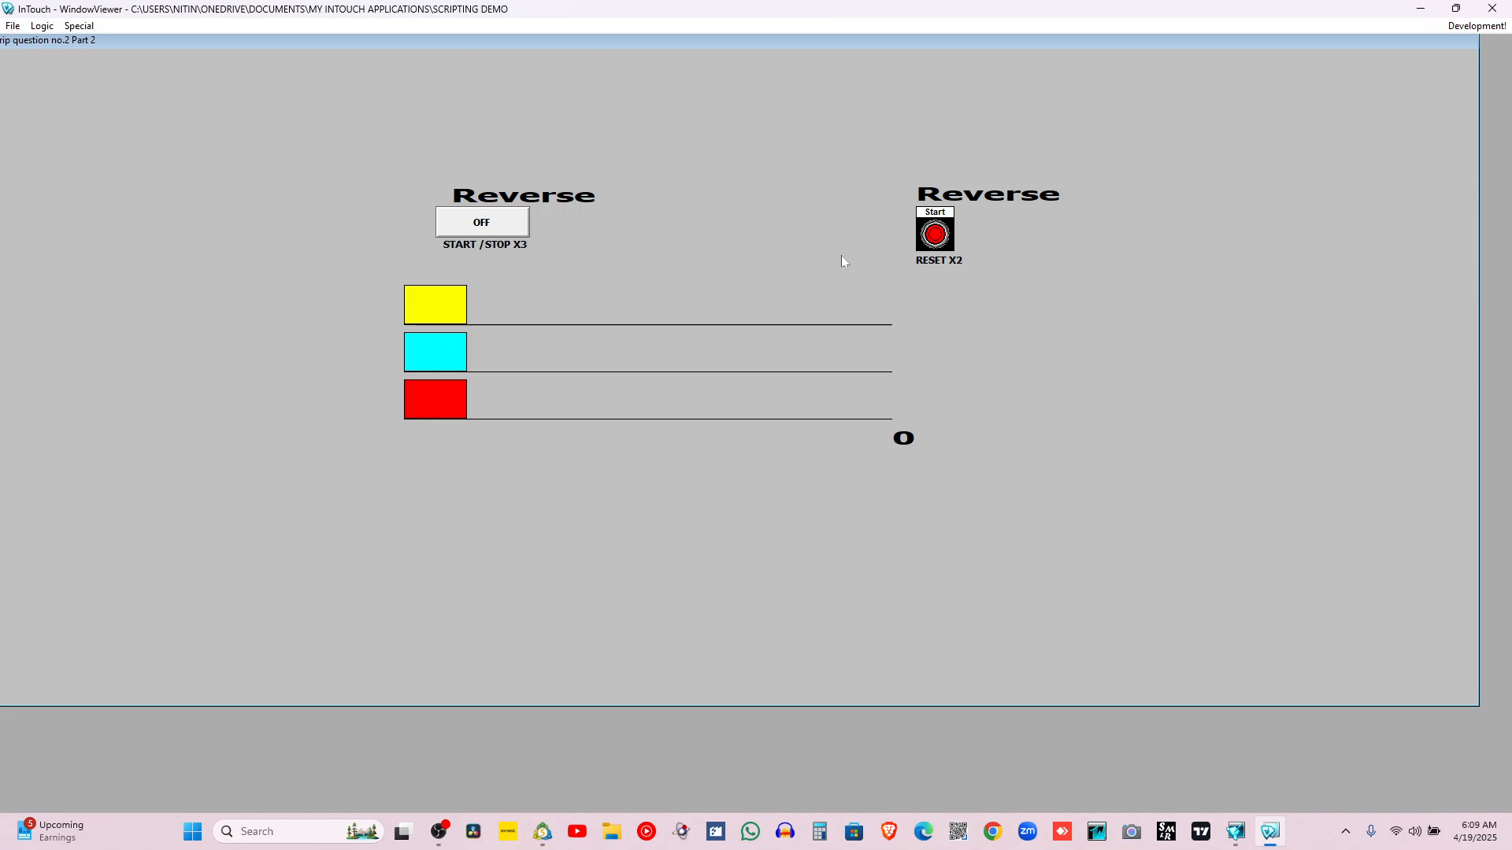
Close the scripting demo's WindowViewer and WindowMaker, and switch to the InTouch Application Manager
{"action": "left_click", "coordinate": [1492, 8]}
{"action": "right_click", "coordinate": [961, 211]}
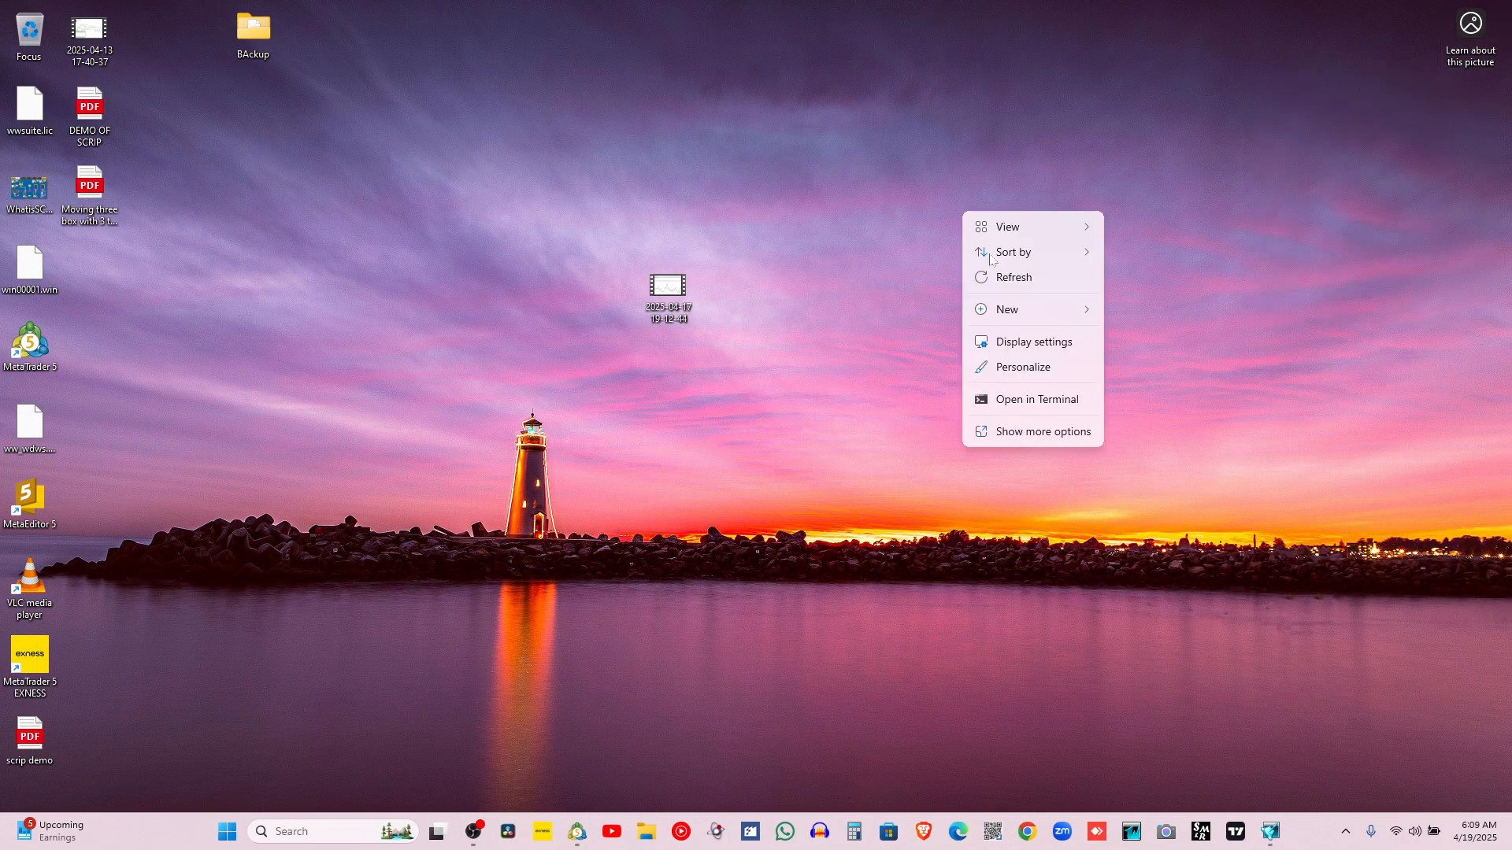
{"action": "left_click", "coordinate": [999, 277]}
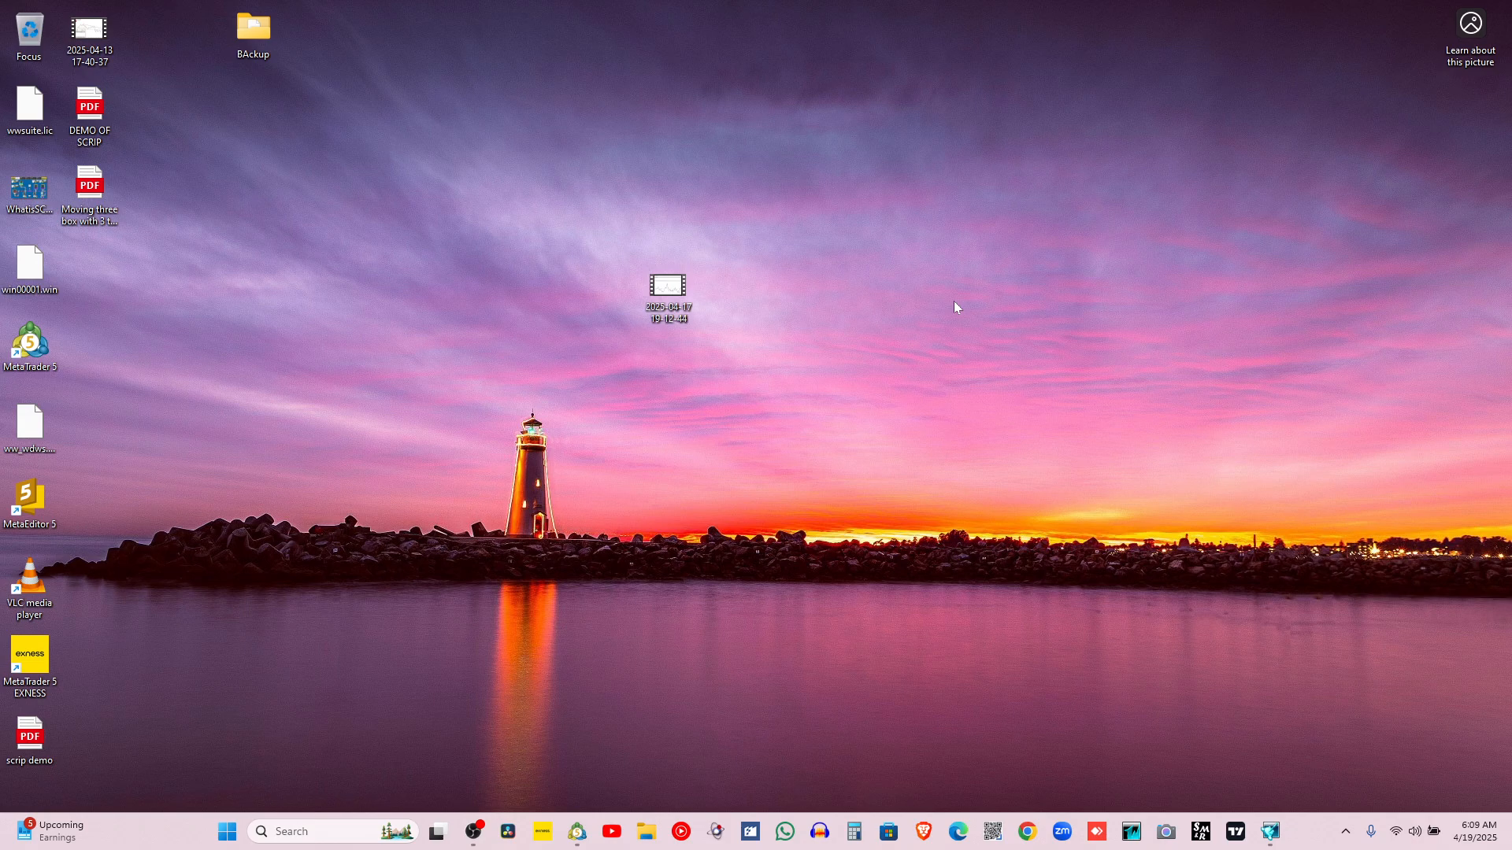
{"action": "left_click", "coordinate": [1270, 831]}
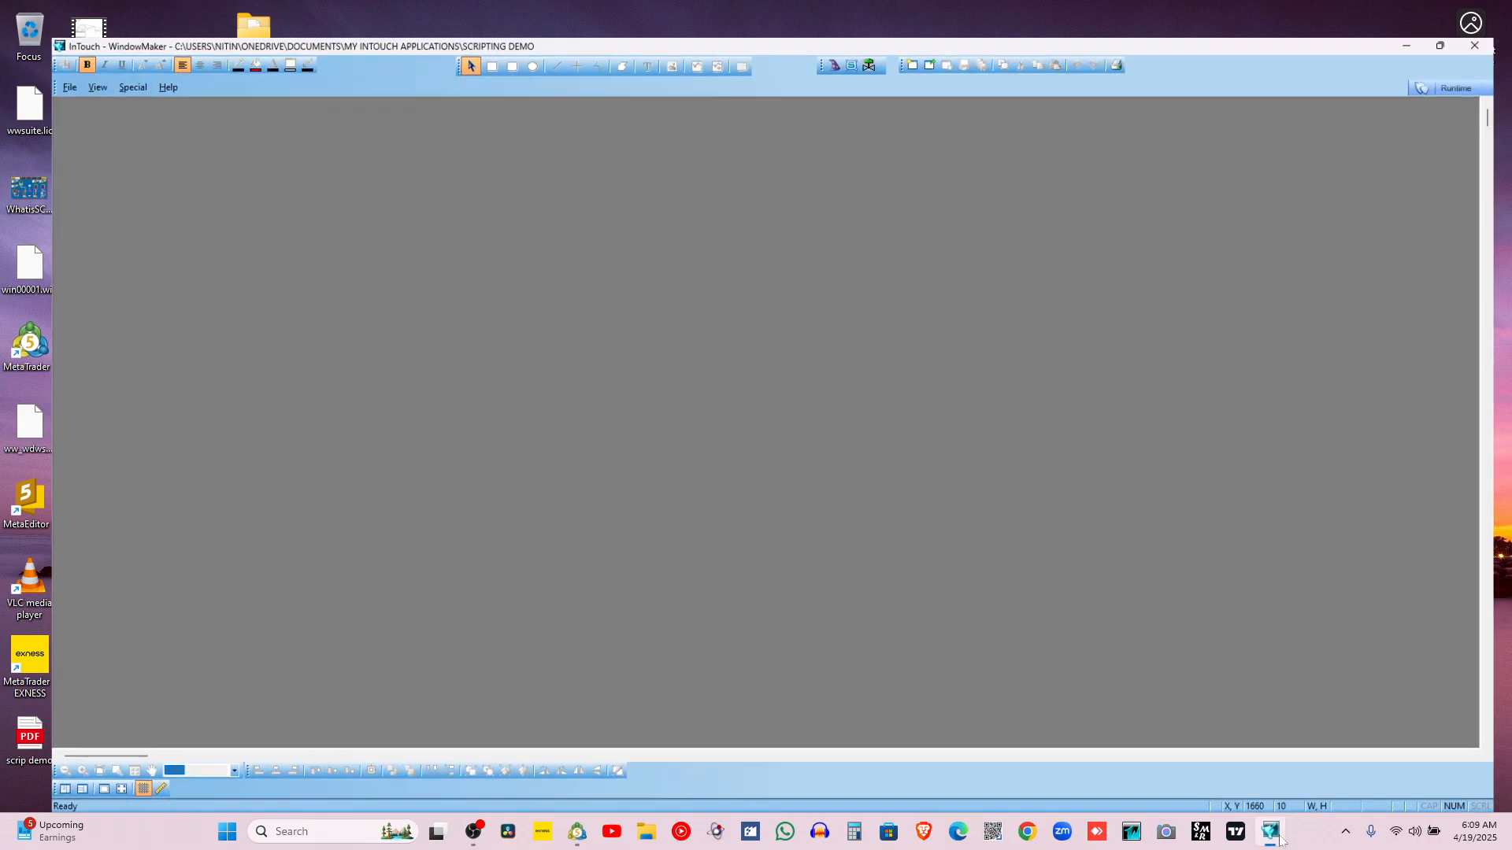
{"action": "left_click", "coordinate": [1493, 8]}
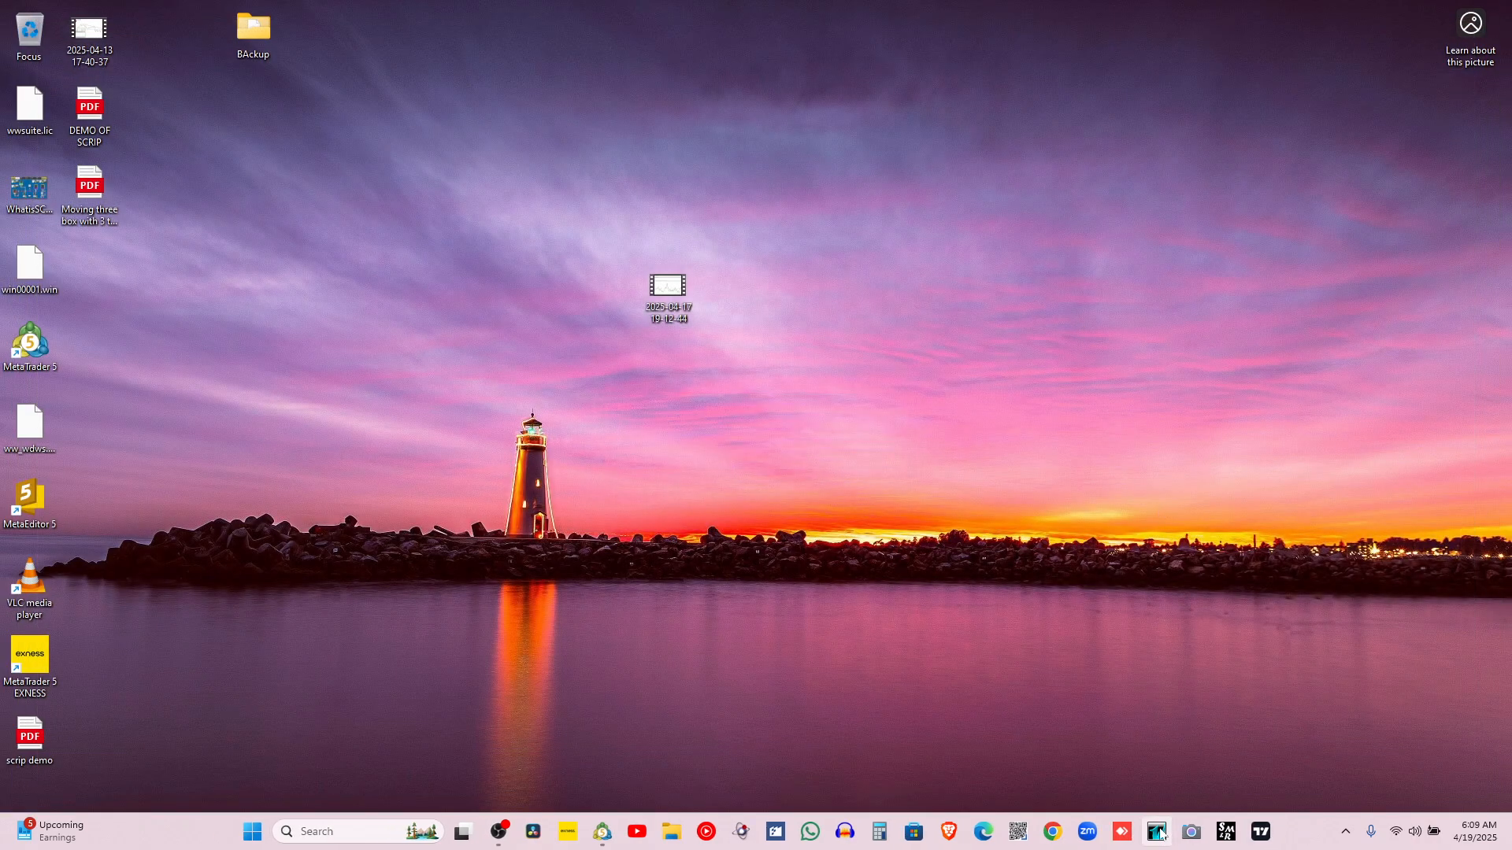
{"action": "left_click", "coordinate": [1157, 832]}
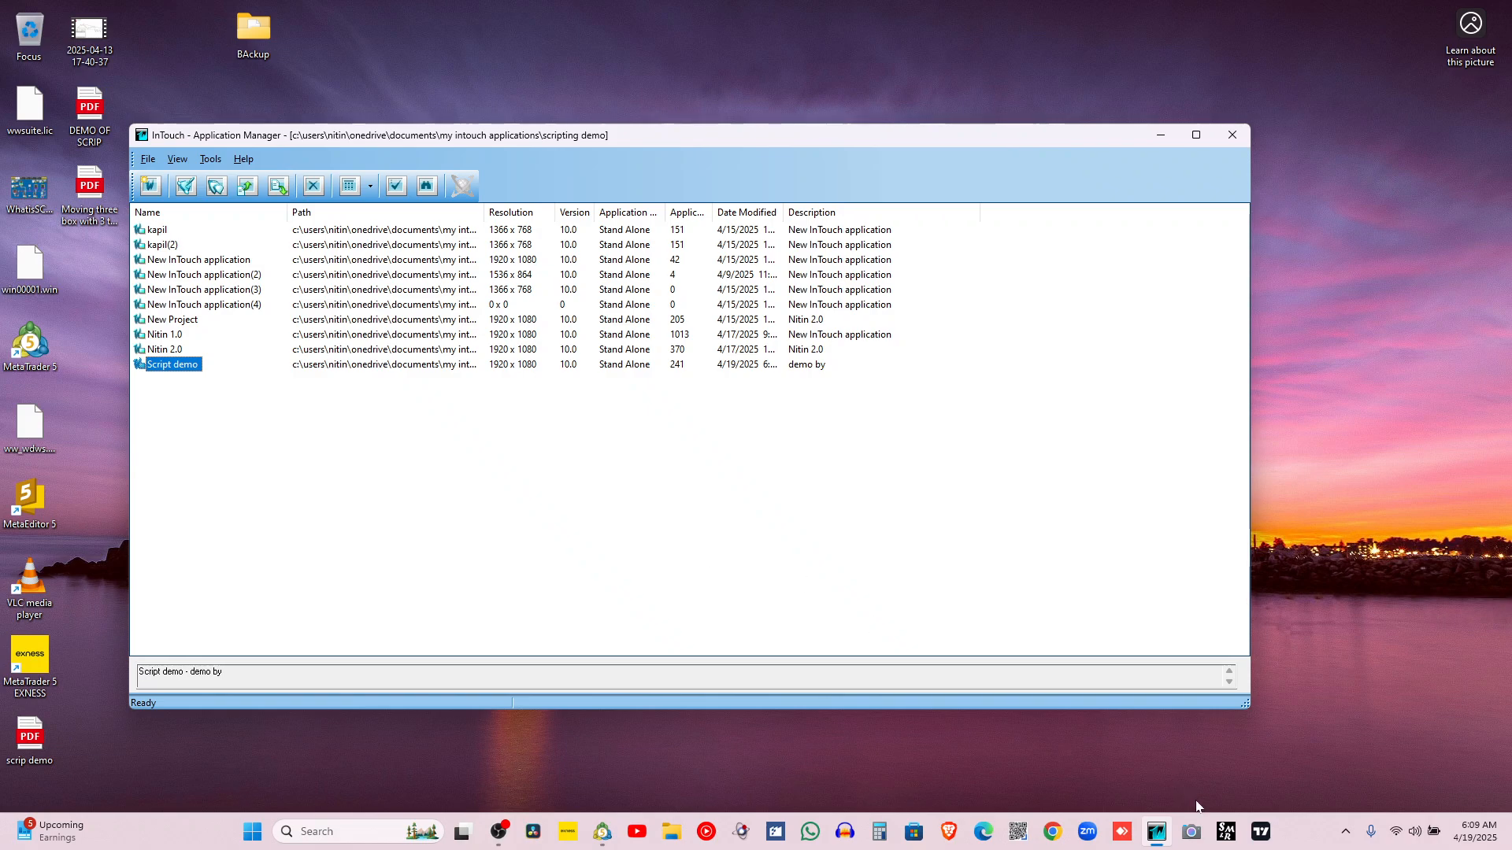
Launch Screen Marker & Recorder, mark the Application Manager's title with a rectangle and an arrow, and clear the marks
{"action": "left_click", "coordinate": [1230, 832]}
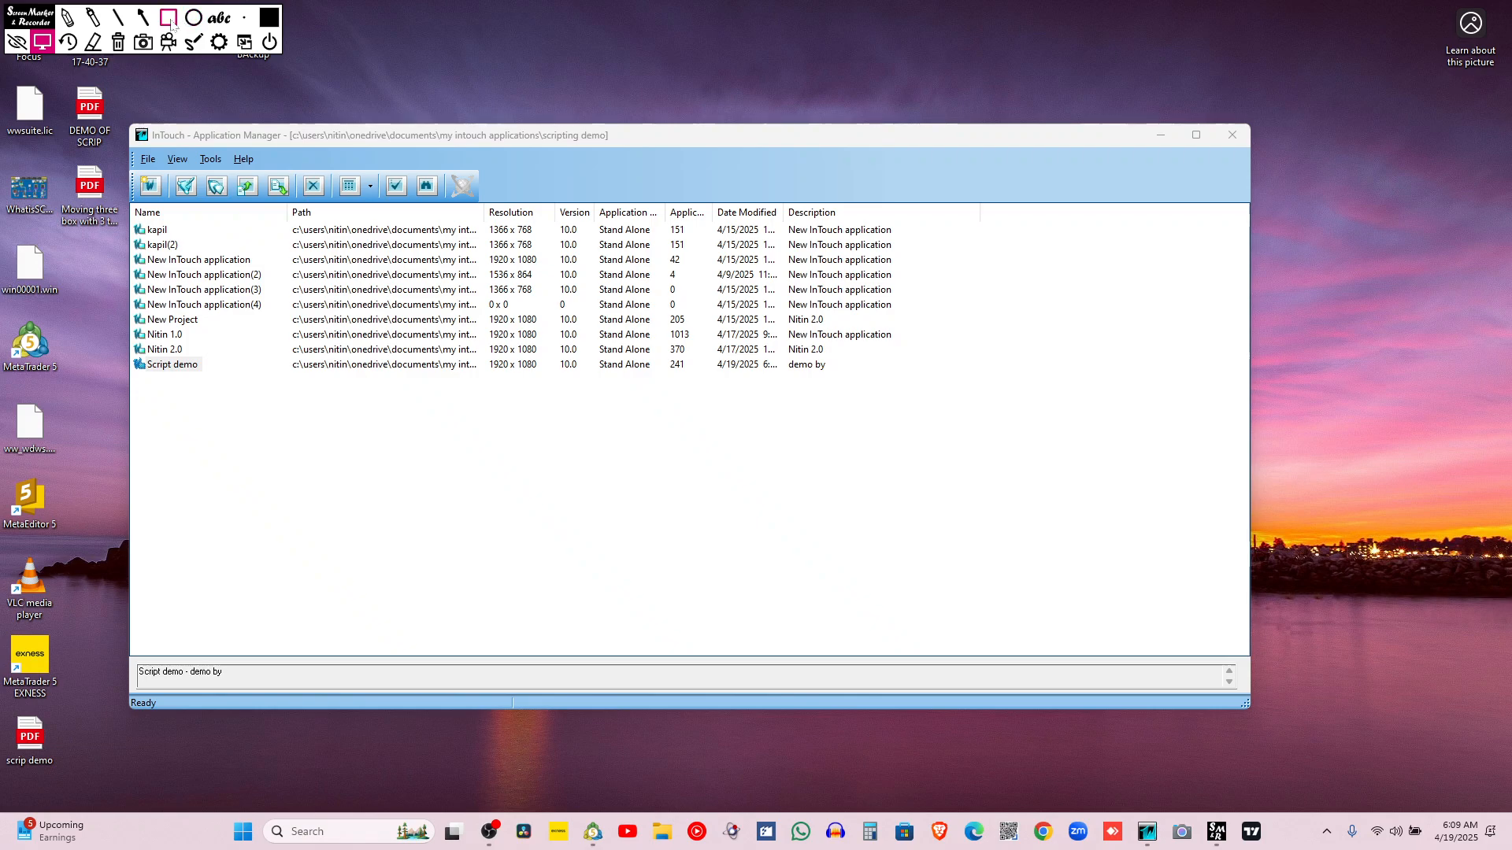
{"action": "left_click", "coordinate": [168, 17]}
{"action": "mouse_move", "coordinate": [134, 124]}
{"action": "left_mouse_down"}
{"action": "mouse_move", "coordinate": [254, 148]}
{"action": "mouse_move", "coordinate": [624, 148]}
{"action": "left_mouse_up"}
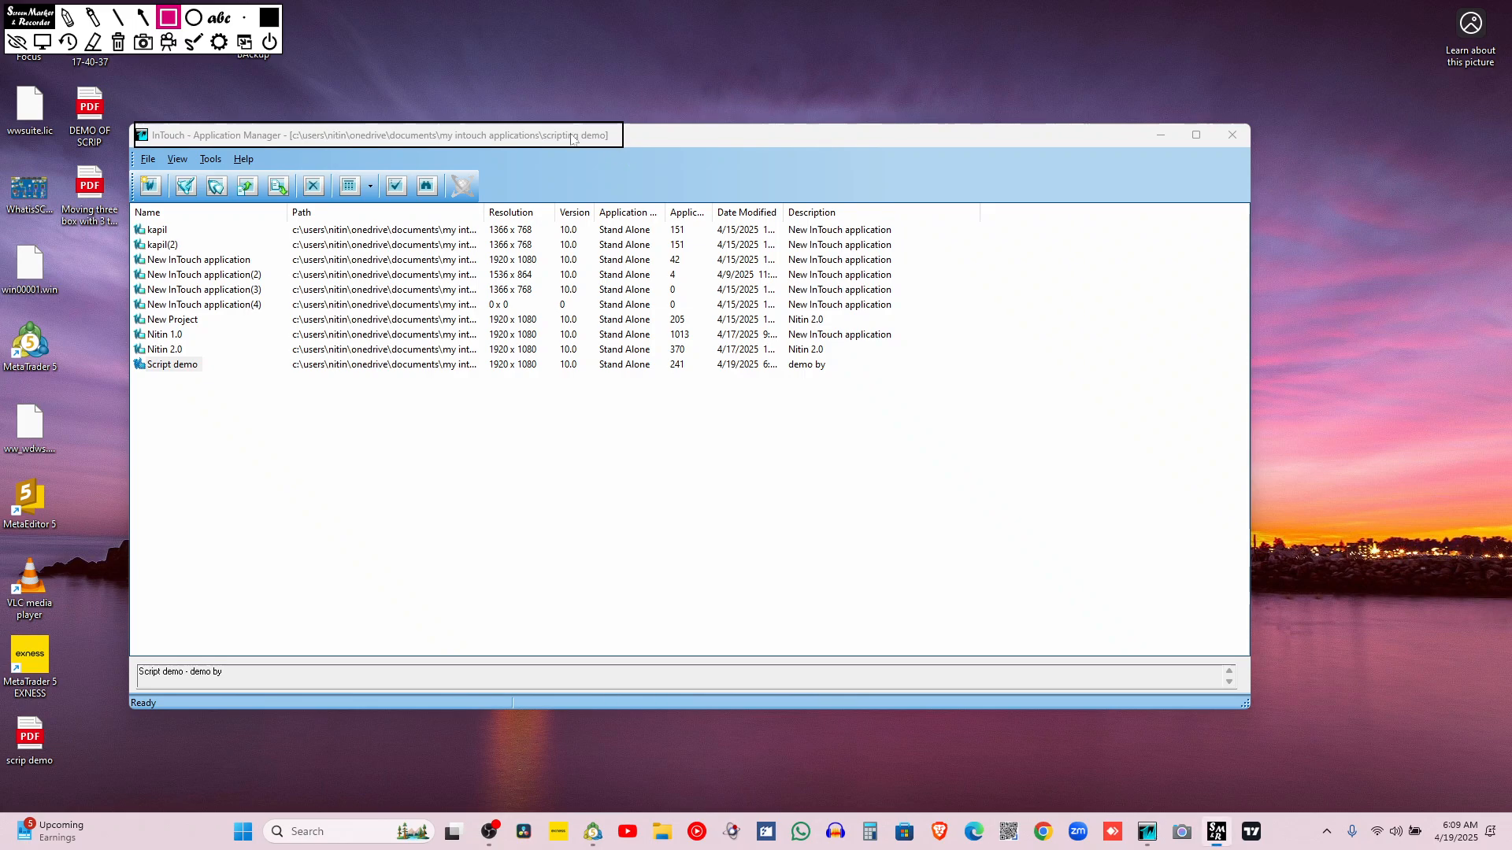
{"action": "left_click", "coordinate": [143, 18]}
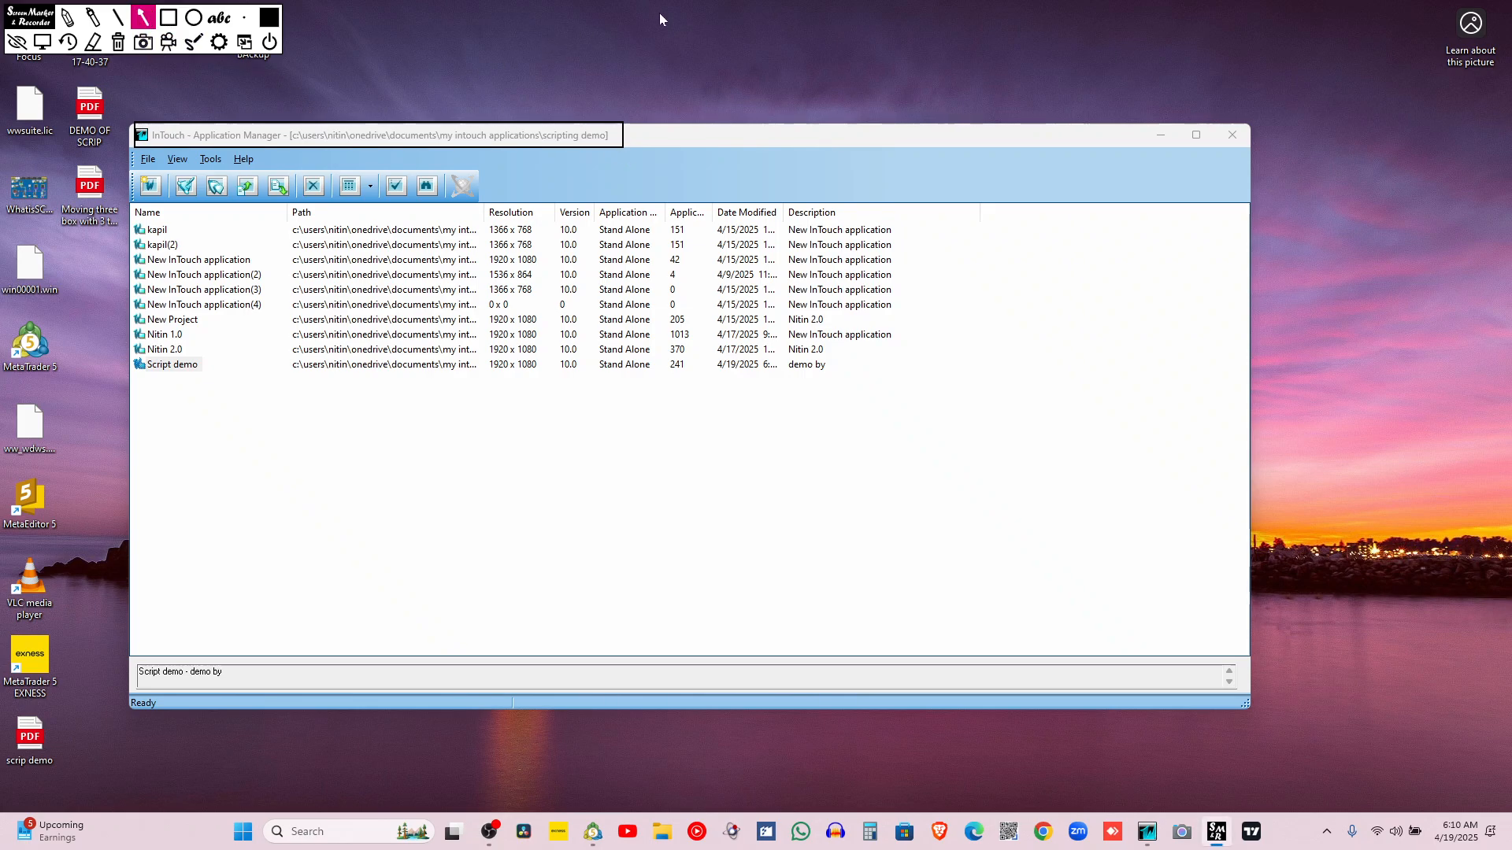
{"action": "mouse_move", "coordinate": [659, 12]}
{"action": "left_mouse_down"}
{"action": "mouse_move", "coordinate": [337, 71]}
{"action": "mouse_move", "coordinate": [297, 138]}
{"action": "mouse_move", "coordinate": [576, 135]}
{"action": "mouse_move", "coordinate": [196, 135]}
{"action": "mouse_move", "coordinate": [512, 138]}
{"action": "mouse_move", "coordinate": [285, 140]}
{"action": "mouse_move", "coordinate": [510, 140]}
{"action": "mouse_move", "coordinate": [339, 138]}
{"action": "mouse_move", "coordinate": [437, 134]}
{"action": "mouse_move", "coordinate": [460, 116]}
{"action": "left_mouse_up"}
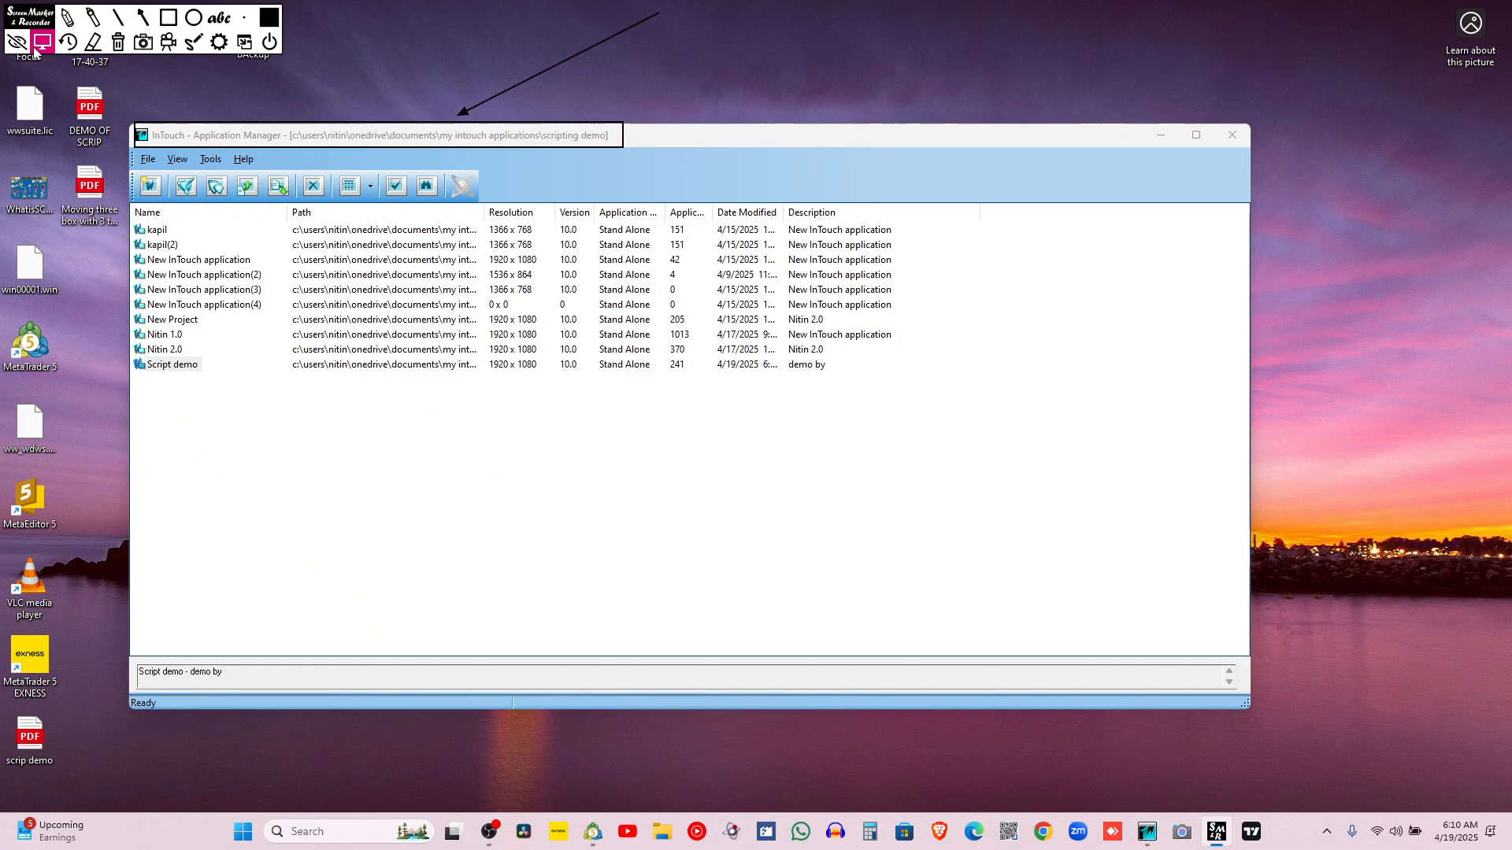
{"action": "left_click", "coordinate": [35, 48]}
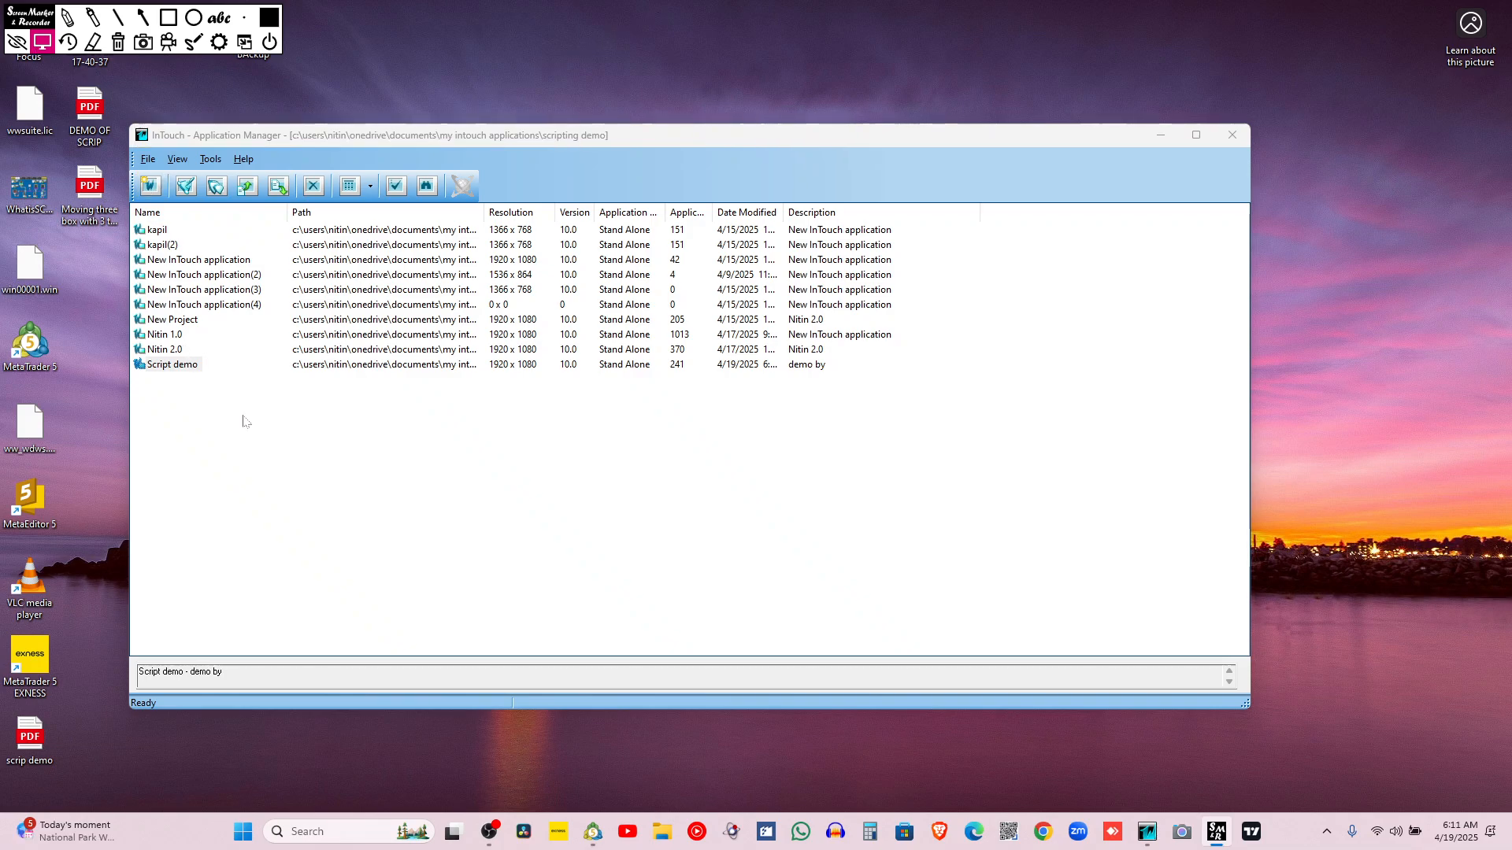
Start the wizard for creating a new InTouch application
{"action": "left_click", "coordinate": [147, 160]}
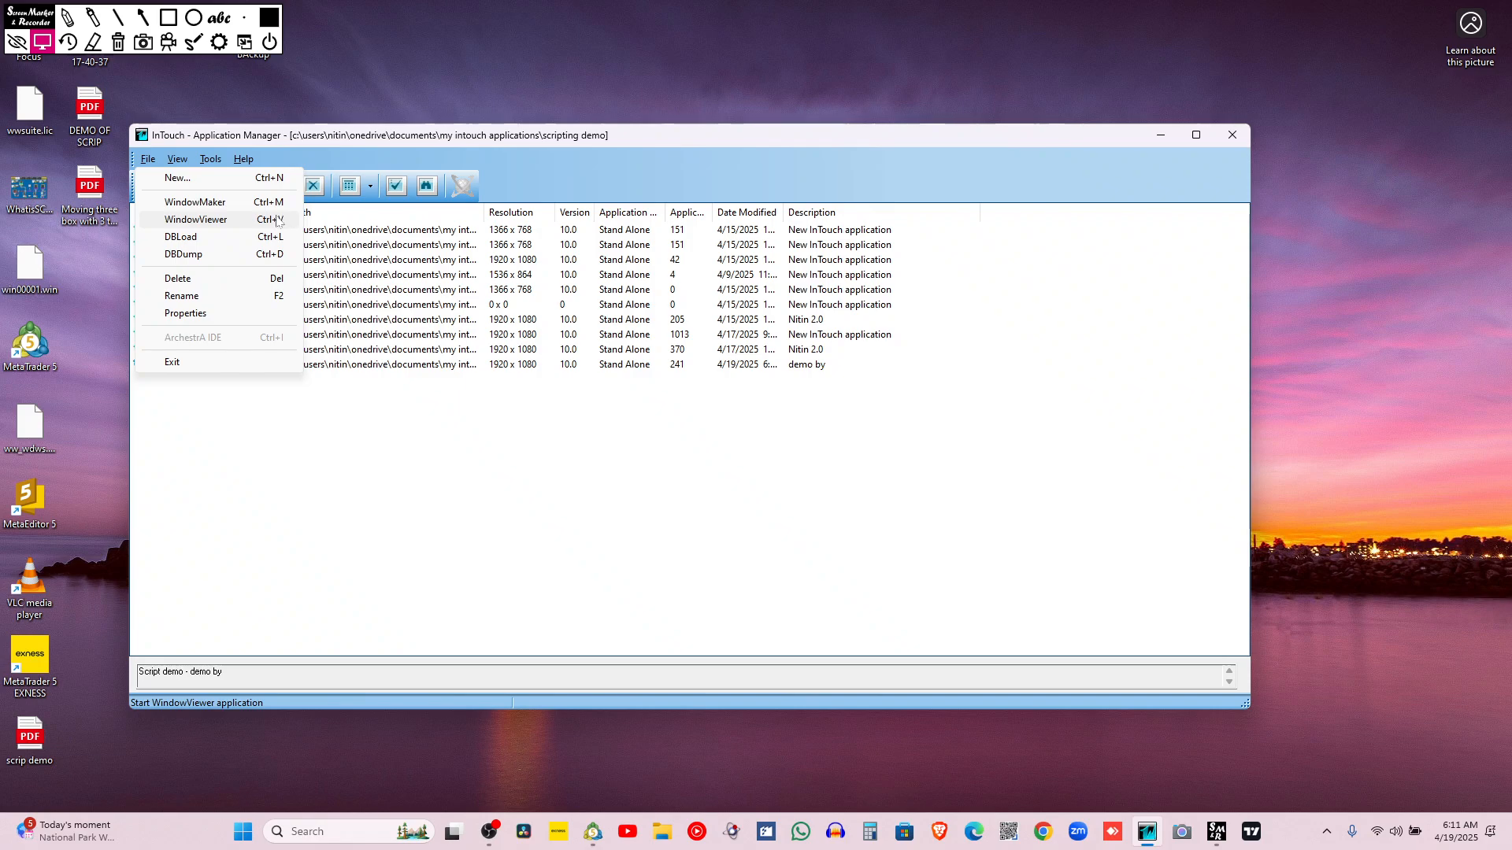
{"action": "left_click", "coordinate": [154, 178]}
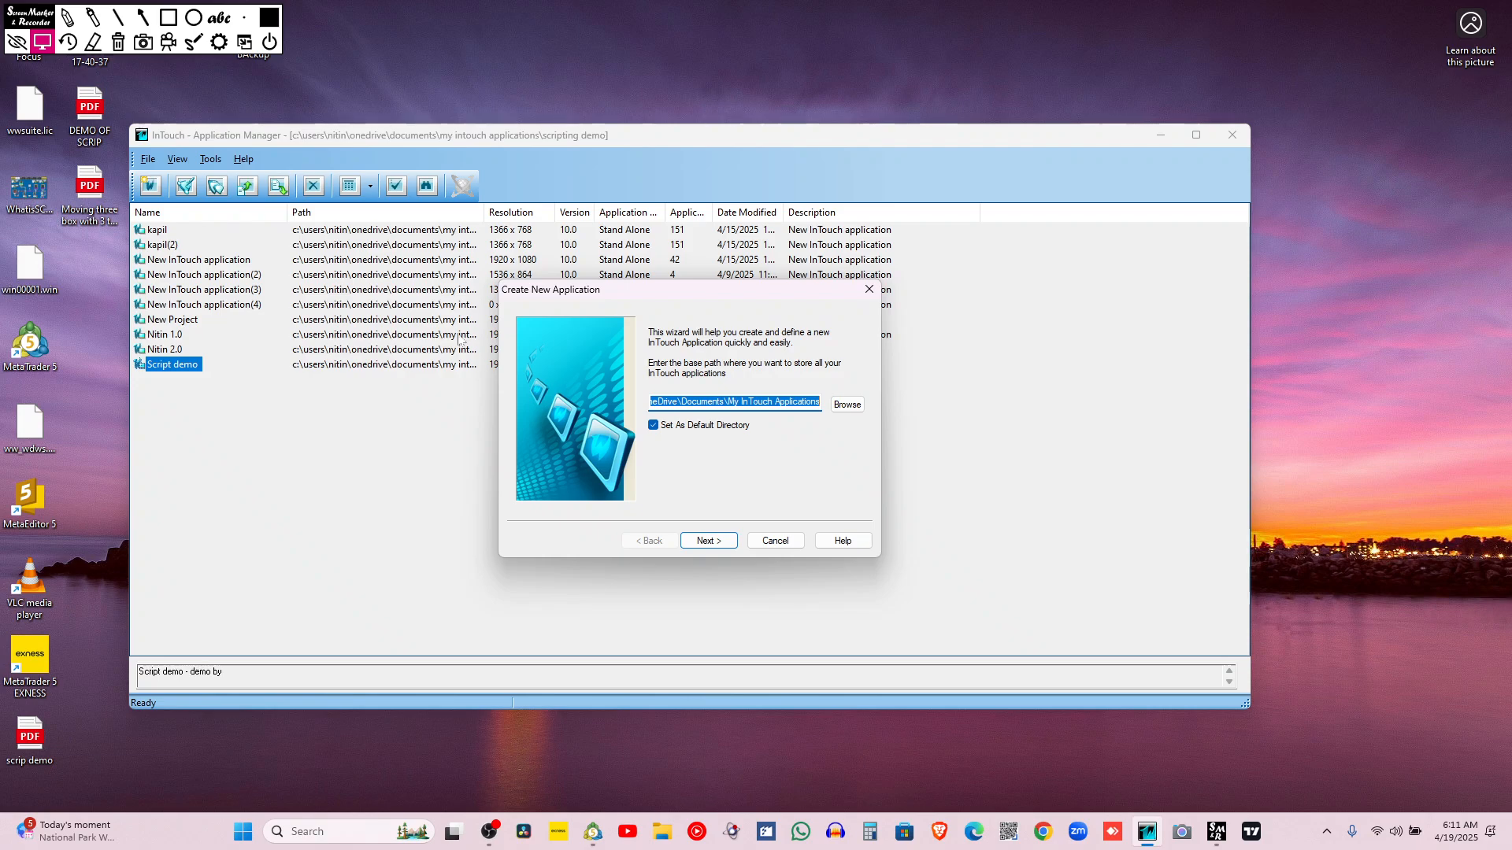
Frame the Create New Application wizard with a marker rectangle and erase it
{"action": "left_click", "coordinate": [168, 17]}
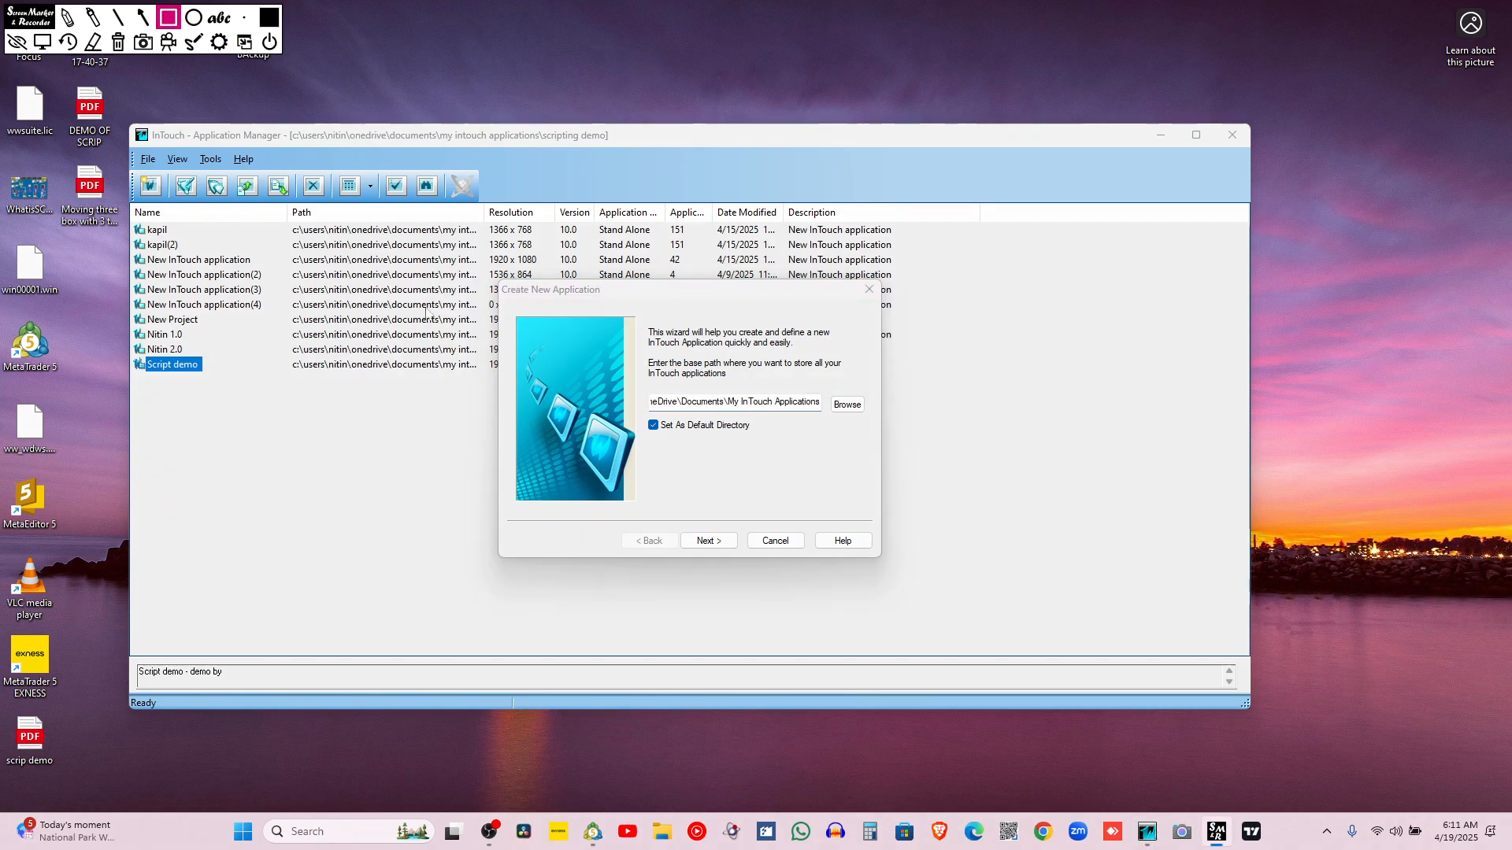
{"action": "mouse_move", "coordinate": [497, 278]}
{"action": "left_mouse_down"}
{"action": "mouse_move", "coordinate": [835, 560]}
{"action": "mouse_move", "coordinate": [904, 575]}
{"action": "mouse_move", "coordinate": [899, 561]}
{"action": "left_mouse_up"}
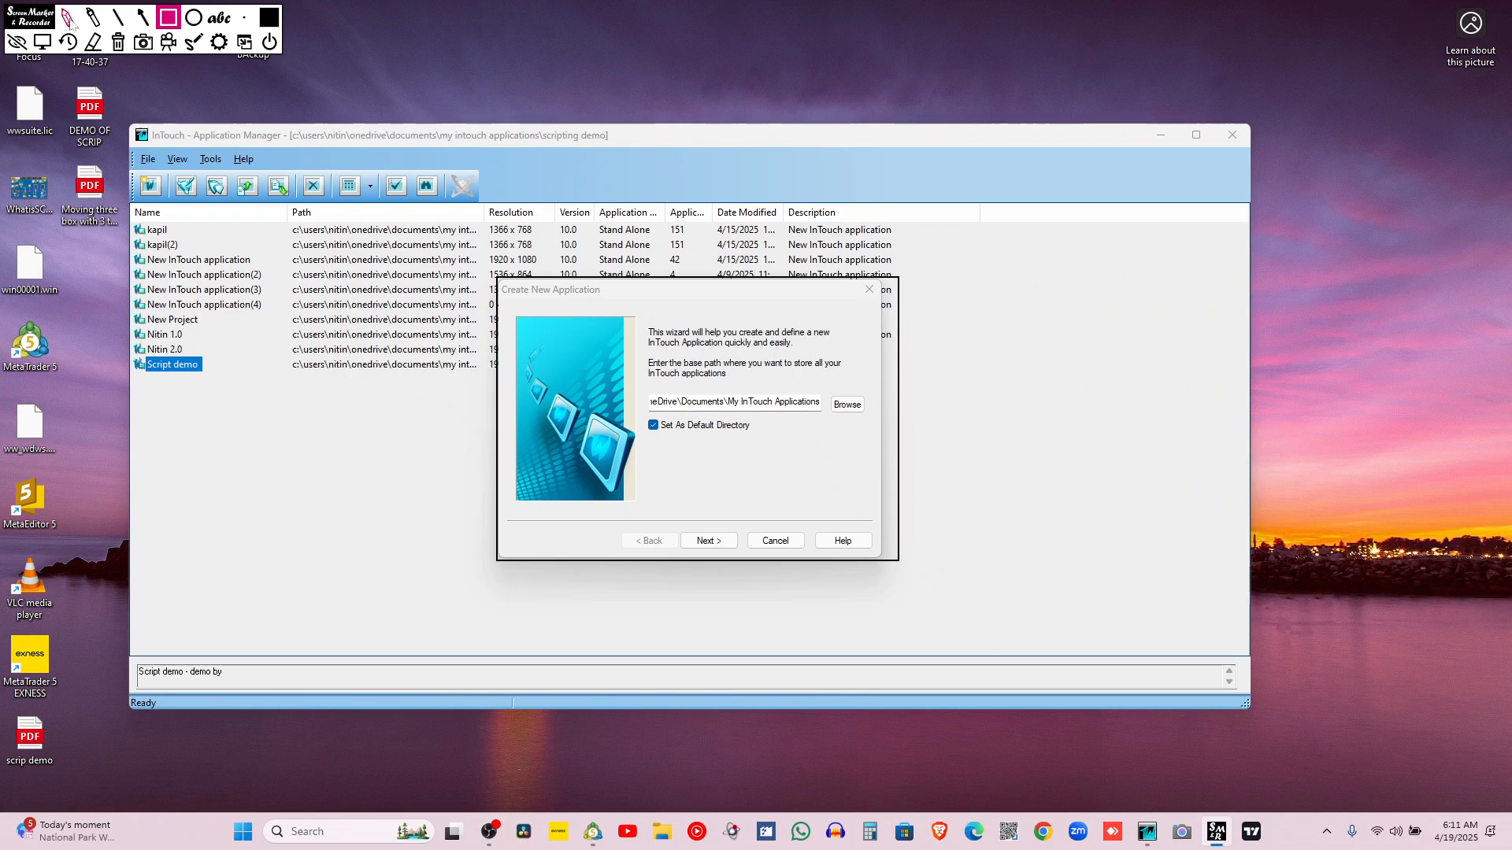
{"action": "left_click", "coordinate": [118, 42]}
{"action": "left_click", "coordinate": [43, 41]}
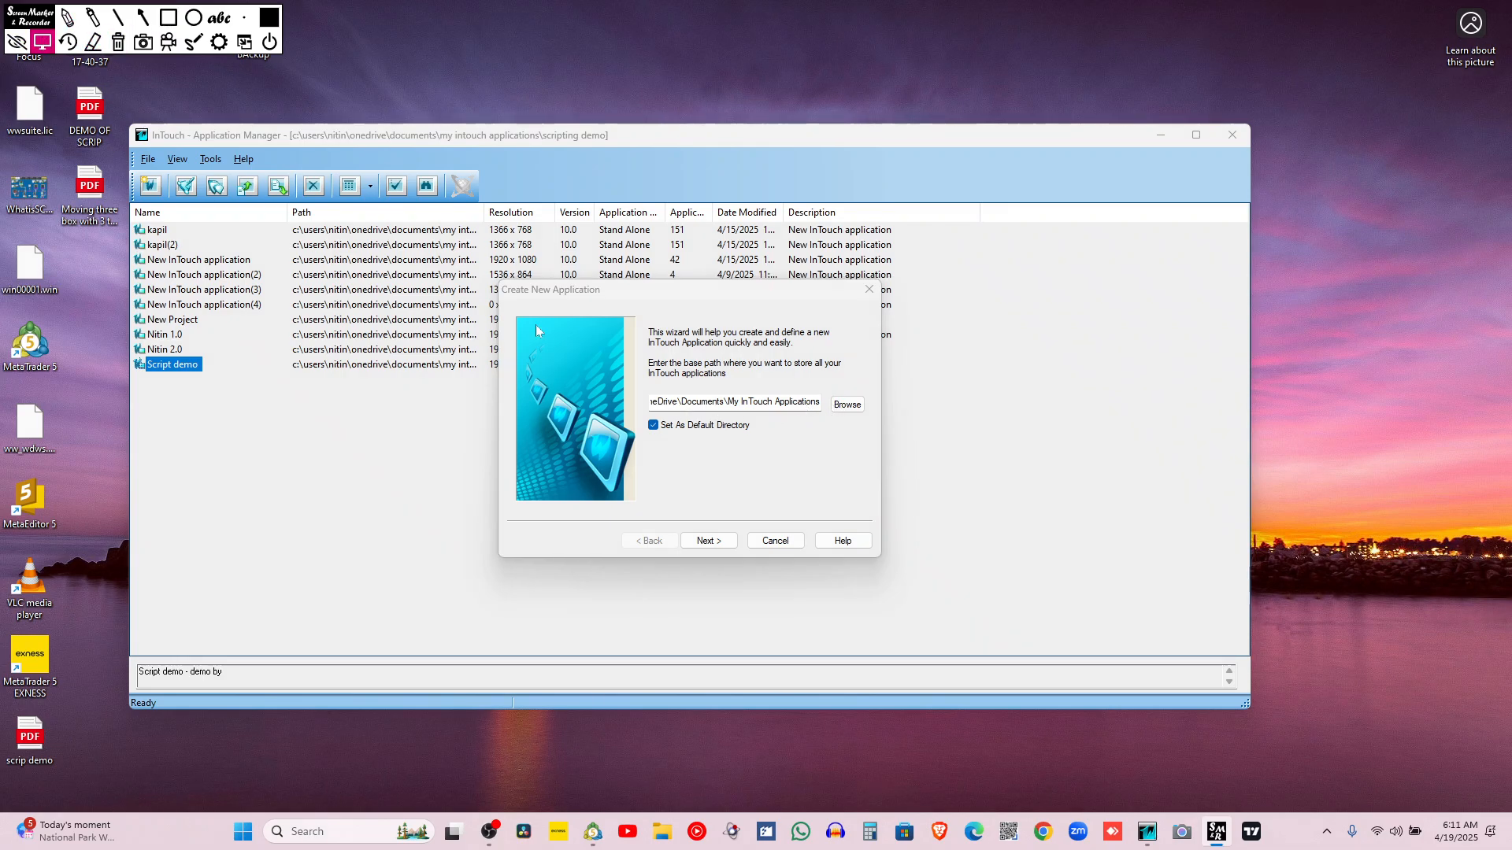
Accept the default base path and name the new application's directory "Youtube video"
{"action": "left_click", "coordinate": [709, 540]}
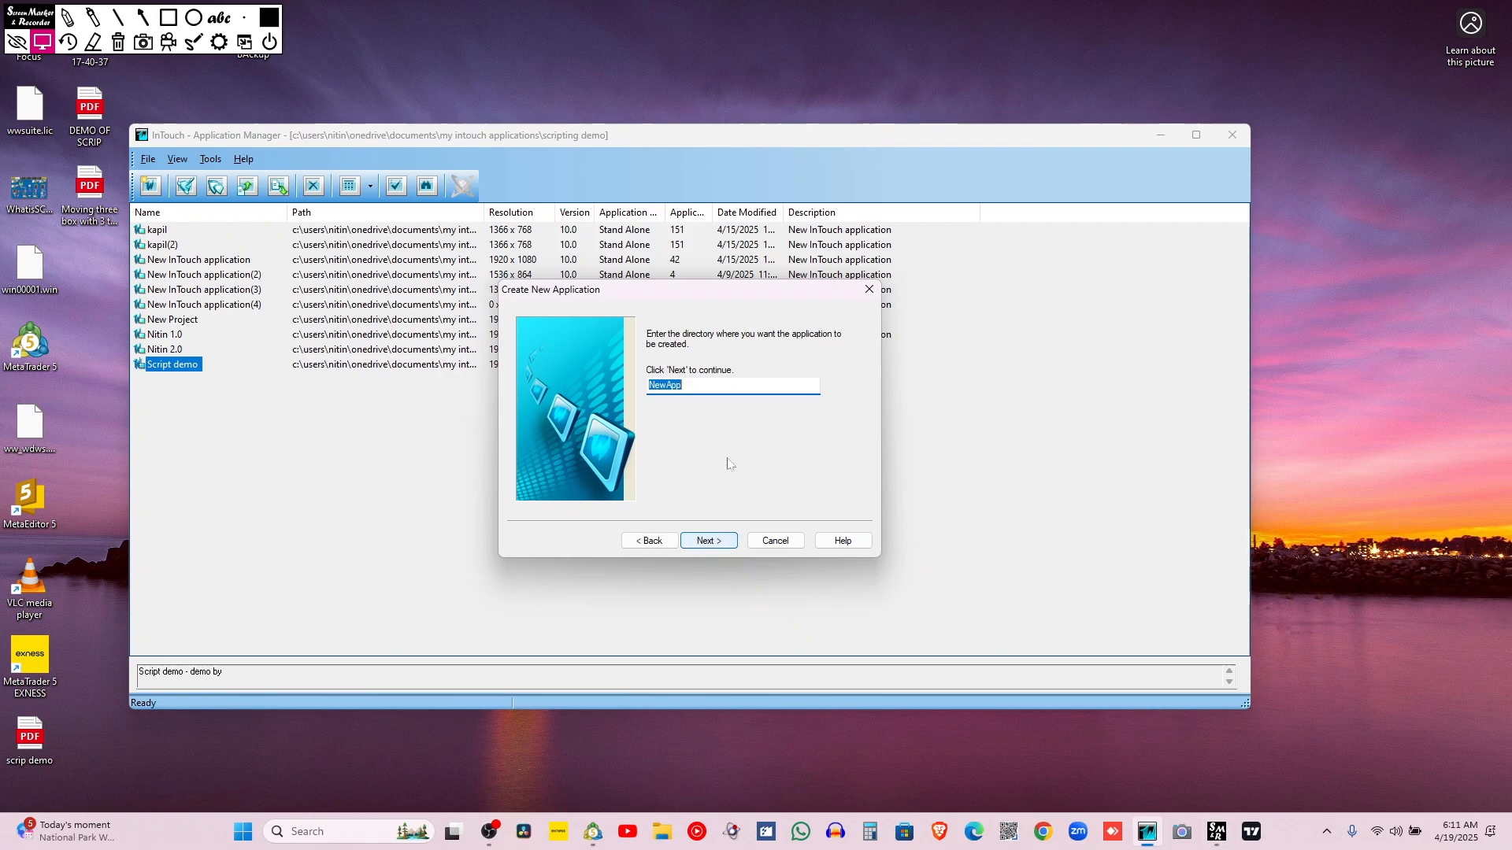
{"action": "key", "text": "BackSpace"}
{"action": "type", "text": "Youtube video"}
{"action": "left_click", "coordinate": [721, 550]}
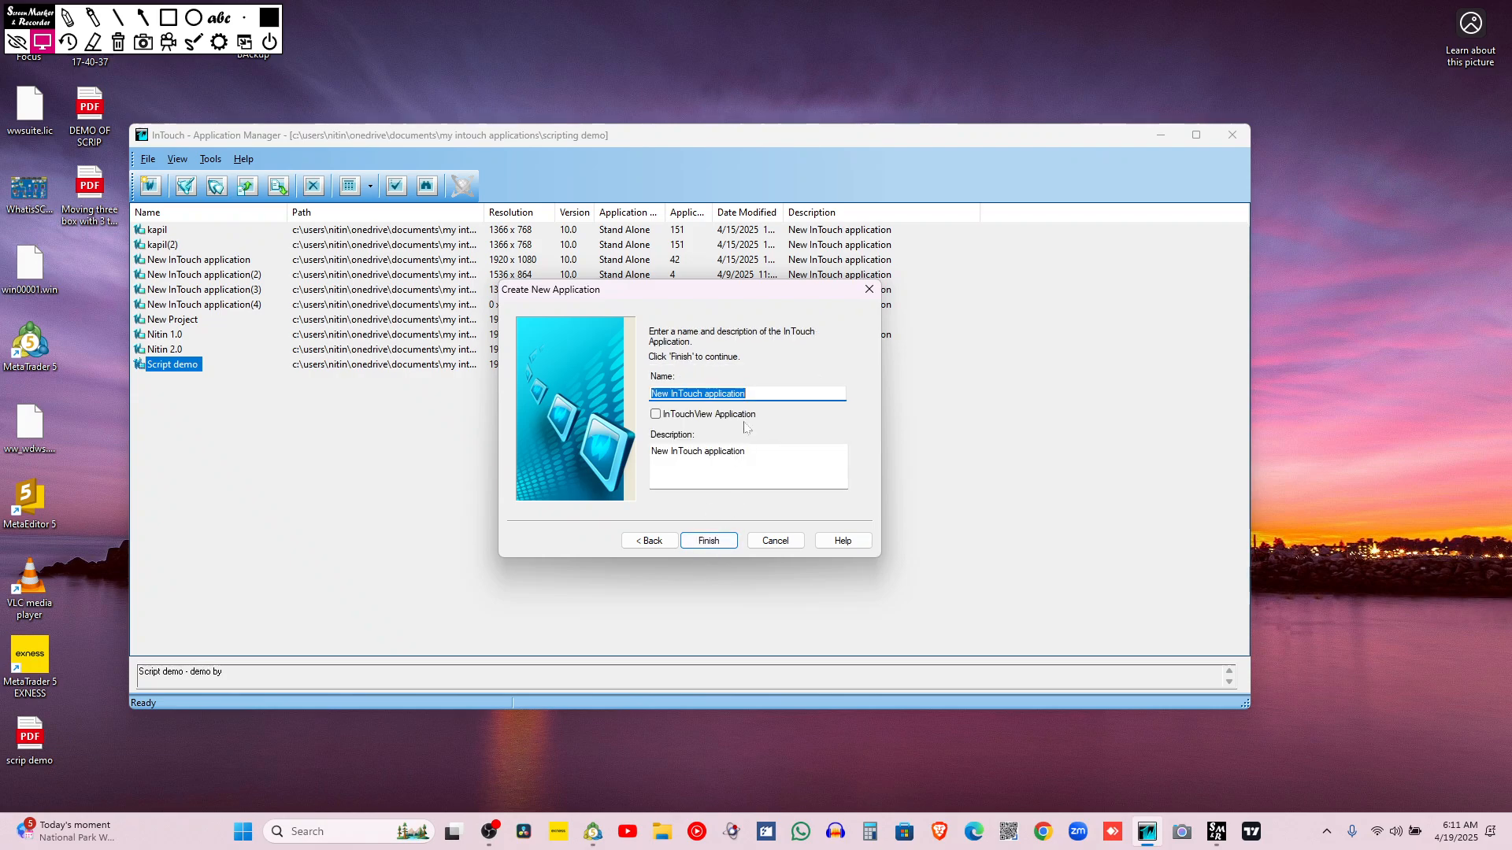
Name the application "Youtube demo video", describe it as "basic to advance intouch", and finish creating it
{"action": "type", "text": "Yout"}
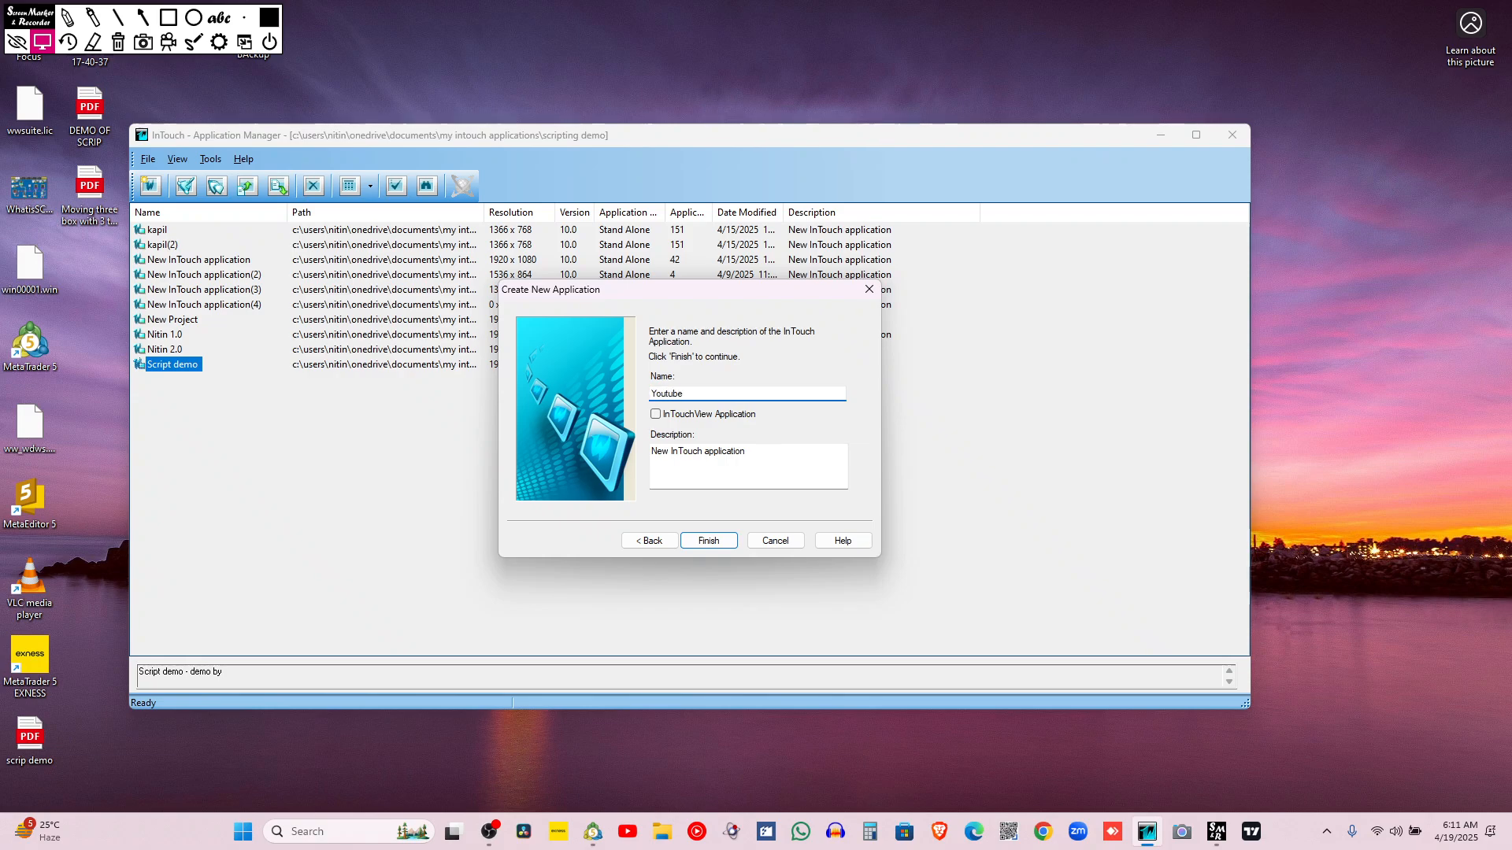
{"action": "type", "text": "ube"}
{"action": "type", "text": "video"}
{"action": "key", "text": "Tab"}
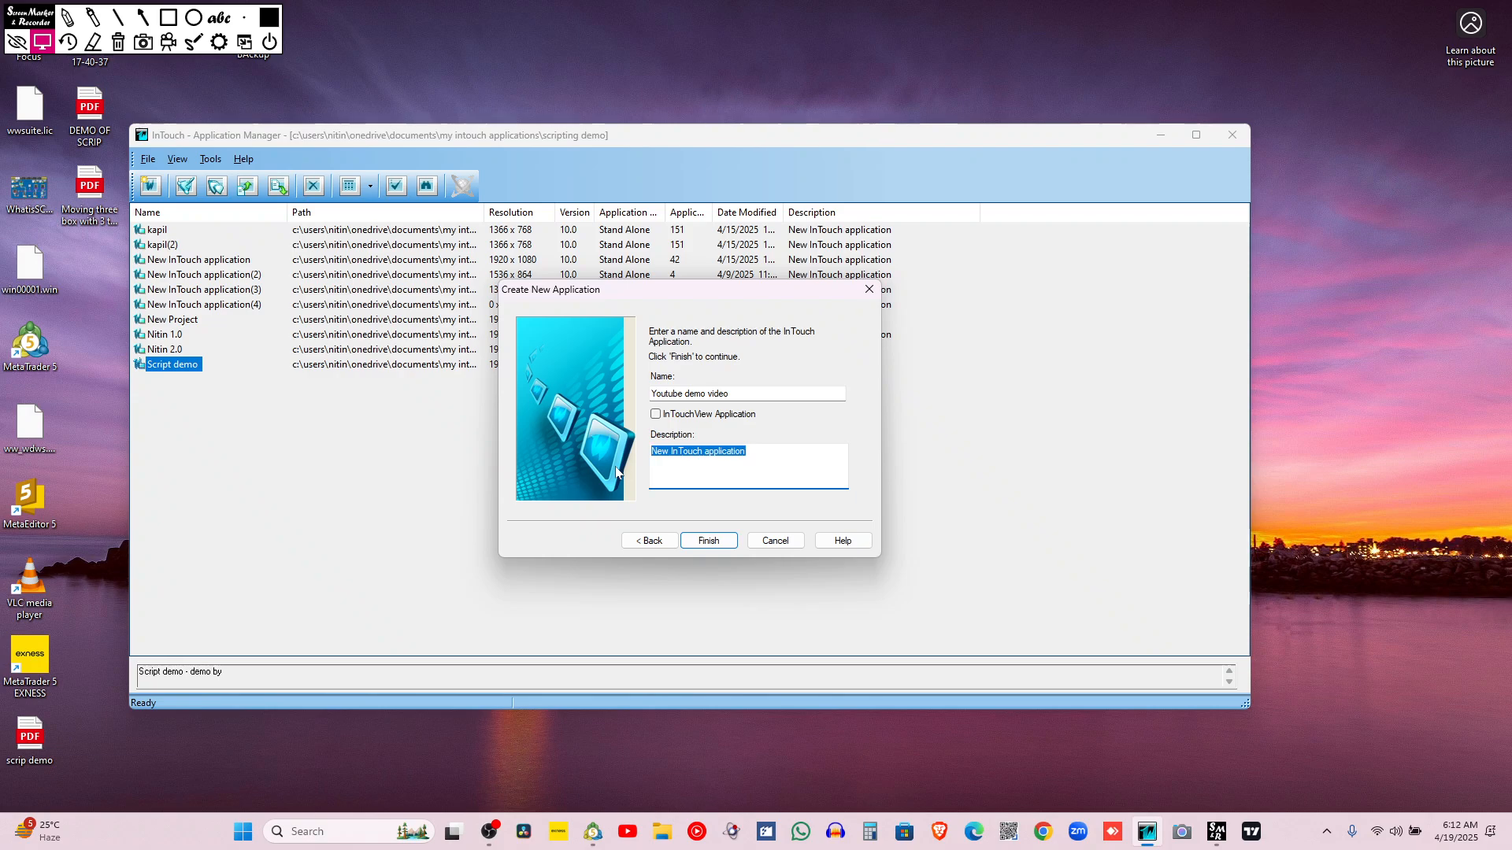
{"action": "type", "text": "basic to advance intouch"}
{"action": "left_click", "coordinate": [712, 544]}
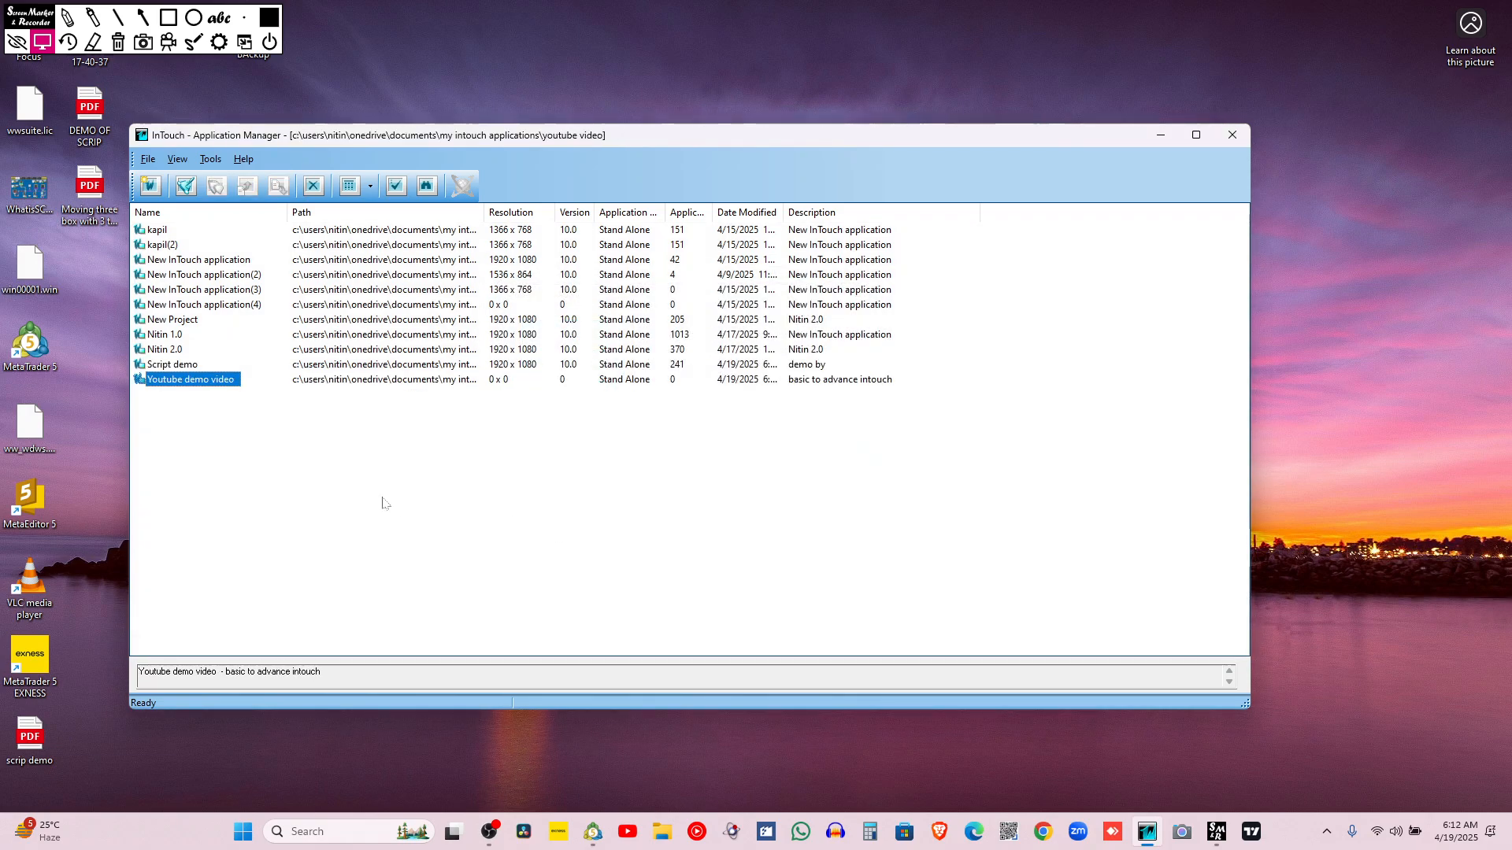
Deselect the application, frame the Resolution column's upper entries with a marker rectangle, and clear the marking
{"action": "left_click", "coordinate": [381, 498]}
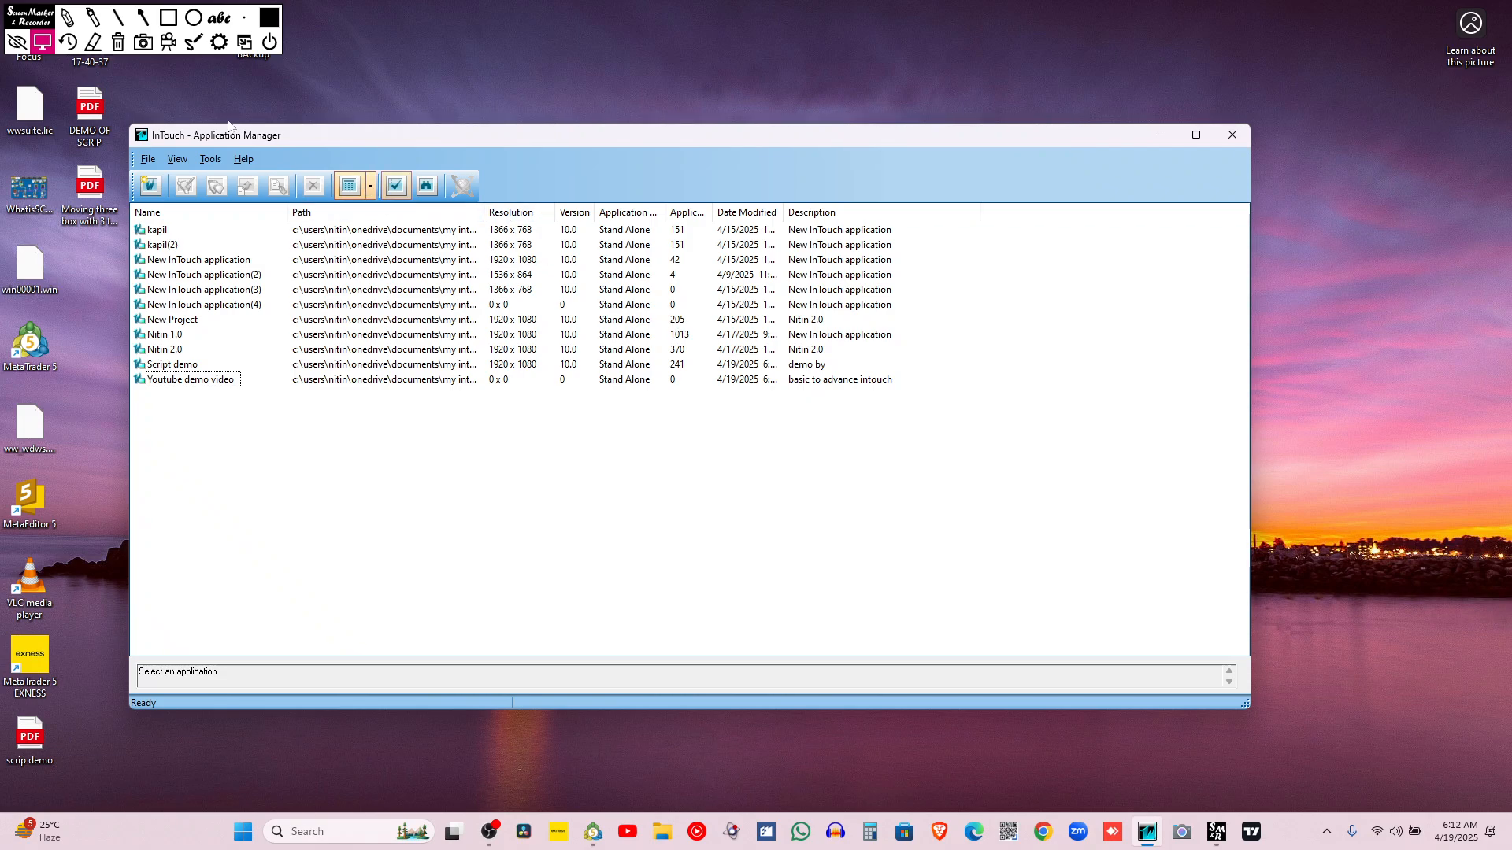
{"action": "left_click", "coordinate": [168, 18]}
{"action": "left_click_drag", "start_coordinate": [481, 207], "coordinate": [547, 305]}
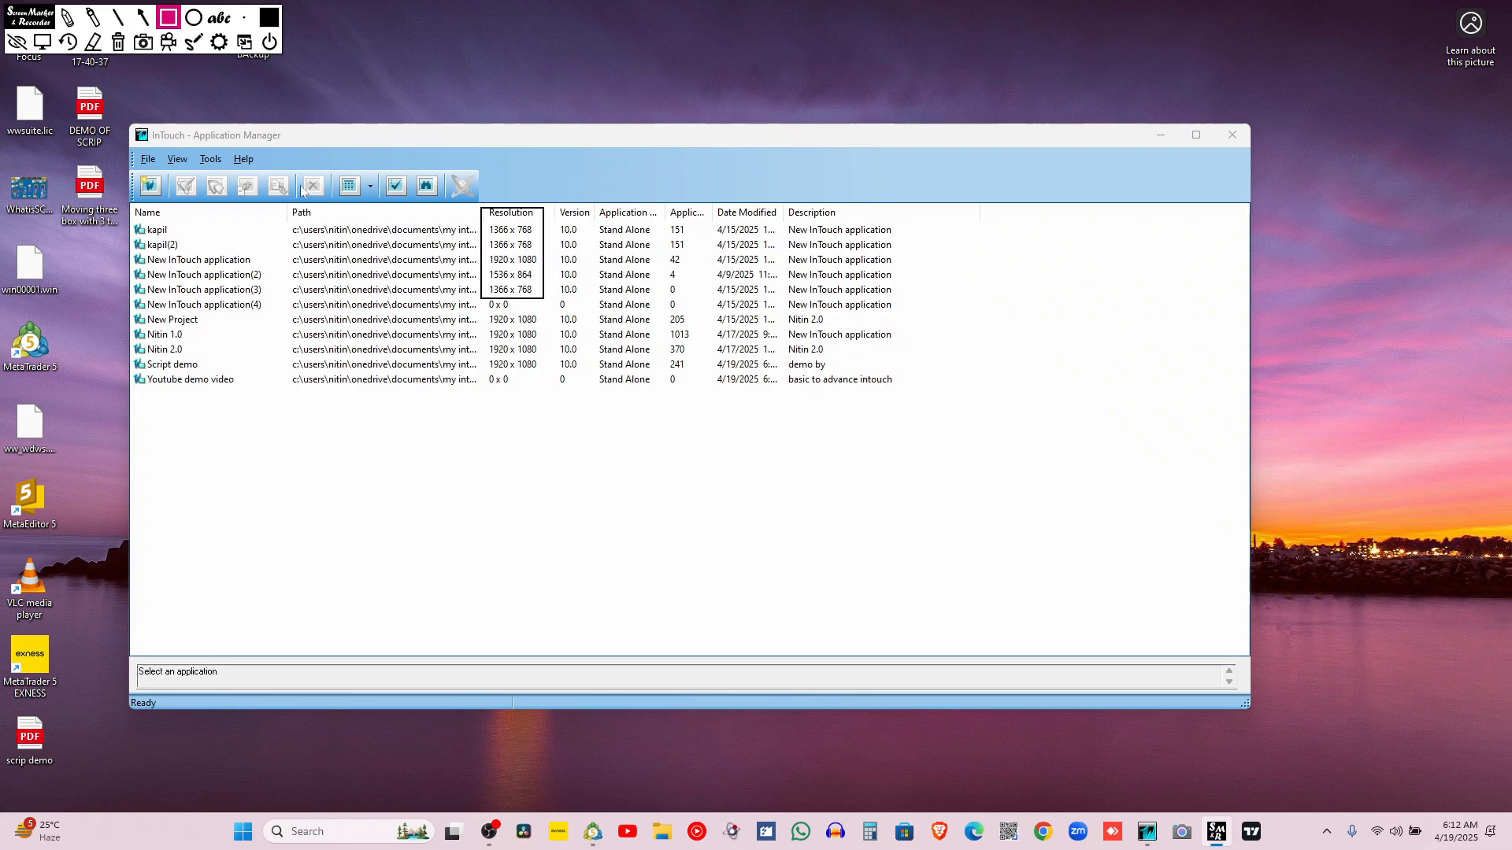
{"action": "left_click", "coordinate": [42, 41]}
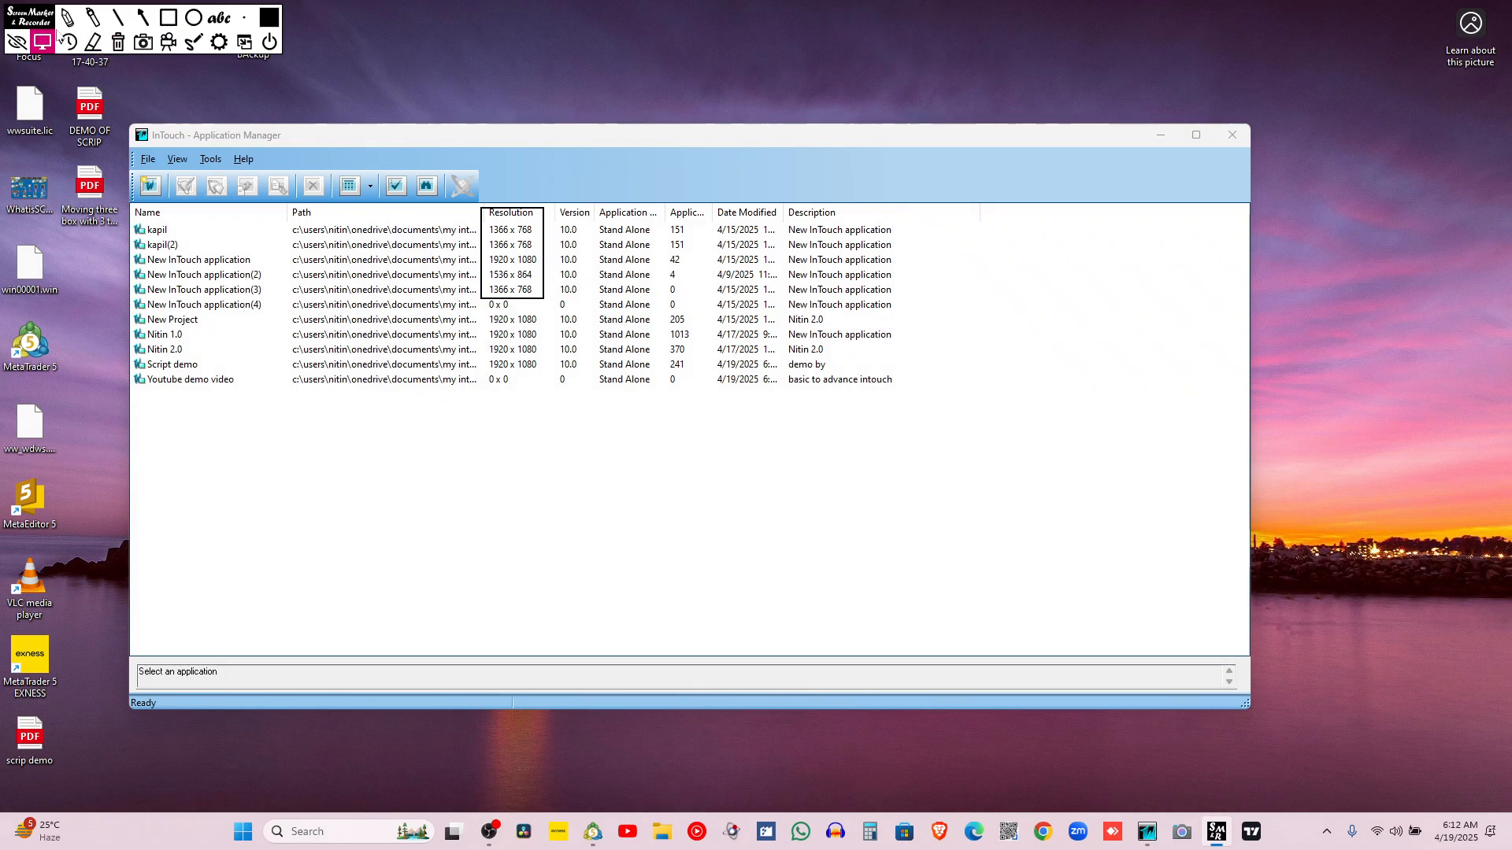
{"action": "left_click", "coordinate": [116, 43]}
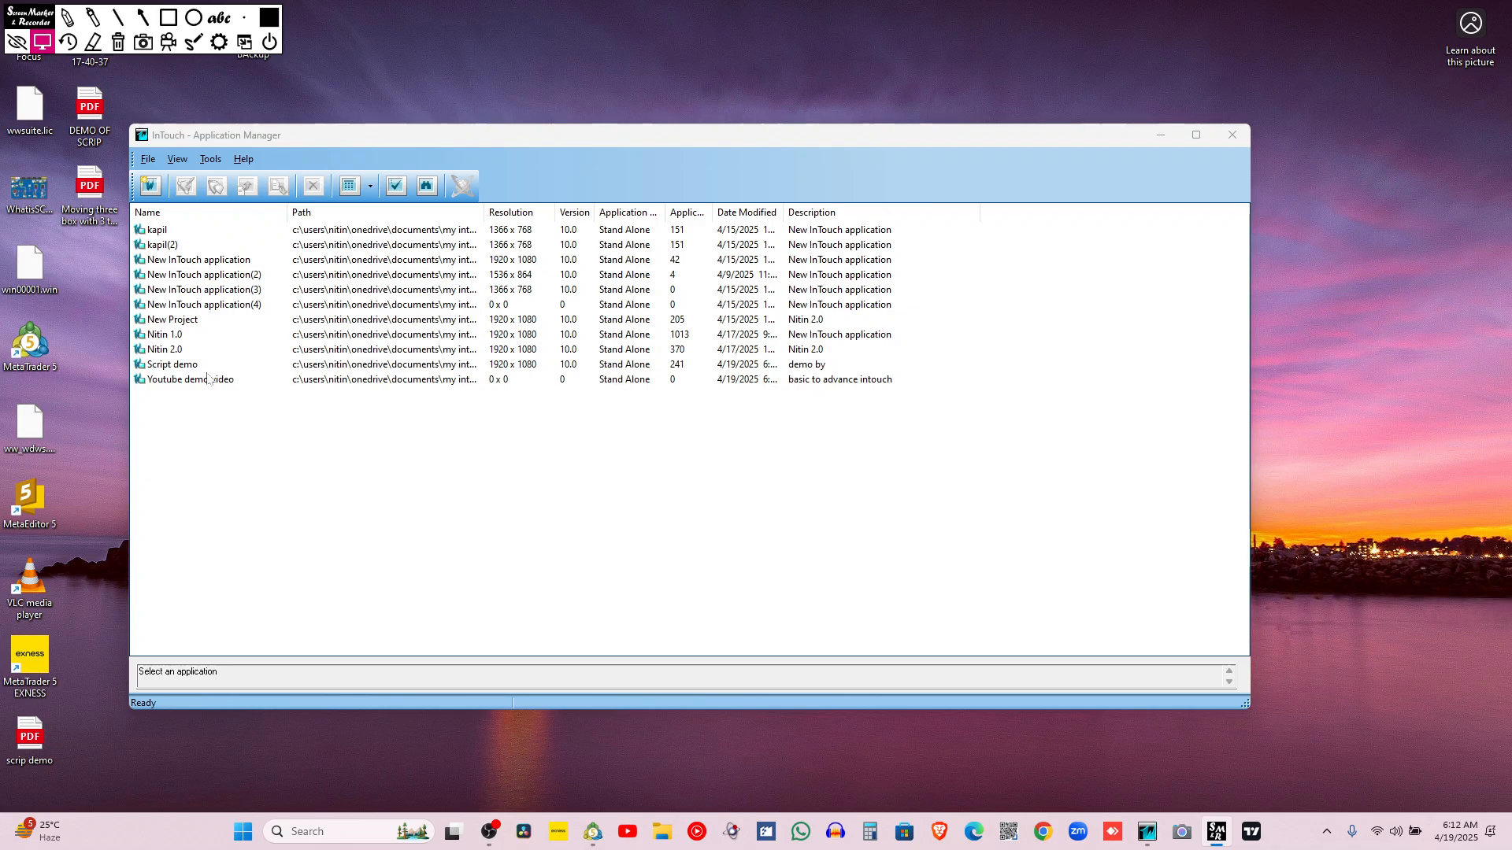
Open the "Youtube demo video" application in WindowMaker, frame the application path in the title with a marker rectangle, and erase it
{"action": "double_click", "coordinate": [141, 380]}
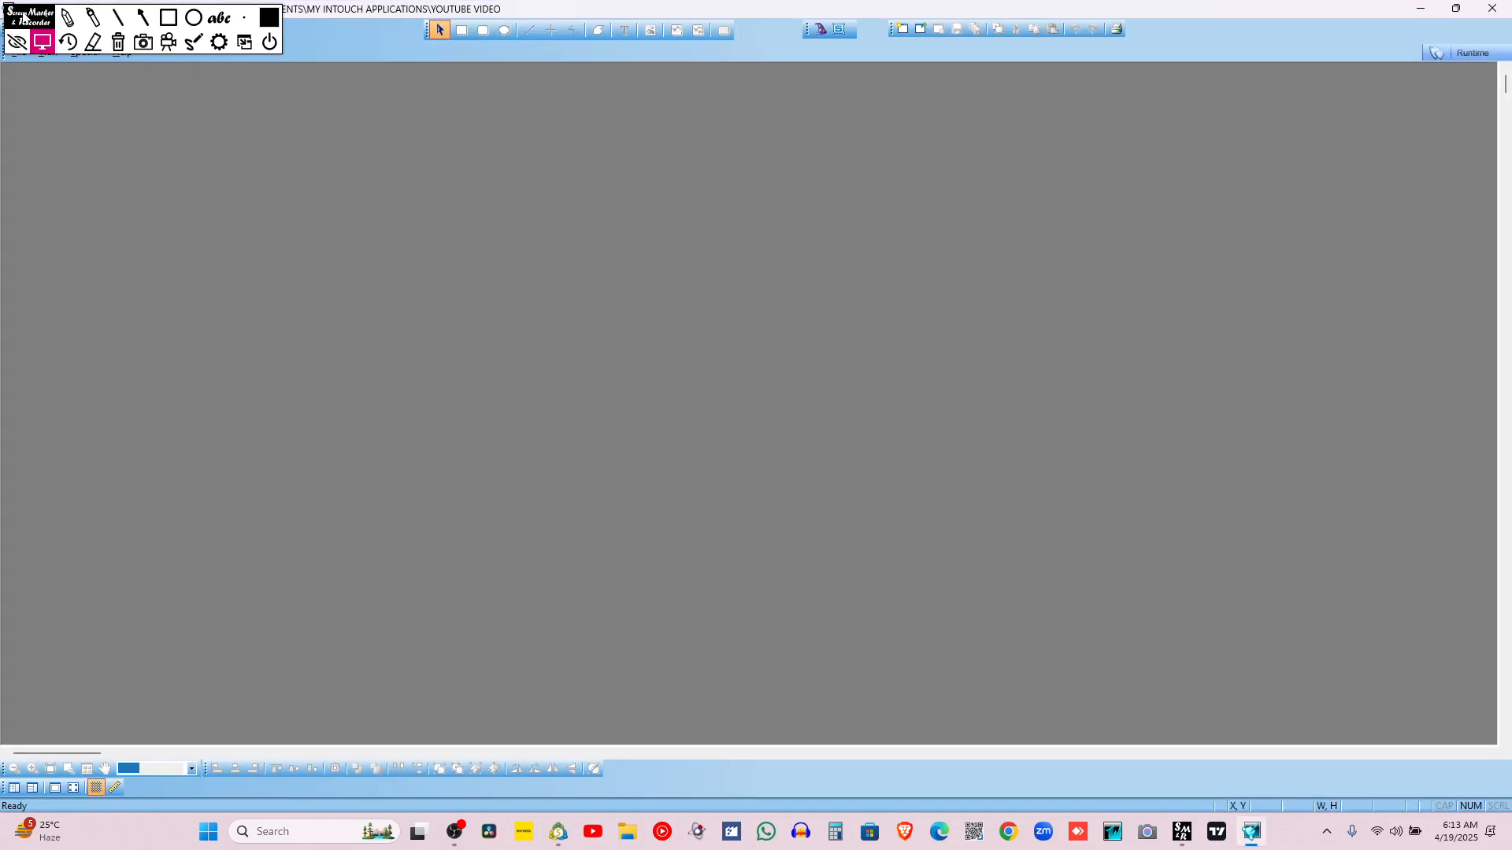
{"action": "left_click_drag", "start_coordinate": [23, 17], "coordinate": [61, 196]}
{"action": "left_click", "coordinate": [203, 193]}
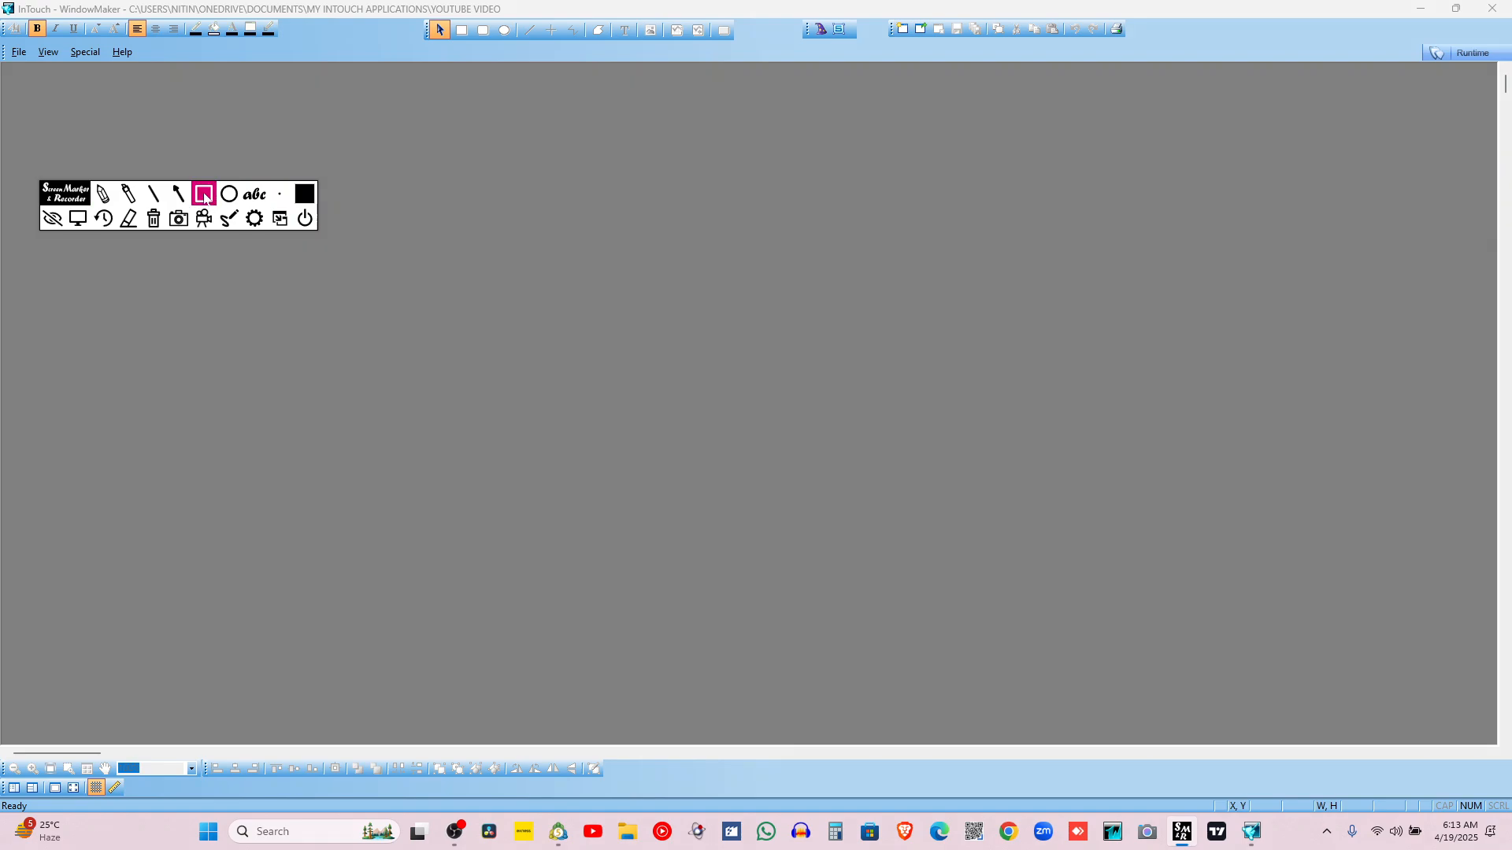
{"action": "left_click_drag", "start_coordinate": [554, 13], "coordinate": [3, 2]}
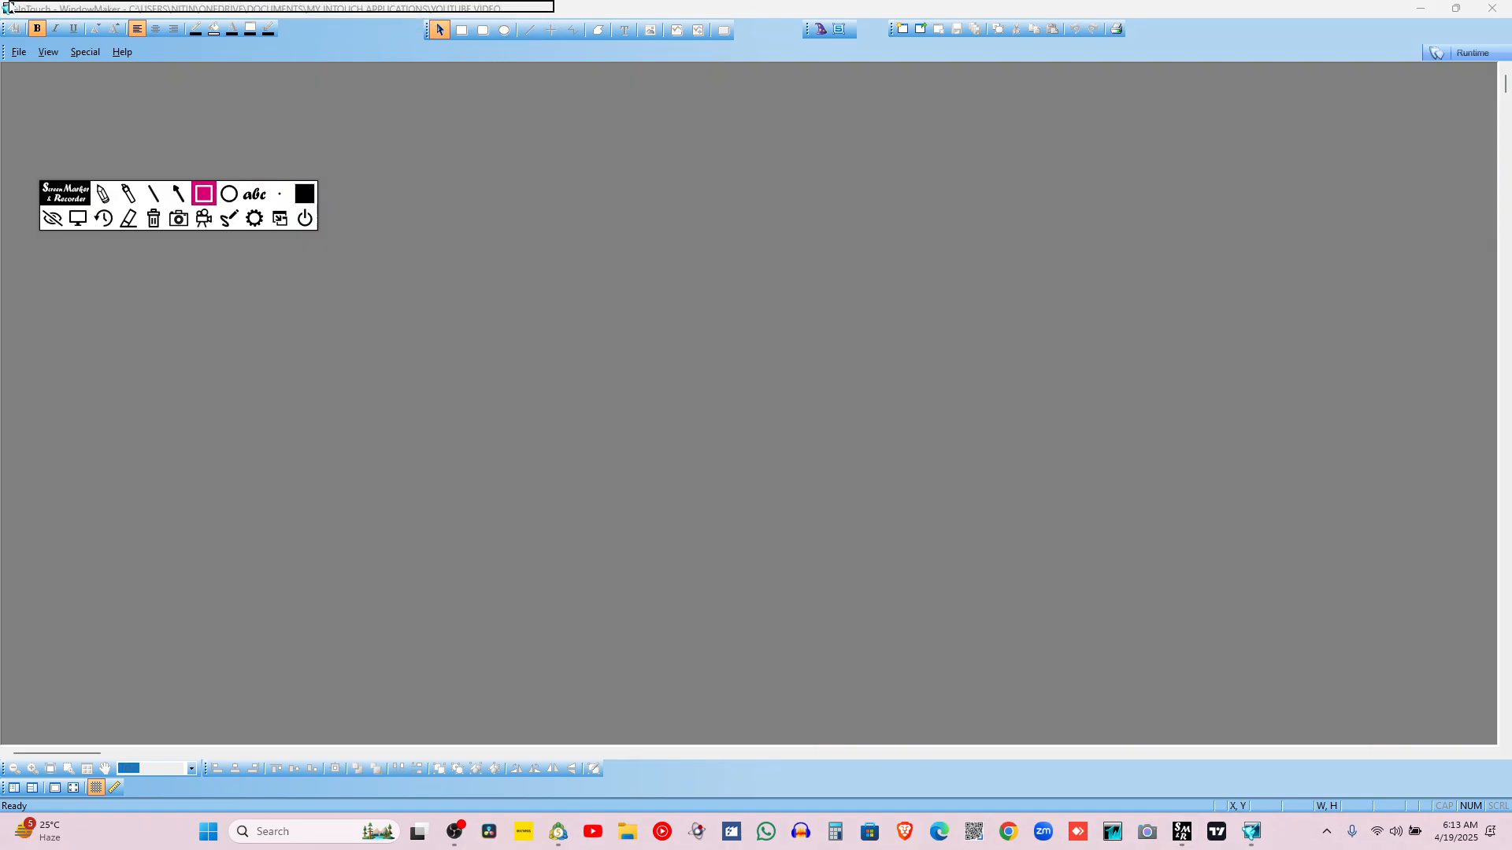
{"action": "left_click", "coordinate": [109, 224]}
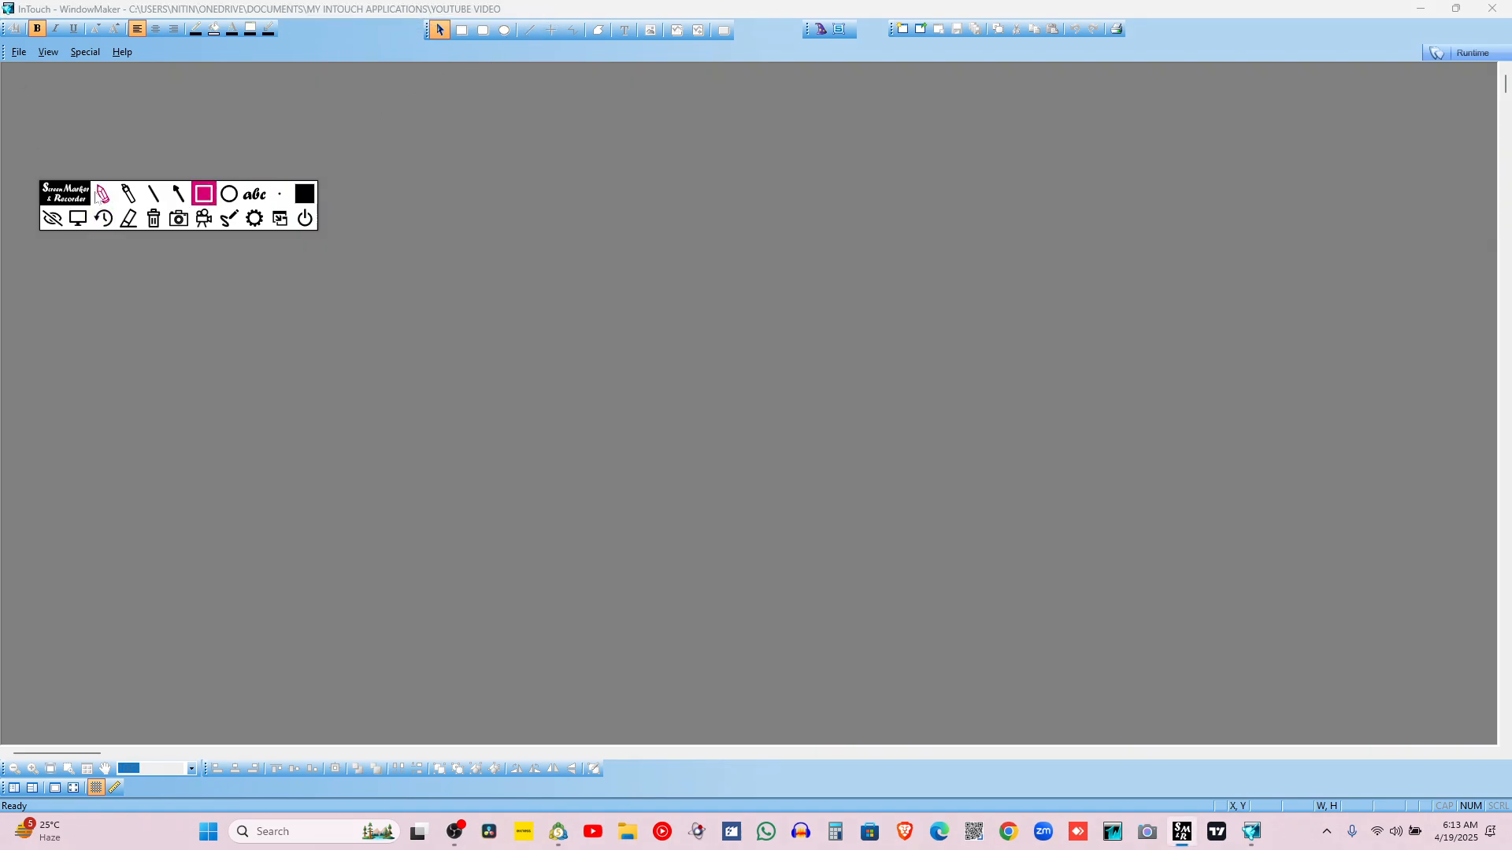
Mark the empty workspace with an arrow, clear it, and move the marker tools clear of the menus before returning to the normal pointer
{"action": "left_click", "coordinate": [178, 193]}
{"action": "mouse_move", "coordinate": [112, 346]}
{"action": "left_mouse_down"}
{"action": "mouse_move", "coordinate": [34, 4]}
{"action": "mouse_move", "coordinate": [497, 12]}
{"action": "mouse_move", "coordinate": [485, 291]}
{"action": "left_mouse_up"}
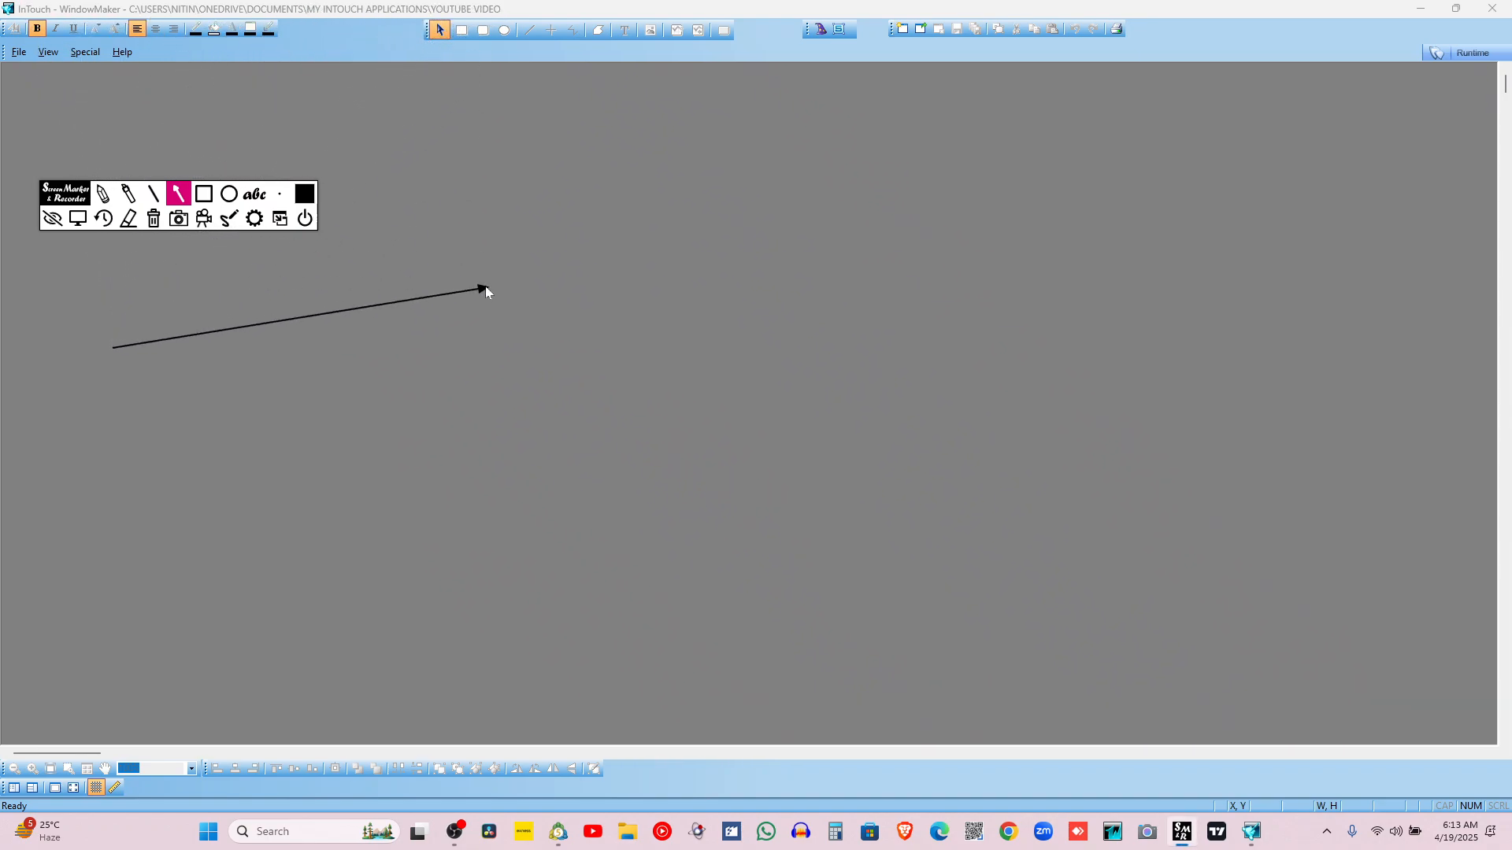
{"action": "left_click", "coordinate": [155, 219]}
{"action": "mouse_move", "coordinate": [81, 195]}
{"action": "left_mouse_down"}
{"action": "mouse_move", "coordinate": [77, 73]}
{"action": "mouse_move", "coordinate": [43, 10]}
{"action": "mouse_move", "coordinate": [1200, 27]}
{"action": "mouse_move", "coordinate": [1186, 18]}
{"action": "left_mouse_up"}
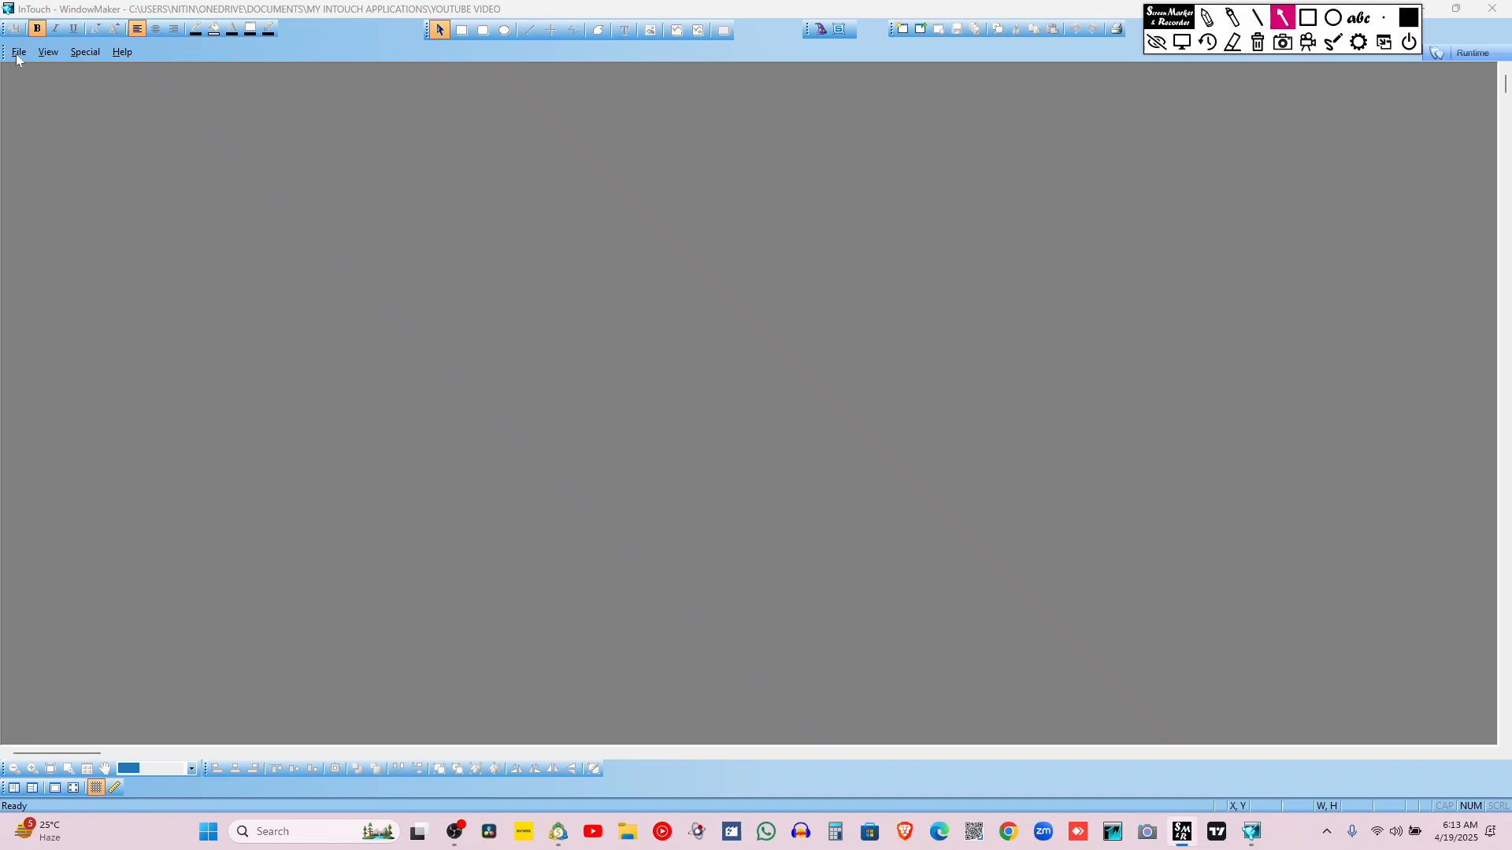
{"action": "left_click", "coordinate": [1182, 42]}
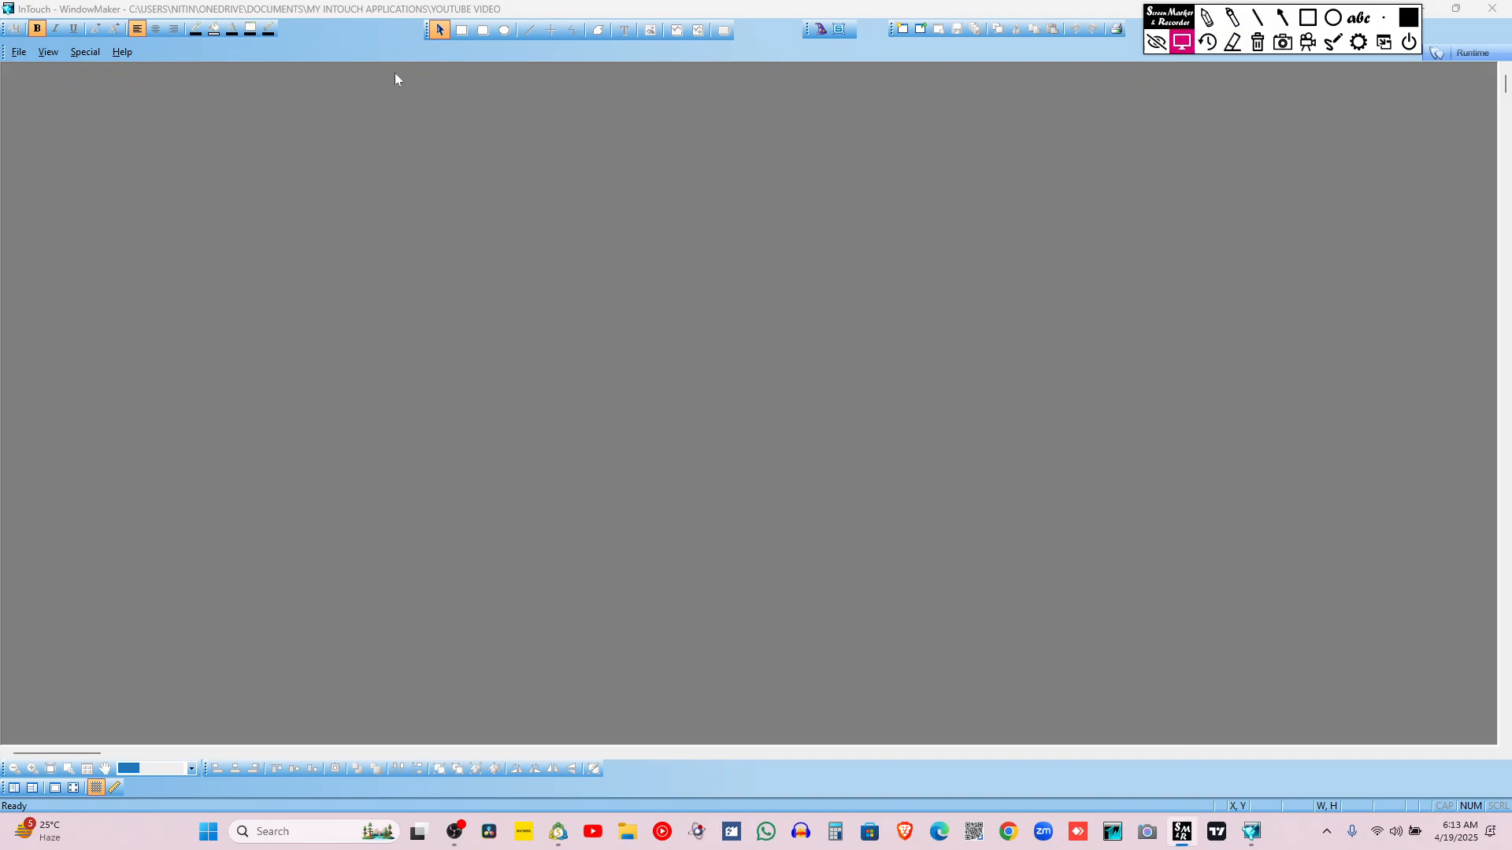
Start a new window, frame its Window Properties dialog with a marker rectangle, and clear the marking
{"action": "left_click", "coordinate": [18, 52]}
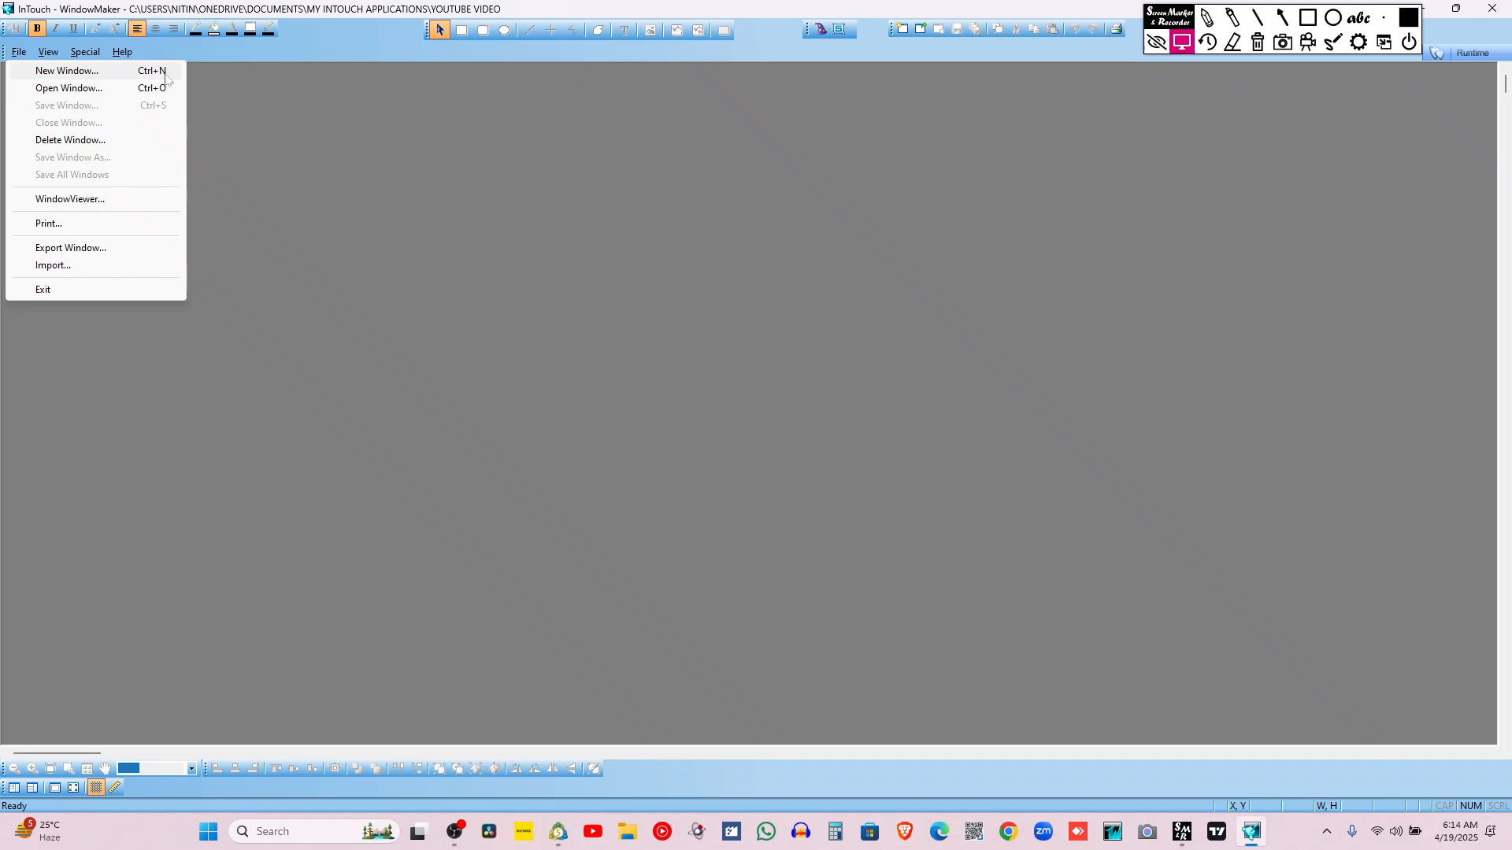
{"action": "left_click", "coordinate": [117, 71]}
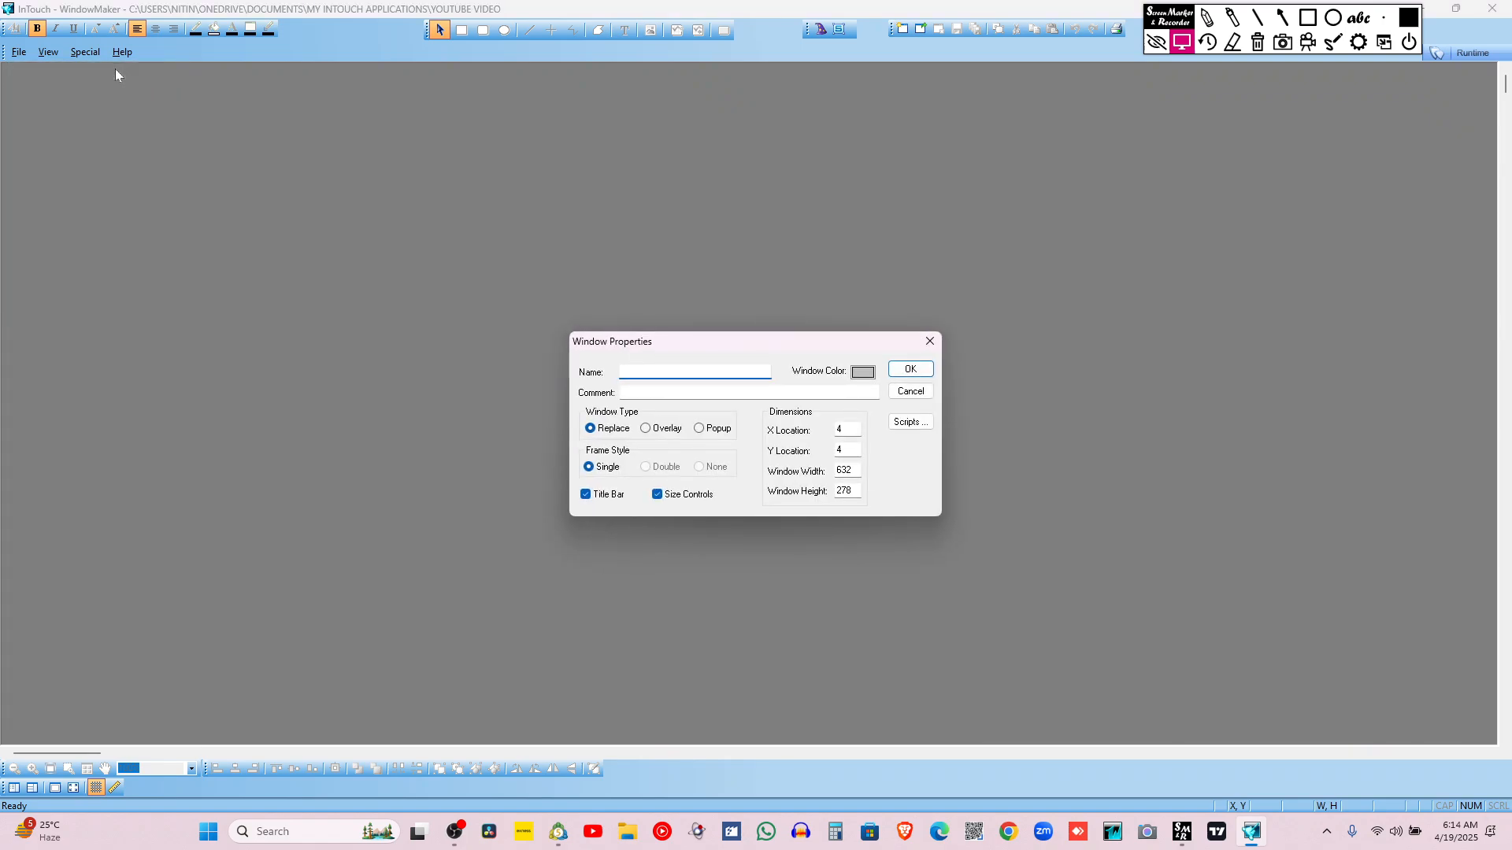
{"action": "left_click", "coordinate": [1308, 17]}
{"action": "mouse_move", "coordinate": [540, 309]}
{"action": "left_mouse_down"}
{"action": "mouse_move", "coordinate": [863, 529]}
{"action": "mouse_move", "coordinate": [1040, 541]}
{"action": "left_mouse_up"}
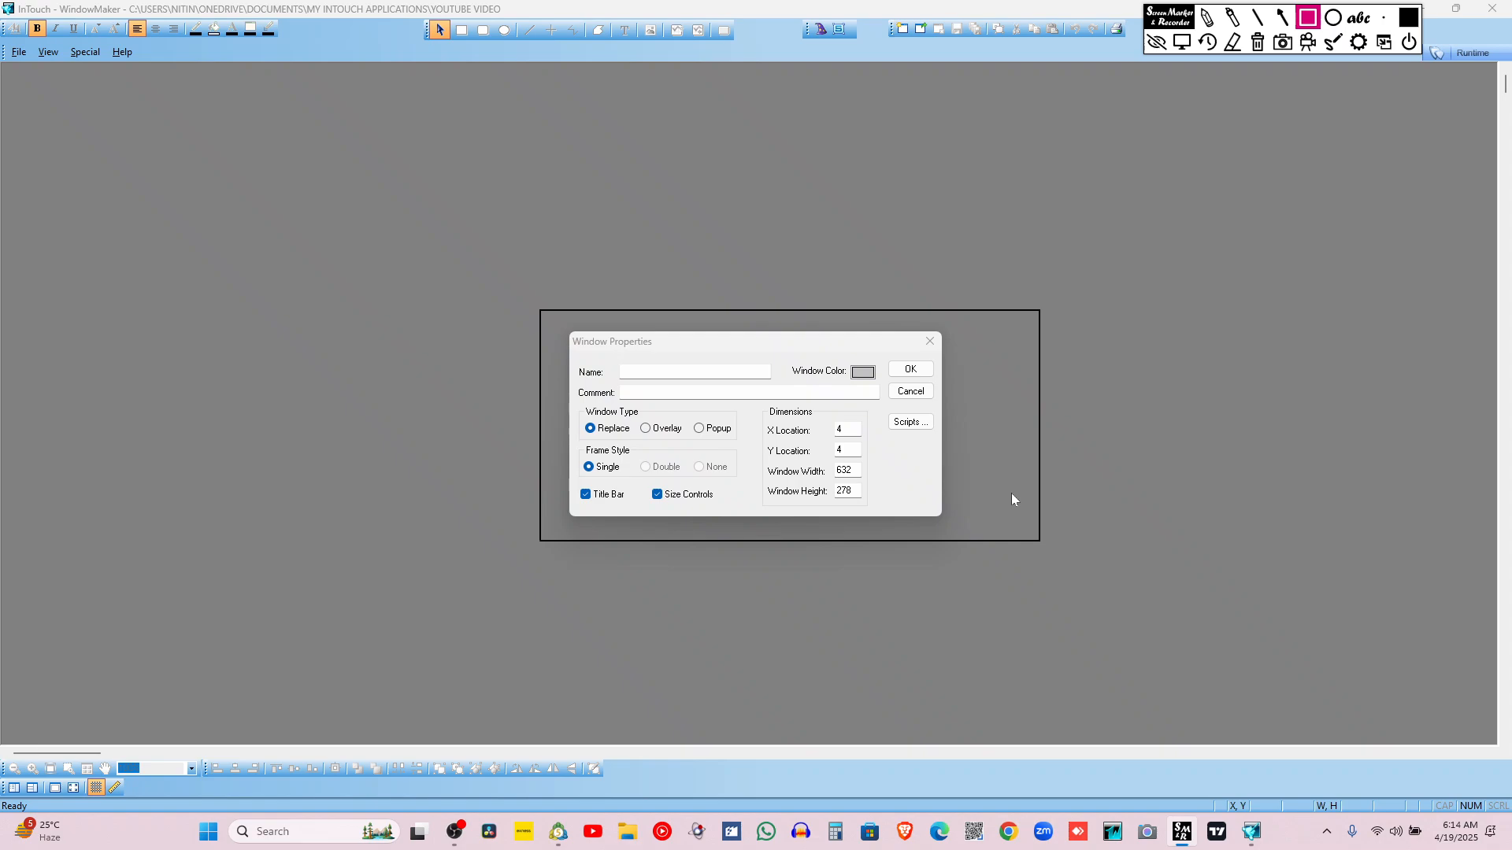
{"action": "left_click", "coordinate": [1261, 45]}
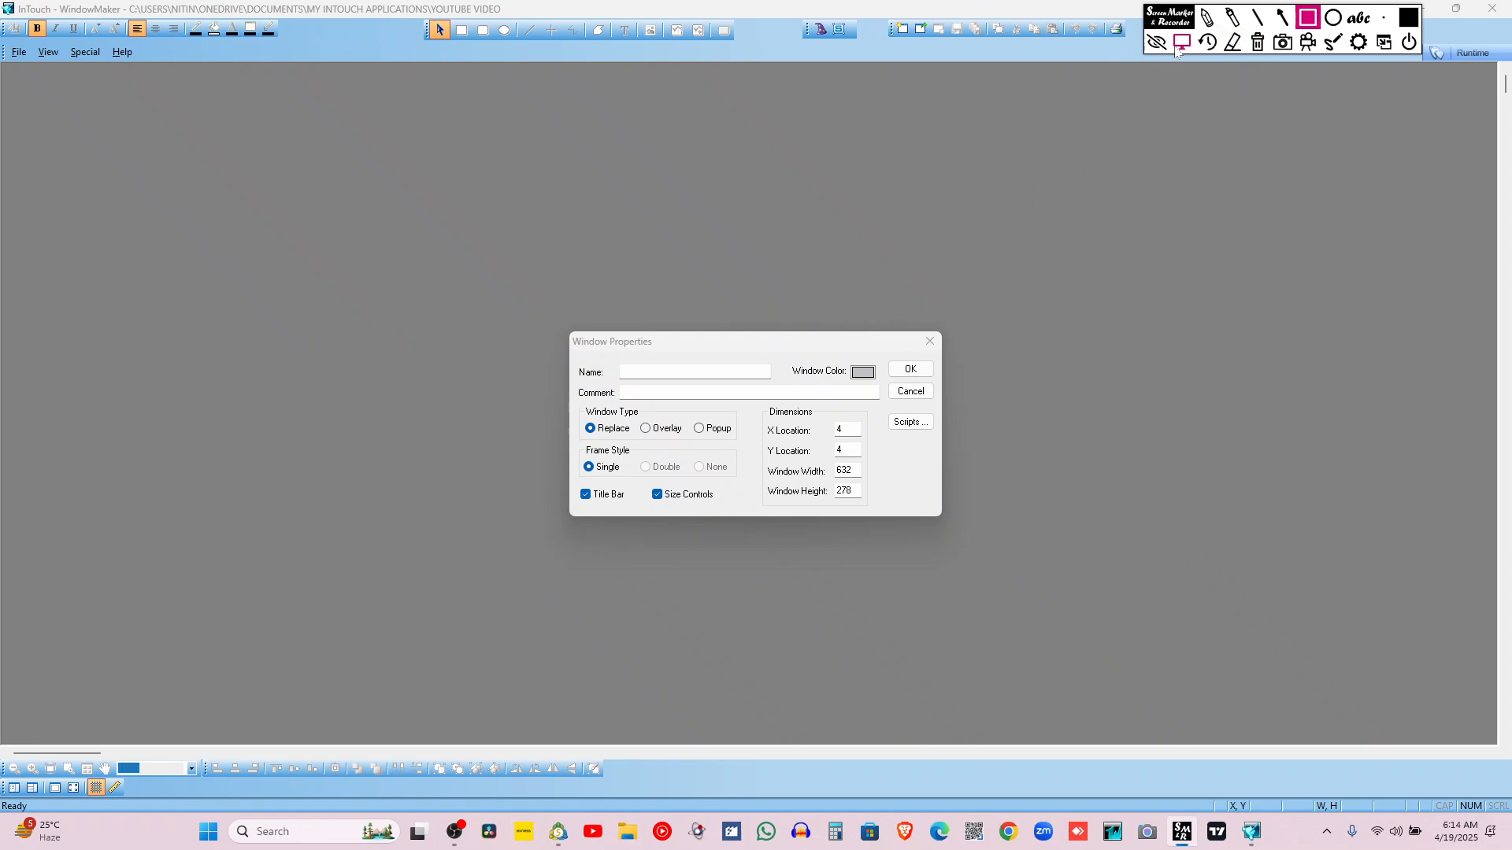
{"action": "left_click", "coordinate": [1181, 43]}
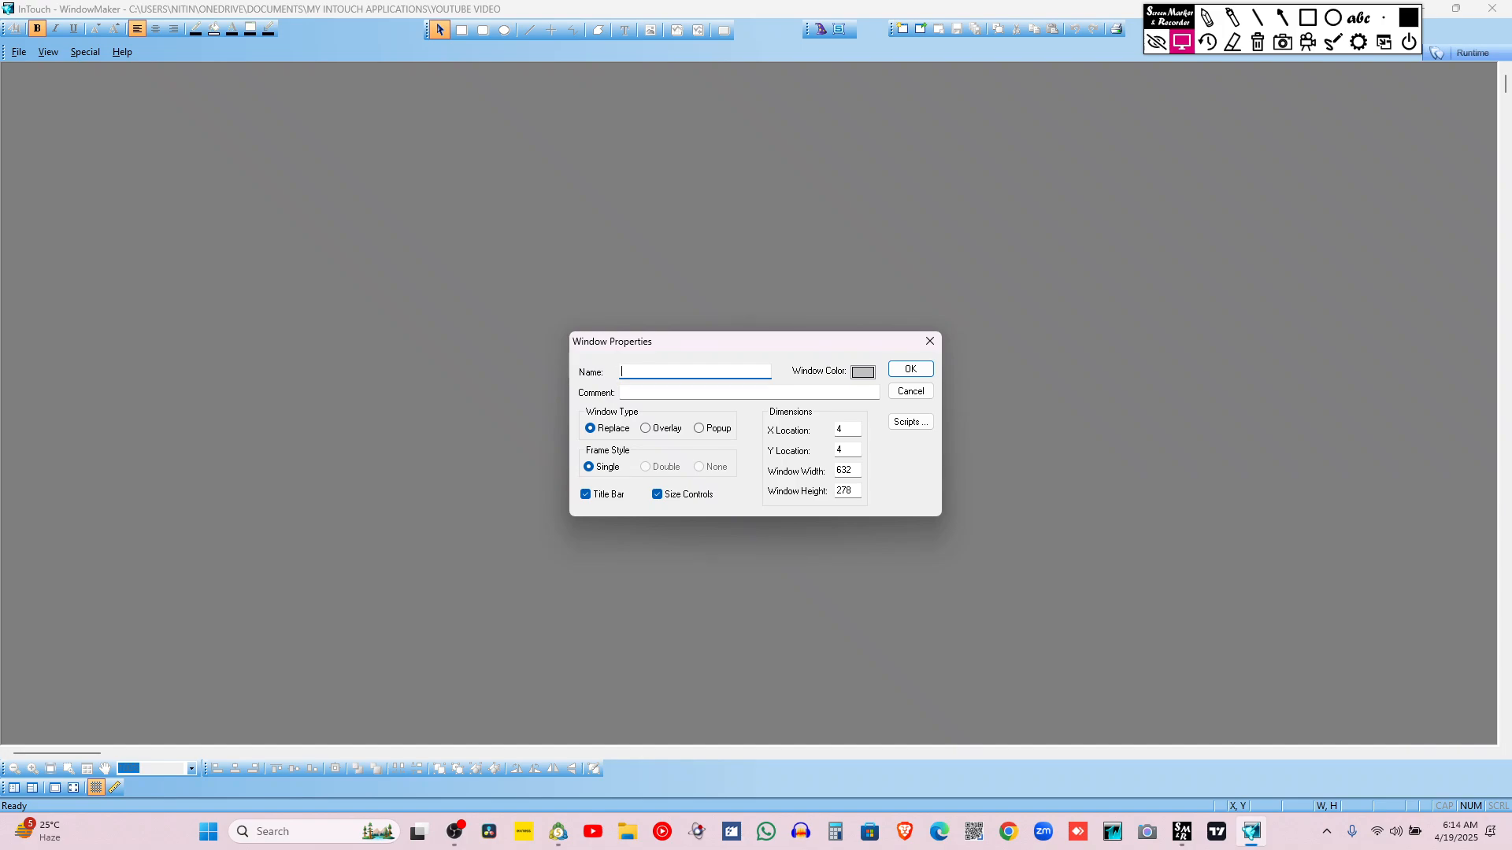
Create the window as "Youtube demo first" with the comment "basic video", trying blue before settling on a grey window color
{"action": "type", "text": "Youtube demo first"}
{"action": "key", "text": "Tab"}
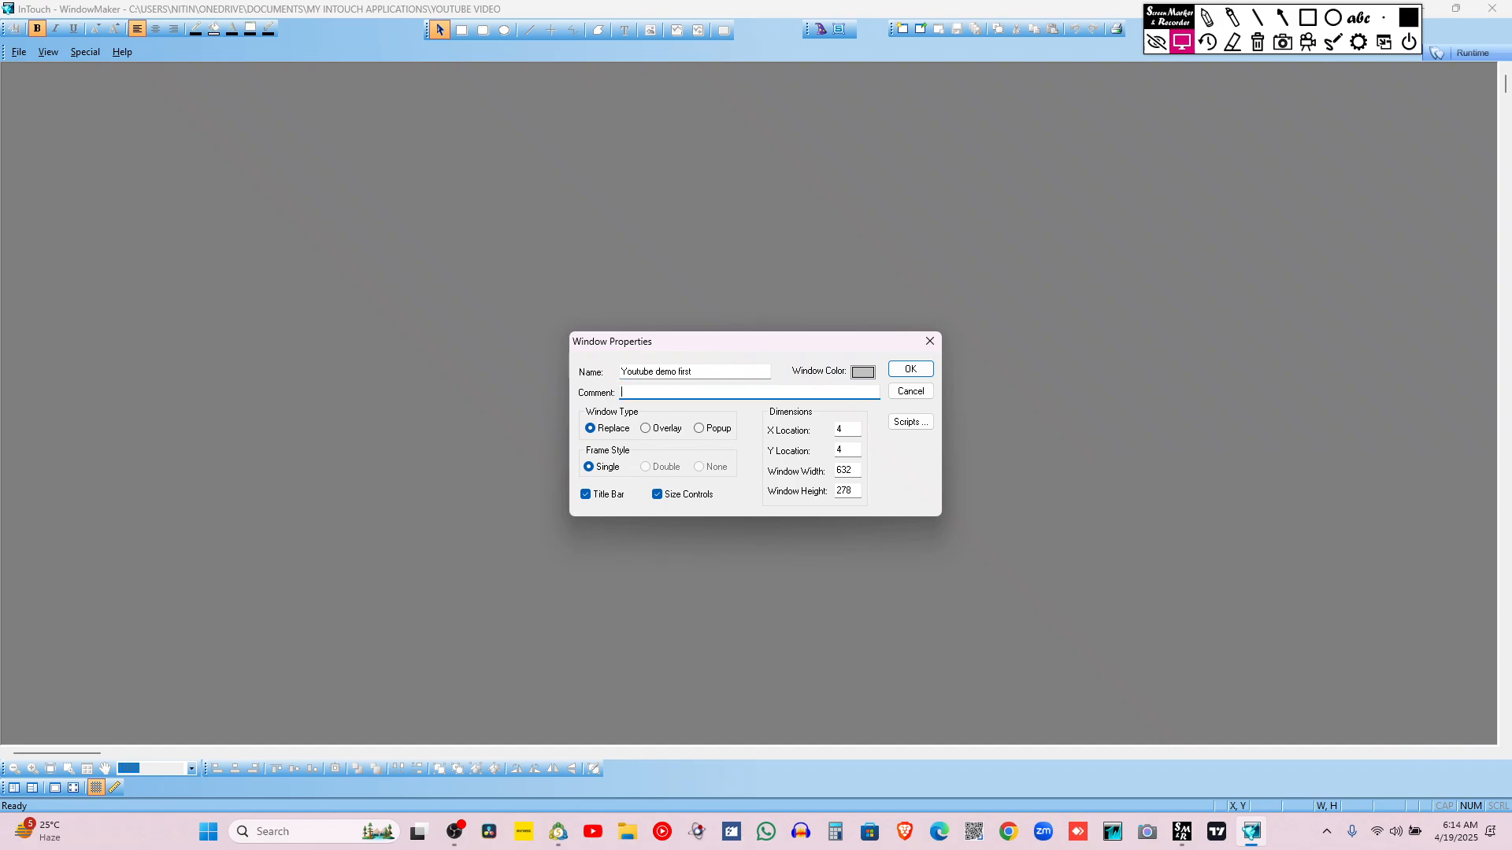
{"action": "type", "text": "basic video"}
{"action": "left_click", "coordinate": [863, 372]}
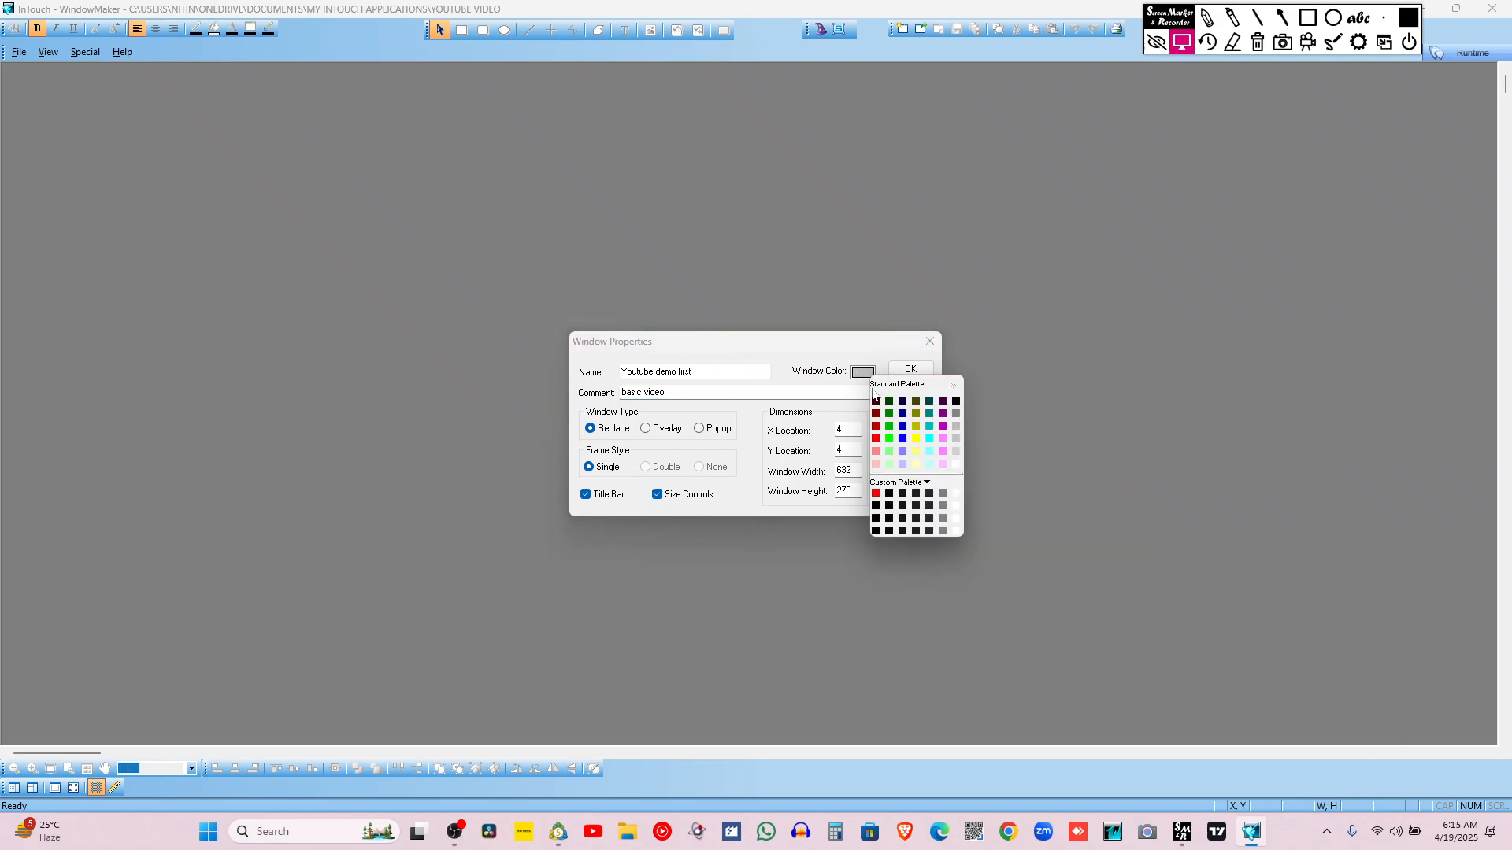
{"action": "left_click", "coordinate": [903, 439]}
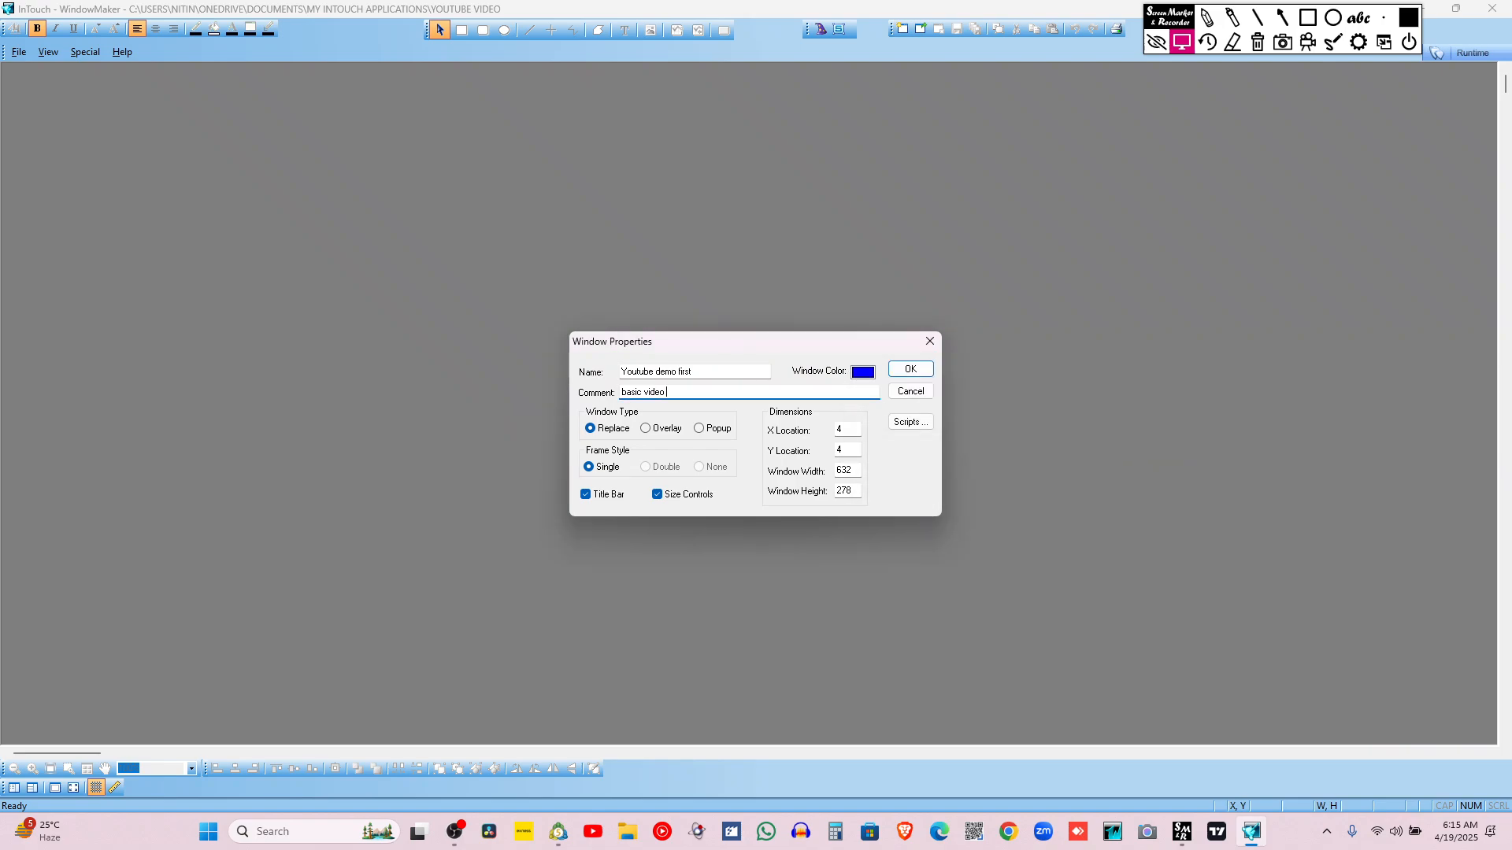
{"action": "left_click", "coordinate": [869, 376]}
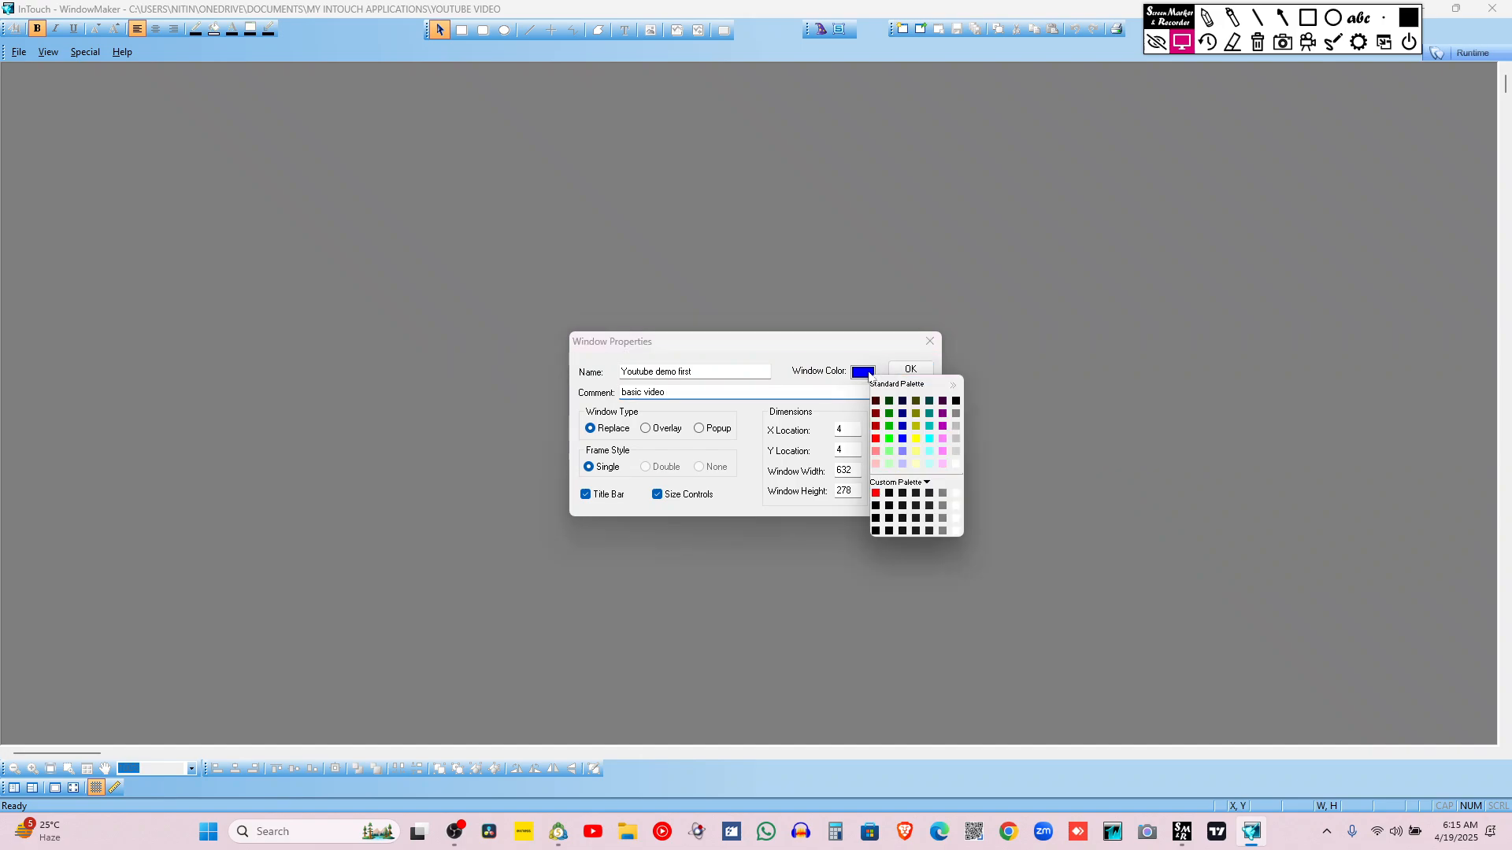
{"action": "left_click", "coordinate": [956, 426]}
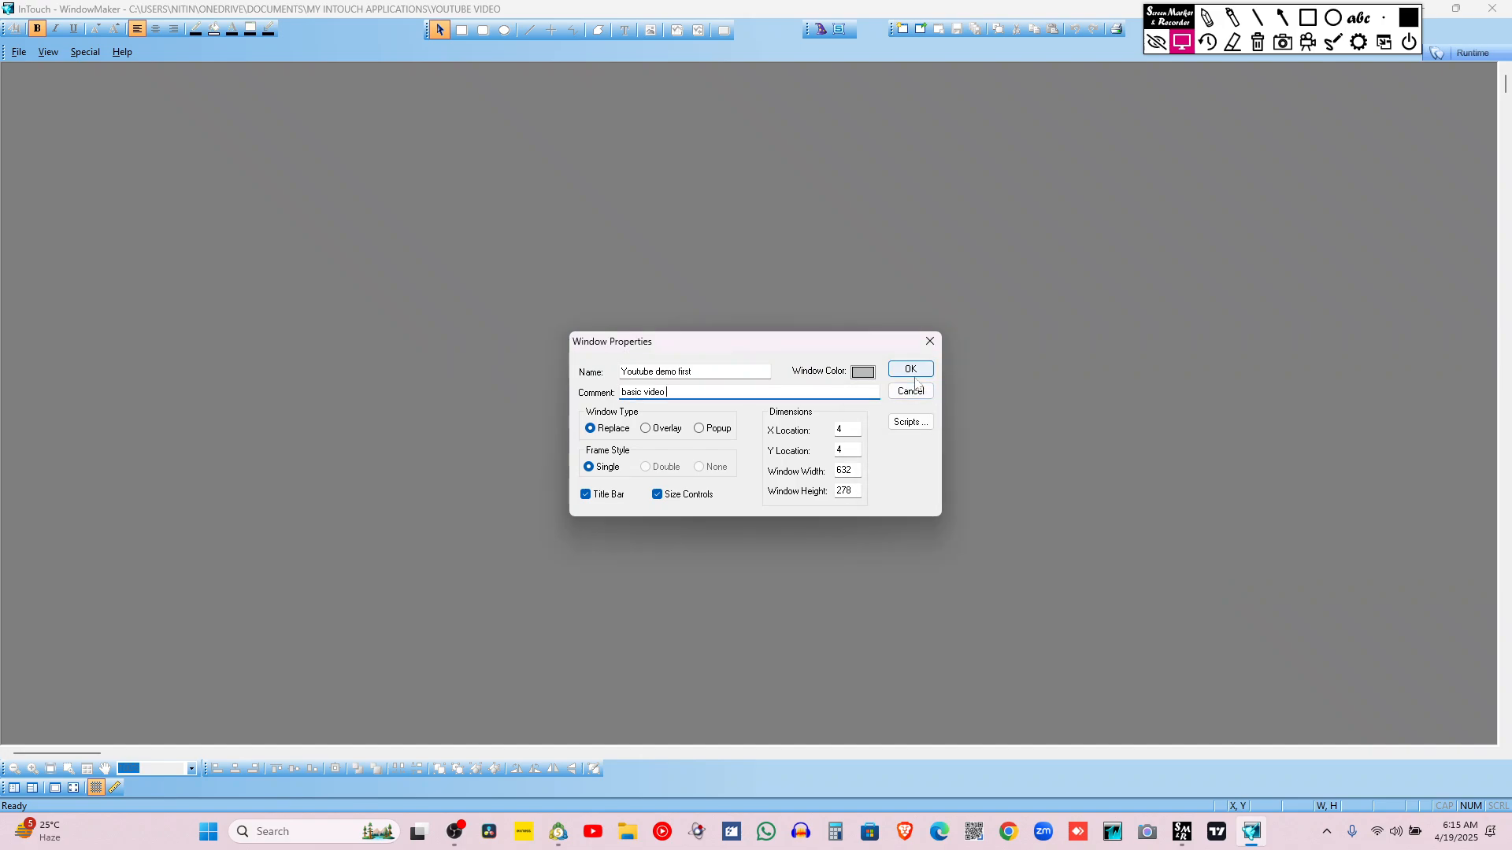
{"action": "left_click", "coordinate": [911, 370]}
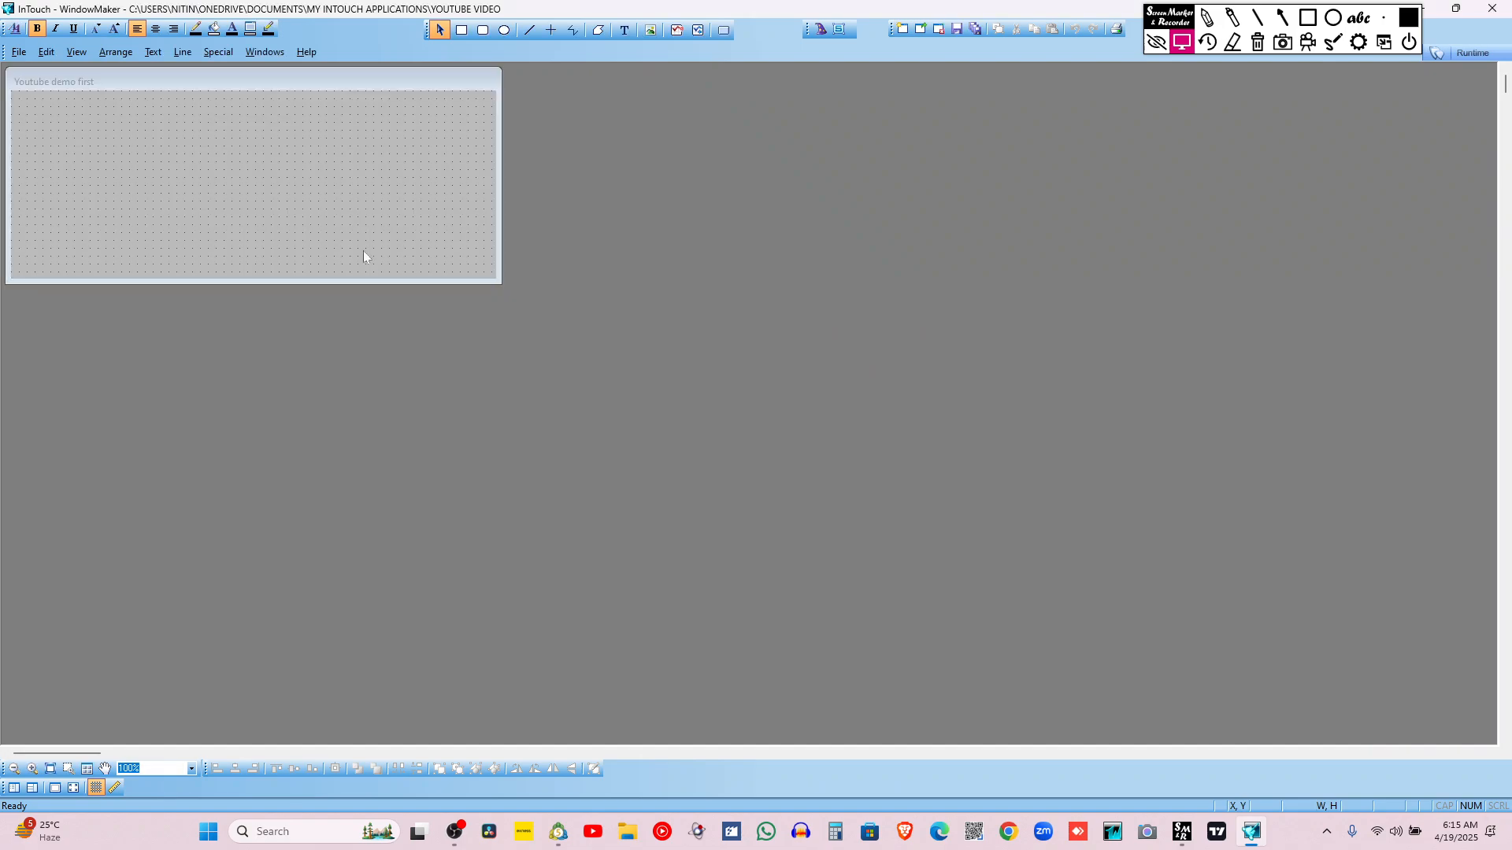
Point a marker arrow toward the new window, clear it, and return to the normal pointer
{"action": "left_click", "coordinate": [1283, 17]}
{"action": "left_click_drag", "start_coordinate": [1173, 147], "coordinate": [884, 110]}
{"action": "mouse_move", "coordinate": [721, 89]}
{"action": "left_mouse_down"}
{"action": "mouse_move", "coordinate": [31, 84]}
{"action": "mouse_move", "coordinate": [635, 134]}
{"action": "left_mouse_up"}
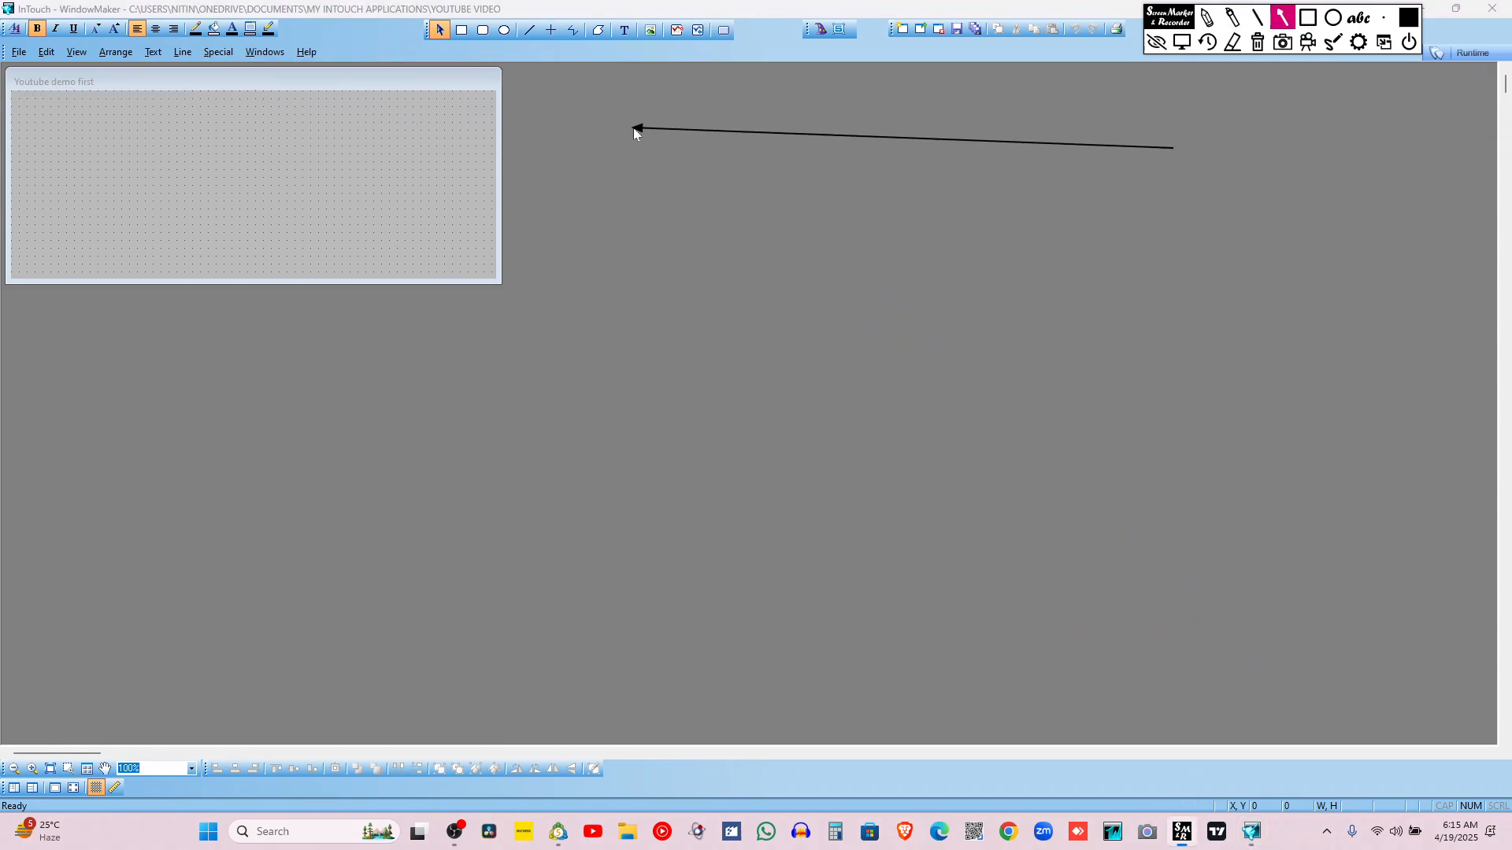
{"action": "left_click", "coordinate": [1257, 44]}
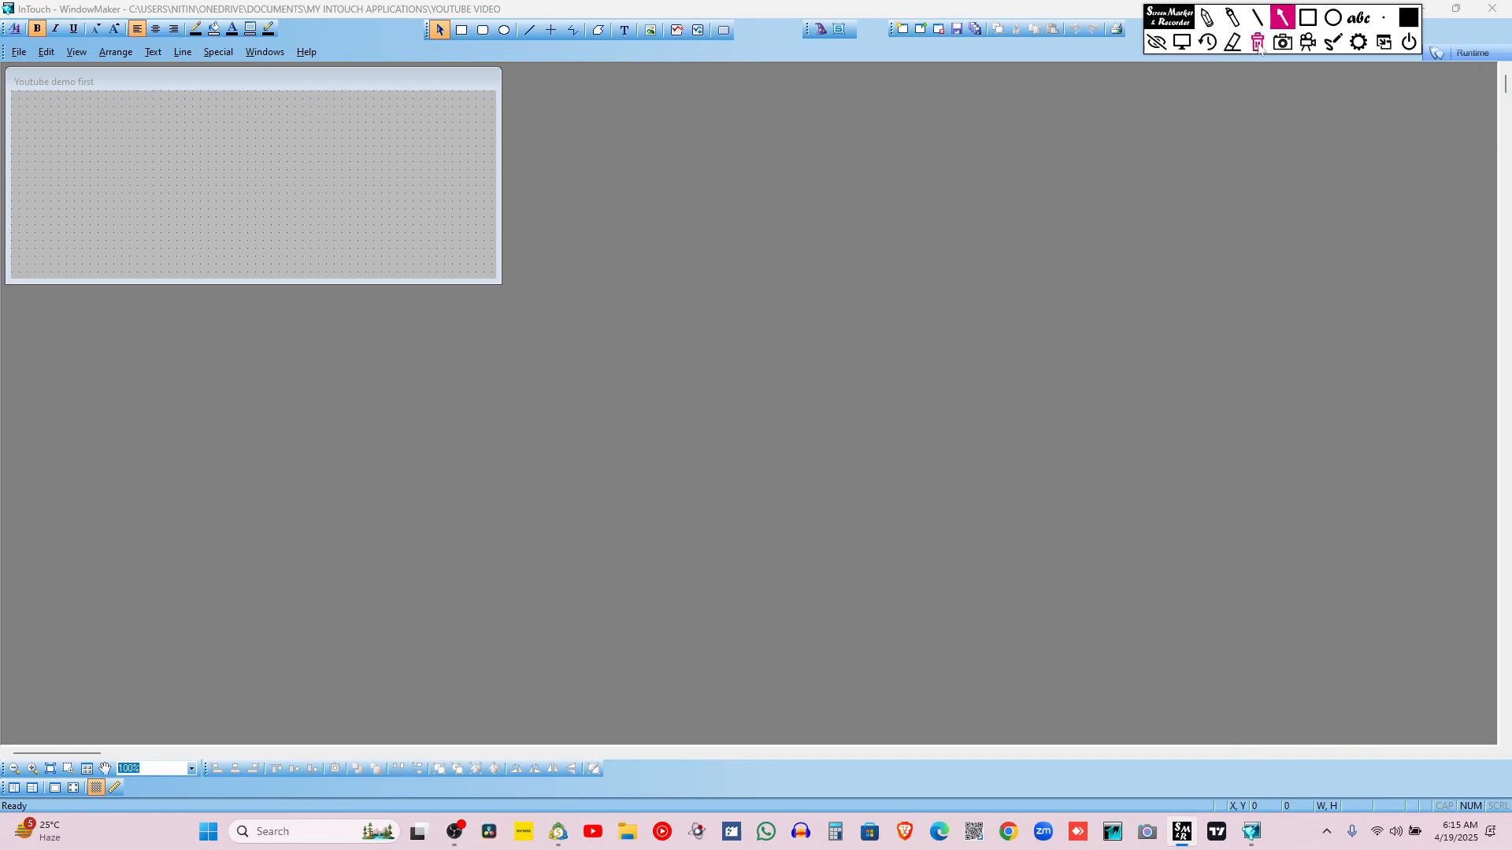
{"action": "left_click", "coordinate": [1181, 41]}
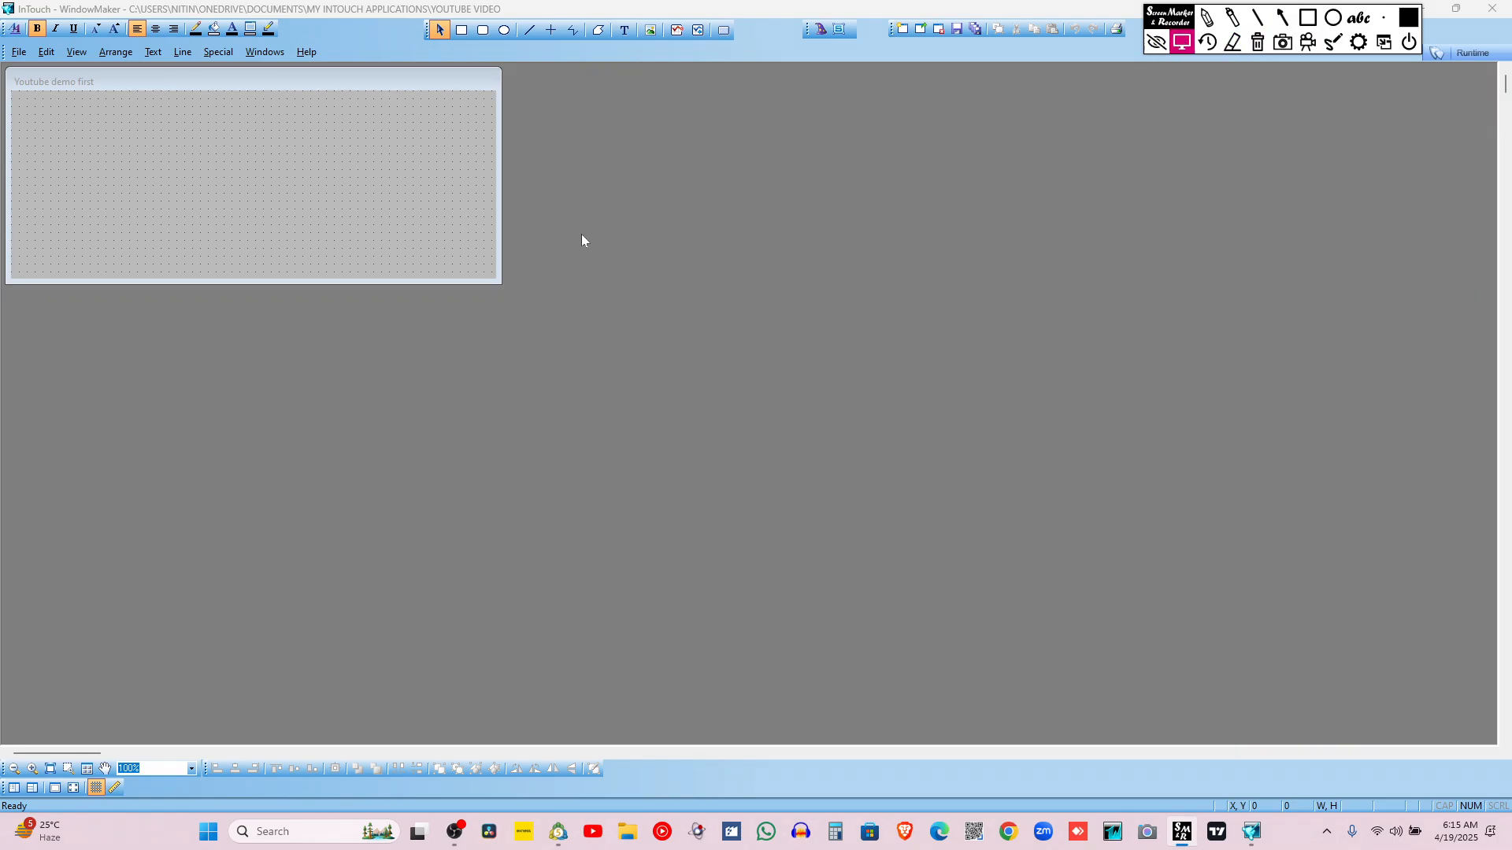
Enlarge the "Youtube demo first" window to fill the workspace and float the Drawing tools over its canvas
{"action": "left_click_drag", "start_coordinate": [500, 286], "coordinate": [1500, 745]}
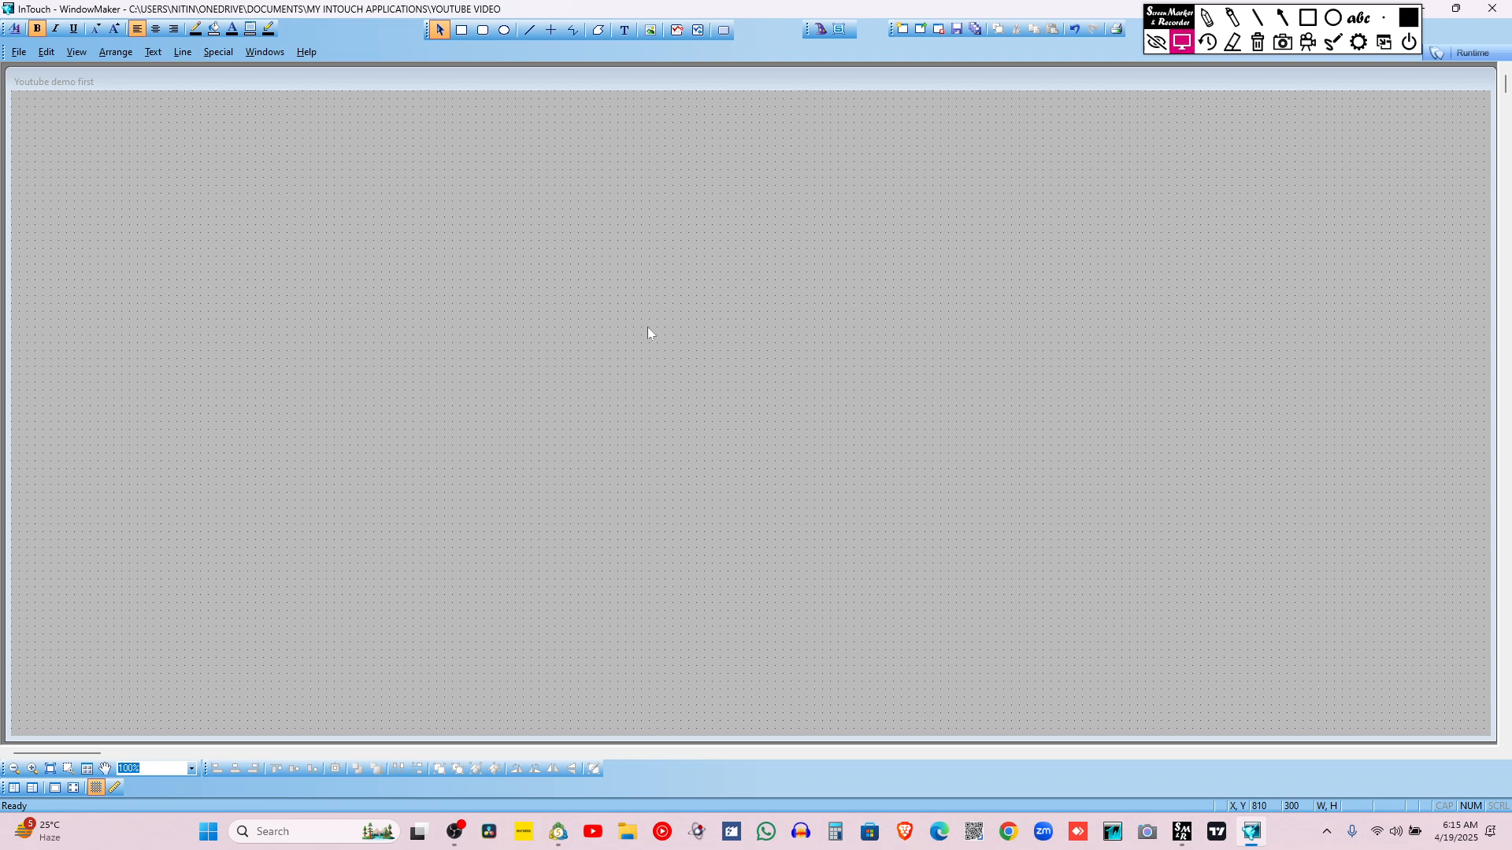
{"action": "left_click_drag", "start_coordinate": [1152, 19], "coordinate": [1246, 107]}
{"action": "mouse_move", "coordinate": [428, 28]}
{"action": "left_mouse_down"}
{"action": "mouse_move", "coordinate": [460, 176]}
{"action": "mouse_move", "coordinate": [493, 236]}
{"action": "left_mouse_up"}
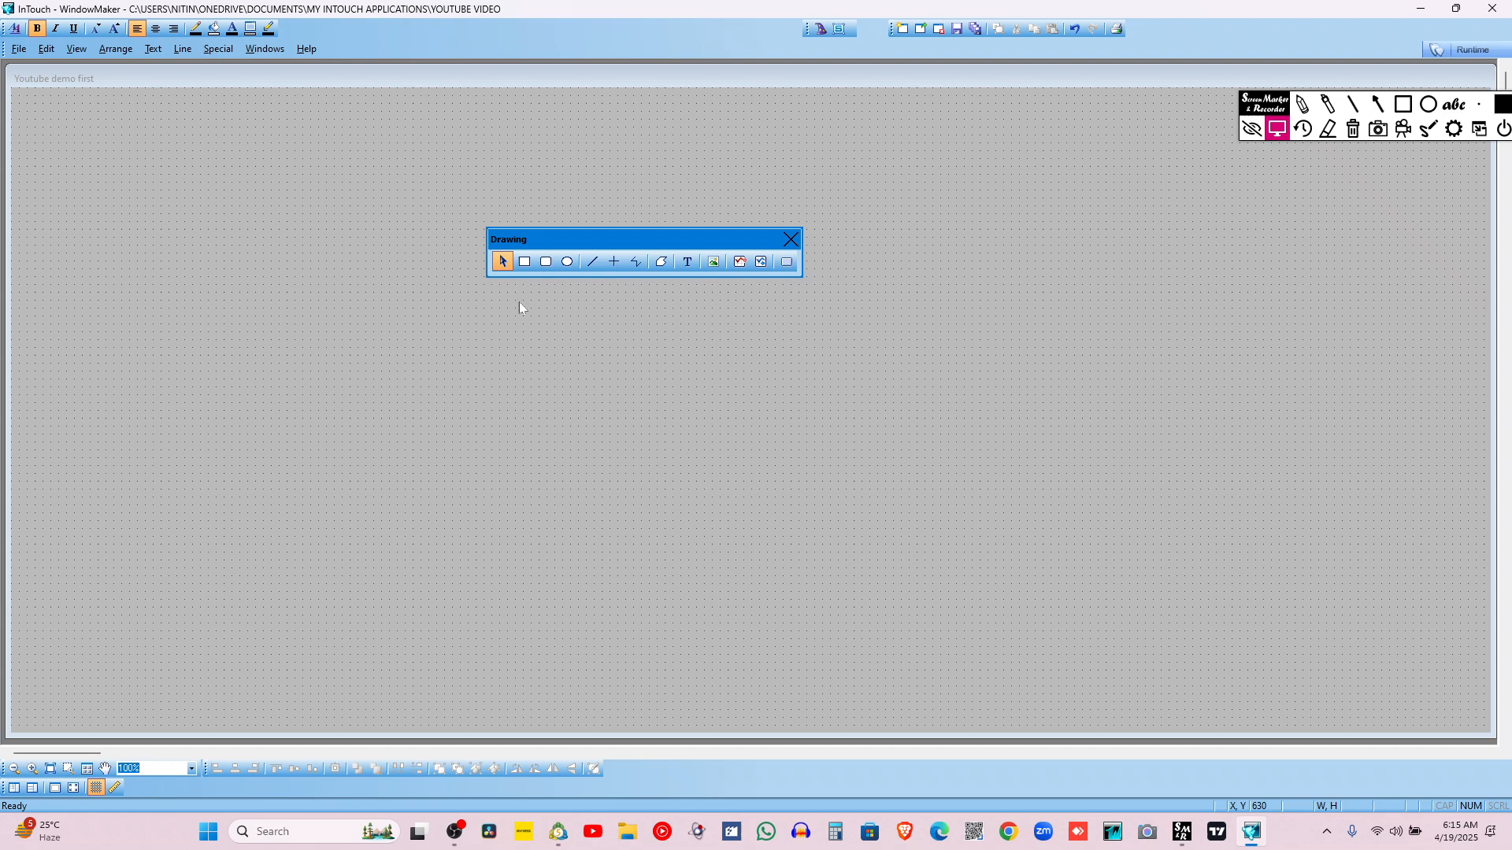
Draw a row of closed shapes across the window: a rectangle, a rounded rectangle, and an ellipse about 180 by 70
{"action": "left_click", "coordinate": [525, 262]}
{"action": "left_click_drag", "start_coordinate": [476, 348], "coordinate": [625, 433]}
{"action": "left_click", "coordinate": [778, 375]}
{"action": "left_click", "coordinate": [546, 261]}
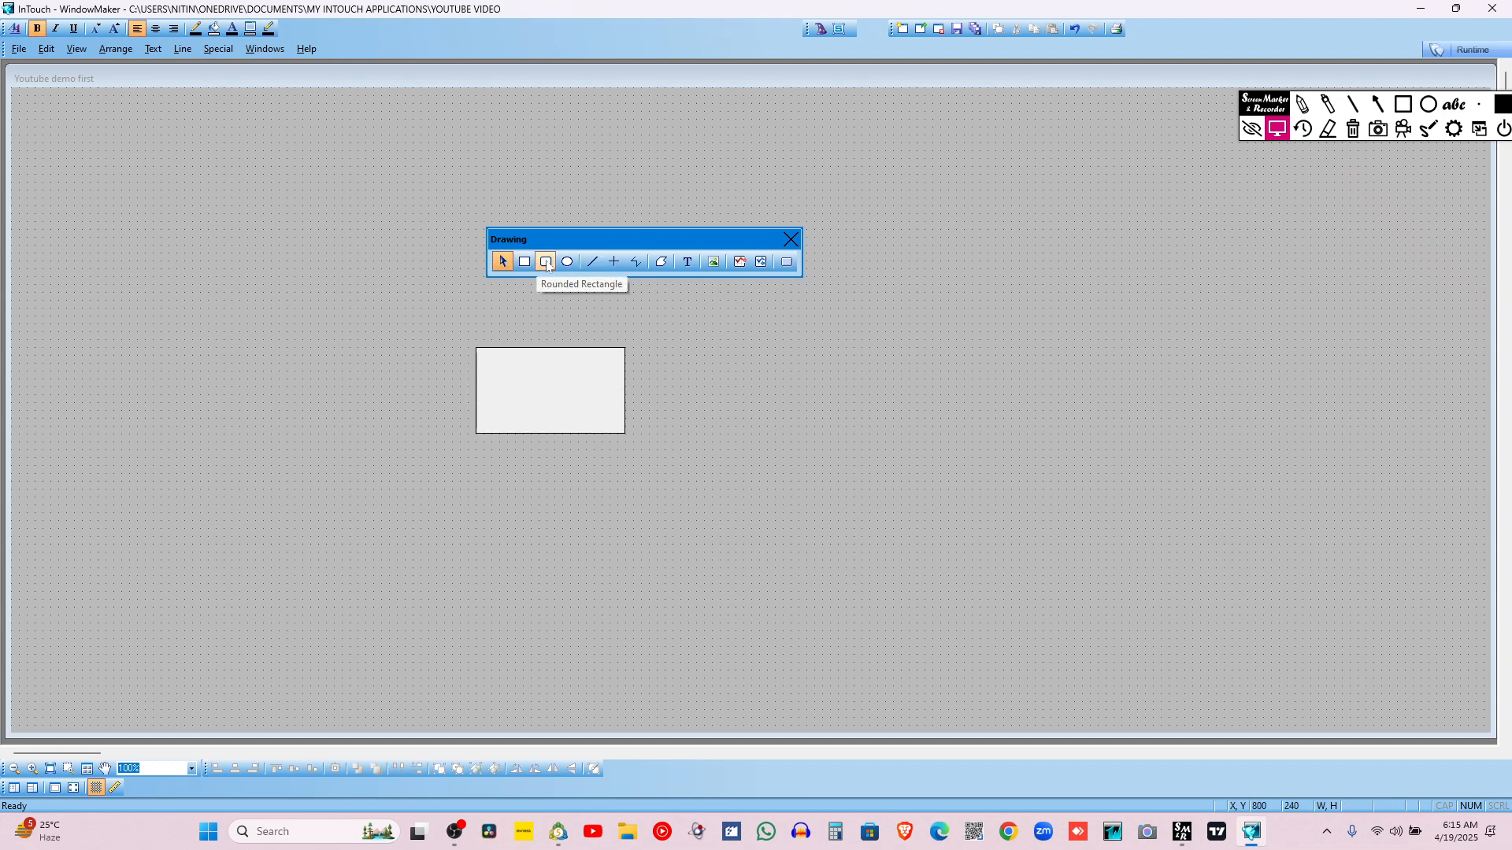
{"action": "left_click_drag", "start_coordinate": [682, 355], "coordinate": [861, 417]}
{"action": "left_click", "coordinate": [793, 449]}
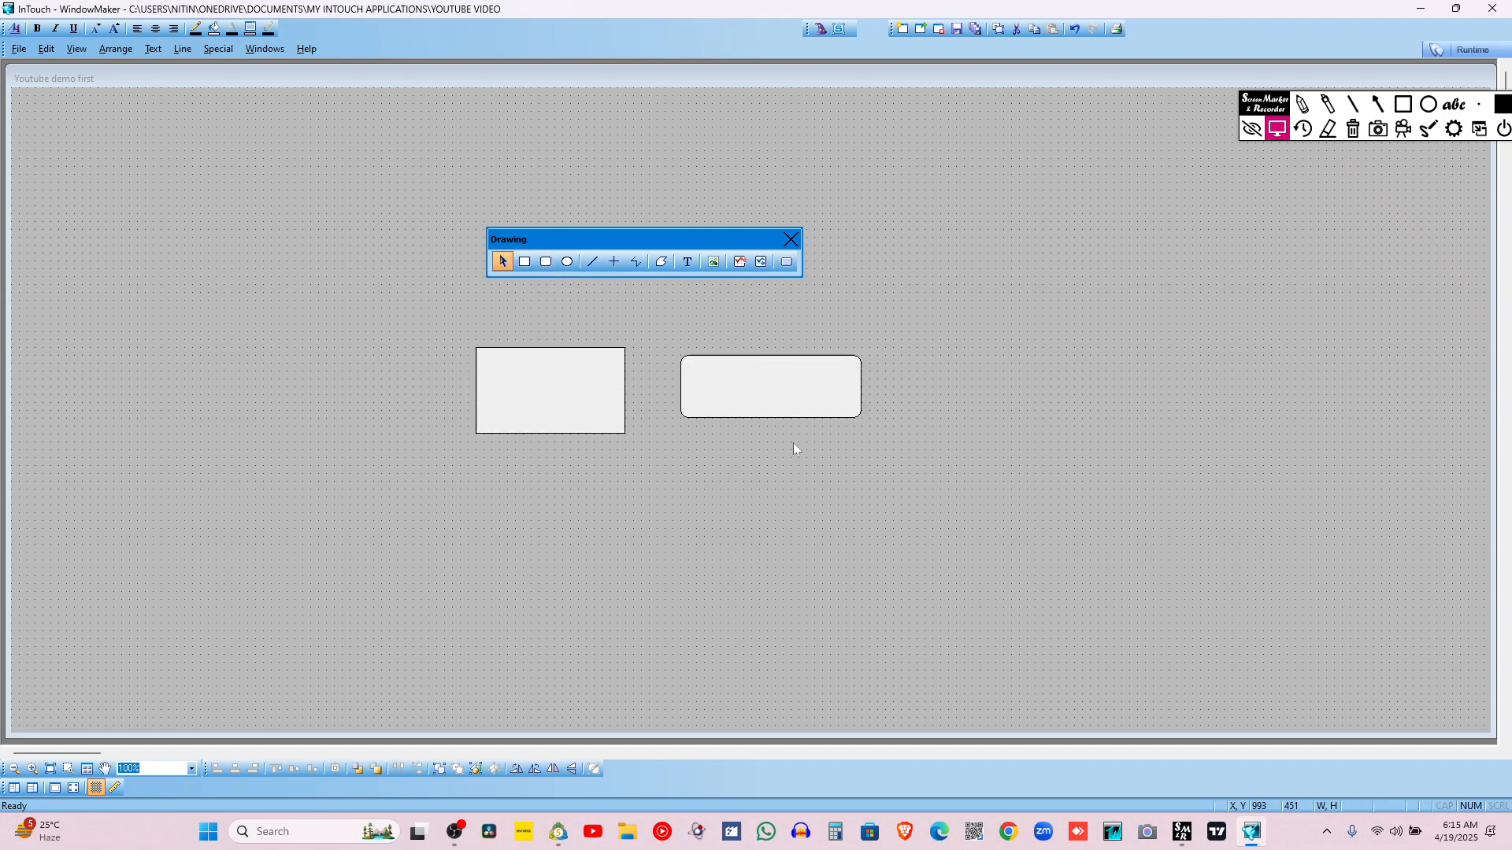
{"action": "left_click", "coordinate": [567, 262]}
{"action": "left_click_drag", "start_coordinate": [972, 386], "coordinate": [1113, 442]}
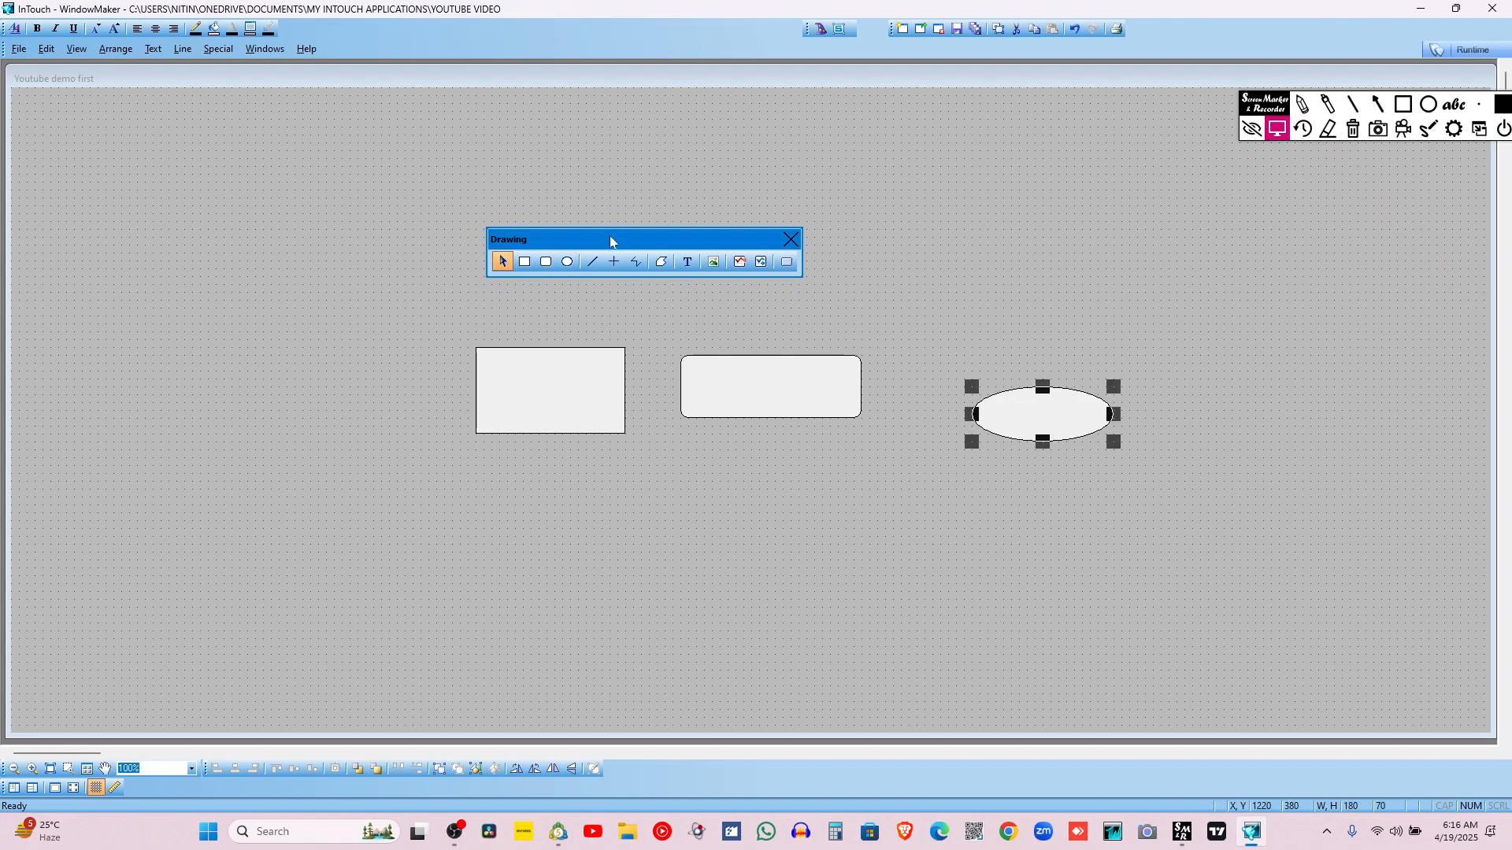
Draw a horizontal line below the rectangles and cross it with a vertical line about 250 long using the H/V Line tool
{"action": "left_click", "coordinate": [613, 261]}
{"action": "left_click_drag", "start_coordinate": [554, 489], "coordinate": [885, 489]}
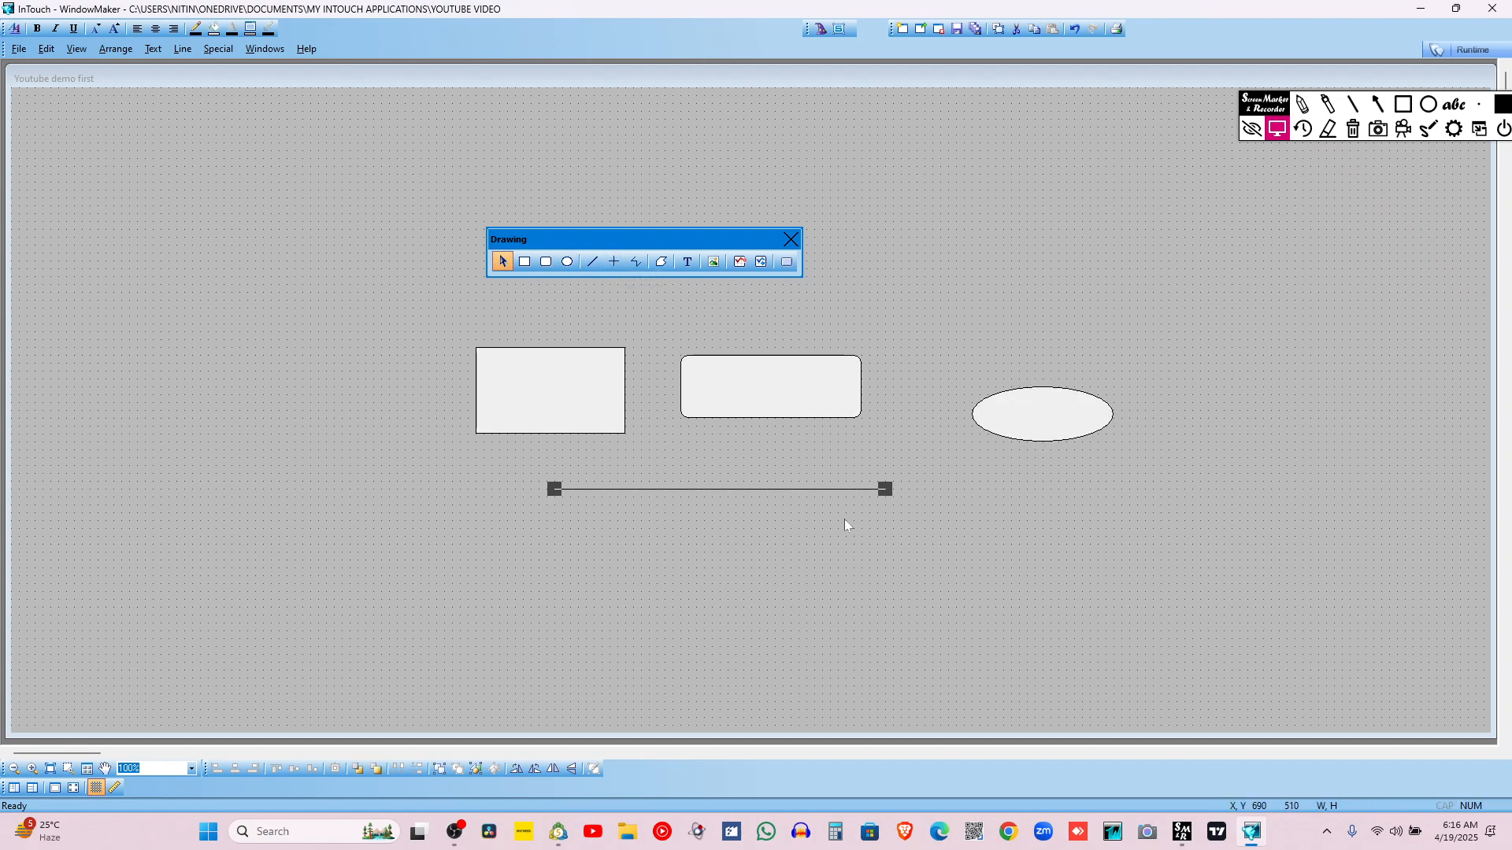
{"action": "left_click", "coordinate": [614, 261]}
{"action": "left_click_drag", "start_coordinate": [648, 552], "coordinate": [649, 575]}
Draw two separate slanted lines below and beside the rectangle, one rising and one falling about 80 by 180
{"action": "left_click", "coordinate": [592, 262]}
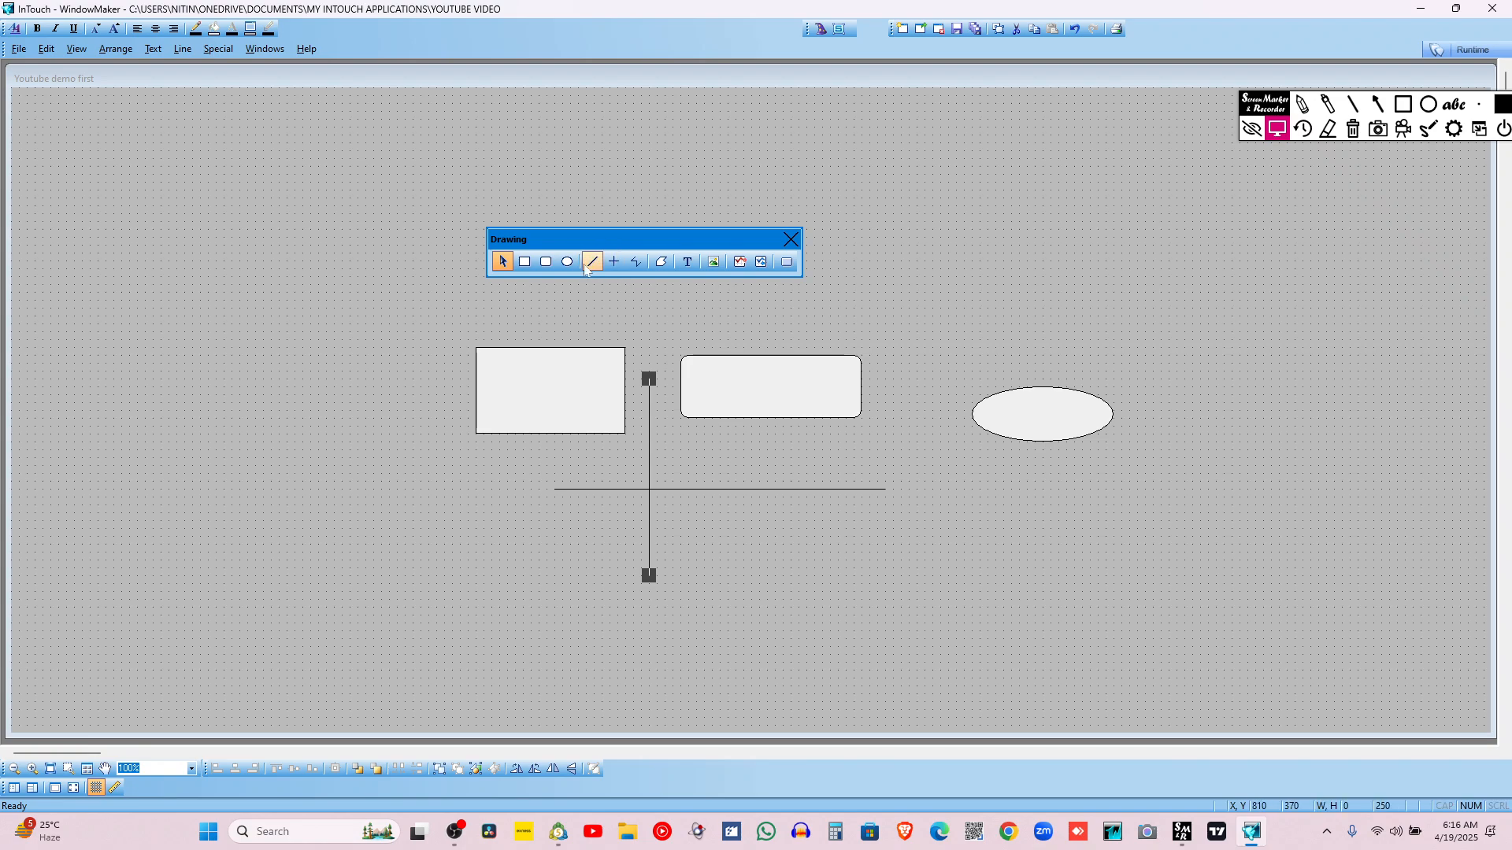
{"action": "left_click_drag", "start_coordinate": [232, 599], "coordinate": [357, 521]}
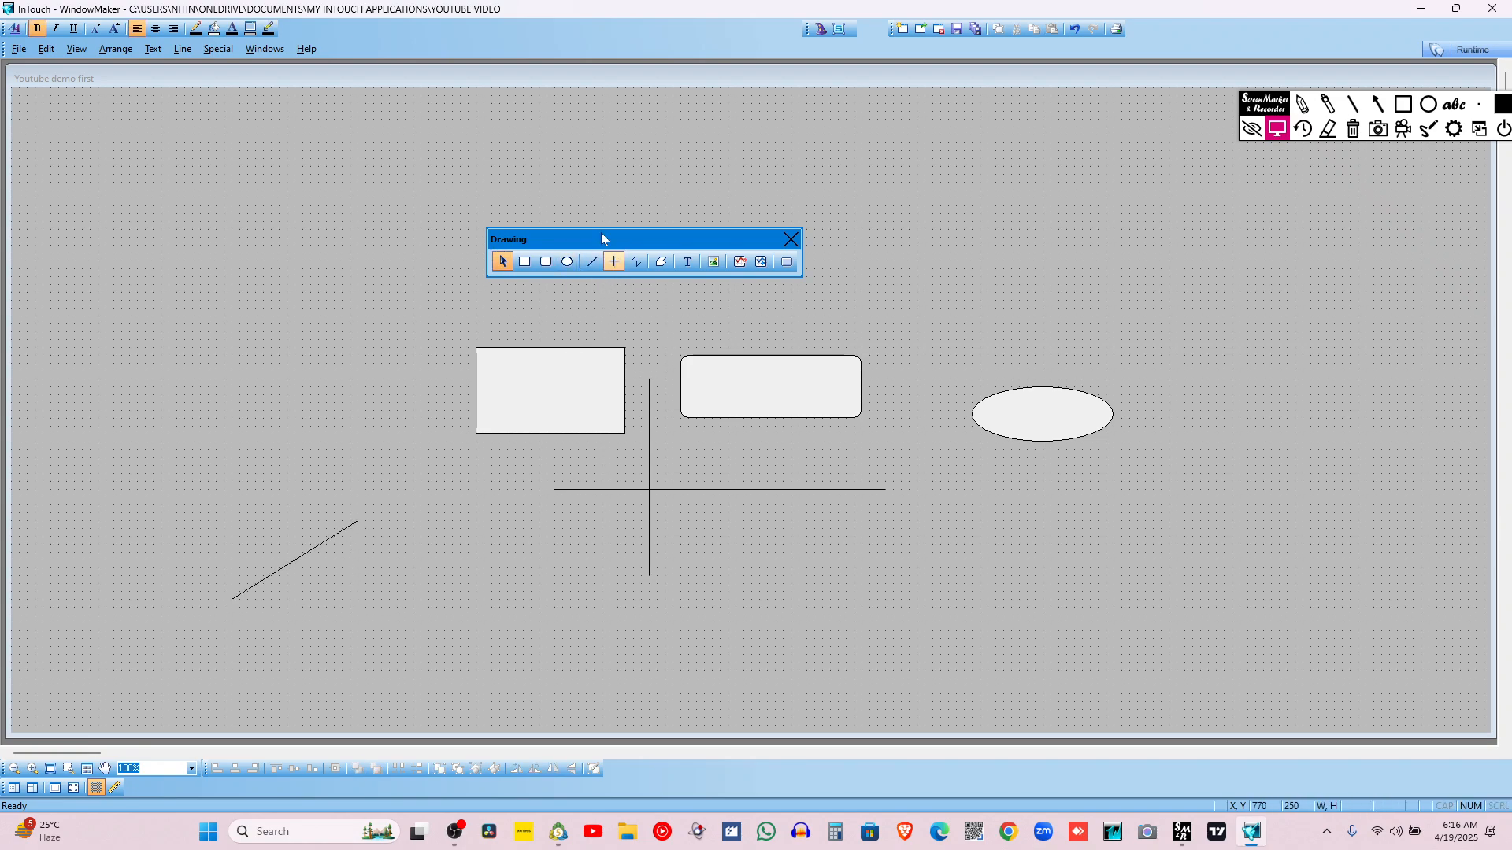
{"action": "left_click", "coordinate": [592, 262]}
{"action": "left_click_drag", "start_coordinate": [430, 458], "coordinate": [492, 600]}
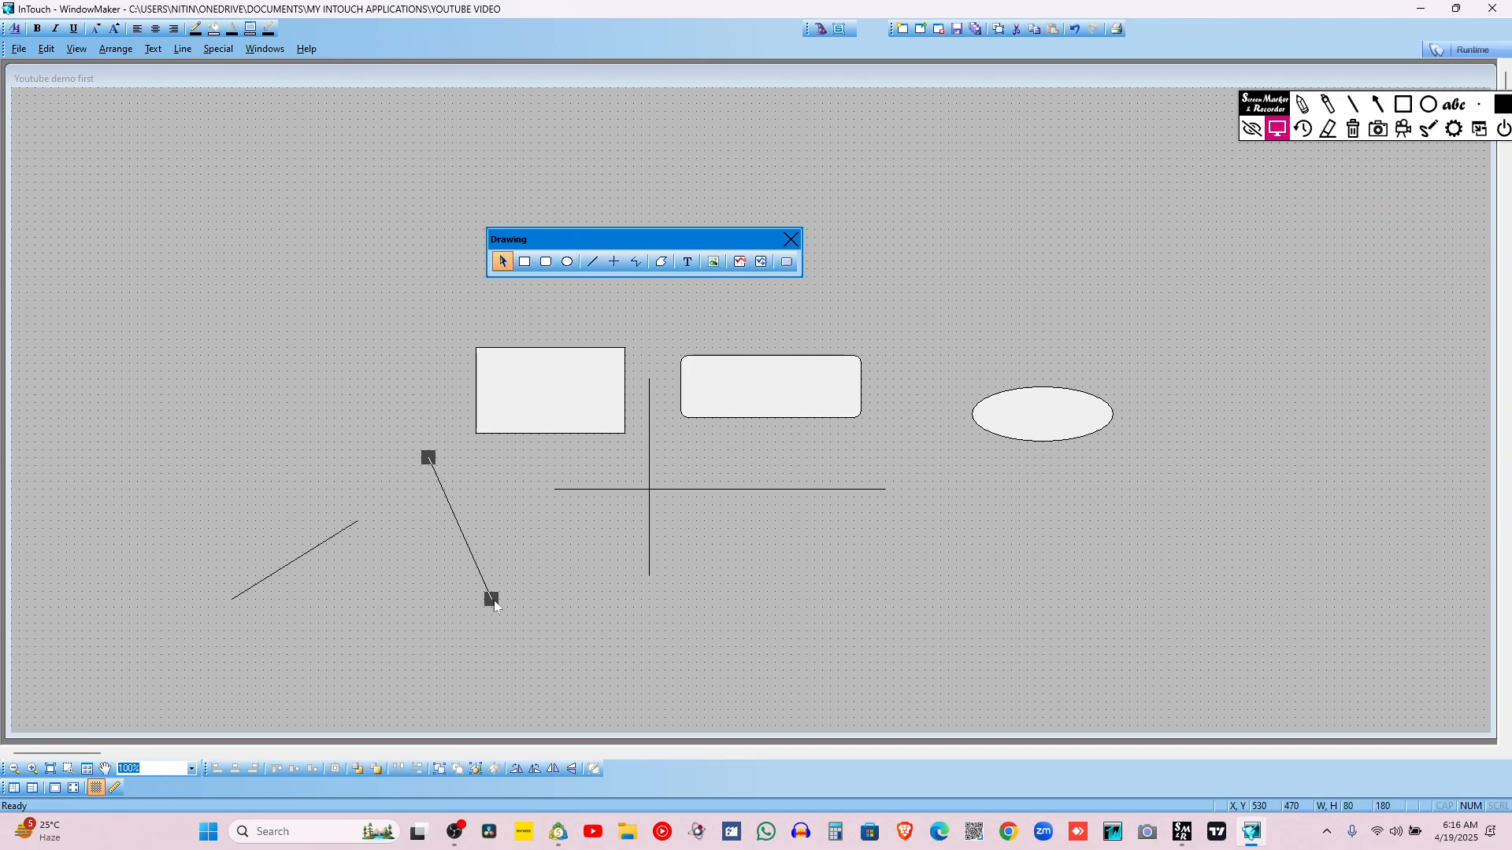
{"action": "left_click", "coordinate": [545, 565]}
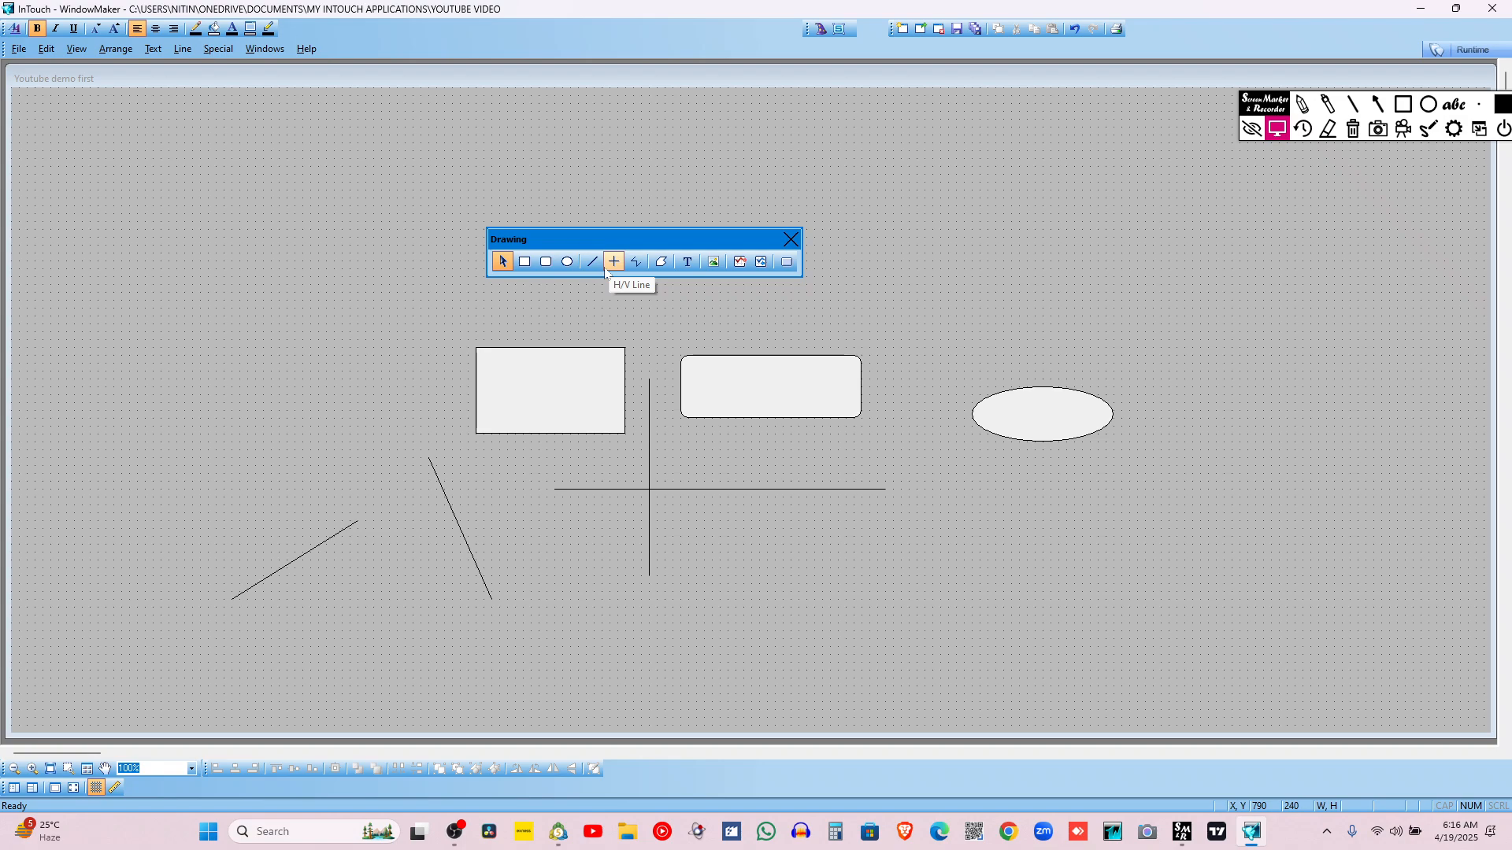
Draw a seven-point, fish-shaped polygon about 160 by 110 in the empty area beside the rectangle
{"action": "left_click", "coordinate": [661, 262]}
{"action": "left_click", "coordinate": [162, 308]}
{"action": "left_click", "coordinate": [200, 387]}
{"action": "left_click", "coordinate": [280, 364]}
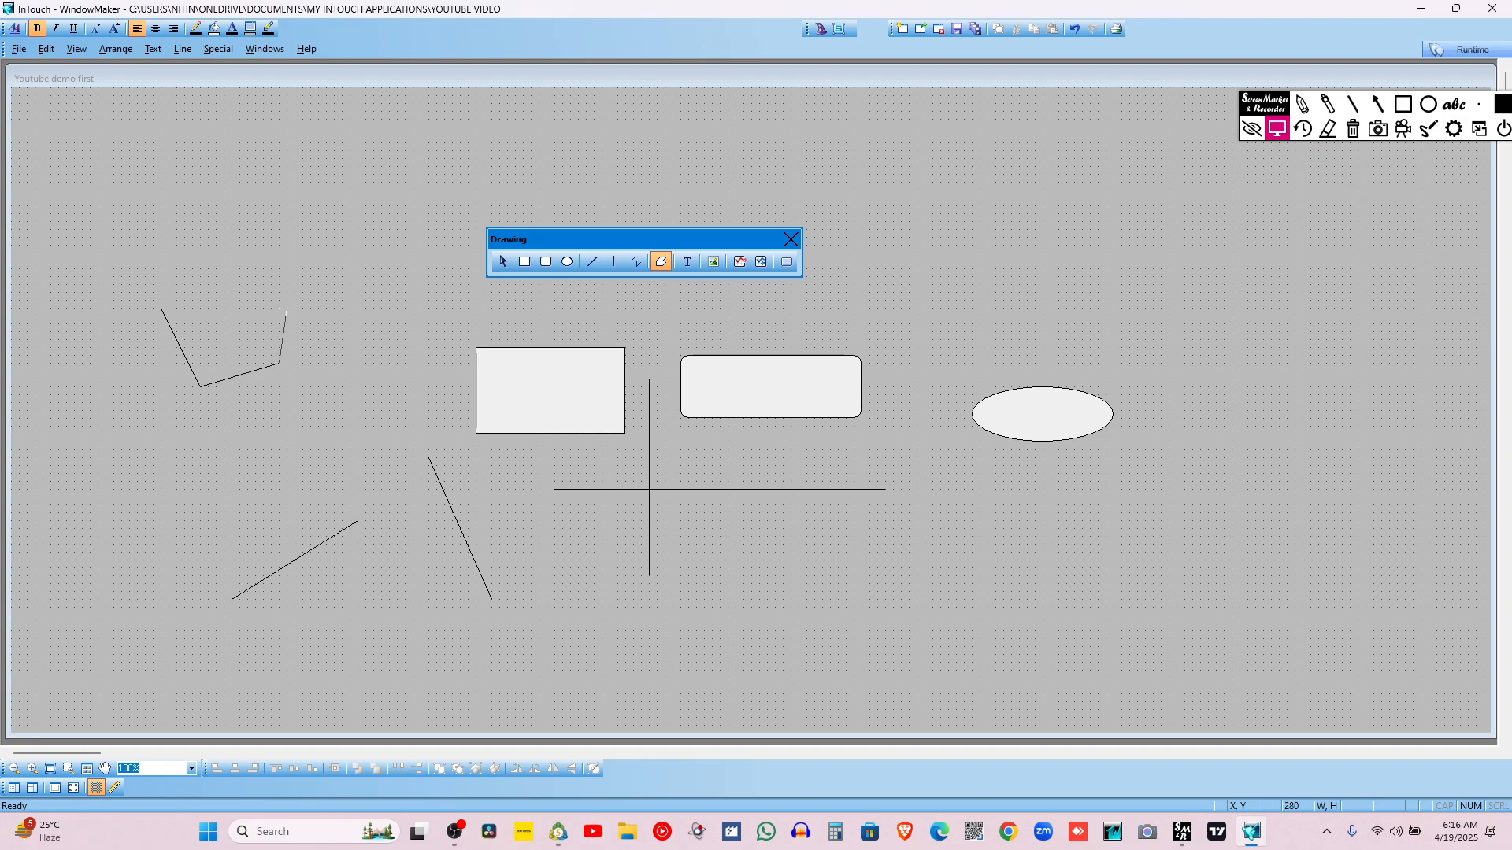
{"action": "left_click", "coordinate": [209, 301]}
{"action": "left_click", "coordinate": [184, 332]}
{"action": "double_click", "coordinate": [162, 369]}
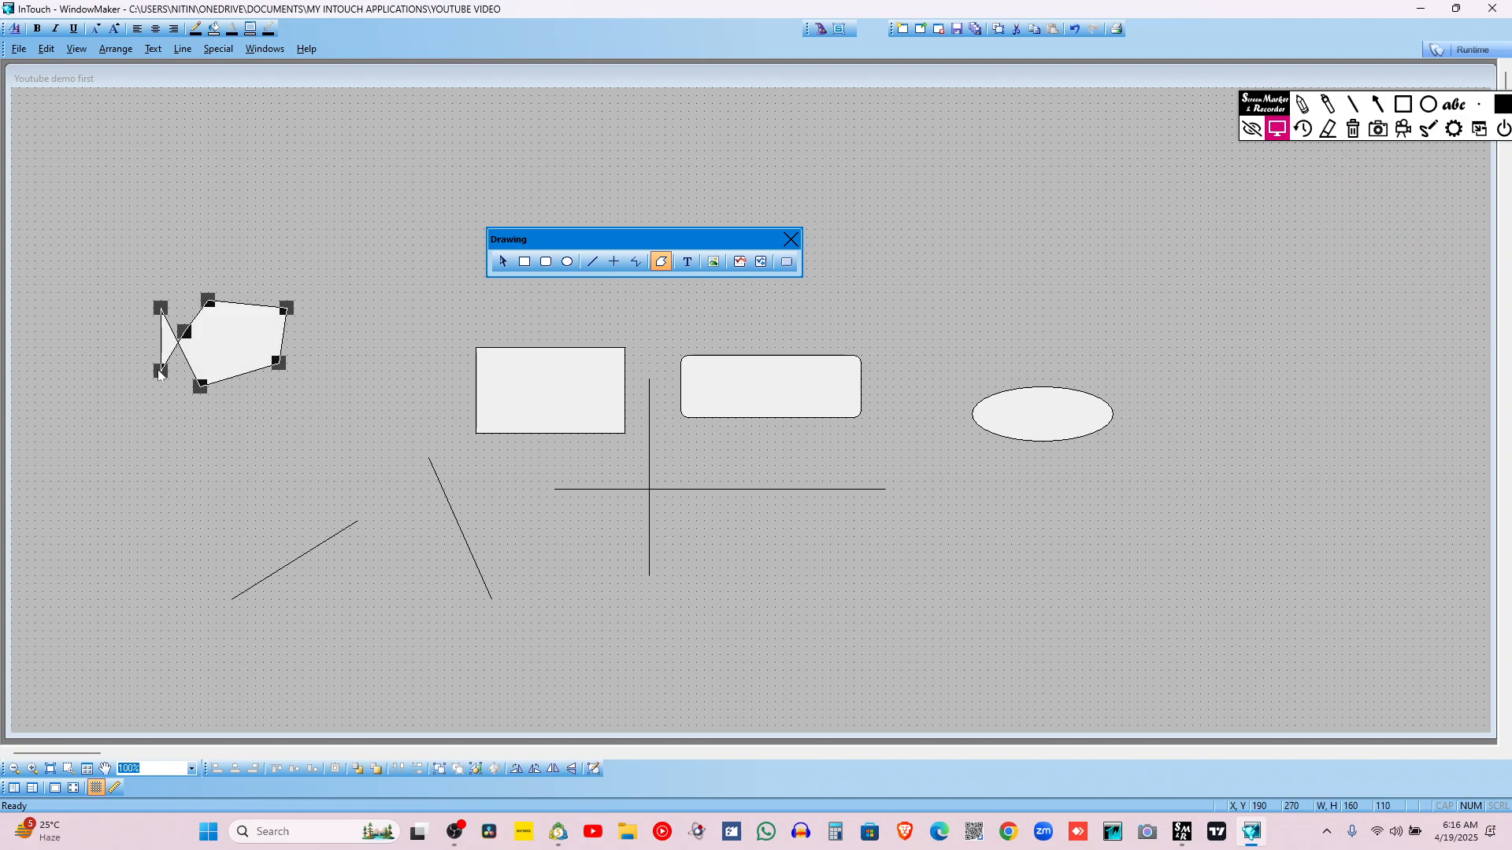
Add the text "Hello world" in the empty area above the ellipse and deselect it
{"action": "left_click", "coordinate": [688, 262]}
{"action": "left_click", "coordinate": [917, 245]}
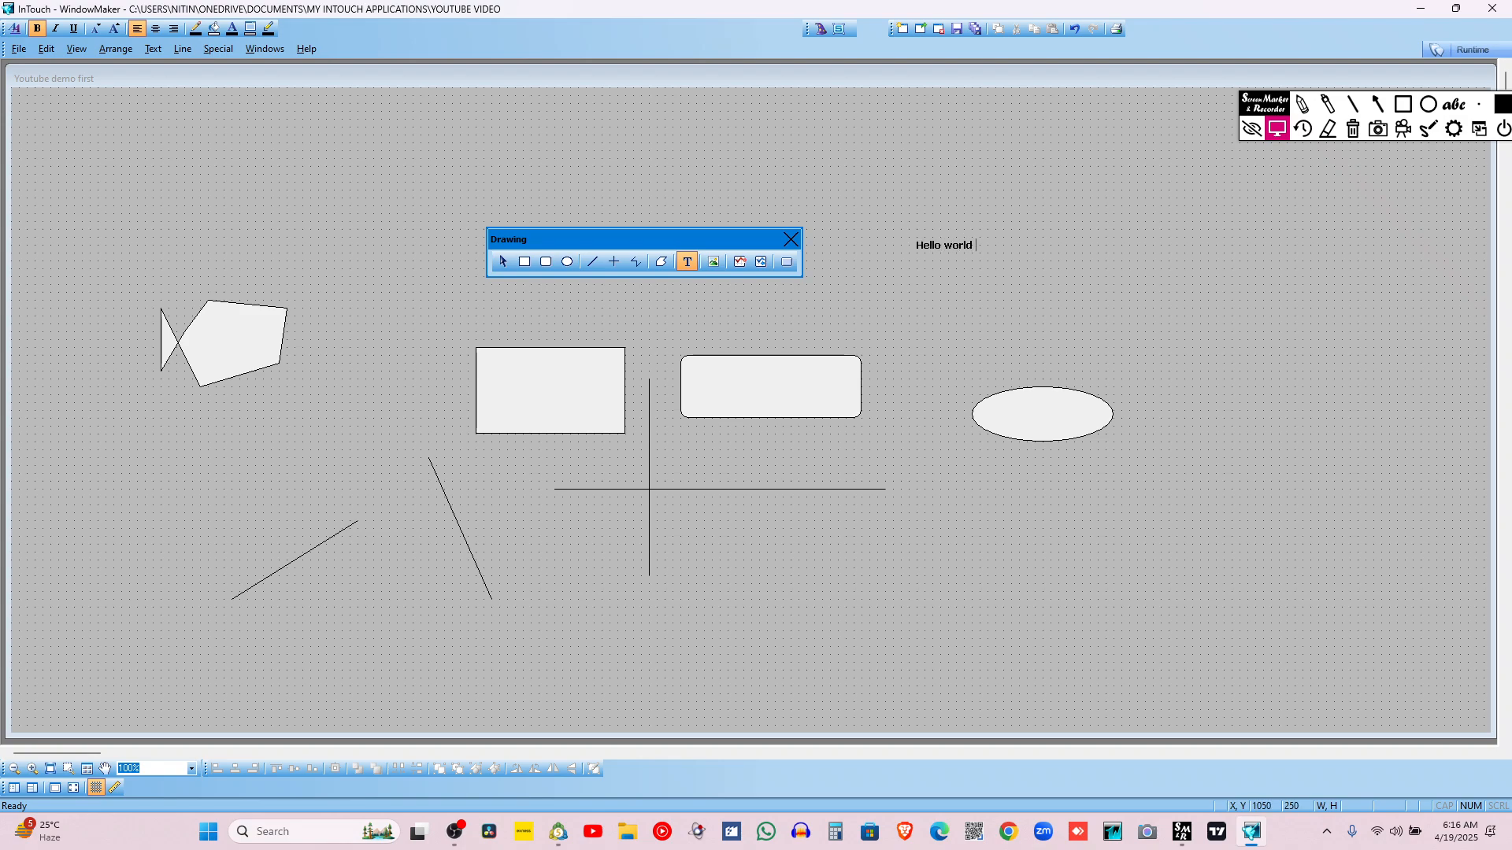
{"action": "left_click", "coordinate": [840, 282]}
{"action": "left_click", "coordinate": [839, 282]}
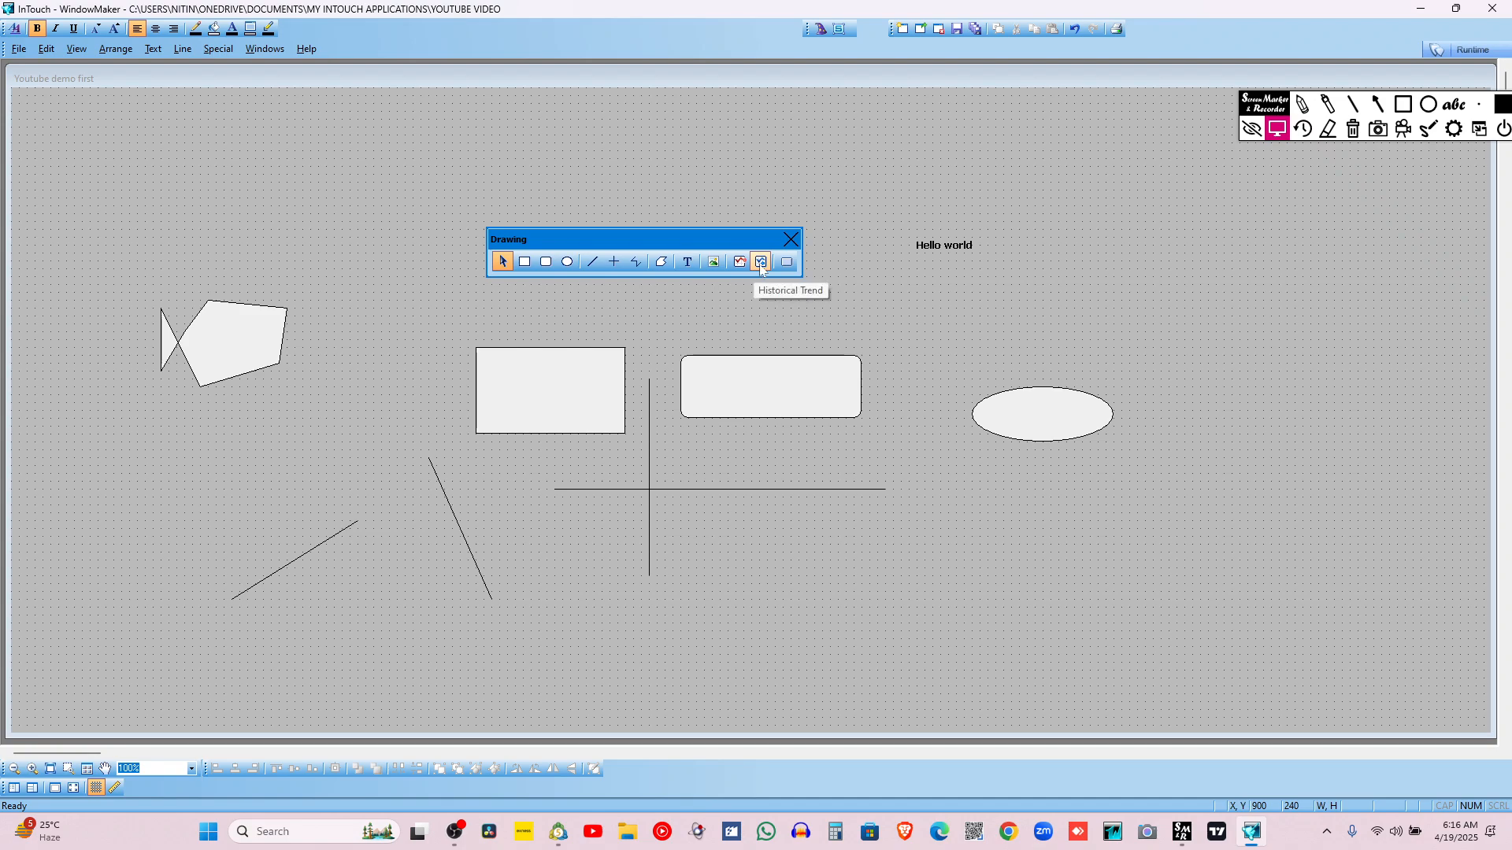
Dock the floating Drawing toolbar and make the rising slanted line below the polygon thicker
{"action": "mouse_move", "coordinate": [644, 234]}
{"action": "left_mouse_down"}
{"action": "mouse_move", "coordinate": [509, 100]}
{"action": "mouse_move", "coordinate": [494, 16]}
{"action": "mouse_move", "coordinate": [285, 17]}
{"action": "mouse_move", "coordinate": [76, 163]}
{"action": "left_mouse_up"}
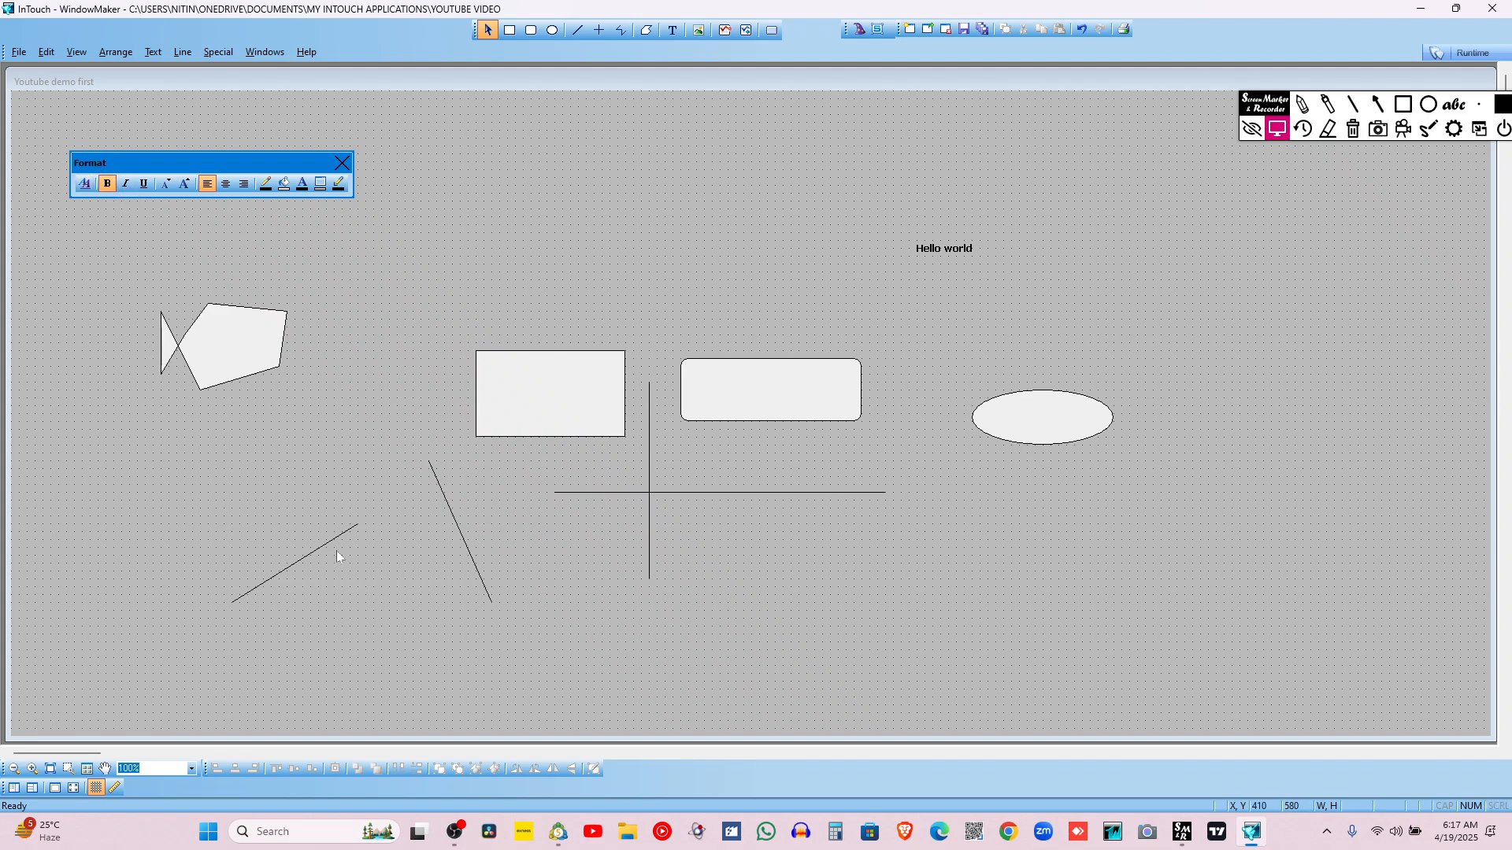
{"action": "left_click", "coordinate": [307, 556]}
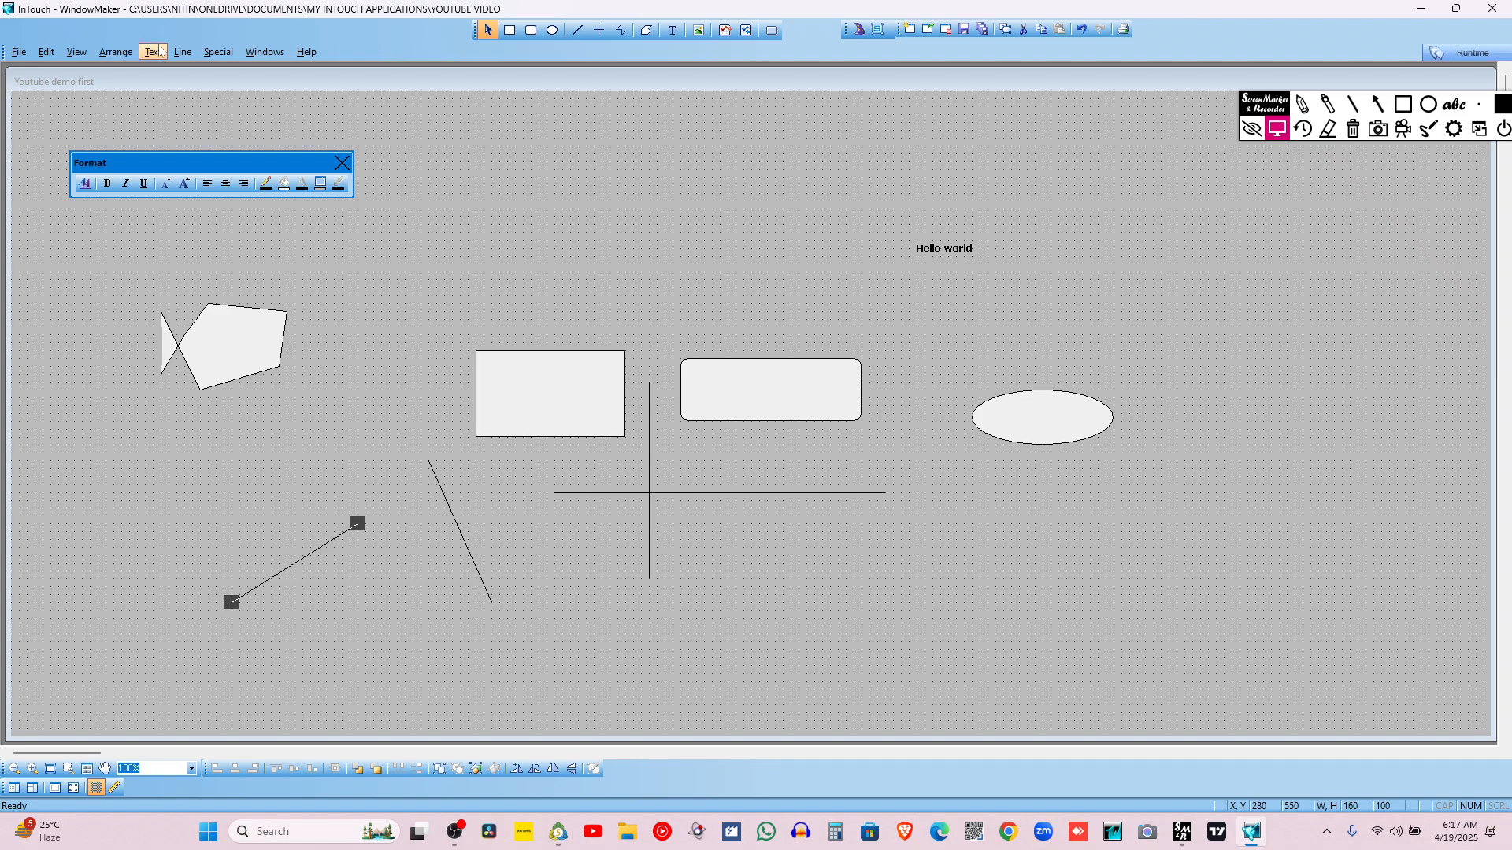
{"action": "left_click", "coordinate": [182, 52]}
{"action": "left_click", "coordinate": [201, 106]}
Dock the Format toolbar, reposition the Drawing toolbar beside it, and float the Wizard toolbar over the canvas
{"action": "left_click_drag", "start_coordinate": [179, 162], "coordinate": [179, 144]}
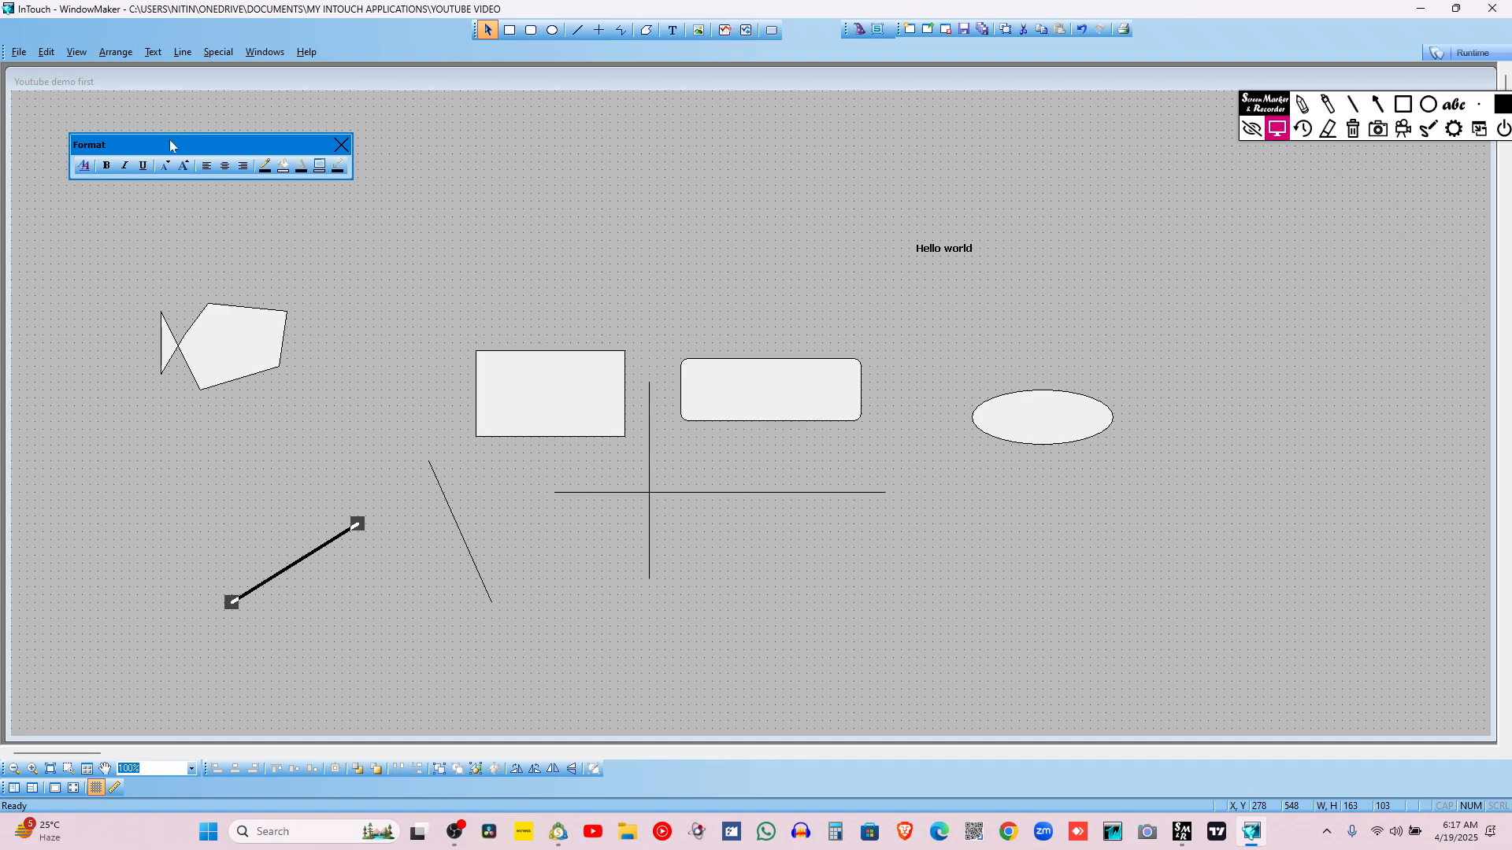
{"action": "left_click_drag", "start_coordinate": [175, 142], "coordinate": [10, 33]}
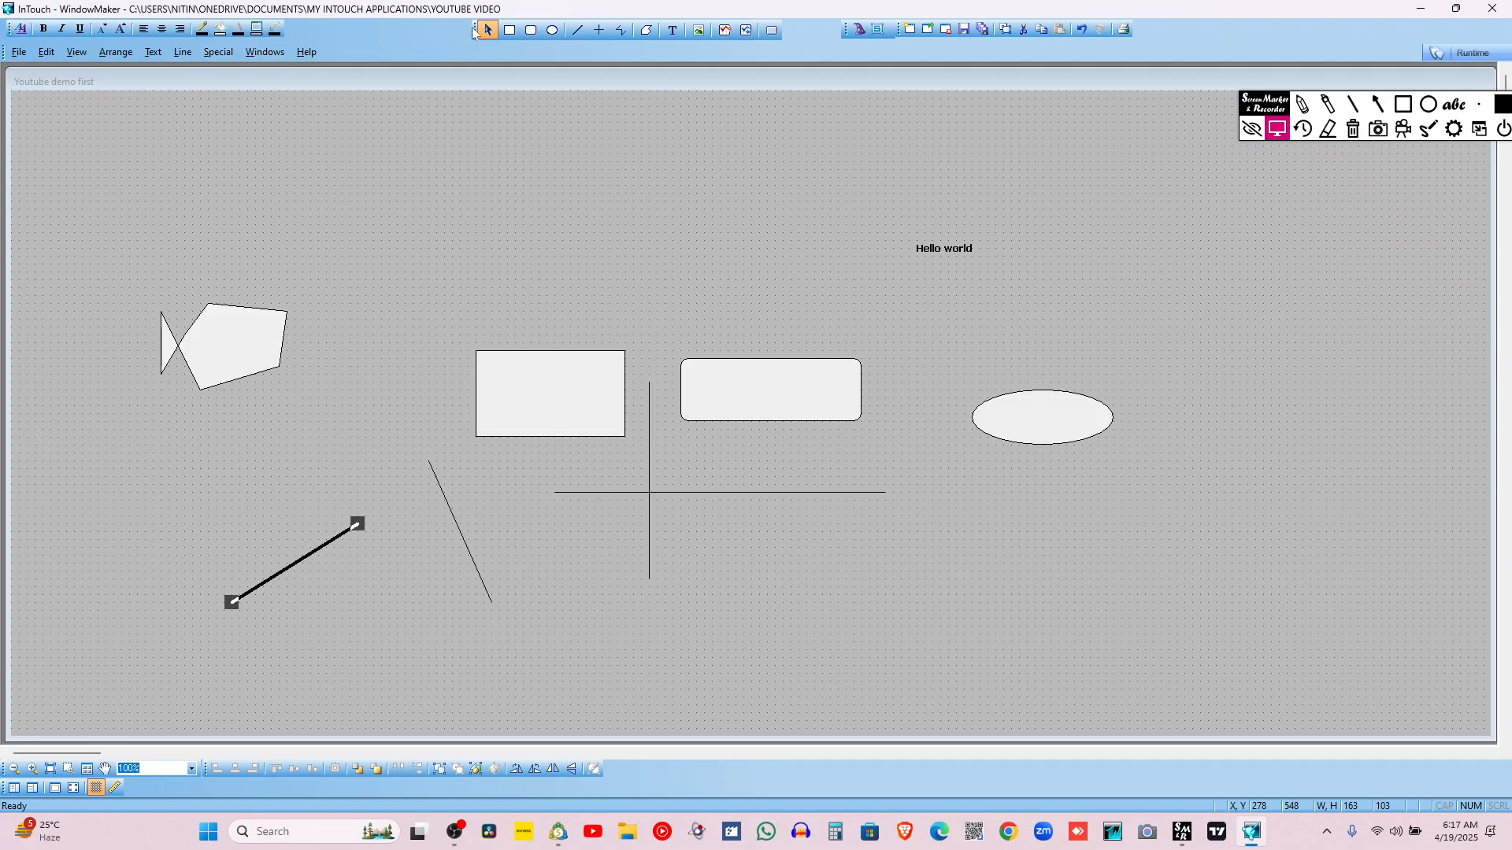
{"action": "mouse_move", "coordinate": [477, 30]}
{"action": "left_mouse_down"}
{"action": "mouse_move", "coordinate": [394, 46]}
{"action": "mouse_move", "coordinate": [277, 30]}
{"action": "left_mouse_up"}
{"action": "left_click_drag", "start_coordinate": [856, 50], "coordinate": [697, 207]}
{"action": "left_click", "coordinate": [621, 267]}
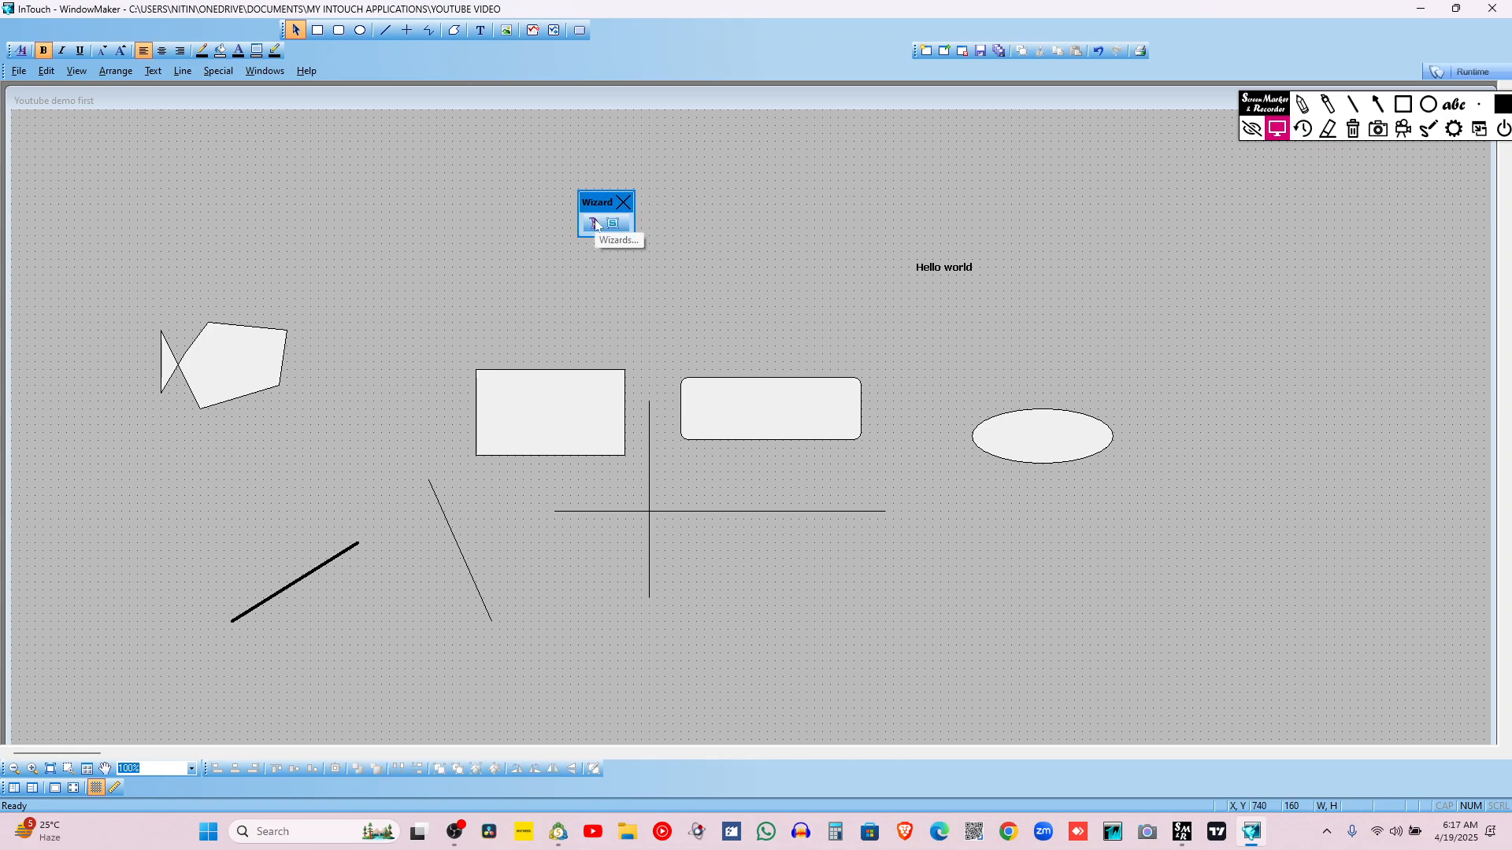
Open the wizard selection dialog, shift it aside and outline it with a rectangle annotation
{"action": "left_click", "coordinate": [596, 224]}
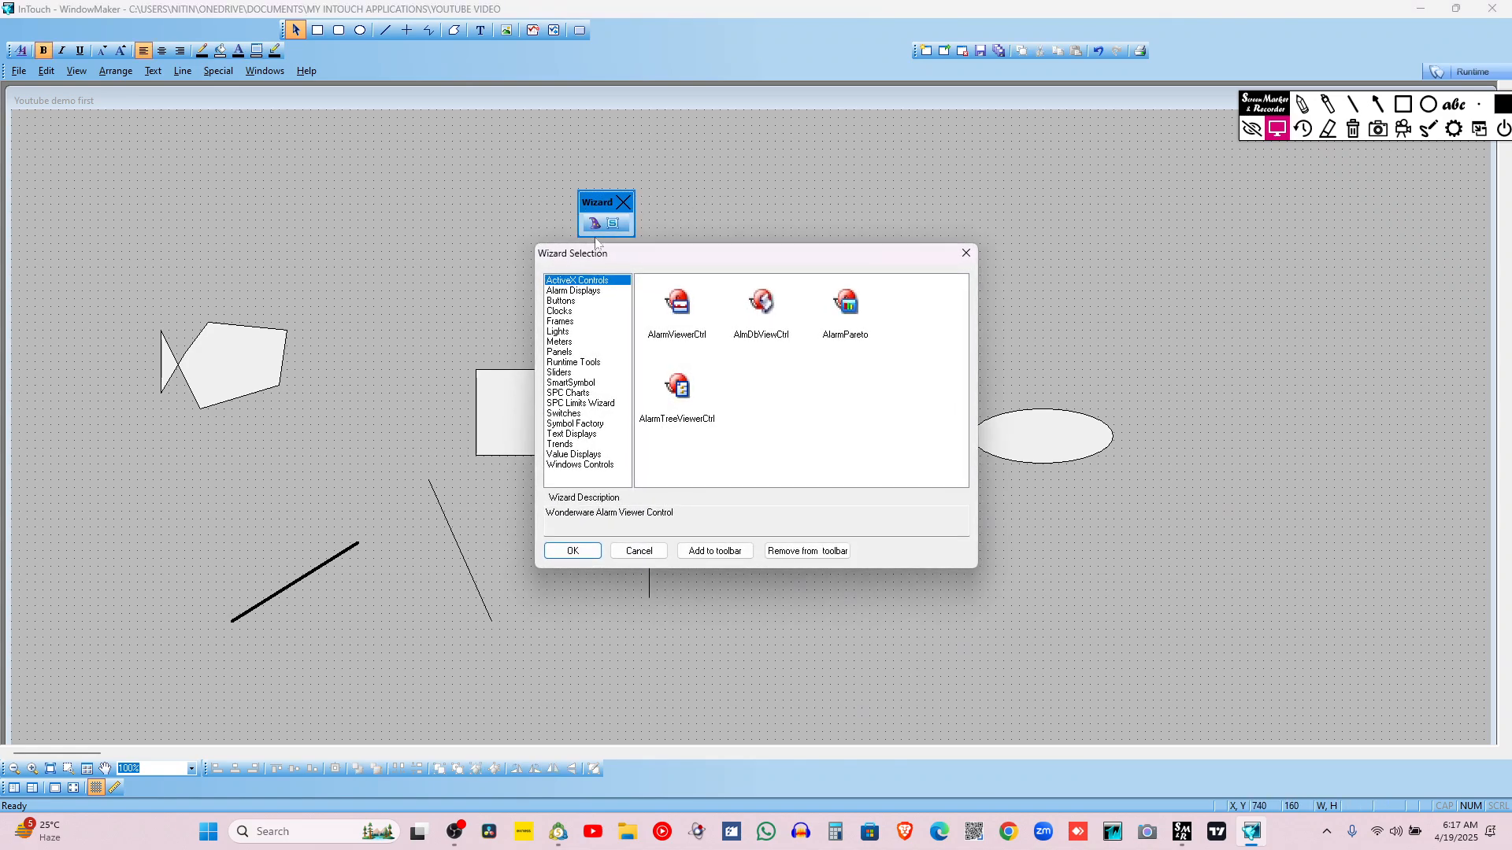
{"action": "left_click_drag", "start_coordinate": [622, 261], "coordinate": [944, 237]}
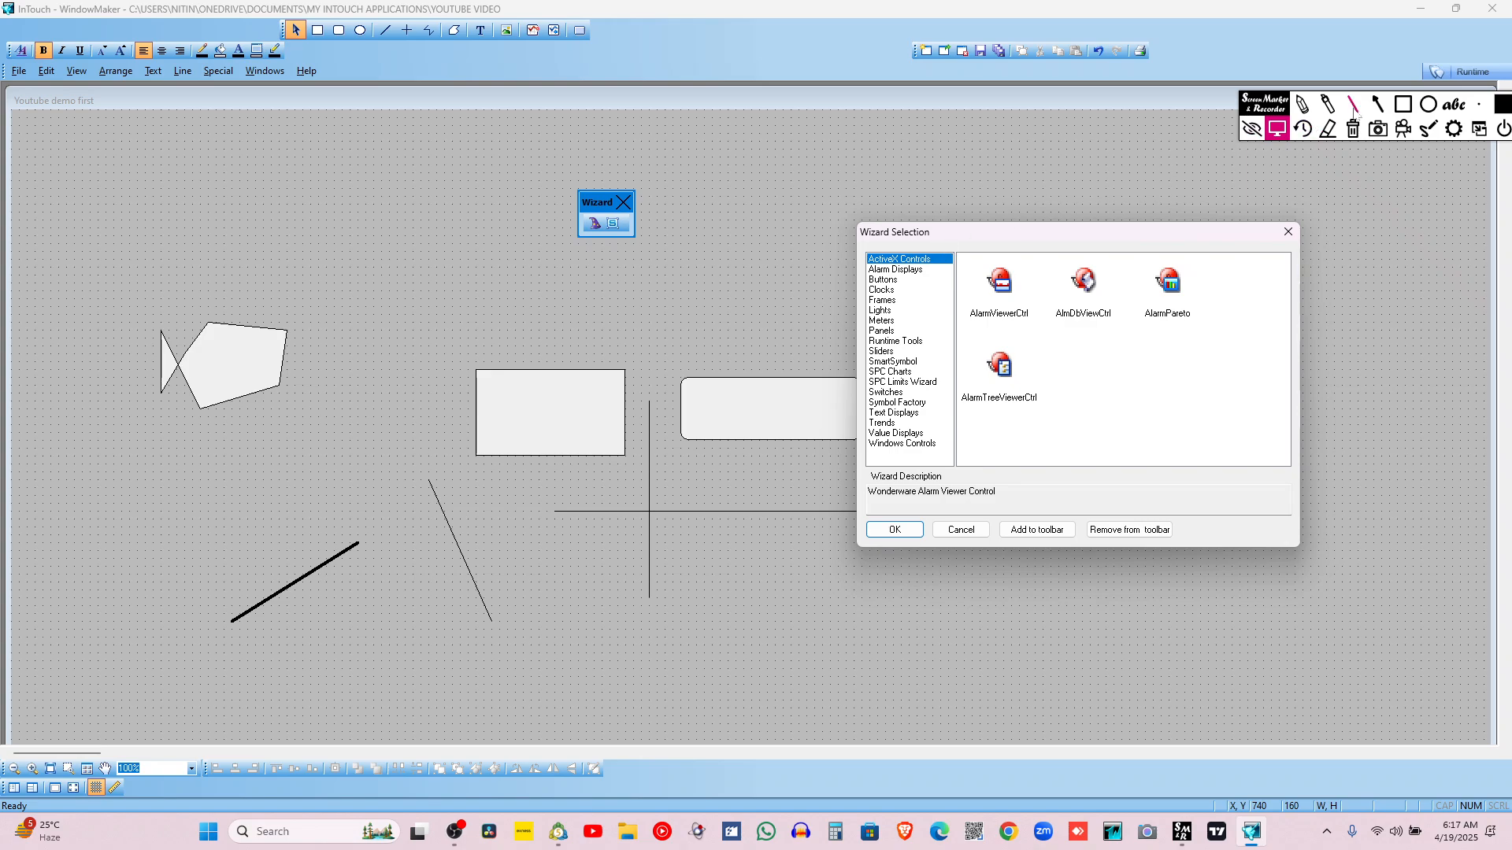
{"action": "left_click", "coordinate": [1403, 104]}
{"action": "mouse_move", "coordinate": [840, 203]}
{"action": "left_mouse_down"}
{"action": "mouse_move", "coordinate": [980, 424]}
{"action": "mouse_move", "coordinate": [1207, 539]}
{"action": "mouse_move", "coordinate": [1321, 560]}
{"action": "left_mouse_up"}
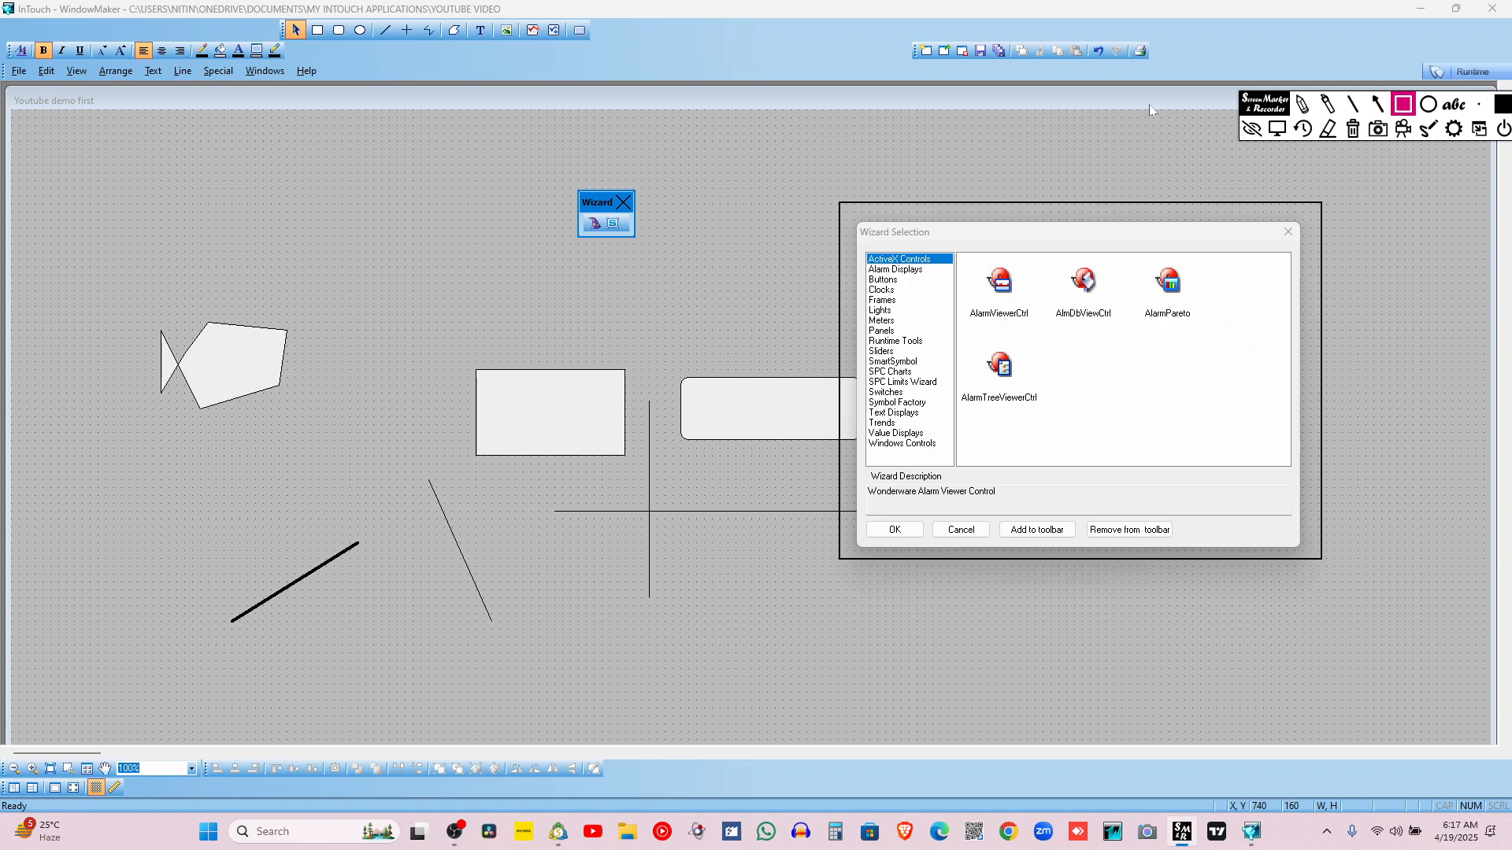
{"action": "left_click", "coordinate": [1277, 128]}
Insert a Round Siren from the Lights wizards in the empty area above the fish-shaped polygon and enlarge it
{"action": "left_click", "coordinate": [898, 272]}
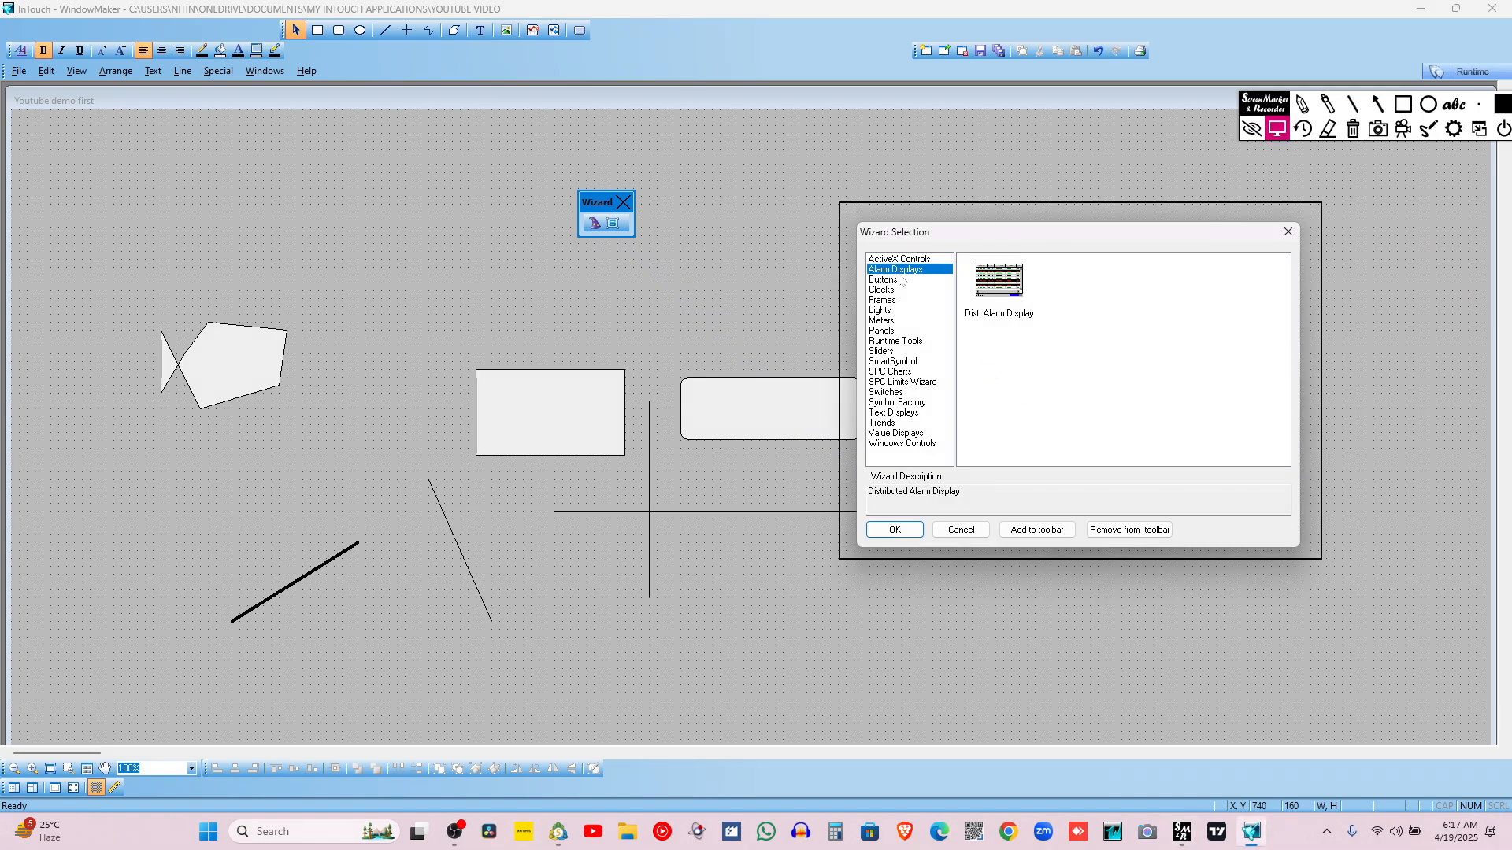
{"action": "left_click", "coordinate": [885, 281]}
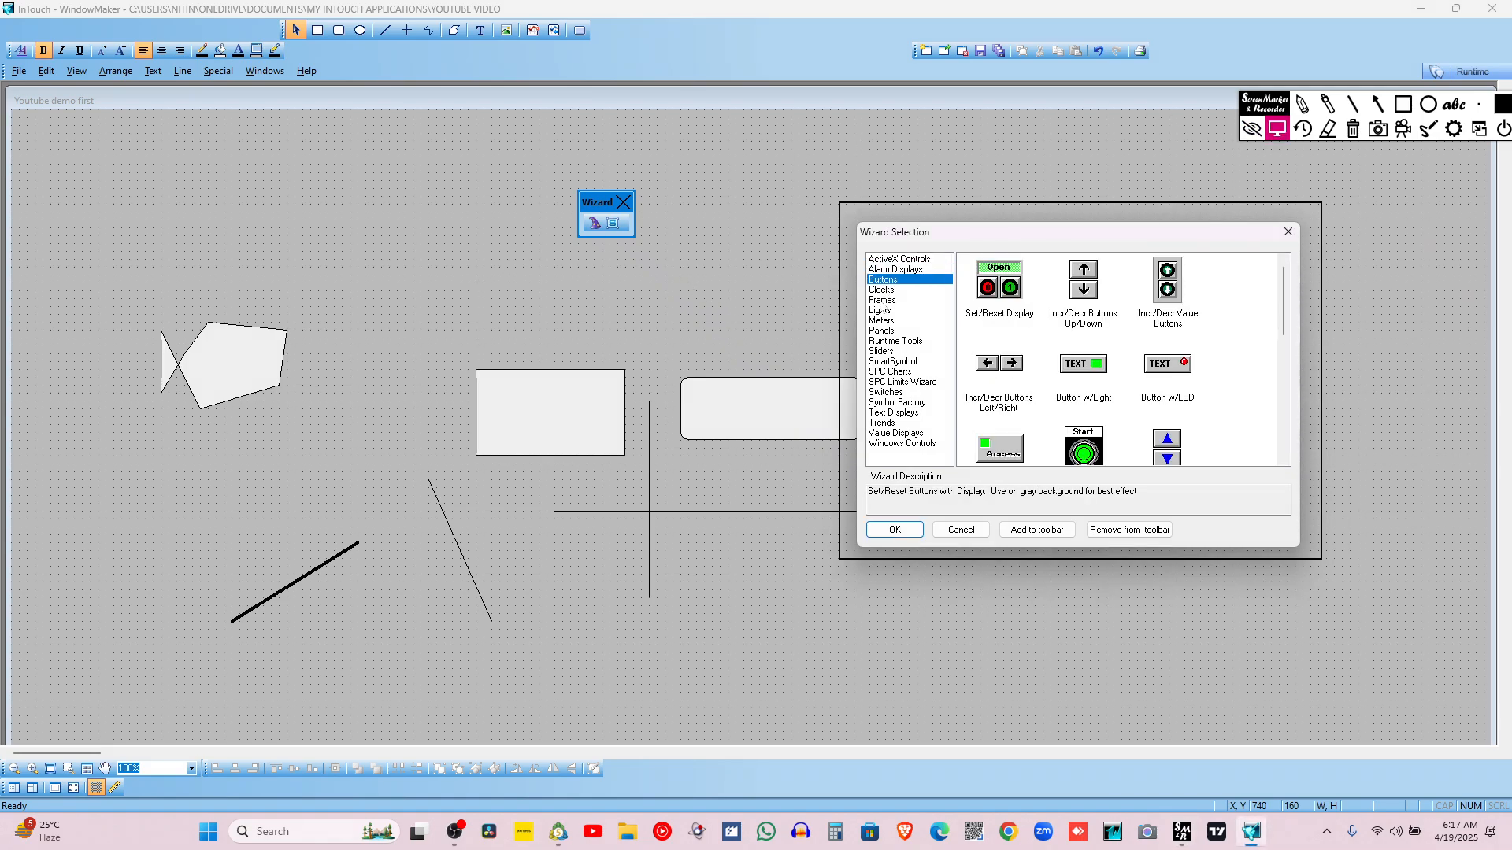
{"action": "left_click", "coordinate": [883, 289]}
{"action": "left_click", "coordinate": [884, 300]}
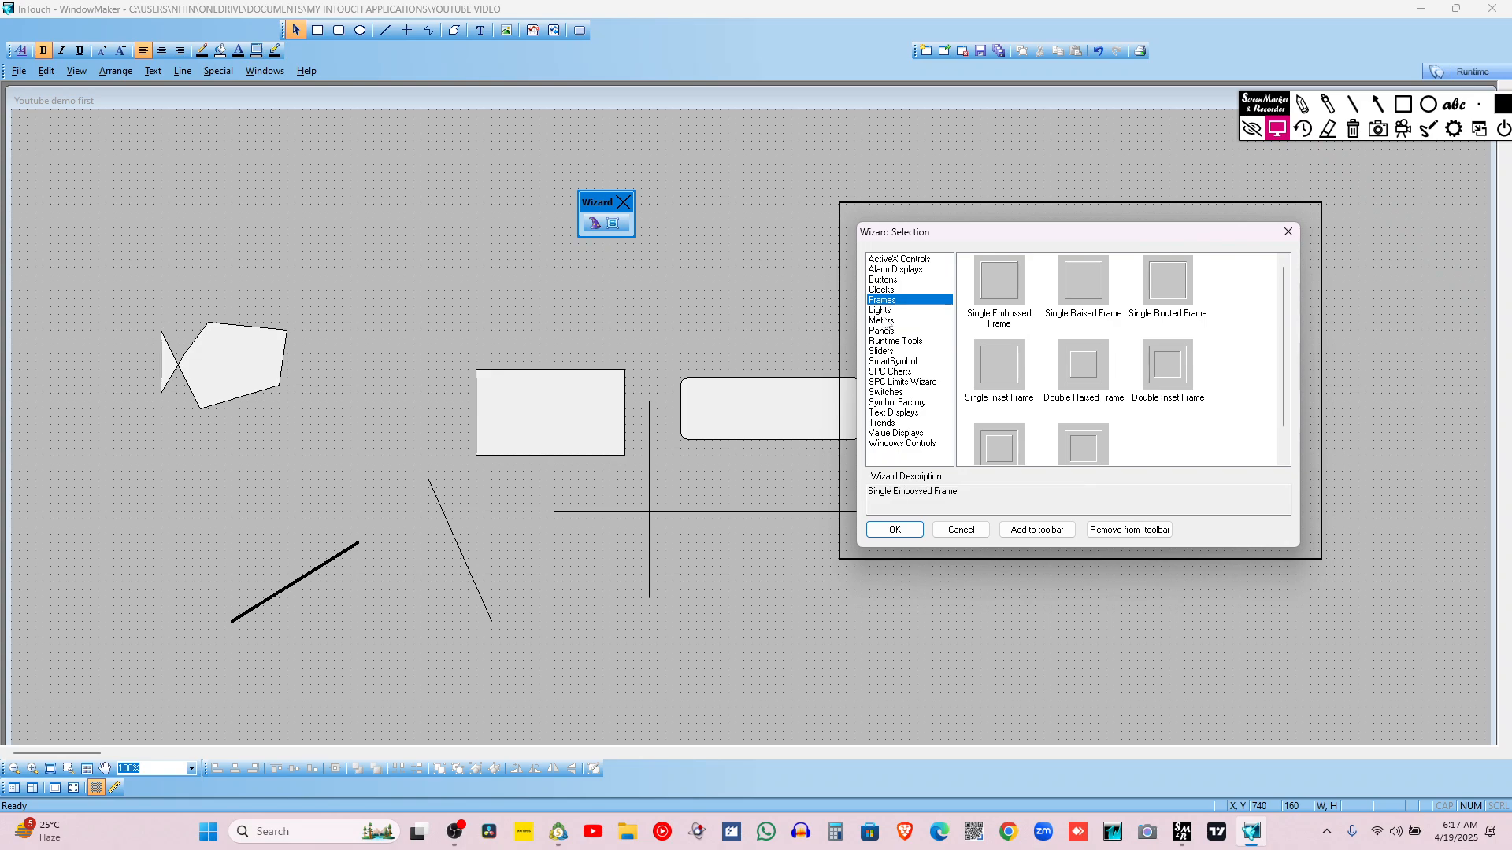
{"action": "left_click", "coordinate": [889, 320]}
{"action": "left_click", "coordinate": [884, 311]}
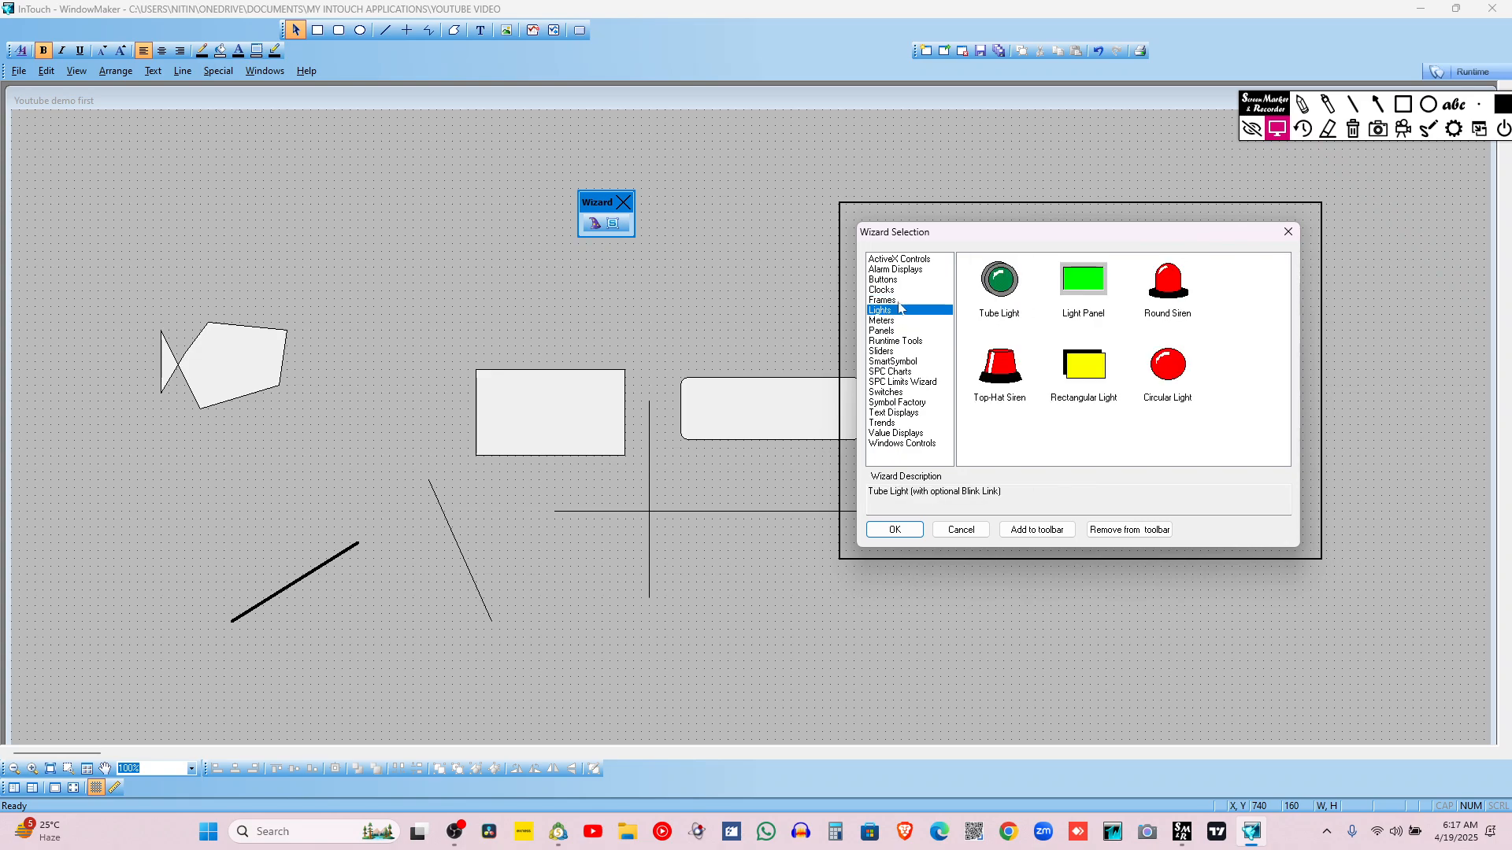
{"action": "left_click", "coordinate": [1168, 292]}
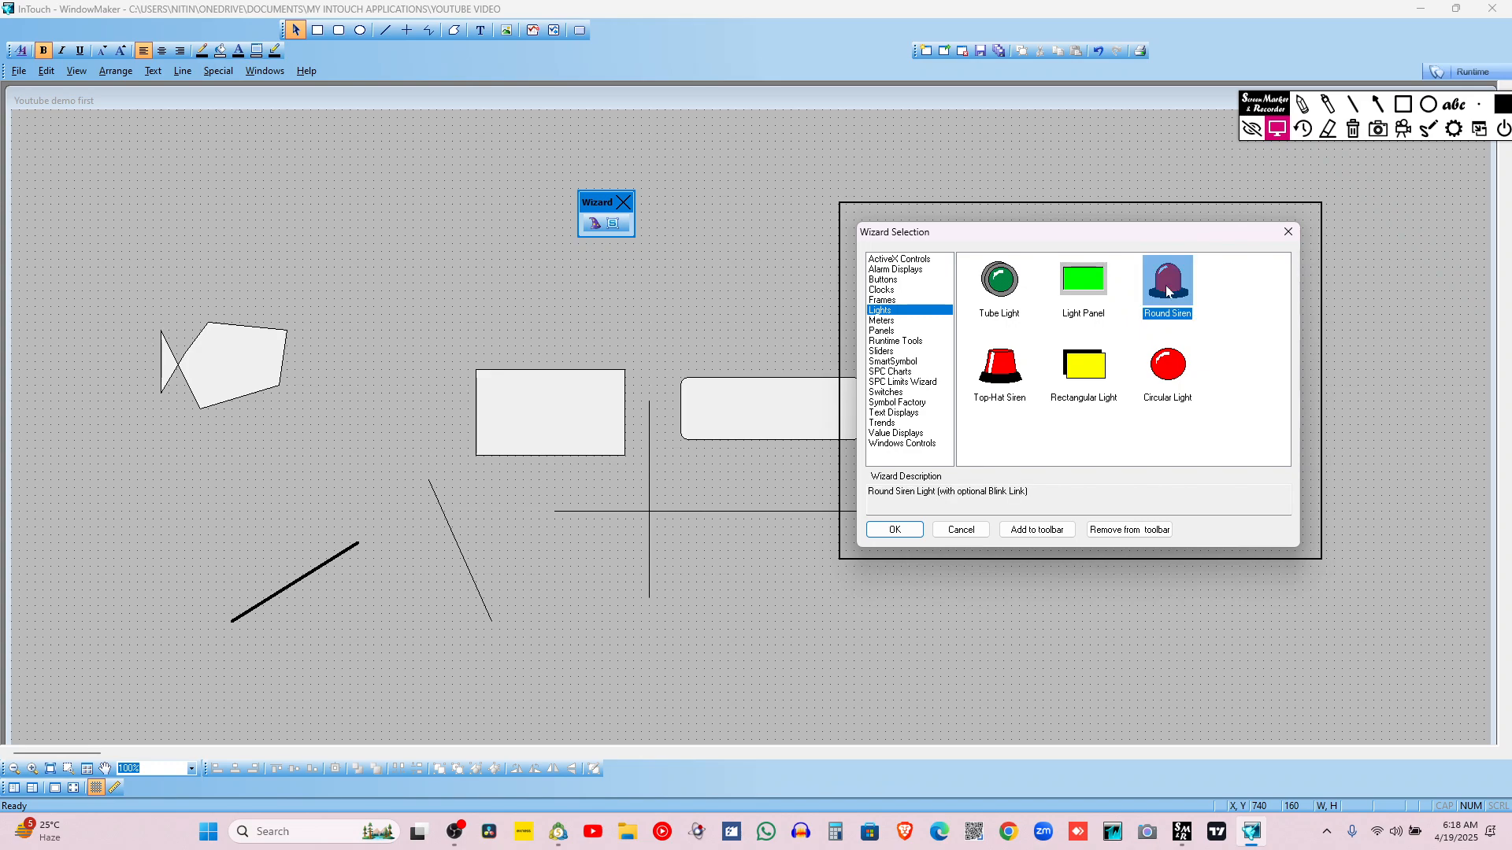
{"action": "left_click", "coordinate": [898, 530]}
{"action": "left_click", "coordinate": [122, 202]}
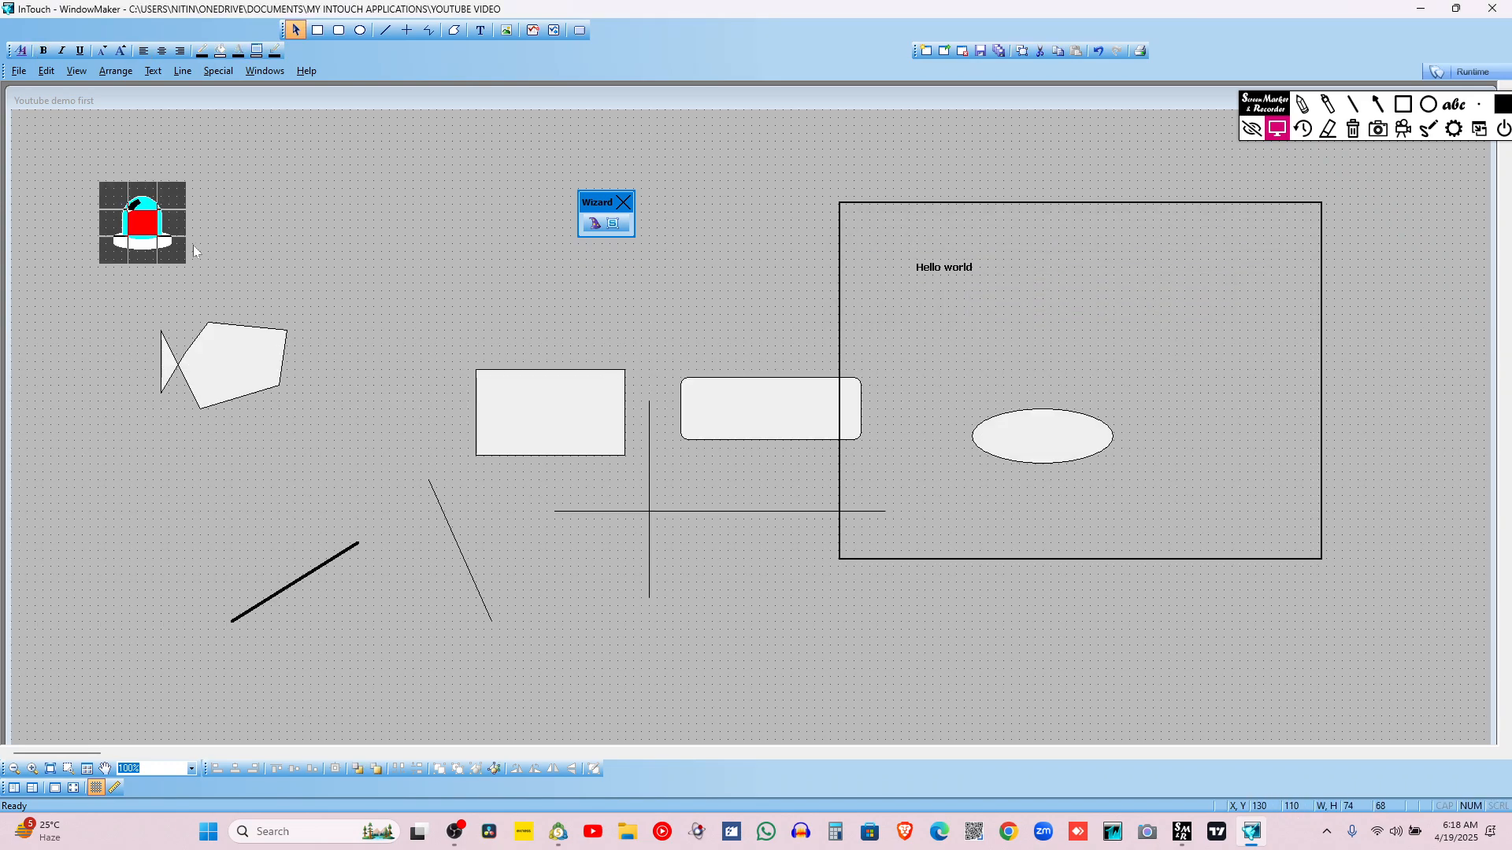
{"action": "left_click_drag", "start_coordinate": [170, 260], "coordinate": [218, 299]}
{"action": "left_click", "coordinate": [301, 267]}
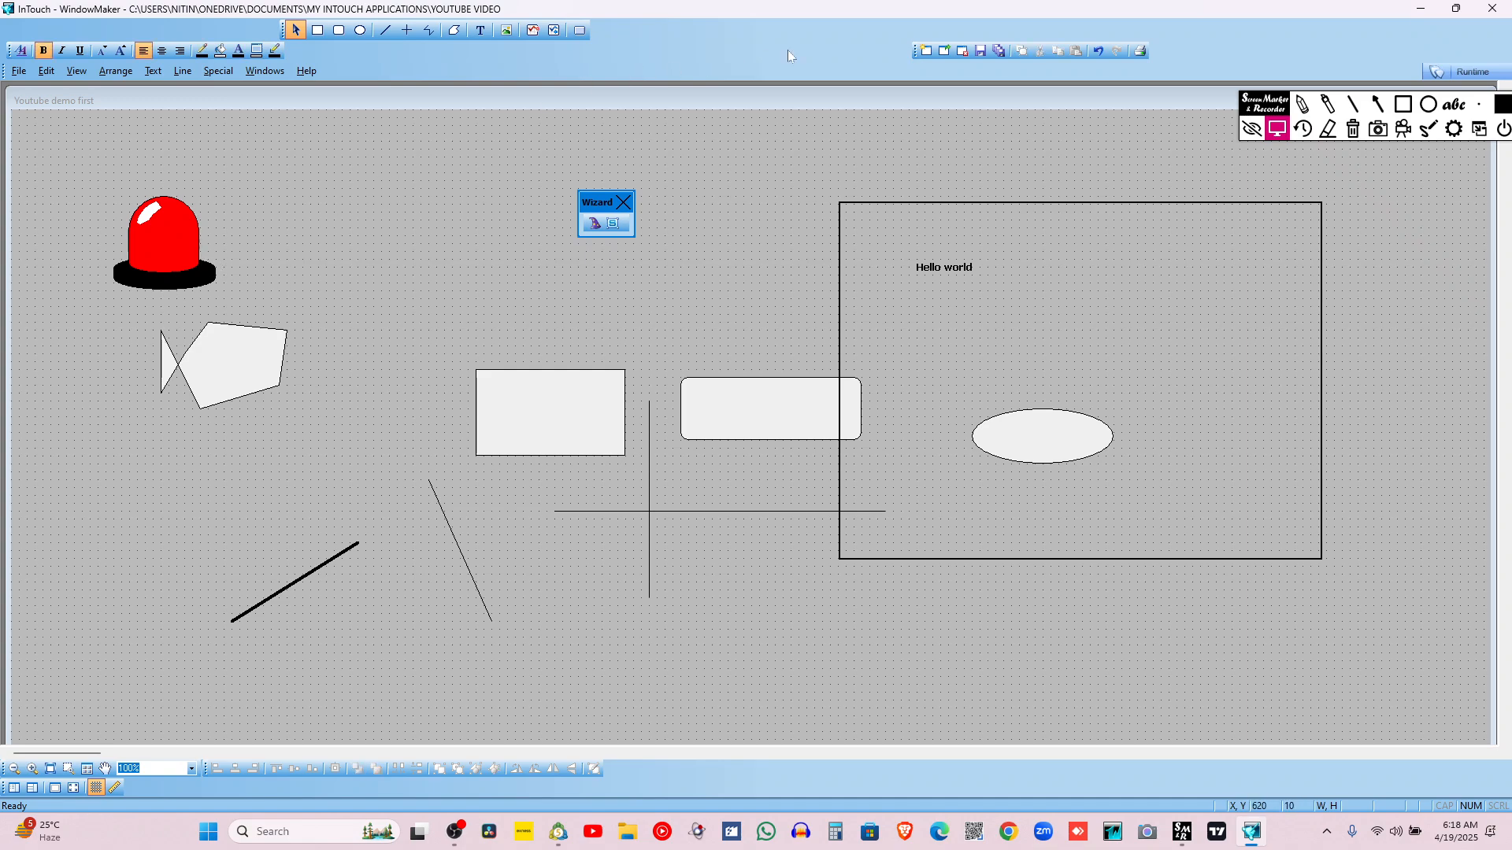
Reopen the wizard selection dialog and look through the categories from Alarm Displays to Text Displays, returning to Symbol Factory
{"action": "left_click", "coordinate": [594, 225]}
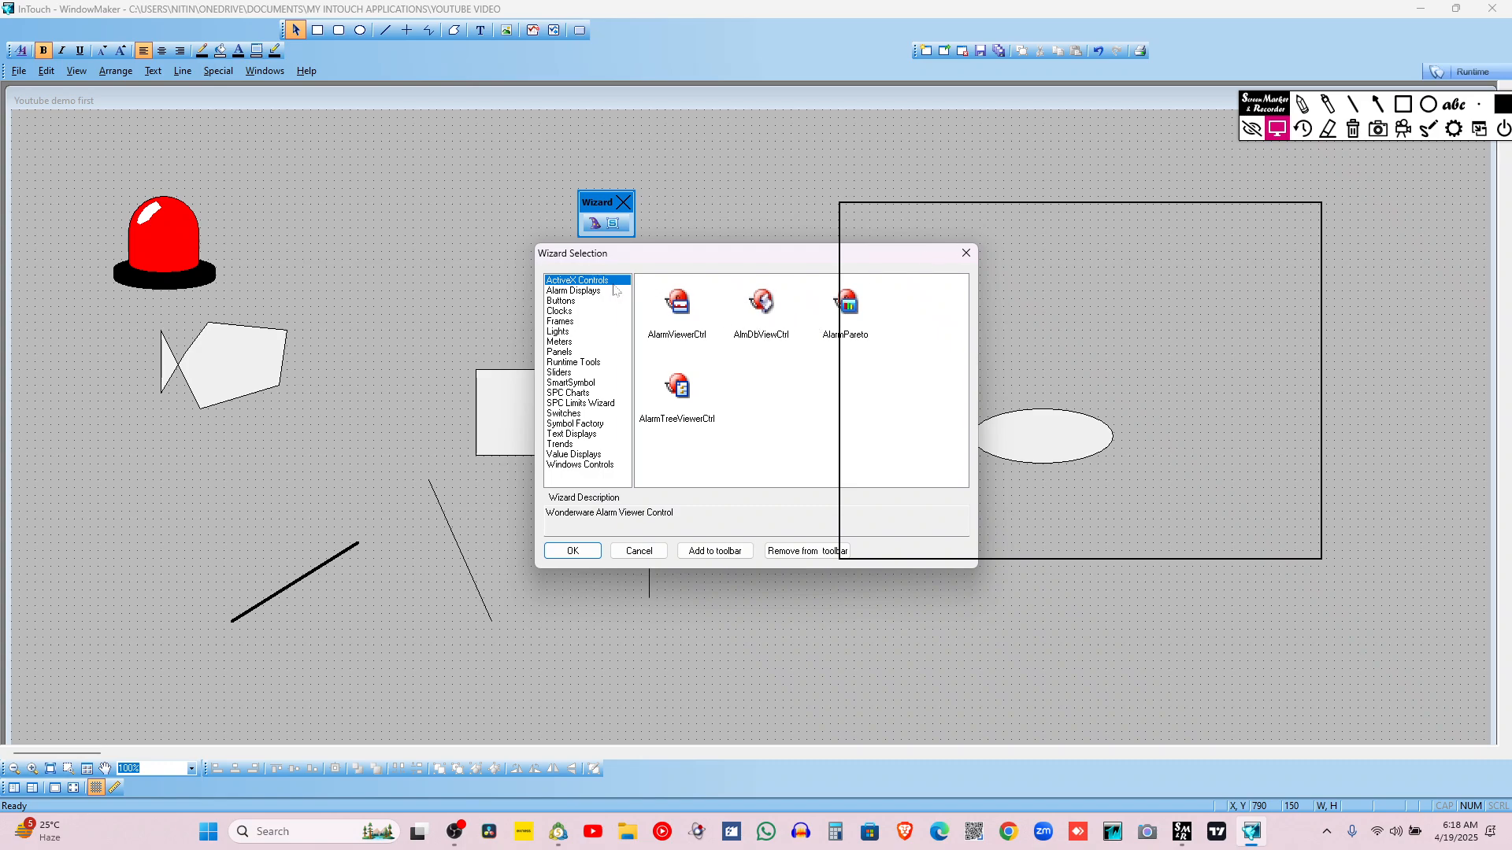
{"action": "key", "text": "Tab"}
{"action": "left_click", "coordinate": [603, 291]}
{"action": "key", "text": "Down"}
{"action": "key", "text": "Down"}
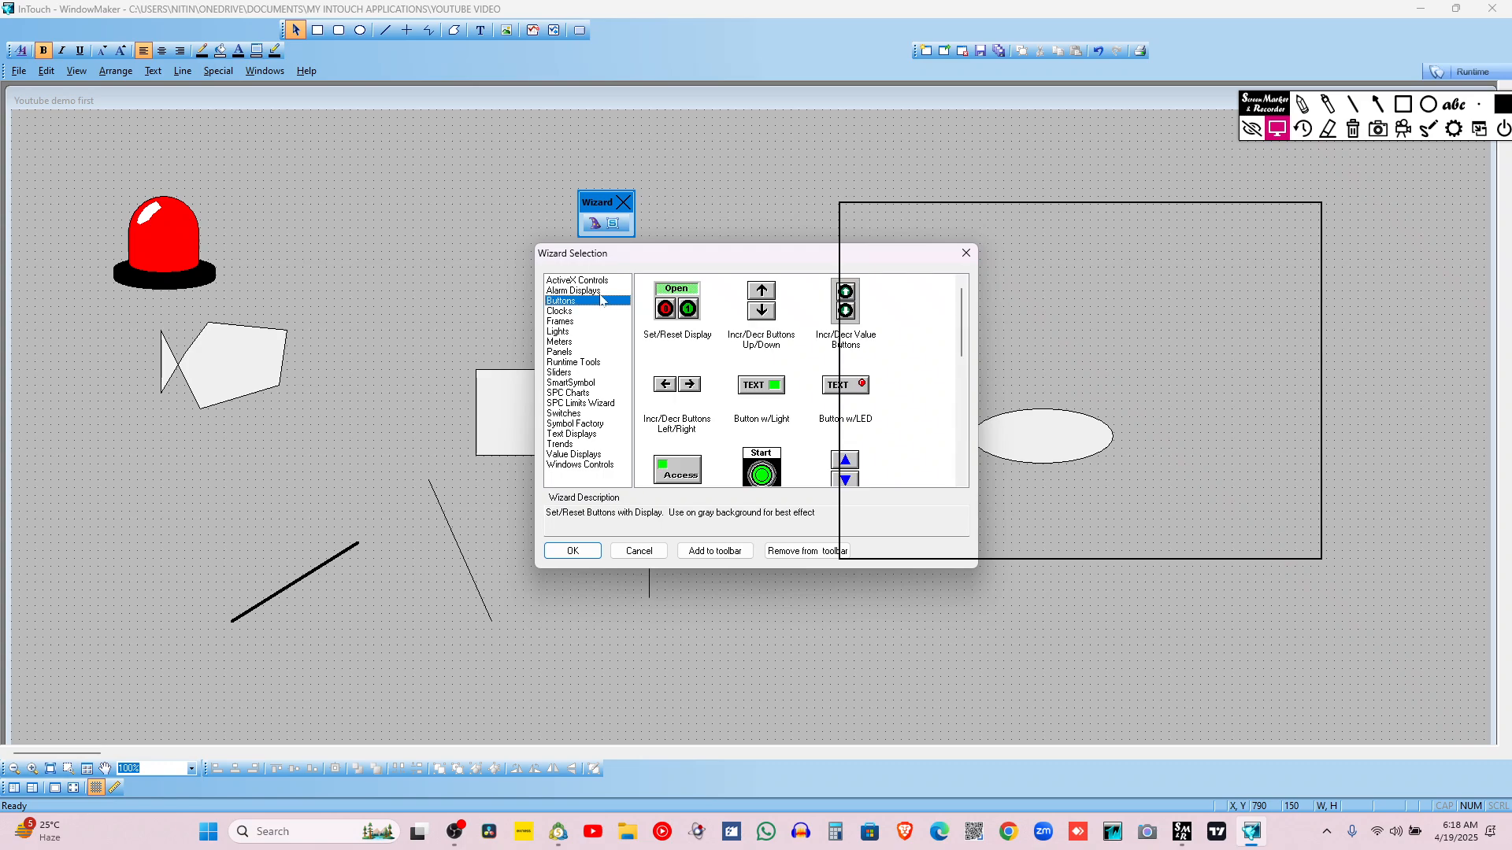
{"action": "key", "text": "Down"}
{"action": "key", "text": "Down"}
{"action": "key", "text": "Down"}
{"action": "key", "text": "Down"}
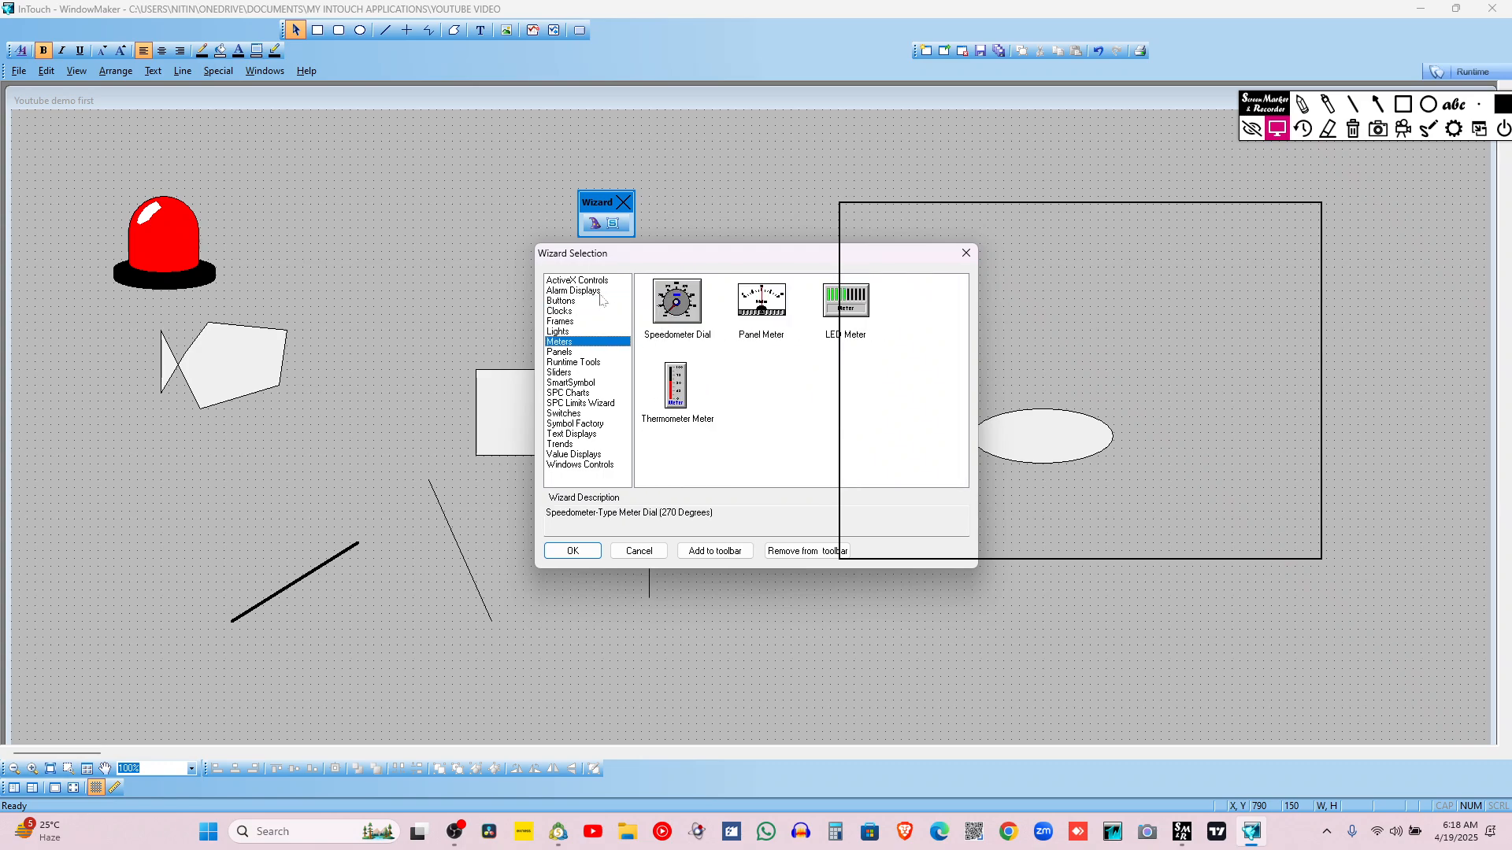
{"action": "key", "text": "Down"}
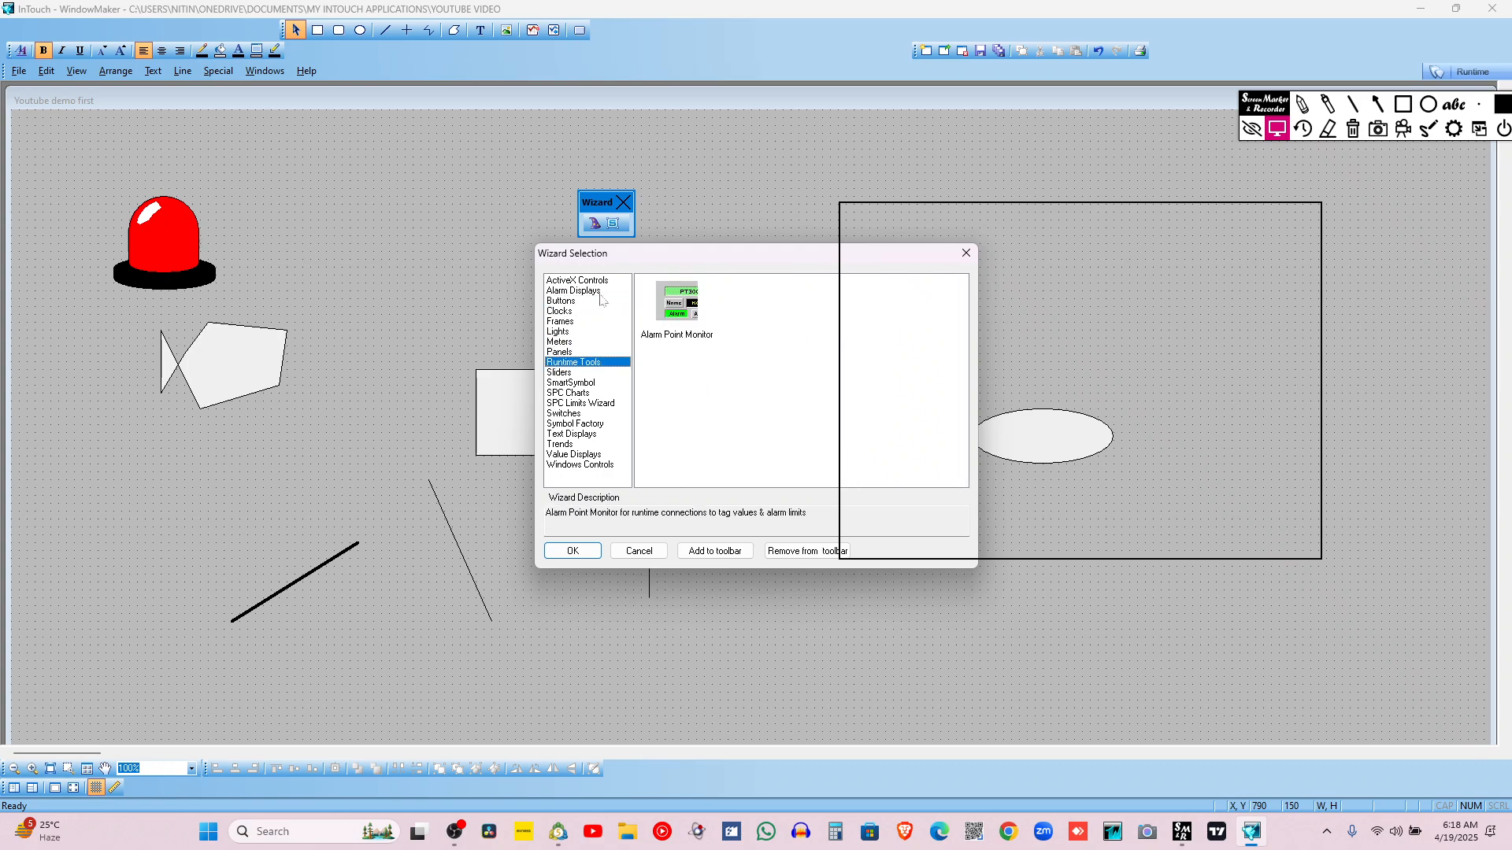
{"action": "key", "text": "Down"}
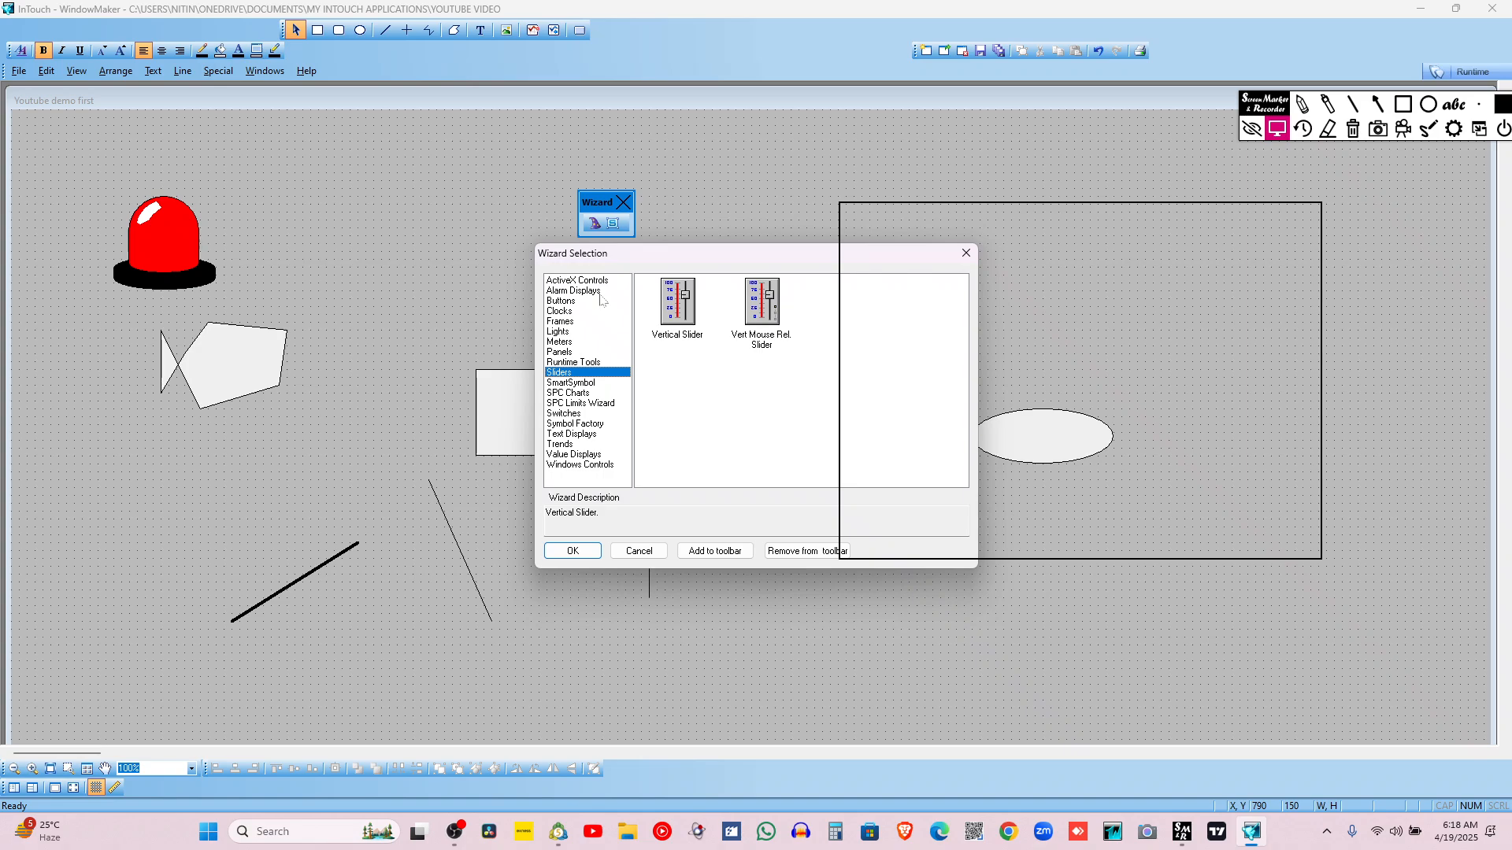
{"action": "key", "text": "Down"}
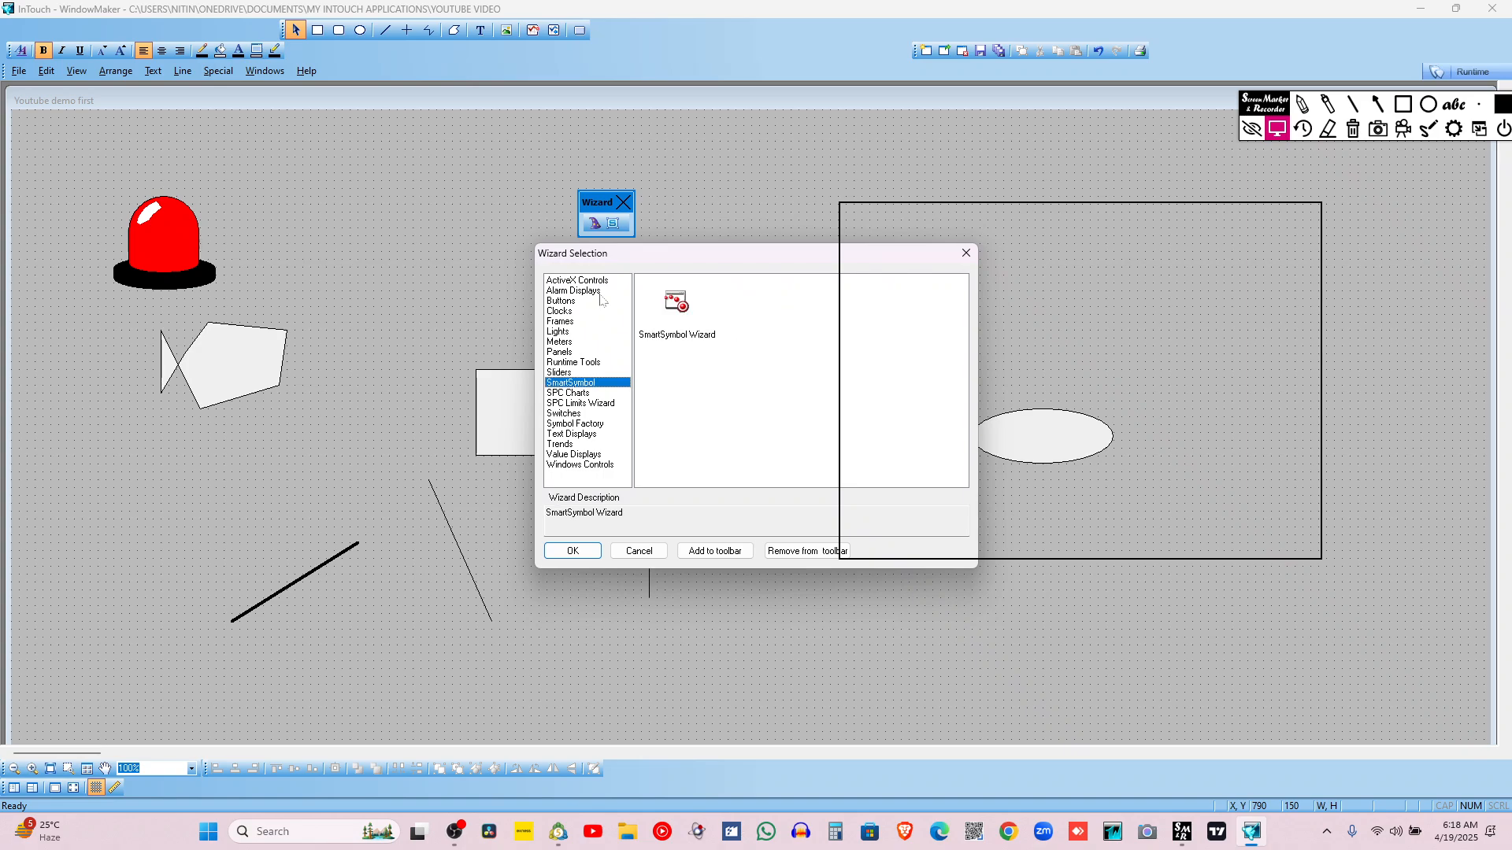
{"action": "key", "text": "Down"}
{"action": "key", "text": "Down"}
{"action": "key", "text": "Down"}
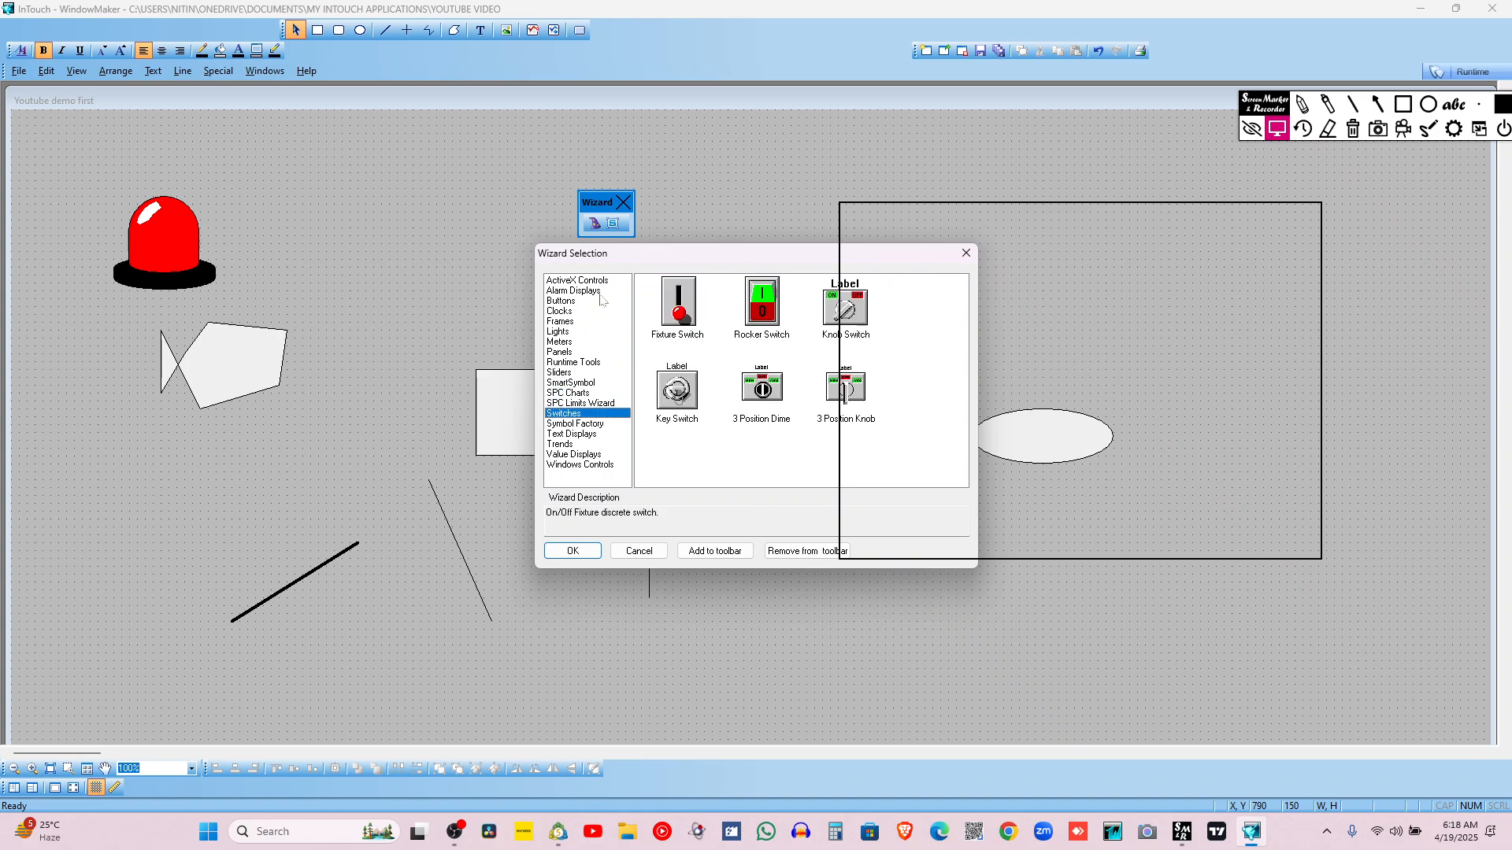
{"action": "key", "text": "Down"}
{"action": "key", "text": "Down"}
{"action": "key", "text": "Down"}
{"action": "key", "text": "Down"}
{"action": "key", "text": "Down"}
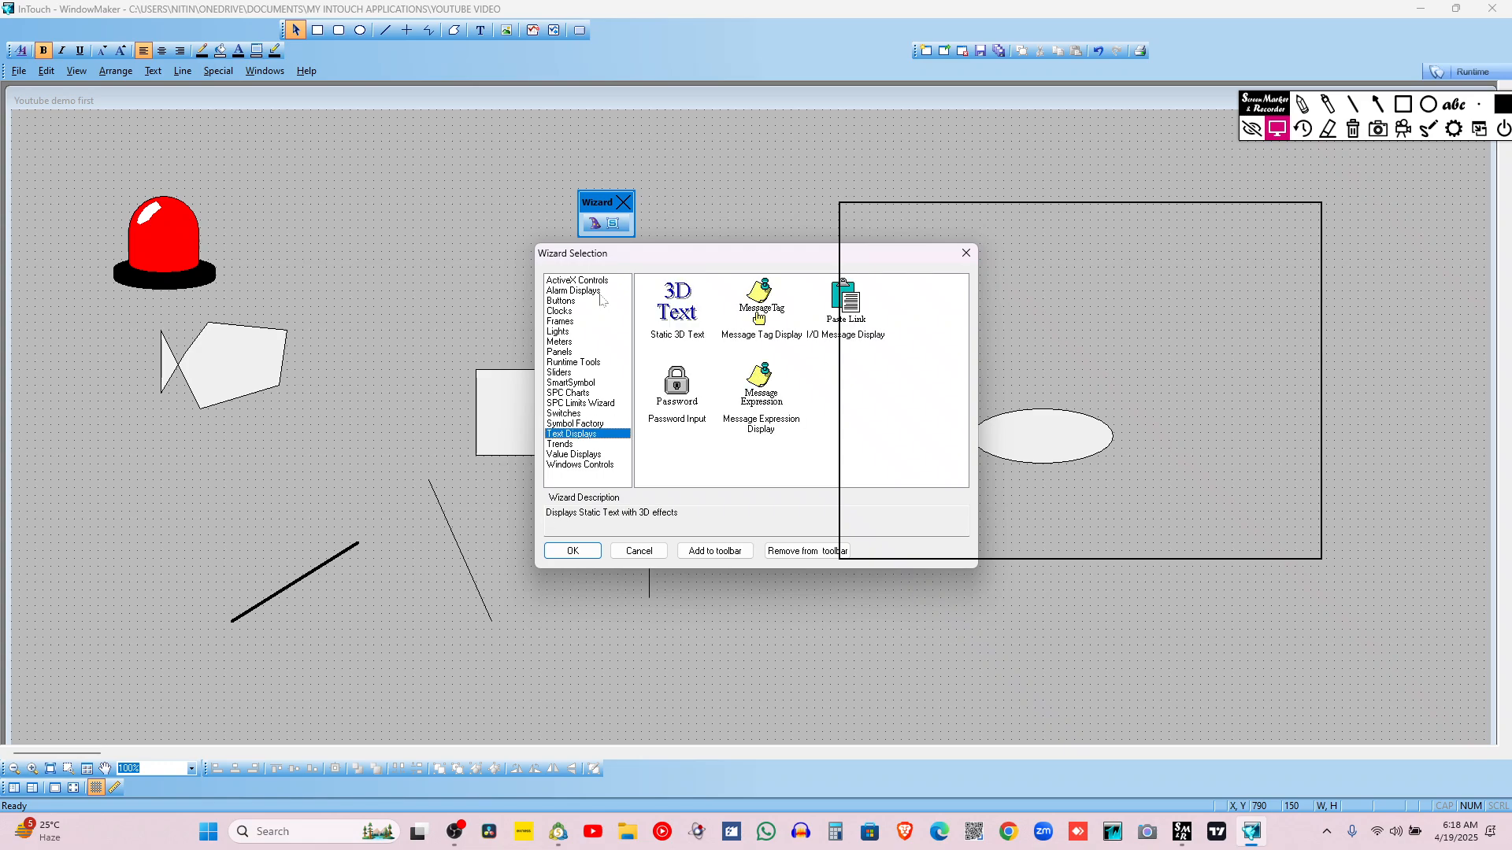
{"action": "key", "text": "Up"}
{"action": "key", "text": "Up"}
{"action": "key", "text": "Up"}
{"action": "key", "text": "Up"}
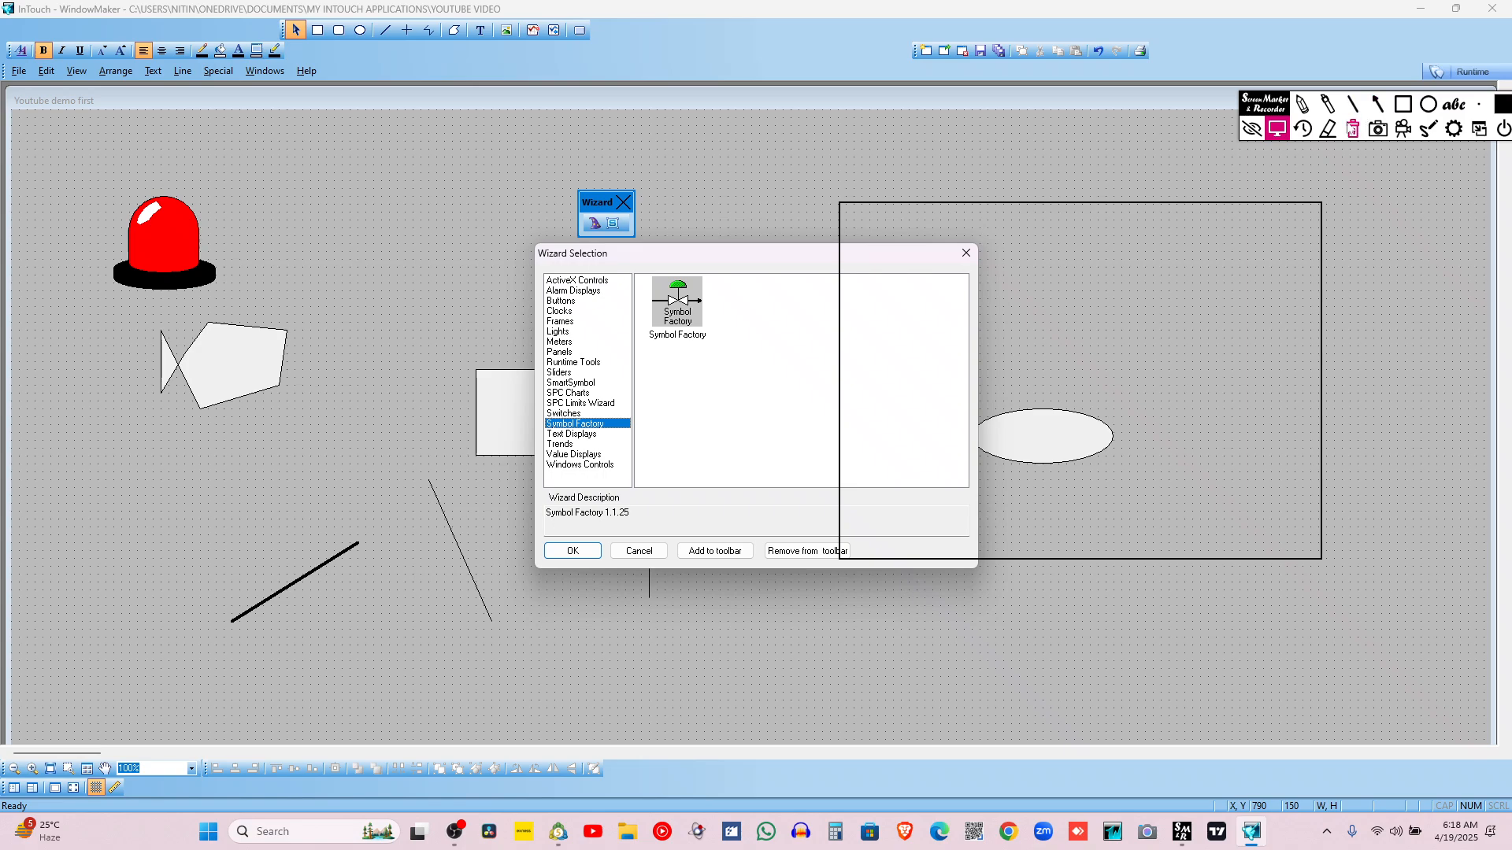
Clear the screen annotation, mark the Symbol Factory wizard with a rectangle and erase that marking
{"action": "left_click", "coordinate": [1353, 128]}
{"action": "left_click", "coordinate": [1401, 103]}
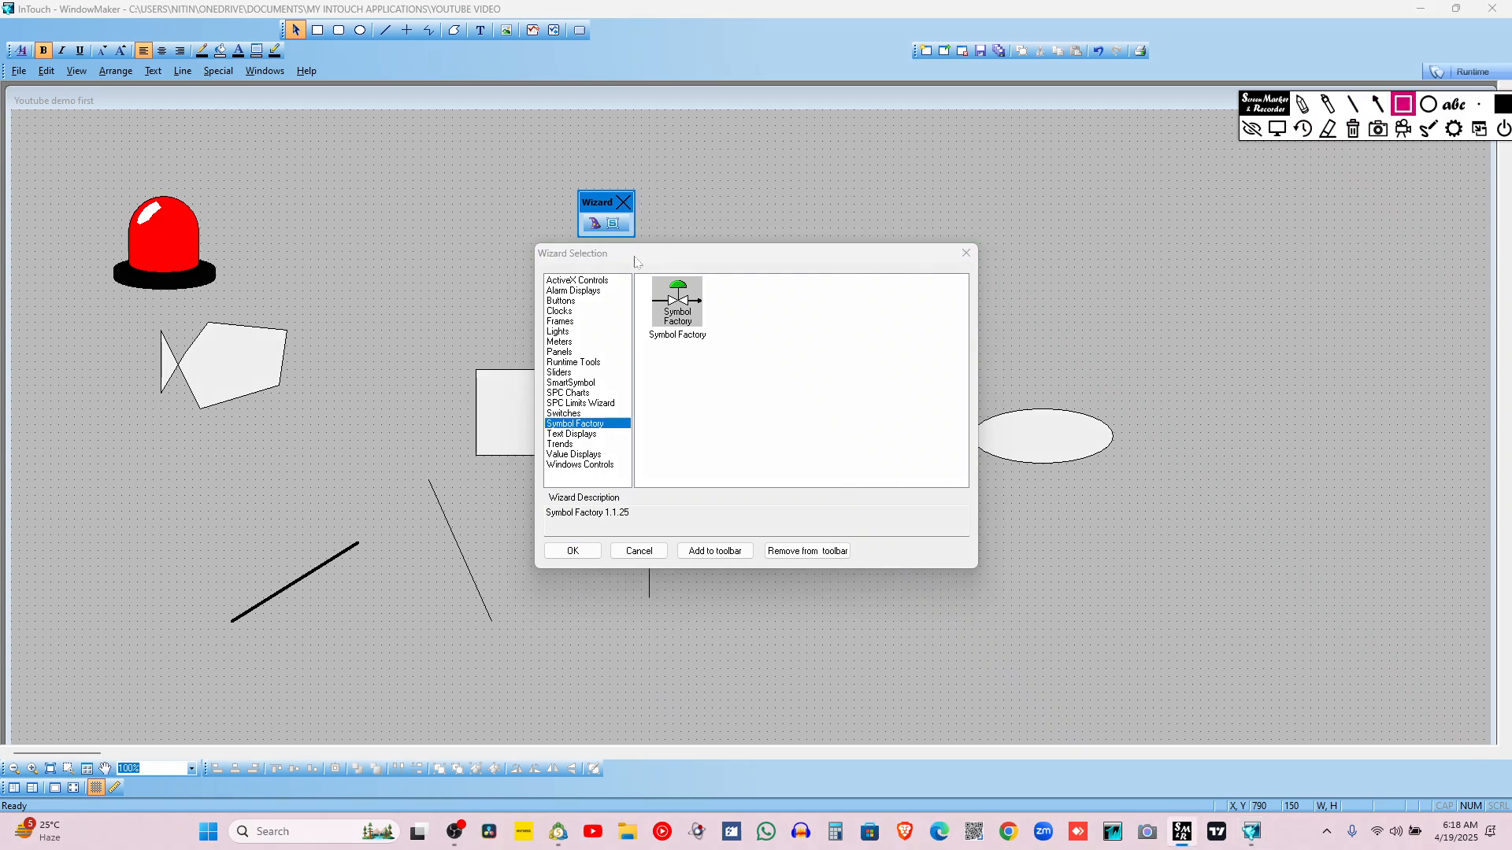
{"action": "left_click_drag", "start_coordinate": [633, 263], "coordinate": [735, 353]}
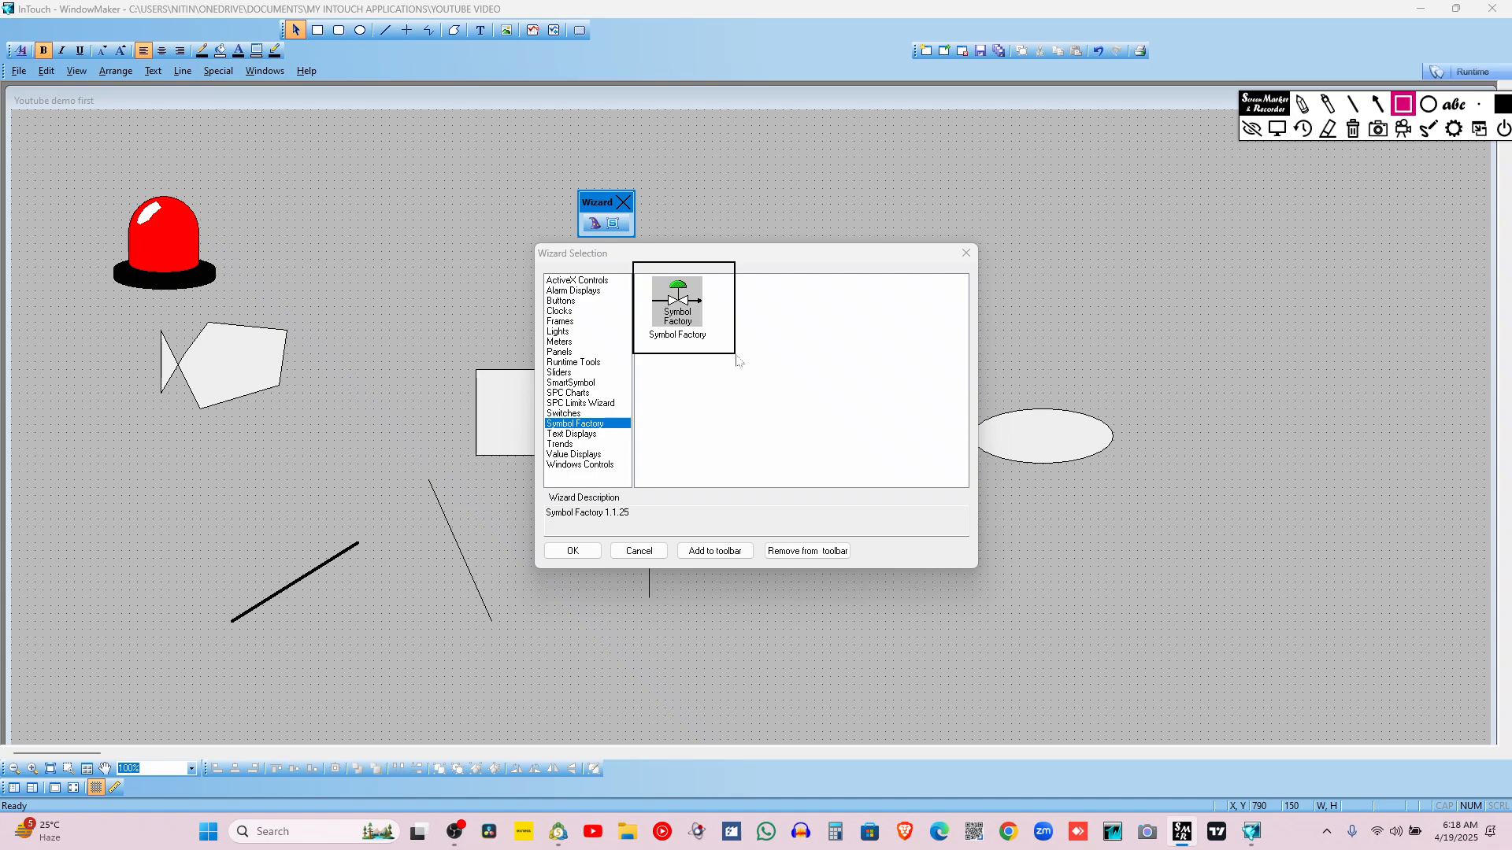
{"action": "left_click", "coordinate": [1353, 128]}
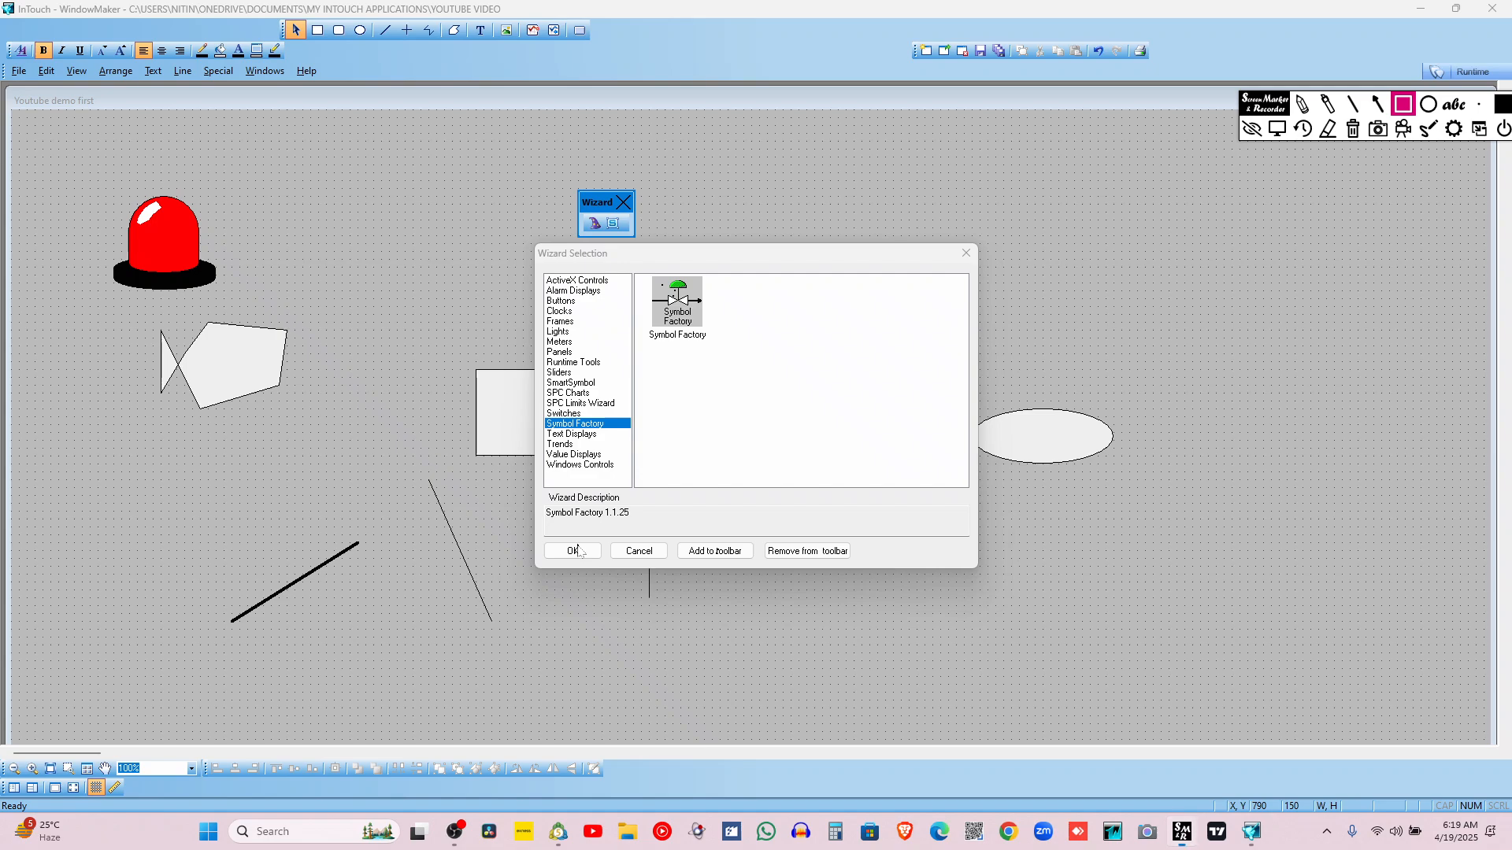
{"action": "left_click", "coordinate": [1278, 129]}
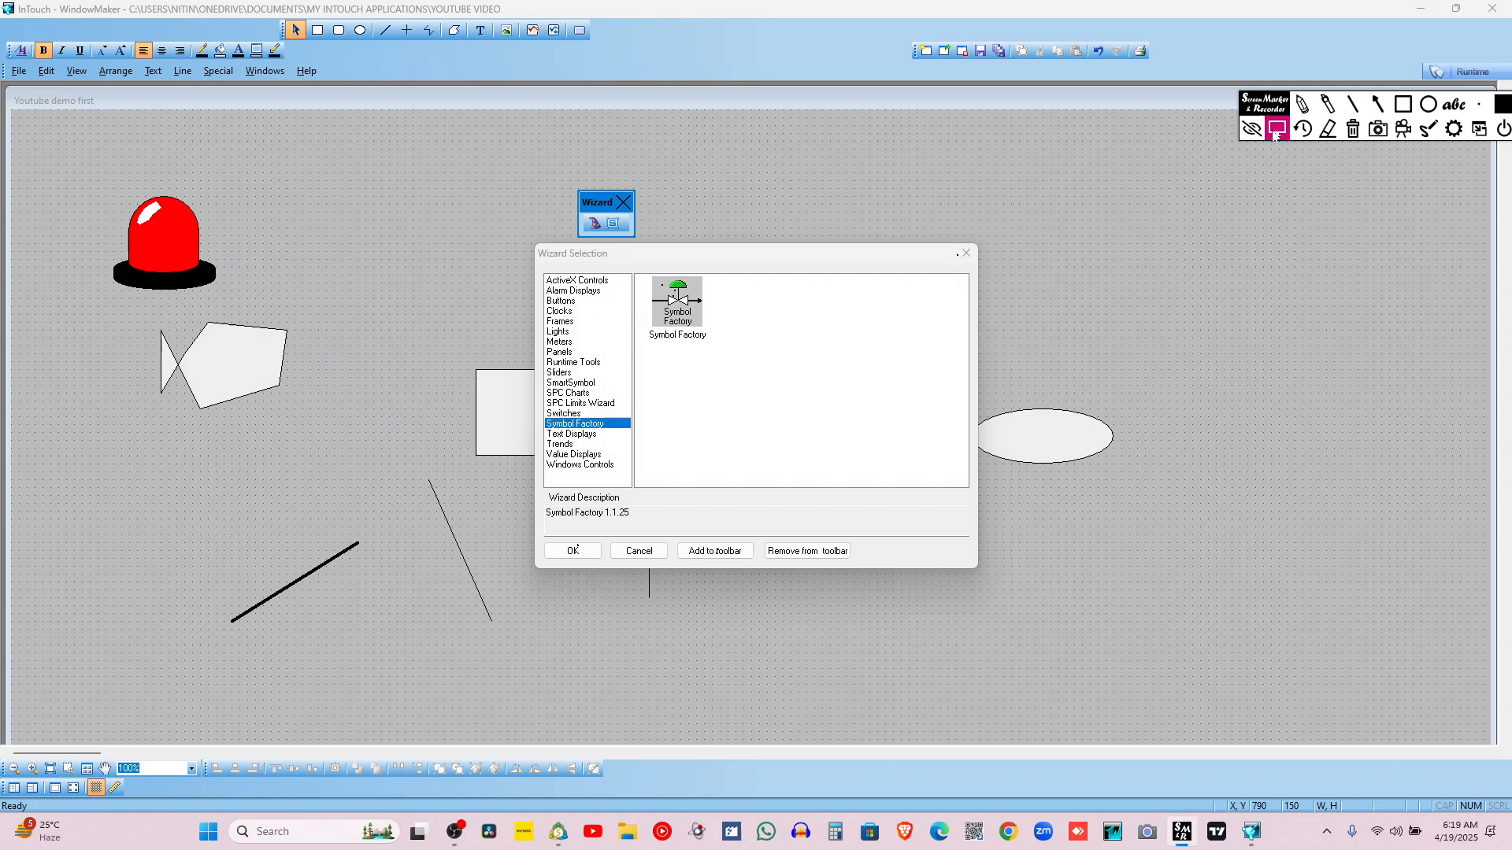
Add the Symbol Factory wizard to the Wizard toolbar and dock that toolbar beside the Drawing toolbar
{"action": "left_click", "coordinate": [679, 324]}
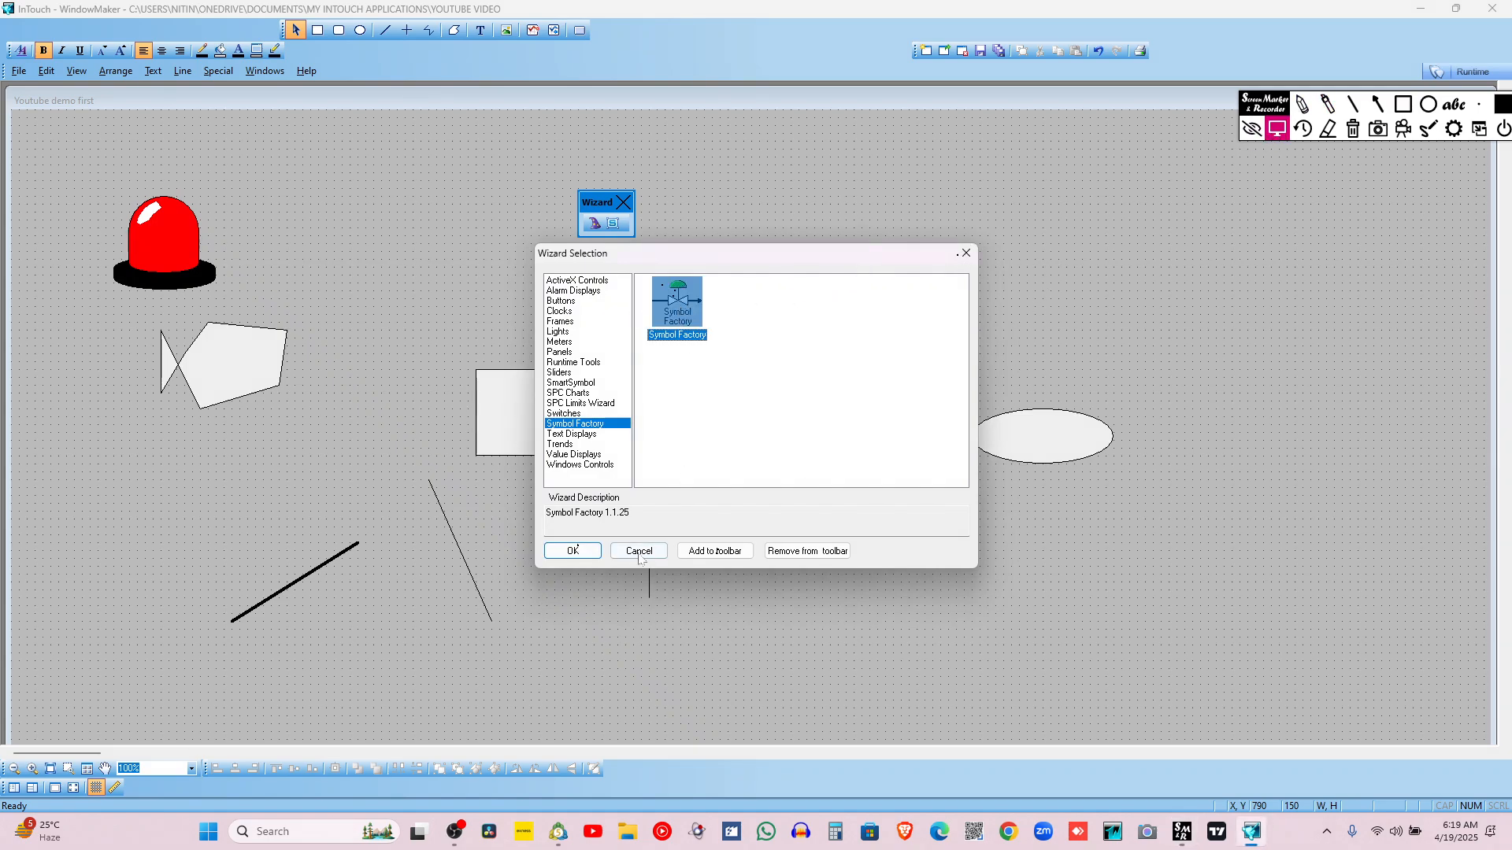
{"action": "left_click", "coordinate": [729, 553]}
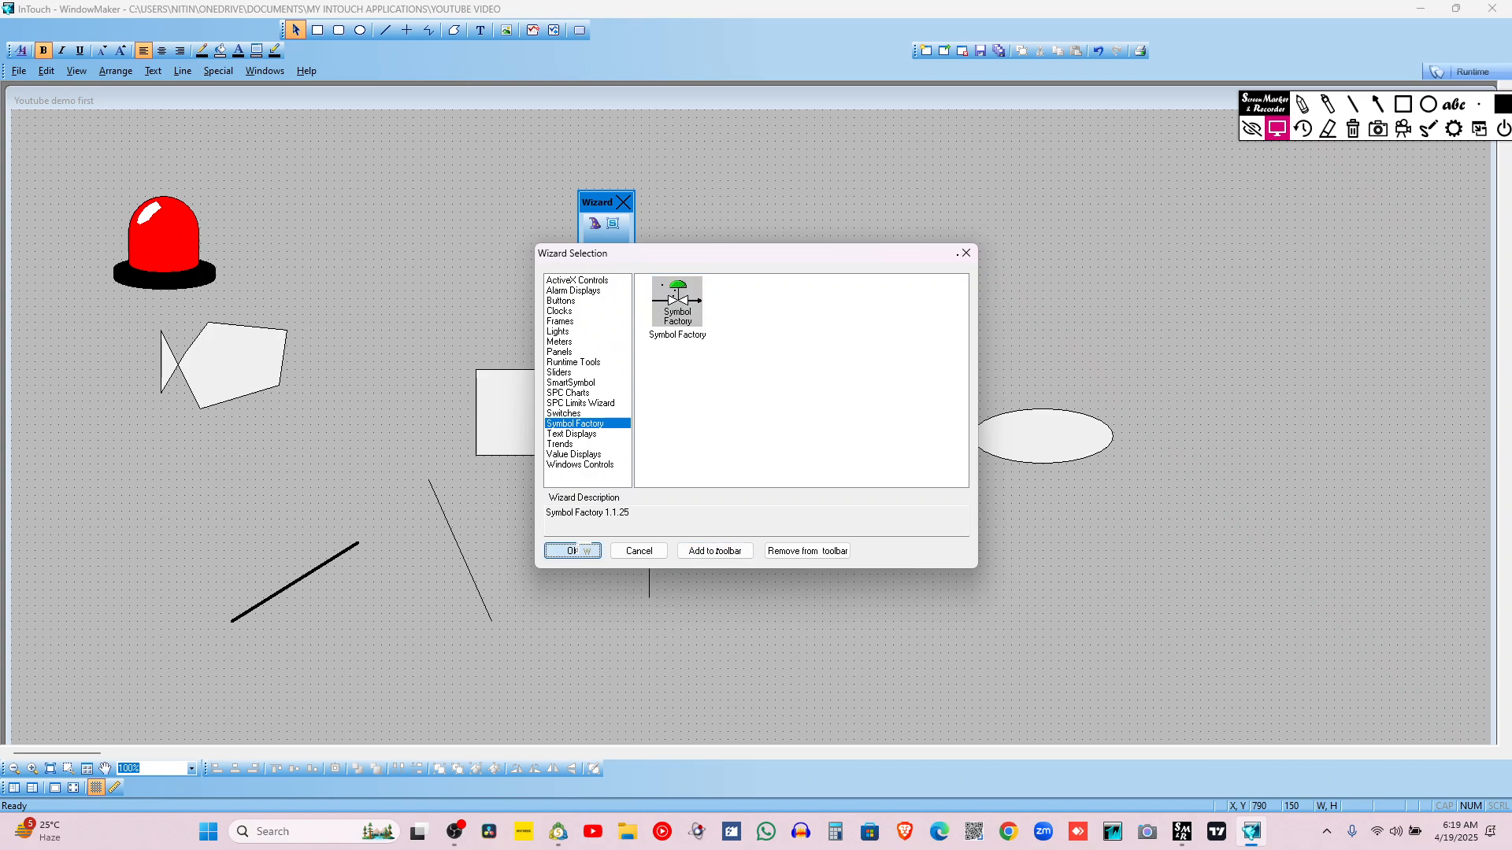
{"action": "left_click", "coordinate": [582, 551]}
{"action": "left_click_drag", "start_coordinate": [598, 211], "coordinate": [600, 30]}
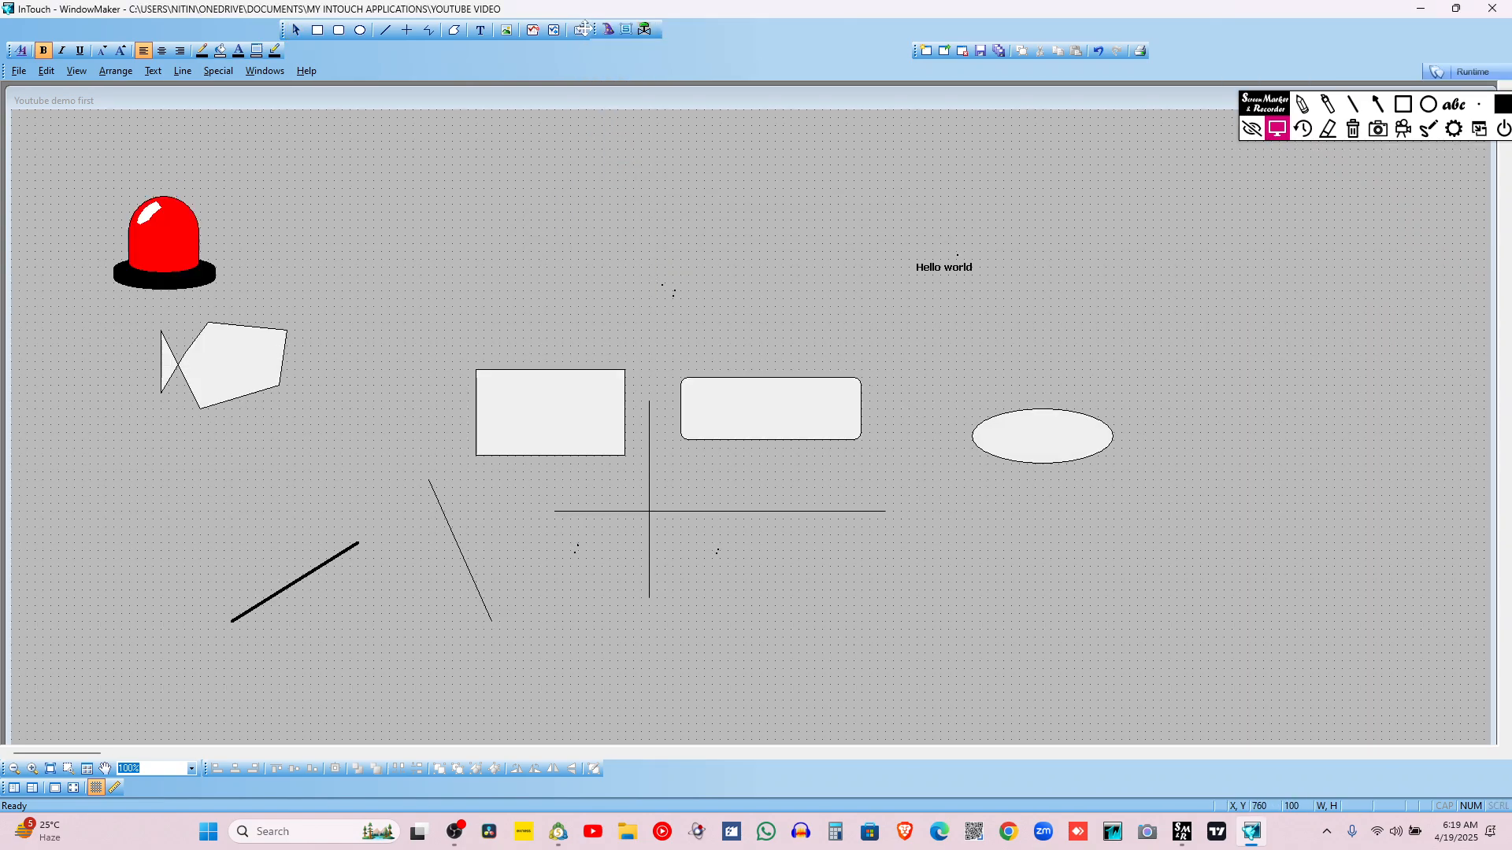
Open Symbol Factory from its new toolbar shortcut, point an arrow annotation at the shortcut and clear the annotation
{"action": "left_click", "coordinate": [645, 30]}
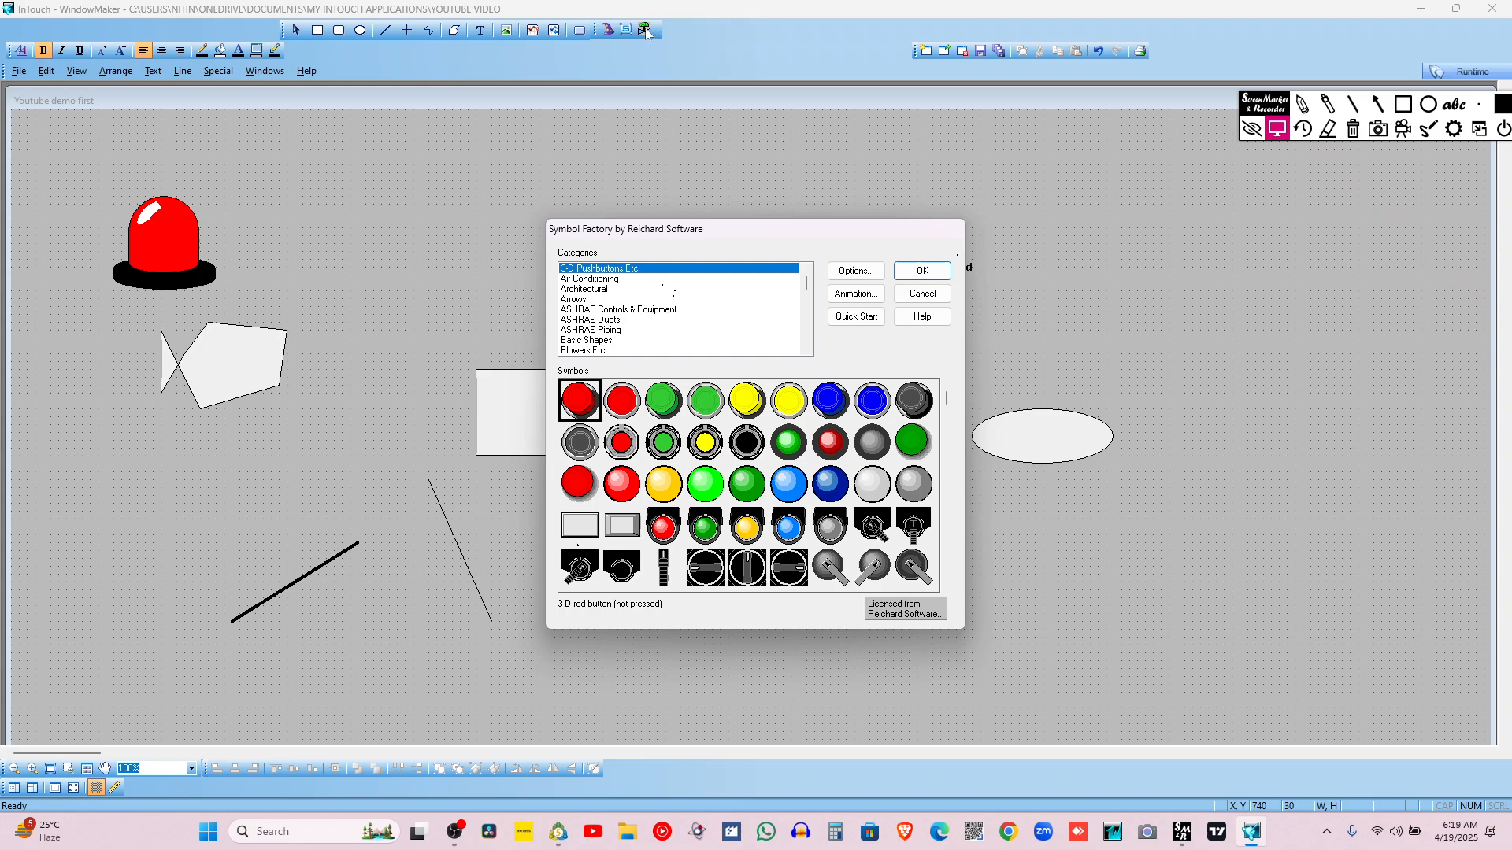
{"action": "left_click", "coordinate": [1376, 106]}
{"action": "mouse_move", "coordinate": [1303, 249]}
{"action": "left_mouse_down"}
{"action": "mouse_move", "coordinate": [1131, 210]}
{"action": "mouse_move", "coordinate": [641, 50]}
{"action": "mouse_move", "coordinate": [652, 33]}
{"action": "left_mouse_up"}
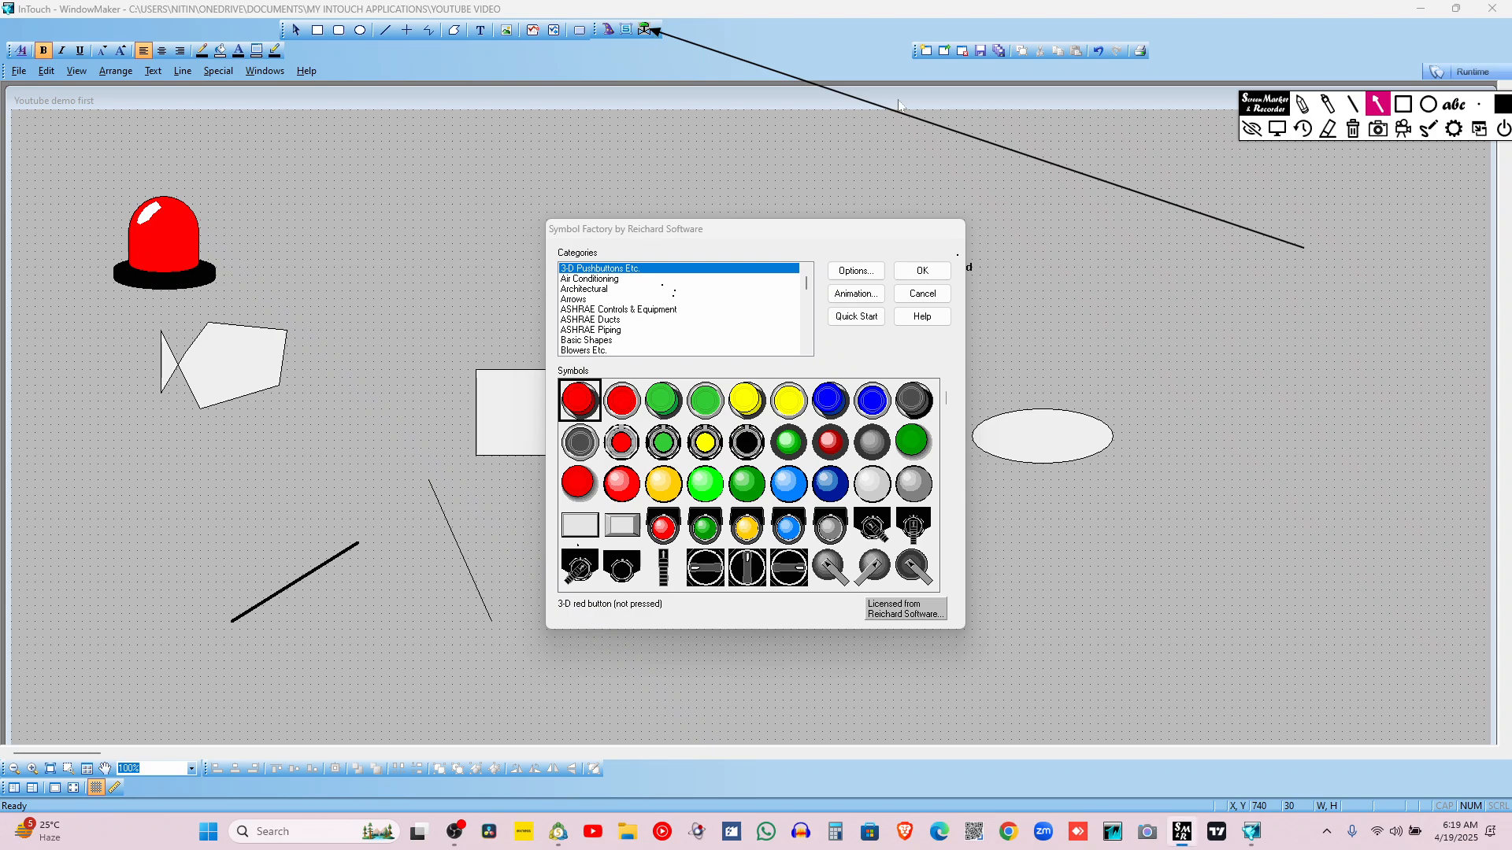
{"action": "left_click", "coordinate": [1301, 132]}
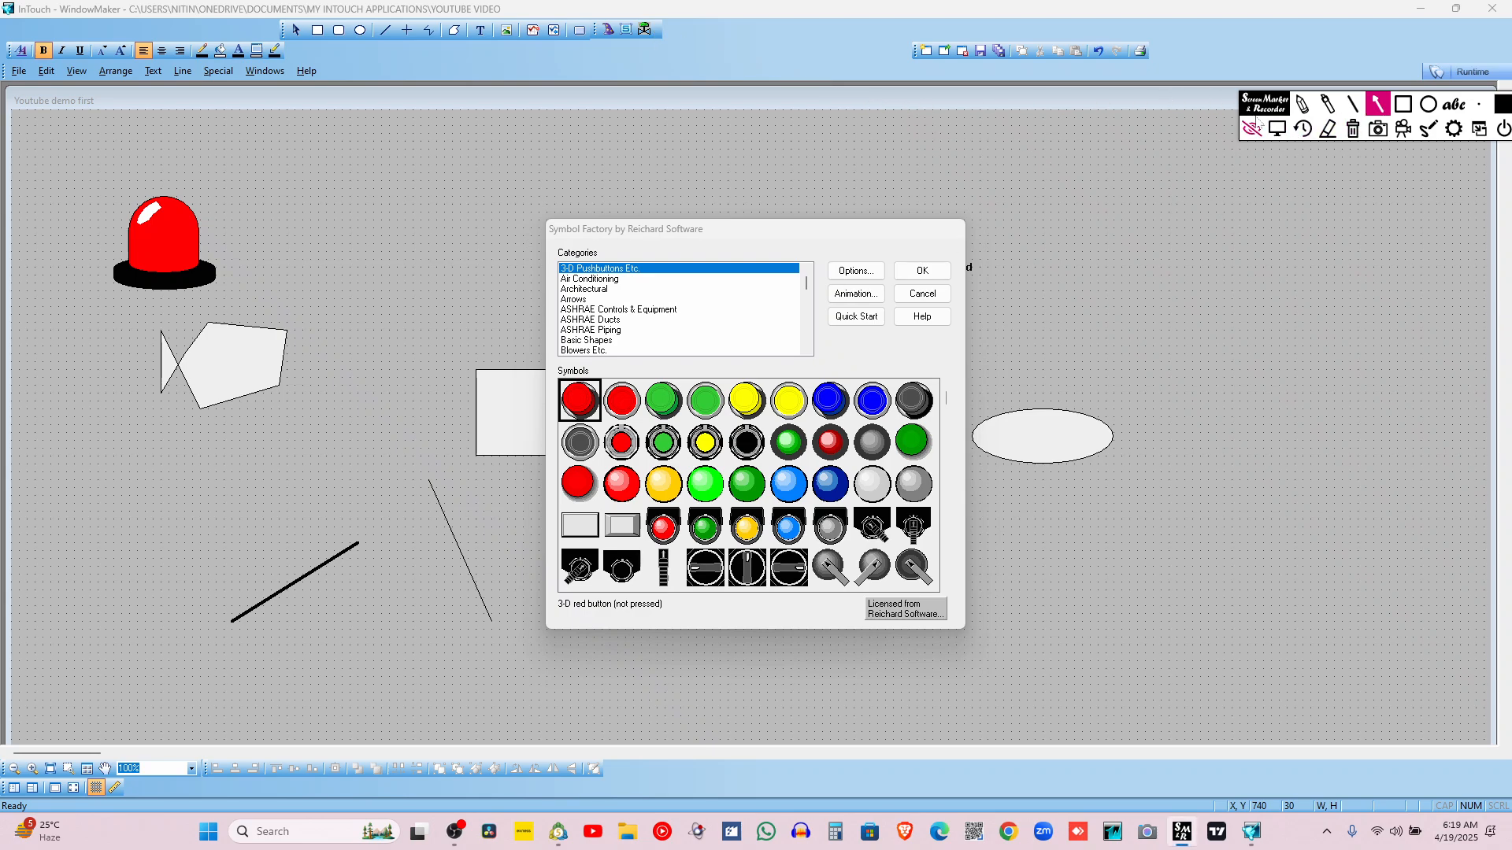
{"action": "left_click", "coordinate": [1277, 129]}
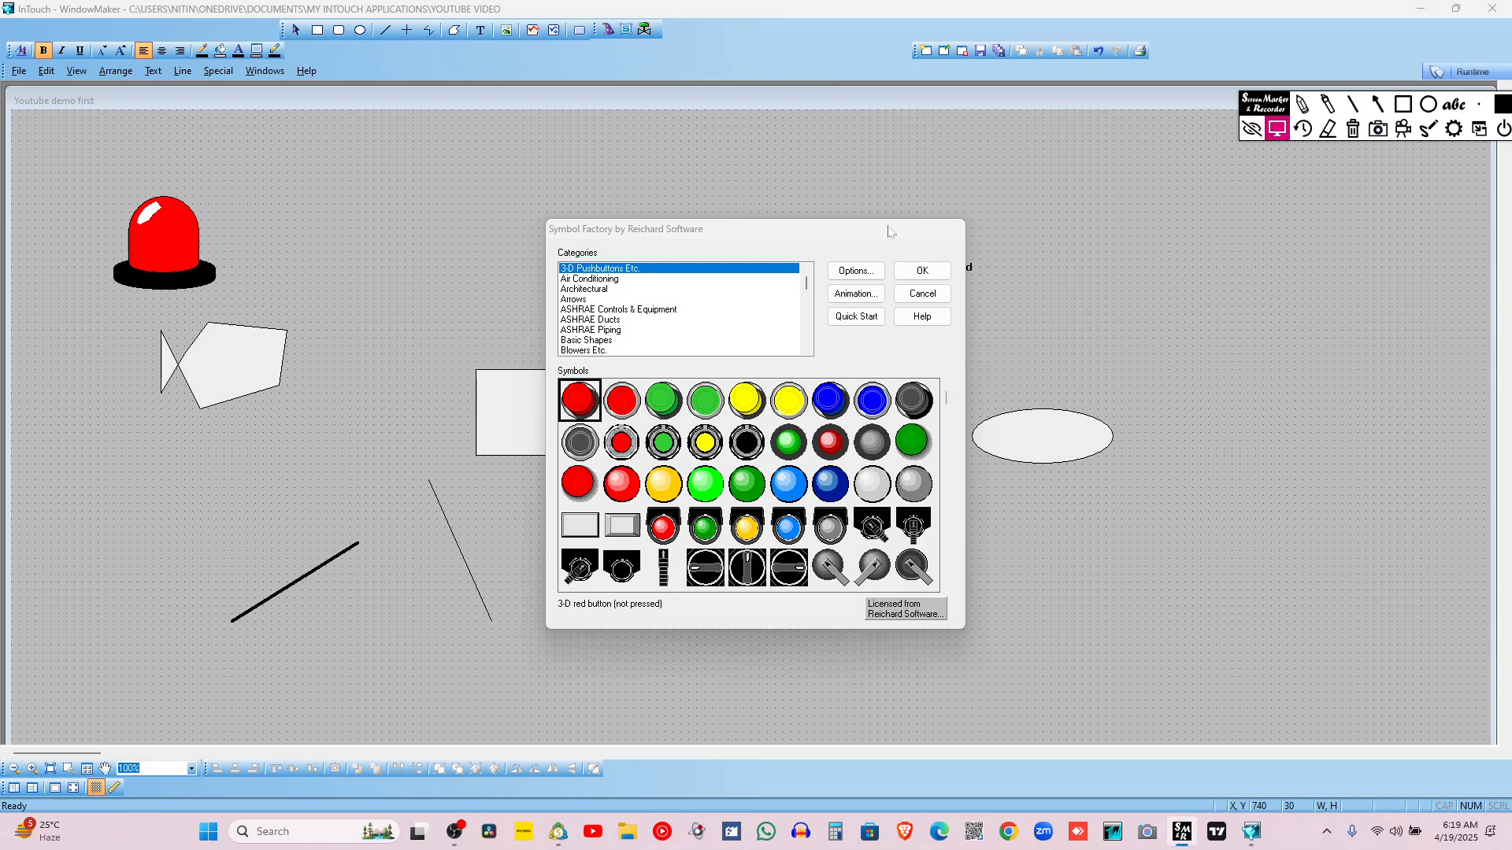
Browse the Symbol Factory categories from 3-D Pushbuttons Etc. down to InTouch Objects: Process
{"action": "left_click", "coordinate": [652, 276]}
{"action": "key", "text": "Down"}
{"action": "key", "text": "Down"}
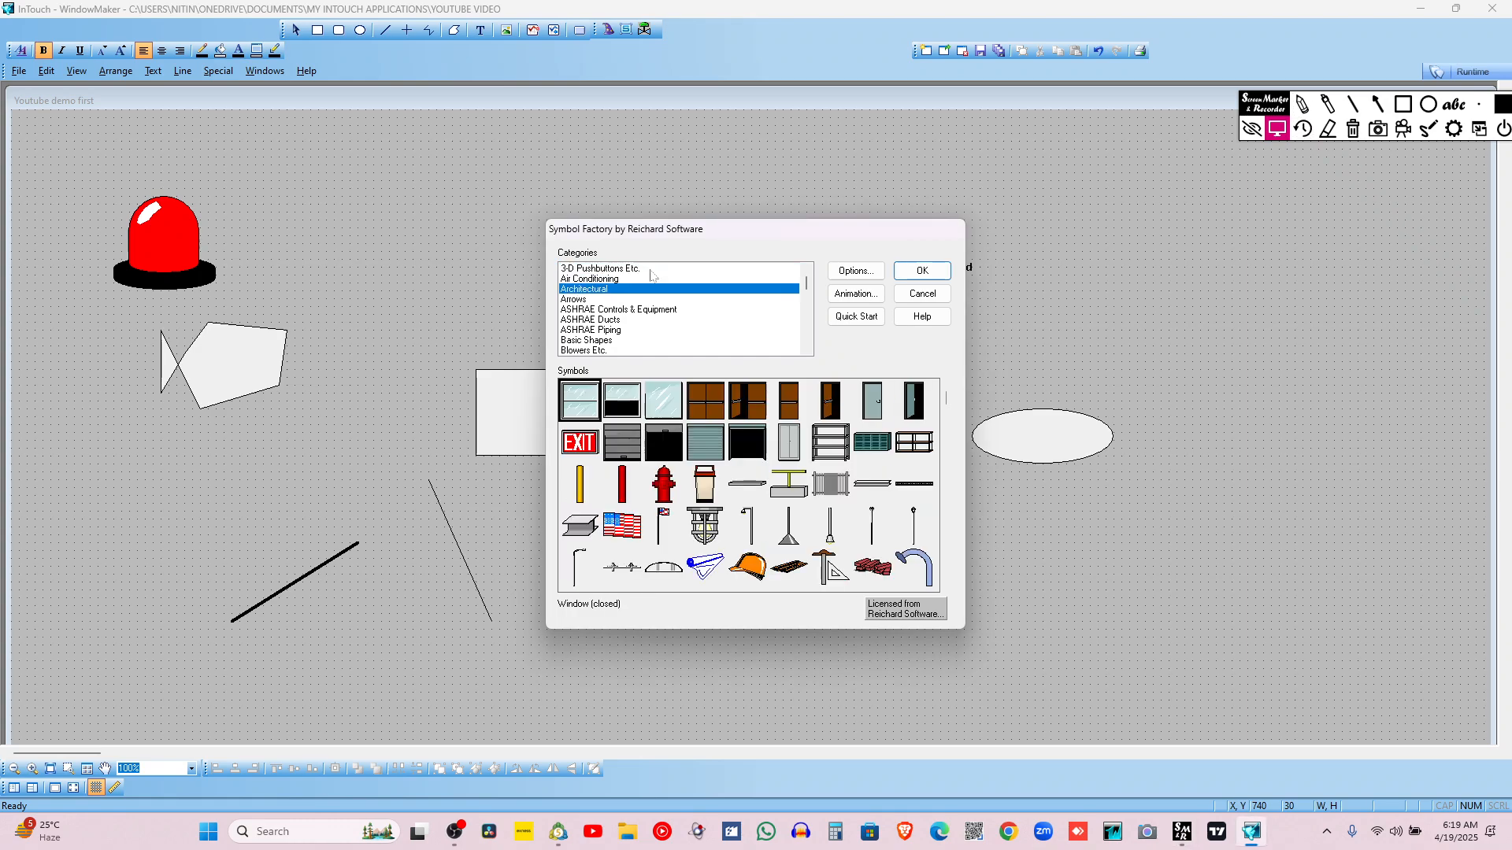
{"action": "key", "text": "Up"}
{"action": "key", "text": "Down"}
{"action": "key", "text": "Down"}
{"action": "key", "text": "Down"}
{"action": "key", "text": "Down"}
{"action": "key", "text": "Down"}
{"action": "key", "text": "Down"}
{"action": "key", "text": "Down"}
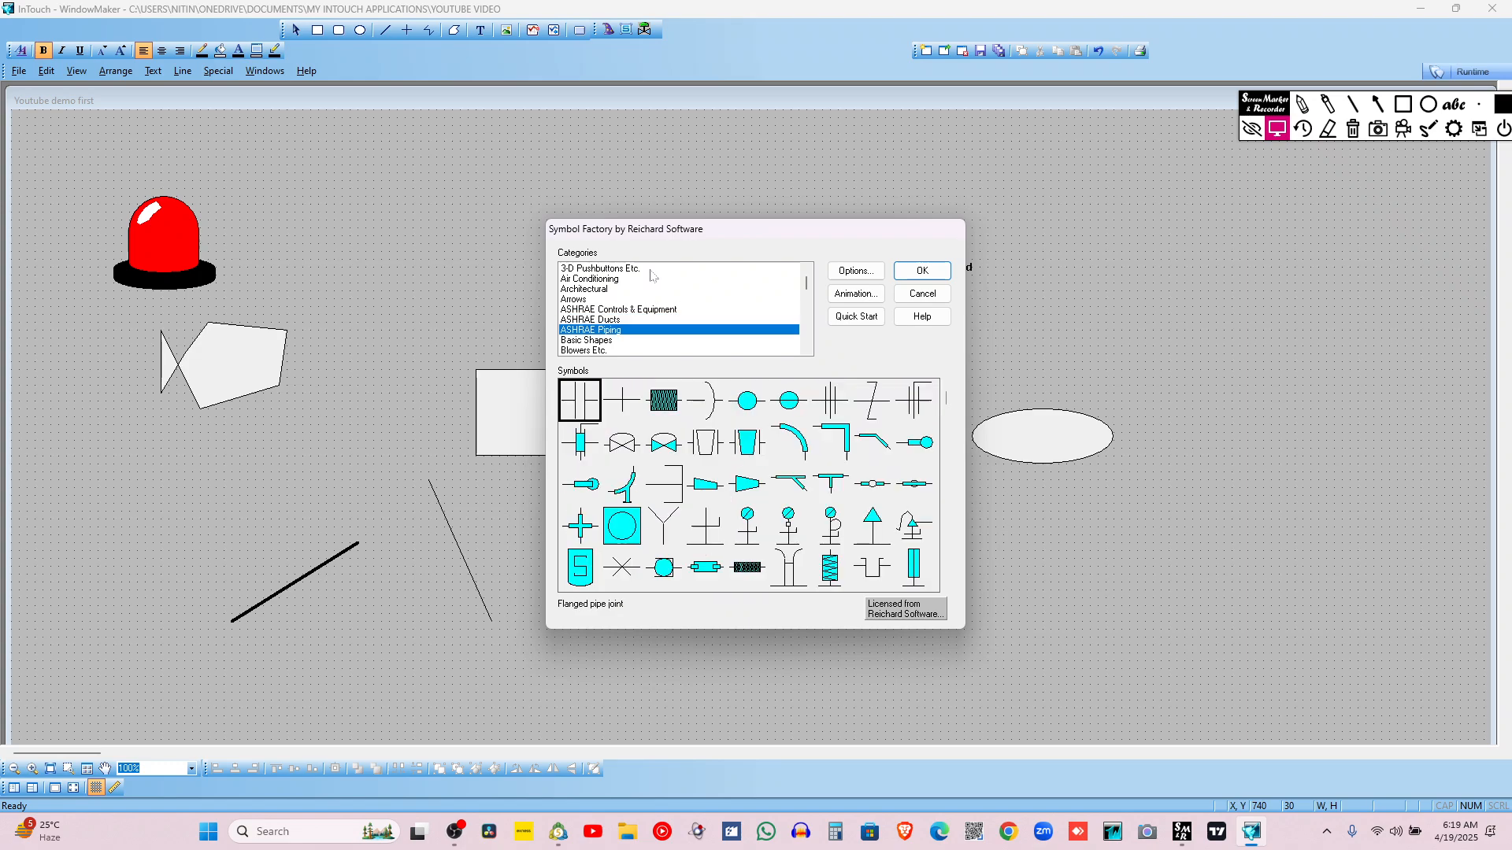
{"action": "key", "text": "Down"}
{"action": "key", "text": "Up"}
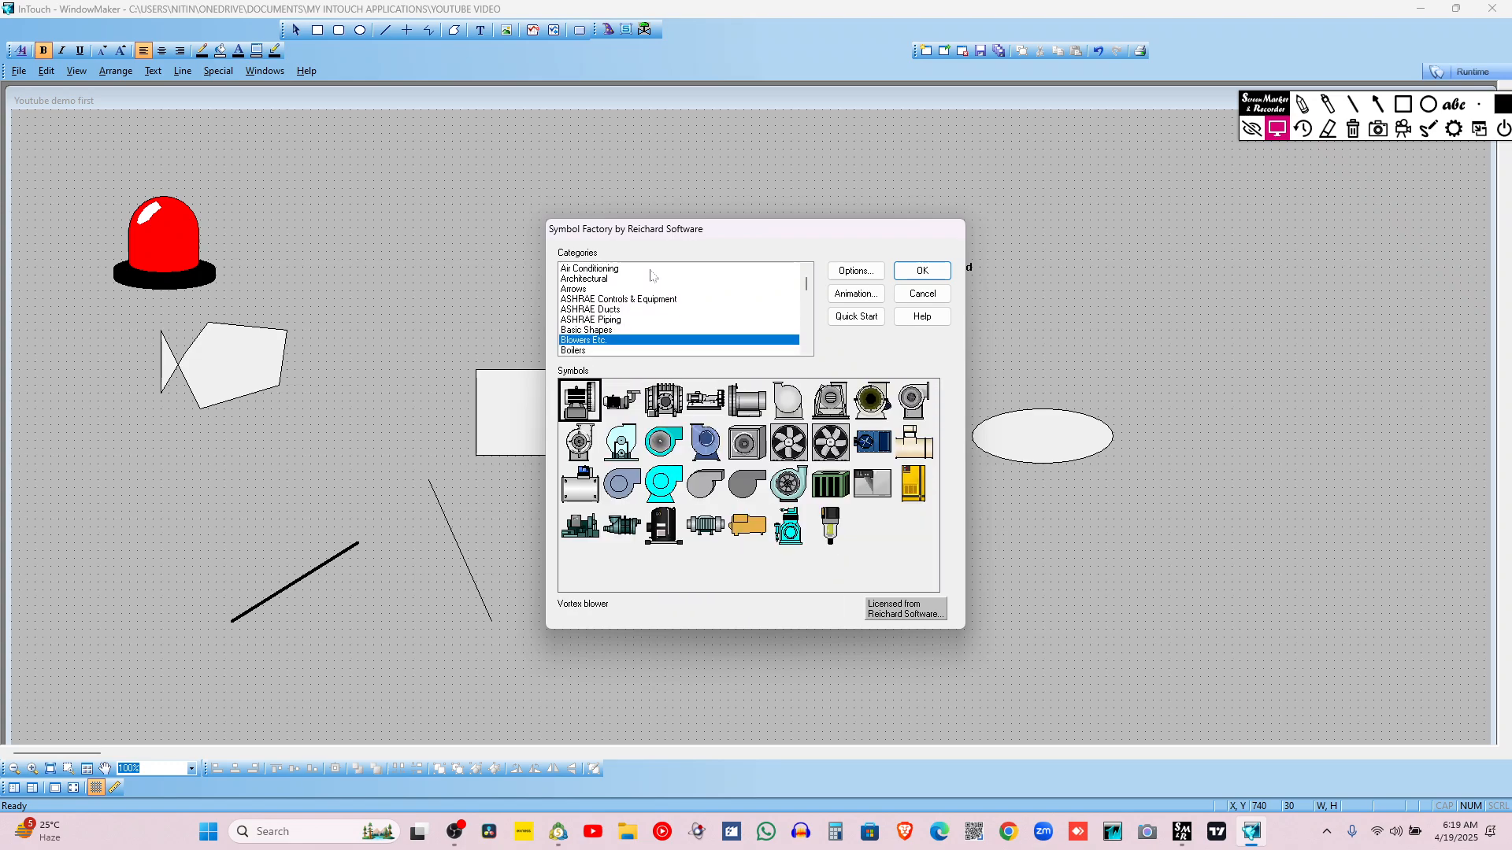
{"action": "key", "text": "Down"}
{"action": "key", "text": "Down"}
{"action": "key", "text": "Down"}
{"action": "key", "text": "Down"}
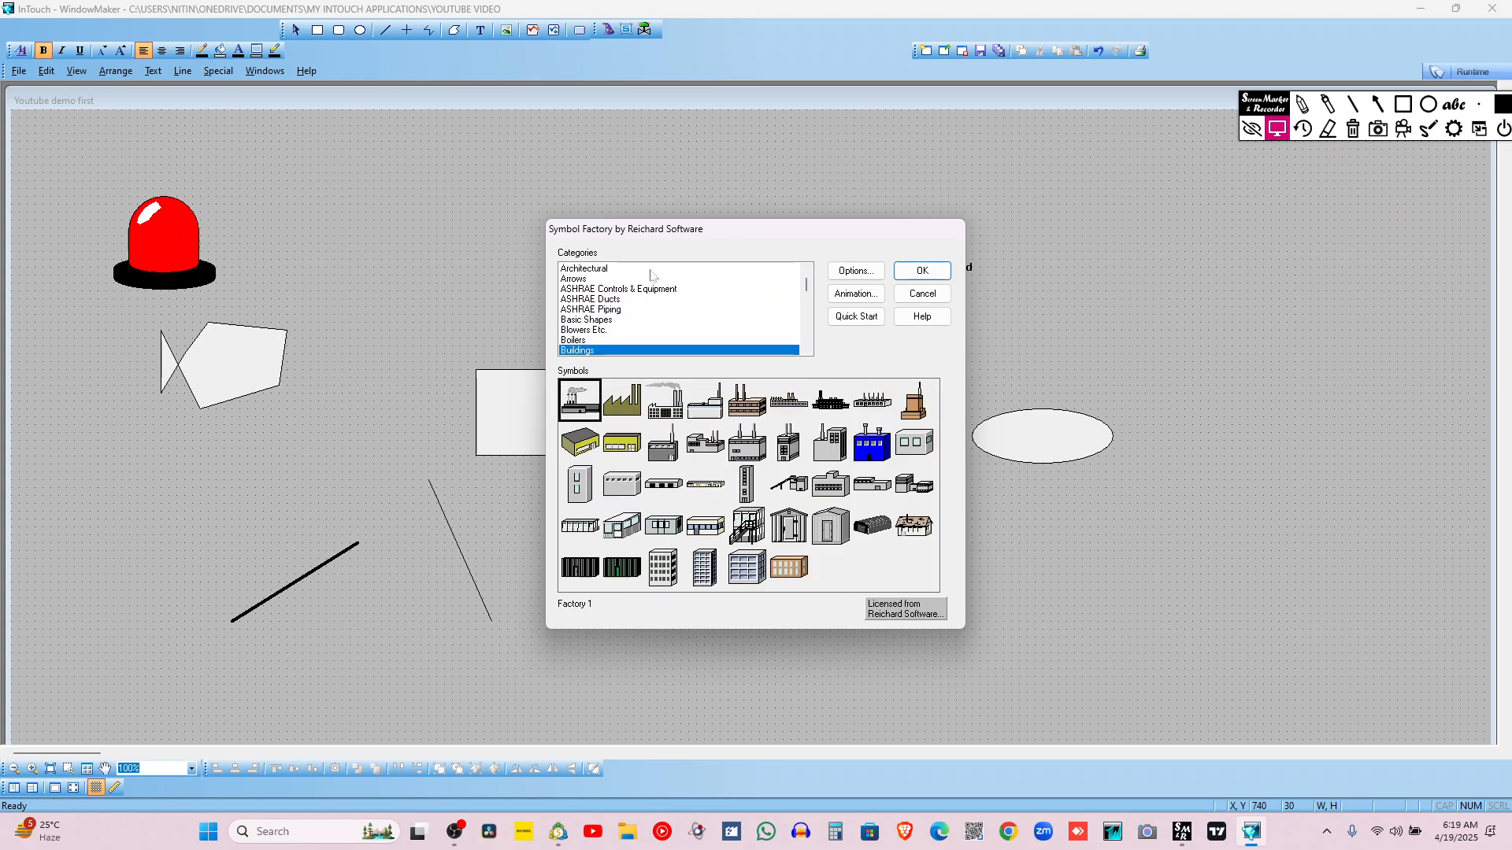
{"action": "key", "text": "Down"}
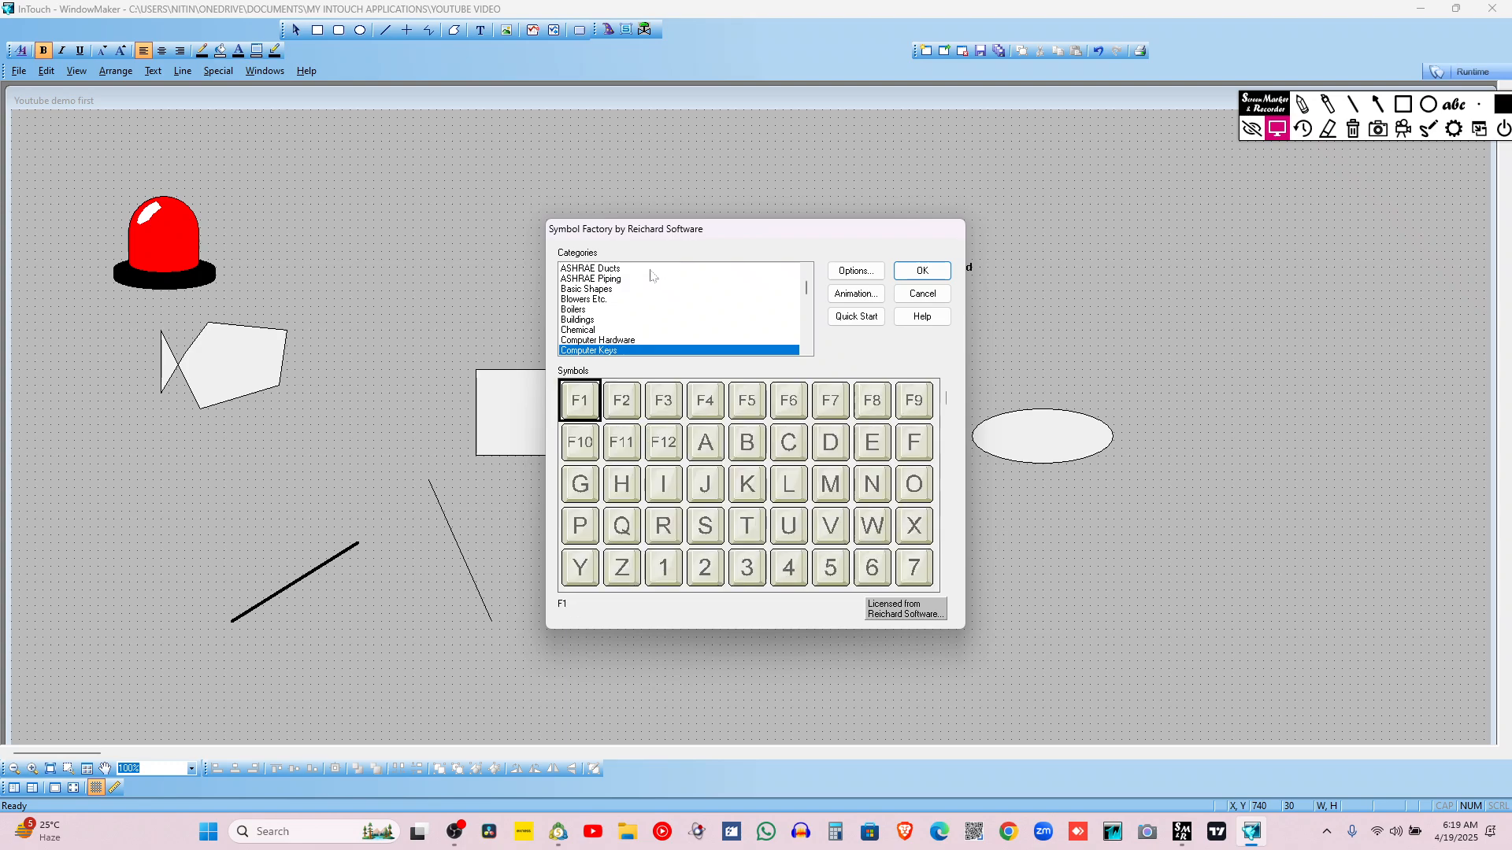
{"action": "key", "text": "Down"}
{"action": "key", "text": "Down"}
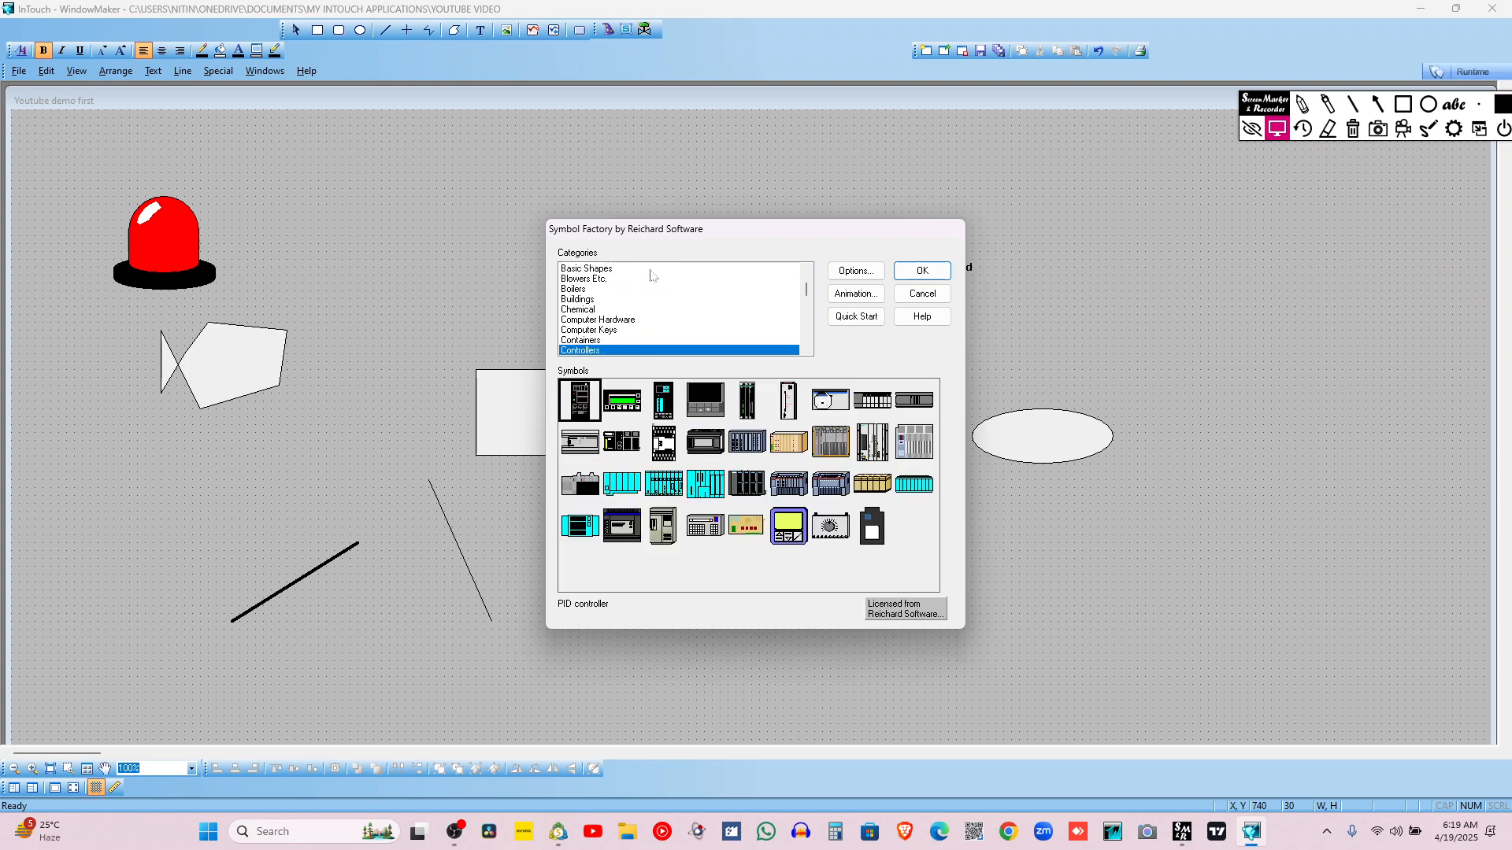
{"action": "key", "text": "Down"}
{"action": "key", "text": "Down"}
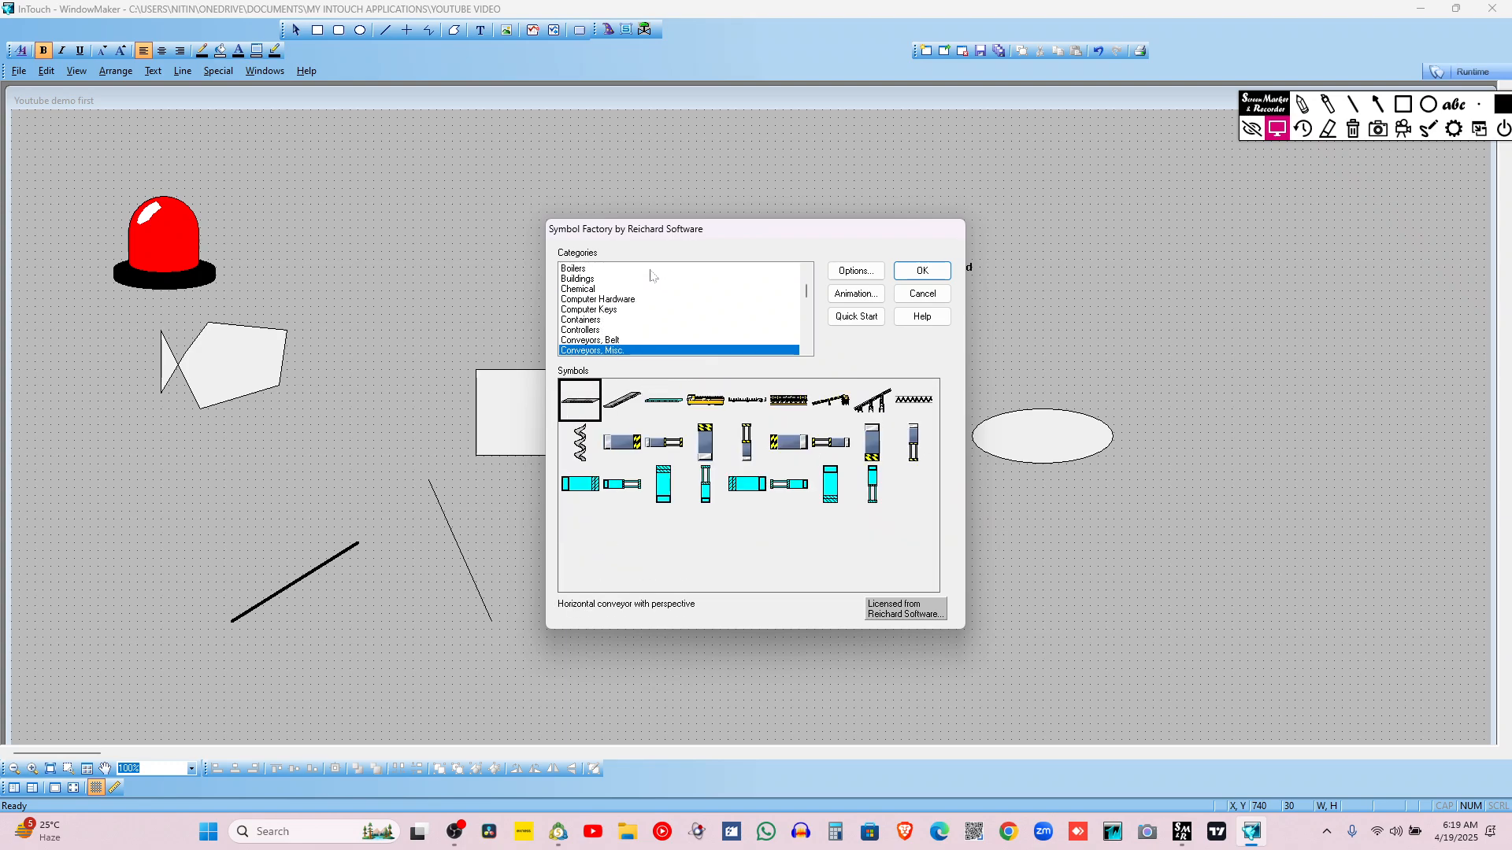
{"action": "key", "text": "Down"}
{"action": "key", "text": "Down"}
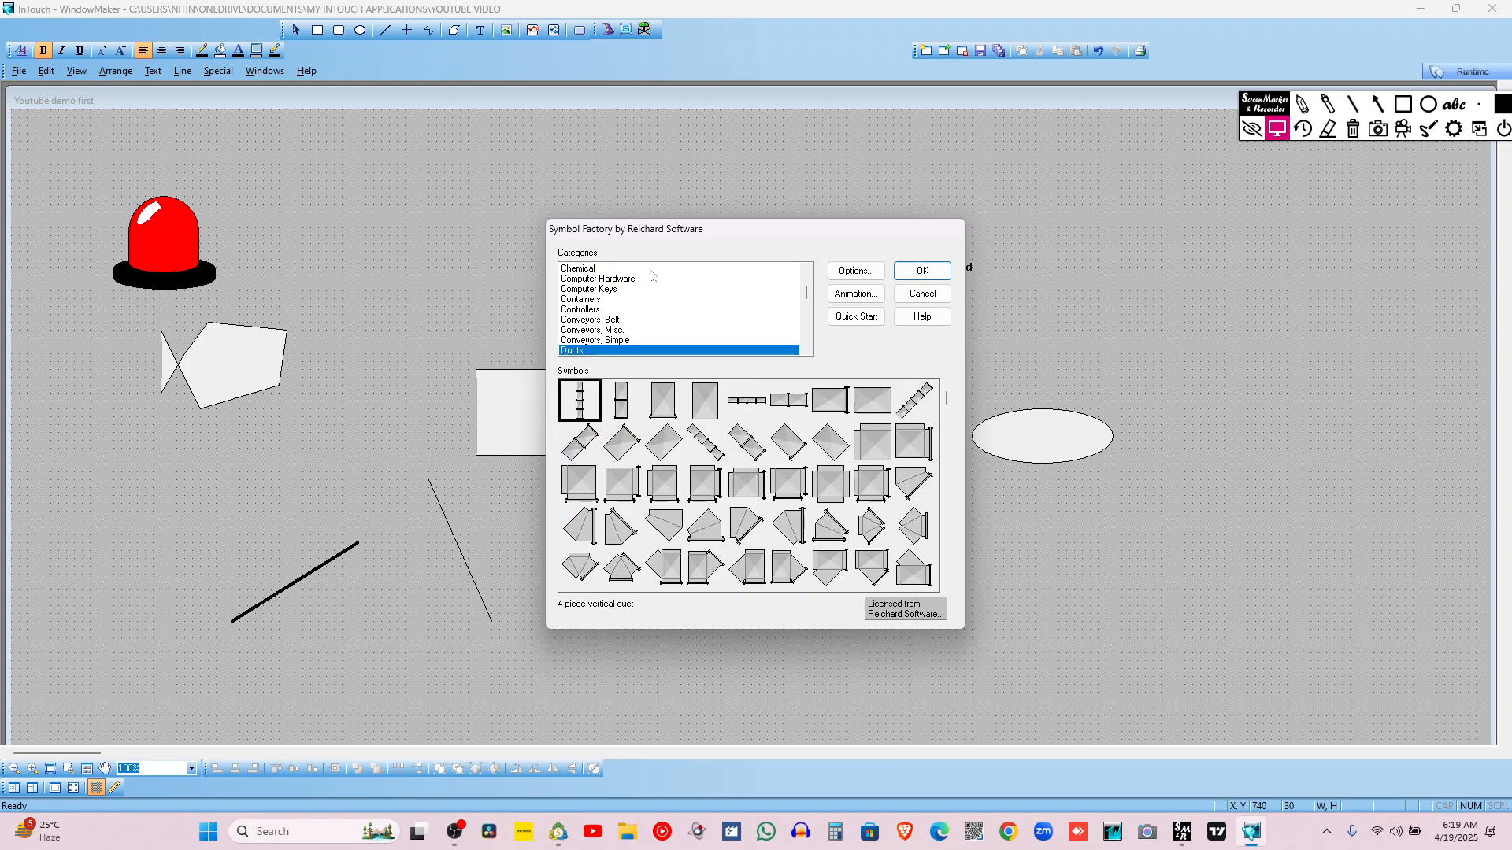
{"action": "key", "text": "Down"}
{"action": "key", "text": "Down"}
{"action": "key", "text": "Down"}
{"action": "key", "text": "Down"}
{"action": "key", "text": "Down"}
{"action": "key", "text": "Down"}
{"action": "key", "text": "Down"}
{"action": "key", "text": "Down"}
{"action": "key", "text": "Down"}
{"action": "key", "text": "Down"}
{"action": "key", "text": "Down"}
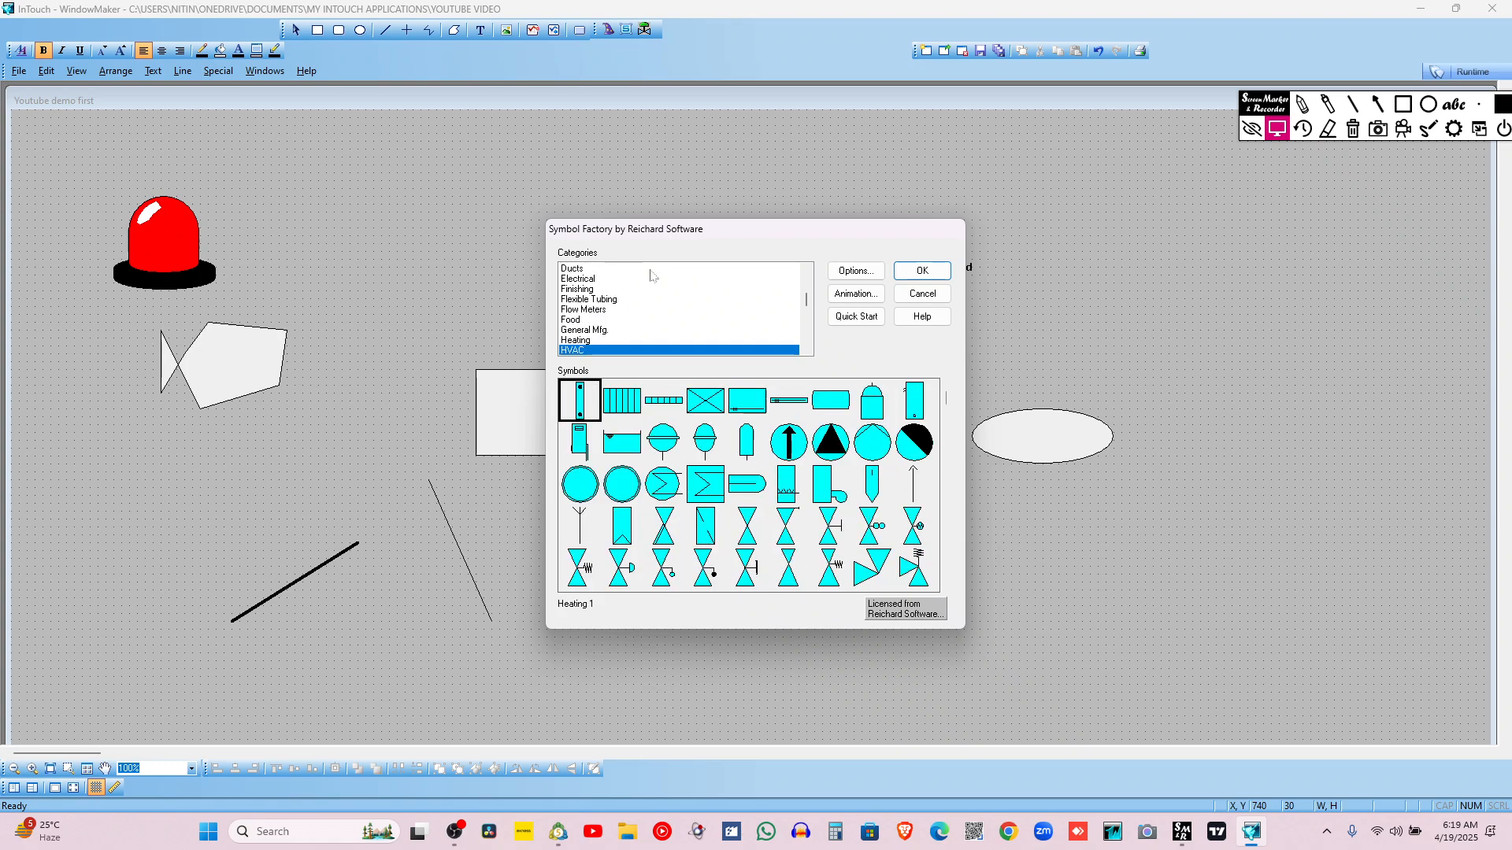
{"action": "key", "text": "Down"}
{"action": "key", "text": "Down"}
{"action": "key", "text": "Down"}
{"action": "key", "text": "Down"}
{"action": "key", "text": "Down"}
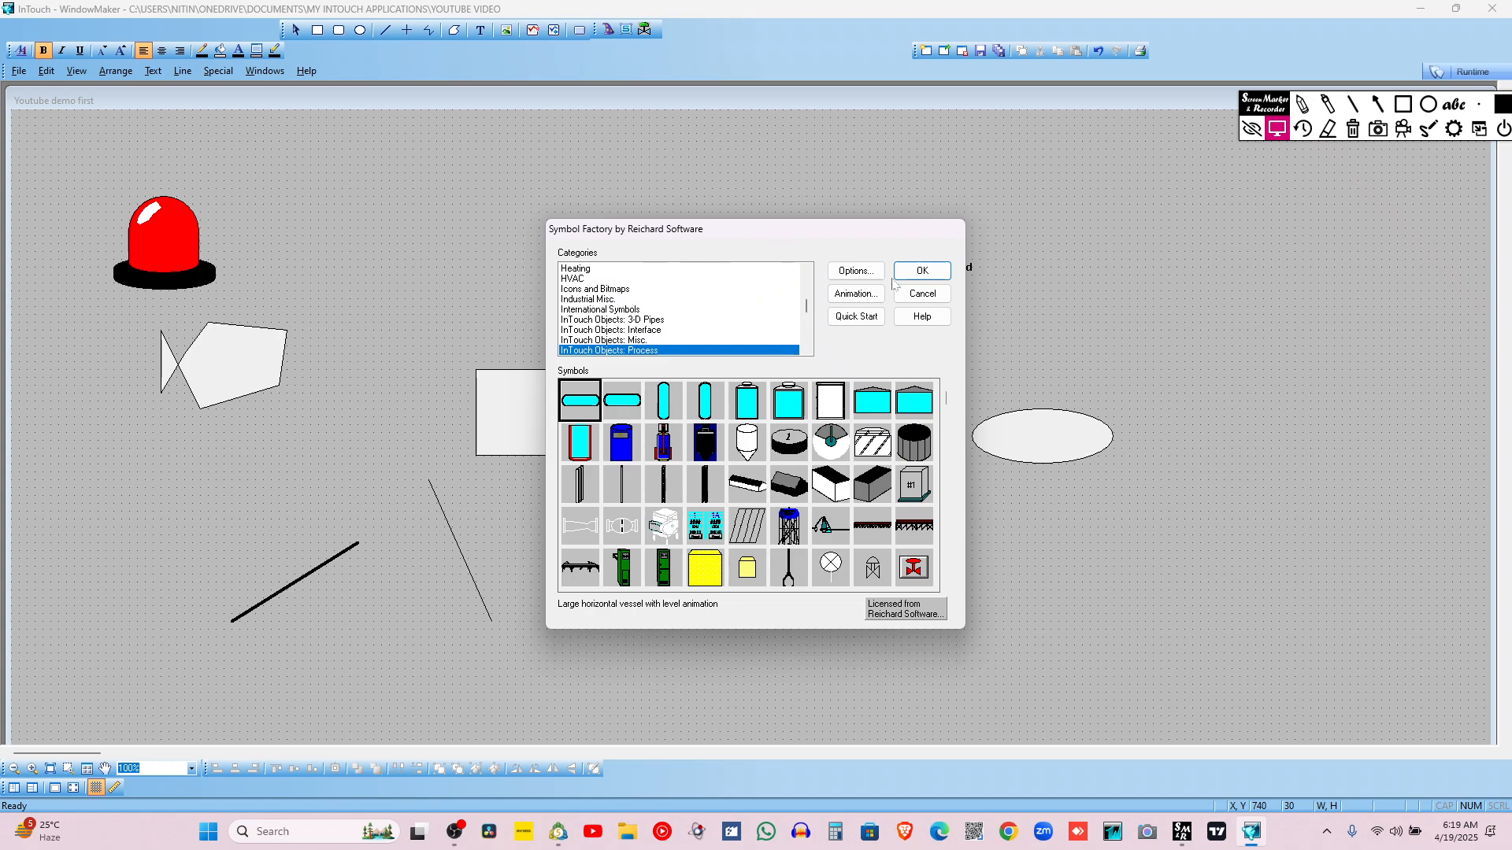
Insert the gripper claw symbol from InTouch Objects: Process, enlarge it to about 211 by 451, and place it beyond the ellipse
{"action": "double_click", "coordinate": [787, 568]}
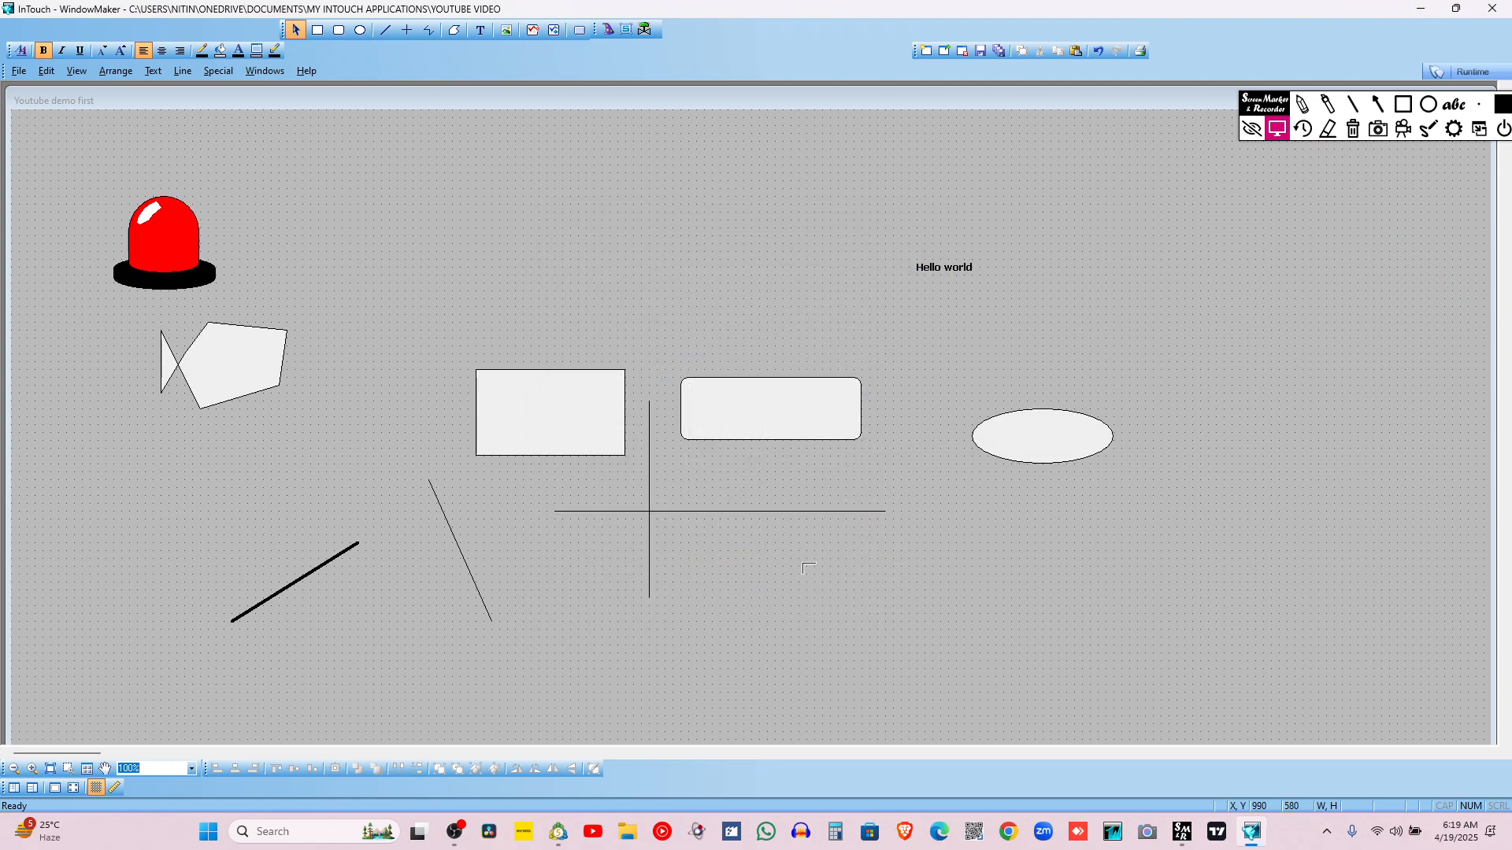
{"action": "left_click", "coordinate": [648, 227]}
{"action": "left_click_drag", "start_coordinate": [748, 485], "coordinate": [815, 585]}
{"action": "left_click", "coordinate": [902, 555]}
{"action": "left_click_drag", "start_coordinate": [733, 408], "coordinate": [1243, 377]}
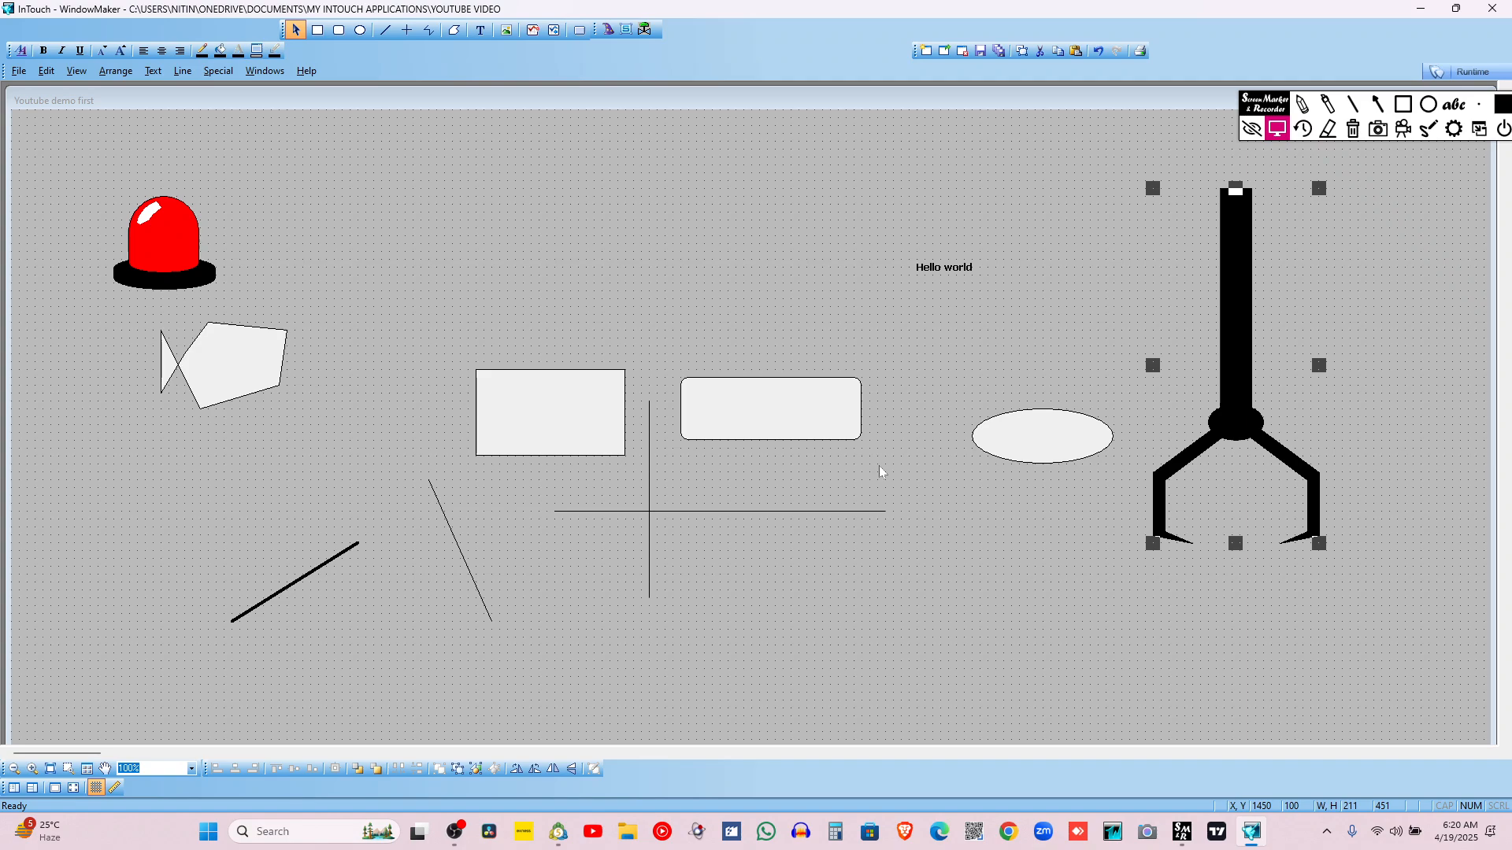
{"action": "left_click", "coordinate": [780, 180]}
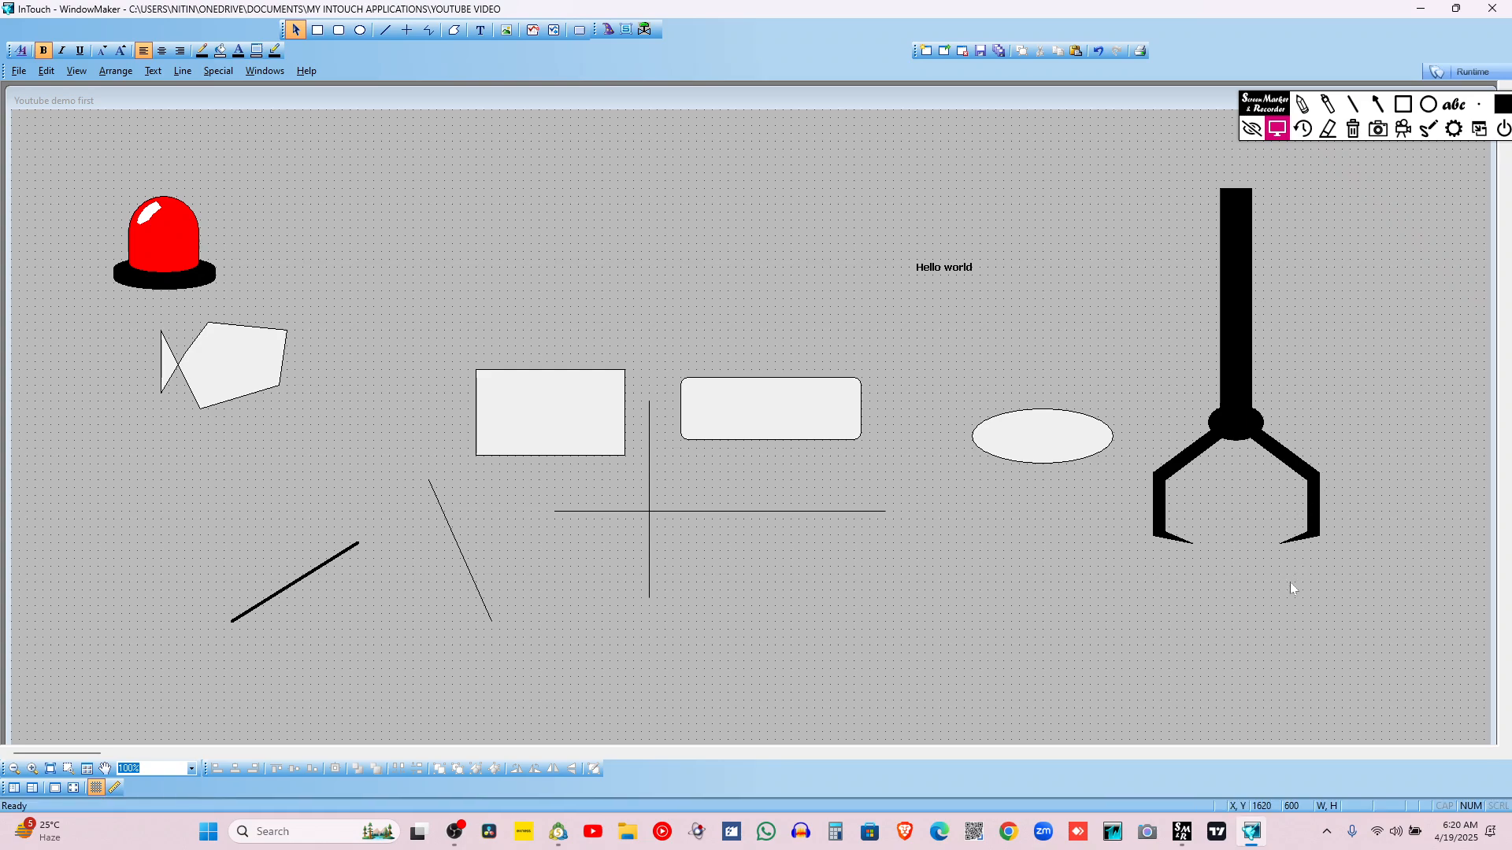
Select every object in the window and delete them all
{"action": "left_click_drag", "start_coordinate": [1423, 654], "coordinate": [74, 175]}
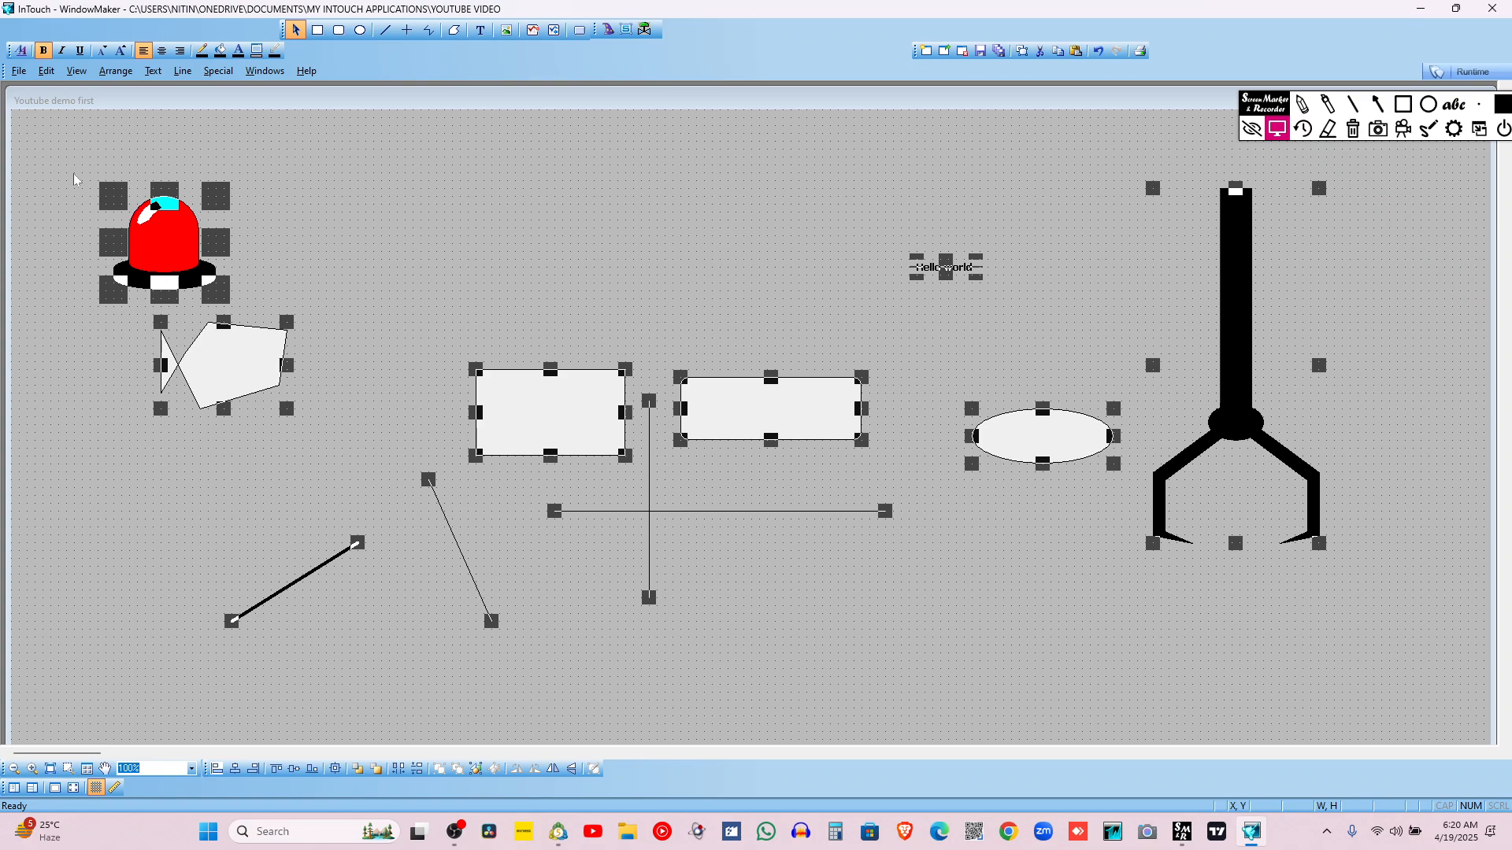
{"action": "key", "text": "Delete"}
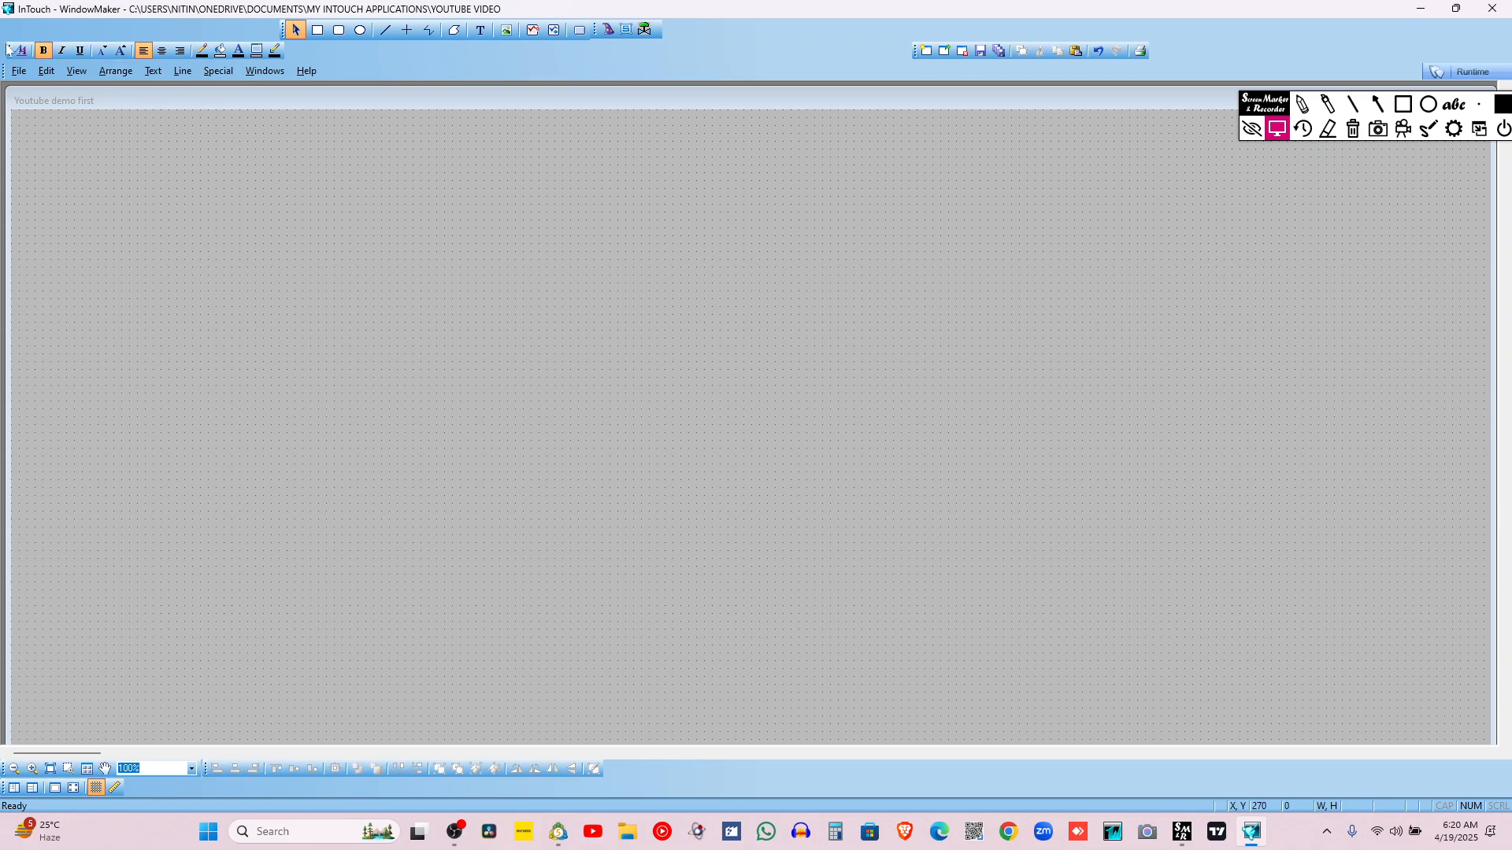
Dock the Format toolbar on the same row as the Drawing toolbar and move the General toolbar below the menu bar
{"action": "left_click_drag", "start_coordinate": [8, 48], "coordinate": [7, 30]}
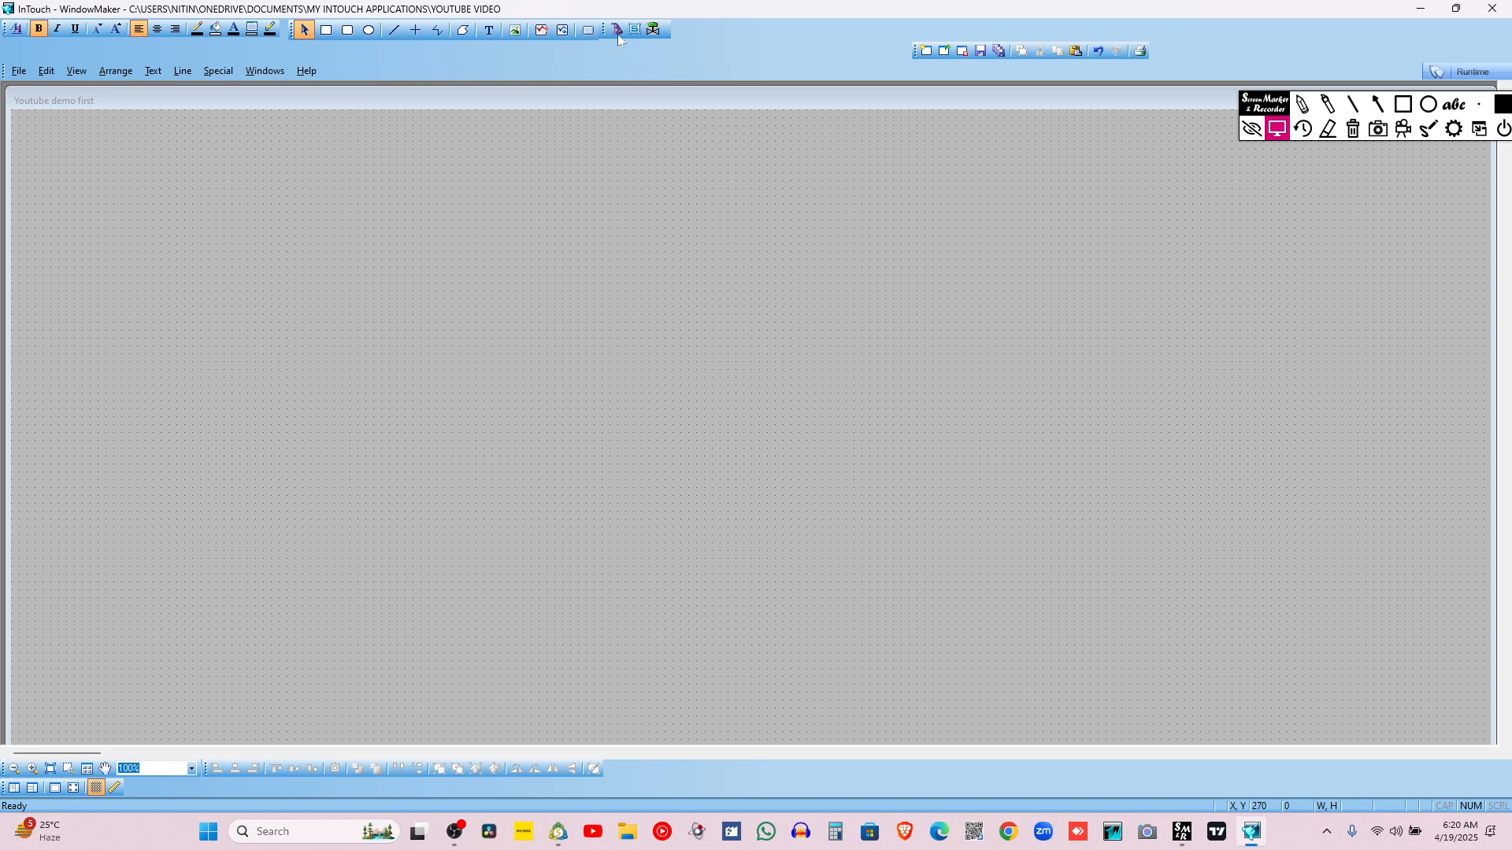
{"action": "mouse_move", "coordinate": [916, 57]}
{"action": "left_mouse_down"}
{"action": "mouse_move", "coordinate": [691, 35]}
{"action": "mouse_move", "coordinate": [675, 36]}
{"action": "mouse_move", "coordinate": [669, 75]}
{"action": "left_mouse_up"}
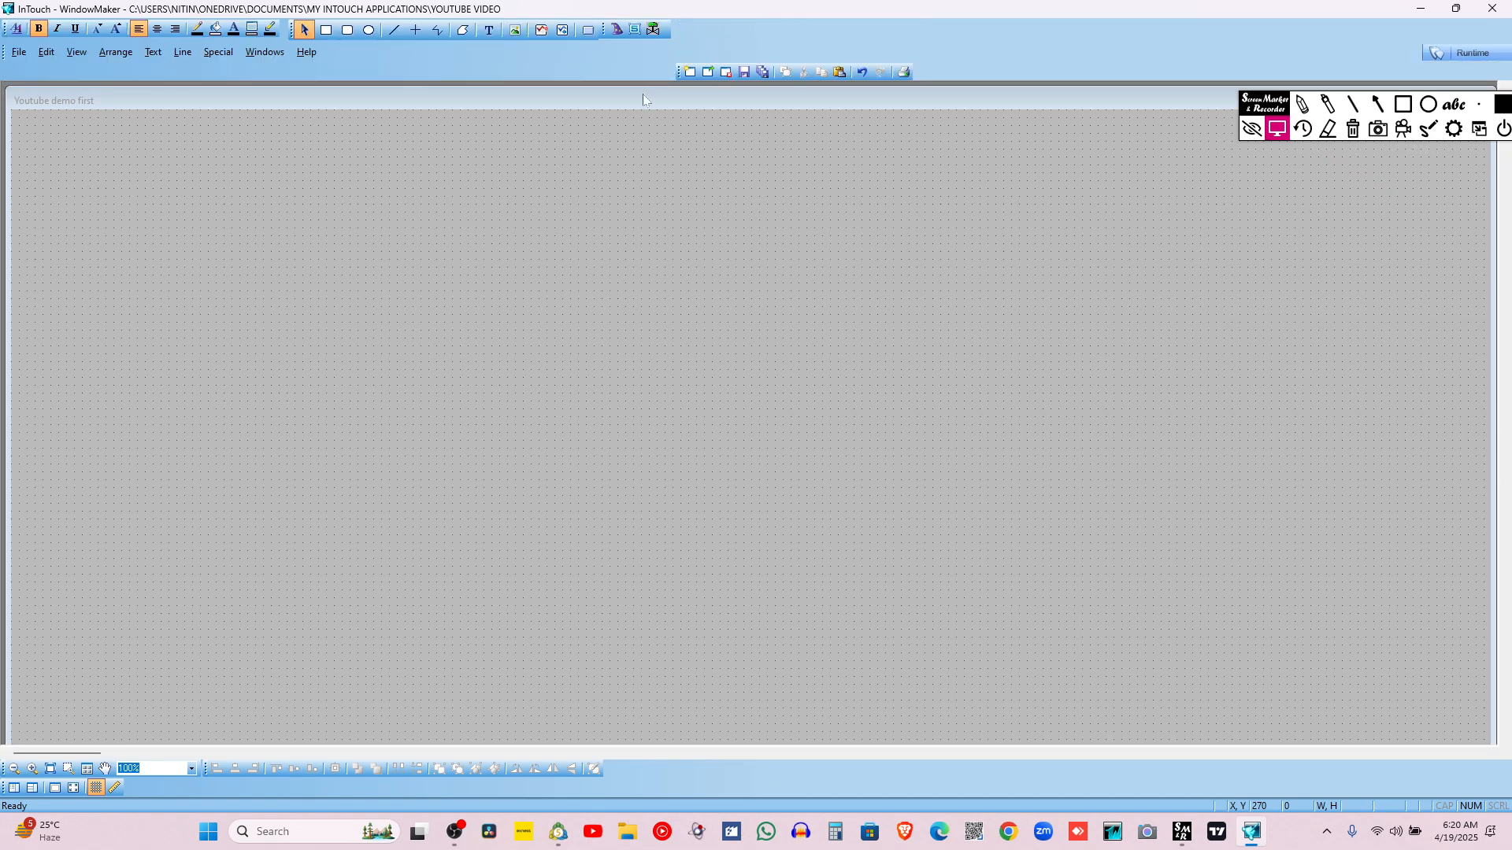
Add the text "Hello world" in the upper middle of the window and stretch it to about 660 by 224
{"action": "left_click", "coordinate": [491, 31]}
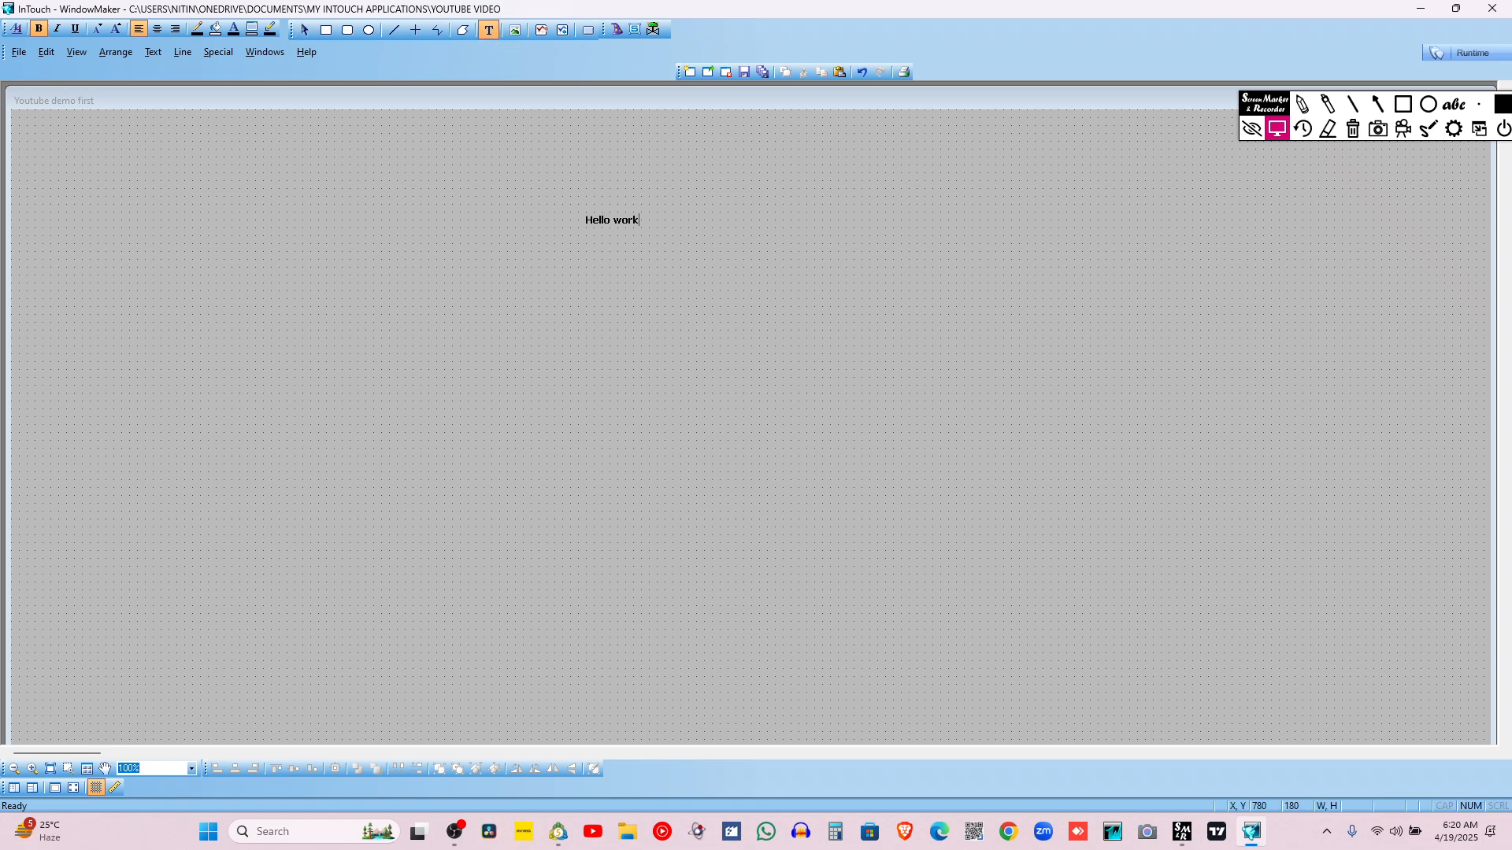
{"action": "left_click", "coordinate": [570, 312]}
{"action": "left_click", "coordinate": [616, 222]}
{"action": "left_click_drag", "start_coordinate": [643, 226], "coordinate": [820, 395]}
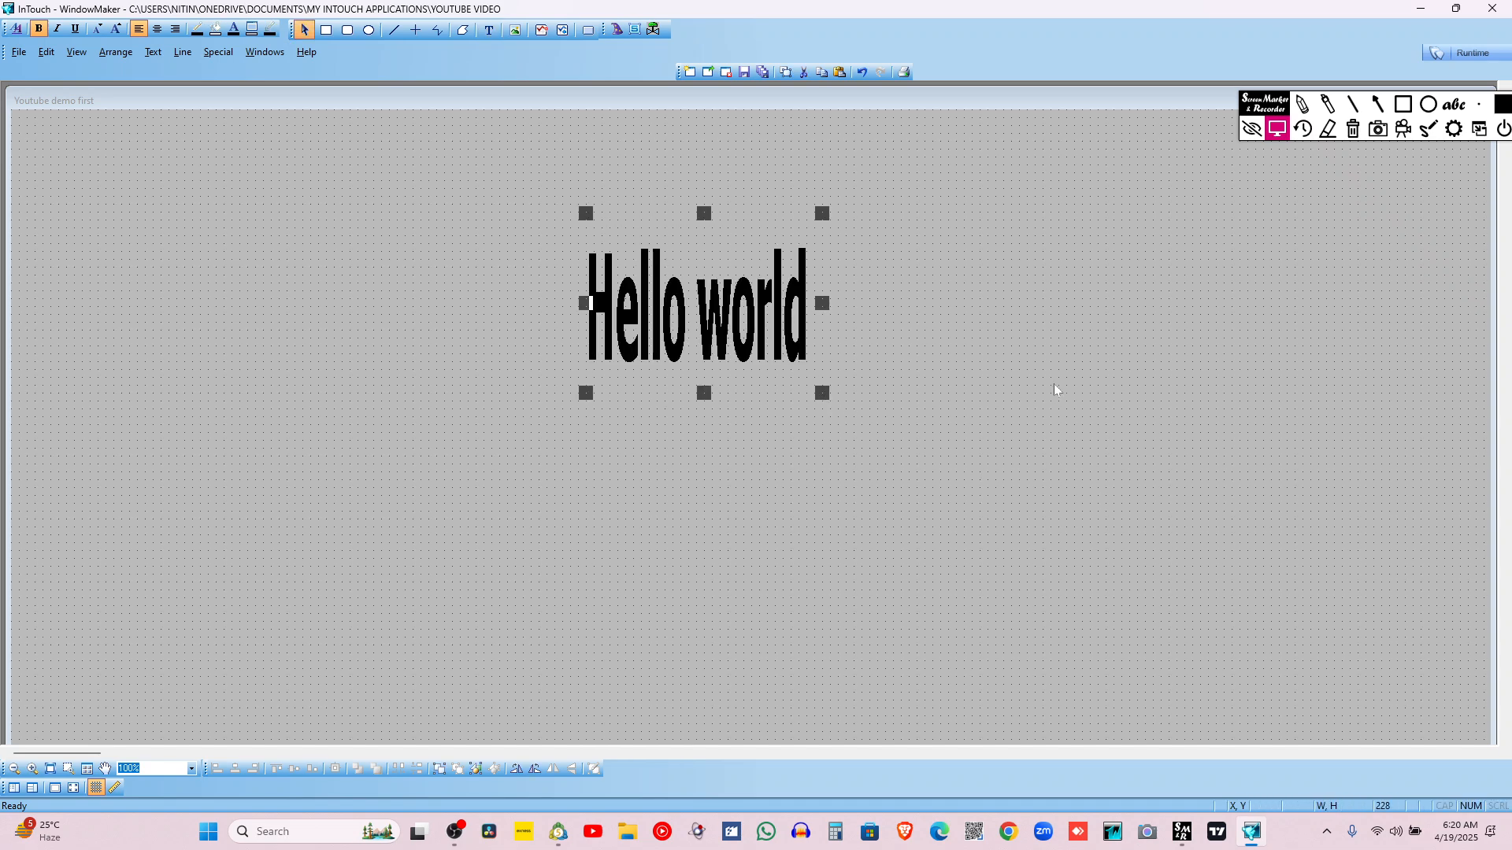
{"action": "left_click", "coordinate": [1054, 387]}
{"action": "left_click", "coordinate": [765, 294]}
{"action": "left_click_drag", "start_coordinate": [823, 304], "coordinate": [1106, 304]}
{"action": "left_click", "coordinate": [752, 456]}
{"action": "left_click", "coordinate": [909, 331]}
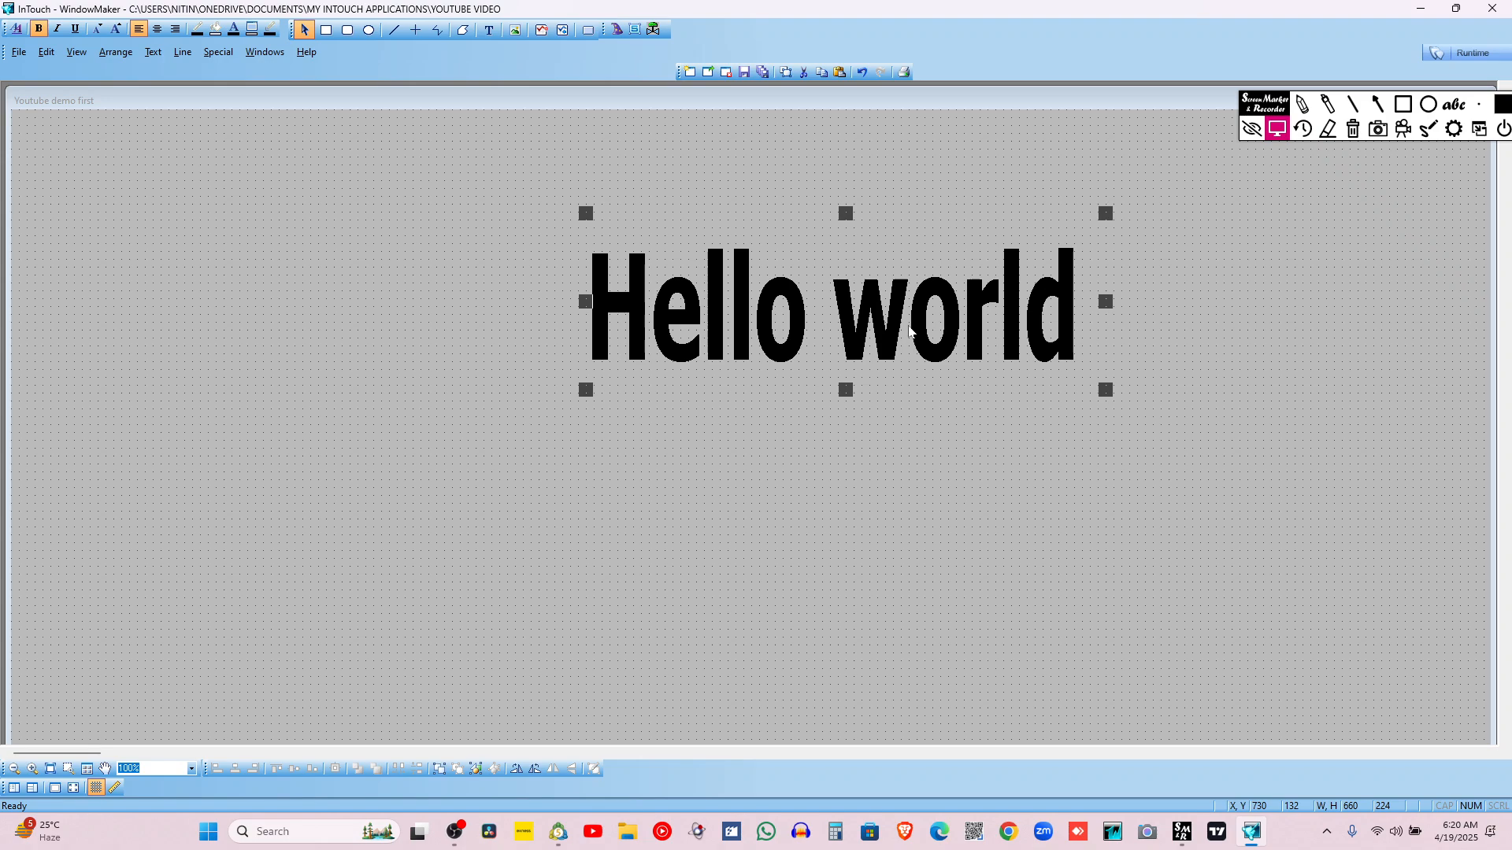
{"action": "double_click", "coordinate": [910, 330]}
{"action": "left_click", "coordinate": [903, 355]}
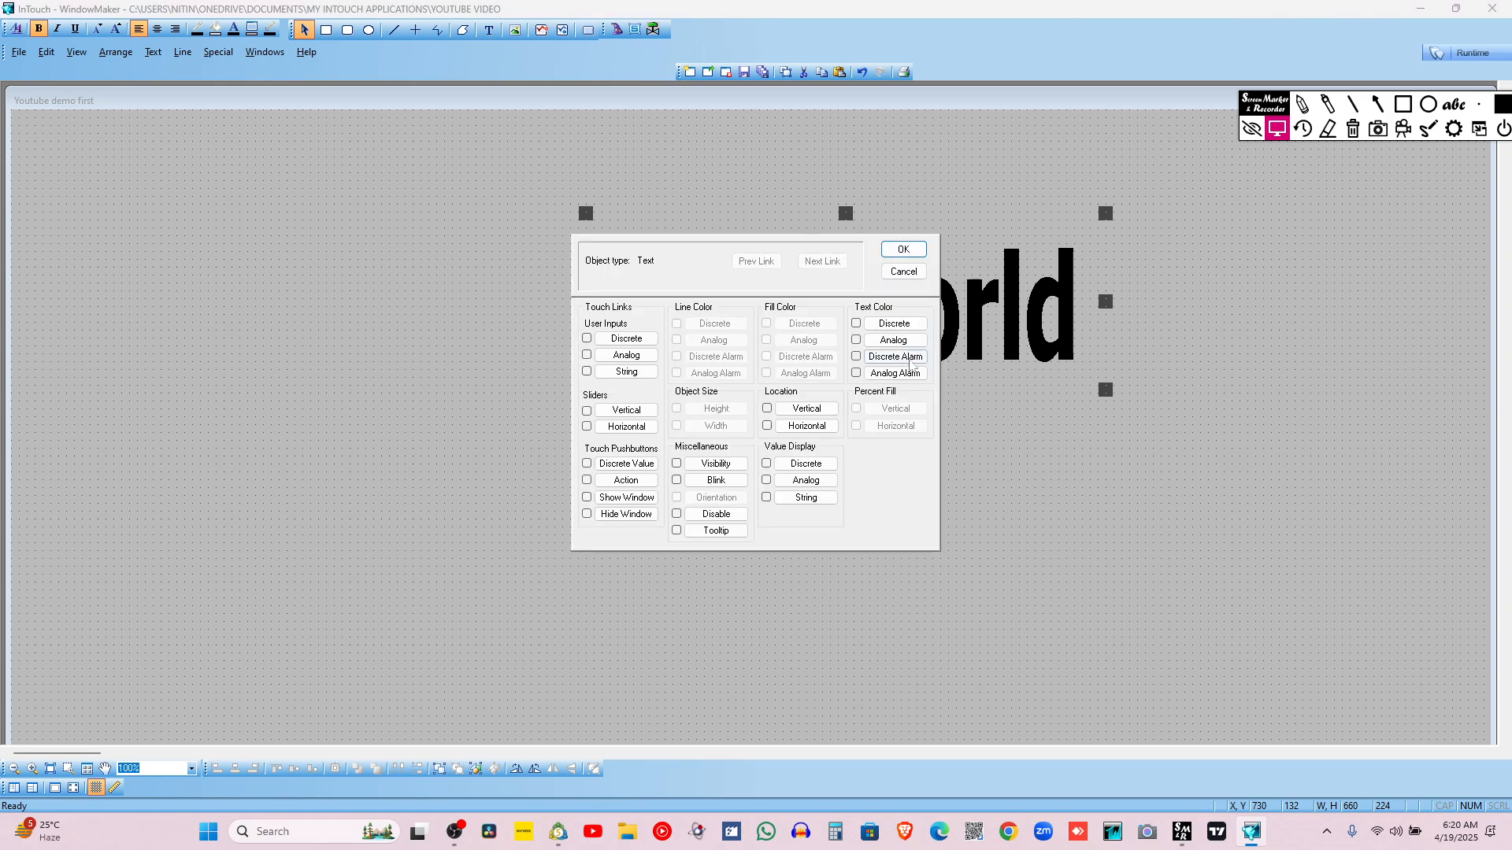
{"action": "left_click", "coordinate": [902, 272]}
Use Substitute Strings to replace the "Hello world" text with "New day"
{"action": "right_click", "coordinate": [673, 303]}
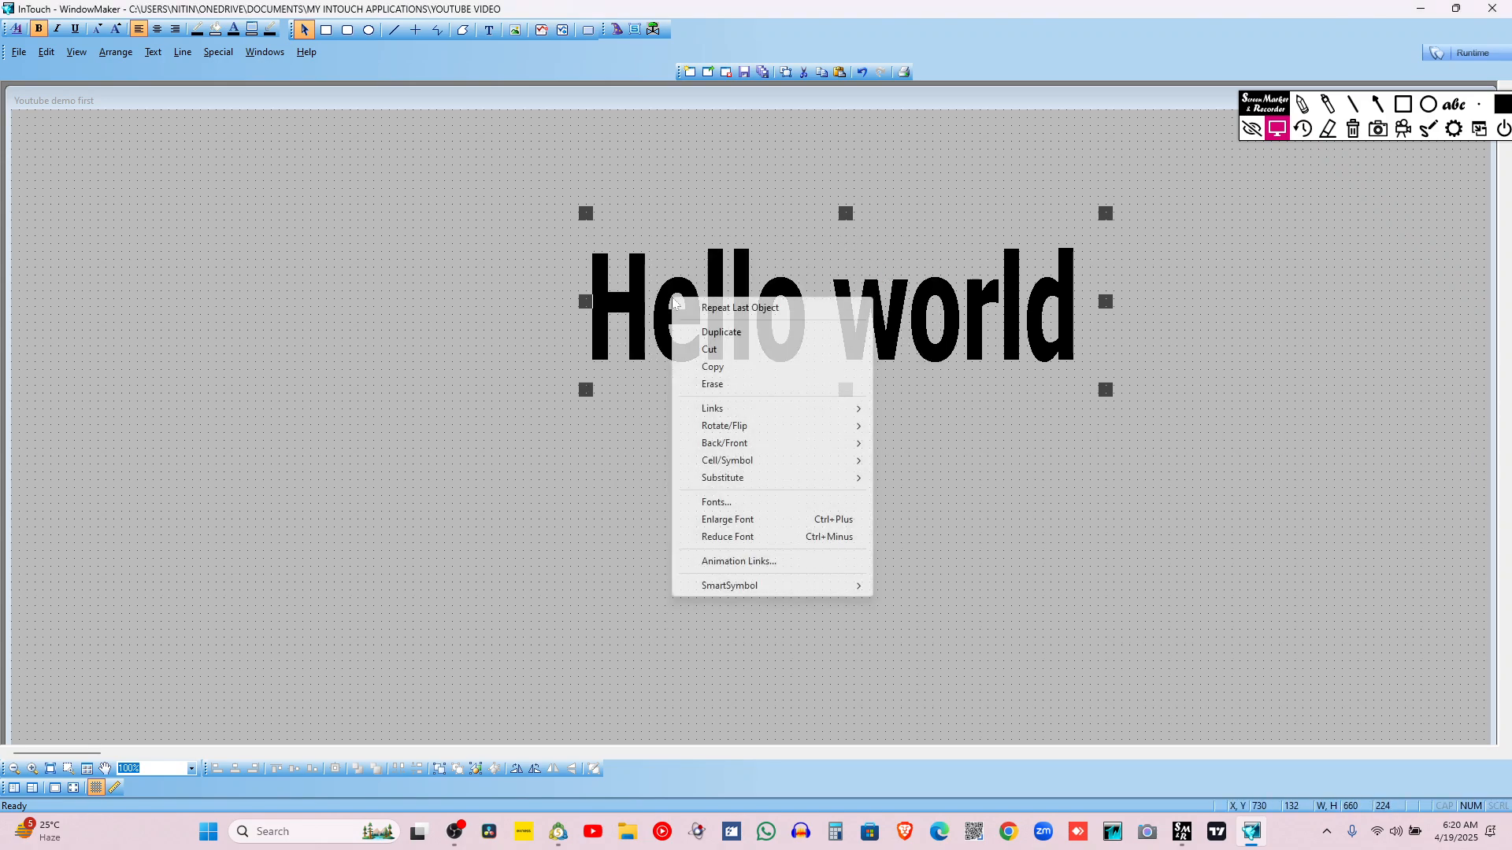
{"action": "mouse_move", "coordinate": [750, 486]}
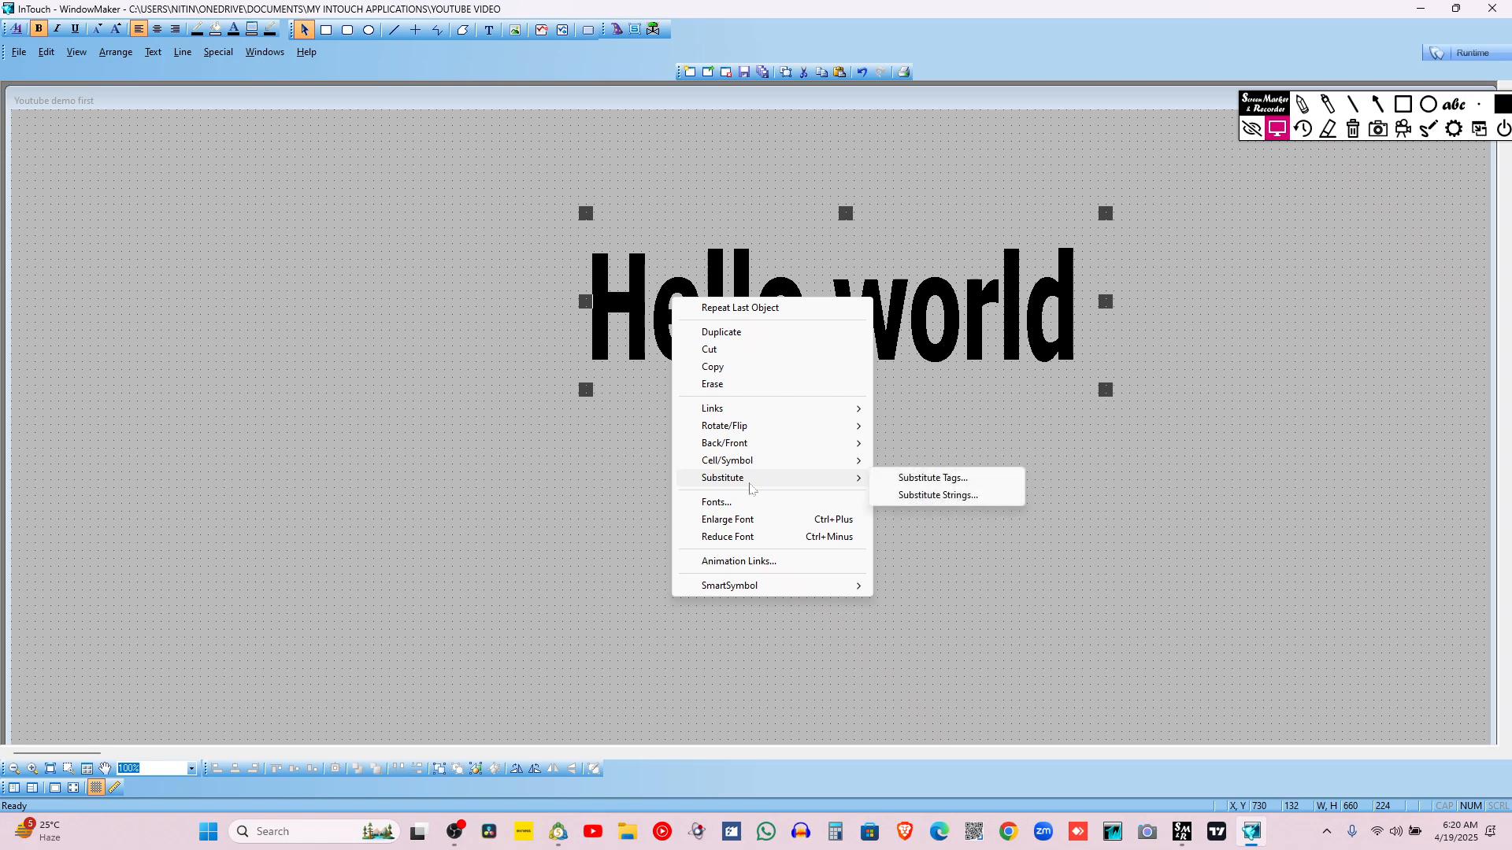
{"action": "left_click", "coordinate": [912, 498]}
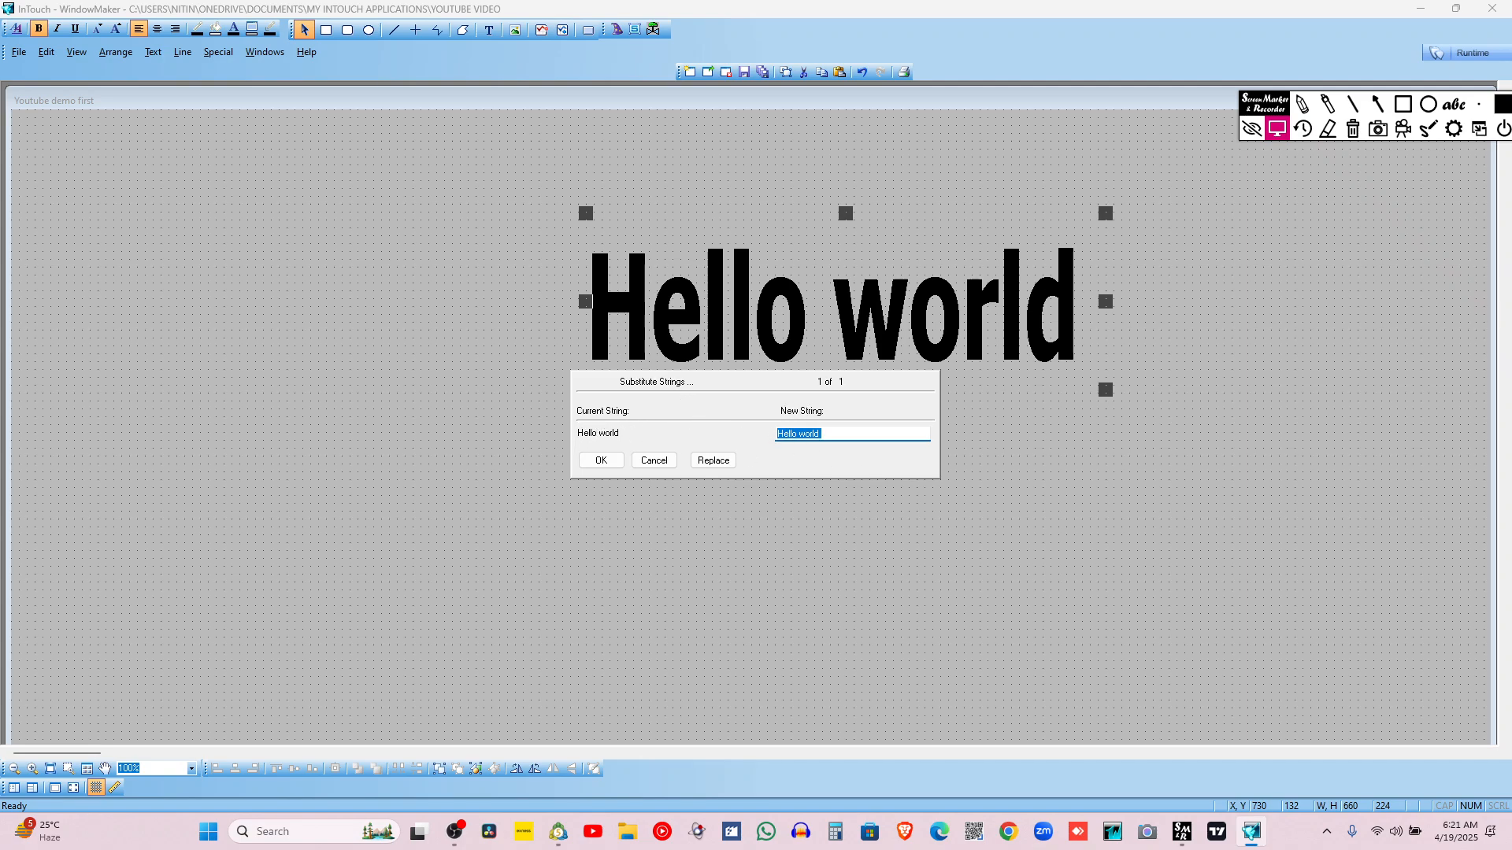
{"action": "key", "text": "BackSpace"}
{"action": "key", "text": "Return"}
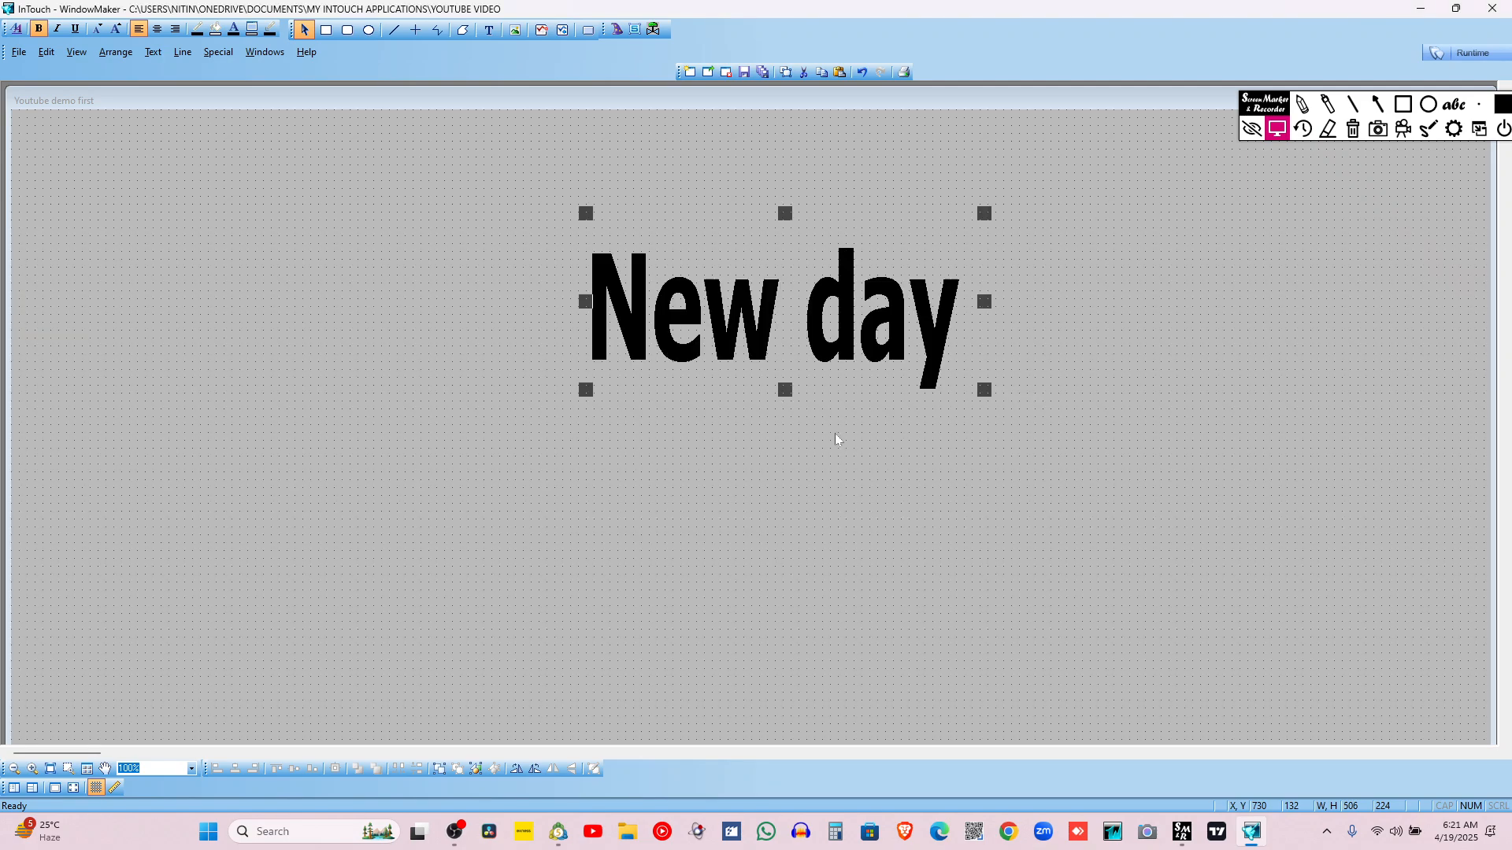
Reopen Substitute Strings for the "New day" text to review its string fields, and close the dialog
{"action": "right_click", "coordinate": [713, 345]}
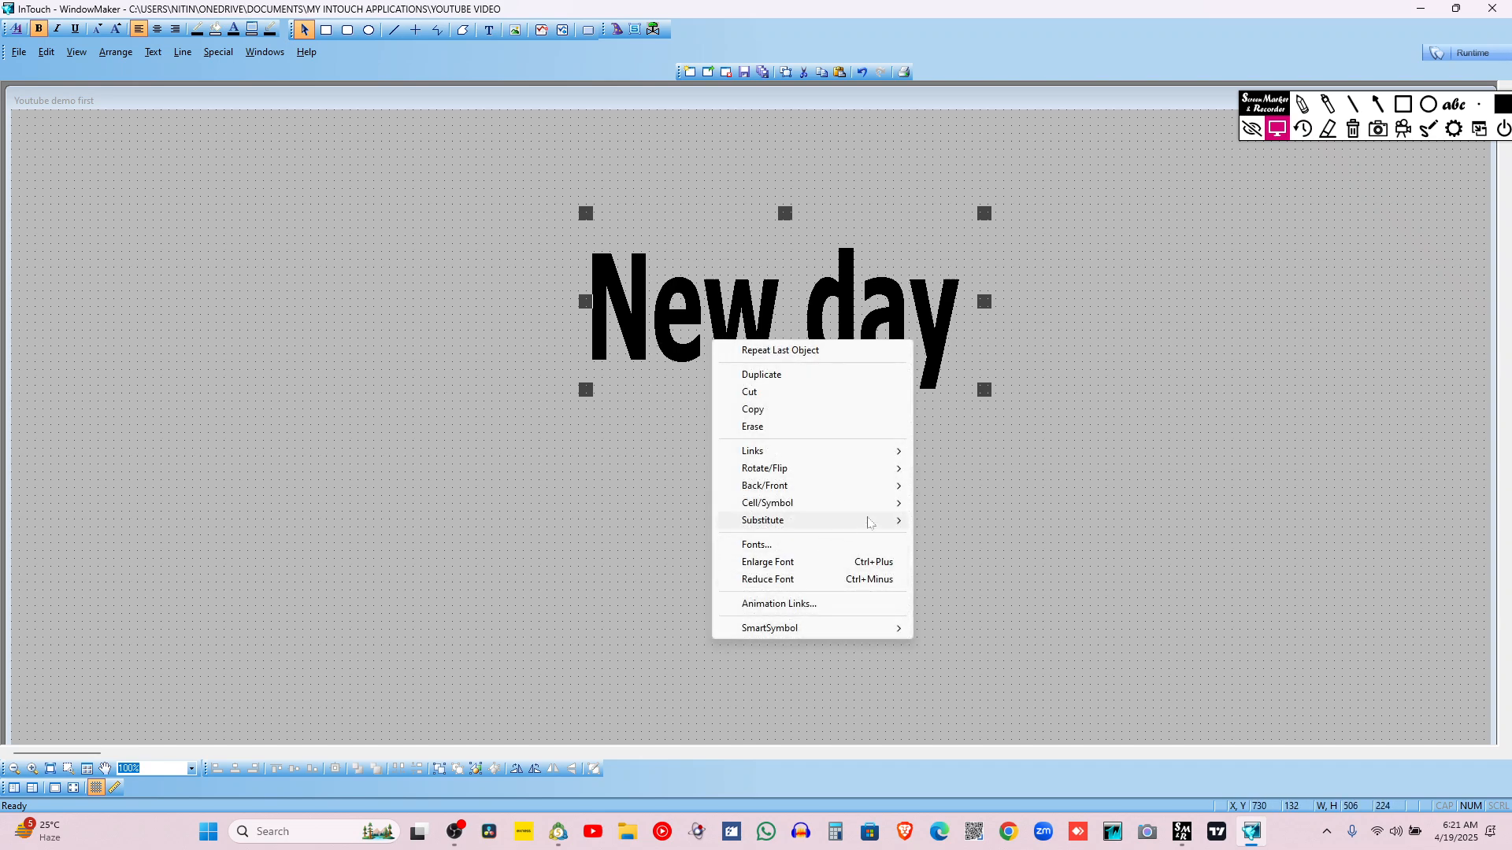
{"action": "mouse_move", "coordinate": [870, 521]}
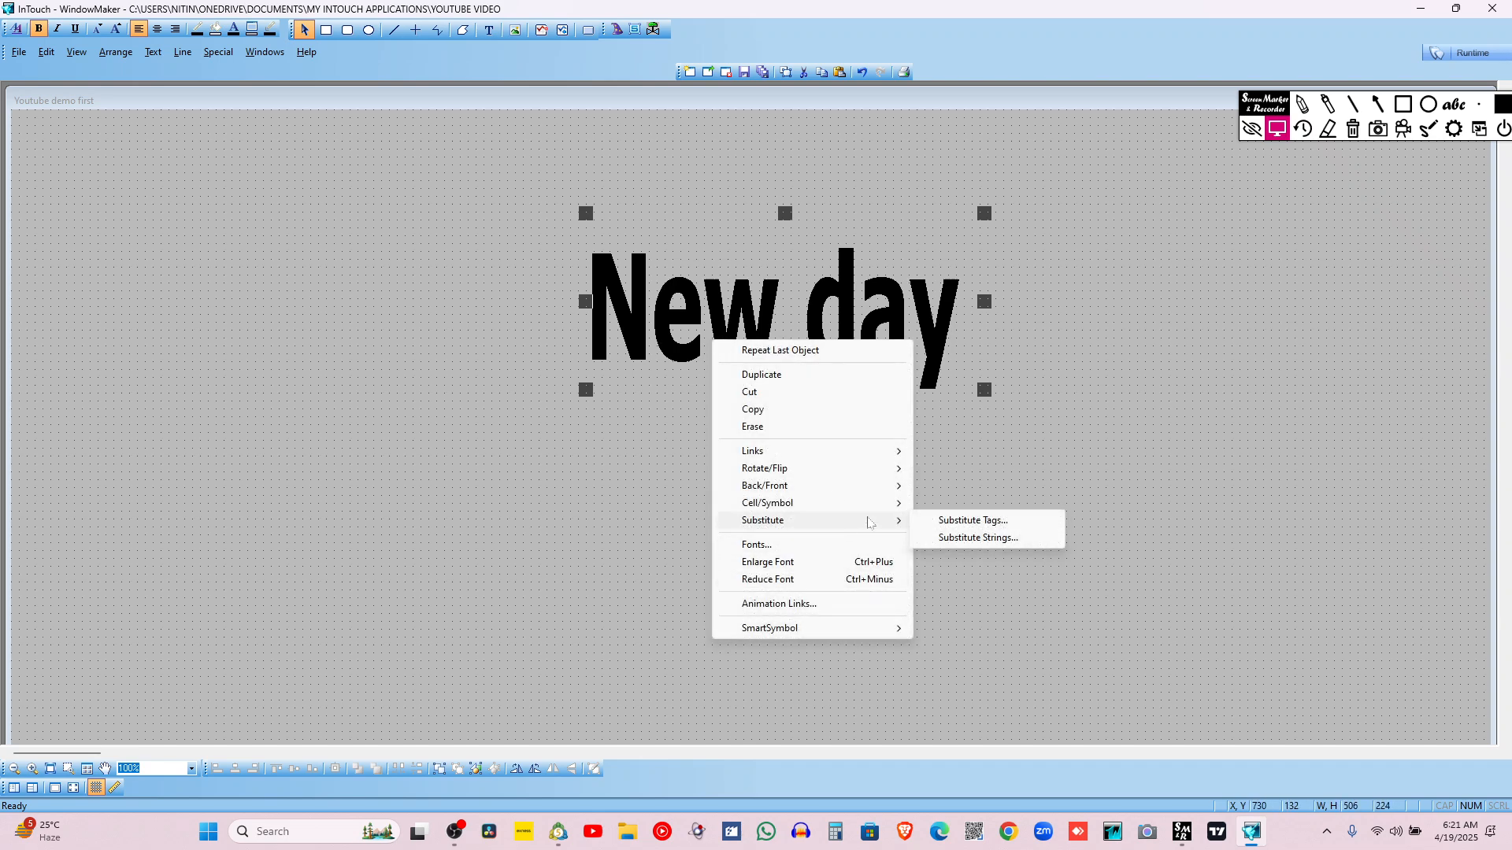
{"action": "left_click", "coordinate": [981, 541]}
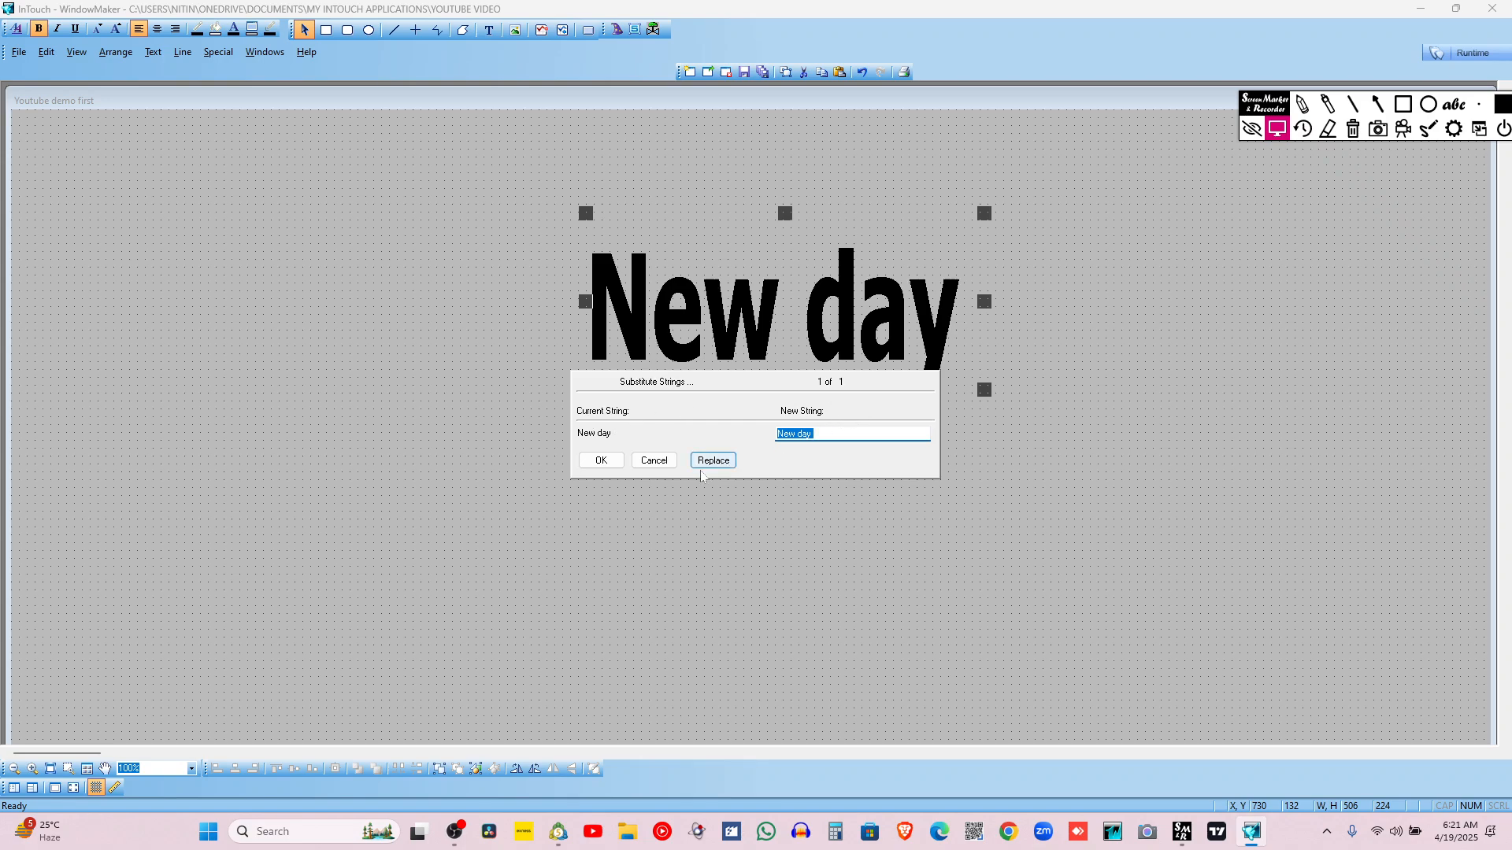
{"action": "left_click", "coordinate": [602, 462]}
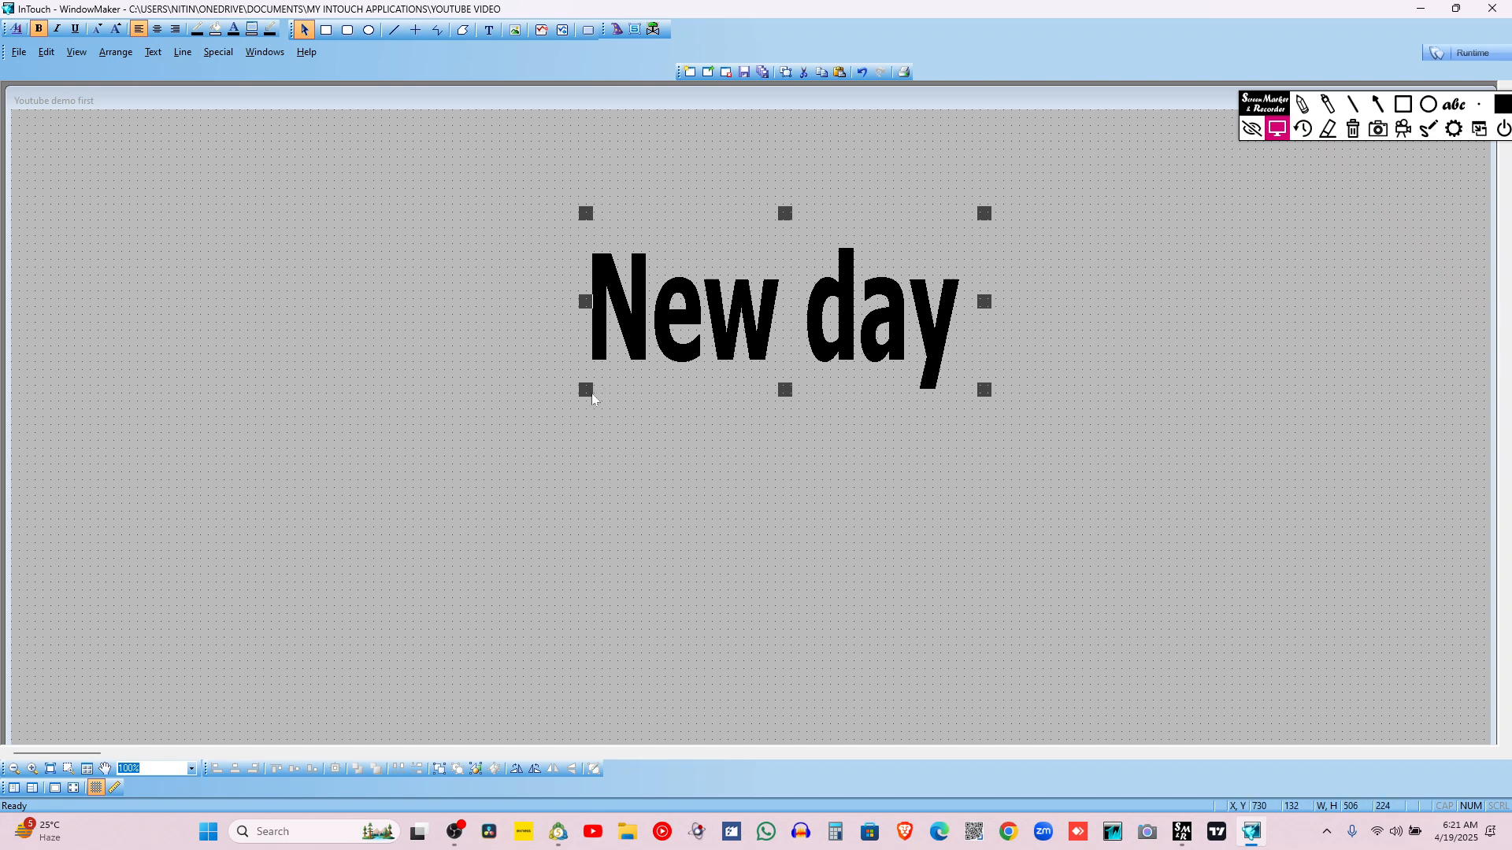
Duplicate the "New day" text and move the copy below and to the left of the original, at about X 230, Y 330
{"action": "right_click", "coordinate": [703, 339]}
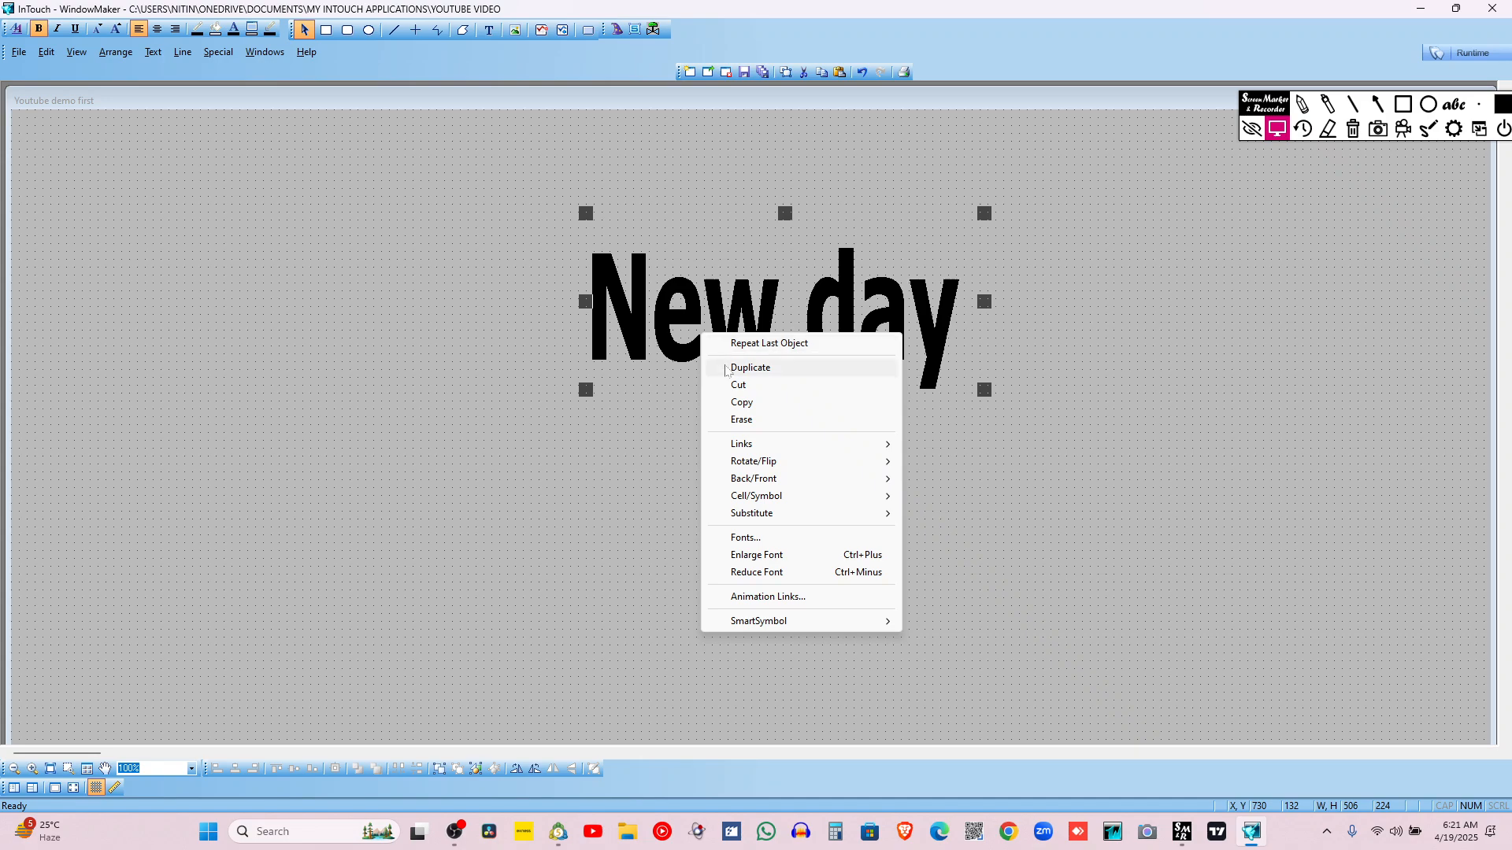
{"action": "left_click", "coordinate": [725, 367]}
{"action": "left_click_drag", "start_coordinate": [793, 346], "coordinate": [384, 486]}
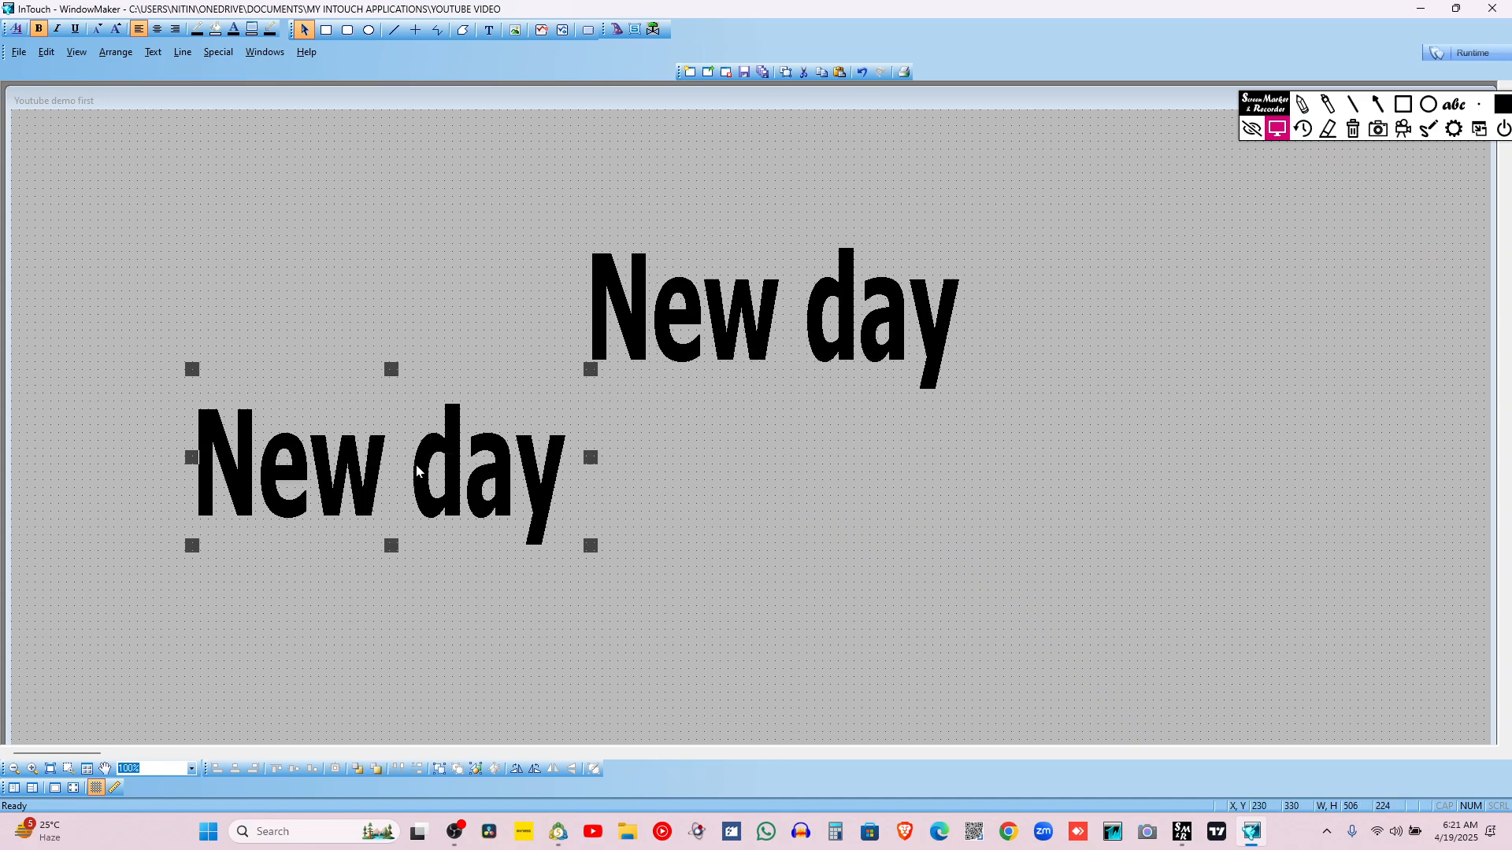
Examine the Rotate/Flip and Cell/Symbol options of the original "New day" text, dismiss them and select the duplicate
{"action": "right_click", "coordinate": [644, 341]}
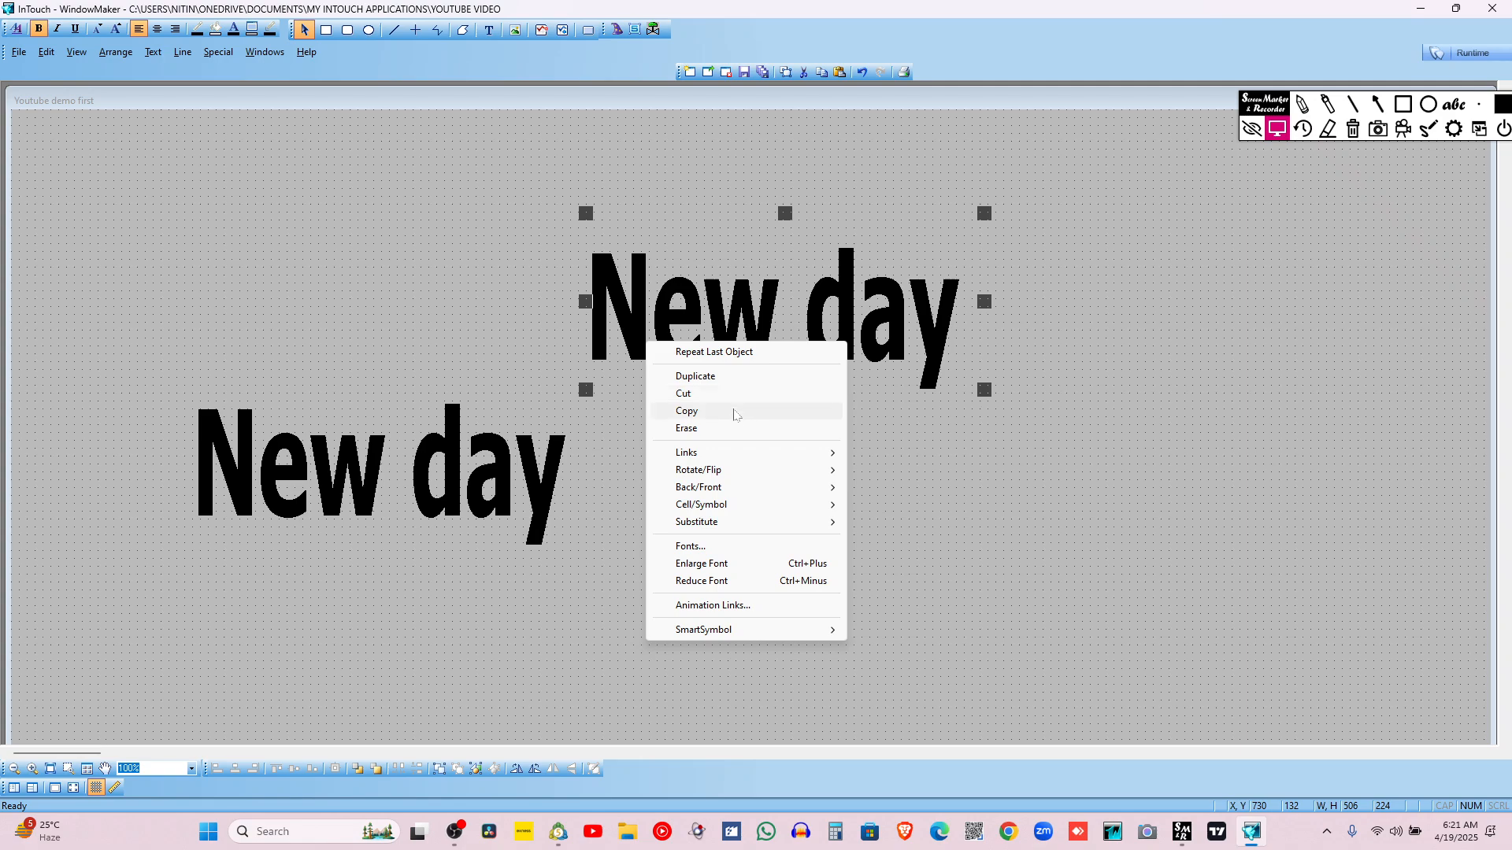
{"action": "mouse_move", "coordinate": [744, 473]}
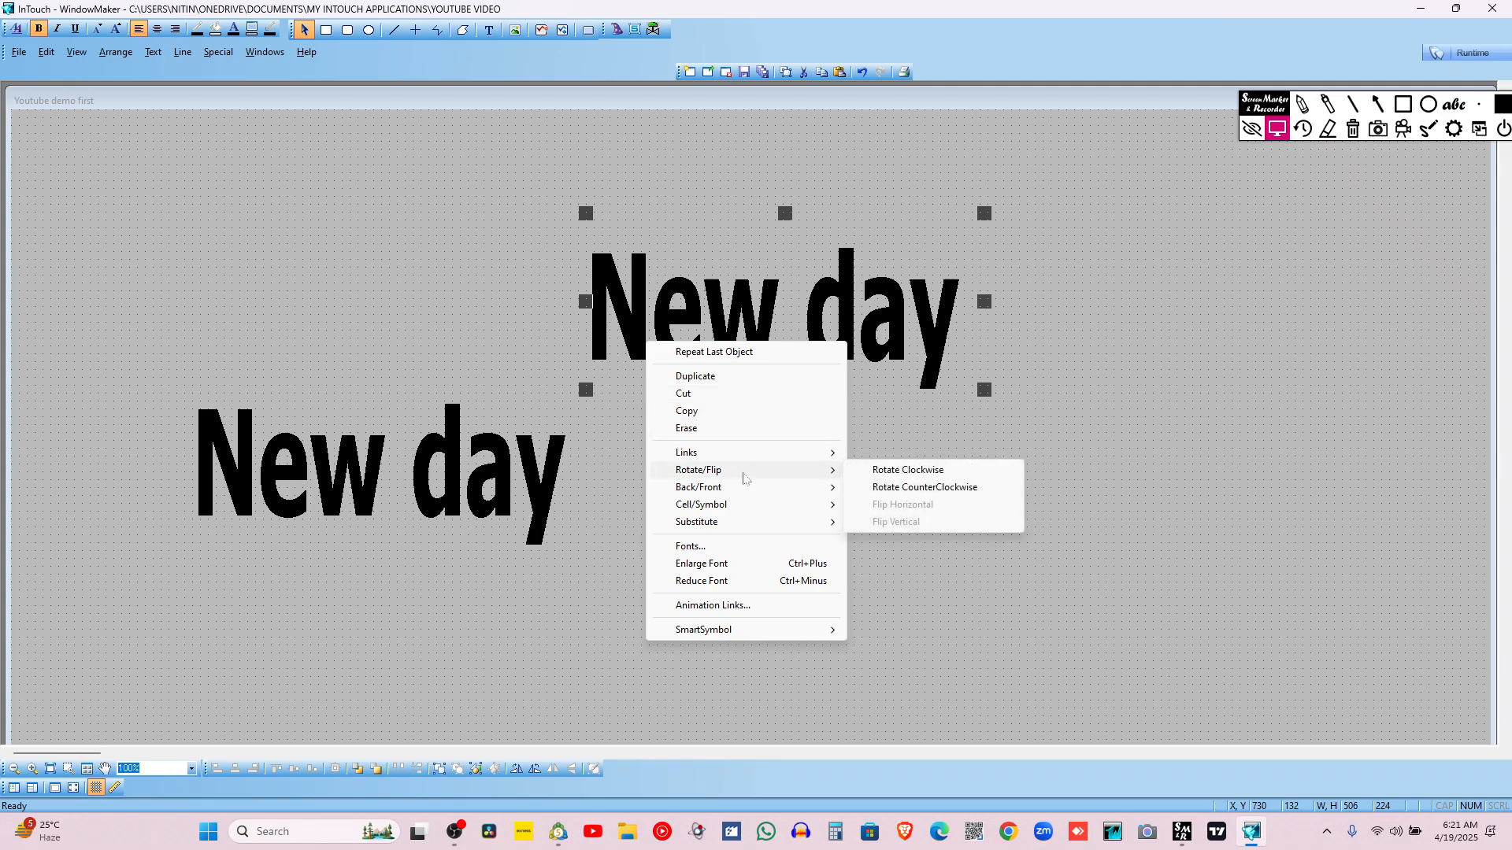
{"action": "mouse_move", "coordinate": [735, 510]}
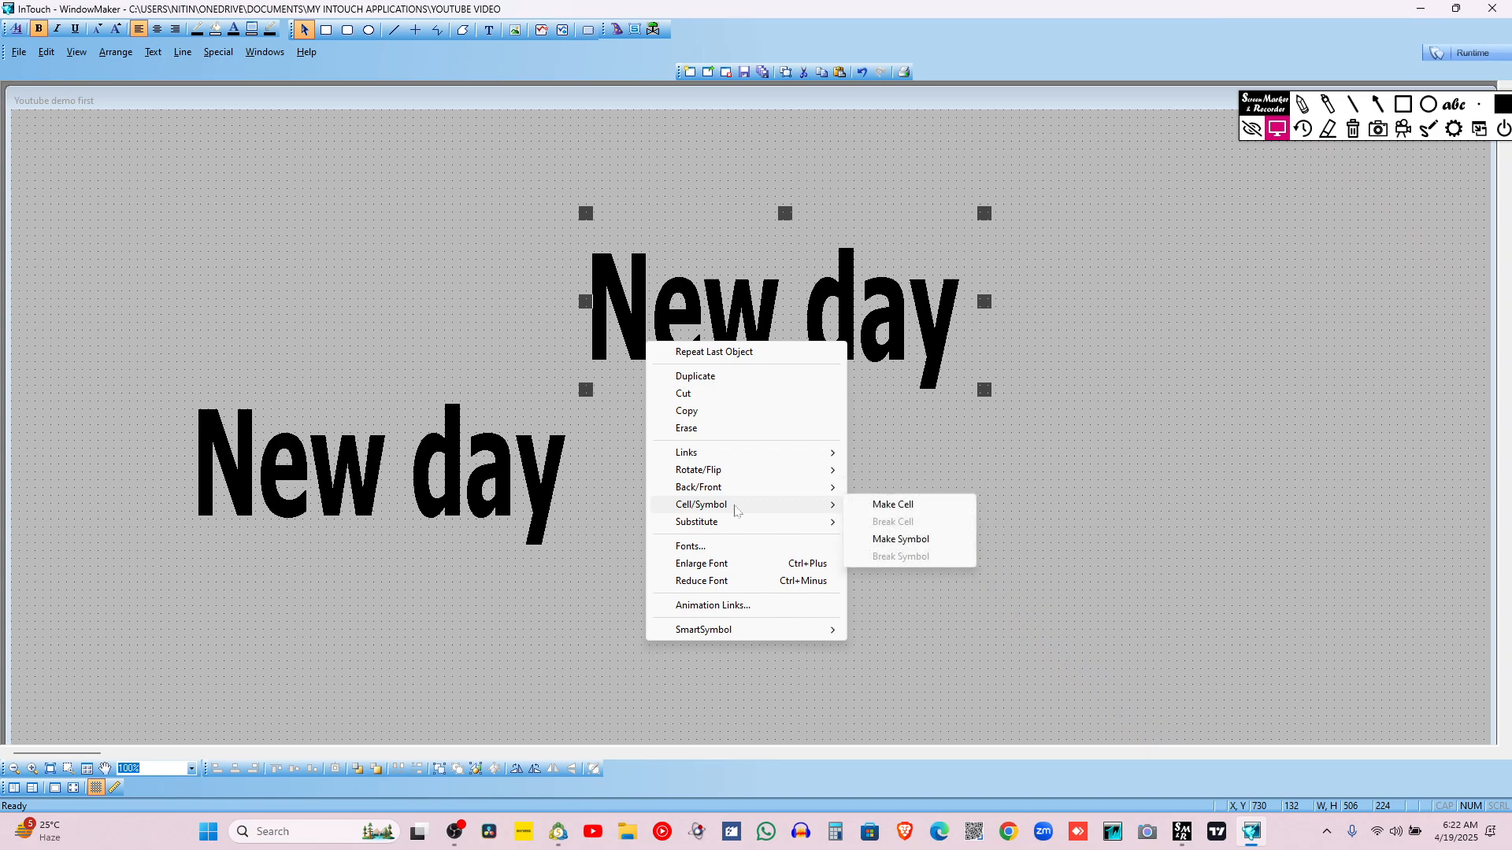
{"action": "left_click", "coordinate": [631, 544]}
{"action": "left_click", "coordinate": [403, 462]}
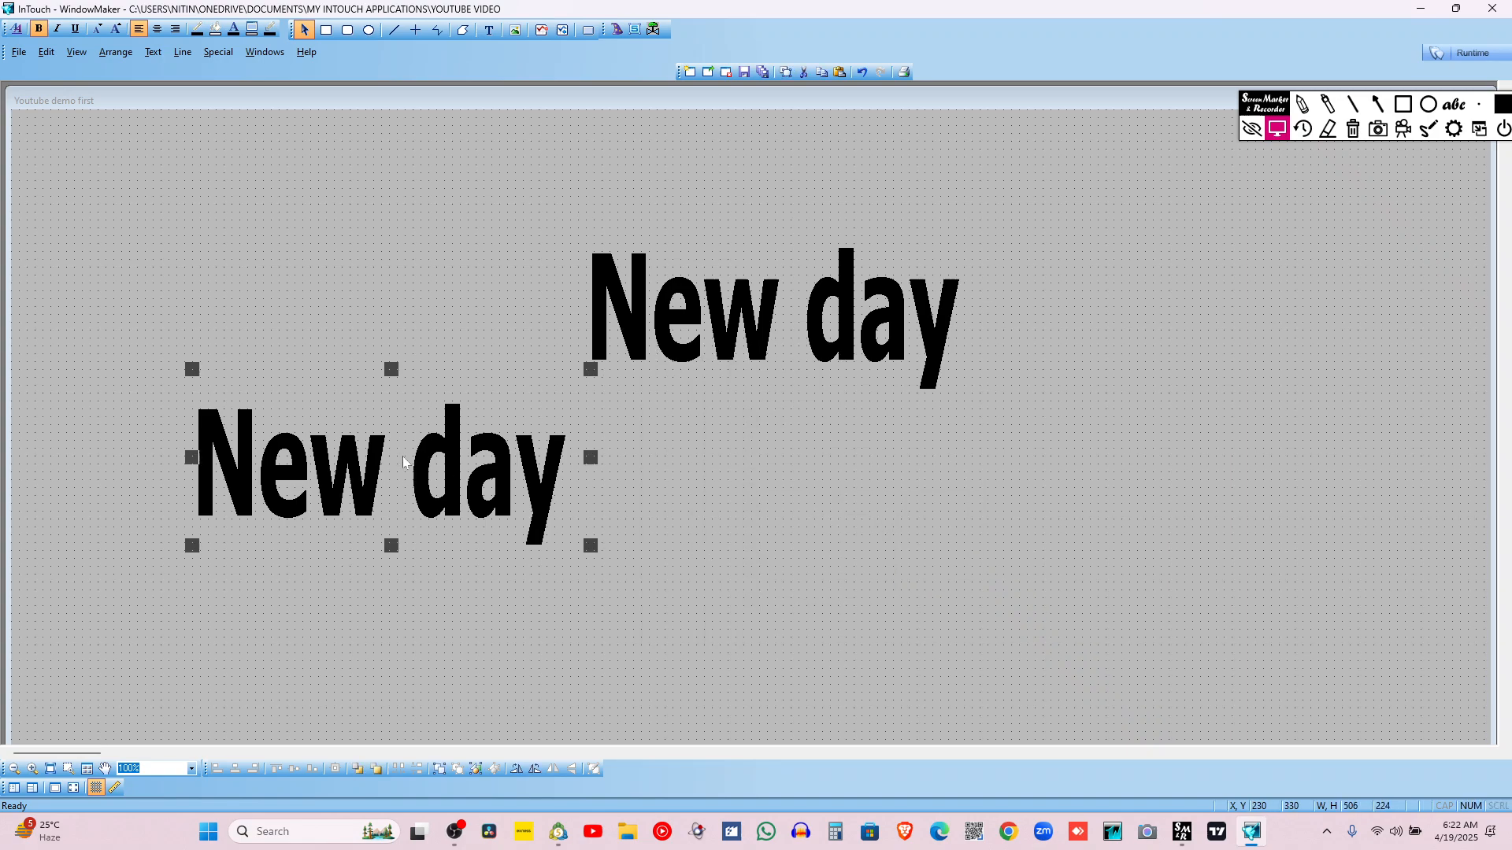
Delete both "New day" text objects to clear the drawing window
{"action": "left_click", "coordinate": [659, 351]}
{"action": "left_click_drag", "start_coordinate": [677, 346], "coordinate": [727, 370]}
{"action": "left_click_drag", "start_coordinate": [1284, 583], "coordinate": [128, 247]}
{"action": "key", "text": "Delete"}
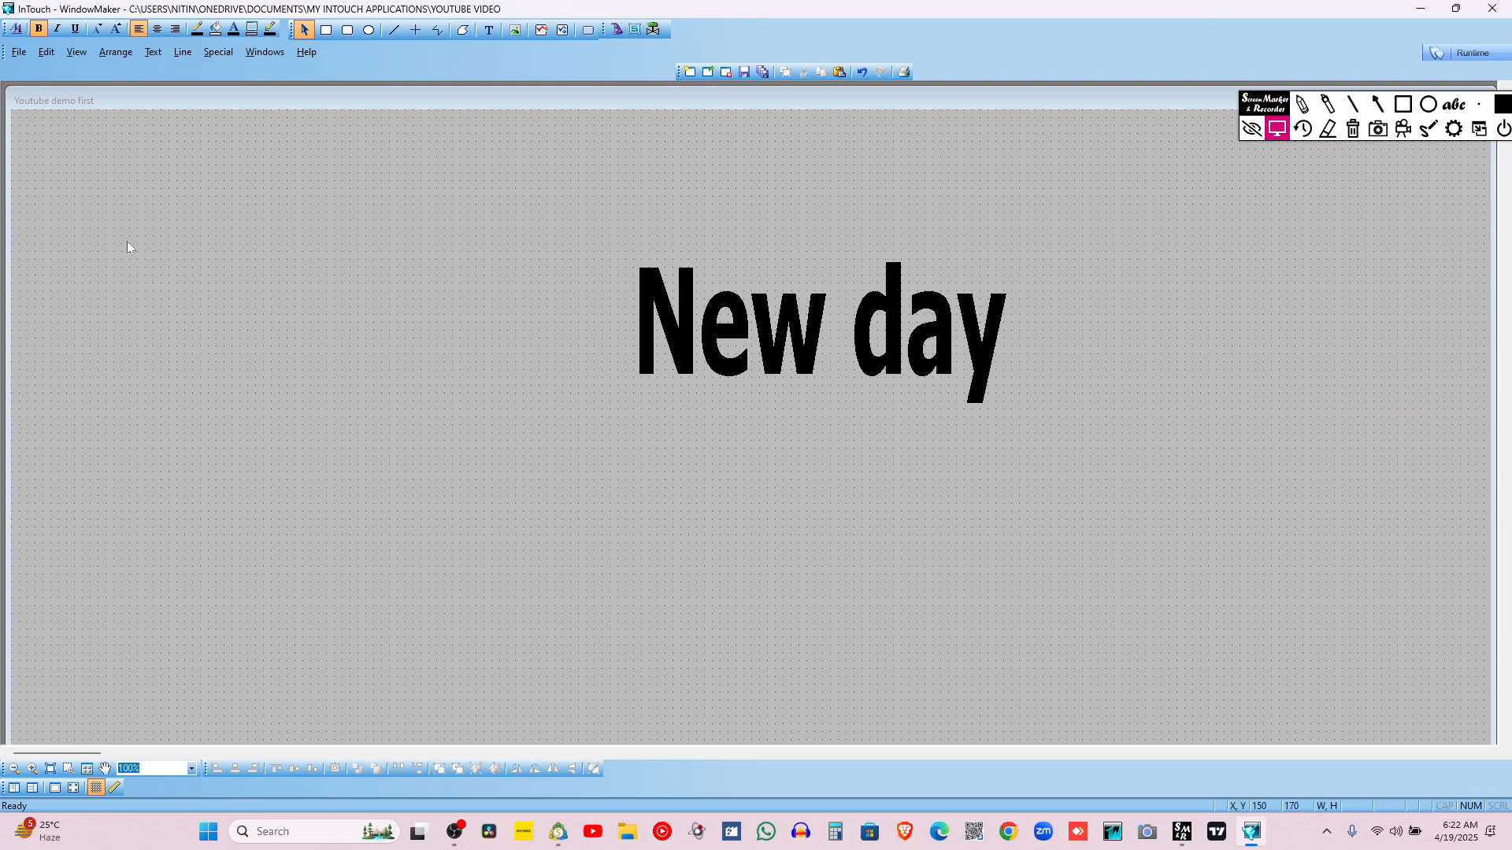
{"action": "left_click_drag", "start_coordinate": [1112, 568], "coordinate": [565, 246]}
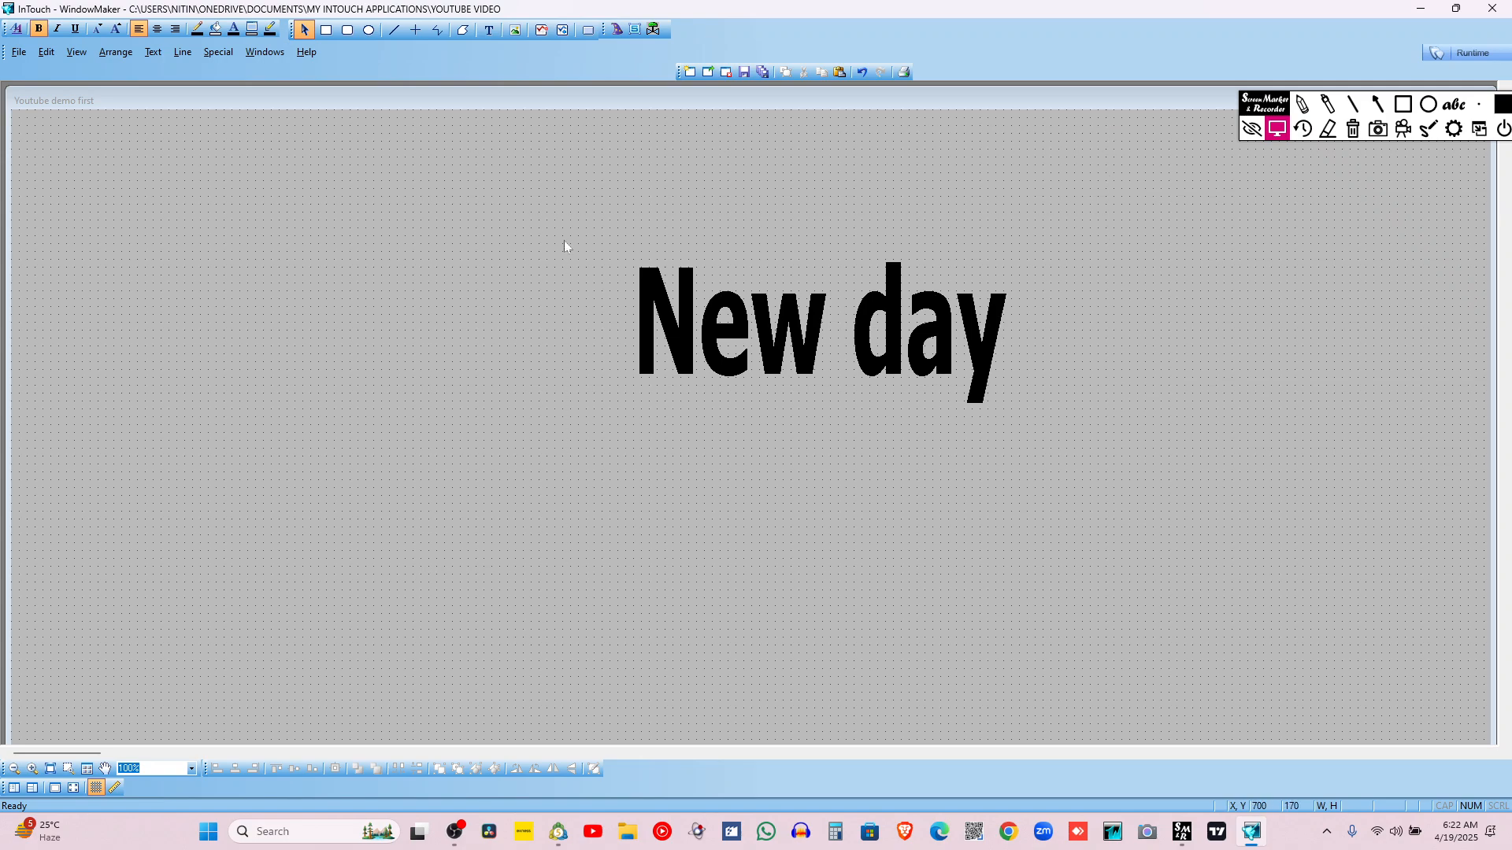
{"action": "left_click", "coordinate": [691, 315]}
{"action": "key", "text": "Delete"}
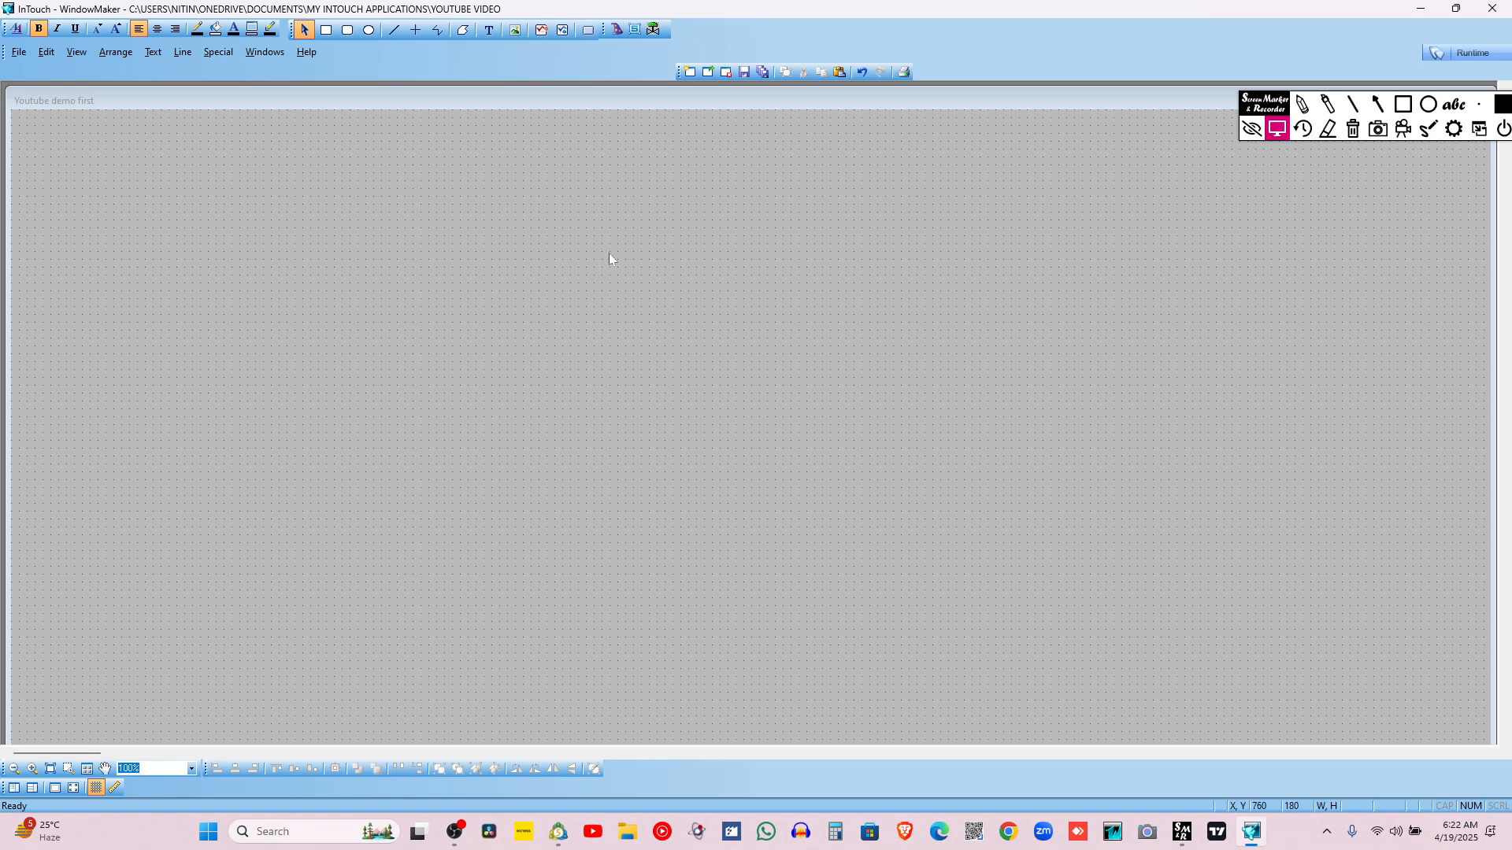
{"action": "left_click", "coordinate": [618, 31]}
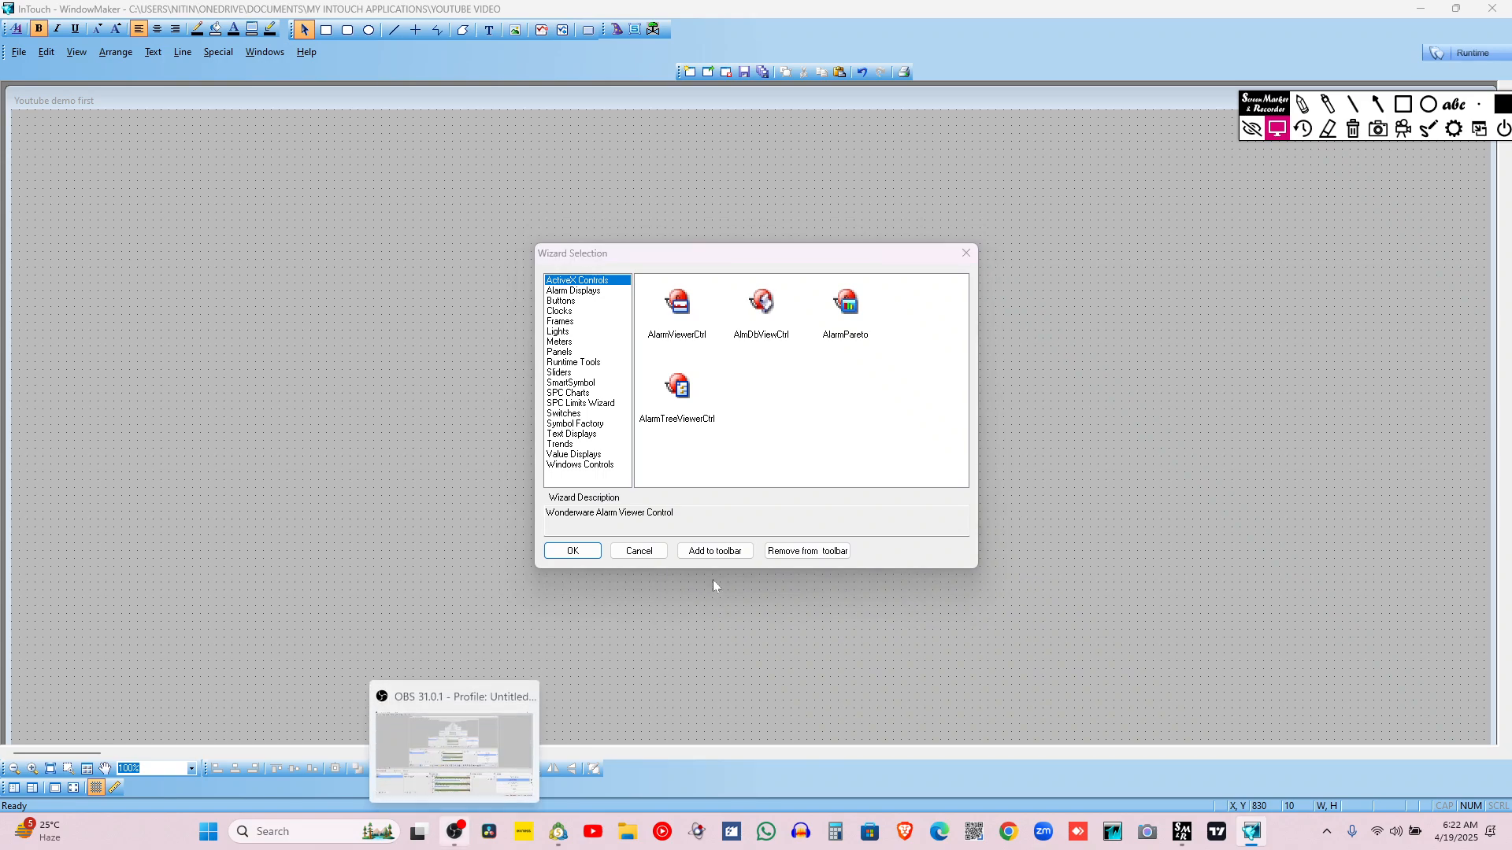
{"action": "left_click", "coordinate": [638, 552]}
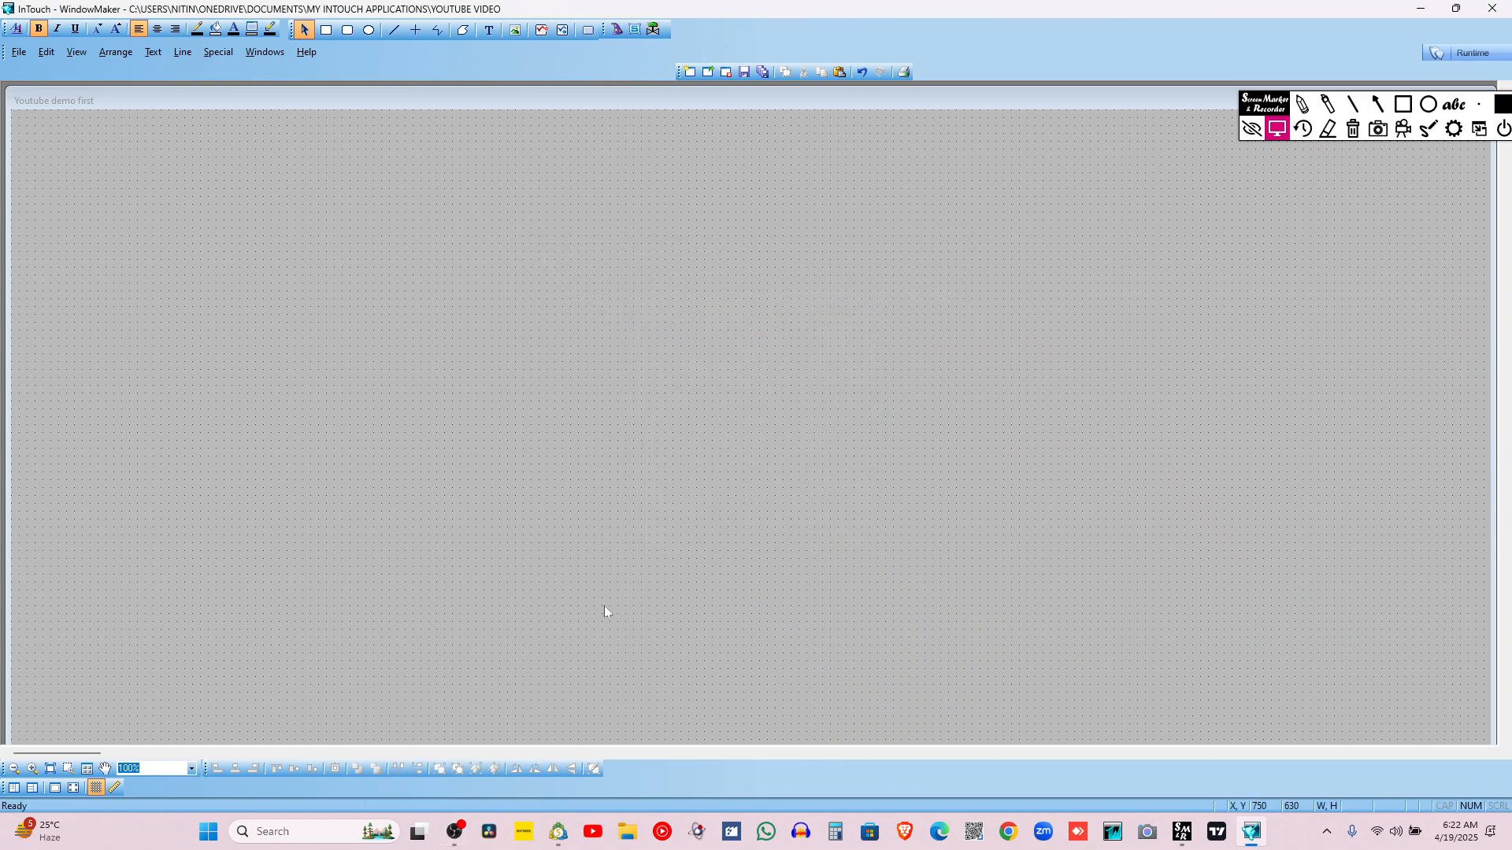
{"action": "left_click", "coordinate": [455, 833]}
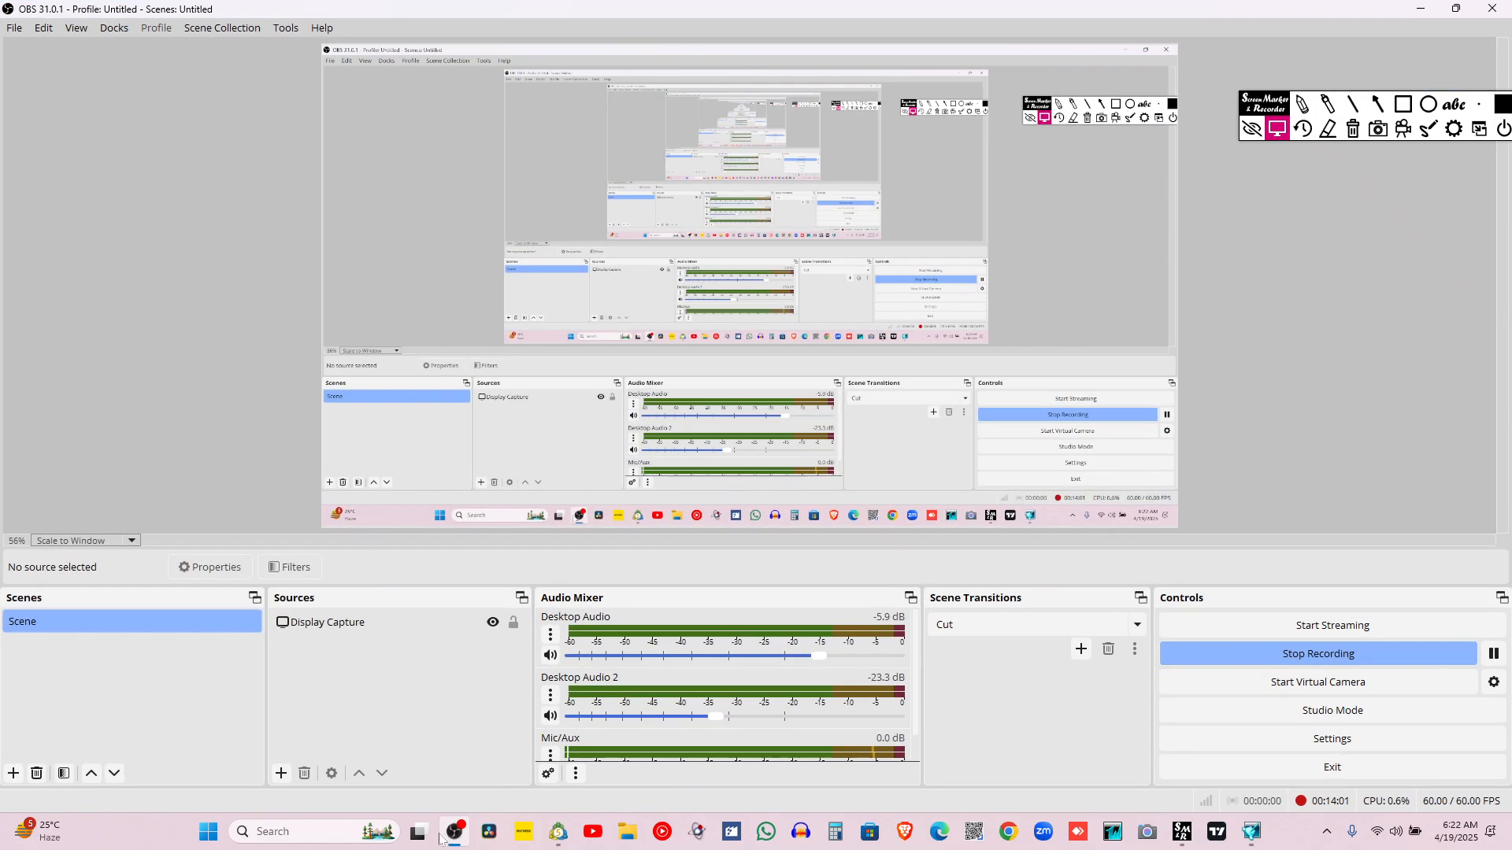
{"action": "left_click", "coordinate": [453, 835]}
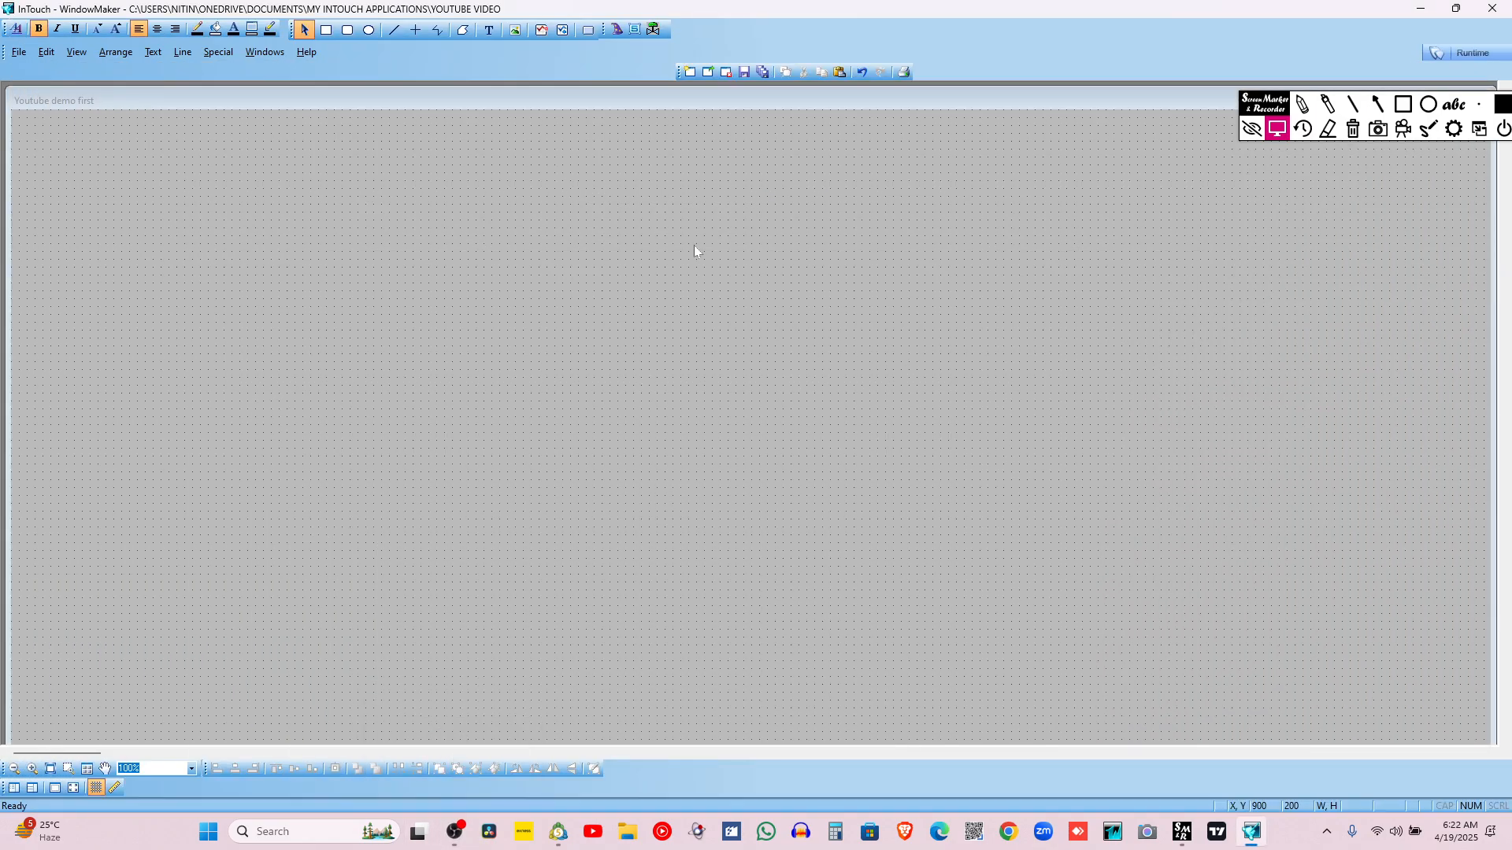
Insert a Tube Light from the Lights wizards, about 180 by 173 in size, in the upper middle of the window
{"action": "left_click", "coordinate": [621, 33]}
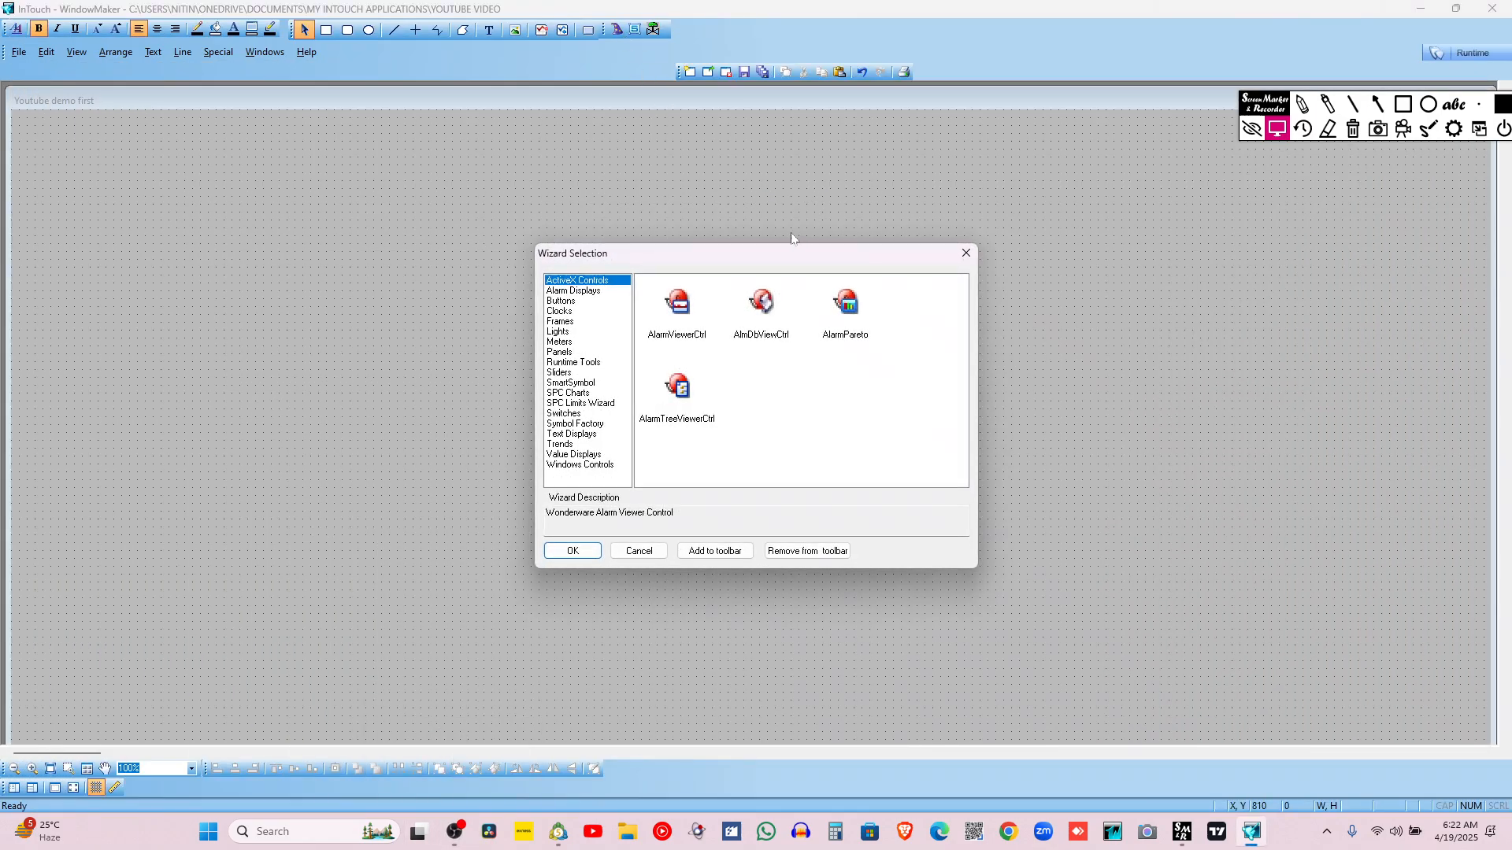
{"action": "left_click", "coordinate": [571, 322]}
{"action": "left_click", "coordinate": [567, 332]}
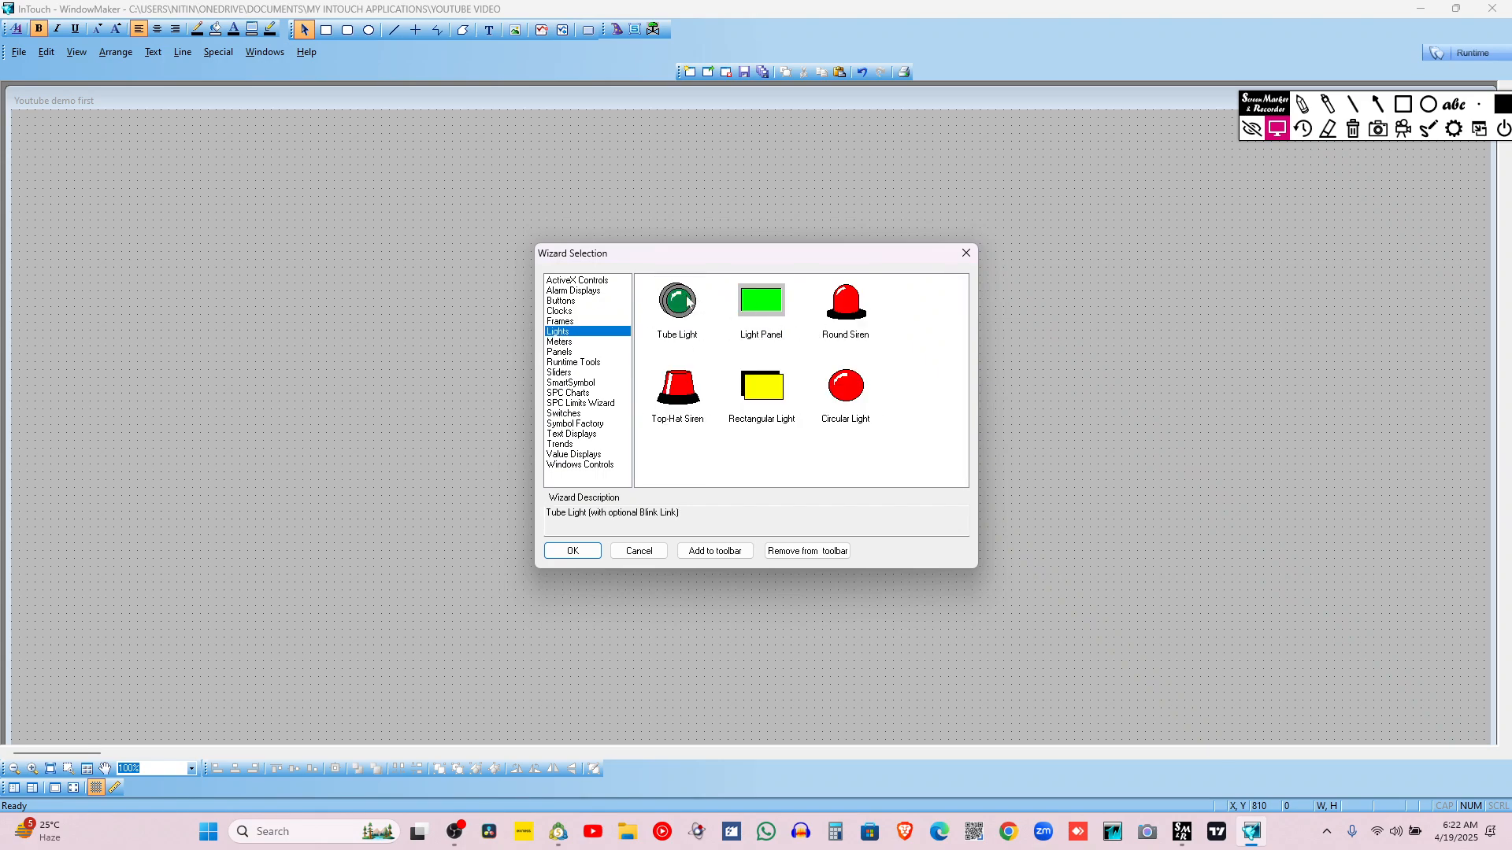
{"action": "double_click", "coordinate": [678, 300]}
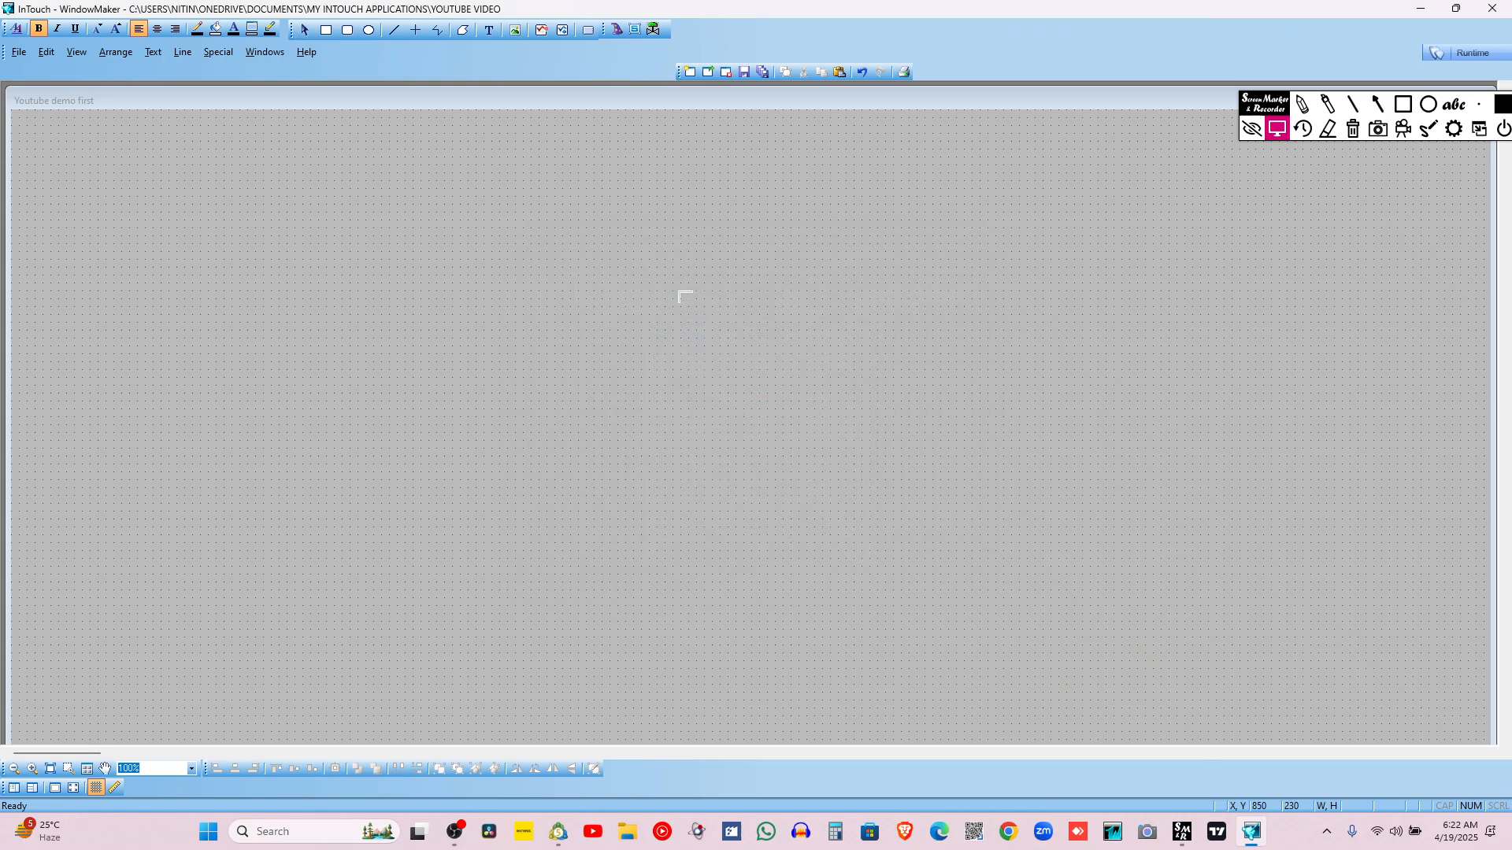
{"action": "left_click", "coordinate": [638, 253]}
{"action": "left_click_drag", "start_coordinate": [633, 252], "coordinate": [777, 408]}
{"action": "left_click_drag", "start_coordinate": [738, 290], "coordinate": [772, 233]}
{"action": "left_click", "coordinate": [772, 368]}
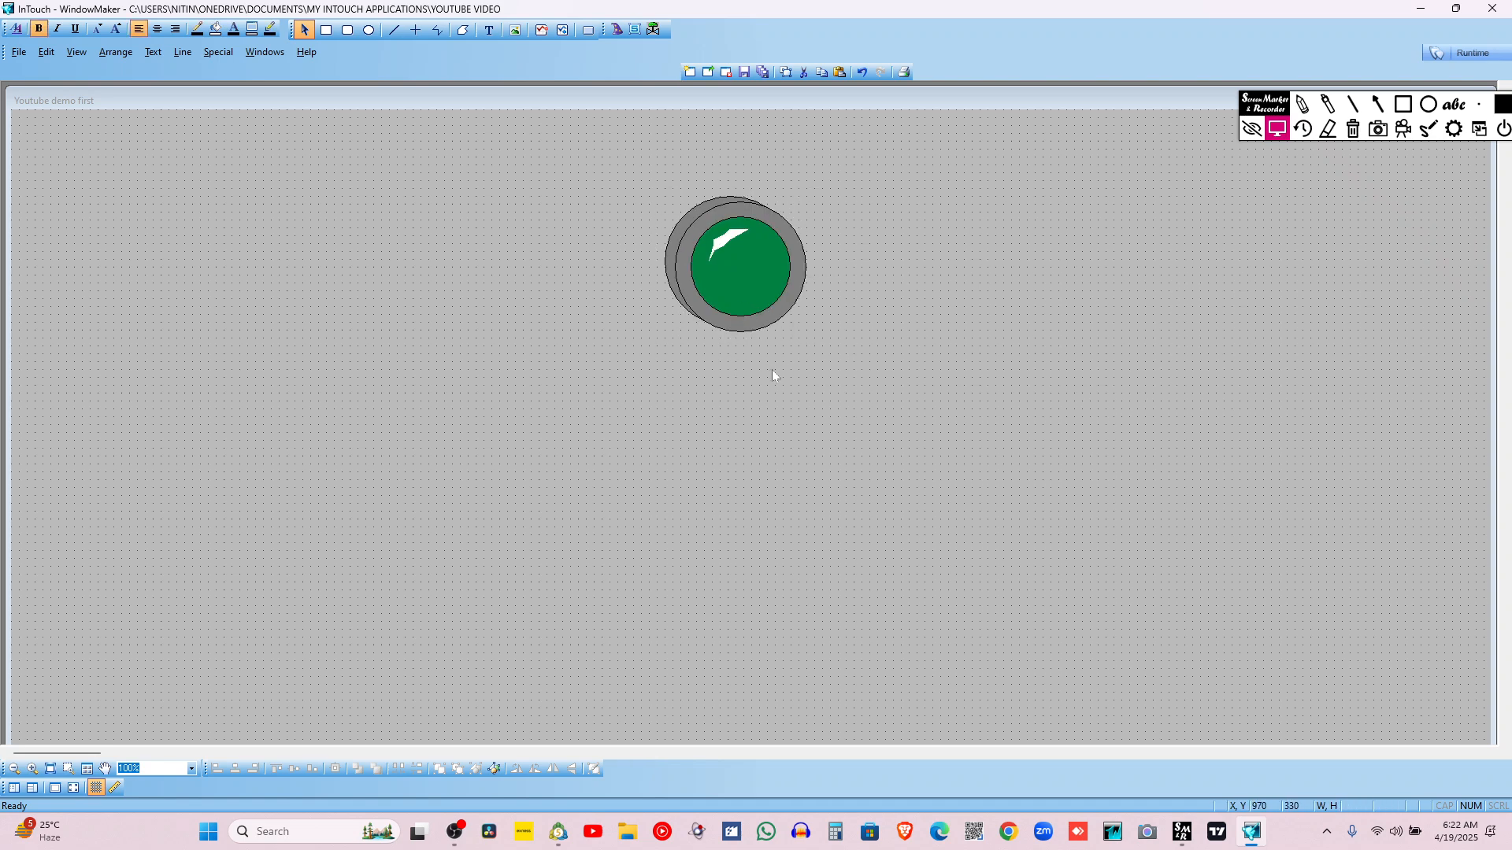
Draw a vertical line about 250 long running down from the bottom edge of the tube light
{"action": "left_click", "coordinate": [415, 29]}
{"action": "left_click_drag", "start_coordinate": [725, 326], "coordinate": [728, 525]}
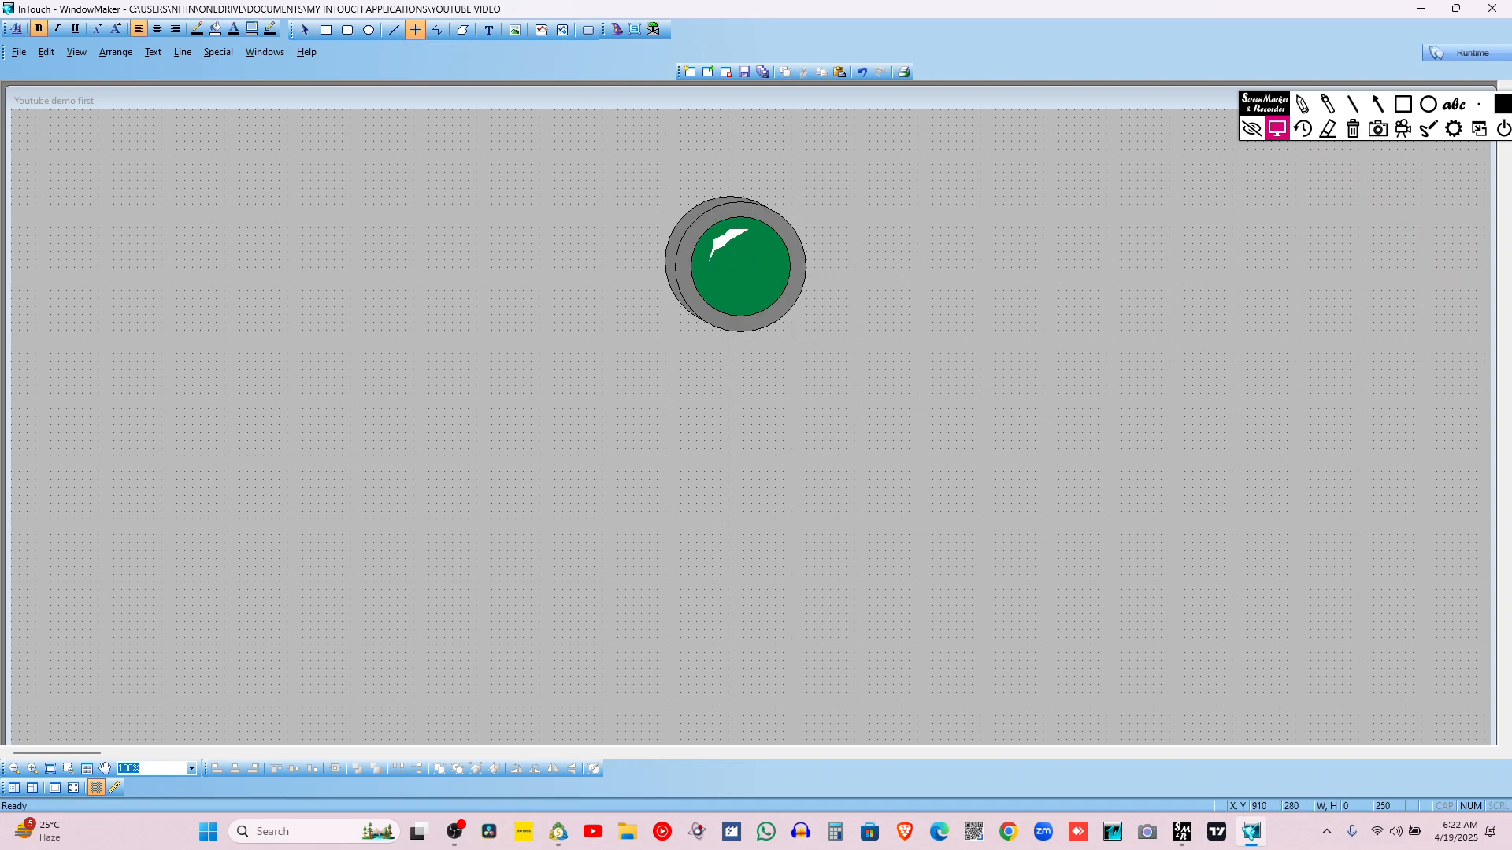
{"action": "left_click", "coordinate": [816, 474]}
Insert a Color Pushbutton from the Buttons wizards, about 301 by 121, and centre it under the lower end of the vertical line
{"action": "left_click", "coordinate": [618, 30]}
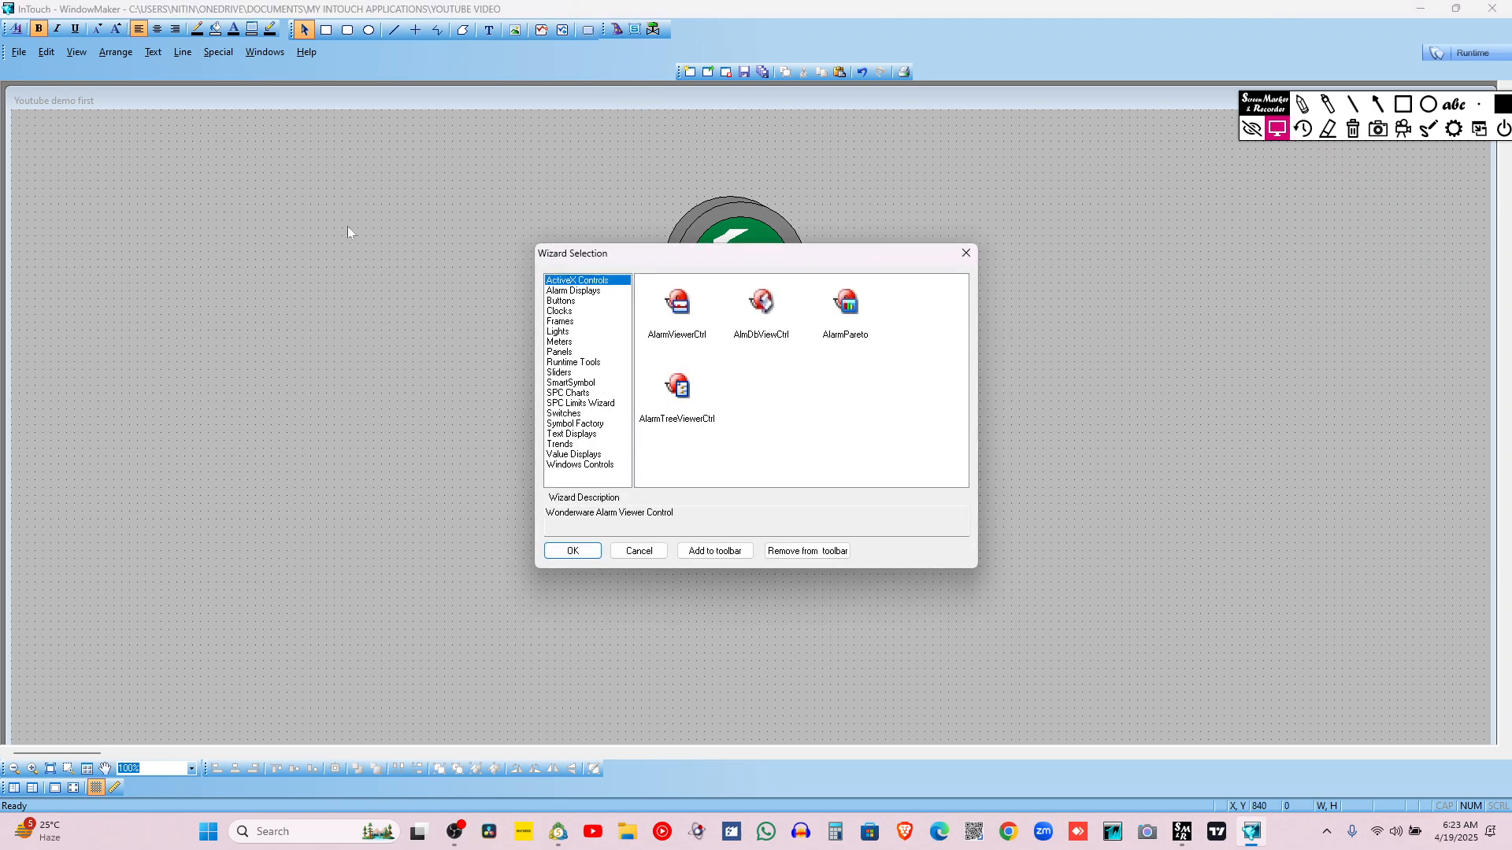
{"action": "left_click", "coordinate": [566, 303]}
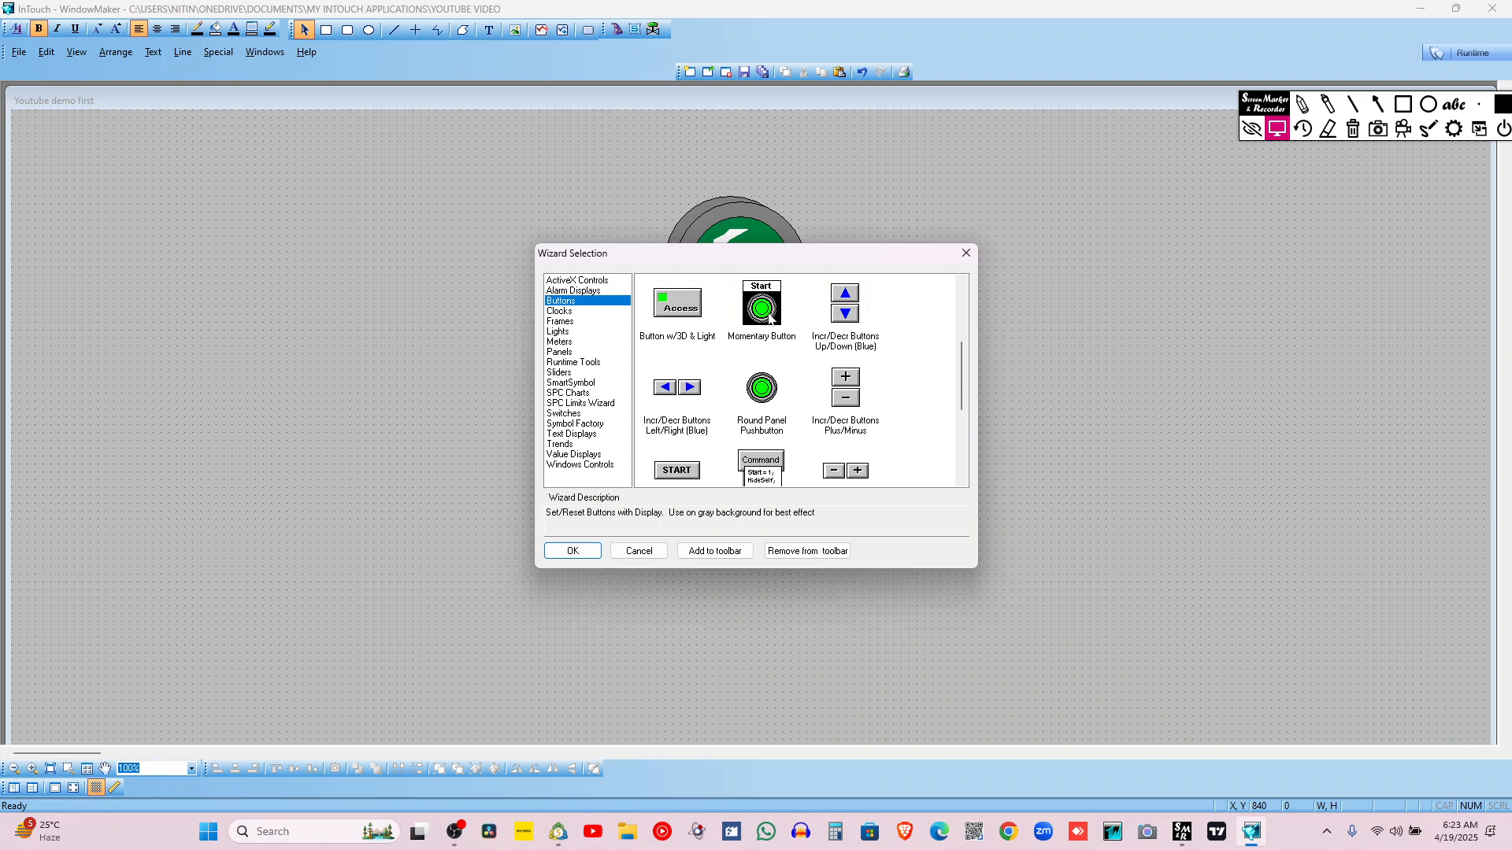
{"action": "left_click", "coordinate": [770, 318]}
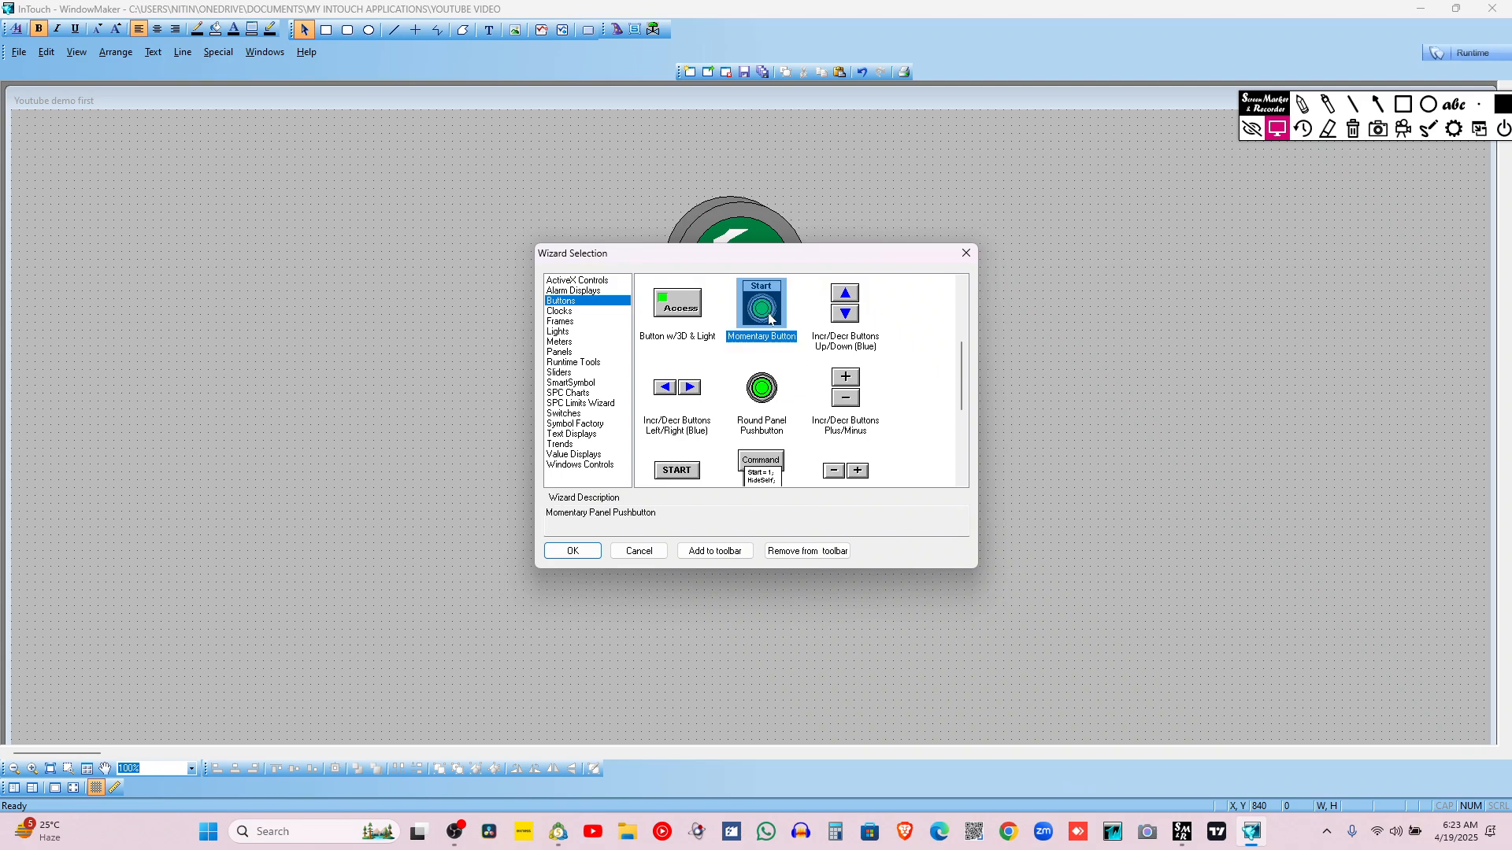
{"action": "scroll", "coordinate": [781, 370], "scroll_direction": "down", "scroll_amount": 3}
{"action": "scroll", "coordinate": [781, 370], "scroll_direction": "up", "scroll_amount": 3}
{"action": "scroll", "coordinate": [782, 372], "scroll_direction": "down", "scroll_amount": 2}
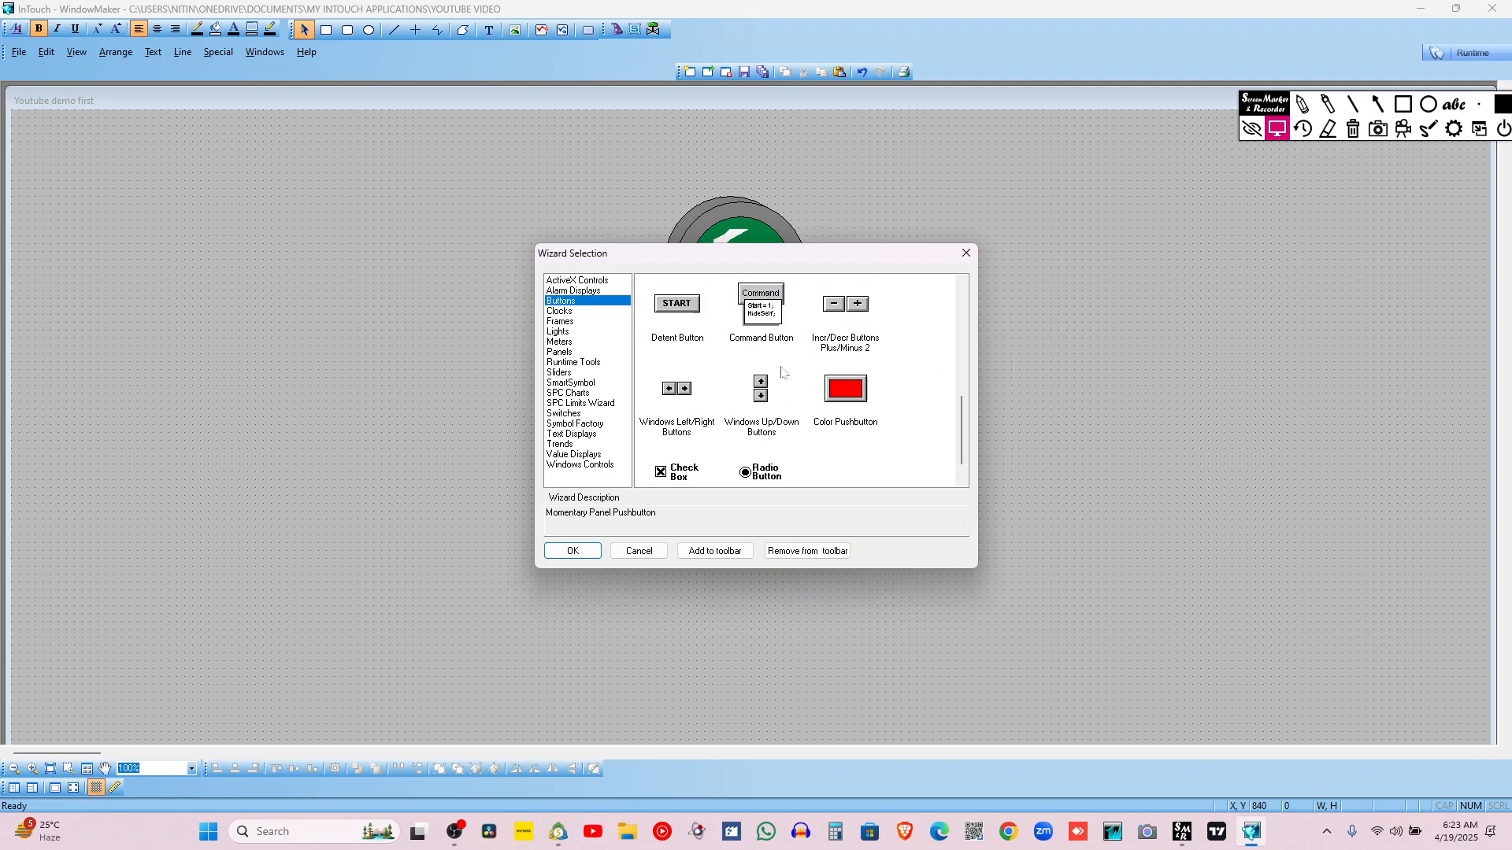
{"action": "scroll", "coordinate": [781, 370], "scroll_direction": "up", "scroll_amount": 2}
{"action": "scroll", "coordinate": [786, 390], "scroll_direction": "down", "scroll_amount": 2}
{"action": "double_click", "coordinate": [846, 389]}
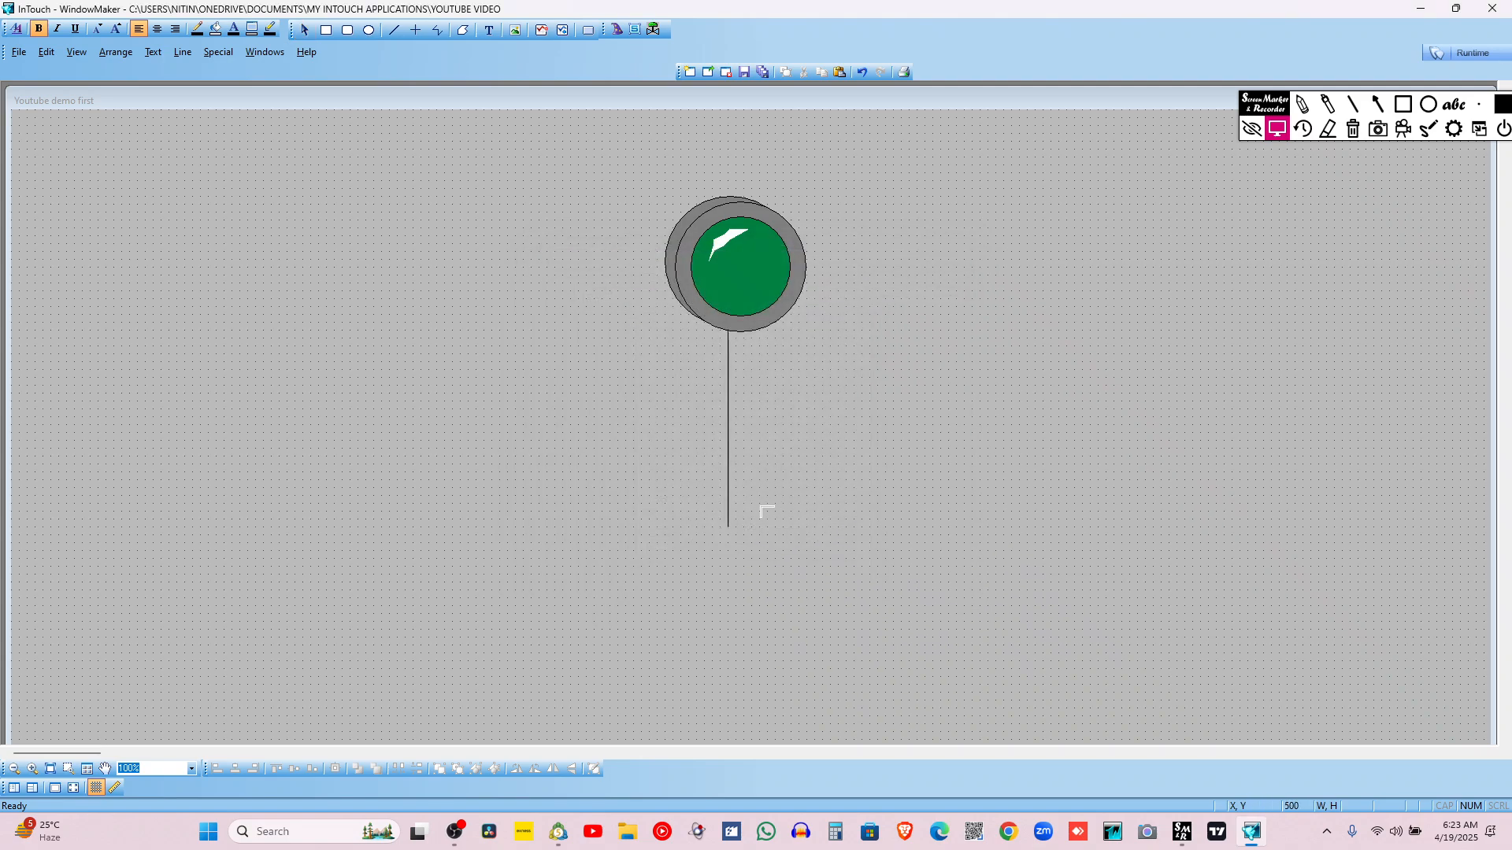
{"action": "left_click", "coordinate": [645, 540]}
{"action": "left_click_drag", "start_coordinate": [700, 578], "coordinate": [883, 637]}
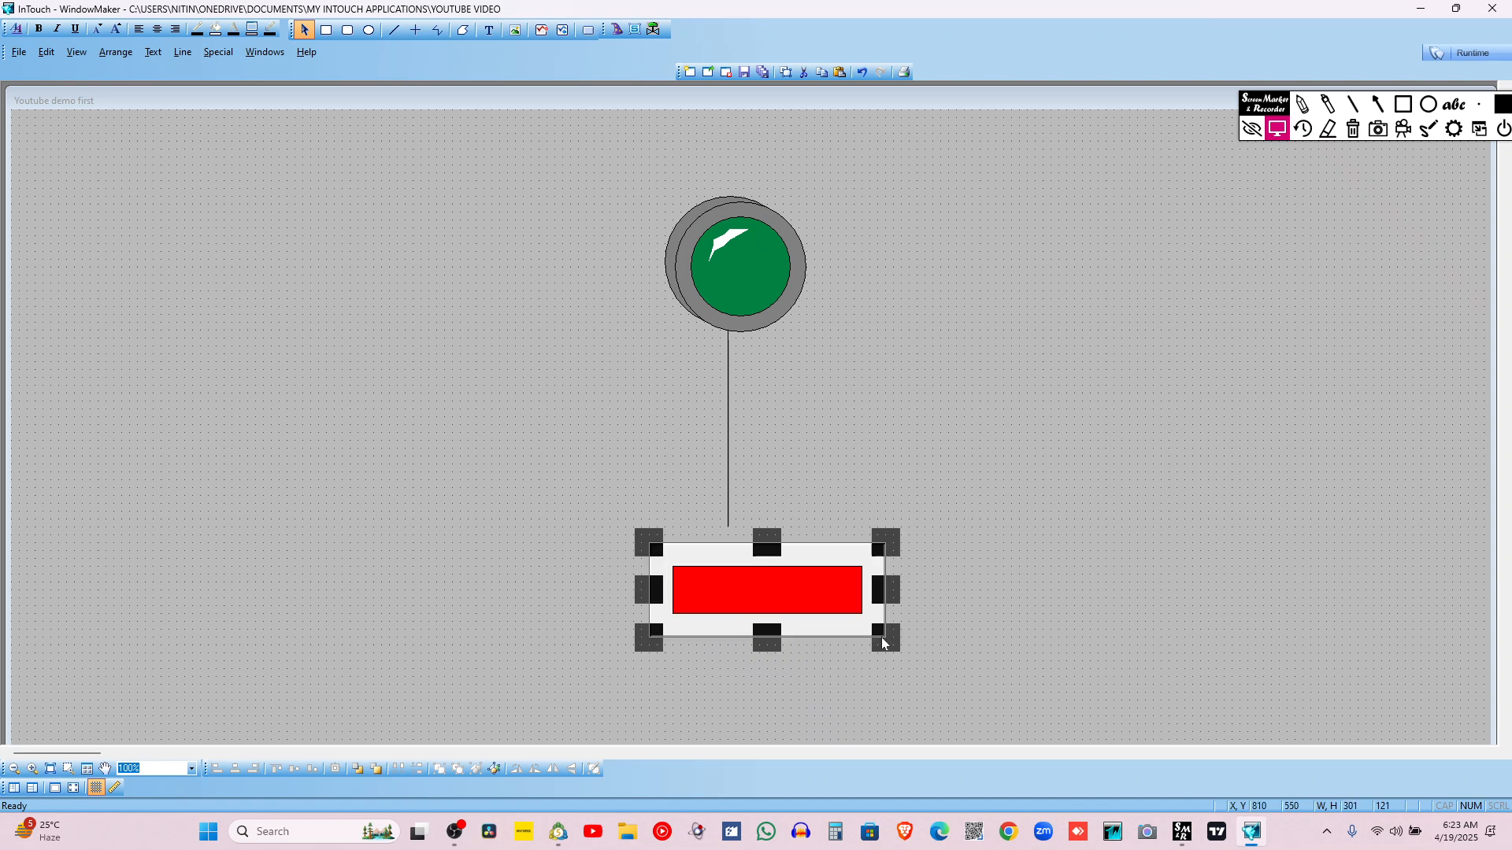
{"action": "left_click_drag", "start_coordinate": [789, 608], "coordinate": [750, 583]}
{"action": "left_click", "coordinate": [976, 575]}
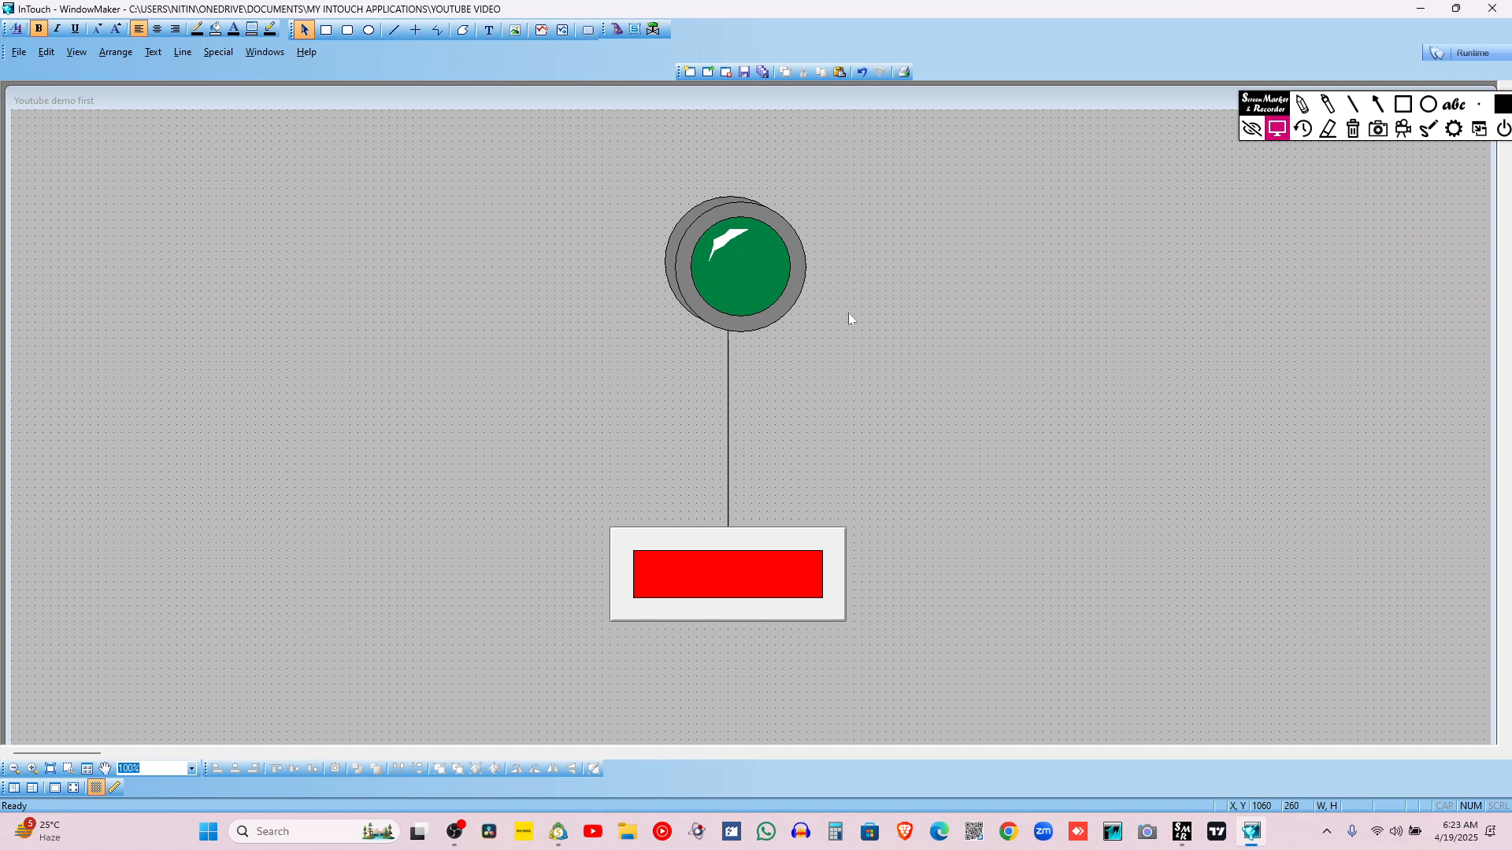
{"action": "left_click", "coordinate": [768, 269]}
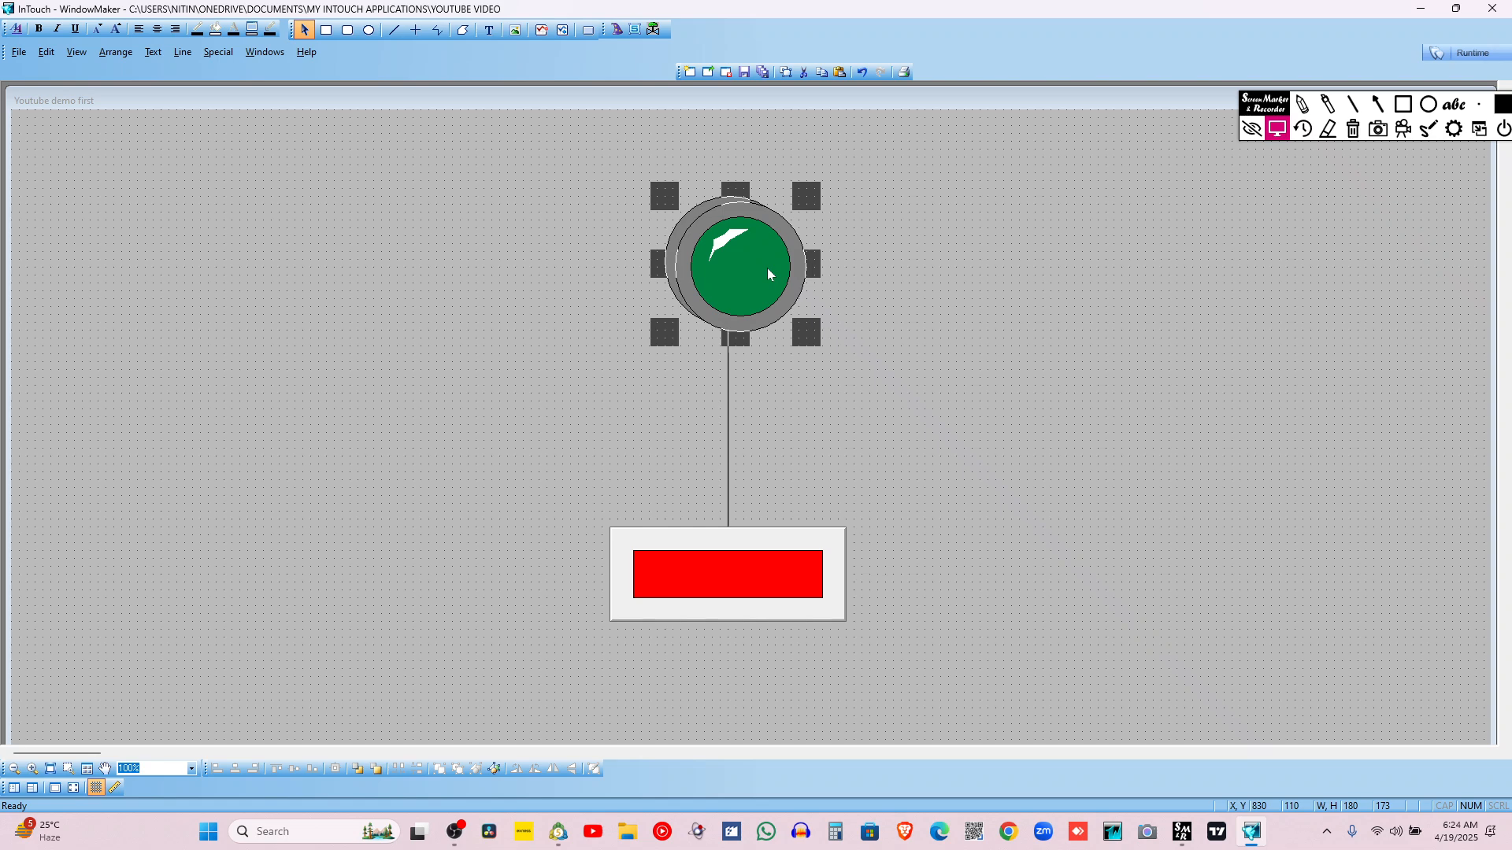
{"action": "left_click", "coordinate": [1111, 378]}
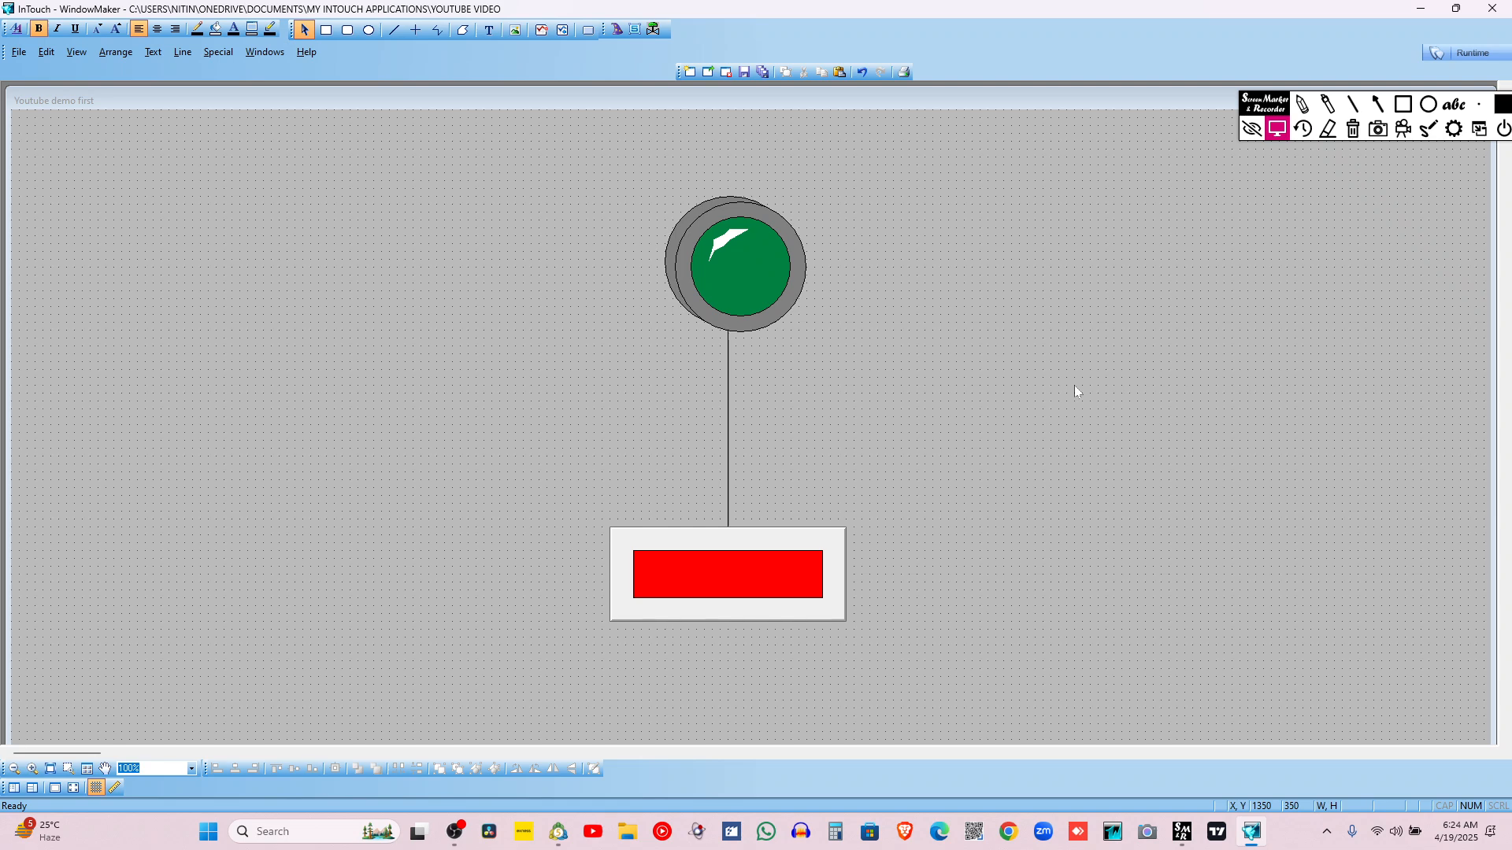
{"action": "left_click", "coordinate": [454, 832]}
{"action": "left_click", "coordinate": [454, 832]}
Examine the Tagname Dictionary details of $AccessLevel, outline the dialog with a temporary rectangle annotation, clear it and close the dictionary
{"action": "left_click", "coordinate": [216, 52]}
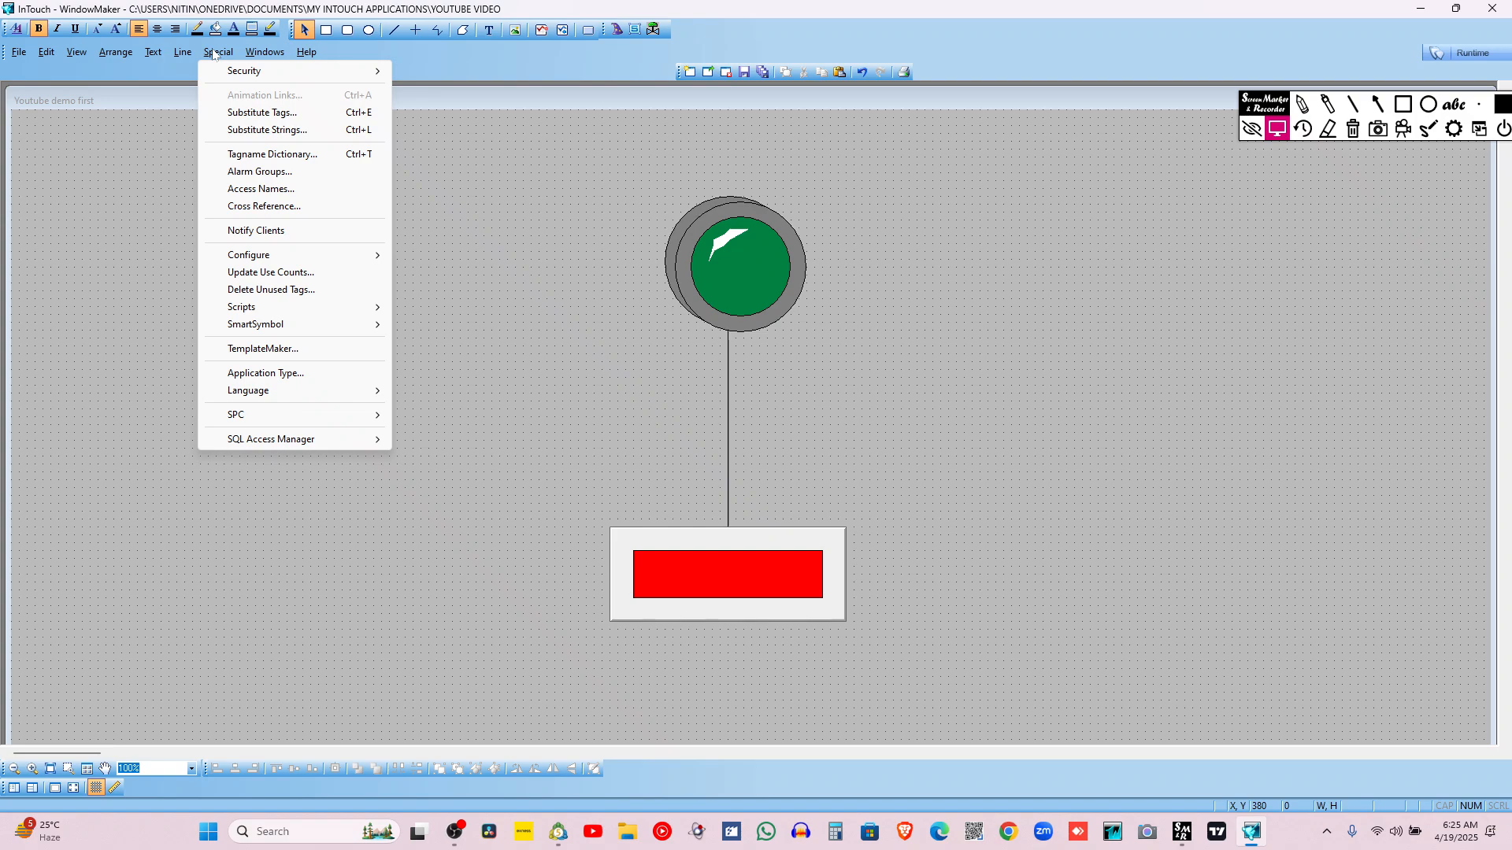
{"action": "left_click", "coordinate": [295, 157]}
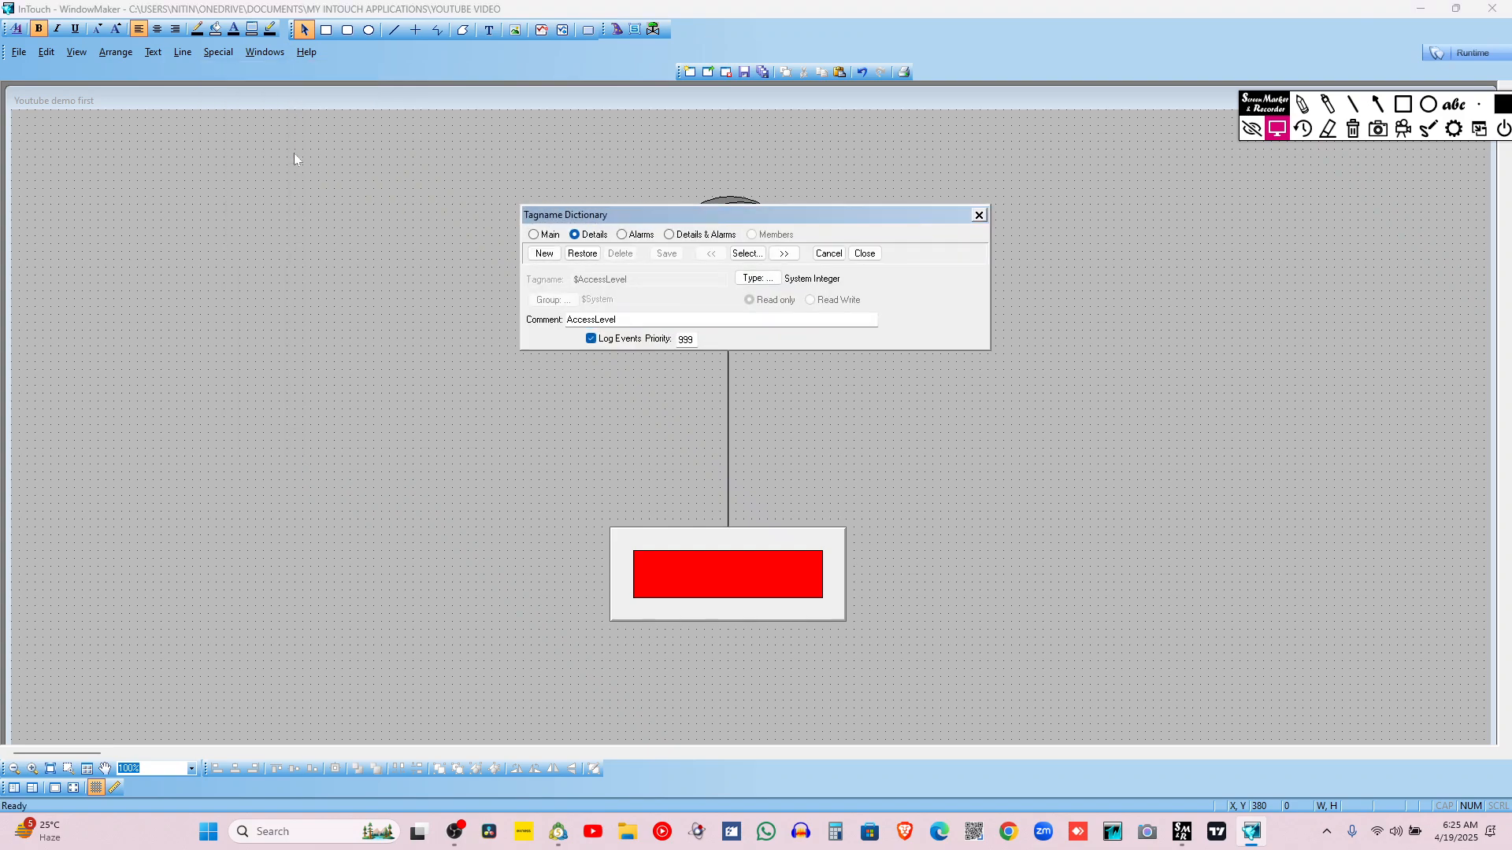
{"action": "left_click", "coordinate": [454, 831]}
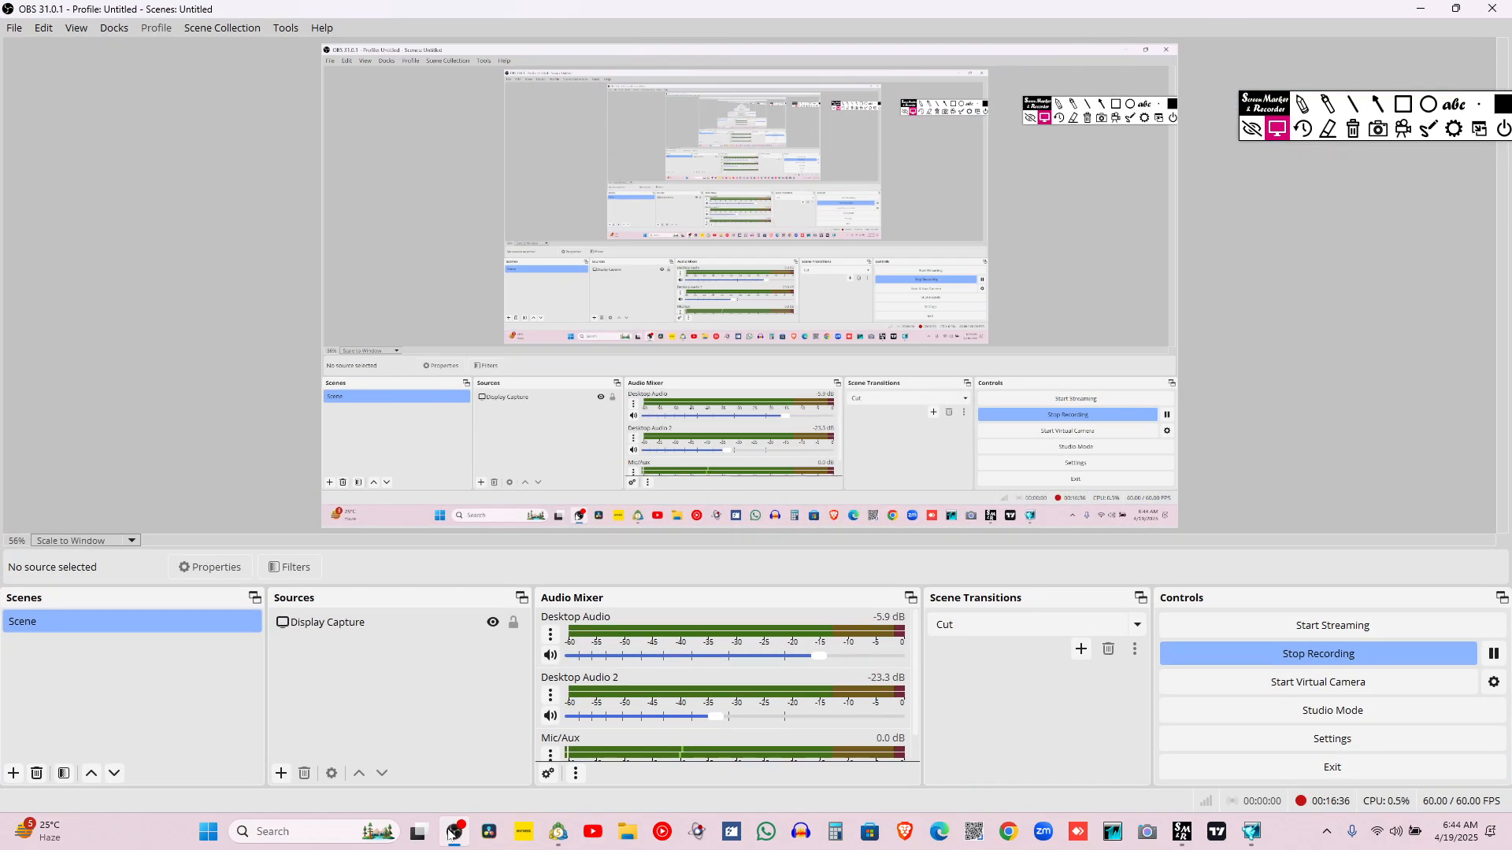
{"action": "left_click", "coordinate": [452, 833]}
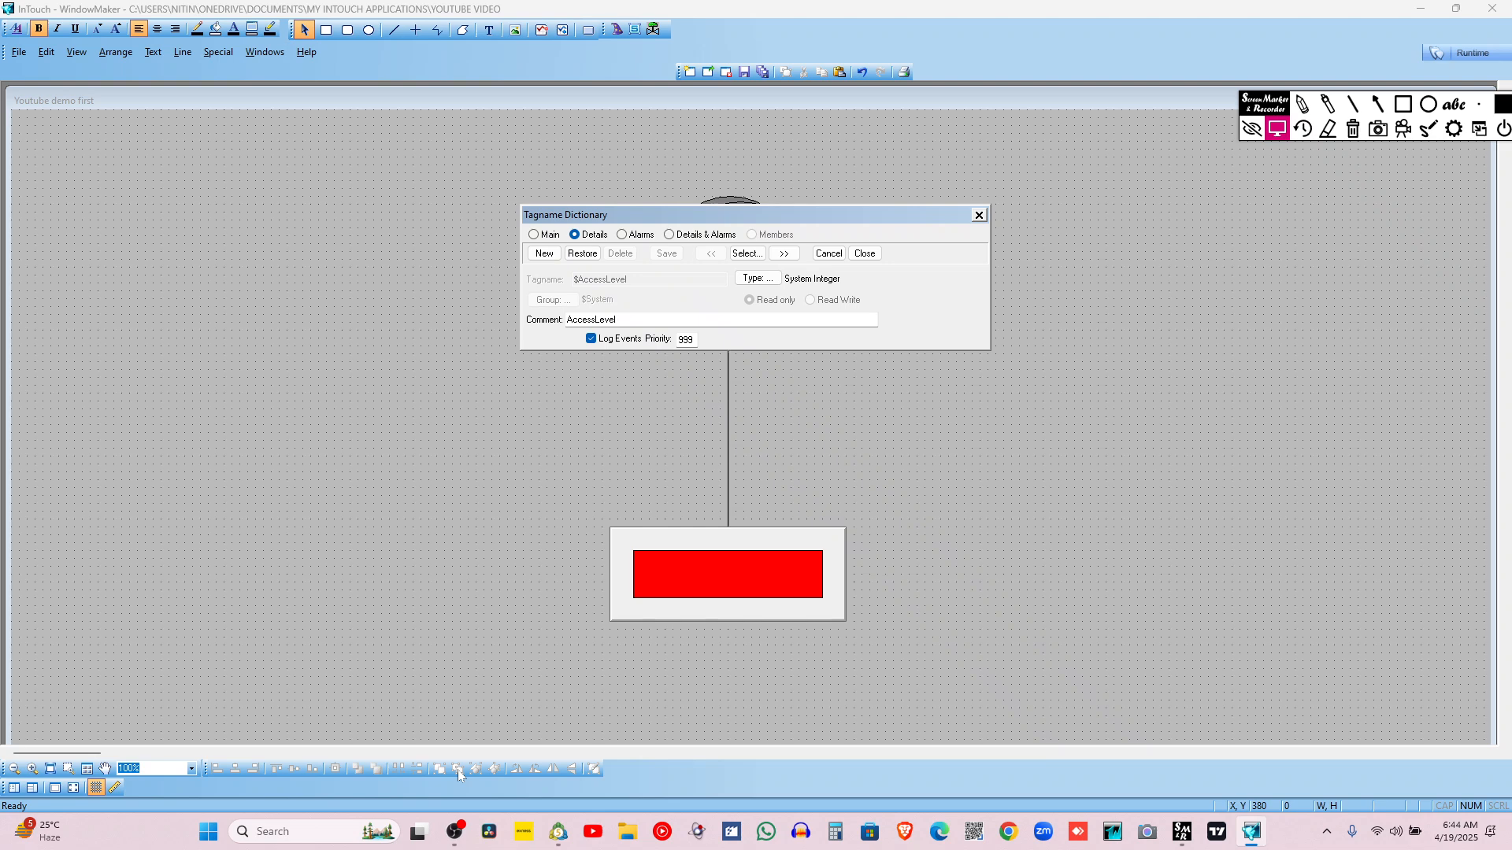
{"action": "left_click", "coordinate": [1403, 103]}
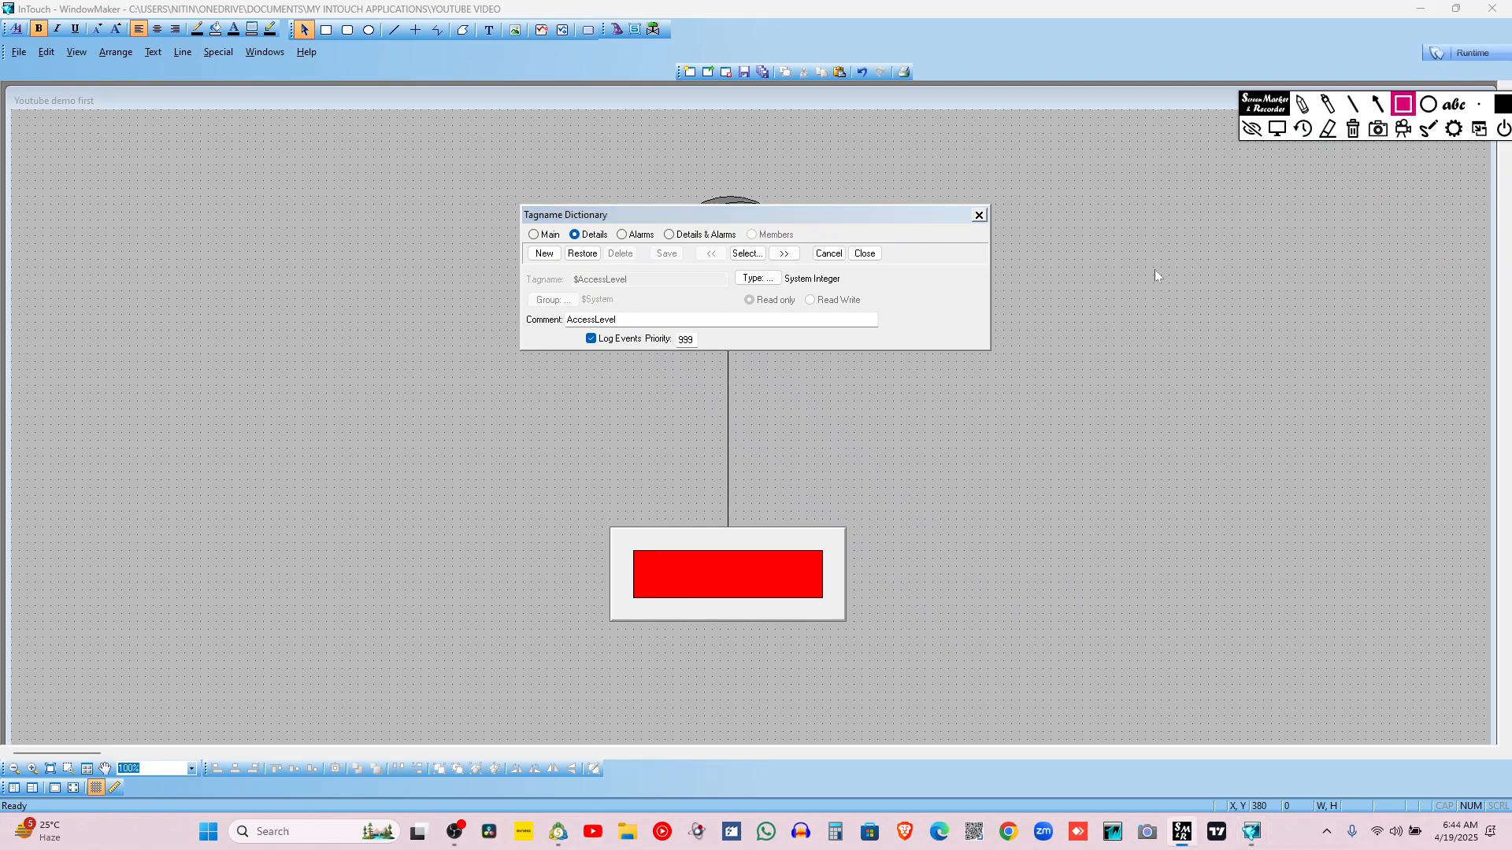
{"action": "mouse_move", "coordinate": [494, 188]}
{"action": "left_mouse_down"}
{"action": "mouse_move", "coordinate": [707, 326]}
{"action": "mouse_move", "coordinate": [950, 368]}
{"action": "mouse_move", "coordinate": [1022, 360]}
{"action": "left_mouse_up"}
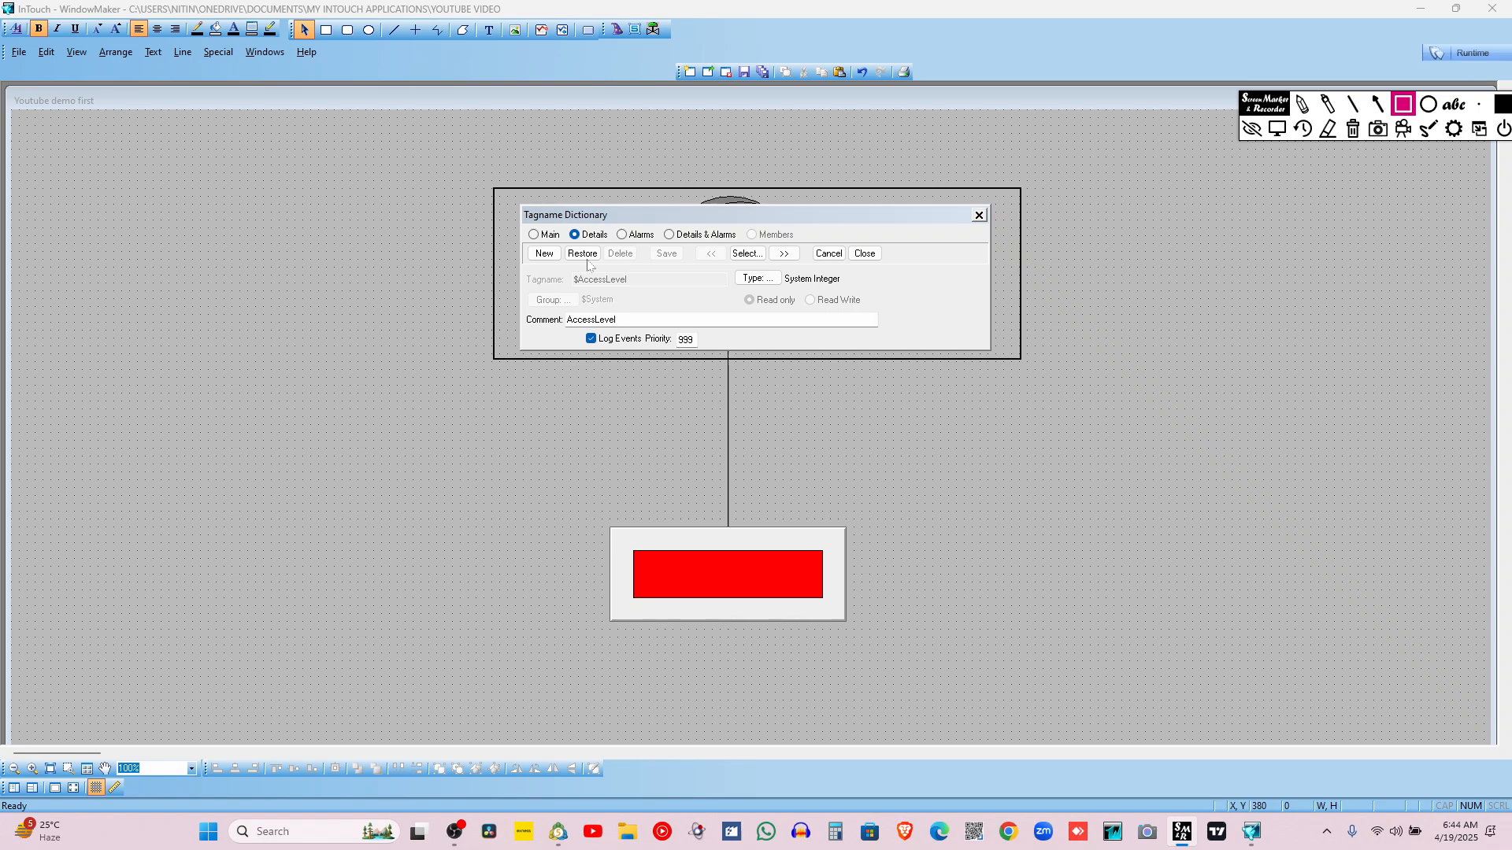
{"action": "left_click", "coordinate": [1278, 128]}
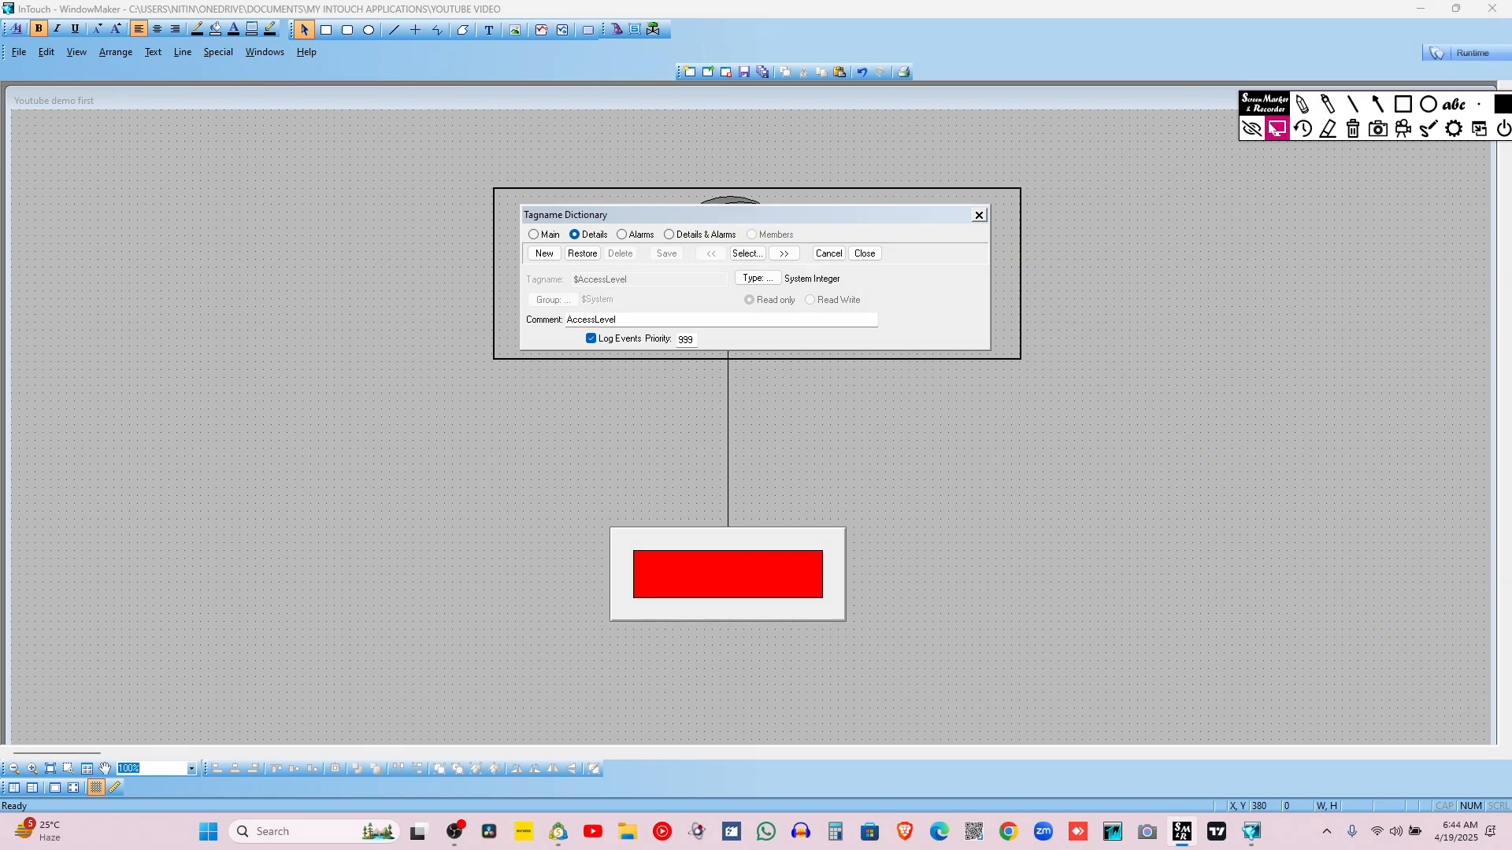
{"action": "left_click", "coordinate": [1353, 128]}
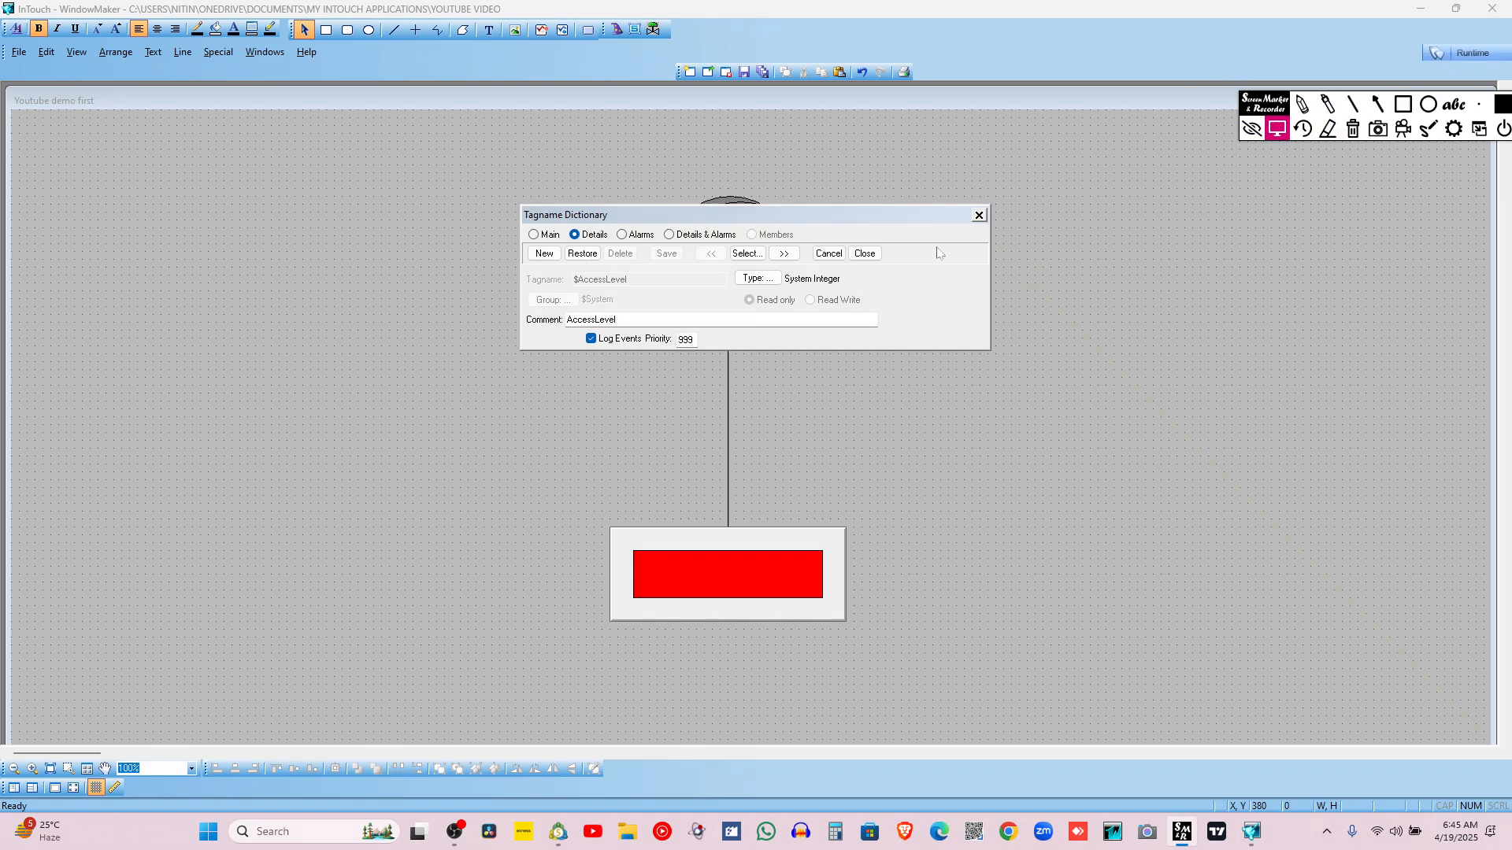
{"action": "left_click", "coordinate": [979, 215]}
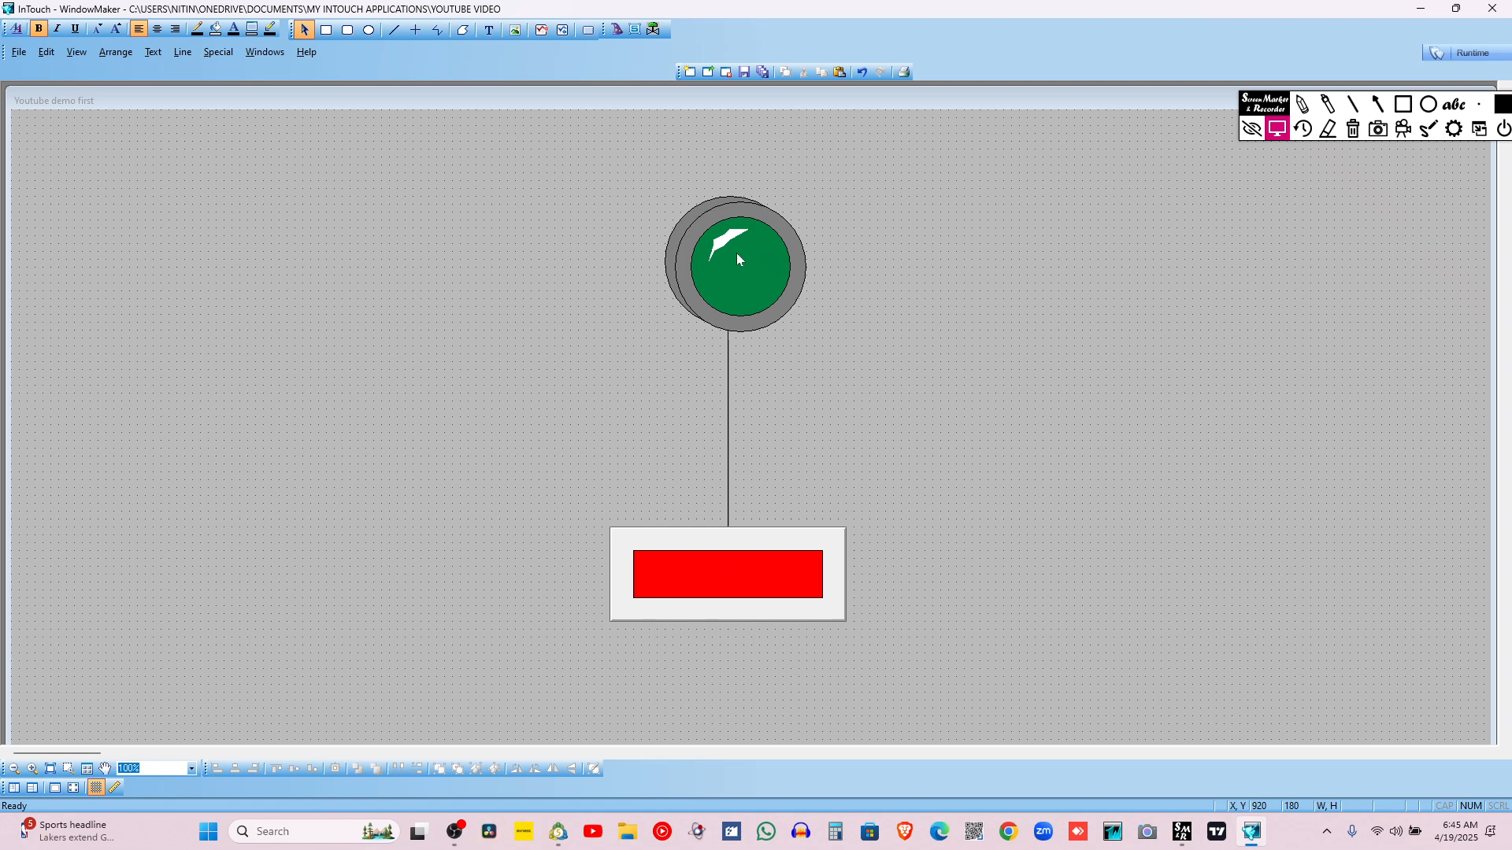
Reopen the Tagname Dictionary and try to change the tag type of the $AccessLevel system tag
{"action": "left_click", "coordinate": [149, 54]}
{"action": "left_click", "coordinate": [113, 120]}
{"action": "left_click", "coordinate": [218, 52]}
{"action": "left_click", "coordinate": [266, 156]}
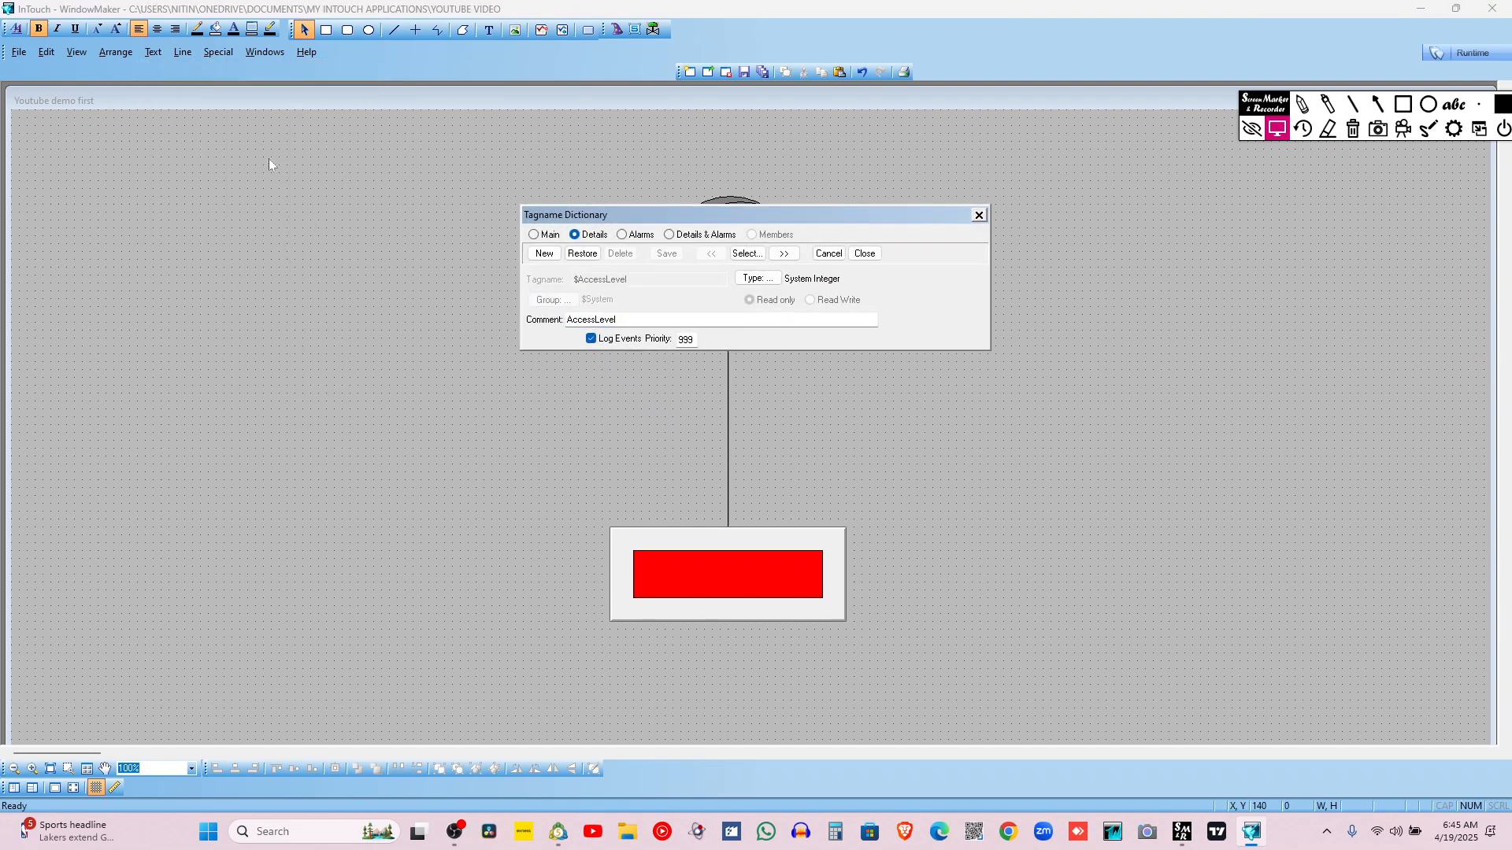
{"action": "left_click", "coordinate": [758, 278]}
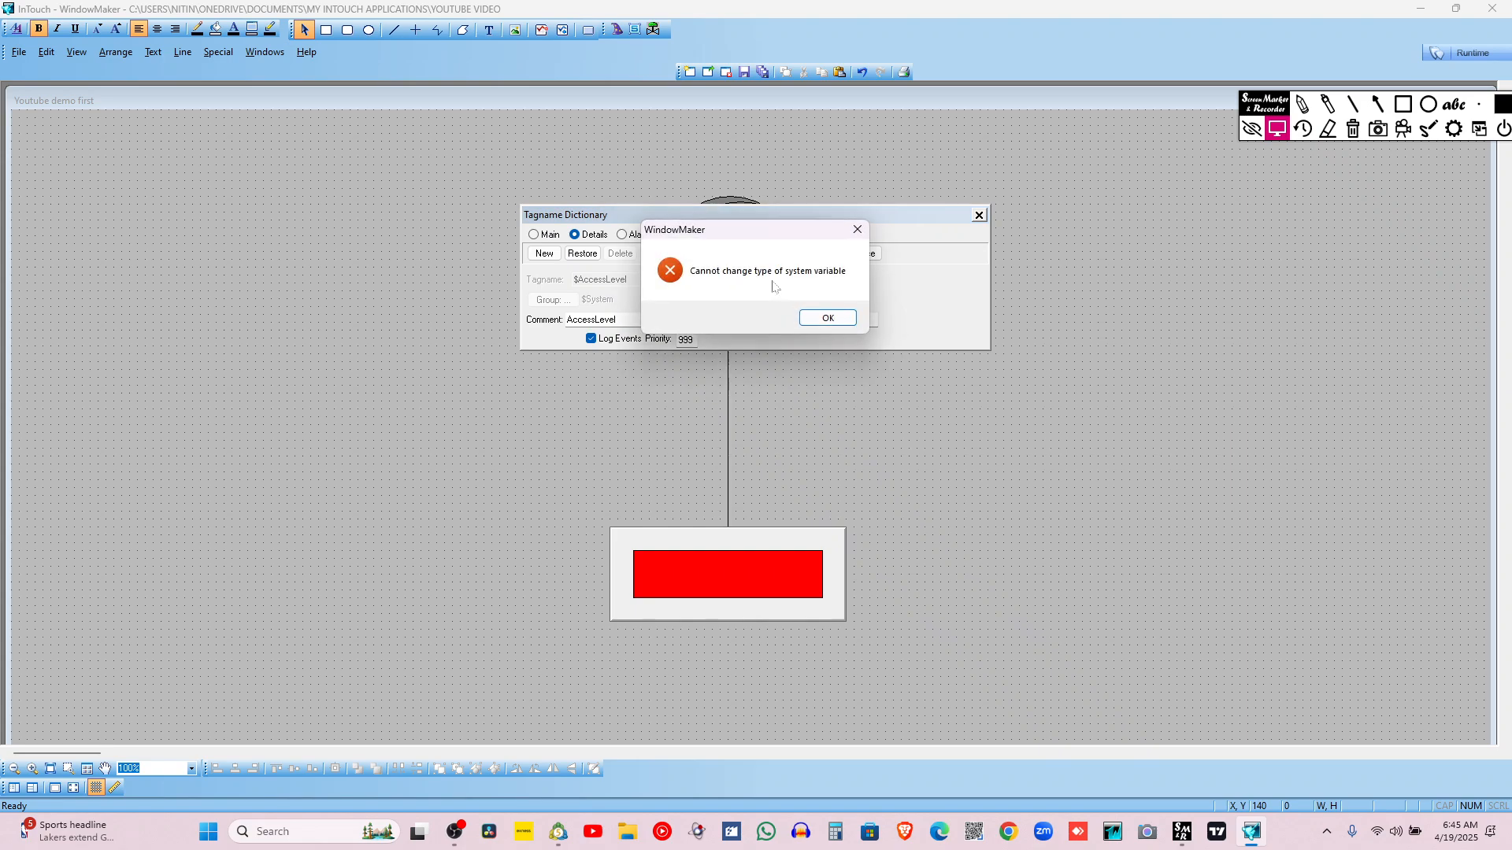
{"action": "left_click", "coordinate": [819, 317]}
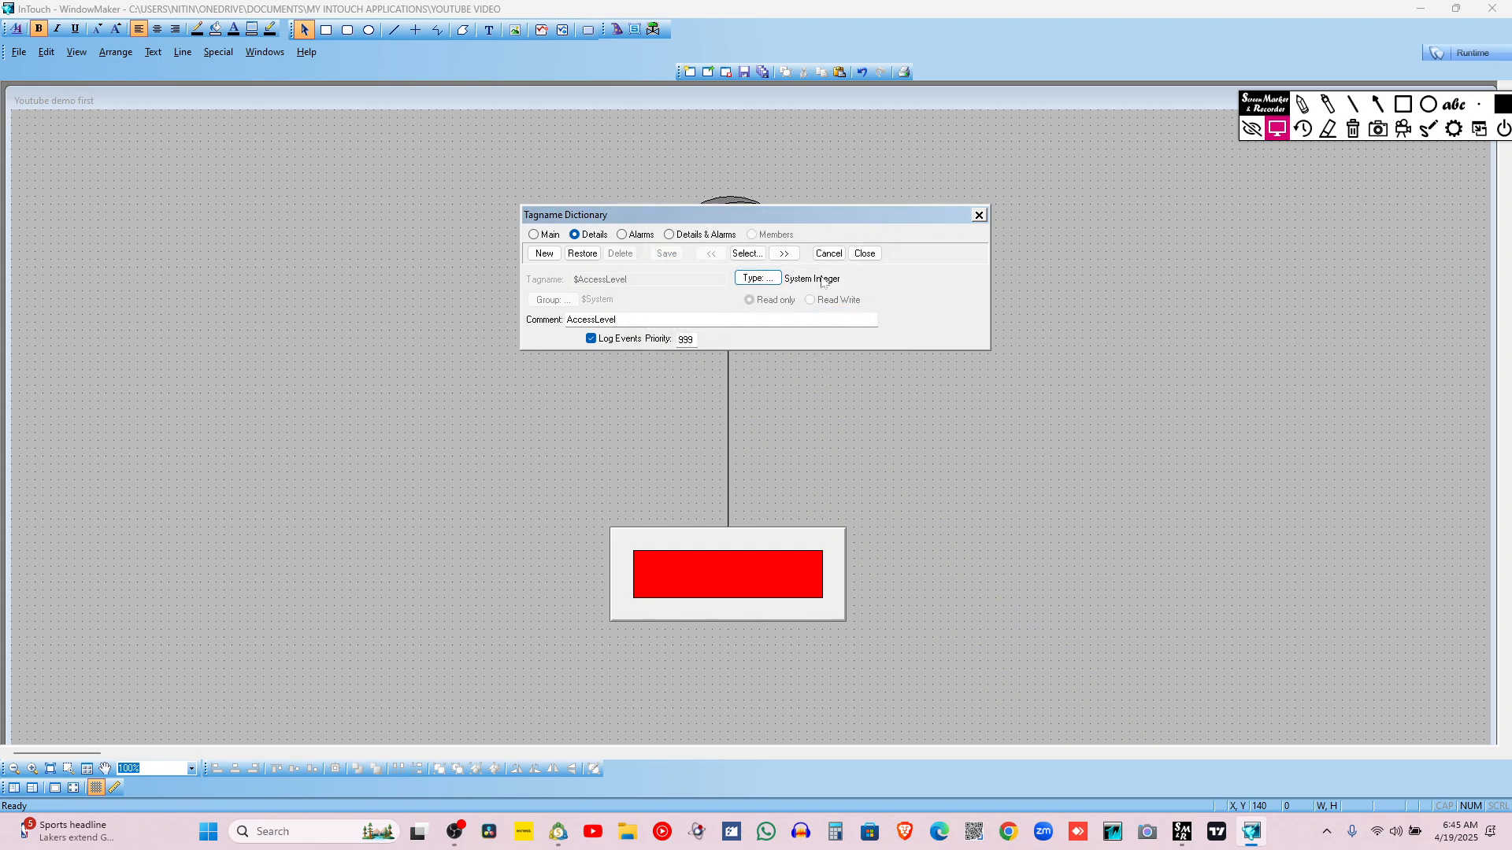
Start a new tag in the Tagname Dictionary, examine the available tag types, and close the dictionary without saving
{"action": "left_click", "coordinate": [546, 257]}
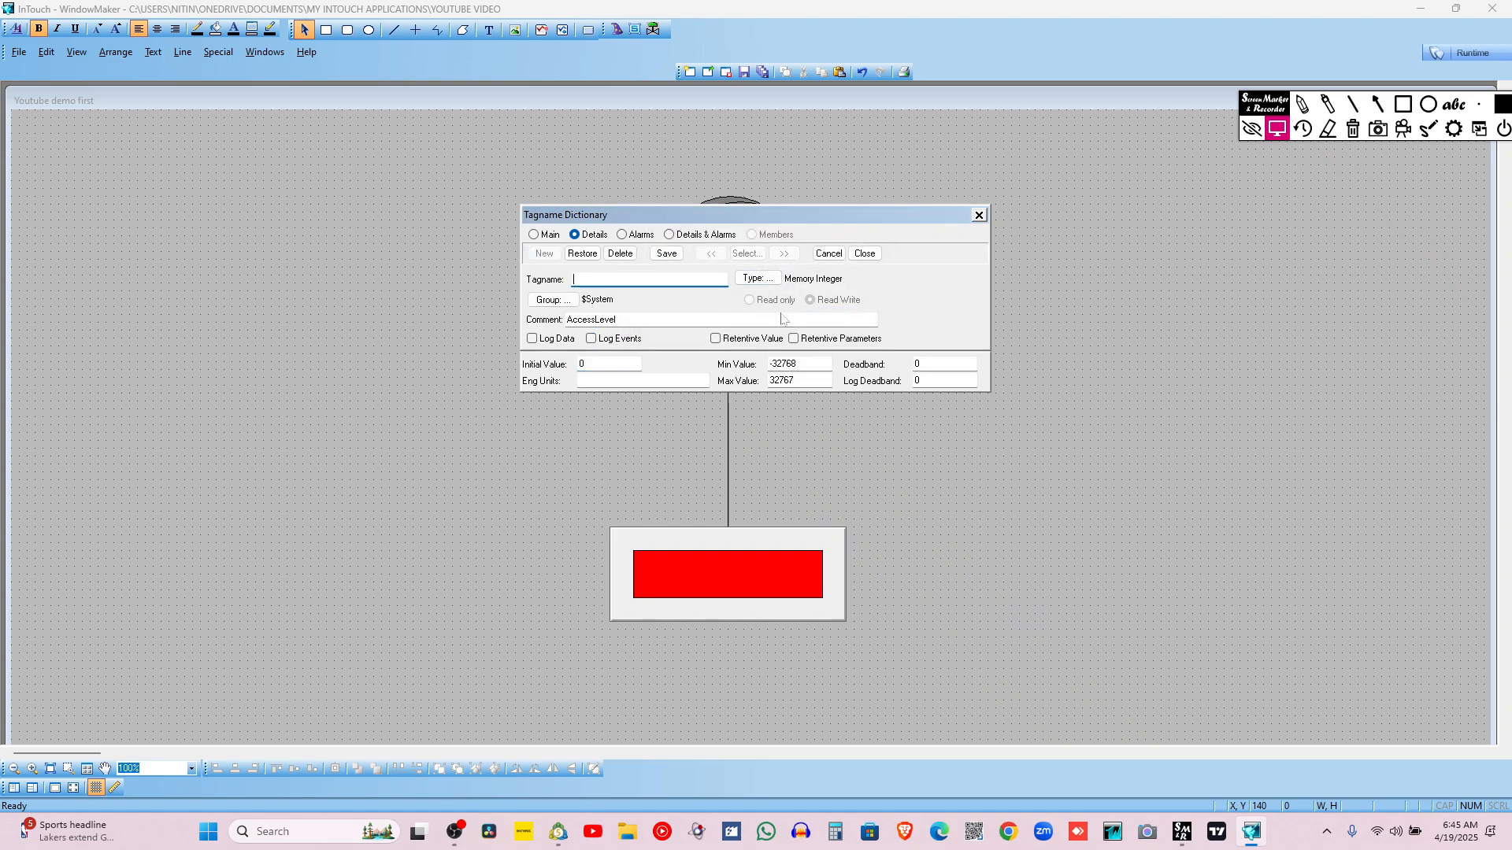
{"action": "left_click", "coordinate": [758, 281]}
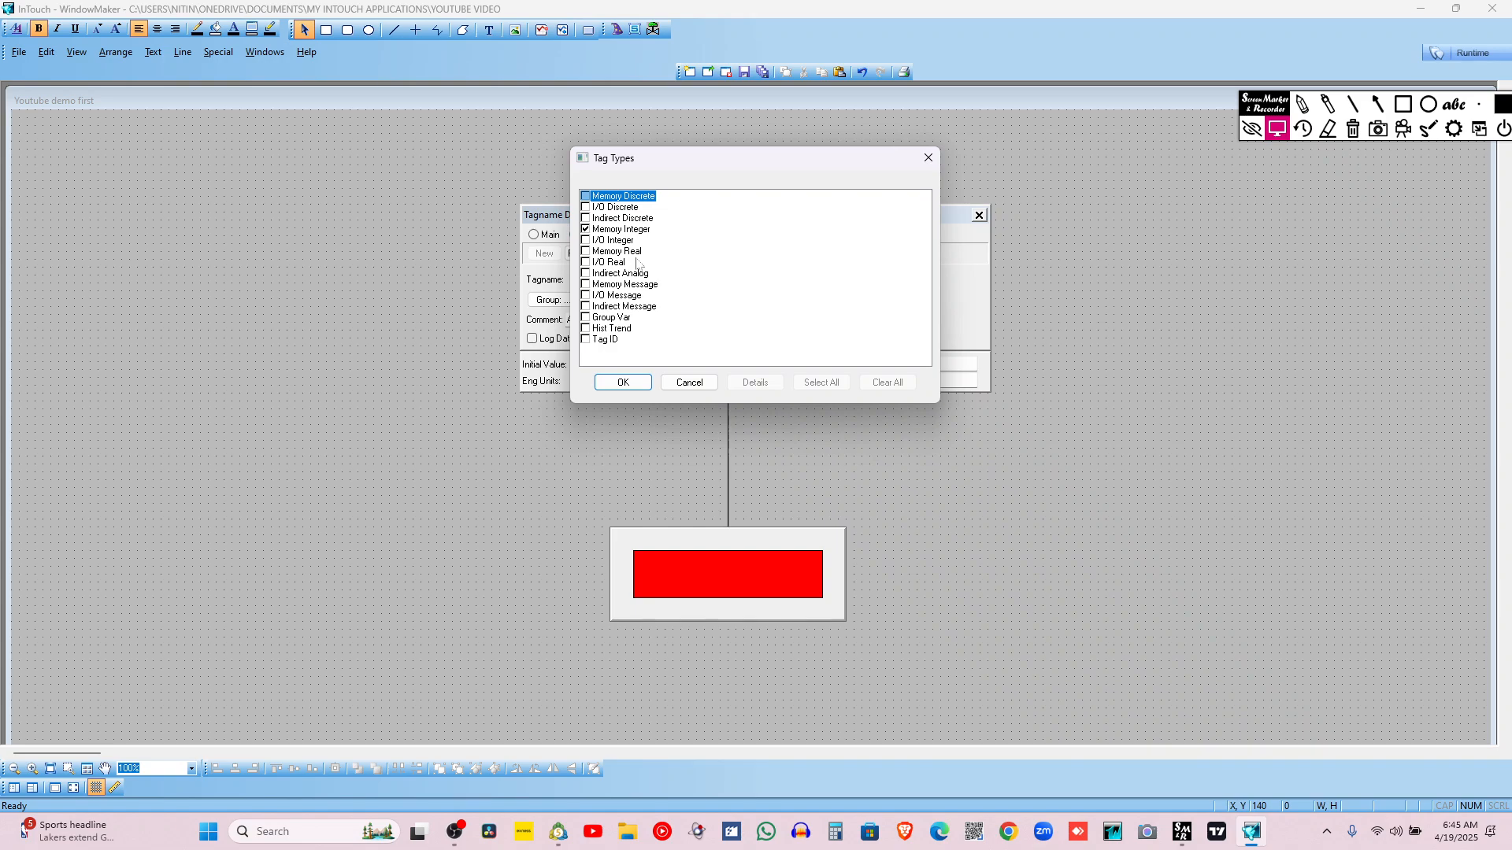
{"action": "left_click", "coordinate": [928, 157]}
{"action": "left_click", "coordinate": [980, 216]}
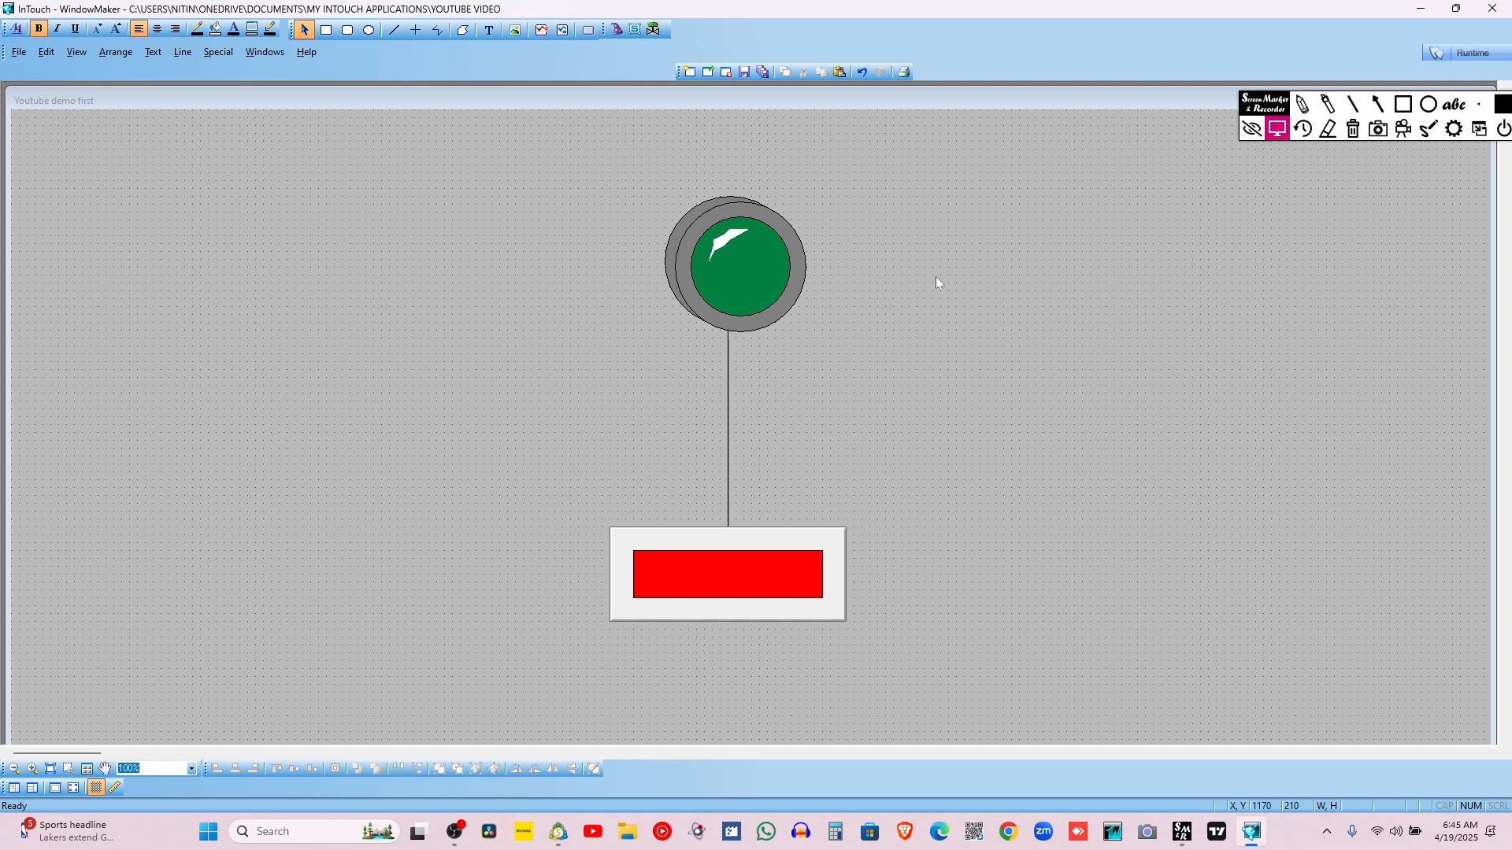
{"action": "left_click", "coordinate": [218, 52]}
{"action": "left_click", "coordinate": [505, 213]}
{"action": "left_click", "coordinate": [748, 255]}
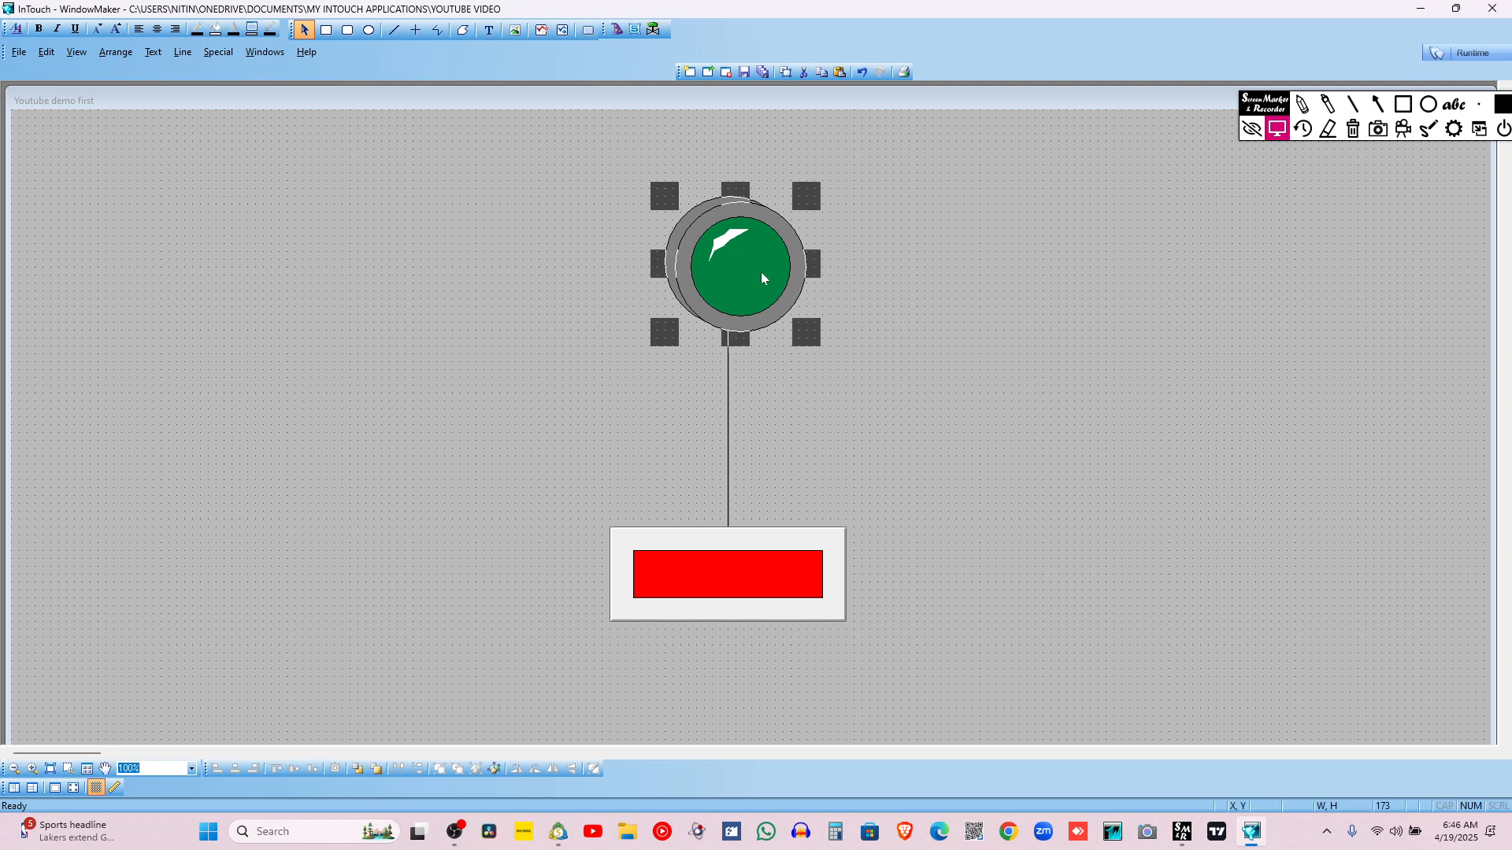
{"action": "left_click", "coordinate": [1203, 326]}
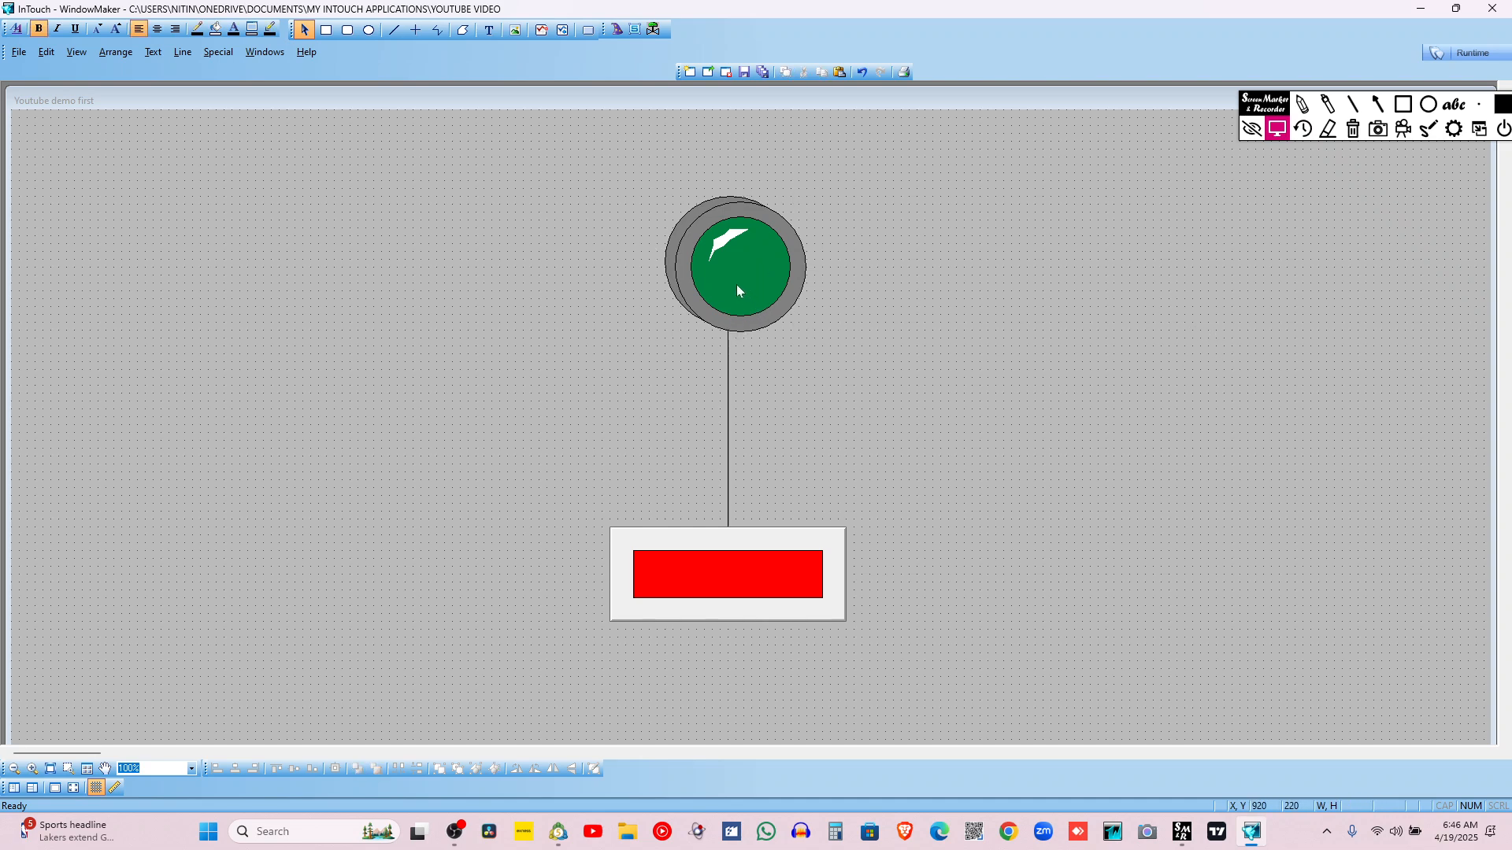
Open the light's wizard settings, outline the Expression entry with a temporary rectangle annotation and clear it
{"action": "double_click", "coordinate": [737, 288]}
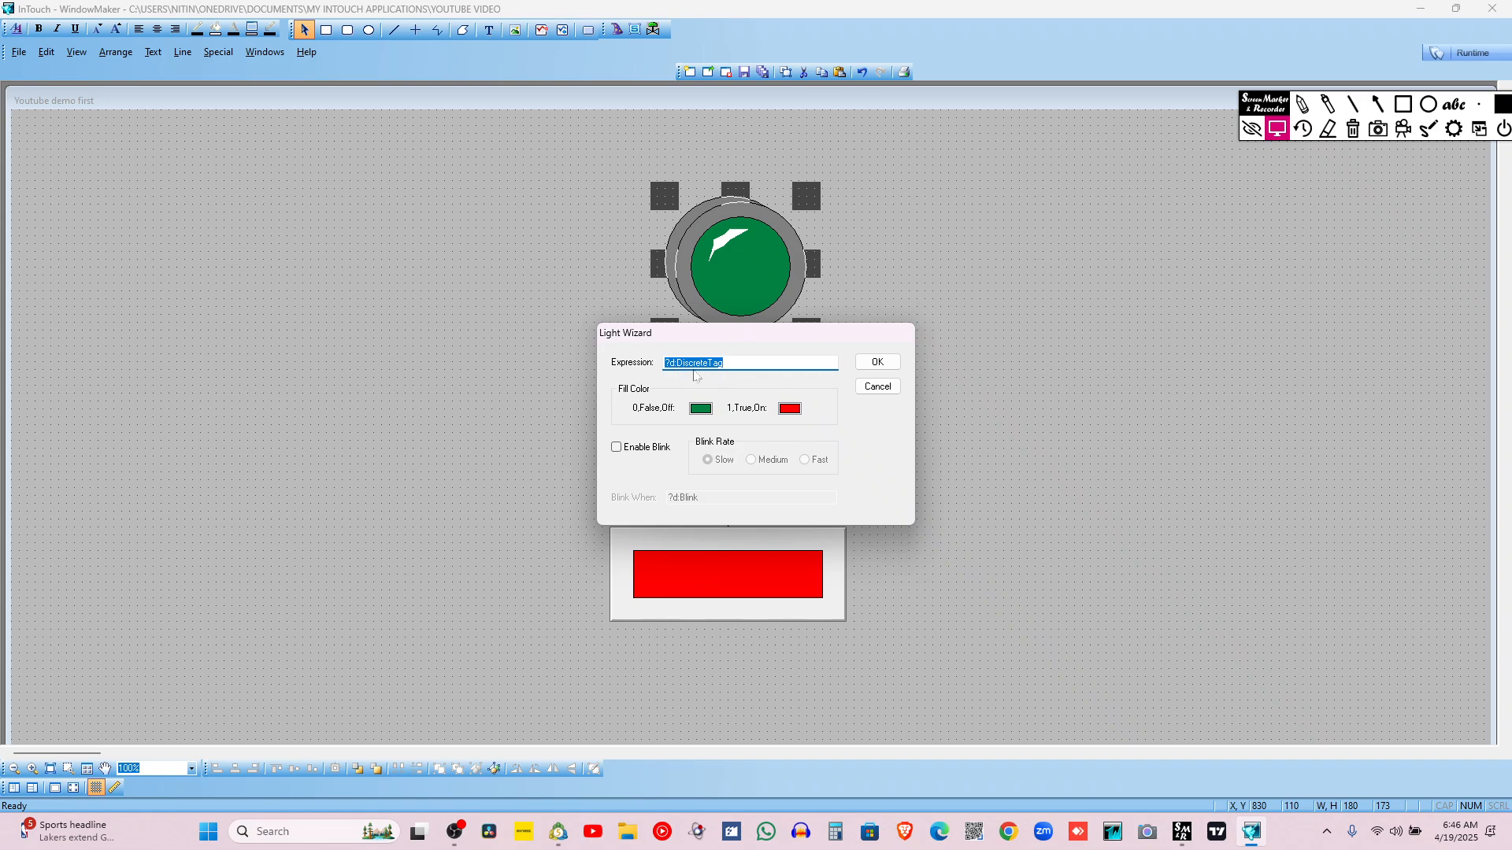
{"action": "left_click", "coordinate": [1403, 103]}
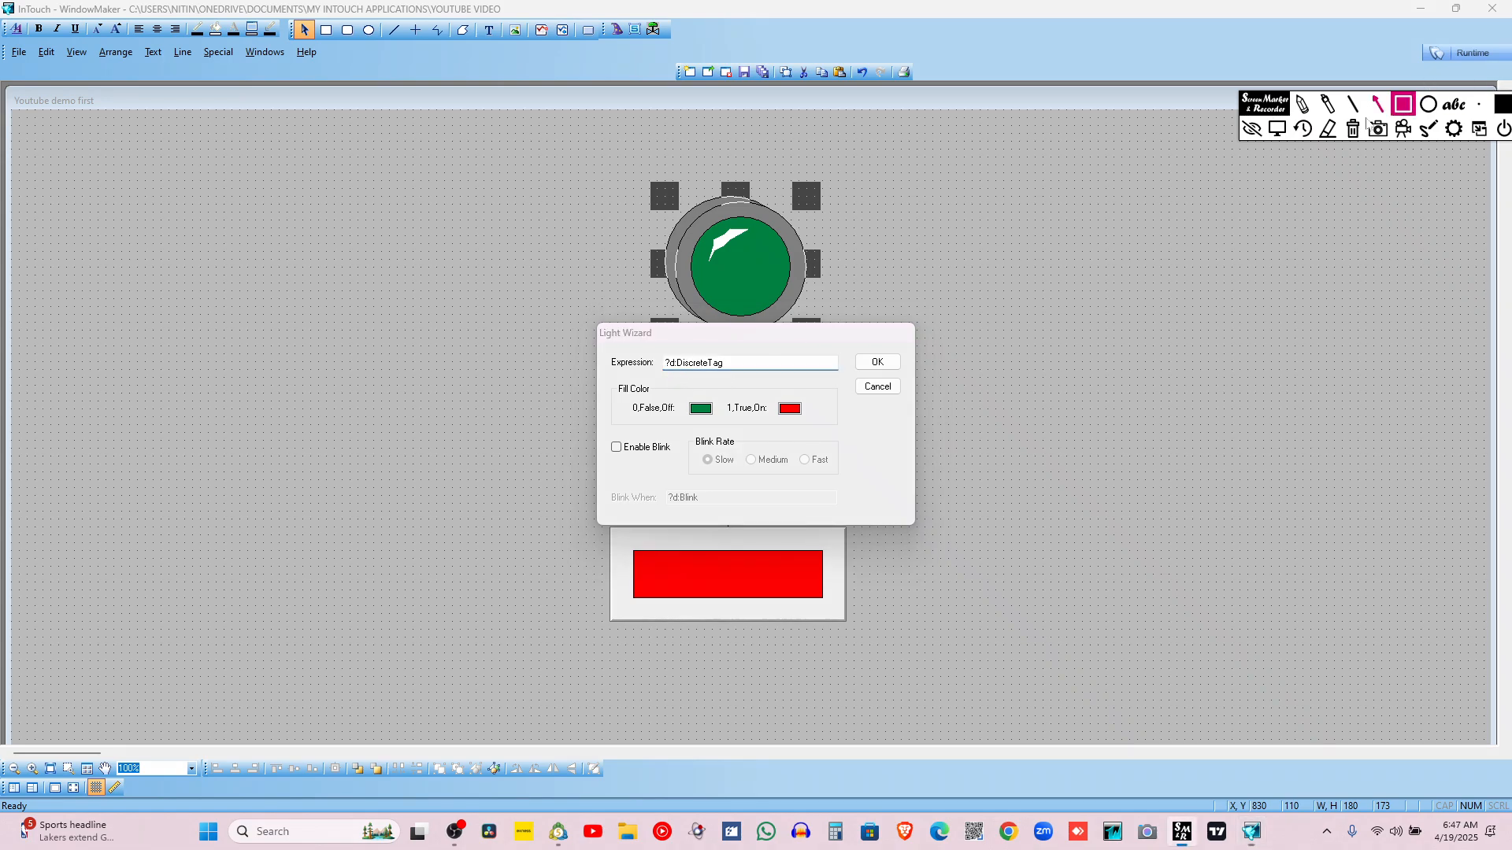
{"action": "left_click_drag", "start_coordinate": [650, 352], "coordinate": [745, 383]}
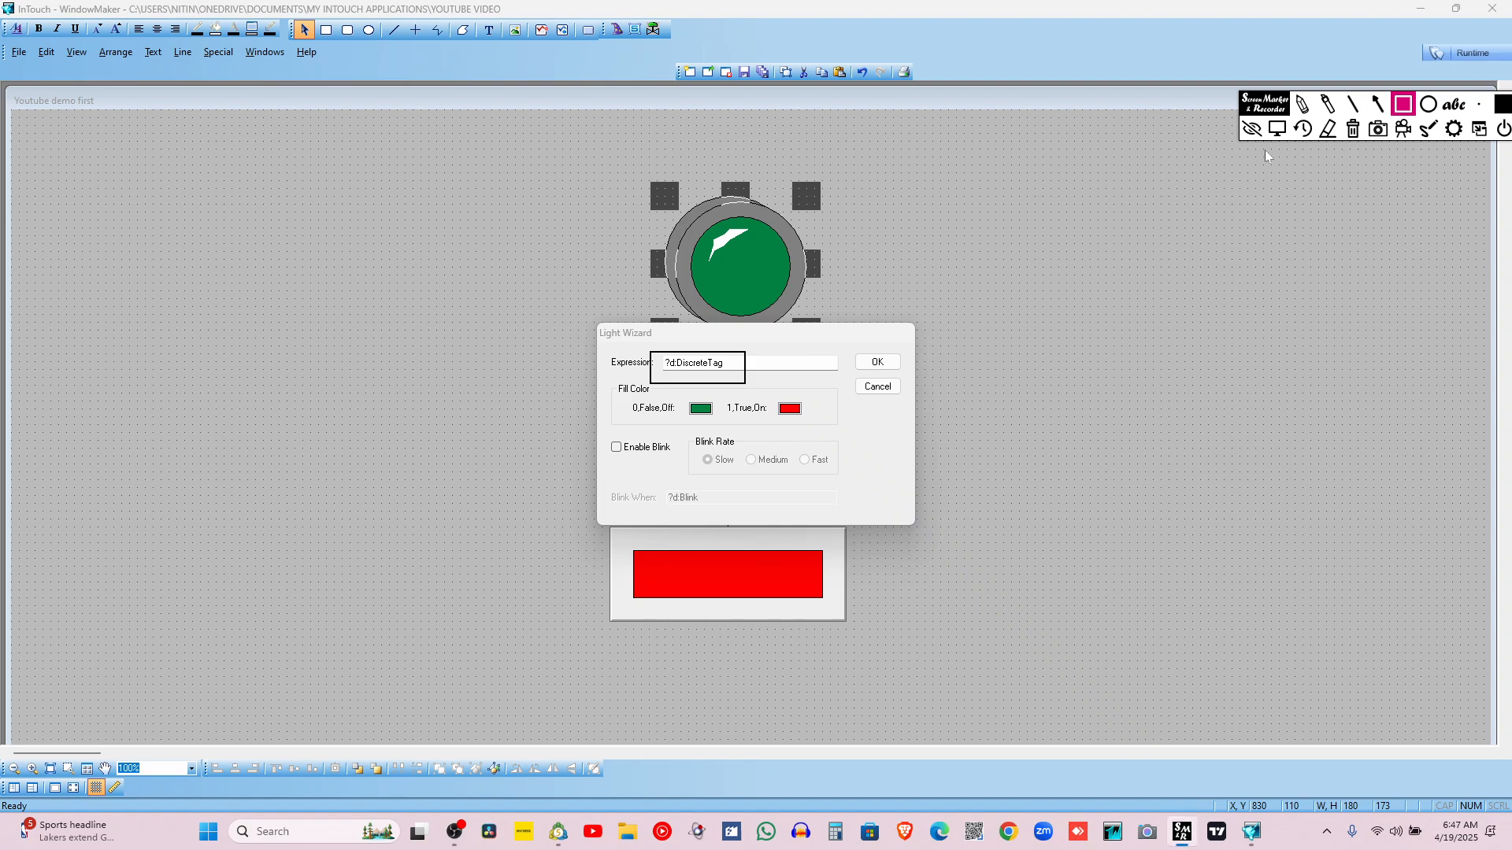
{"action": "left_click", "coordinate": [1354, 129]}
{"action": "left_click", "coordinate": [1278, 129]}
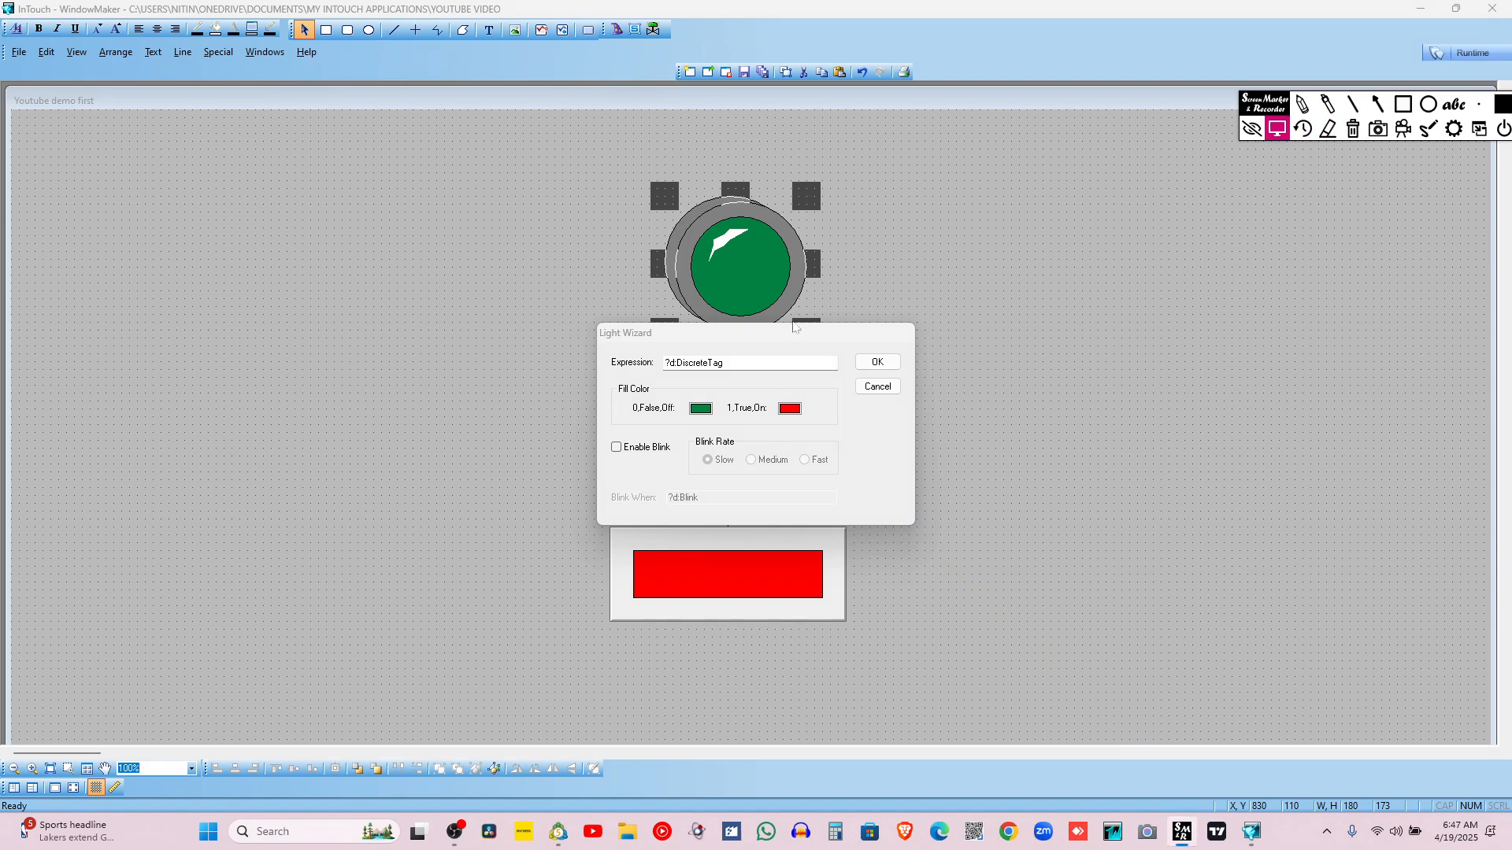
Set the light's expression to X1 and agree to define X1 as a new tag
{"action": "left_click_drag", "start_coordinate": [743, 363], "coordinate": [528, 349]}
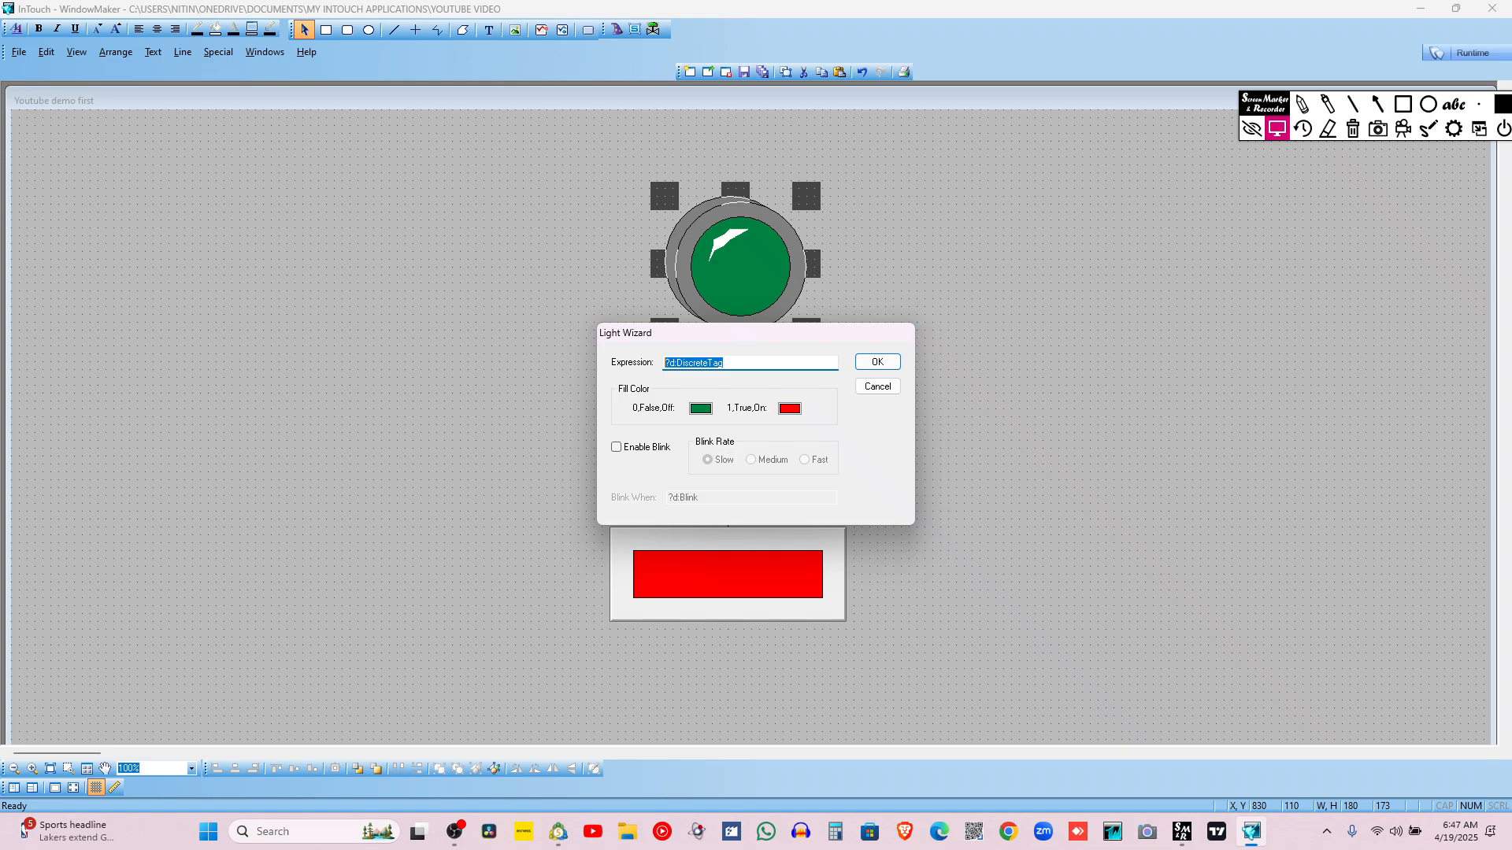
{"action": "type", "text": "X1"}
{"action": "left_click", "coordinate": [876, 362]}
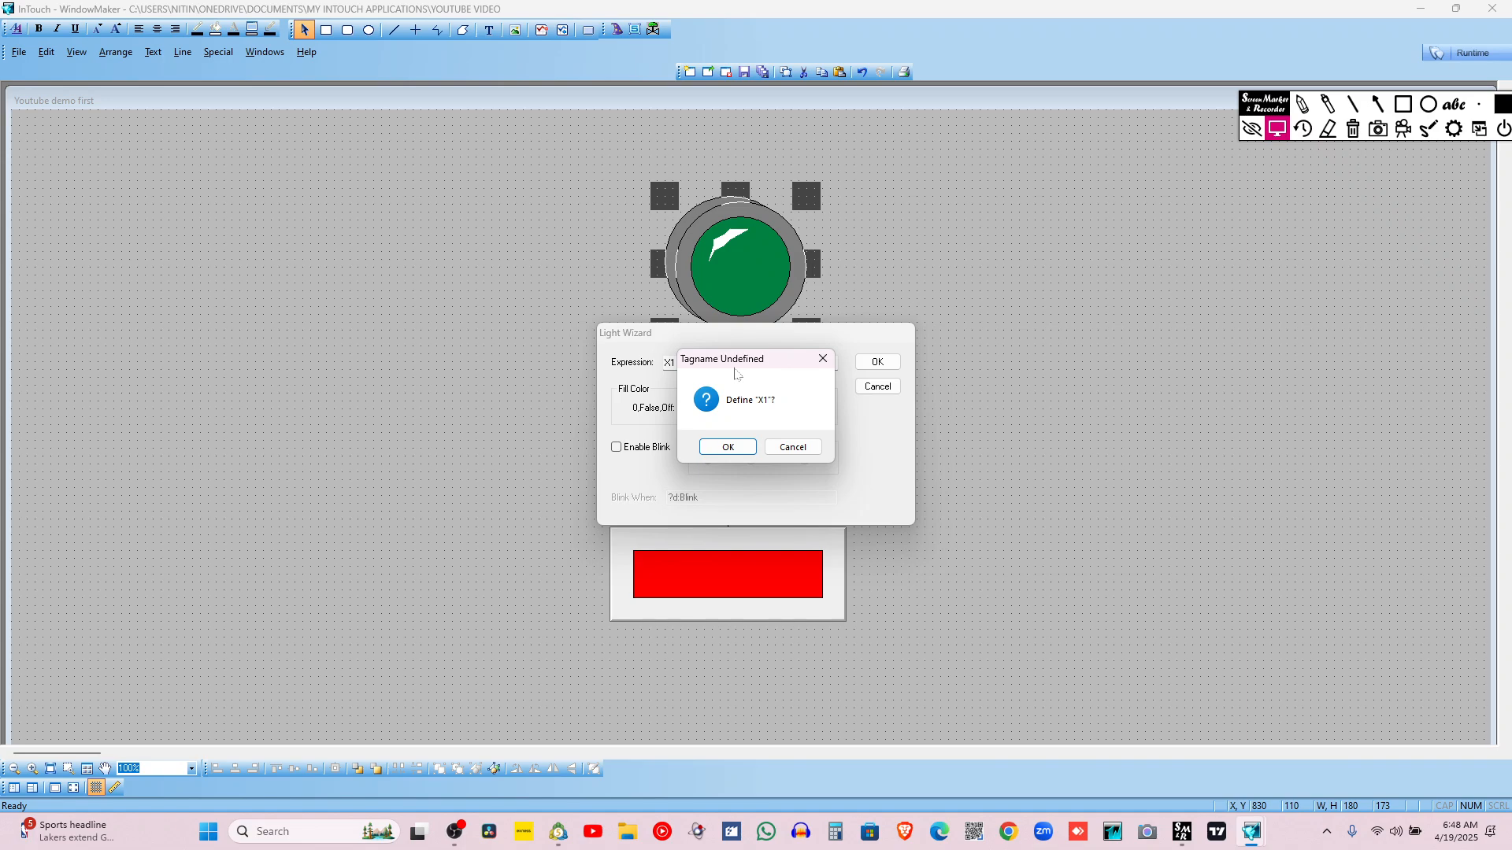
{"action": "left_click", "coordinate": [710, 446]}
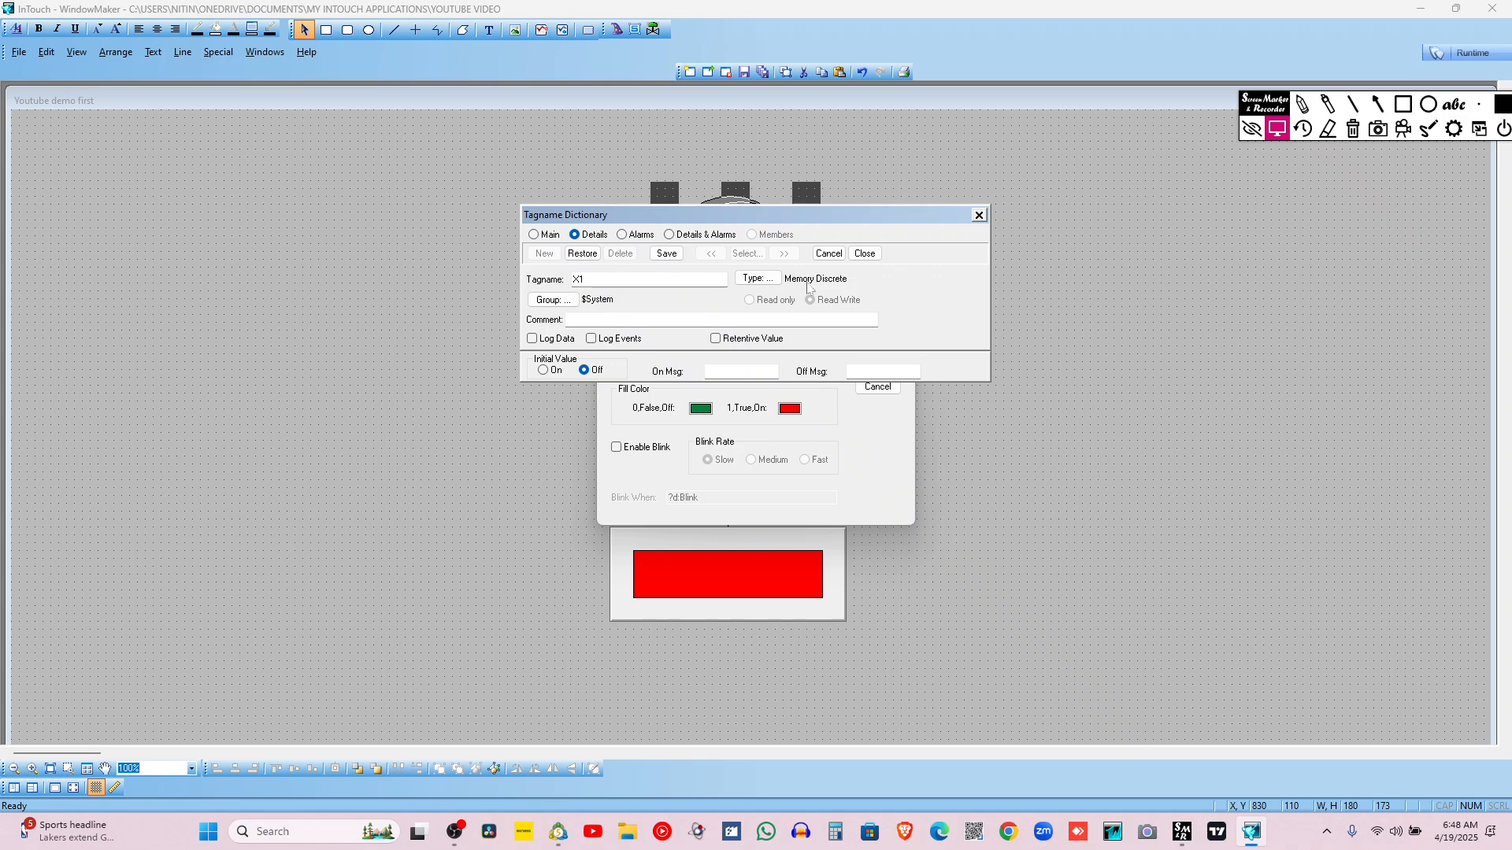
Save tag X1 as Memory Discrete with the comment ON OFF BULB, and confirm the light's wizard settings
{"action": "left_click", "coordinate": [662, 319]}
{"action": "type", "text": "ON OFF BULB"}
{"action": "left_click", "coordinate": [666, 254]}
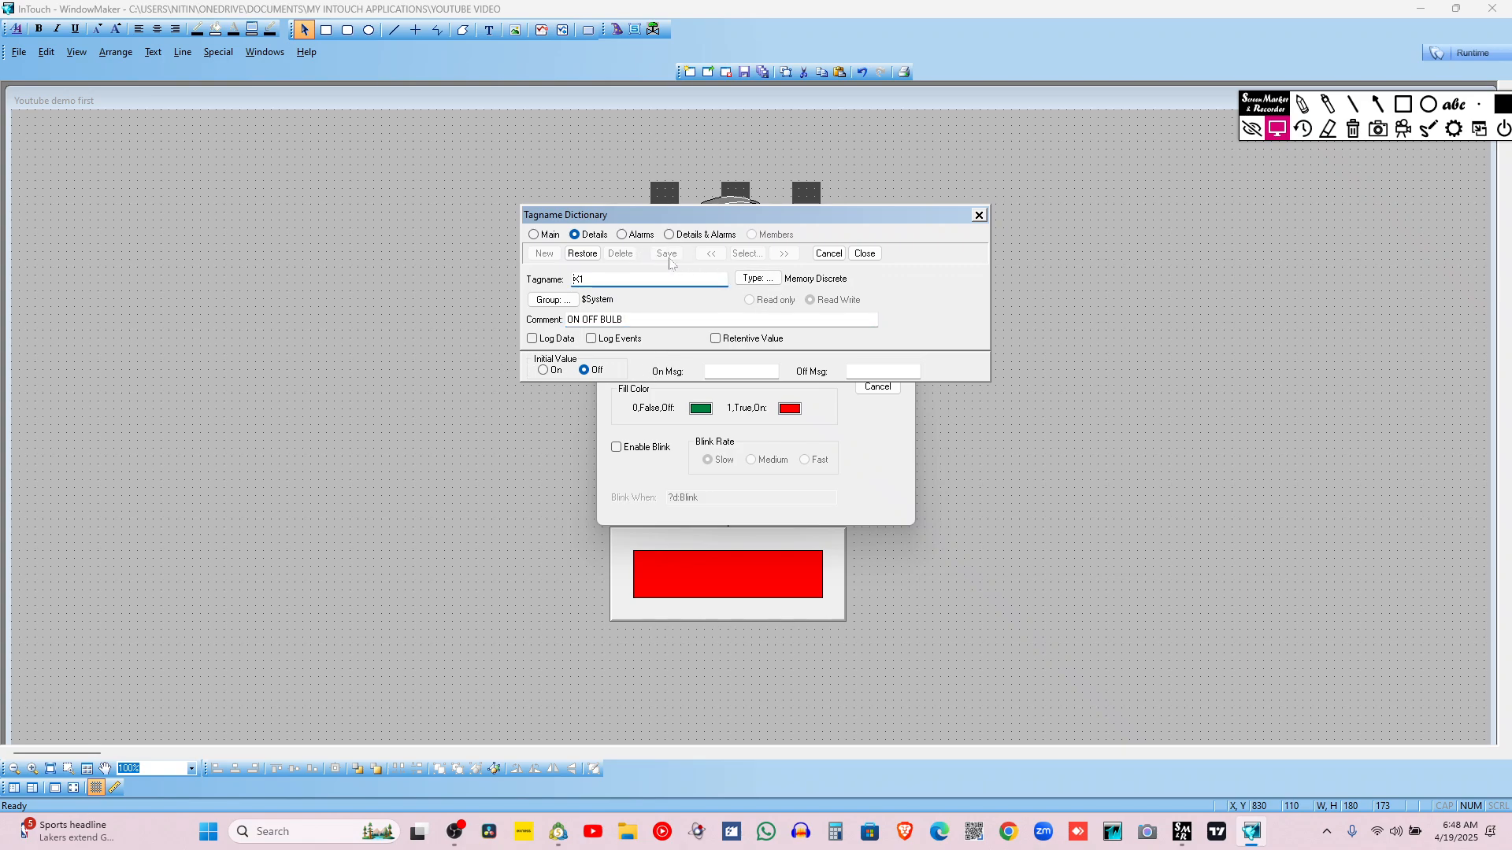
{"action": "left_click", "coordinate": [979, 216]}
{"action": "left_click", "coordinate": [875, 360]}
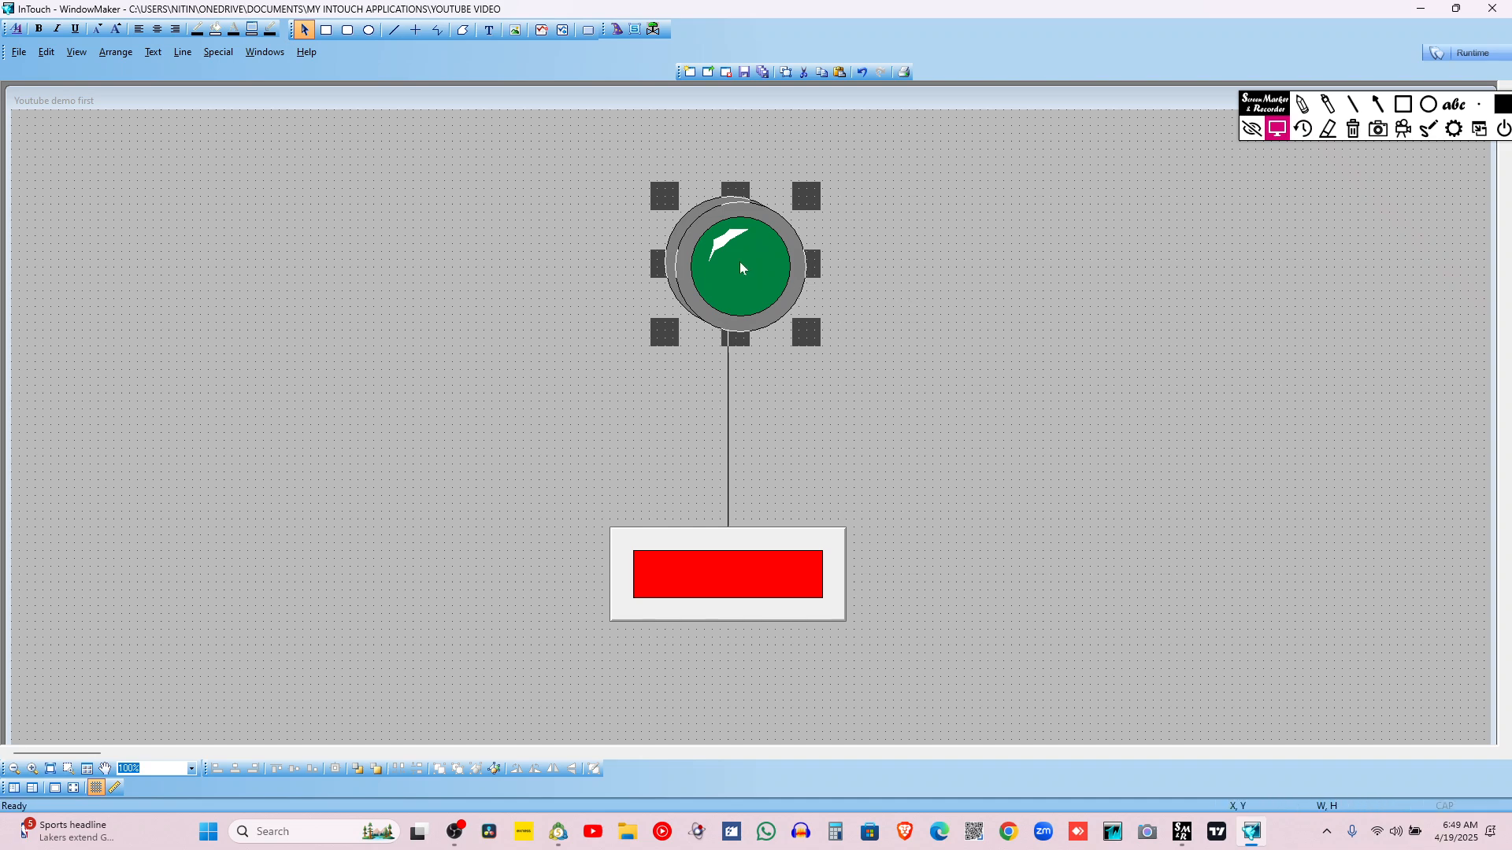
{"action": "left_click", "coordinate": [855, 385]}
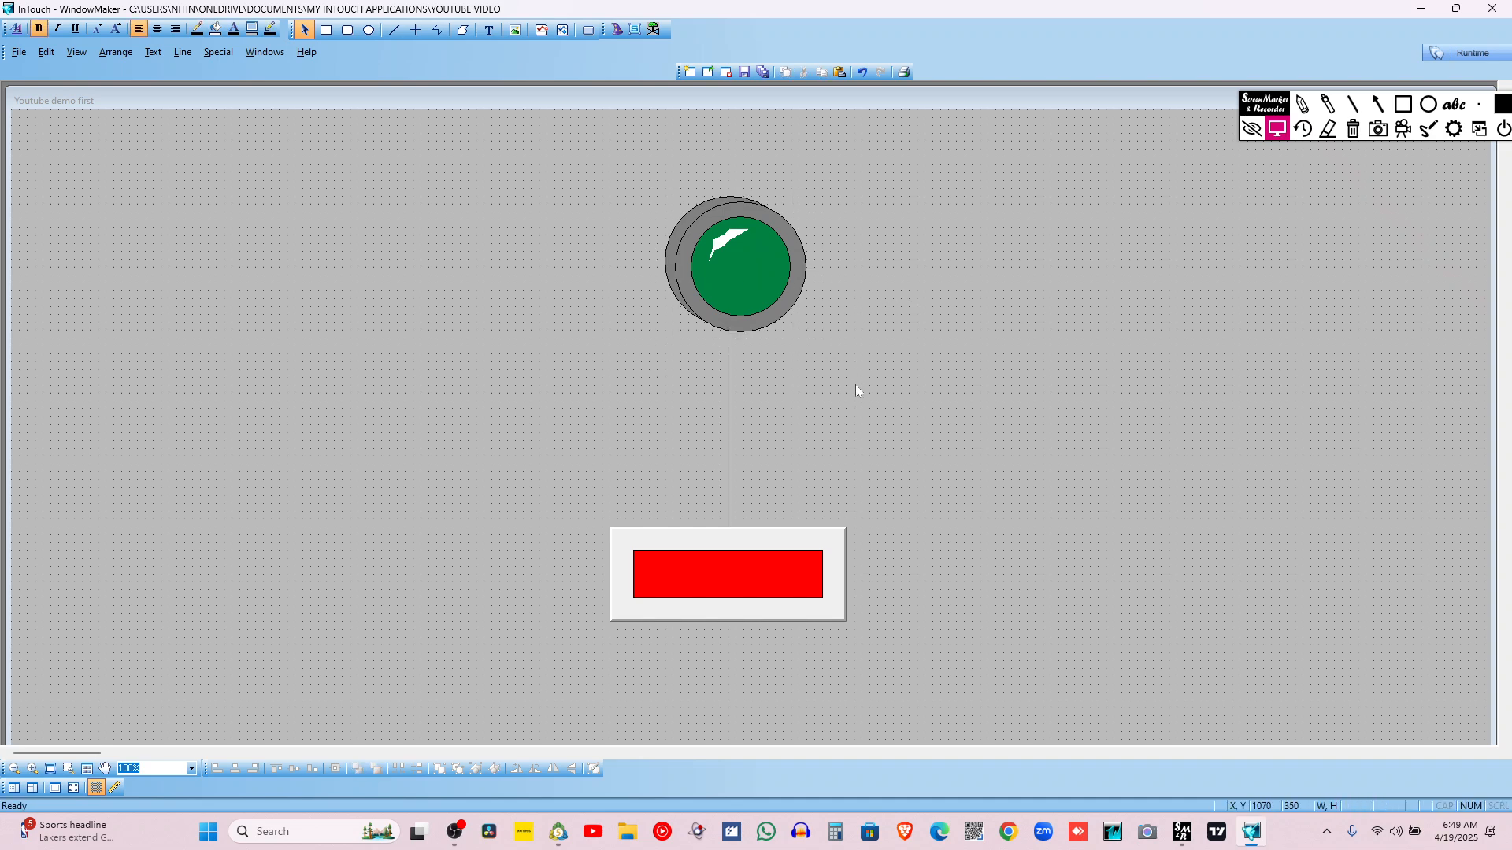
Assign tagname X1 to the Color Pushbutton and set its action to Toggle
{"action": "left_click", "coordinate": [759, 574]}
{"action": "double_click", "coordinate": [759, 571]}
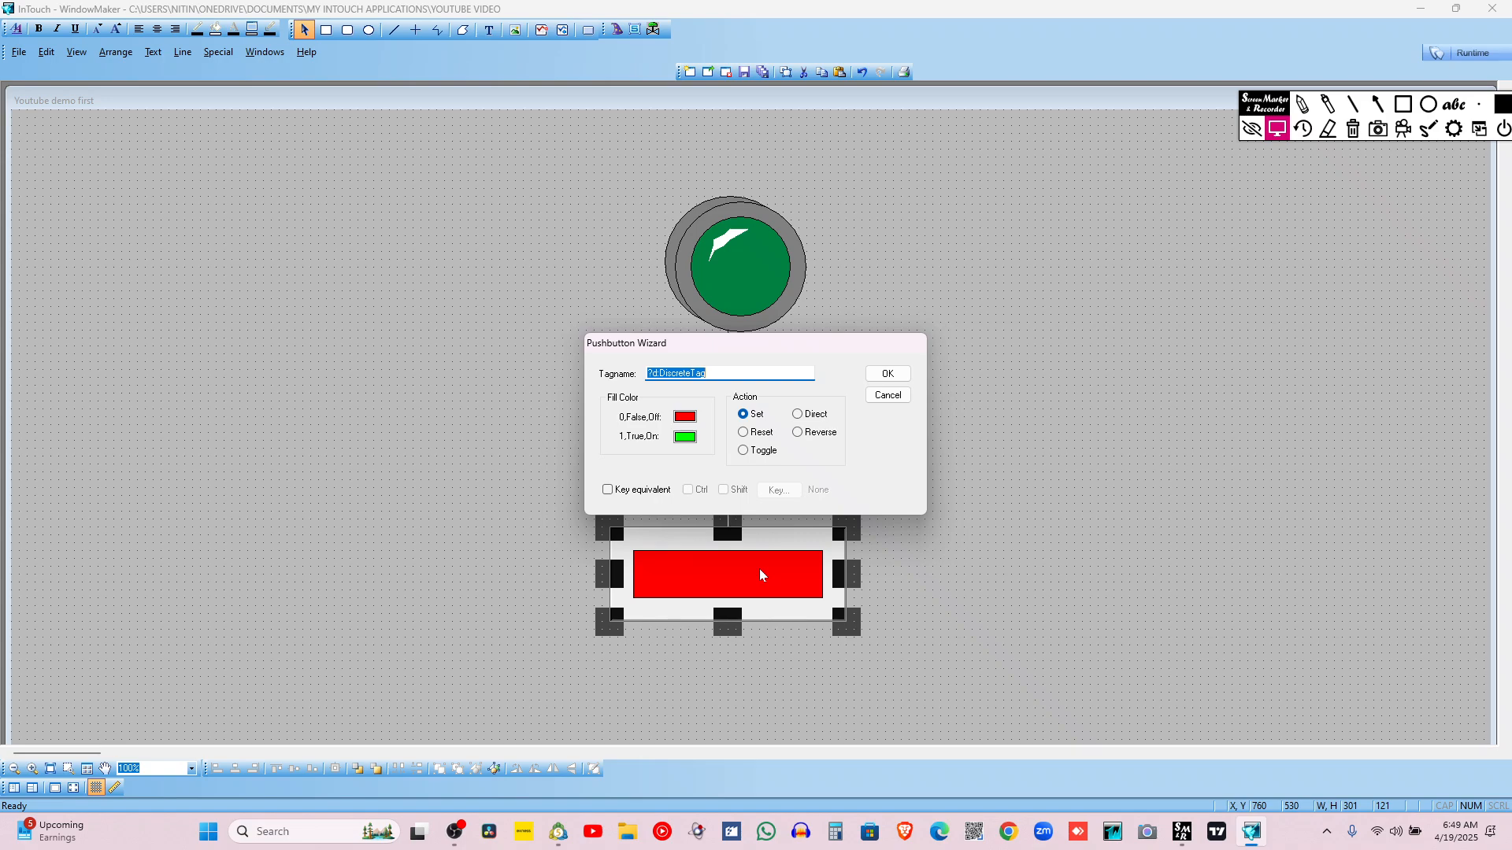
{"action": "type", "text": "X1"}
{"action": "left_click", "coordinate": [744, 450]}
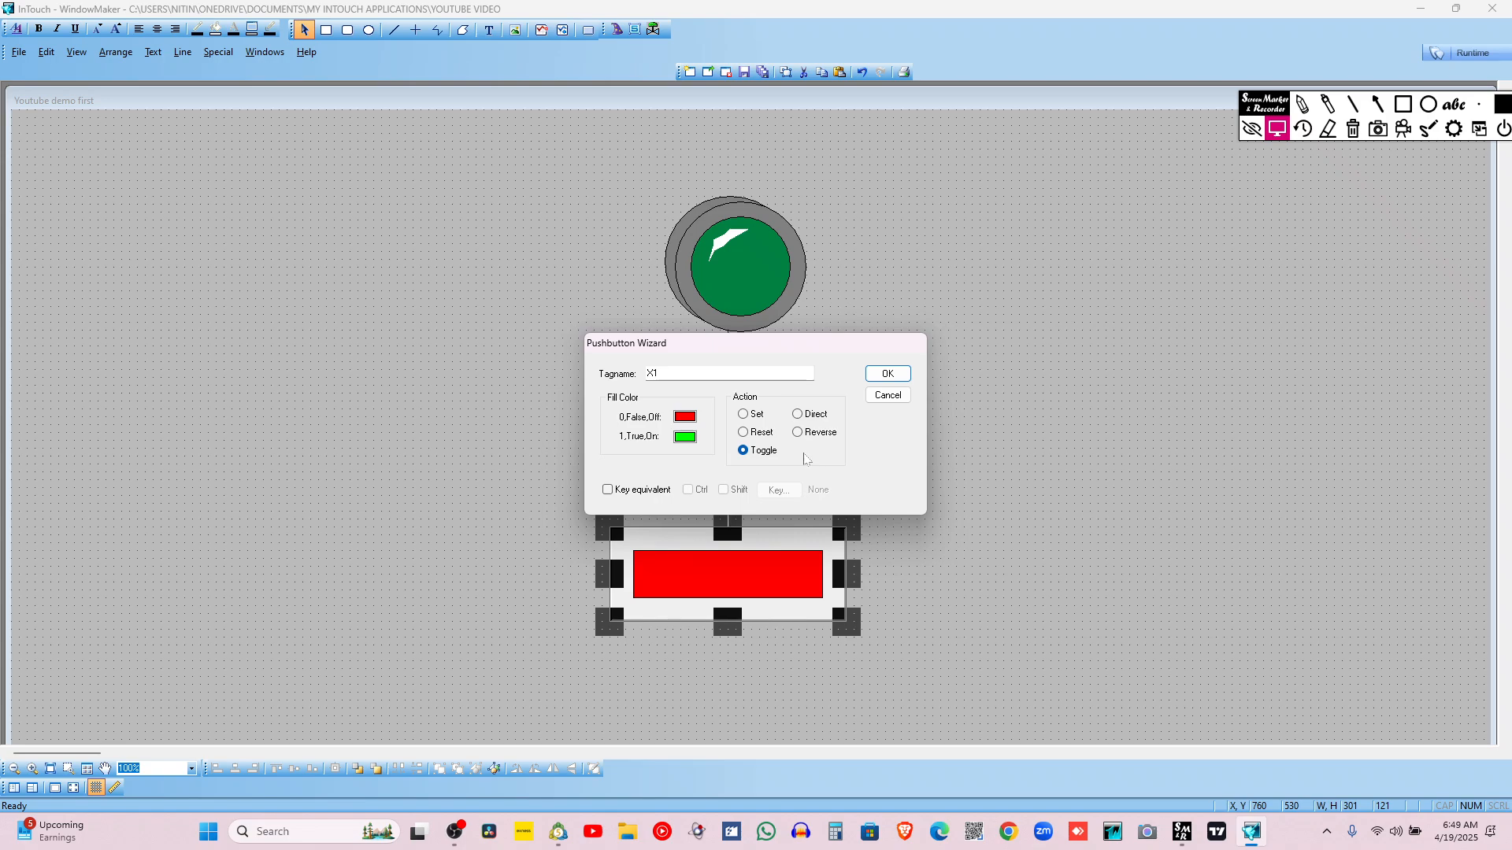
Set the pushbutton's fill colours to red for the on state and green for the off state
{"action": "left_click", "coordinate": [685, 437]}
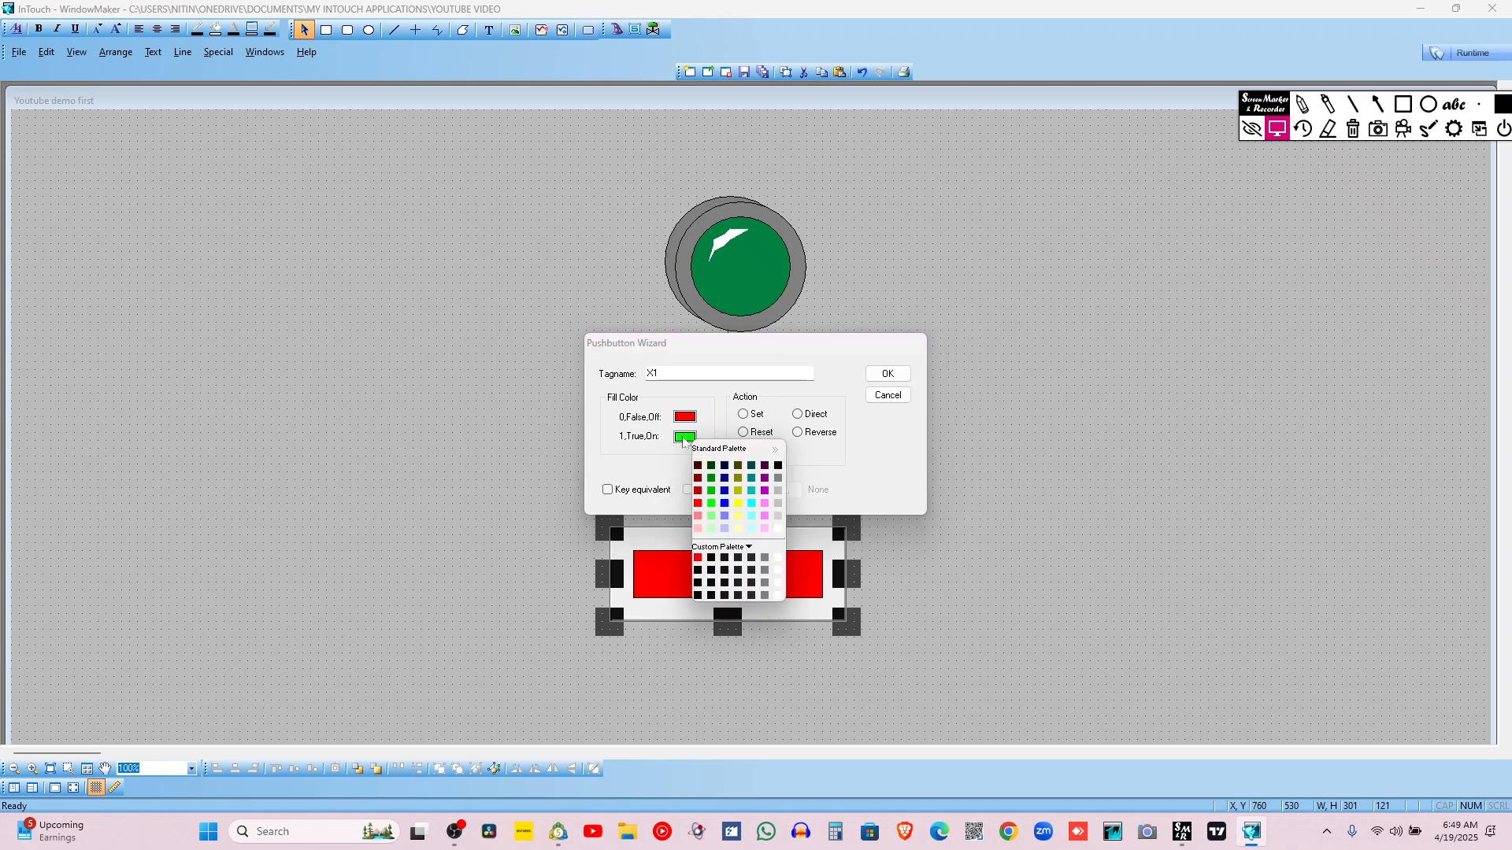
{"action": "left_click", "coordinate": [698, 503]}
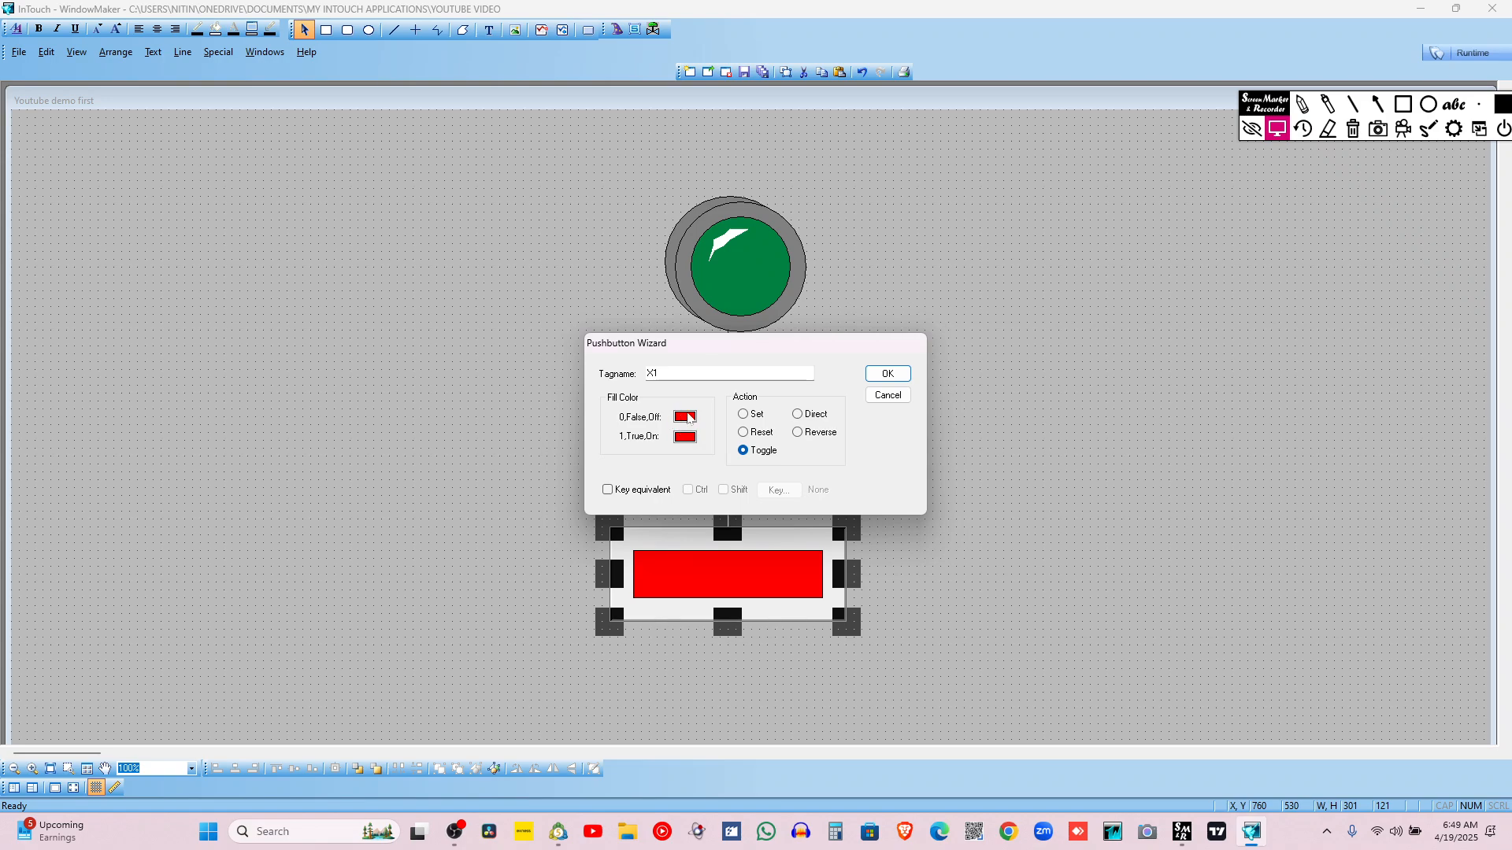
{"action": "left_click", "coordinate": [689, 418]}
{"action": "left_click", "coordinate": [710, 470]}
Enable a key equivalent for the pushbutton, choose w as its key, and confirm the wizard settings
{"action": "left_click", "coordinate": [608, 490]}
{"action": "left_click", "coordinate": [778, 491]}
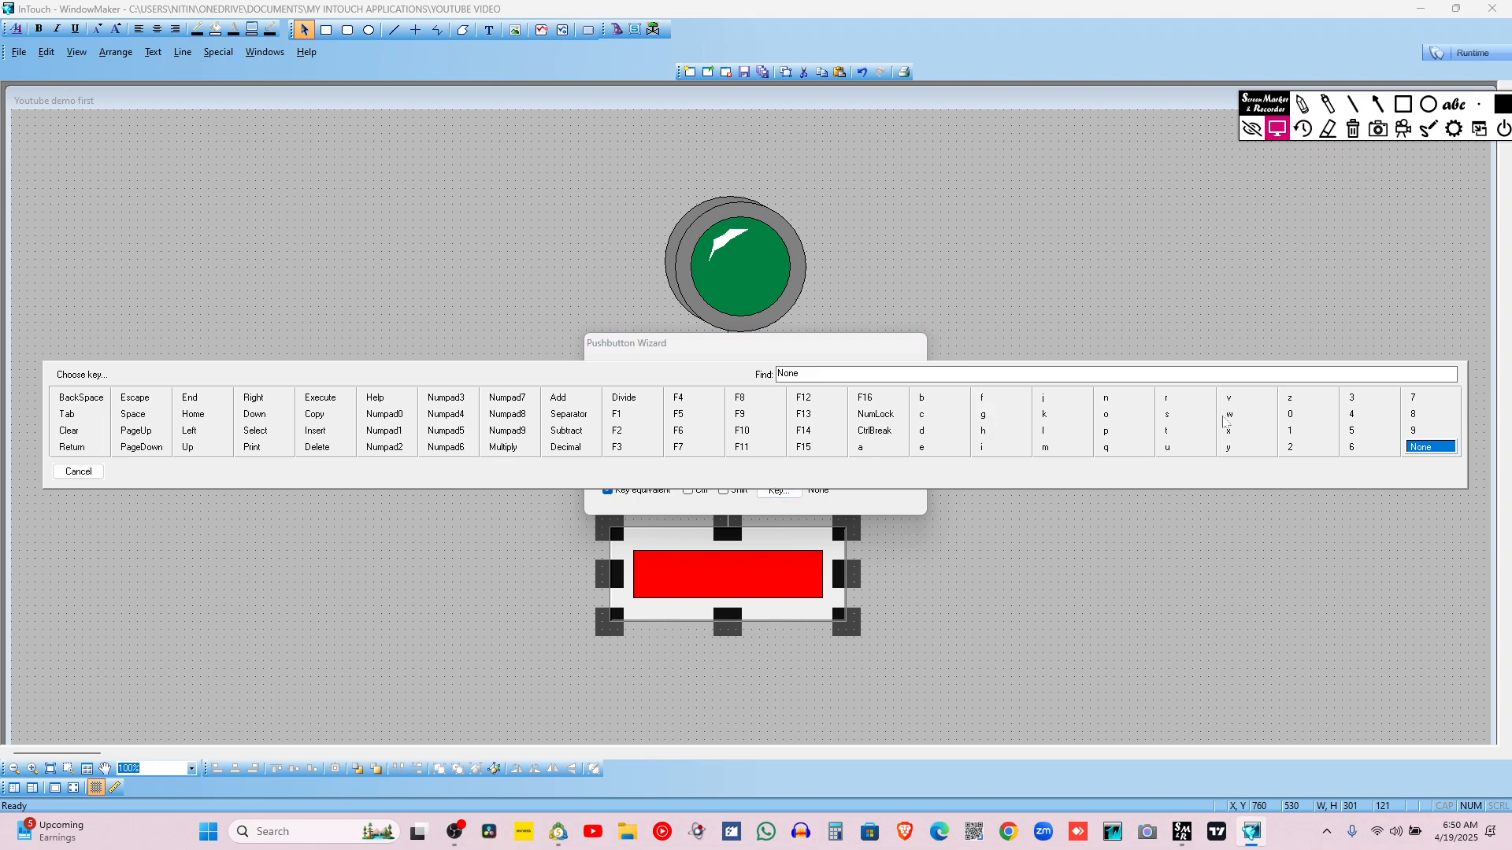
{"action": "left_click", "coordinate": [1227, 417]}
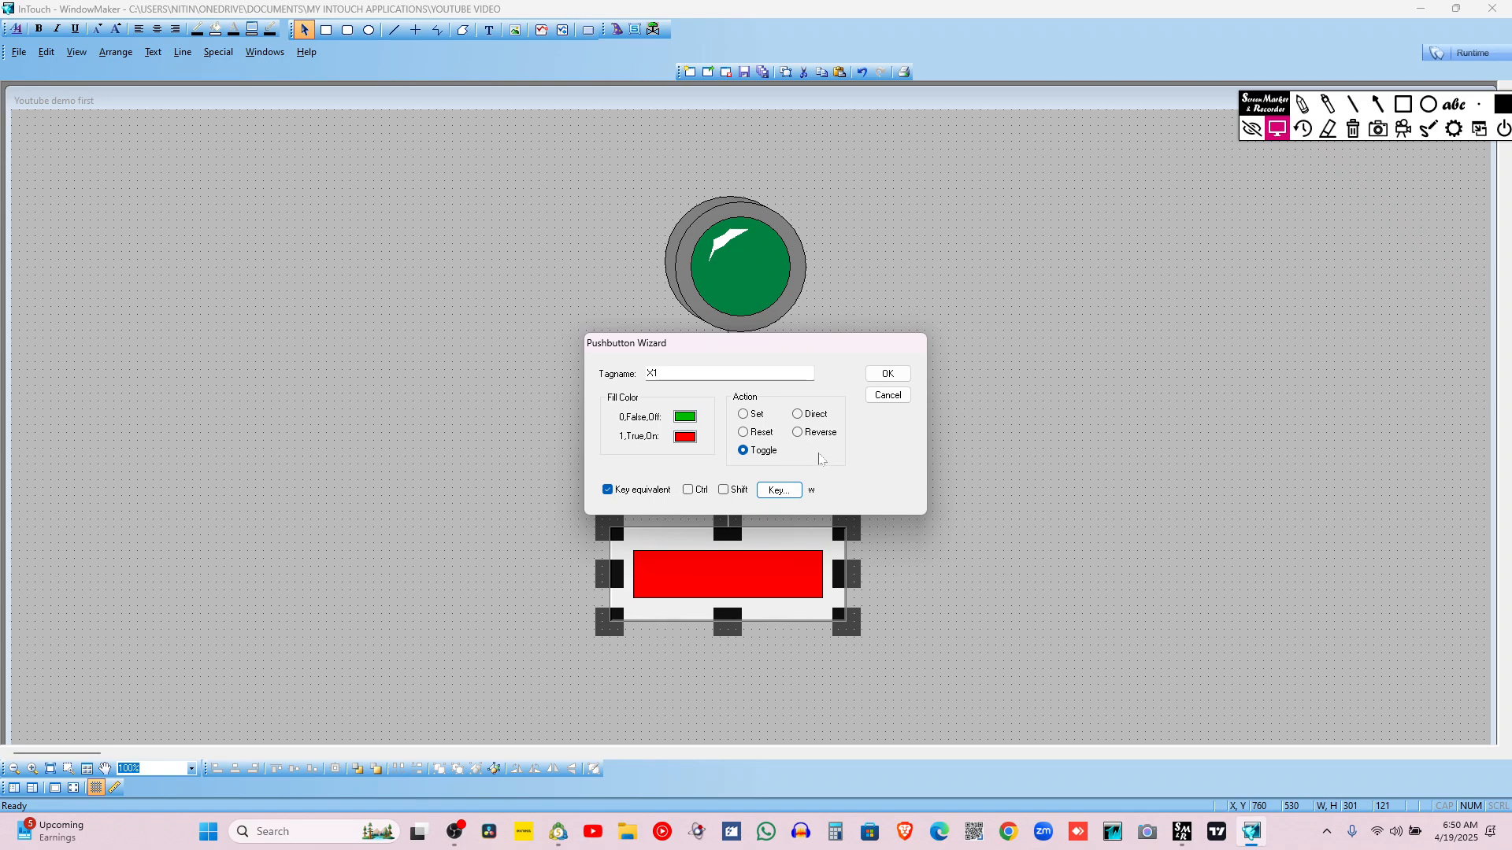
{"action": "left_click", "coordinate": [886, 375]}
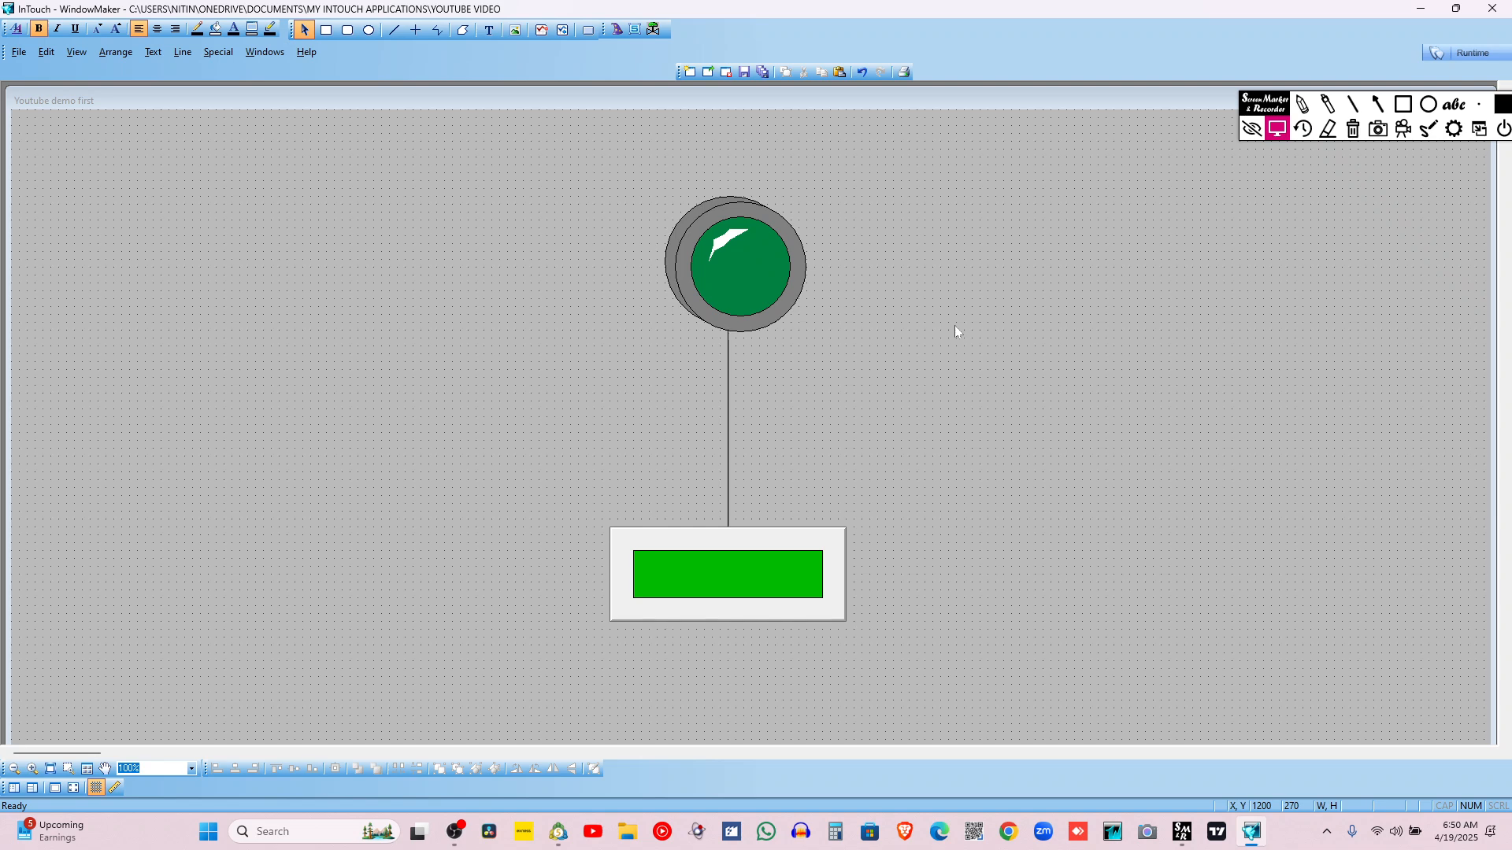
Switch to the WindowViewer runtime, draw a temporary arrow annotation pointing towards the light, and clear it
{"action": "left_click", "coordinate": [1467, 53]}
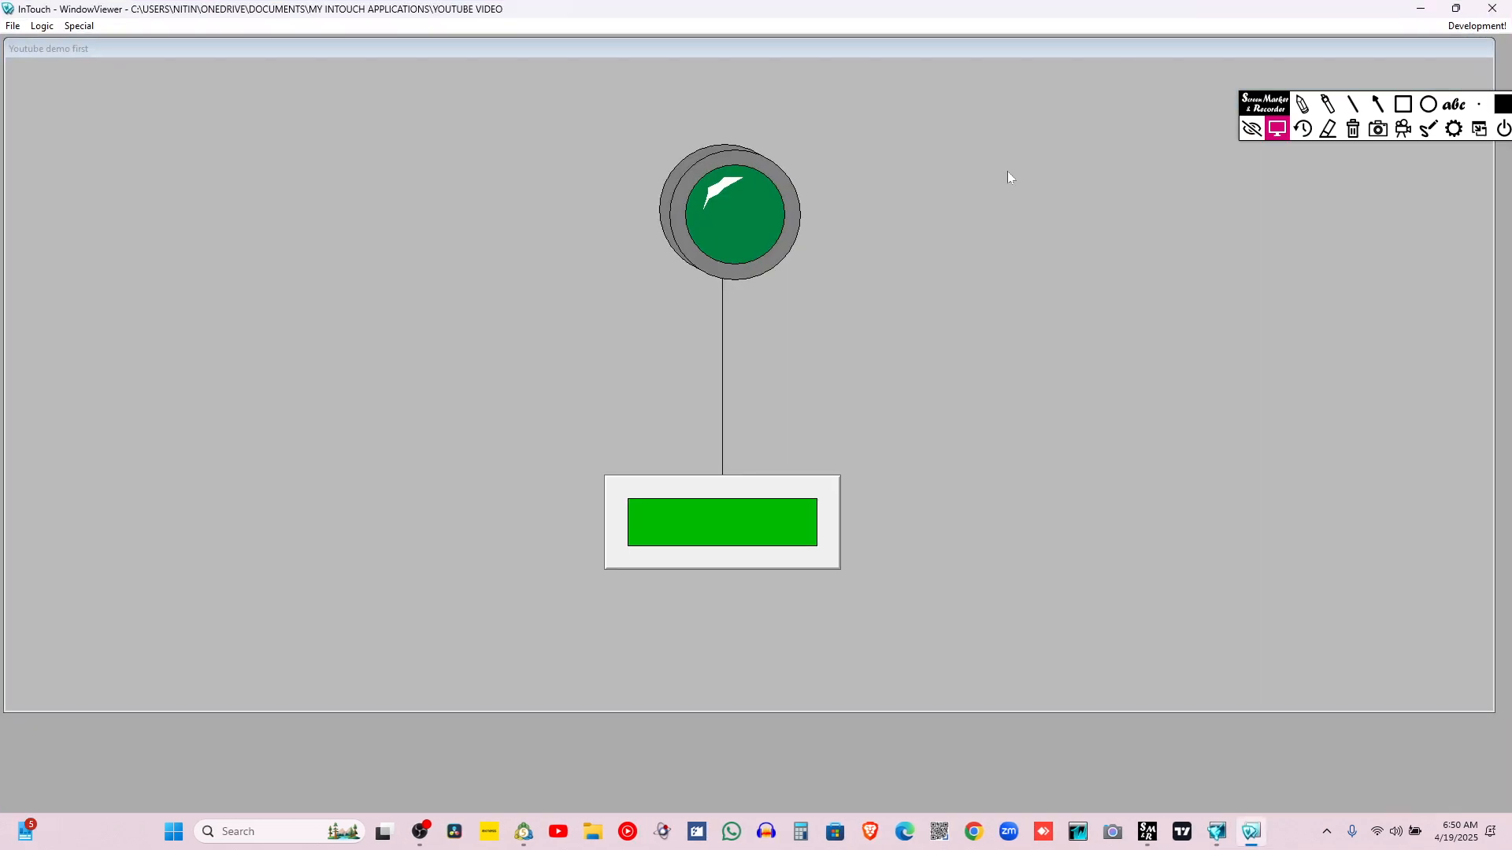
{"action": "left_click", "coordinate": [1377, 104]}
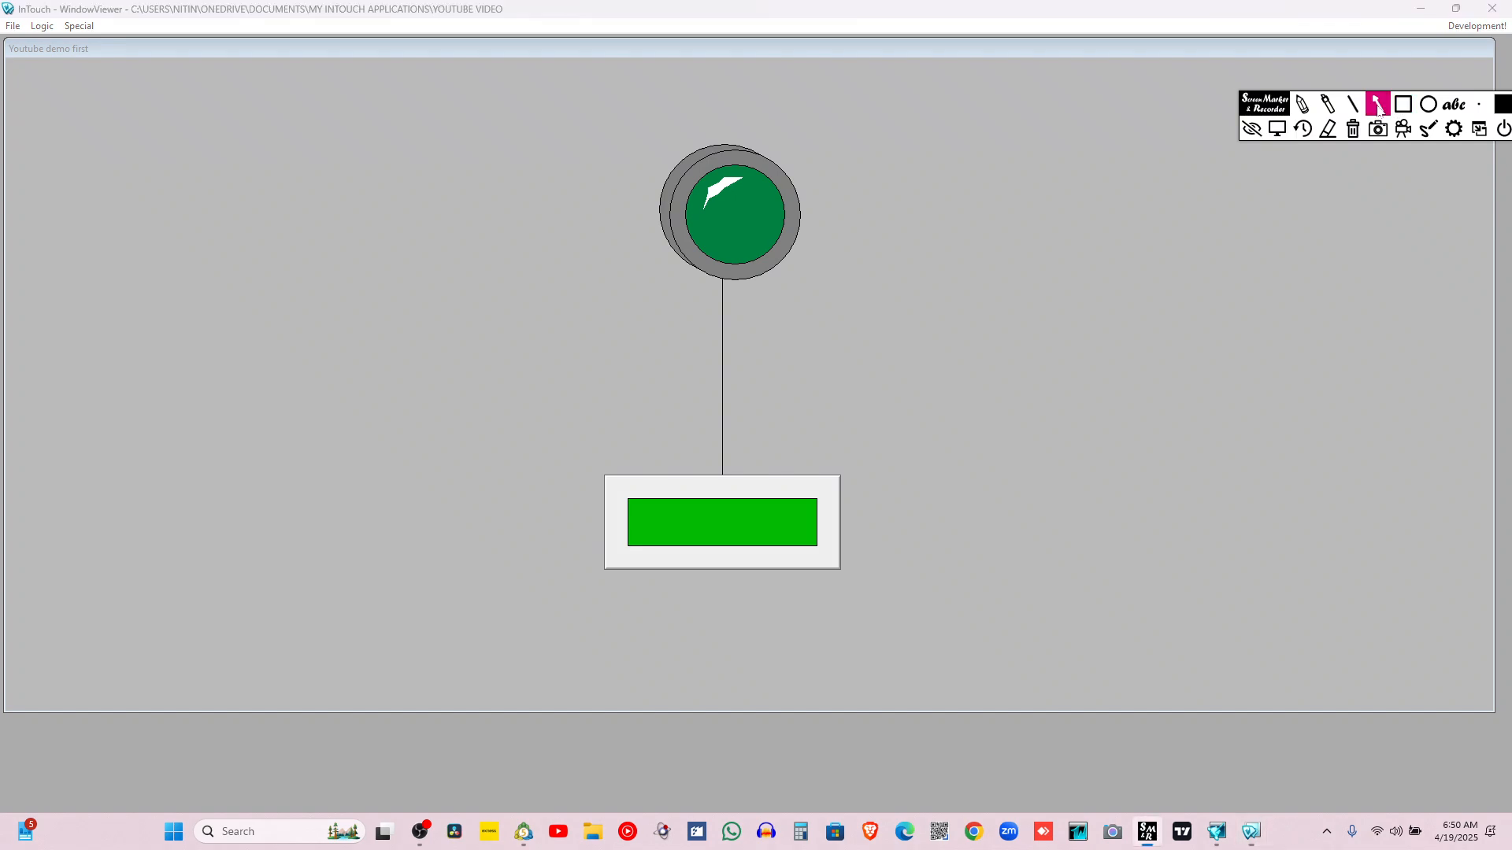
{"action": "mouse_move", "coordinate": [1269, 344]}
{"action": "left_mouse_down"}
{"action": "mouse_move", "coordinate": [675, 158]}
{"action": "mouse_move", "coordinate": [88, 38]}
{"action": "mouse_move", "coordinate": [60, 15]}
{"action": "mouse_move", "coordinate": [102, 16]}
{"action": "mouse_move", "coordinate": [3, 51]}
{"action": "mouse_move", "coordinate": [182, 54]}
{"action": "mouse_move", "coordinate": [928, 200]}
{"action": "left_mouse_up"}
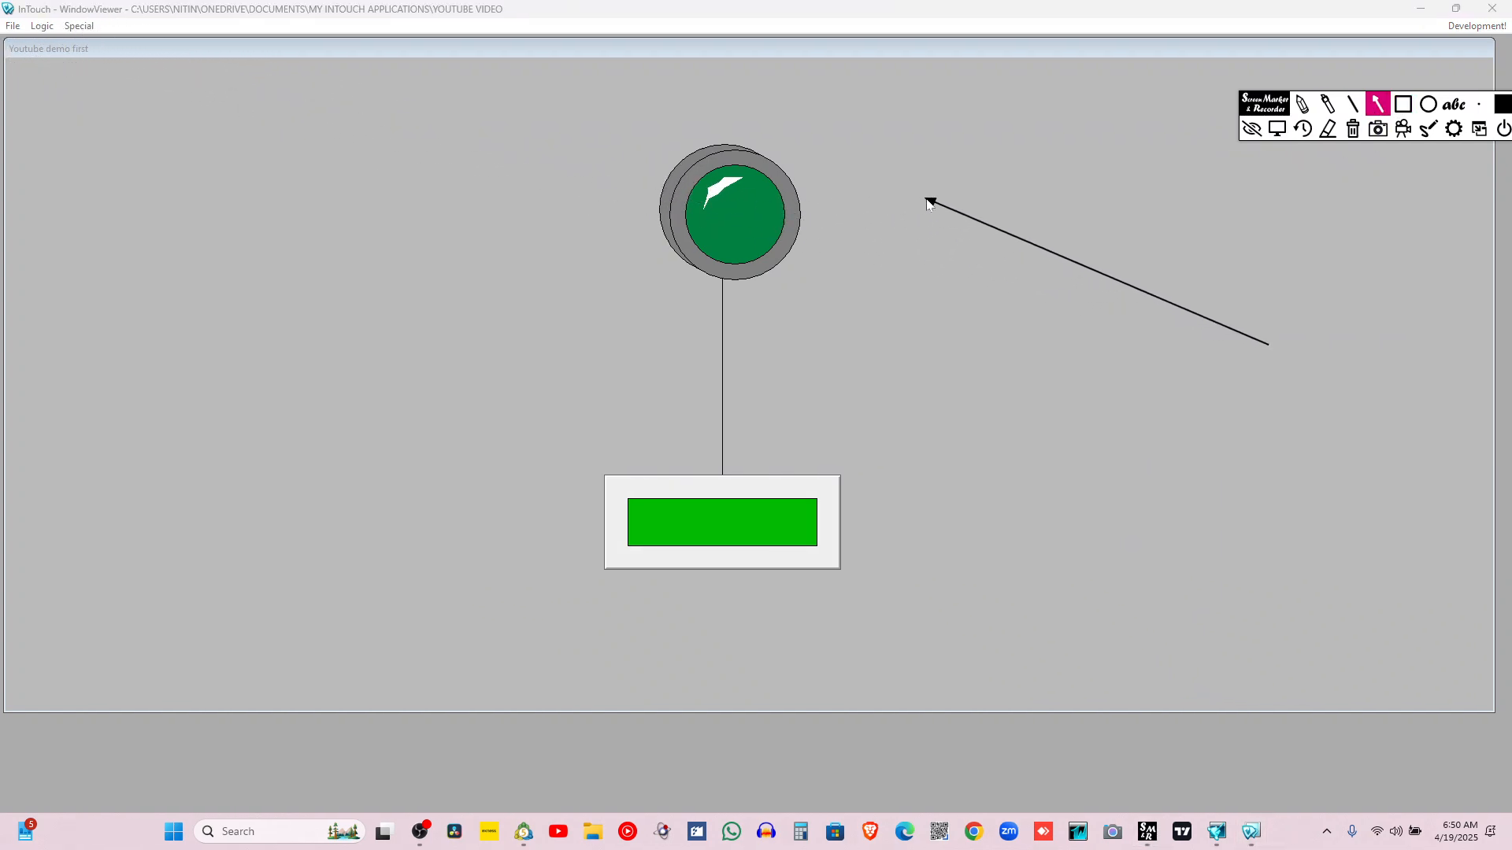
{"action": "left_click", "coordinate": [1353, 128]}
{"action": "left_click", "coordinate": [1276, 129]}
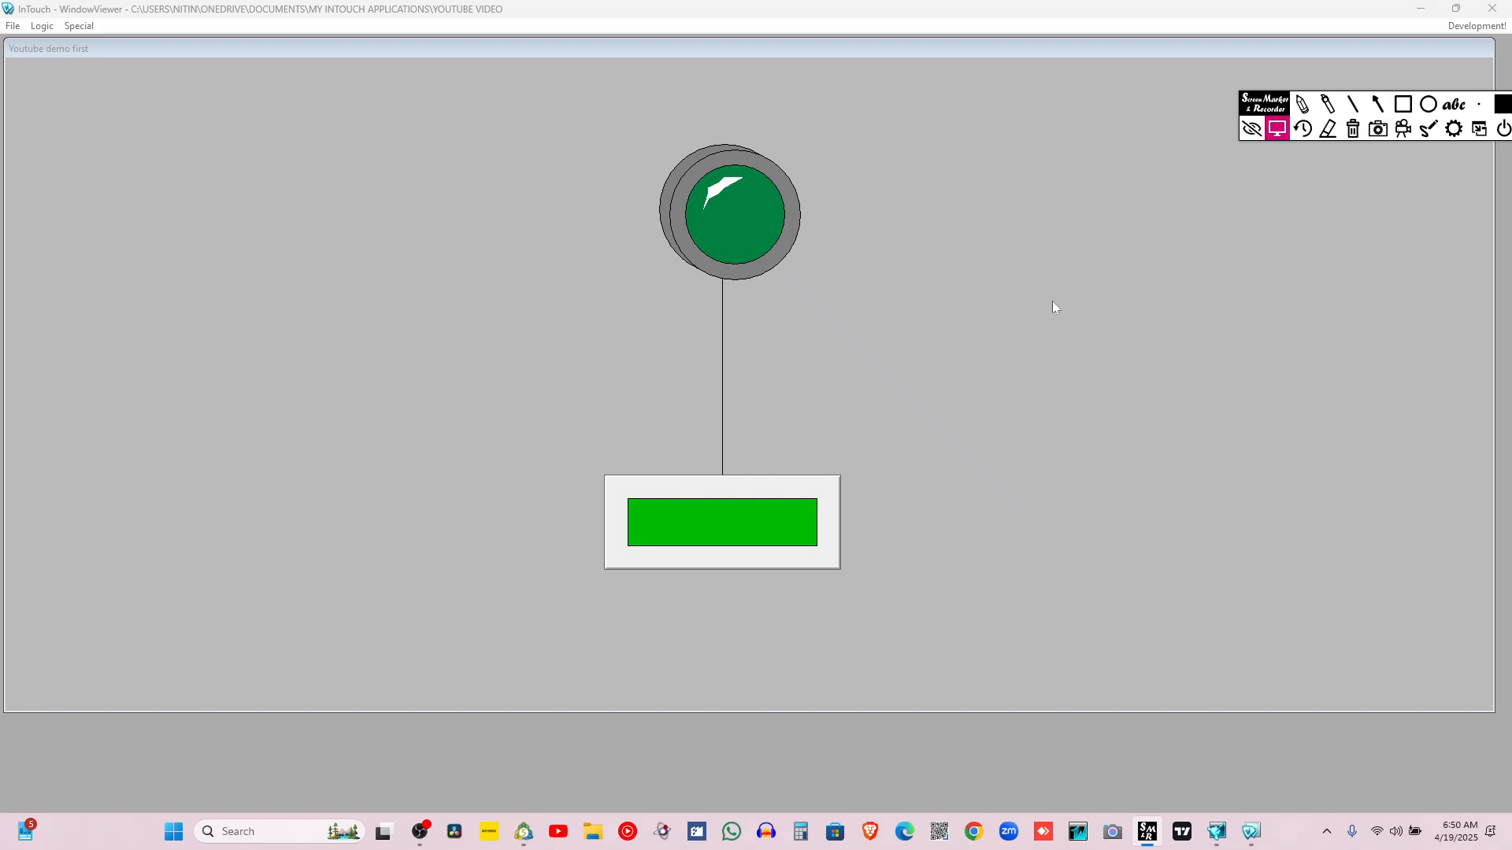
Test the pushbutton by toggling the light on and off repeatedly, and return to WindowMaker development
{"action": "left_click", "coordinate": [730, 532]}
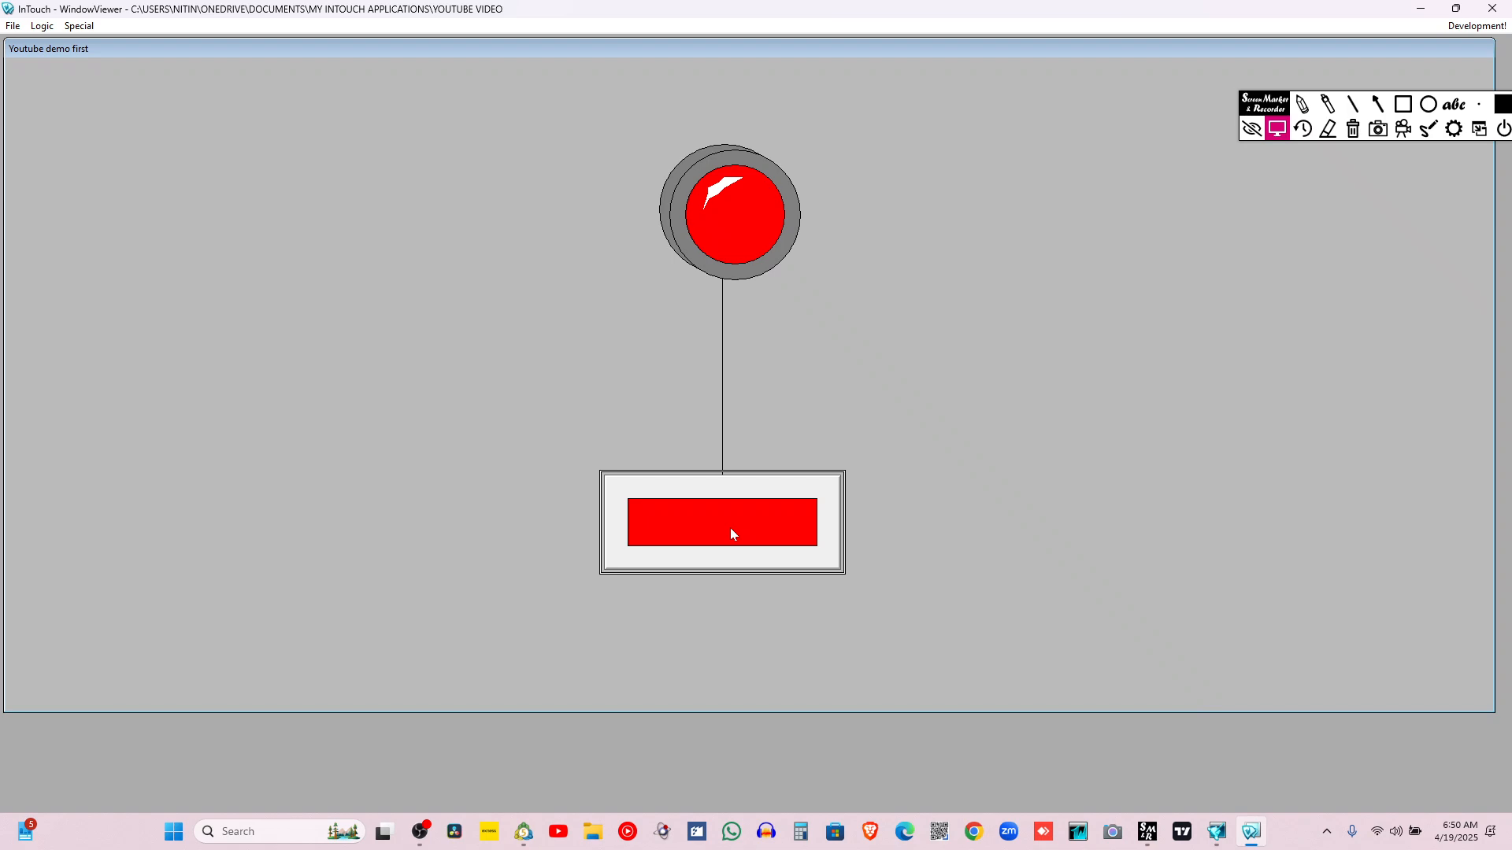
{"action": "left_click", "coordinate": [731, 529]}
{"action": "left_click", "coordinate": [731, 529]}
{"action": "left_click", "coordinate": [730, 533]}
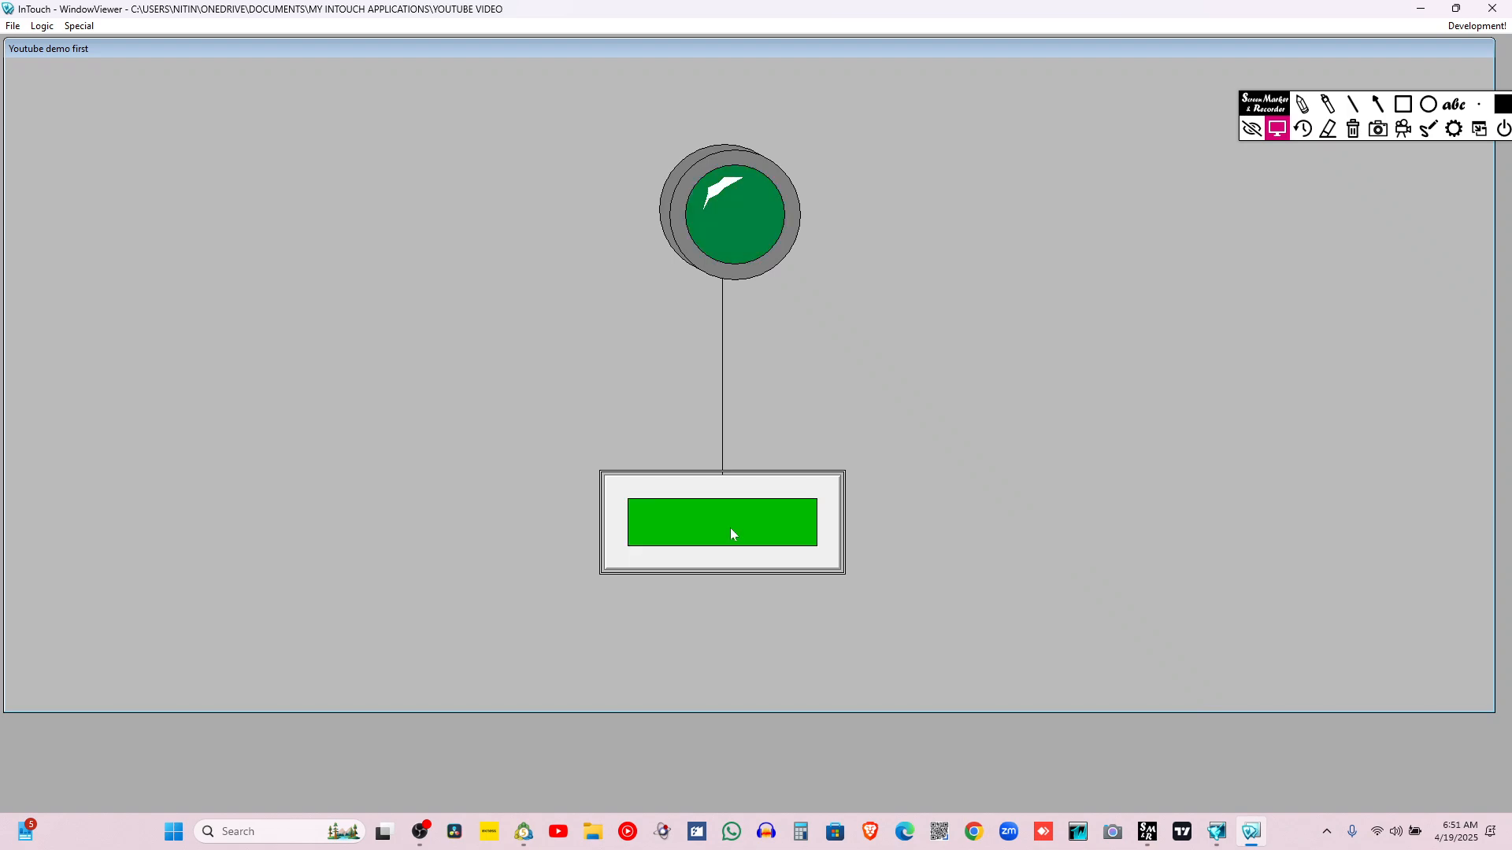
{"action": "left_click", "coordinate": [731, 533]}
{"action": "left_click", "coordinate": [730, 533]}
{"action": "left_click", "coordinate": [731, 532]}
{"action": "left_click", "coordinate": [731, 533]}
{"action": "left_click", "coordinate": [731, 533]}
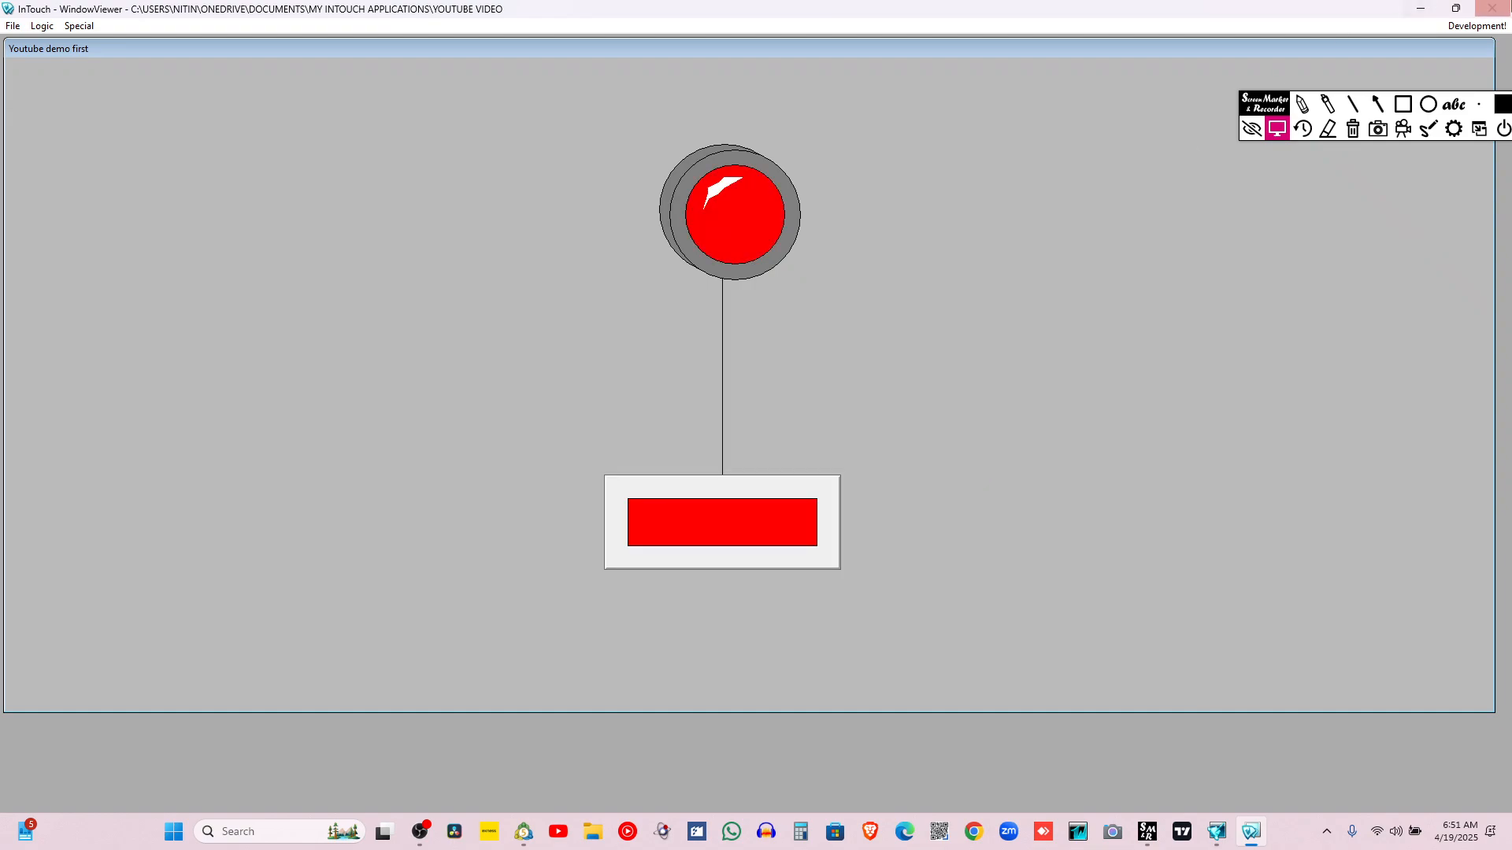
{"action": "left_click", "coordinate": [1477, 26]}
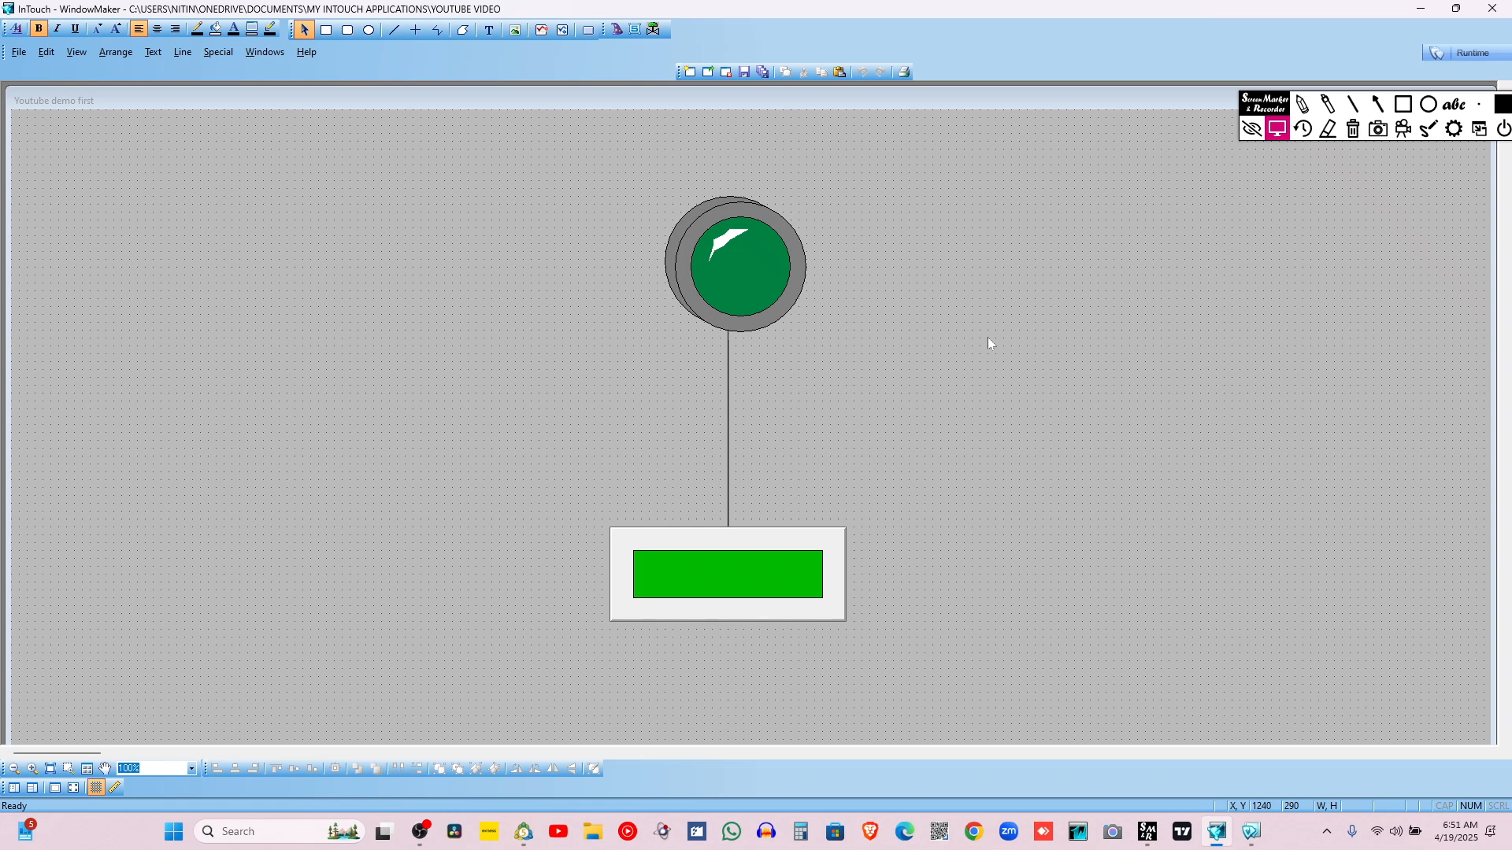
Duplicate the light and place the copy to the right of the original at X 1160, Y 110
{"action": "right_click", "coordinate": [705, 269]}
{"action": "left_click", "coordinate": [753, 302]}
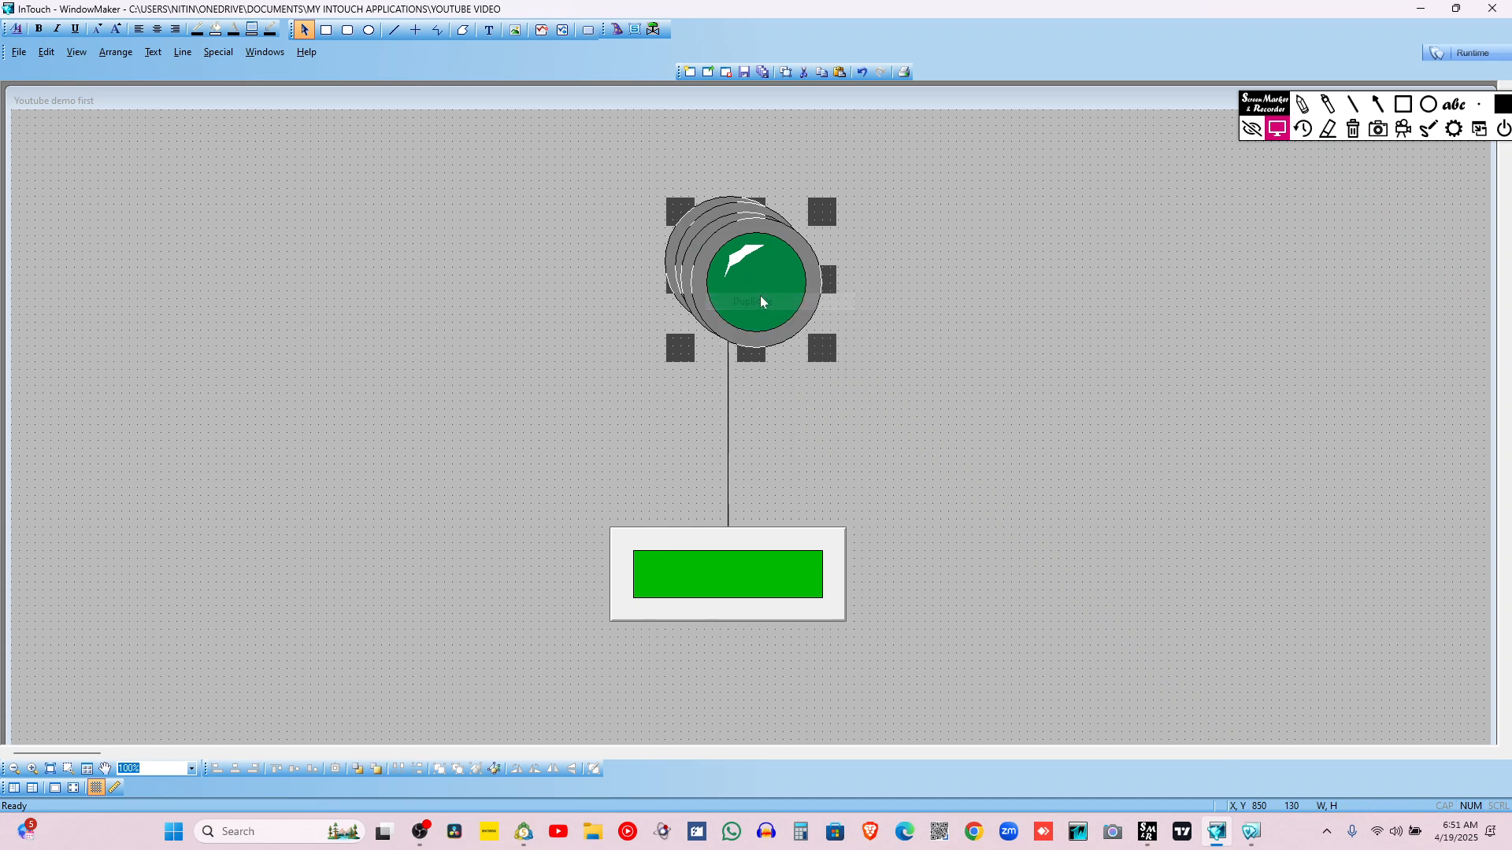
{"action": "left_click_drag", "start_coordinate": [759, 295], "coordinate": [1005, 271]}
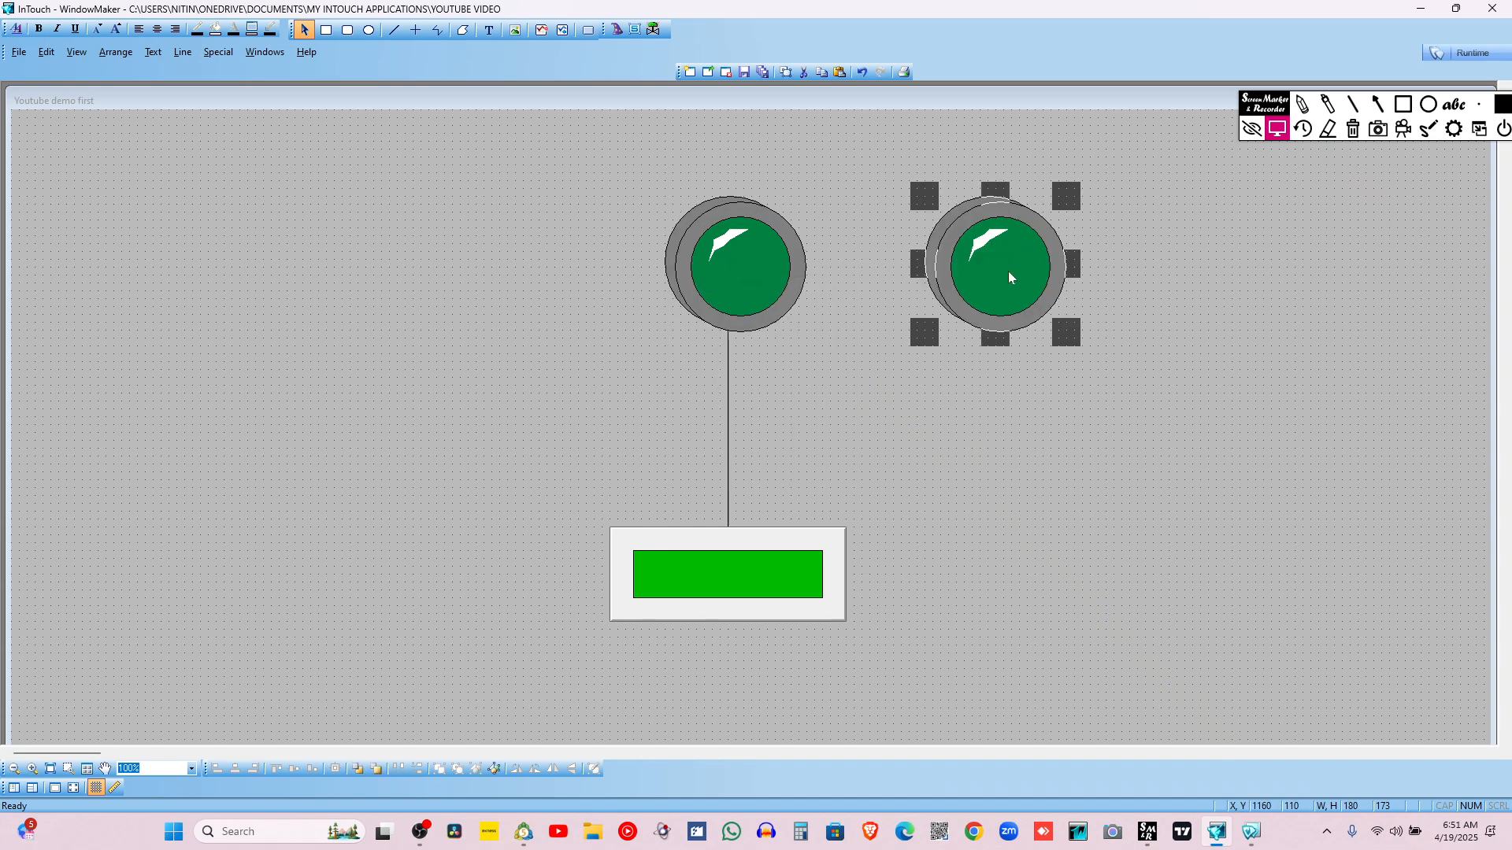
{"action": "left_click", "coordinate": [886, 493]}
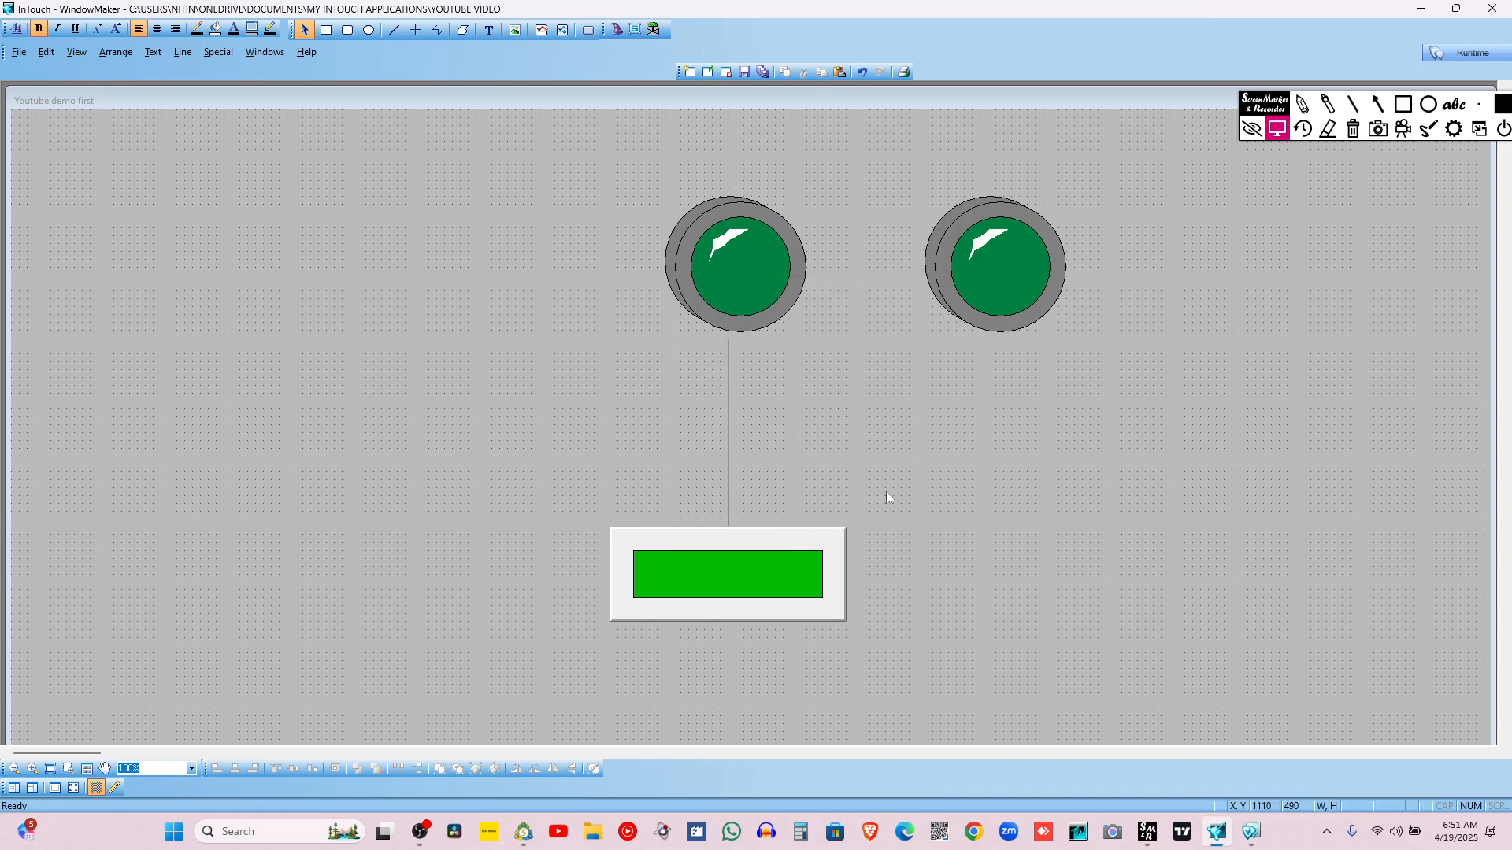
Duplicate the vertical line and nudge the copy across until it hangs beneath the second light
{"action": "left_click", "coordinate": [728, 472]}
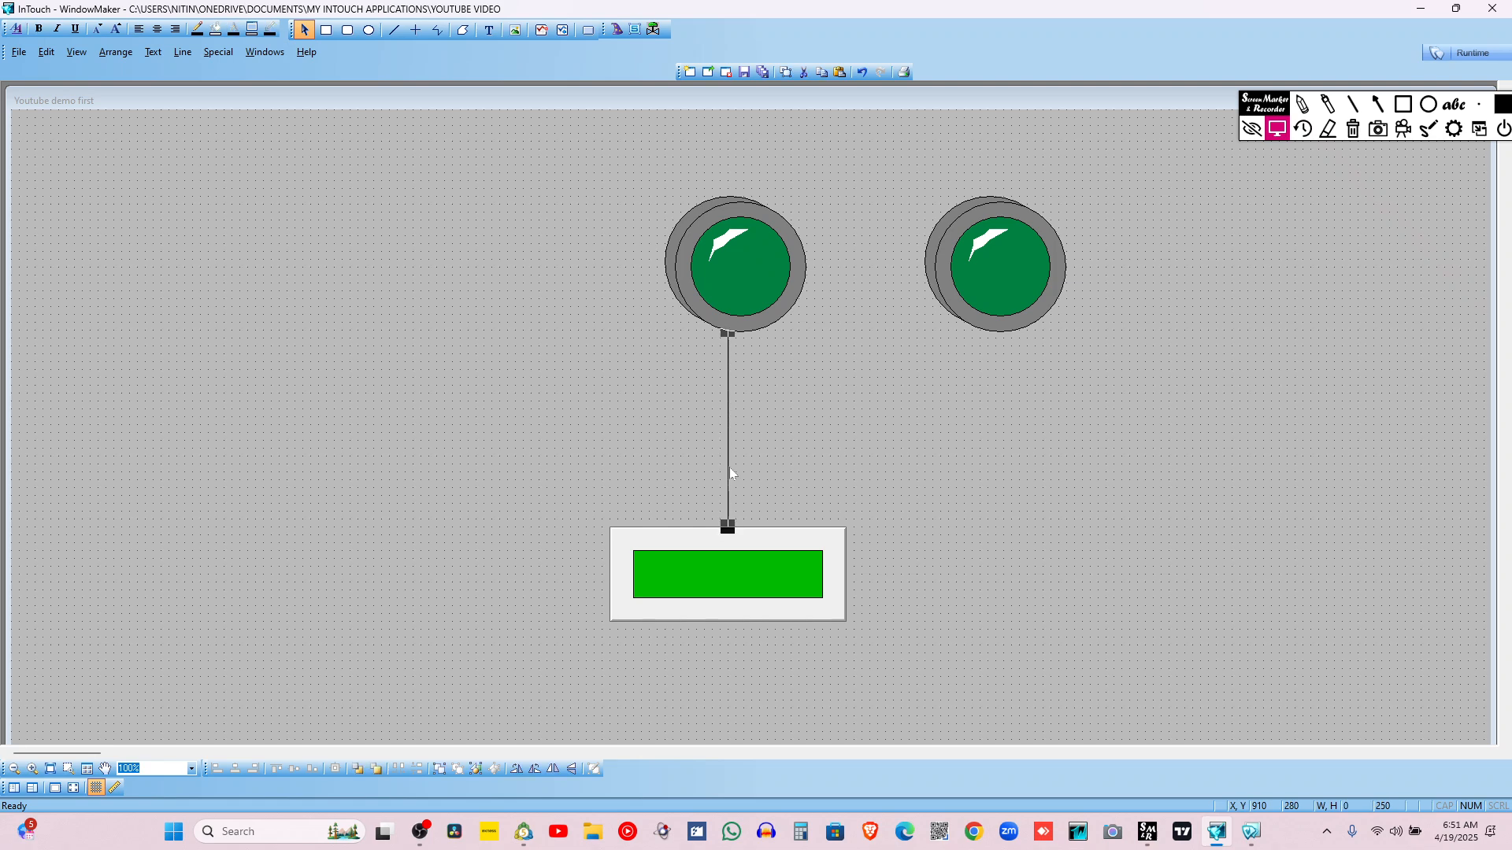
{"action": "right_click", "coordinate": [729, 467]}
{"action": "left_click", "coordinate": [779, 502]}
{"action": "key", "text": "Right"}
{"action": "key", "text": "Right"}
{"action": "key", "text": "Right"}
{"action": "key", "text": "Right"}
{"action": "key", "text": "Right"}
{"action": "key", "text": "Right"}
{"action": "key", "text": "Right"}
{"action": "key", "text": "Right"}
{"action": "key", "text": "Right"}
{"action": "key", "text": "Right"}
{"action": "key", "text": "Right"}
{"action": "key", "text": "Right"}
{"action": "key", "text": "Right"}
{"action": "key", "text": "Right"}
{"action": "key", "text": "Right"}
{"action": "key", "text": "Right"}
{"action": "key", "text": "Right"}
{"action": "key", "text": "Right"}
{"action": "key", "text": "Right"}
{"action": "key", "text": "Right"}
{"action": "key", "text": "Up"}
{"action": "key", "text": "Right"}
{"action": "key", "text": "Right"}
{"action": "key", "text": "Right"}
{"action": "left_click", "coordinate": [778, 489]}
Widen the pushbutton panel until it spans beneath both lights, and nudge the second vertical line up to meet its upper edge
{"action": "left_click", "coordinate": [779, 564]}
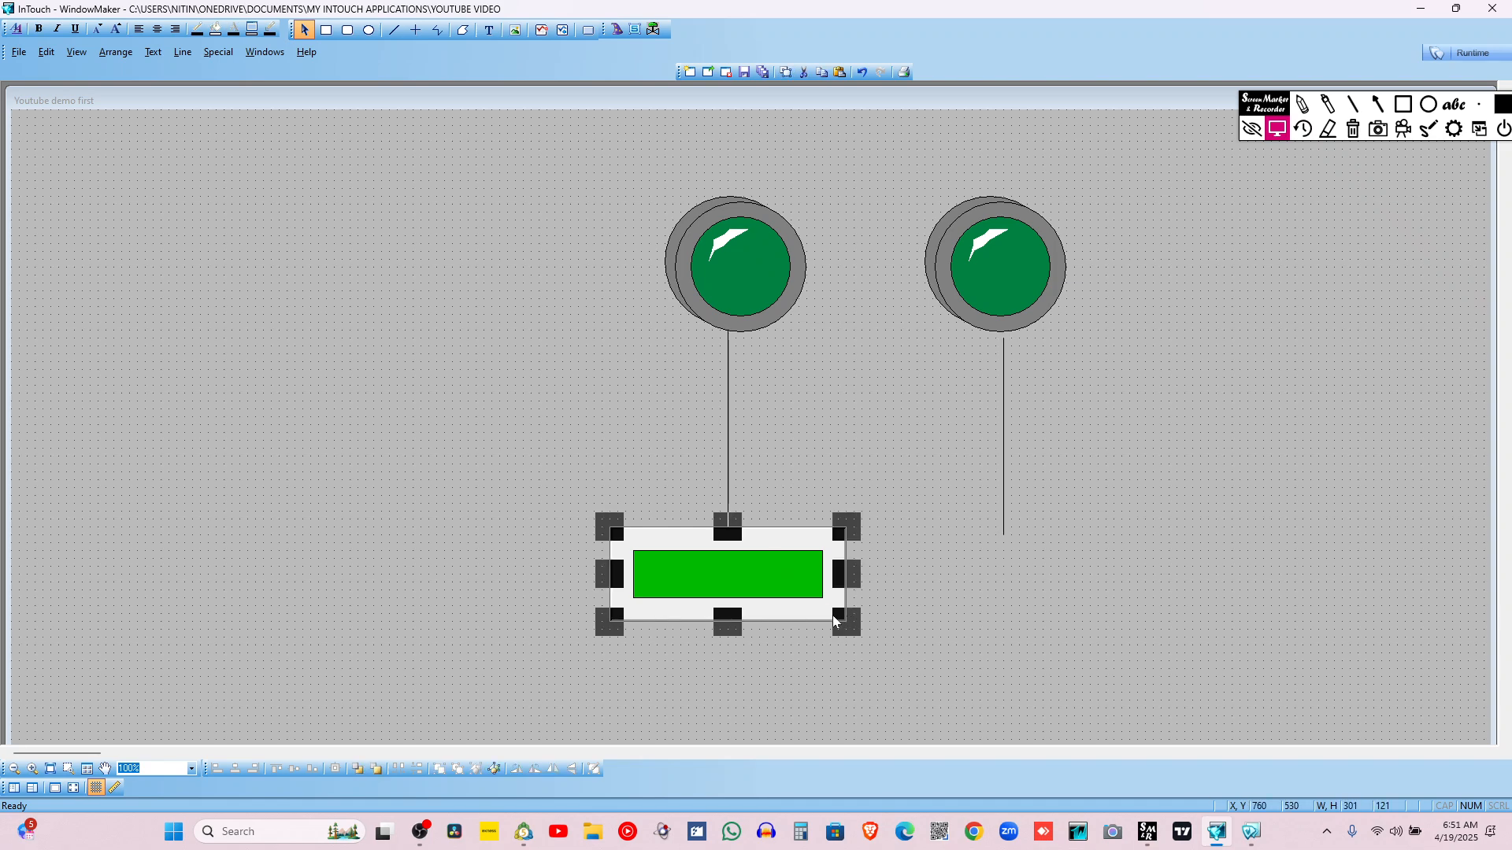
{"action": "left_click_drag", "start_coordinate": [835, 620], "coordinate": [1119, 685]}
{"action": "left_click", "coordinate": [1262, 569]}
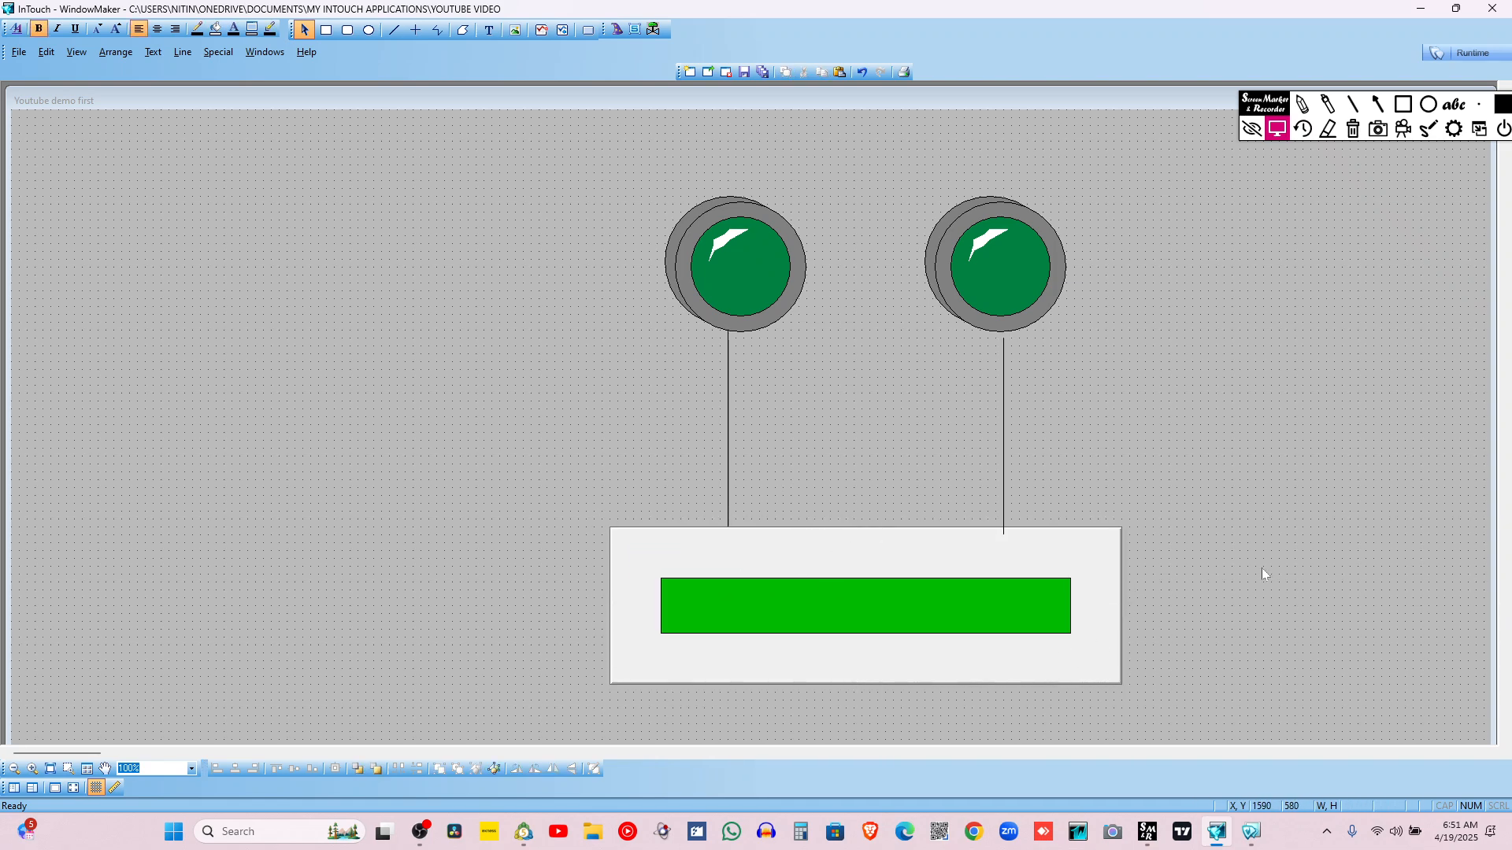
{"action": "left_click", "coordinate": [1004, 415]}
{"action": "key", "text": "Up"}
{"action": "left_click", "coordinate": [1043, 394]}
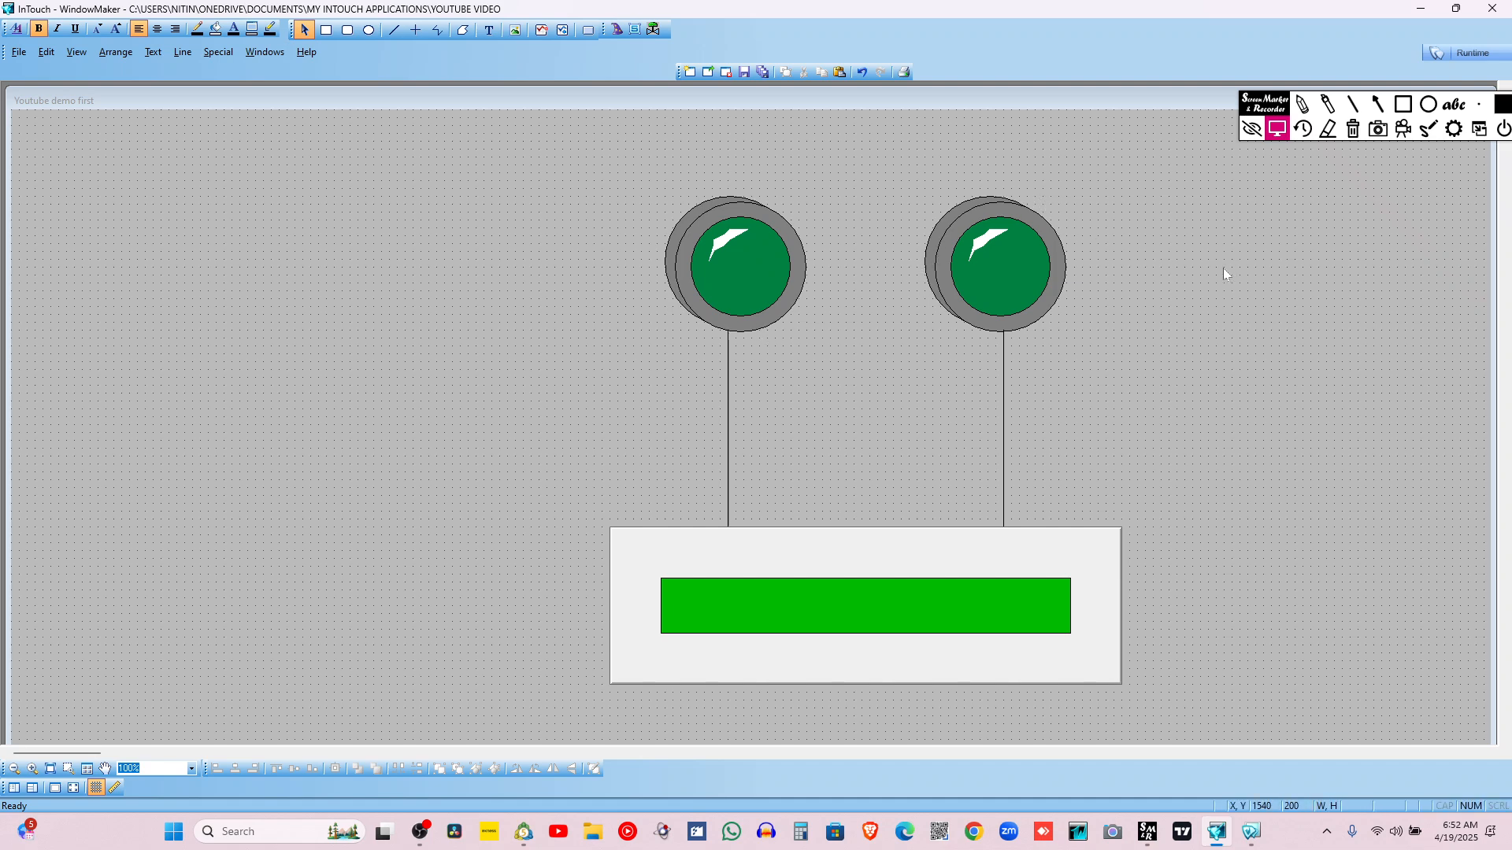
Enable blinking on the second light at the Fast blink rate, with the blink condition X1 == 1
{"action": "double_click", "coordinate": [989, 271]}
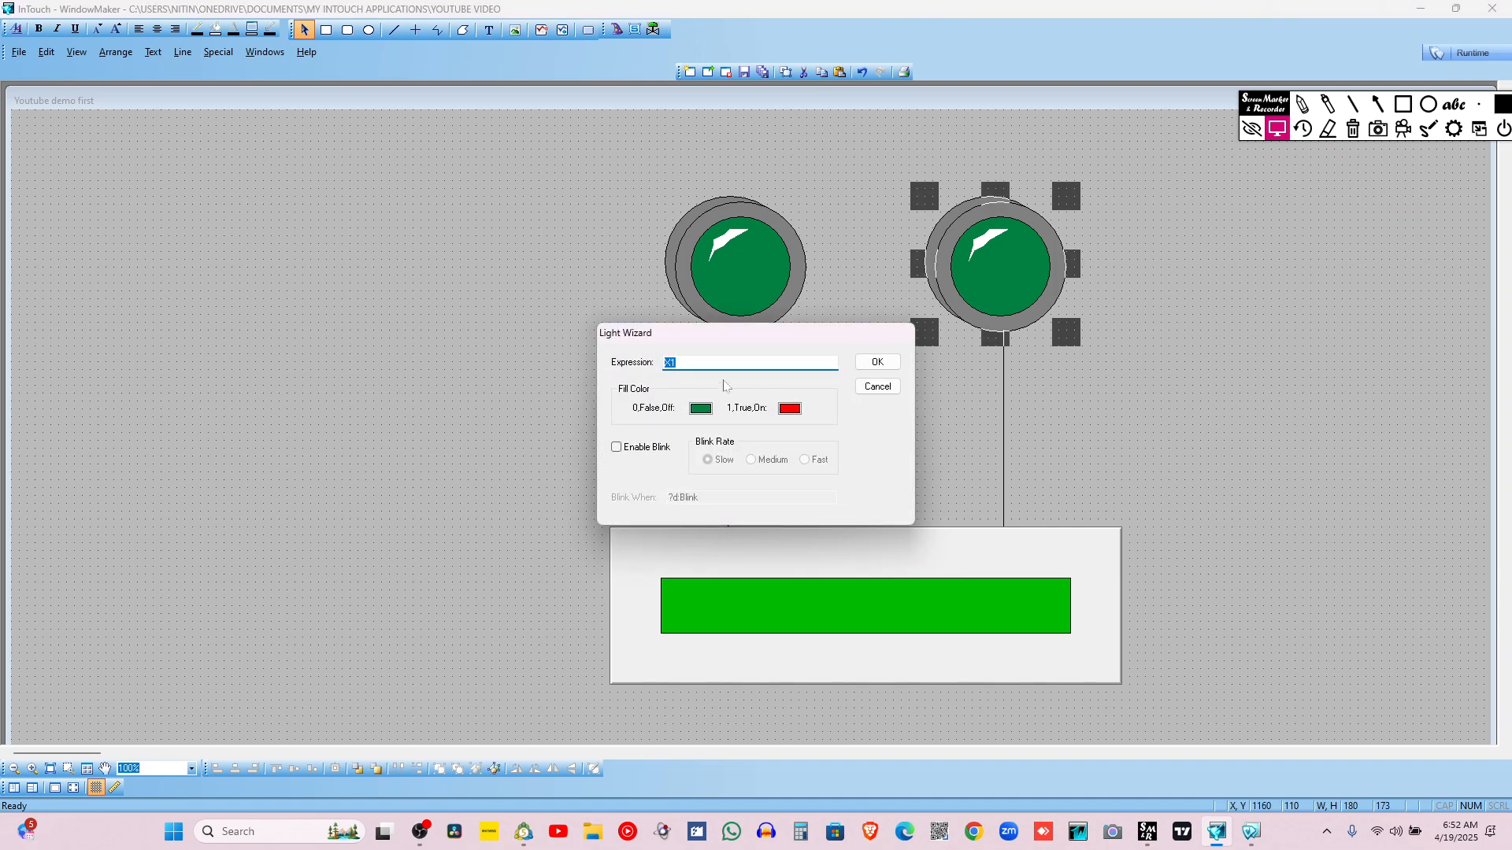
{"action": "left_click", "coordinate": [617, 447]}
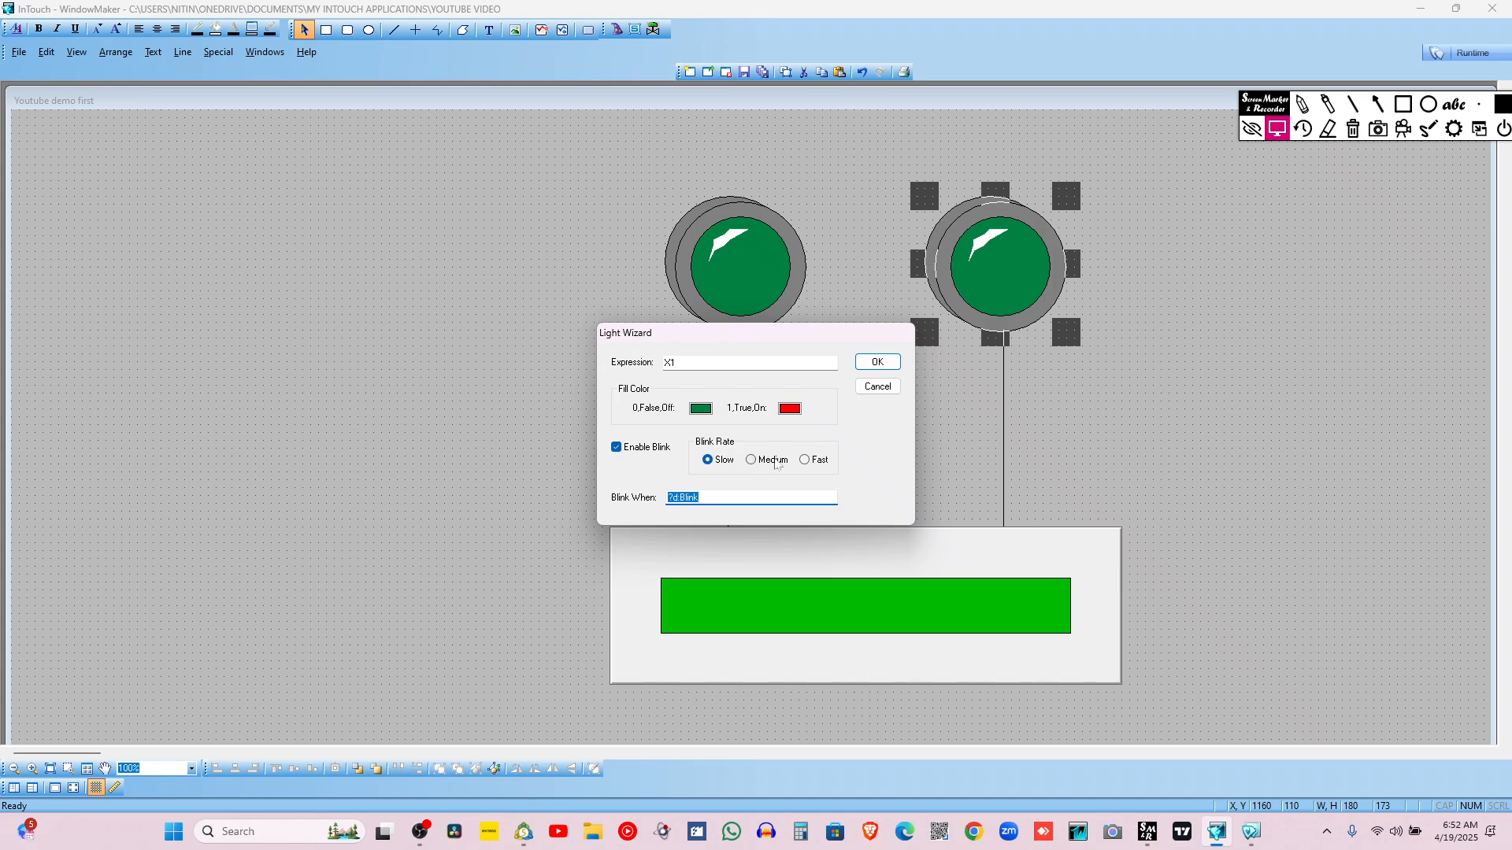
{"action": "left_click", "coordinate": [804, 461]}
{"action": "left_click", "coordinate": [712, 498]}
{"action": "key", "text": "BackSpace"}
{"action": "key", "text": "BackSpace"}
{"action": "key", "text": "BackSpace"}
{"action": "key", "text": "BackSpace"}
{"action": "key", "text": "BackSpace"}
{"action": "key", "text": "BackSpace"}
{"action": "key", "text": "BackSpace"}
{"action": "key", "text": "BackSpace"}
{"action": "type", "text": "X1 == 1"}
{"action": "left_click", "coordinate": [877, 363]}
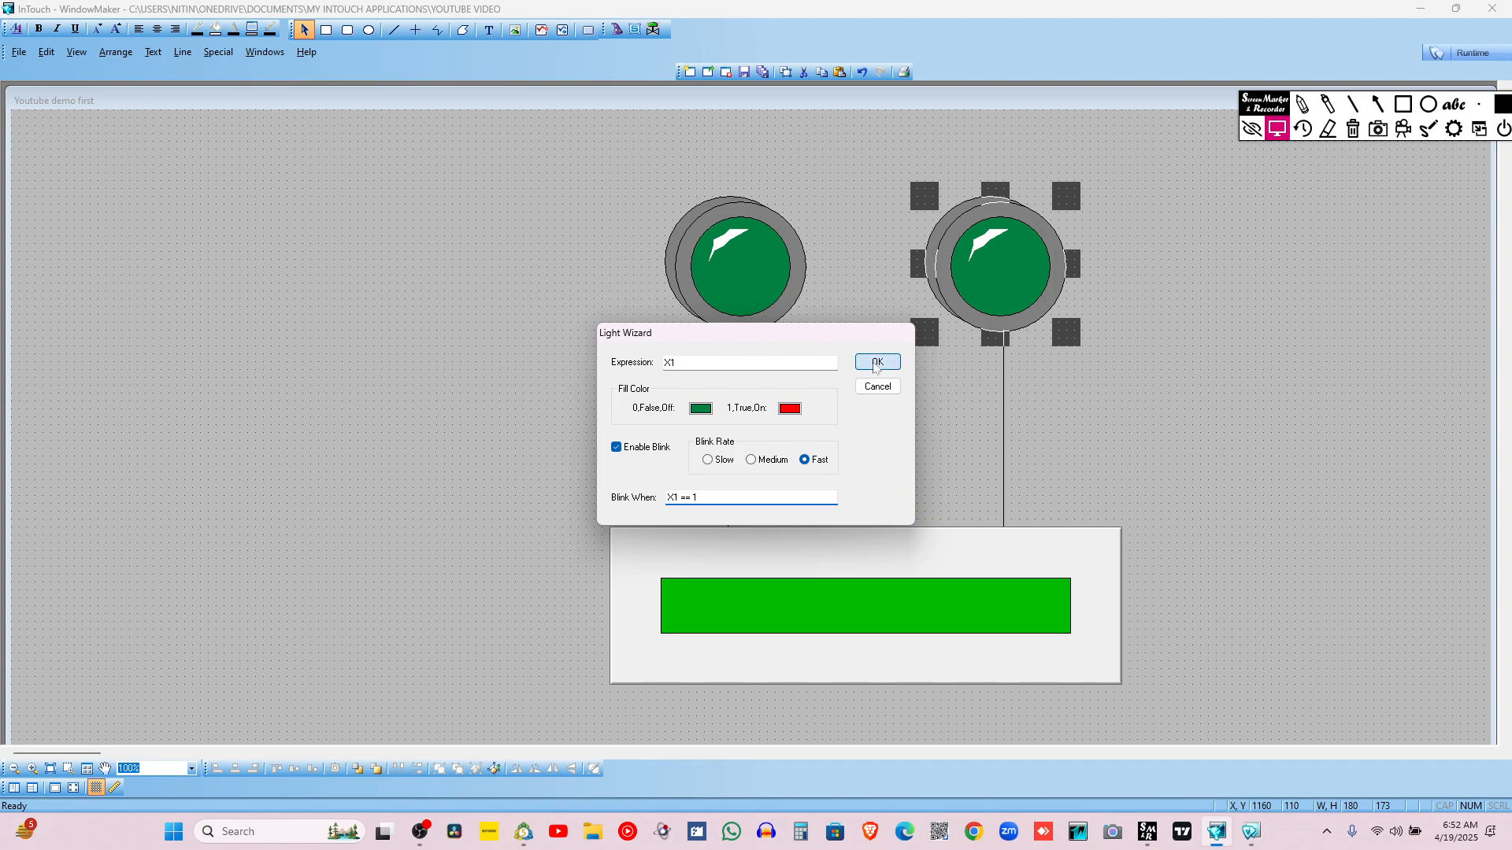
Switch to the WindowViewer runtime and toggle the pushbutton off and on to test the steady and blinking lights
{"action": "left_click", "coordinate": [1446, 52]}
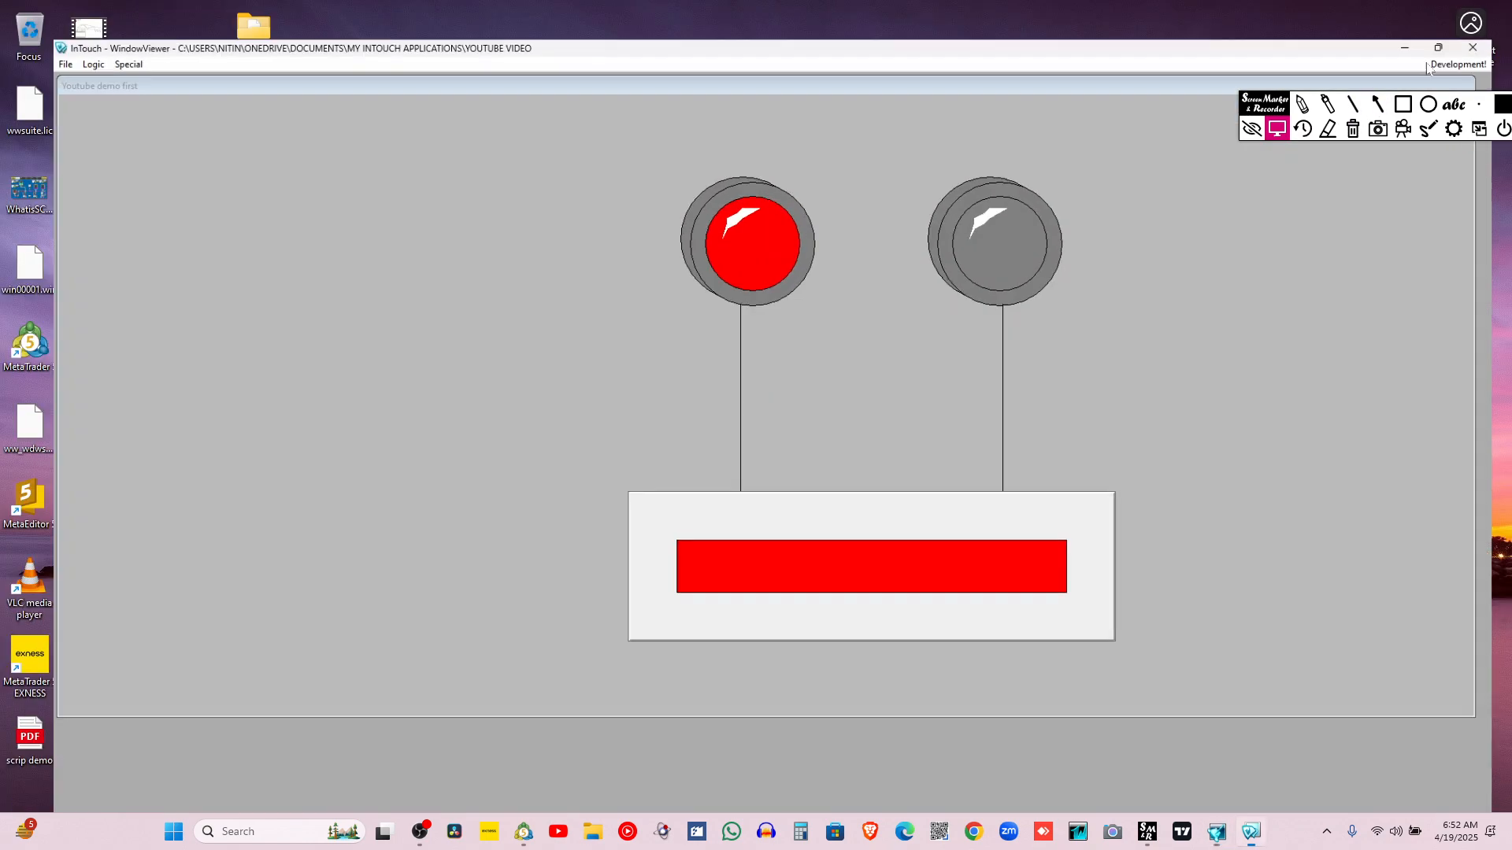
{"action": "left_click", "coordinate": [882, 551]}
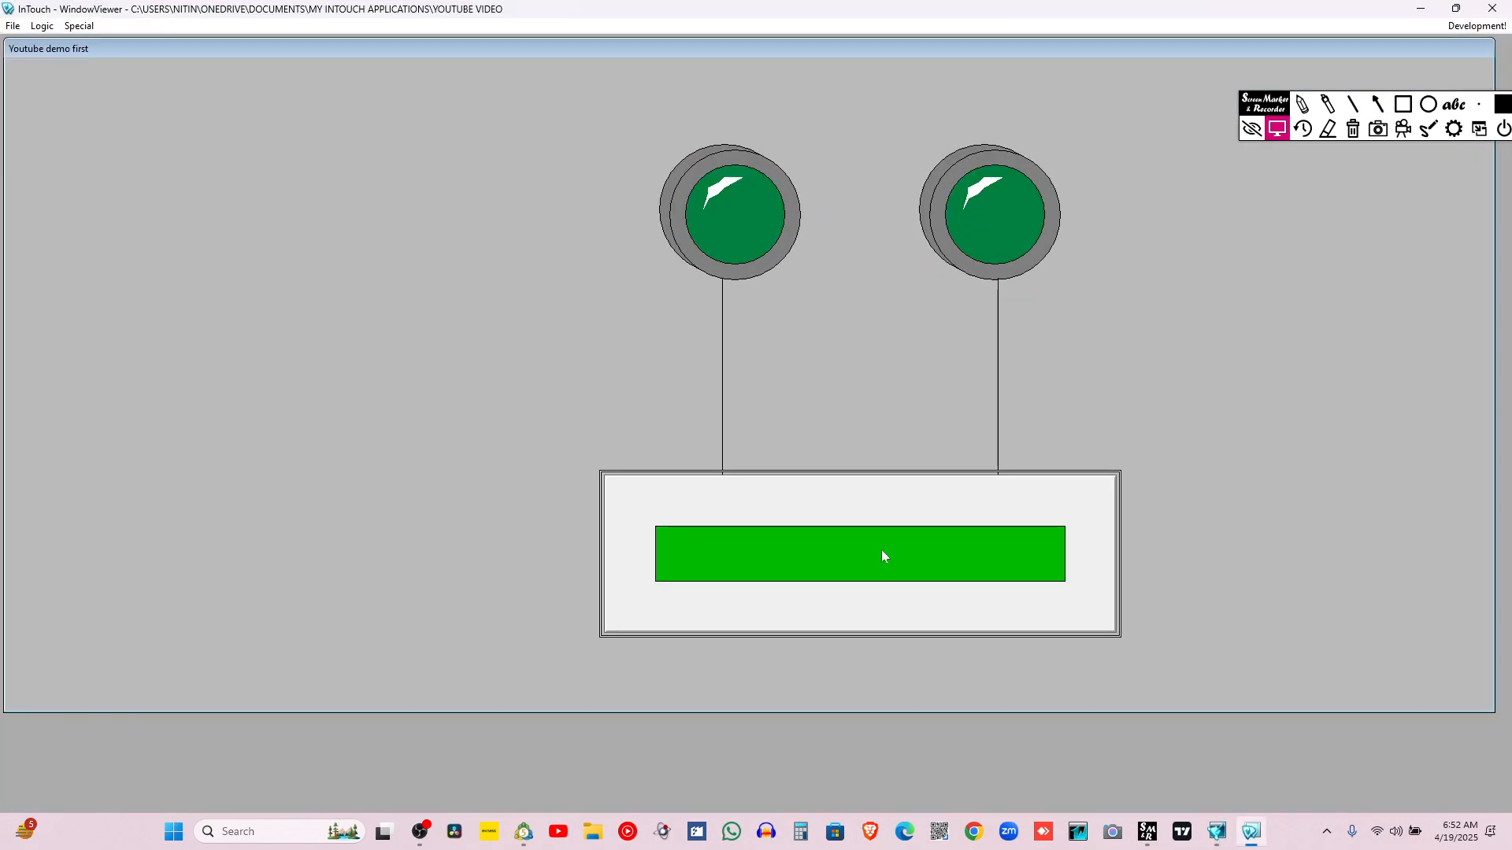
{"action": "left_click", "coordinate": [800, 534]}
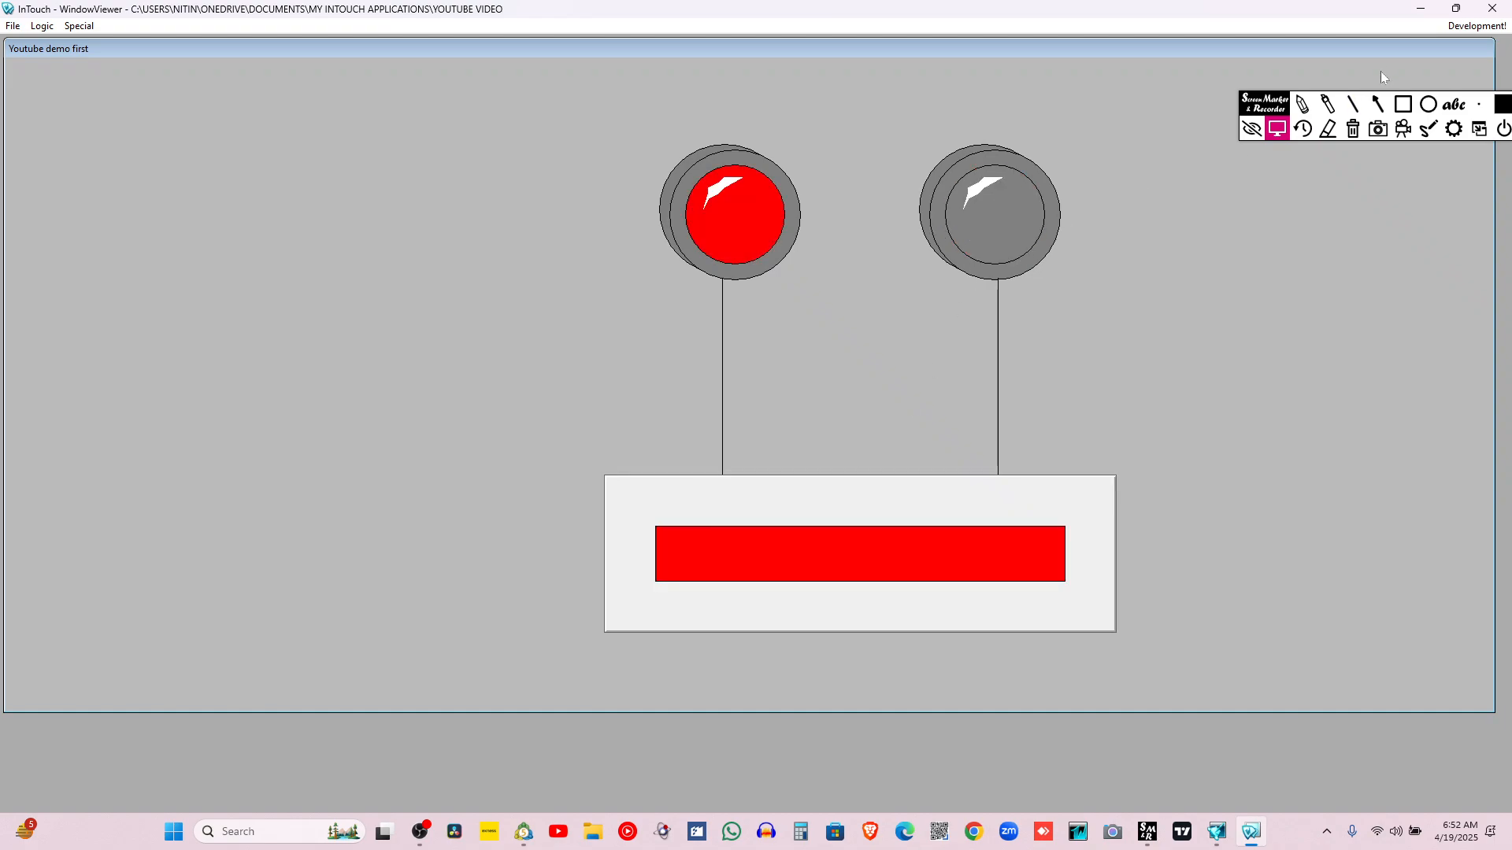
Switch to development and back to runtime, and toggle the pushbutton to test both lights
{"action": "left_click", "coordinate": [1477, 26]}
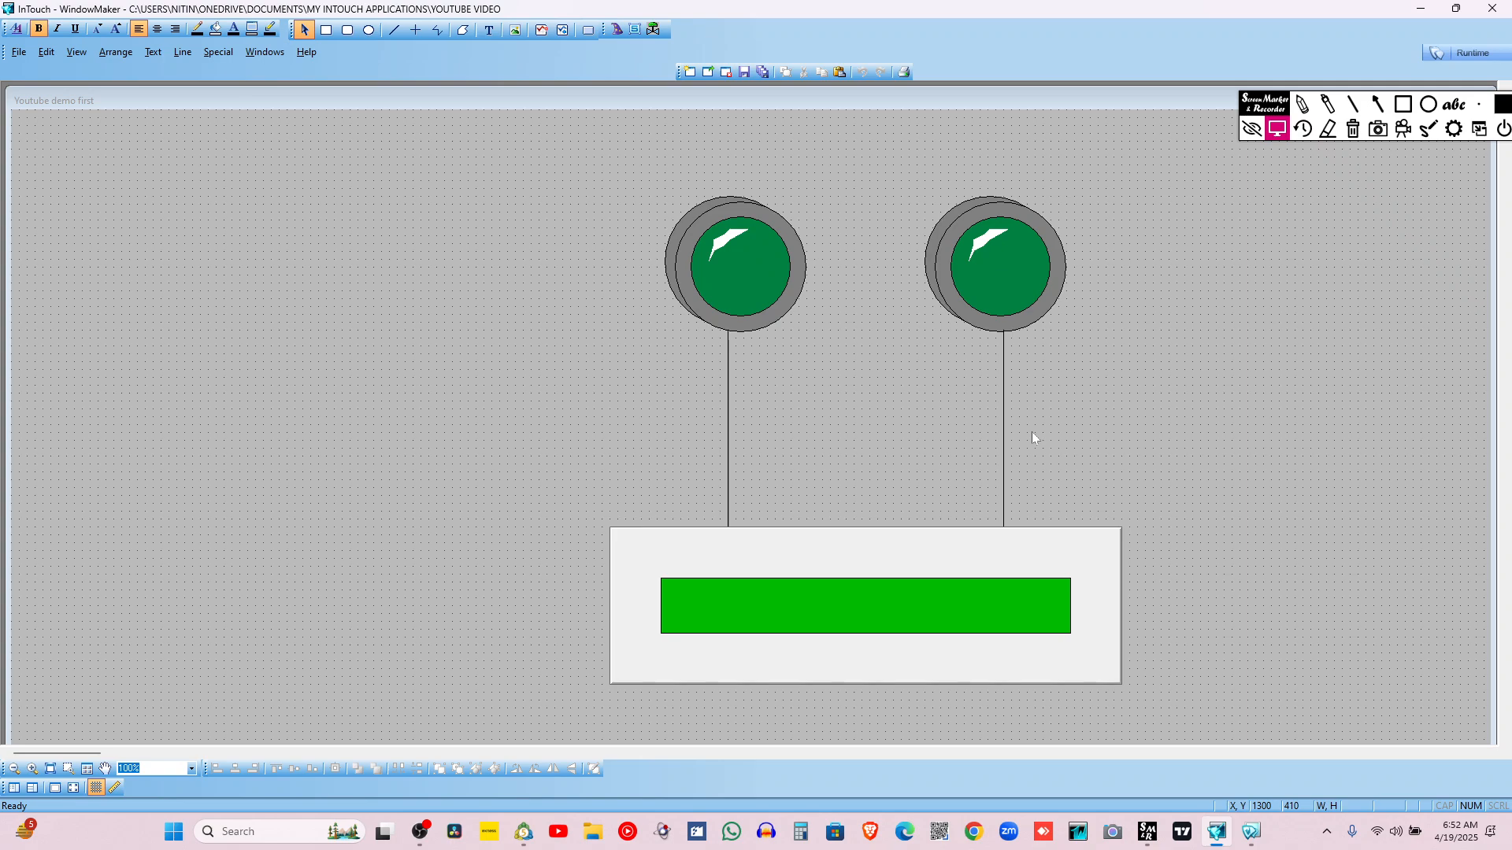
{"action": "left_click", "coordinate": [1449, 53]}
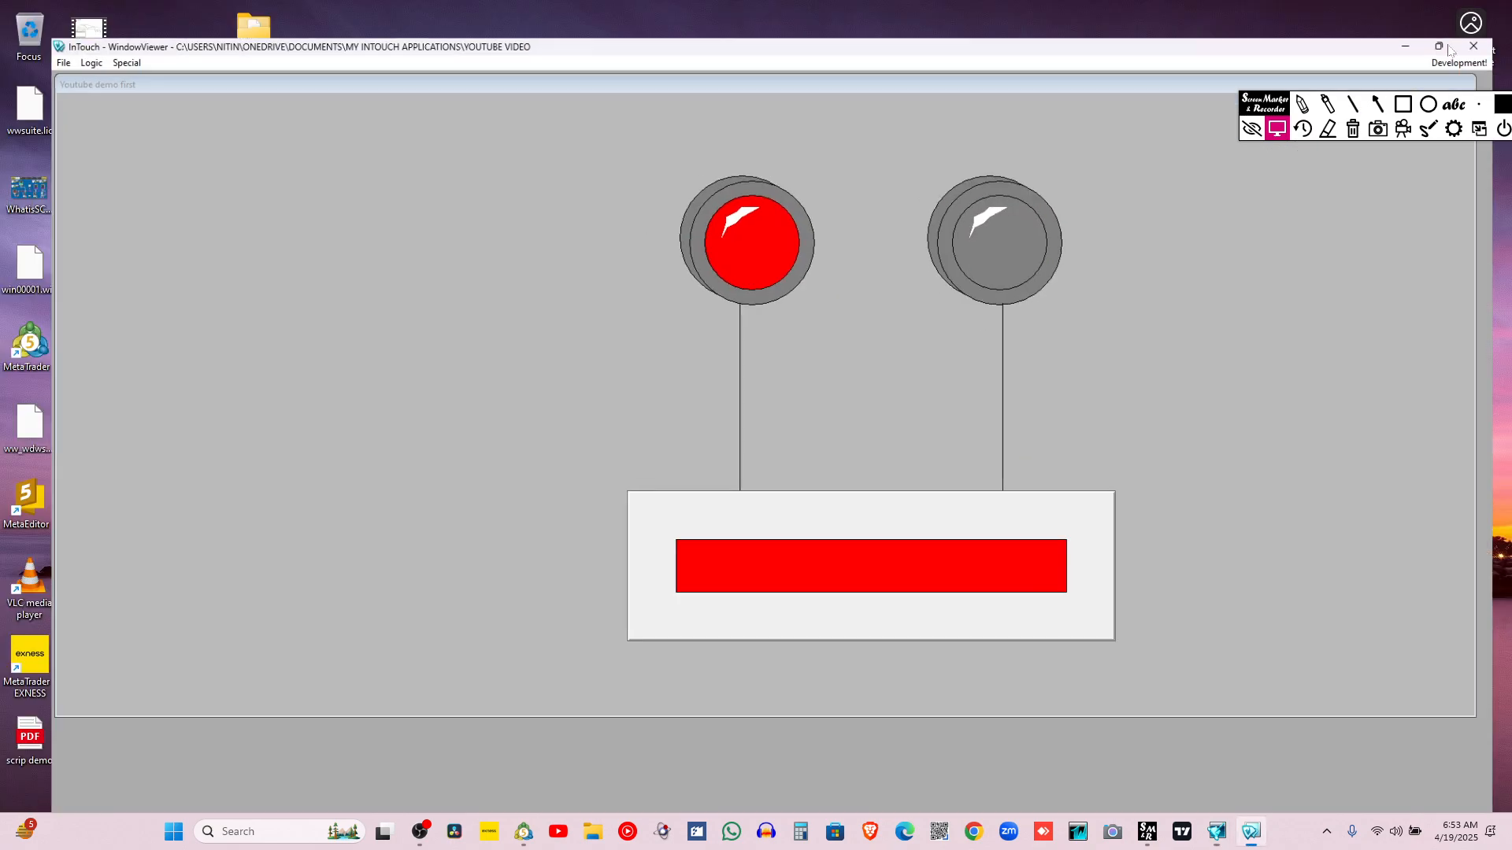
{"action": "left_click", "coordinate": [789, 581]}
{"action": "left_click", "coordinate": [762, 550]}
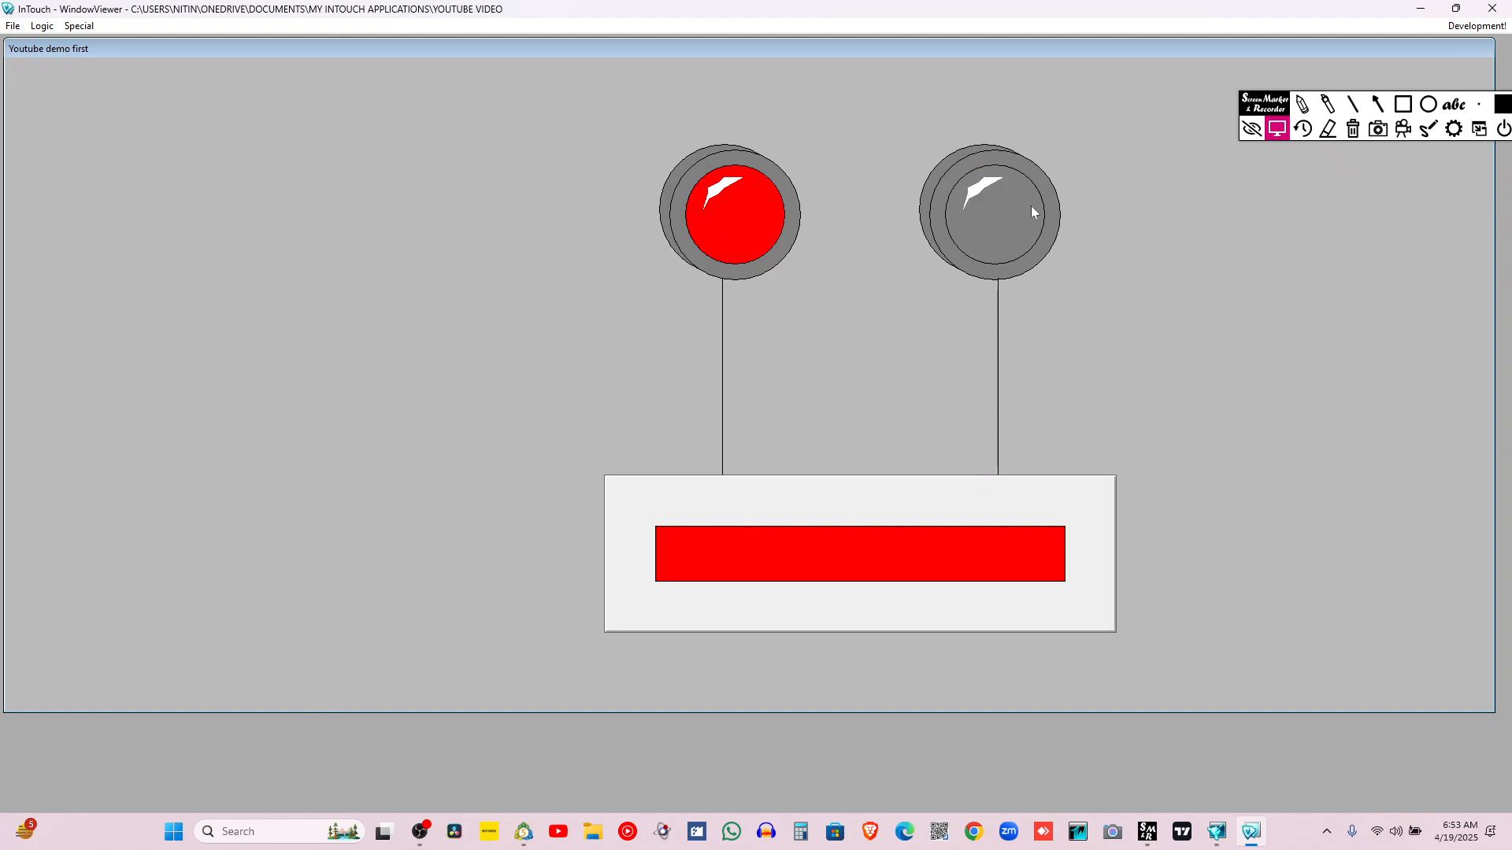
In development mode, shrink the pushbutton to about 281 by 191 and move it beneath the right light's line
{"action": "left_click", "coordinate": [1490, 28]}
{"action": "left_click", "coordinate": [906, 596]}
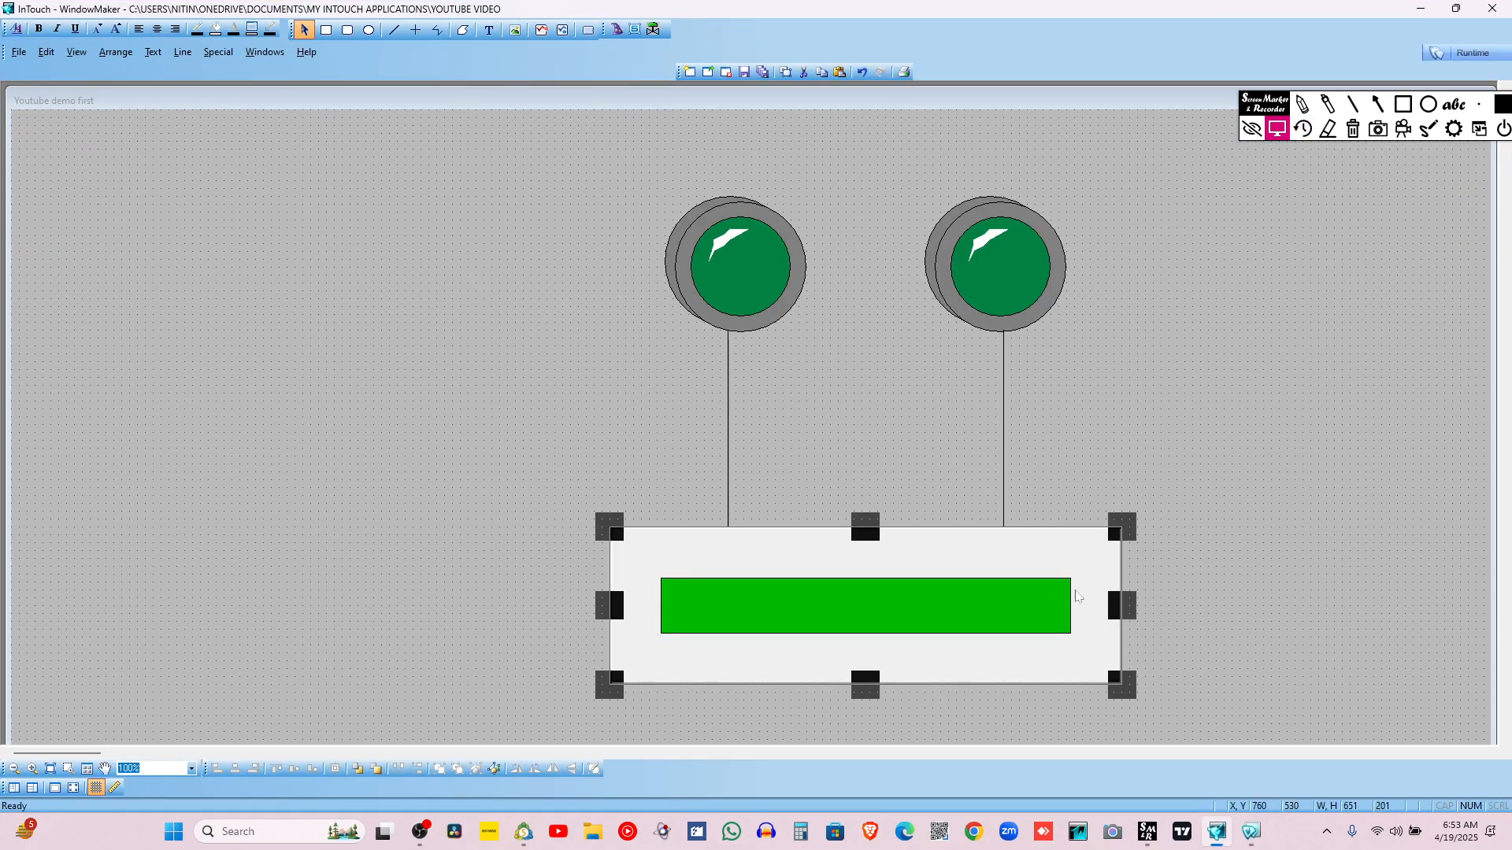
{"action": "left_click_drag", "start_coordinate": [1120, 679], "coordinate": [830, 672]}
{"action": "left_click", "coordinate": [1051, 585]}
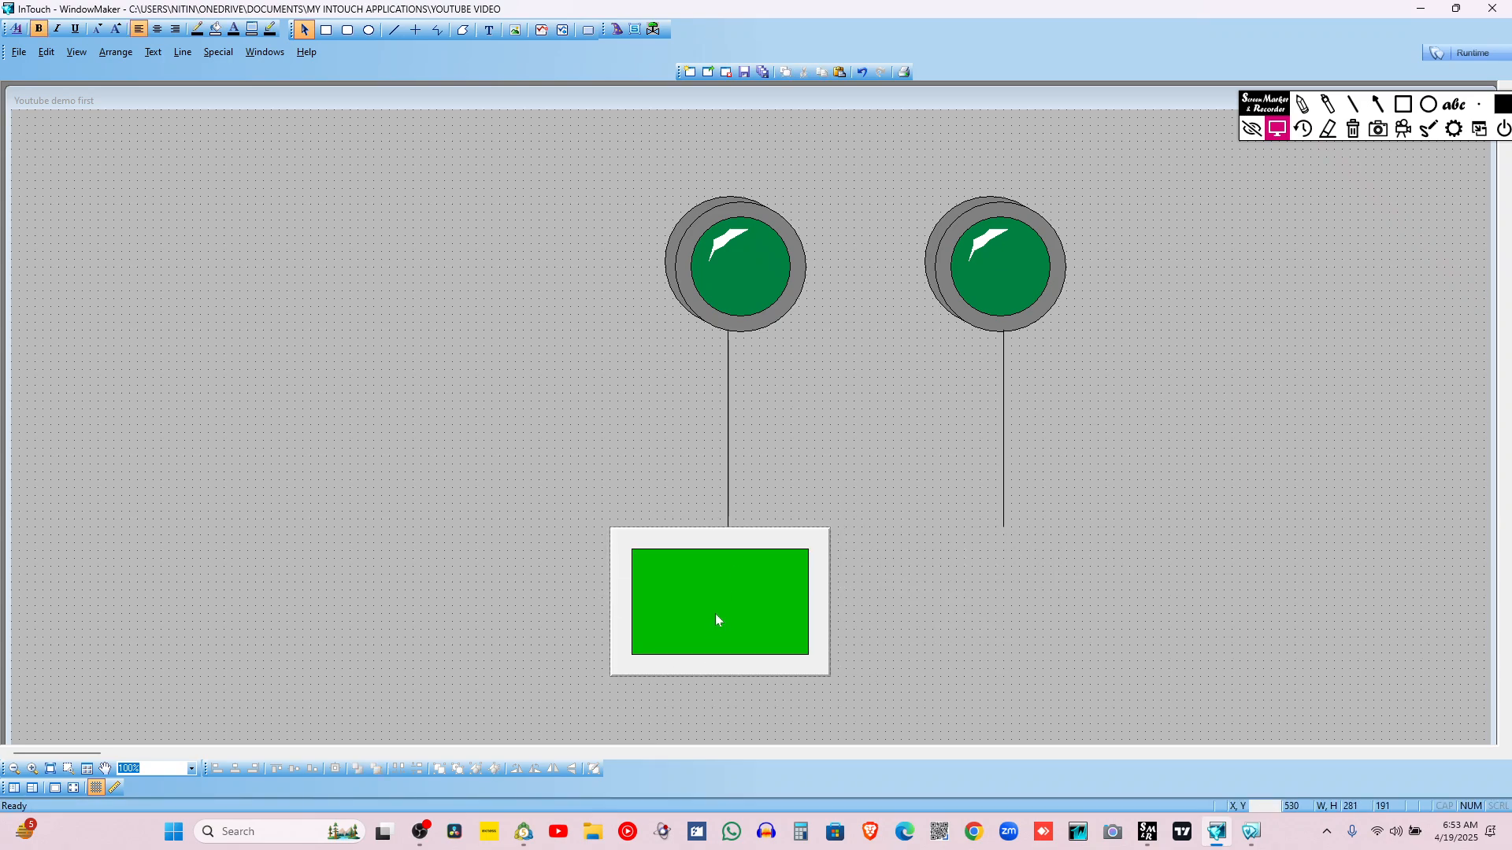
{"action": "left_click_drag", "start_coordinate": [715, 619], "coordinate": [999, 617]}
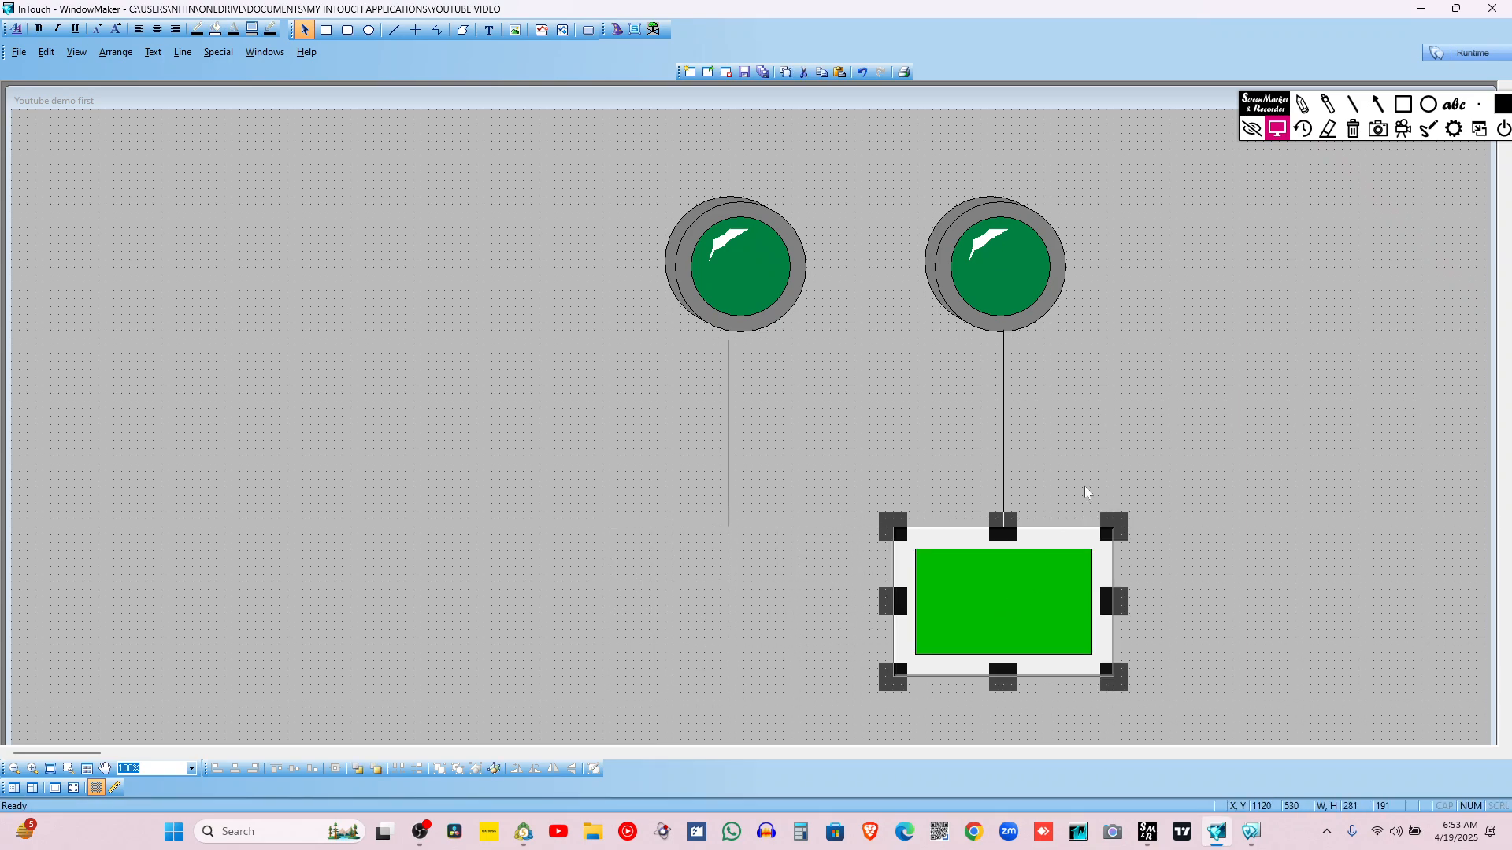
Duplicate the pushbutton and place the copy beneath the left light's line at about X 800, Y 530
{"action": "right_click", "coordinate": [1019, 596]}
{"action": "left_click", "coordinate": [1075, 623]}
{"action": "left_click", "coordinate": [813, 601]}
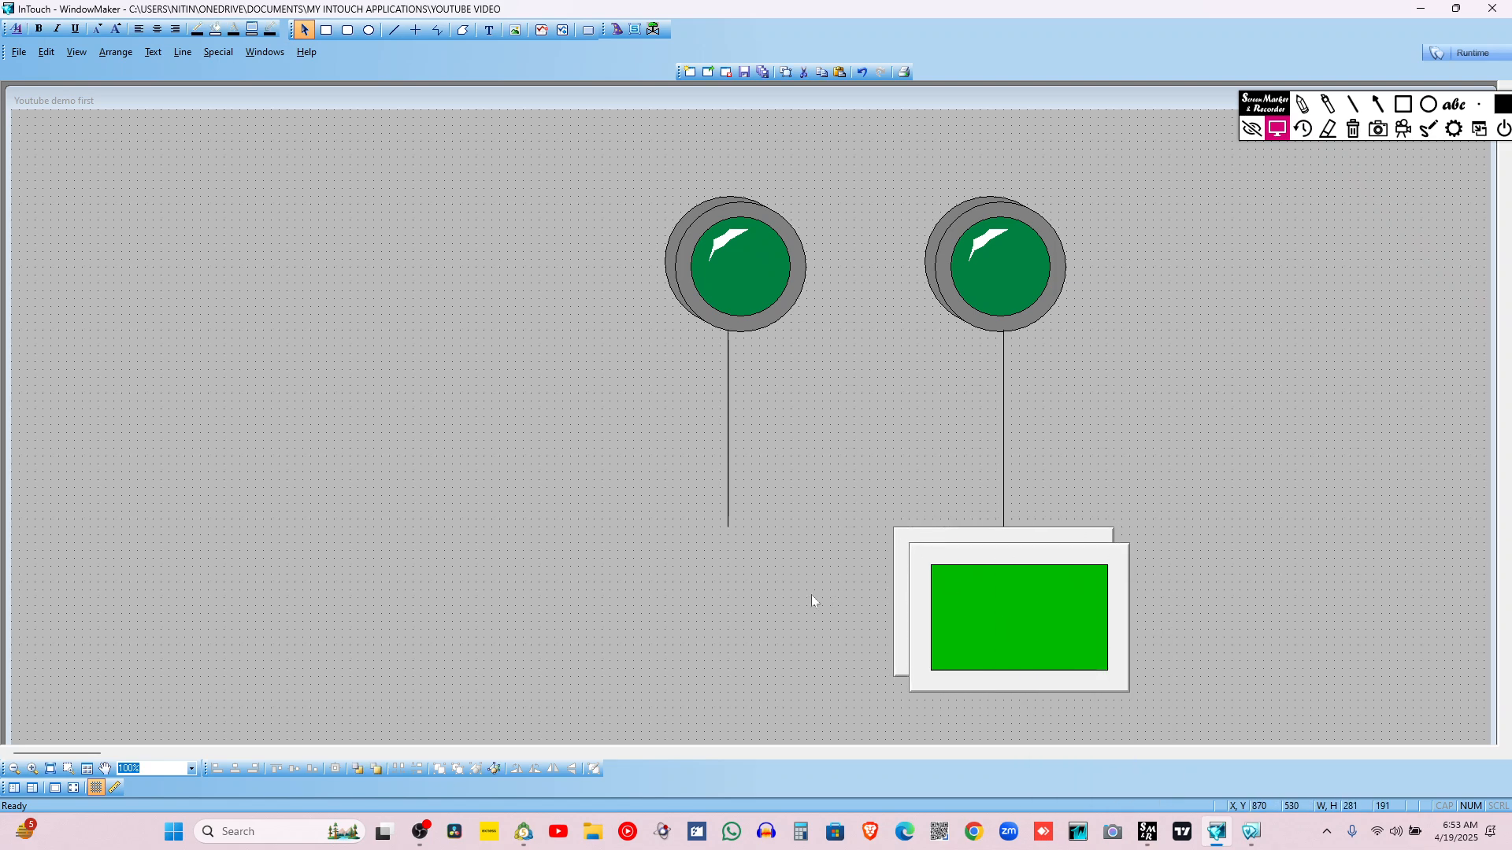
{"action": "left_click_drag", "start_coordinate": [764, 601], "coordinate": [764, 601]}
{"action": "left_click", "coordinate": [858, 460]}
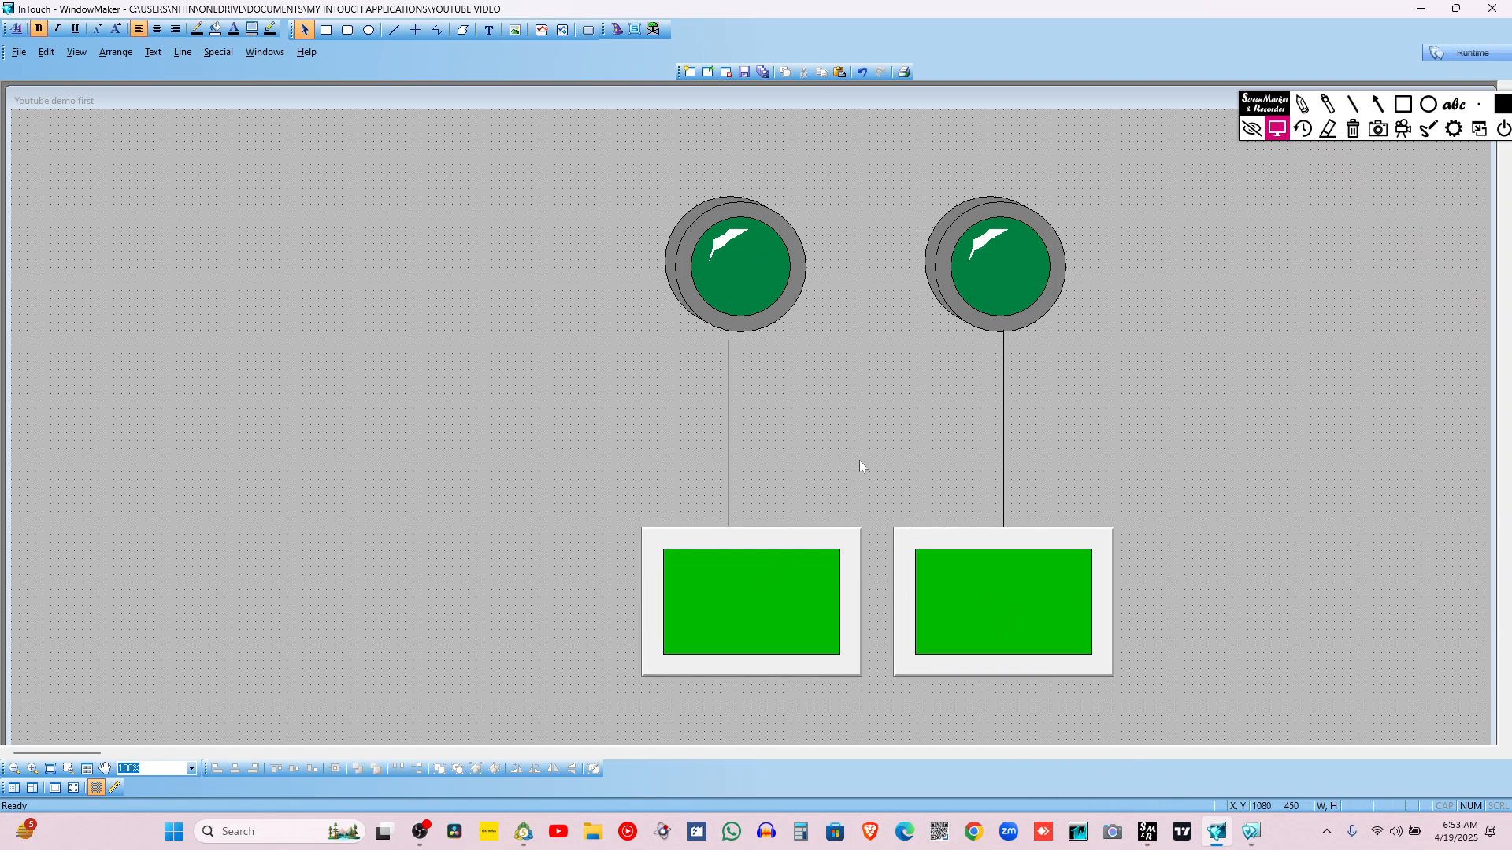
Run the window and toggle each of the two pushbuttons to see how the lights respond
{"action": "left_click", "coordinate": [1461, 49]}
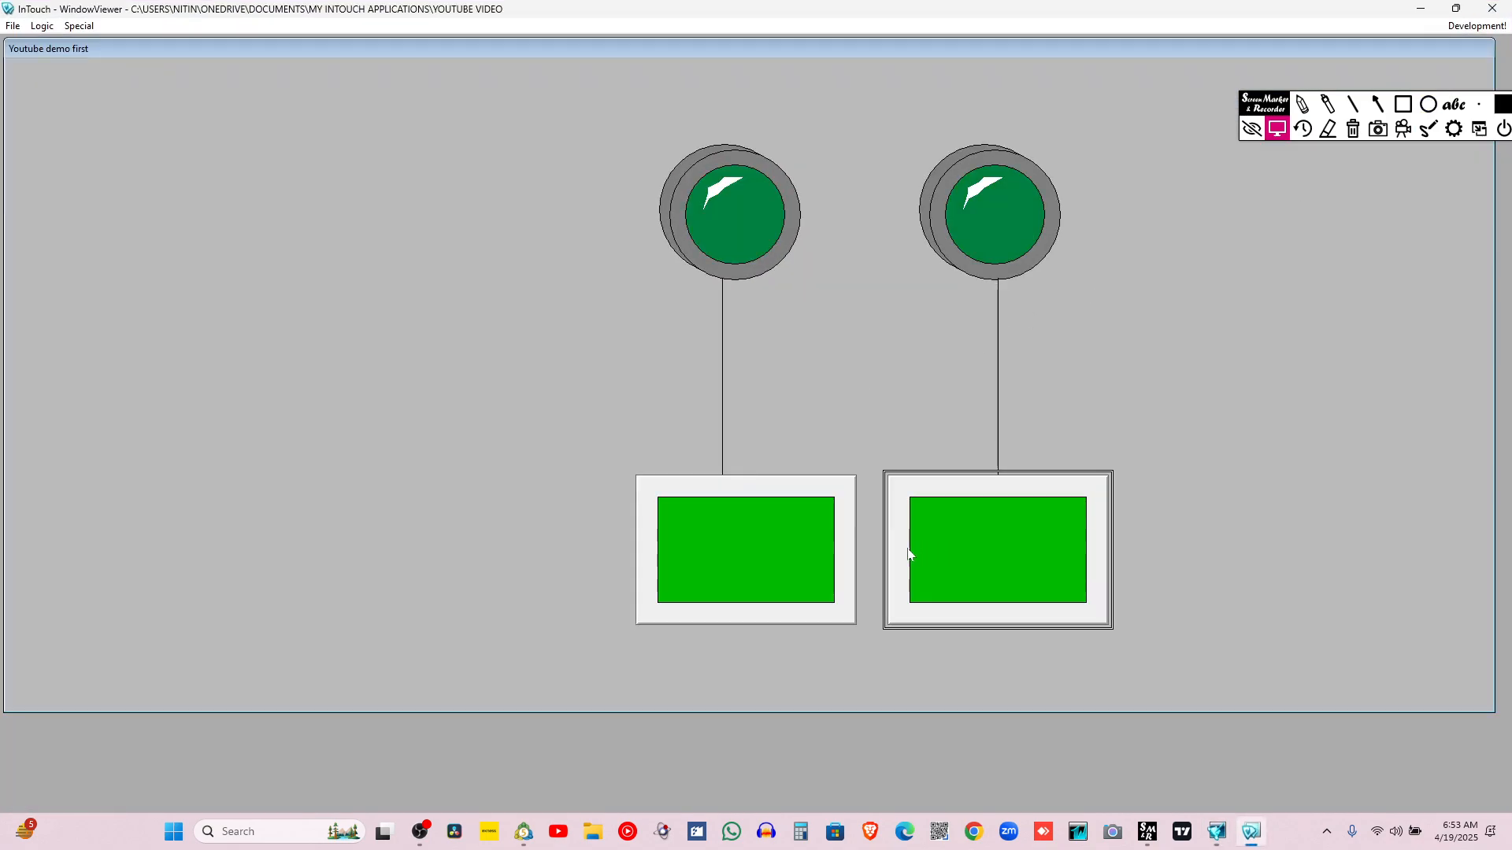
{"action": "left_click", "coordinate": [780, 545]}
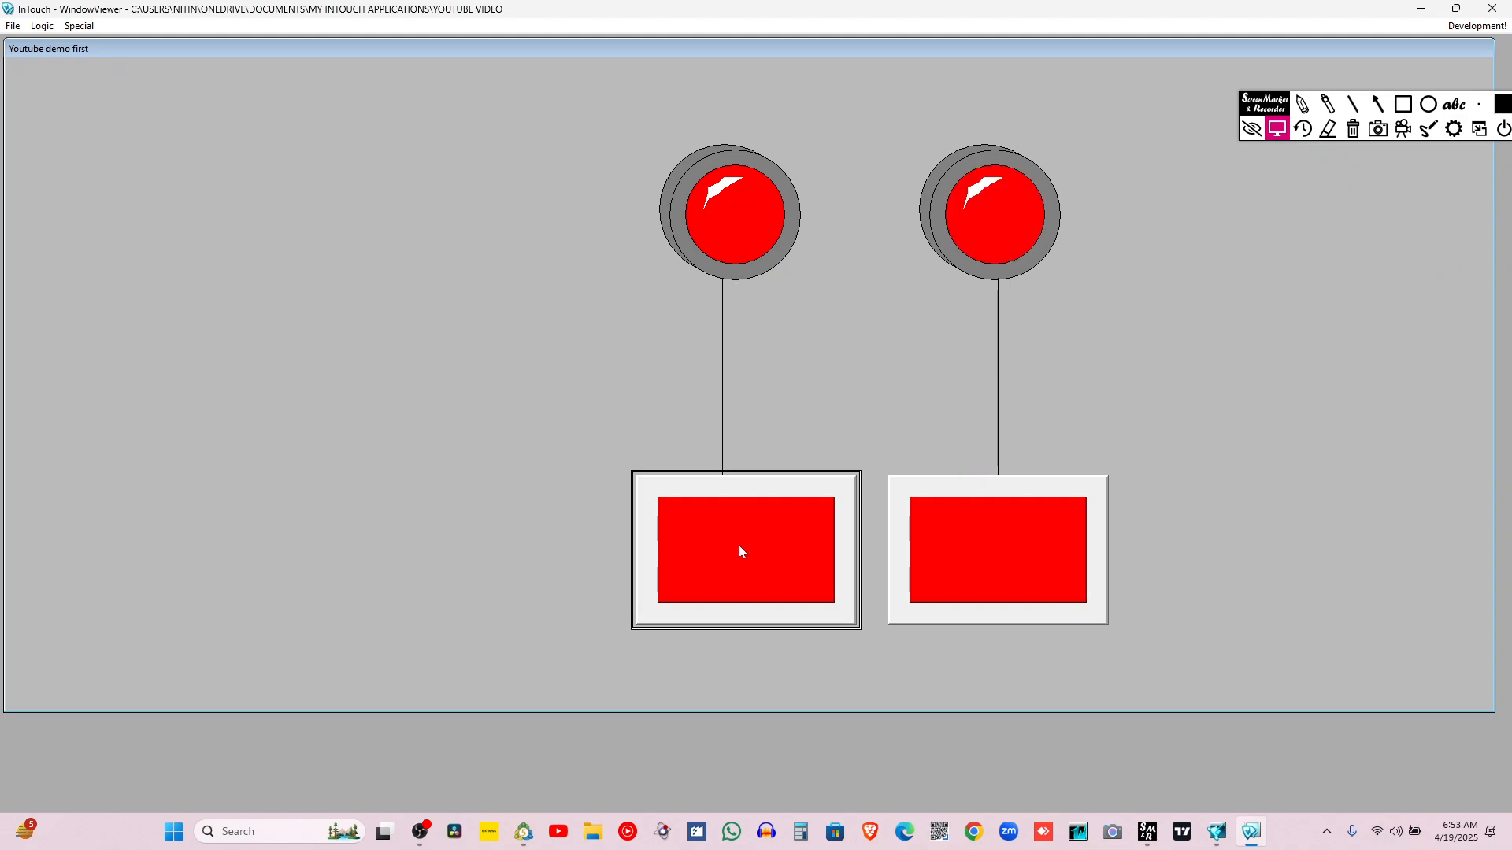
{"action": "left_click", "coordinate": [1016, 531]}
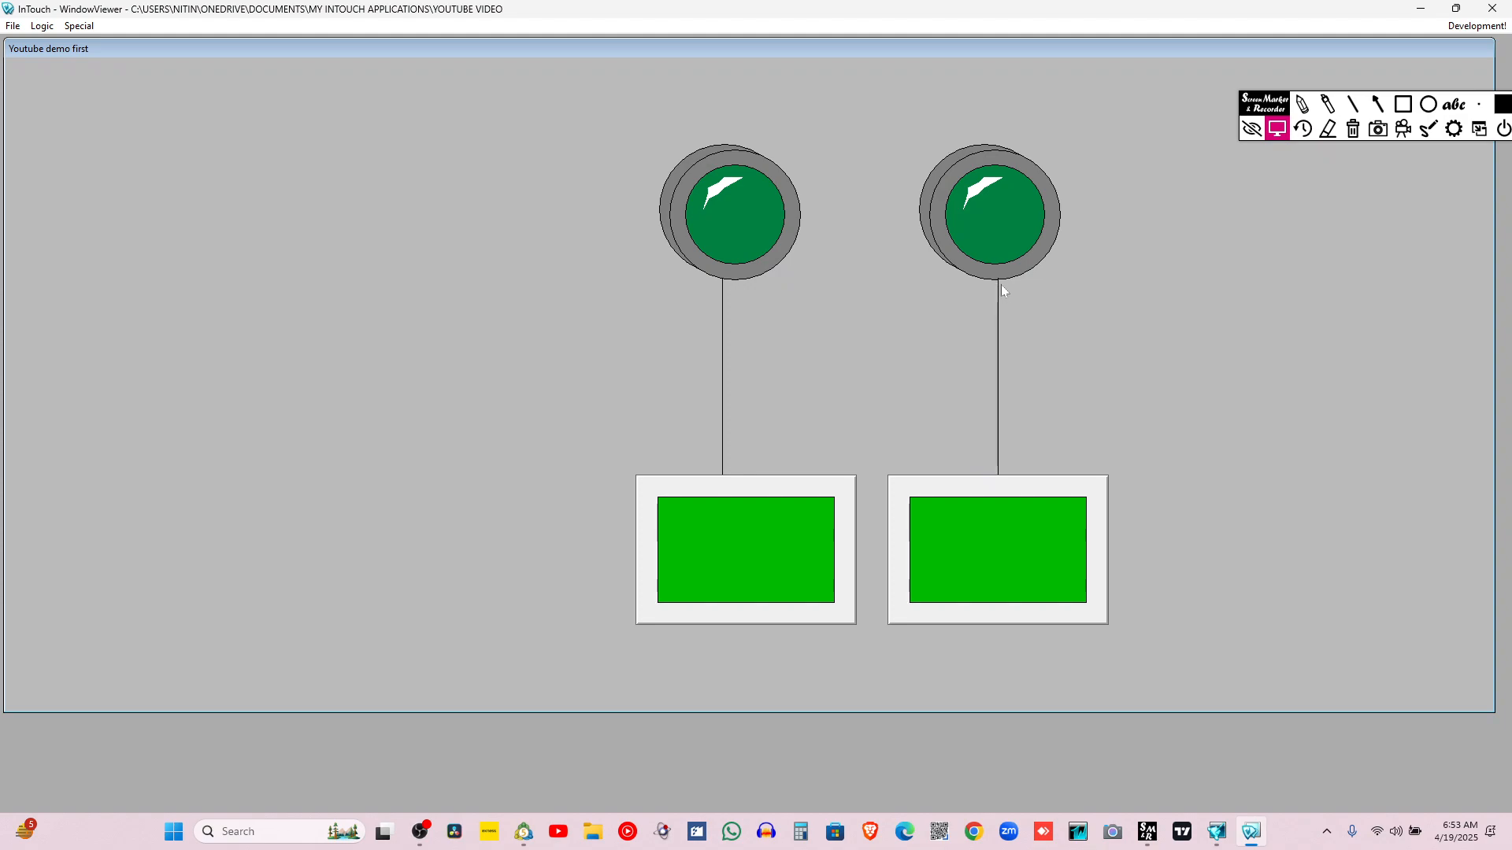
{"action": "left_click", "coordinate": [971, 568]}
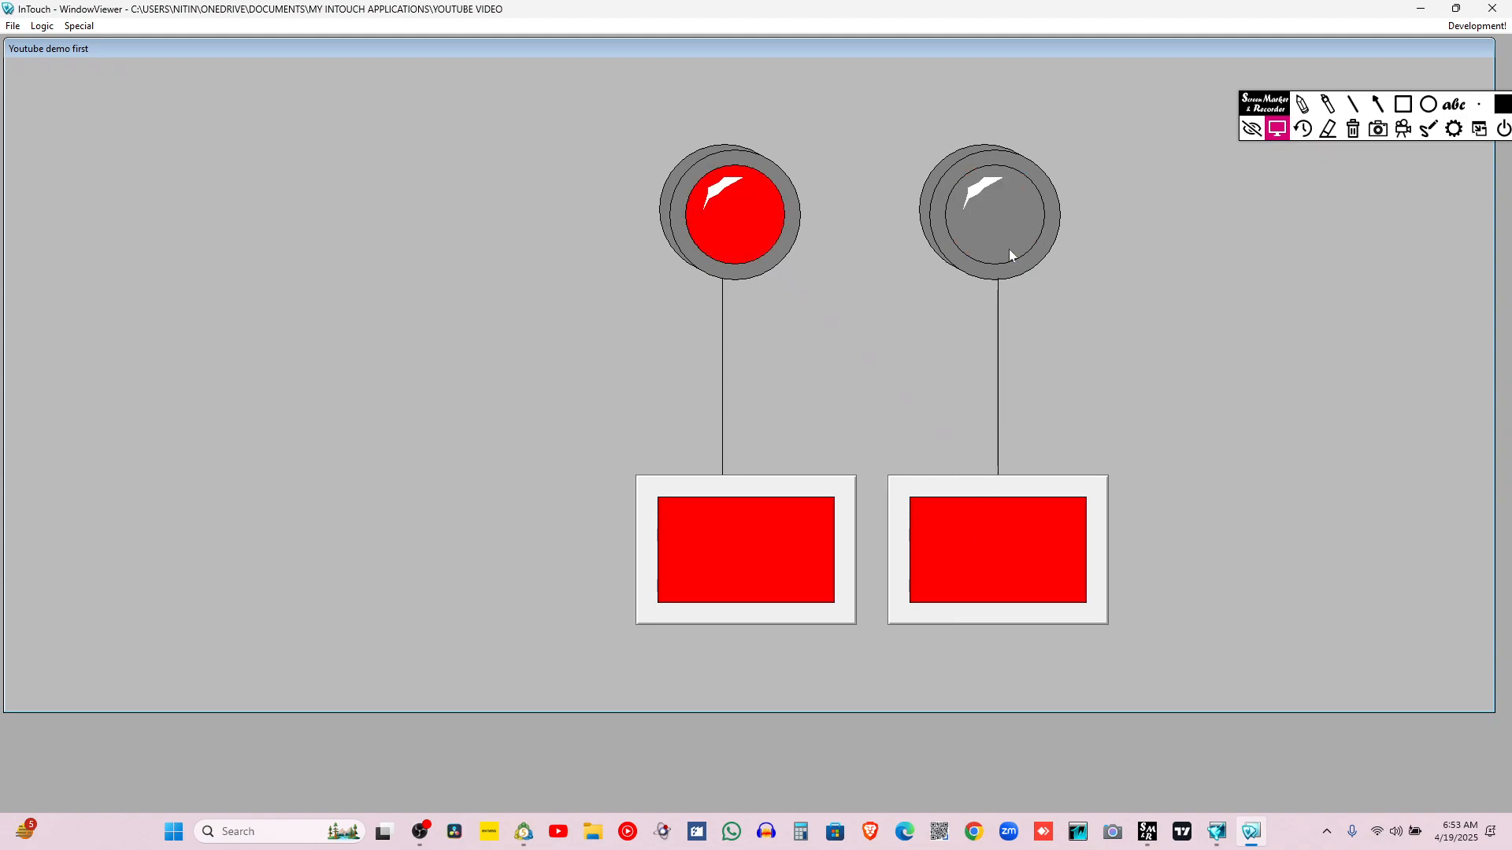
Return to development and check the tag and expression settings of both pushbuttons and both lights
{"action": "left_click", "coordinate": [1475, 26]}
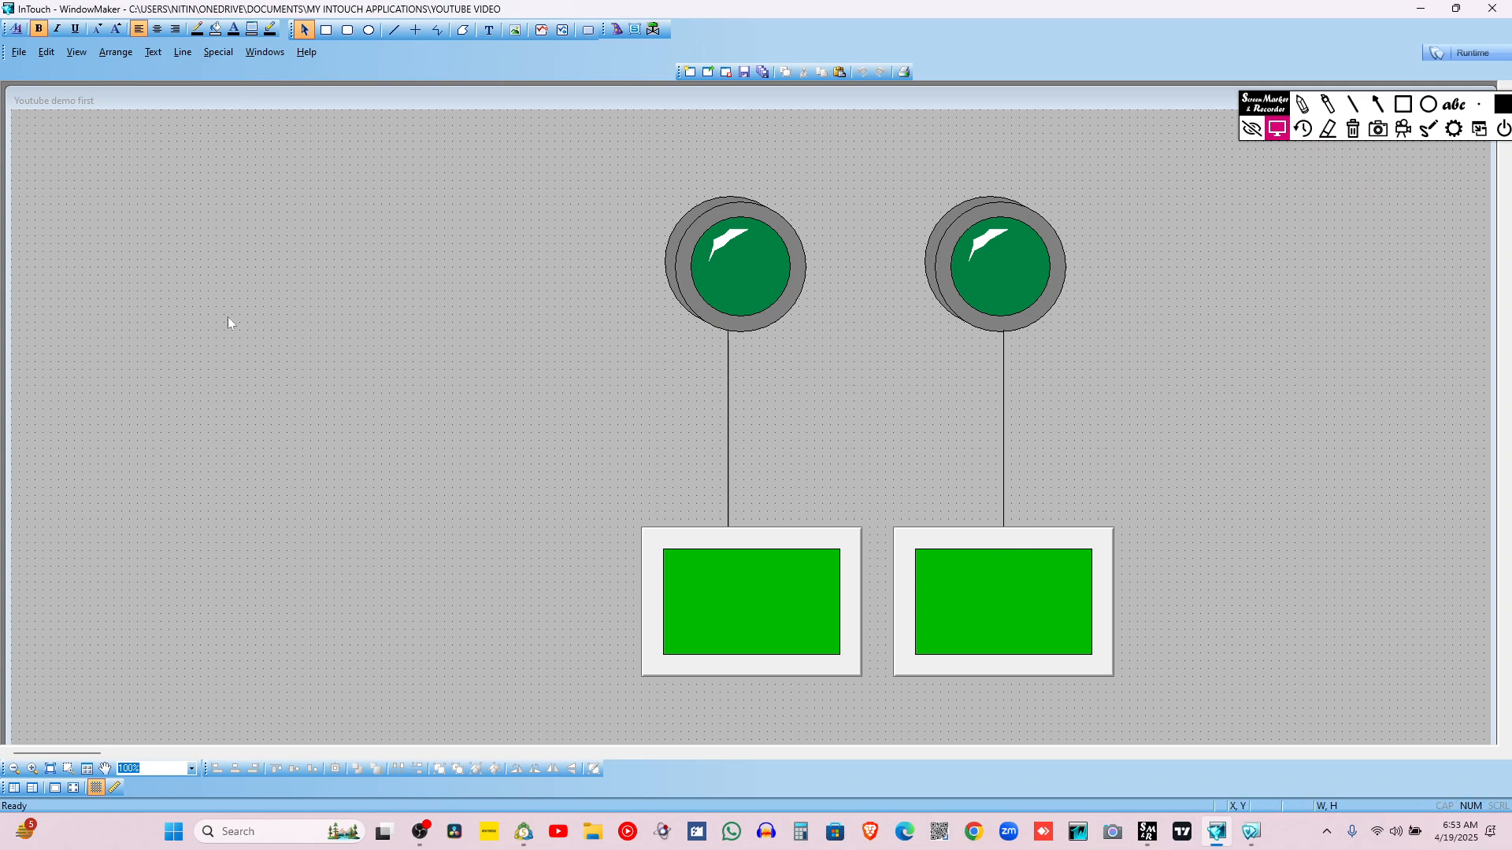
{"action": "double_click", "coordinate": [741, 623]}
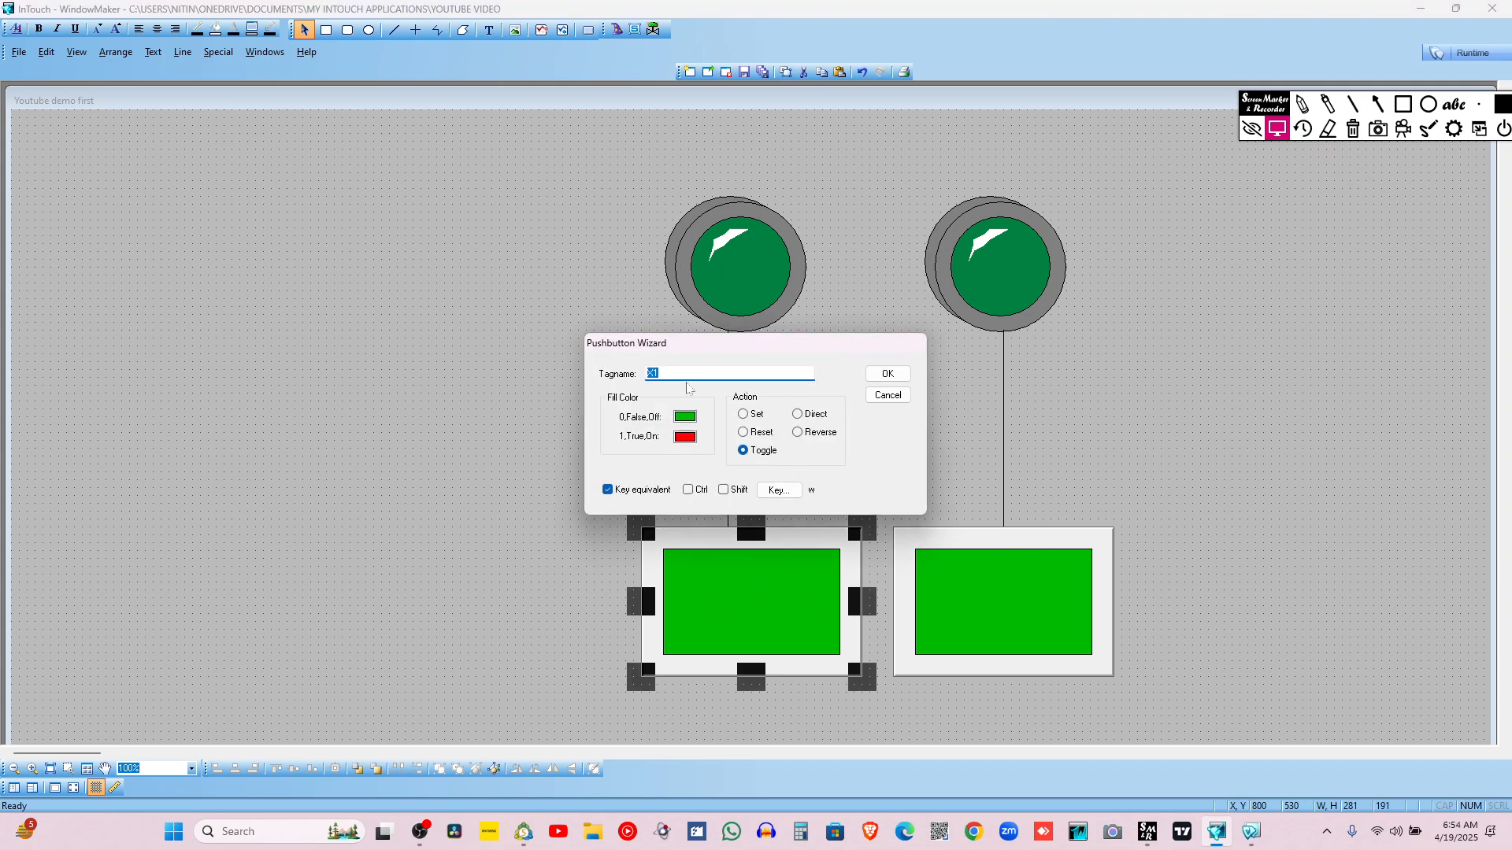
{"action": "left_click", "coordinate": [874, 375]}
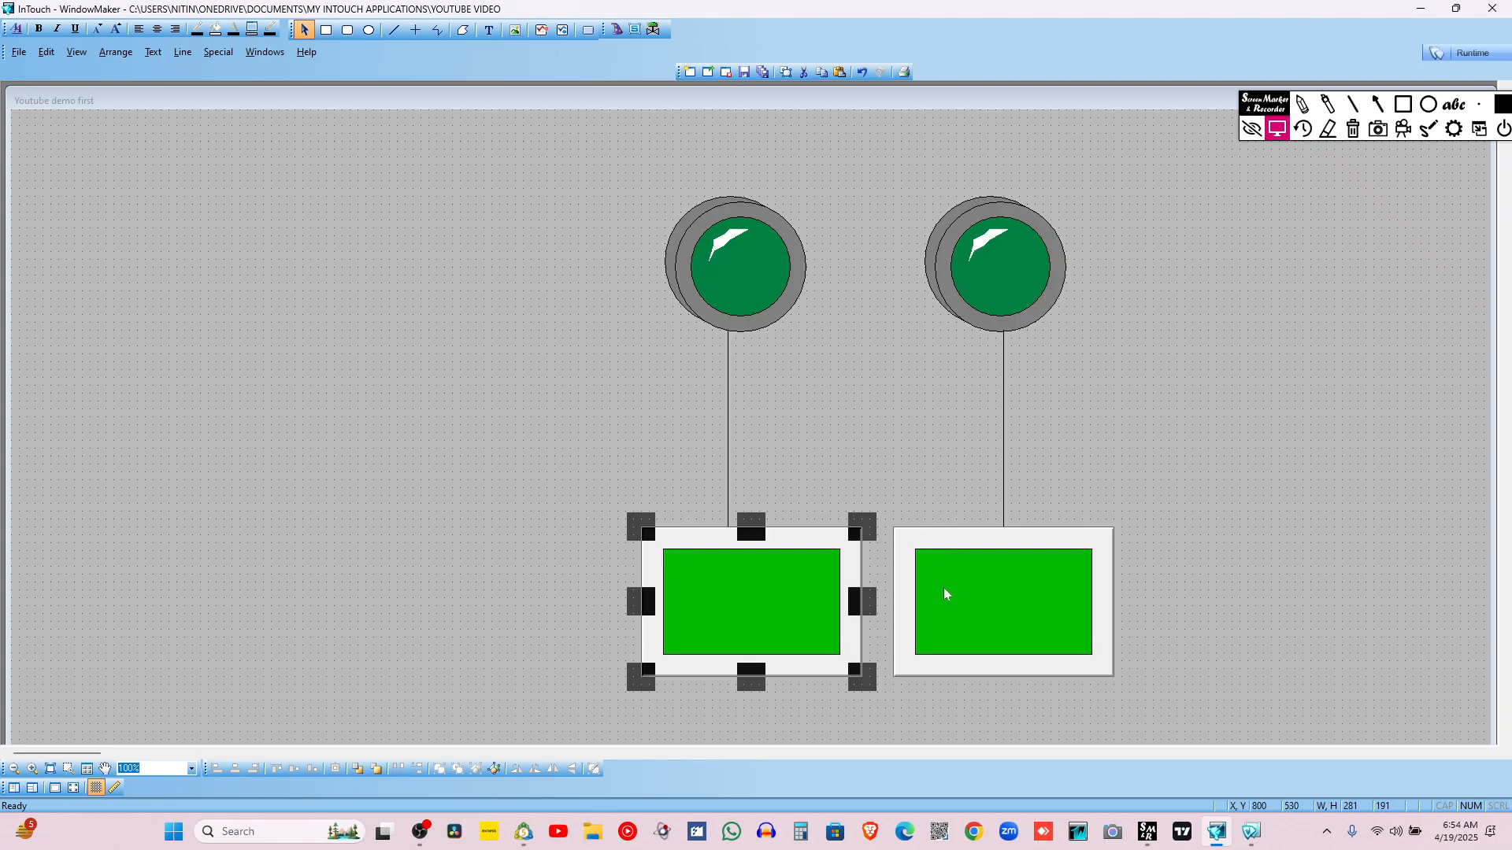
{"action": "double_click", "coordinate": [945, 594]}
{"action": "left_click", "coordinate": [875, 375]}
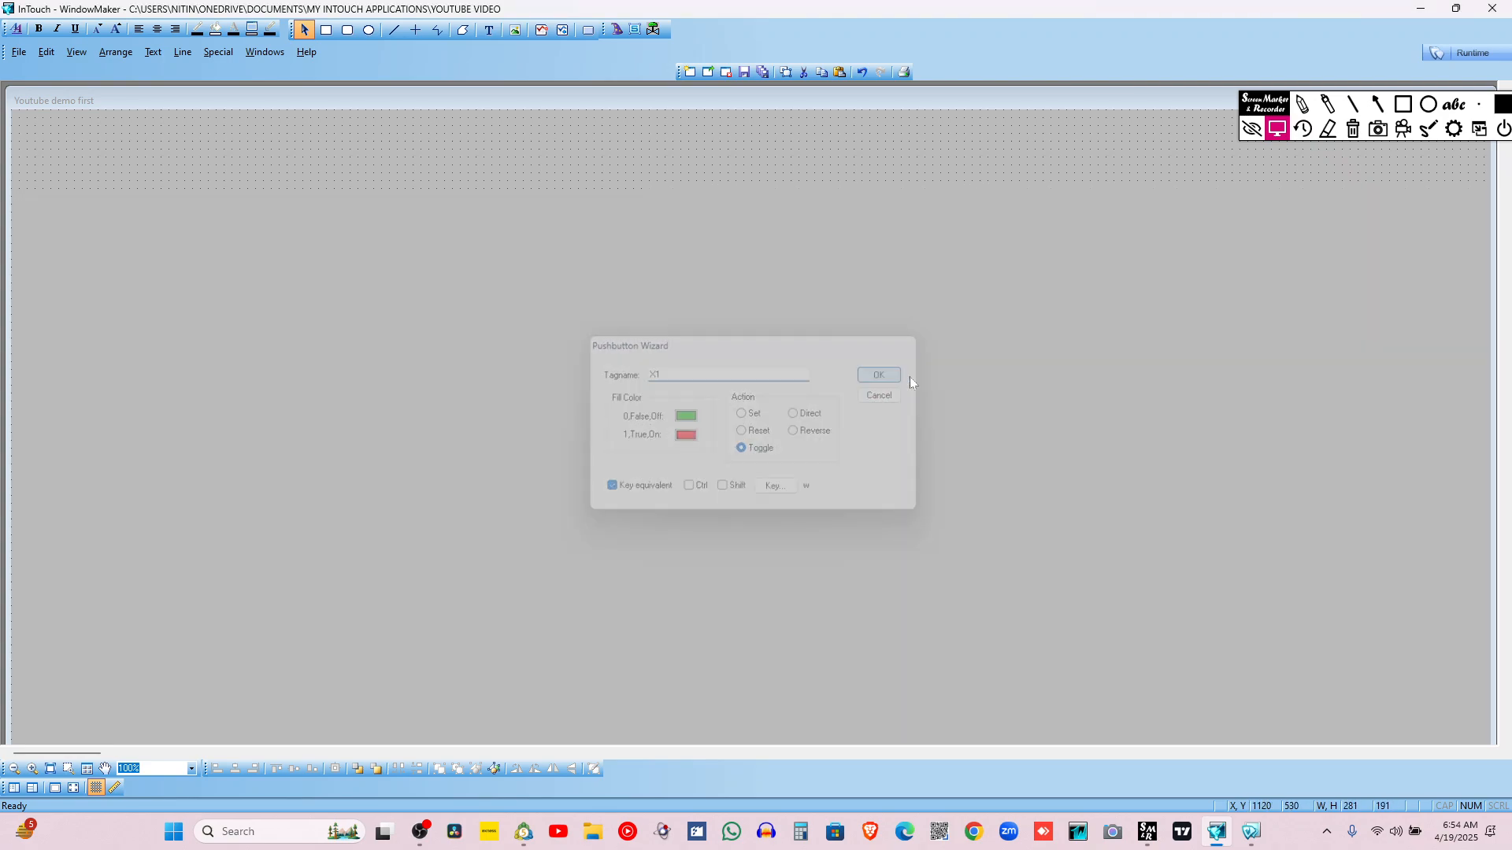
{"action": "double_click", "coordinate": [727, 268]}
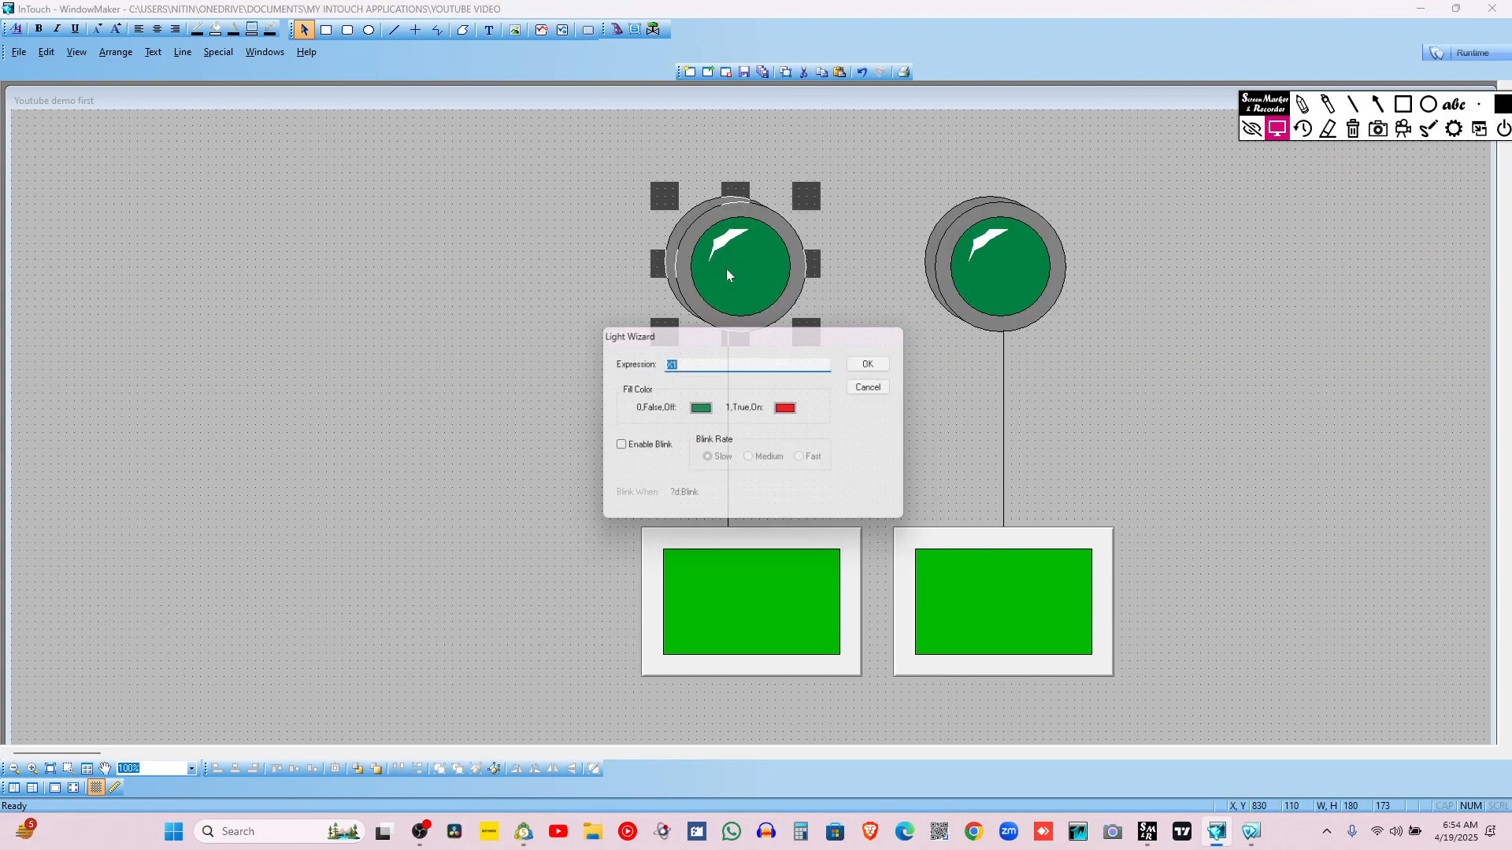
{"action": "left_click", "coordinate": [874, 361]}
{"action": "double_click", "coordinate": [1003, 274]}
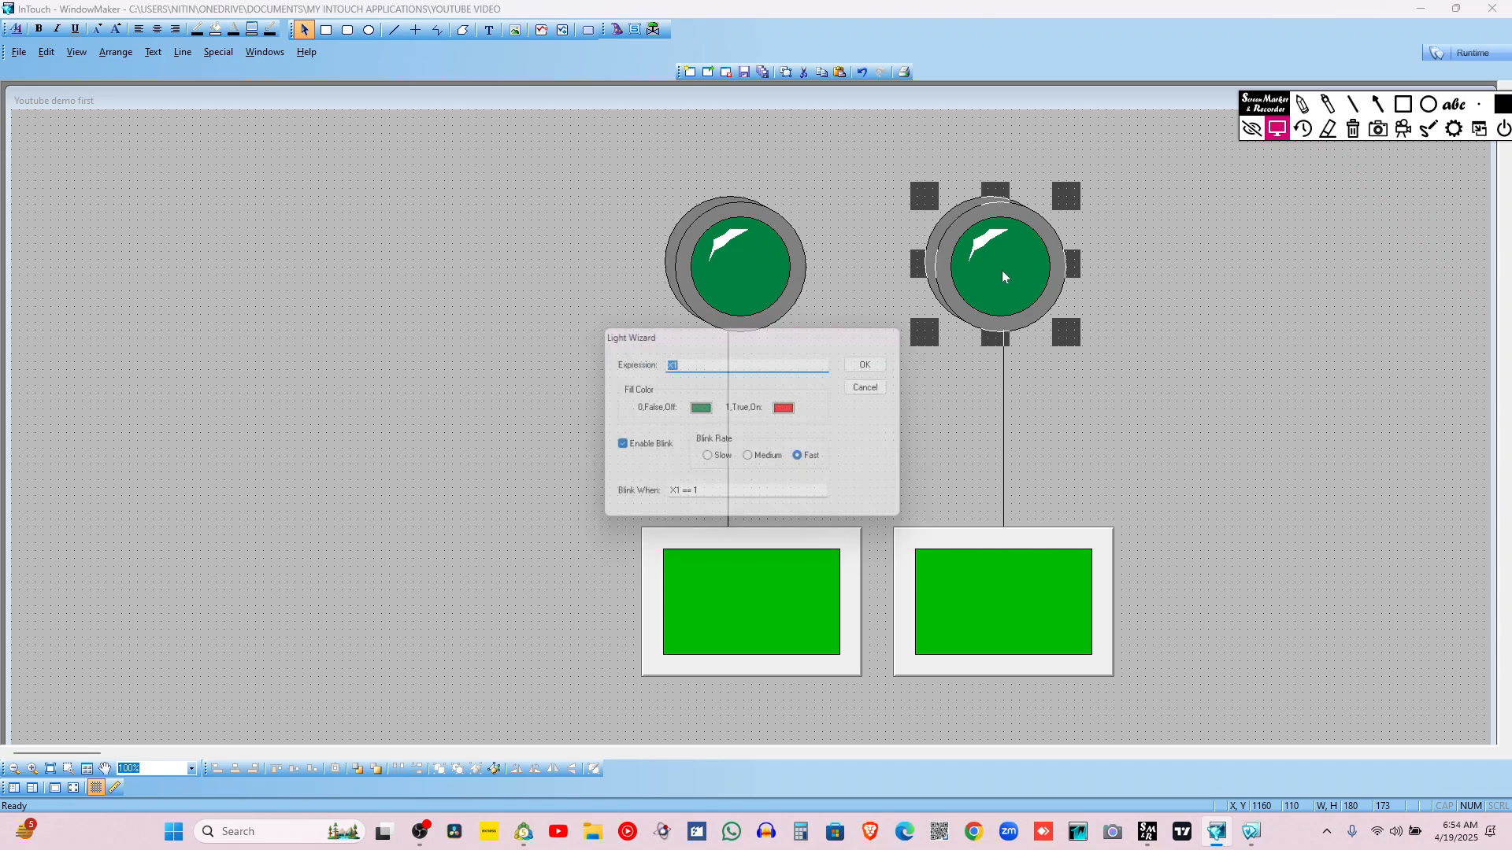
{"action": "type", "text": "X2"}
{"action": "left_click", "coordinate": [865, 366]}
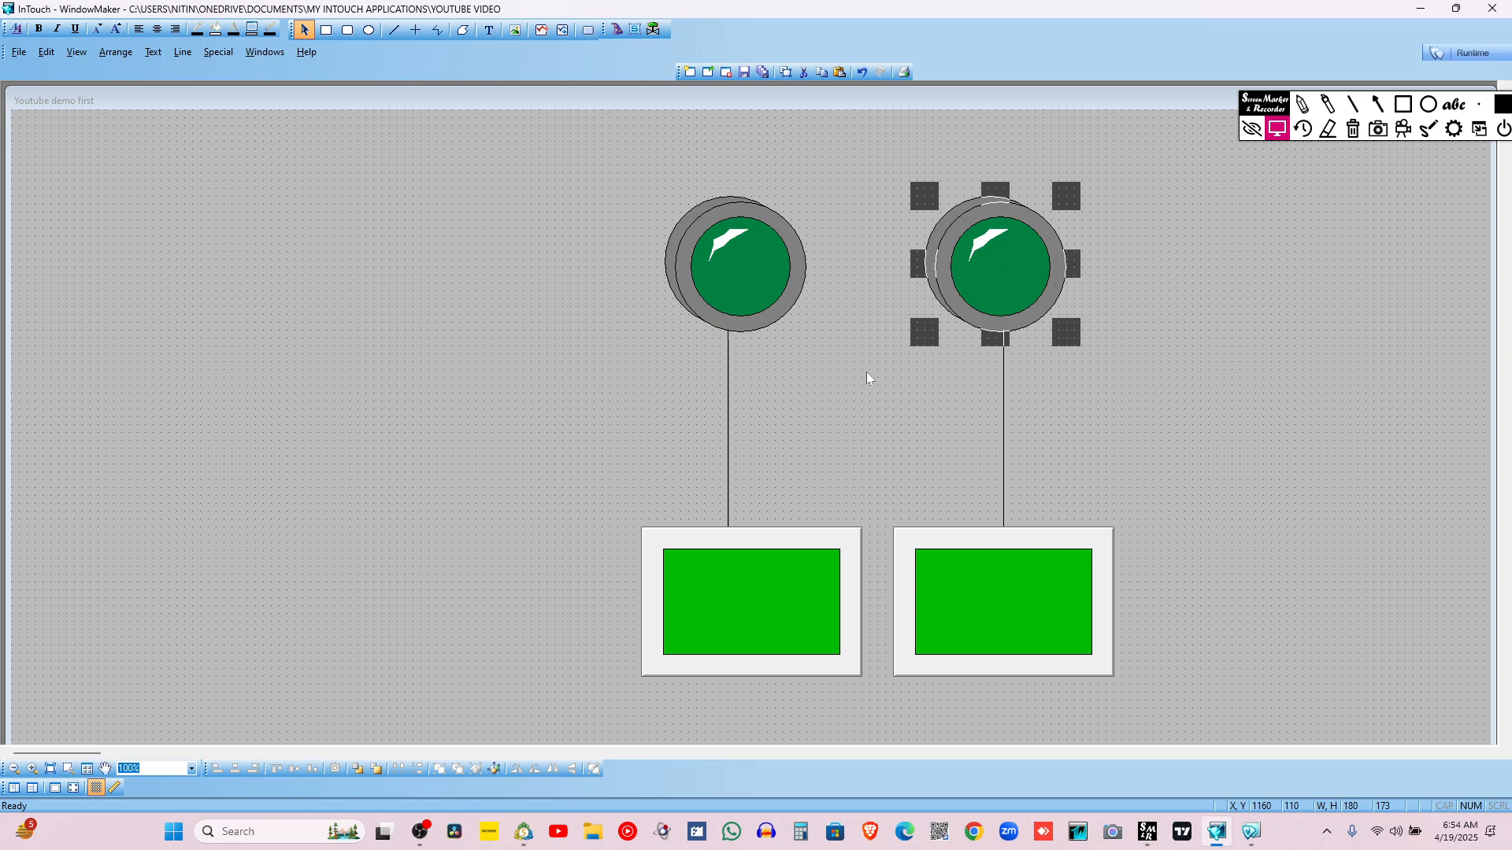
Set the left light's expression to X1 AND X2, defining X2 as a Memory Discrete tag
{"action": "double_click", "coordinate": [740, 267]}
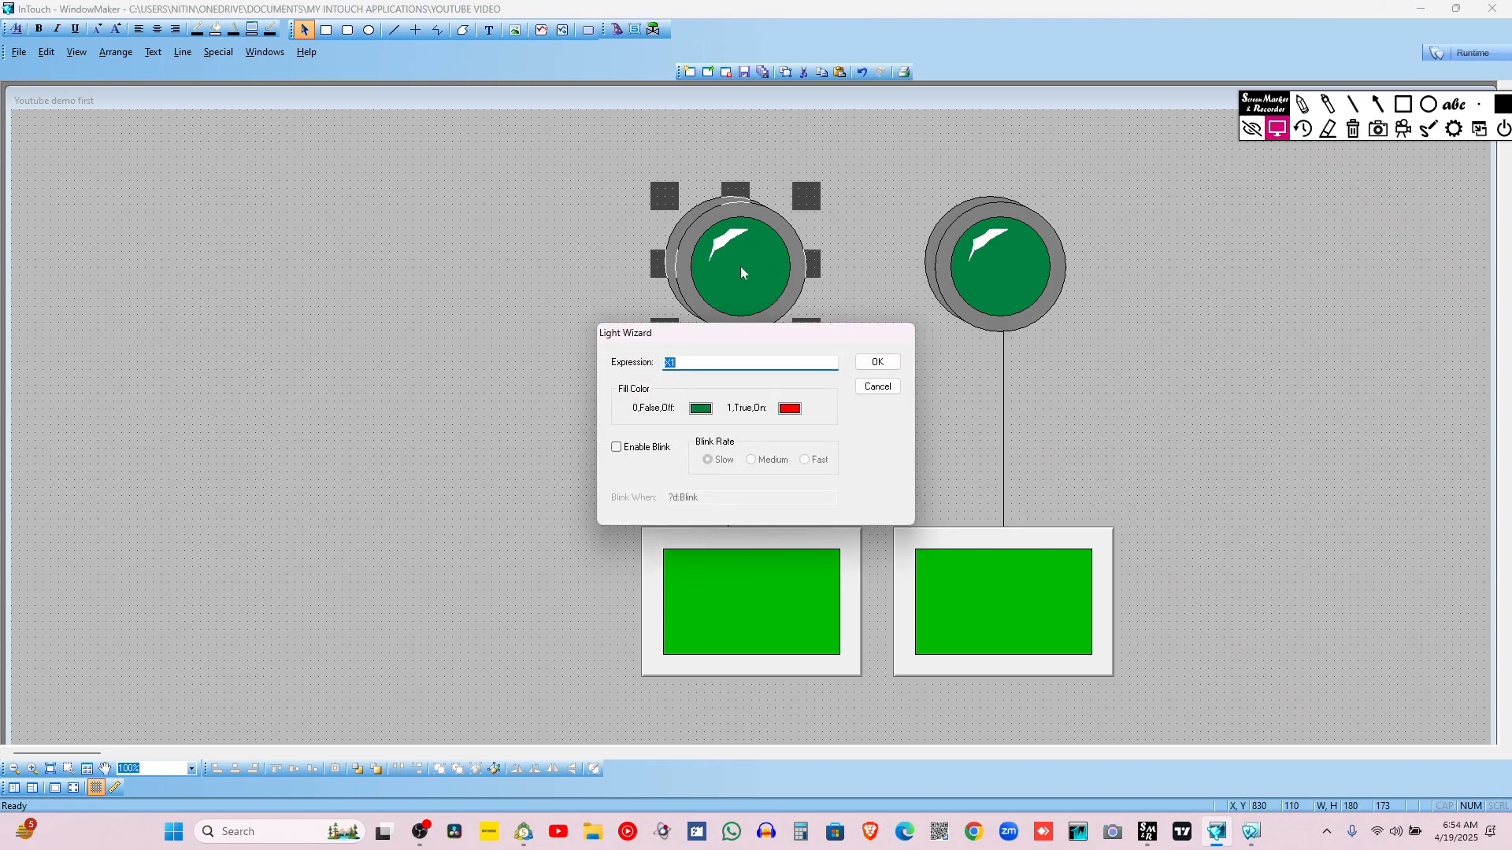
{"action": "left_click", "coordinate": [695, 363]}
{"action": "type", "text": "AND X2"}
{"action": "left_click", "coordinate": [896, 366]}
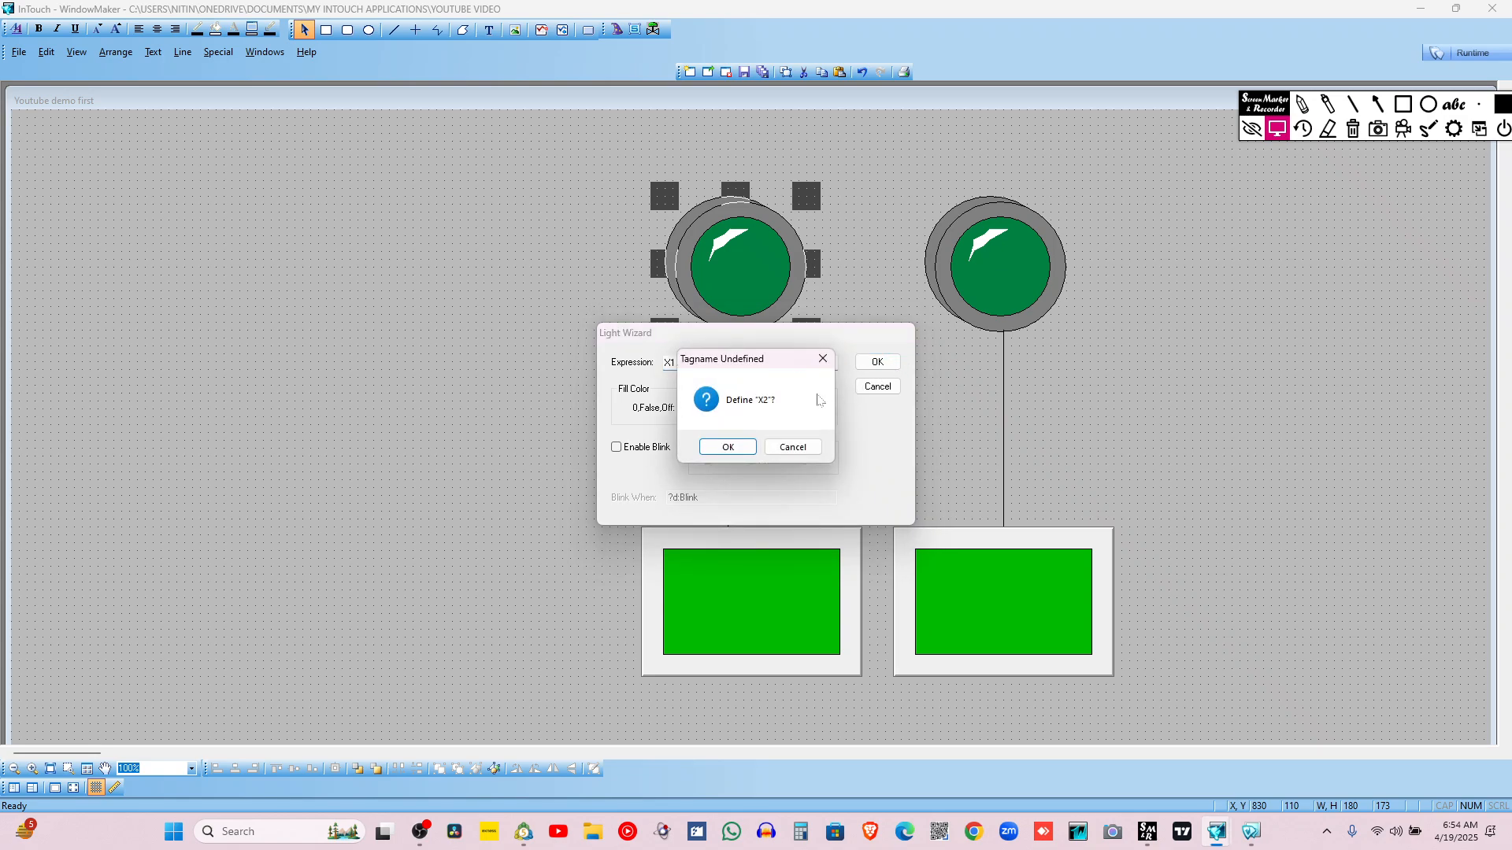
{"action": "left_click", "coordinate": [746, 448]}
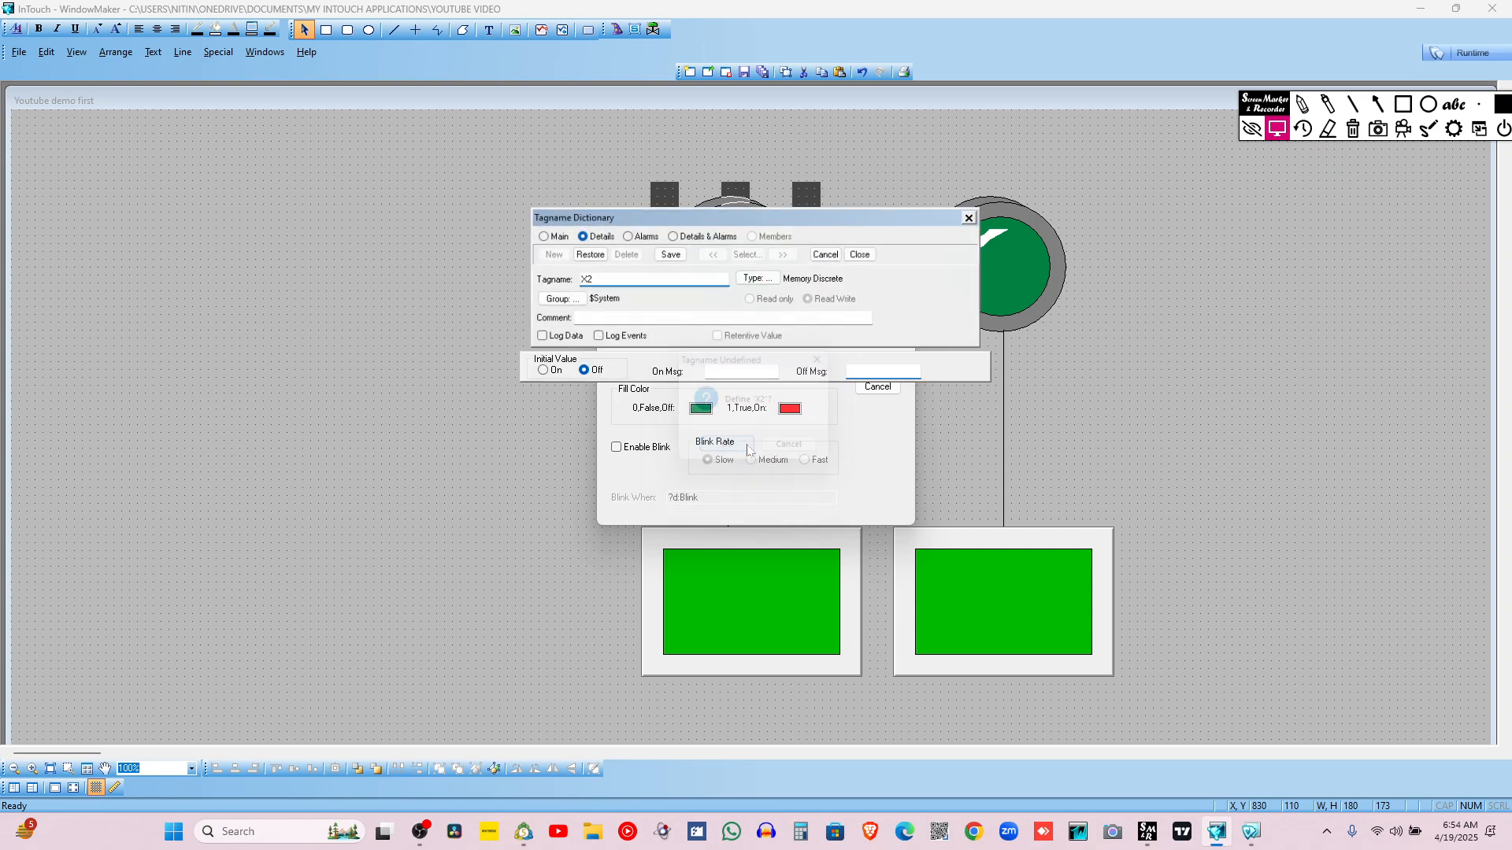
{"action": "left_click", "coordinate": [667, 255]}
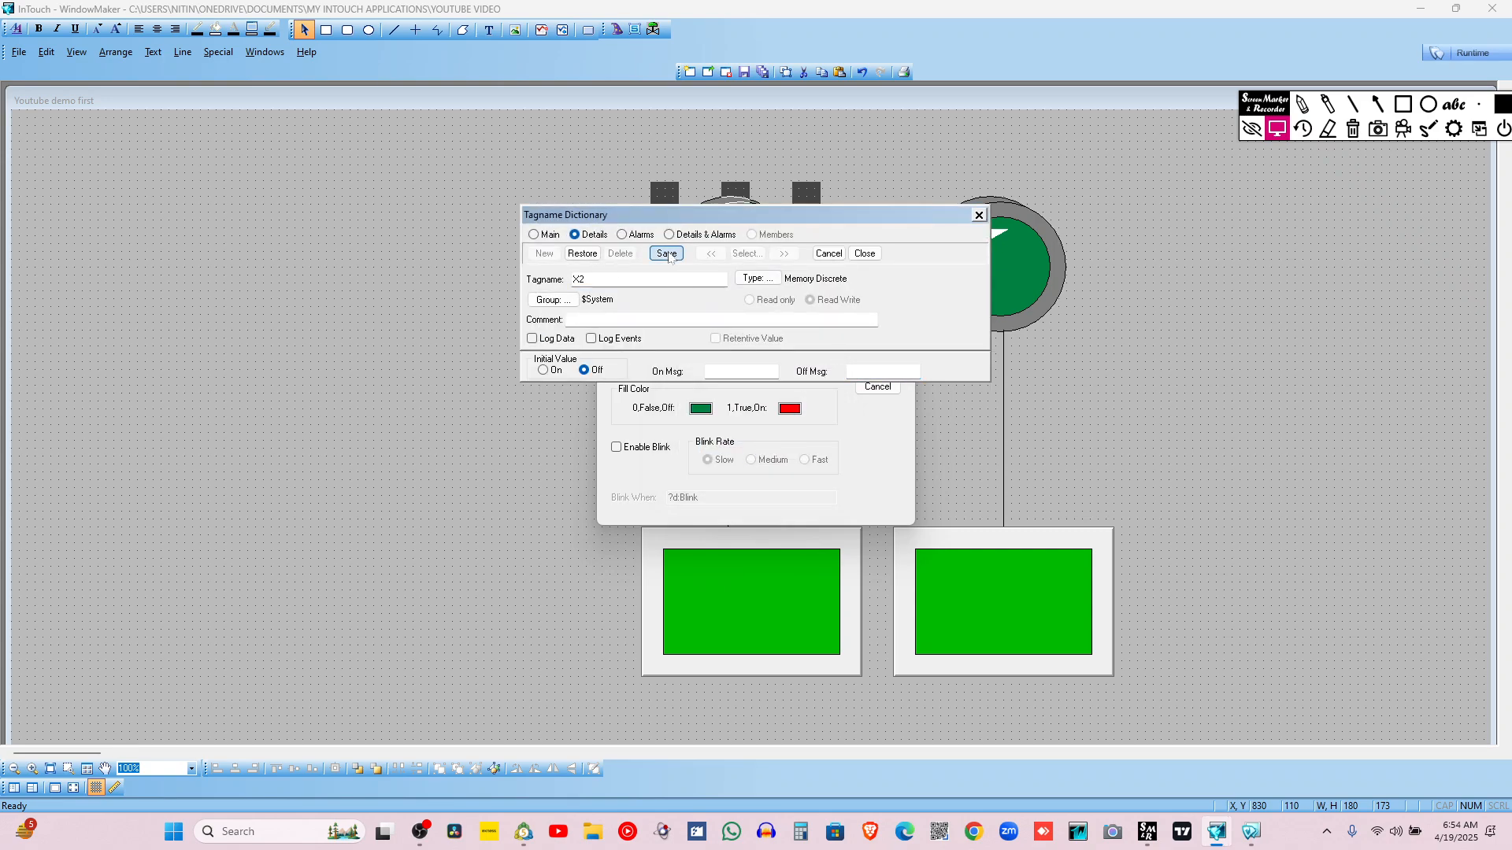
{"action": "left_click", "coordinate": [979, 216]}
{"action": "left_click", "coordinate": [877, 364]}
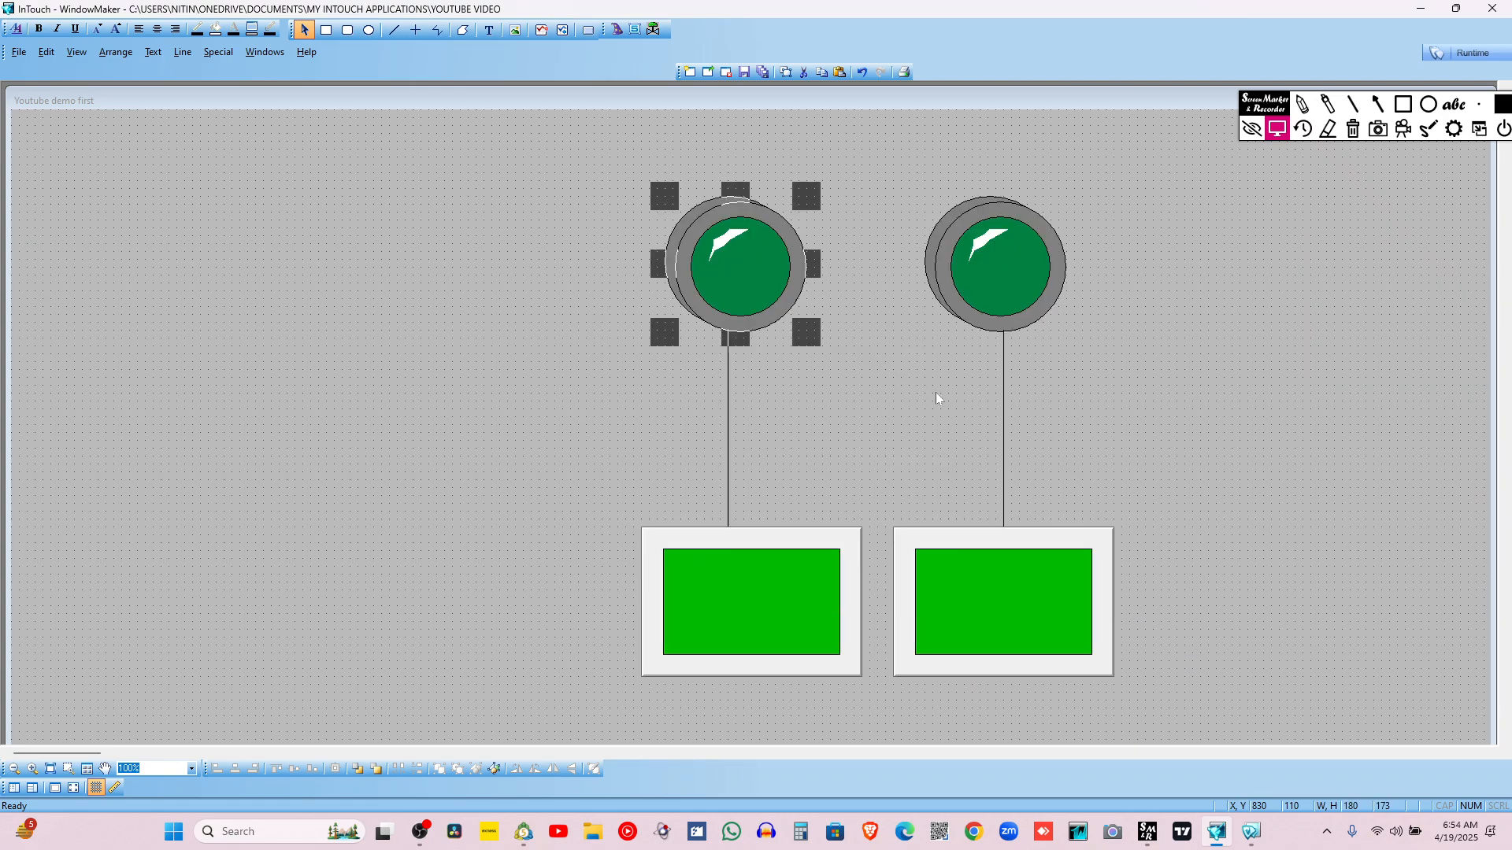
Assign the tagname X2 to the right pushbutton
{"action": "left_click", "coordinate": [941, 409]}
{"action": "double_click", "coordinate": [986, 597]}
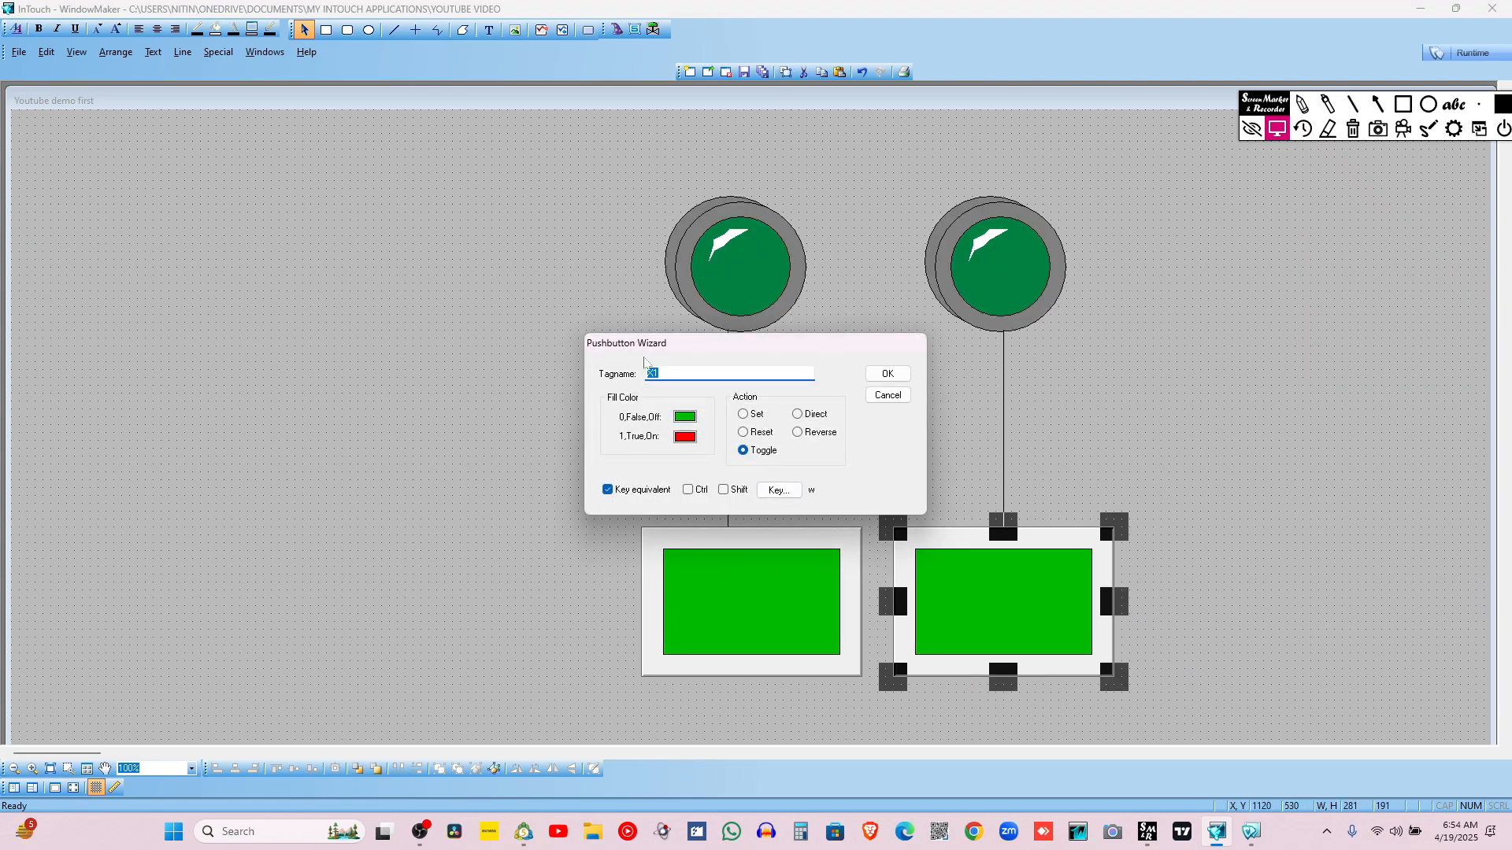
{"action": "left_click", "coordinate": [679, 374]}
{"action": "key", "text": "Return"}
{"action": "left_click", "coordinate": [887, 373]}
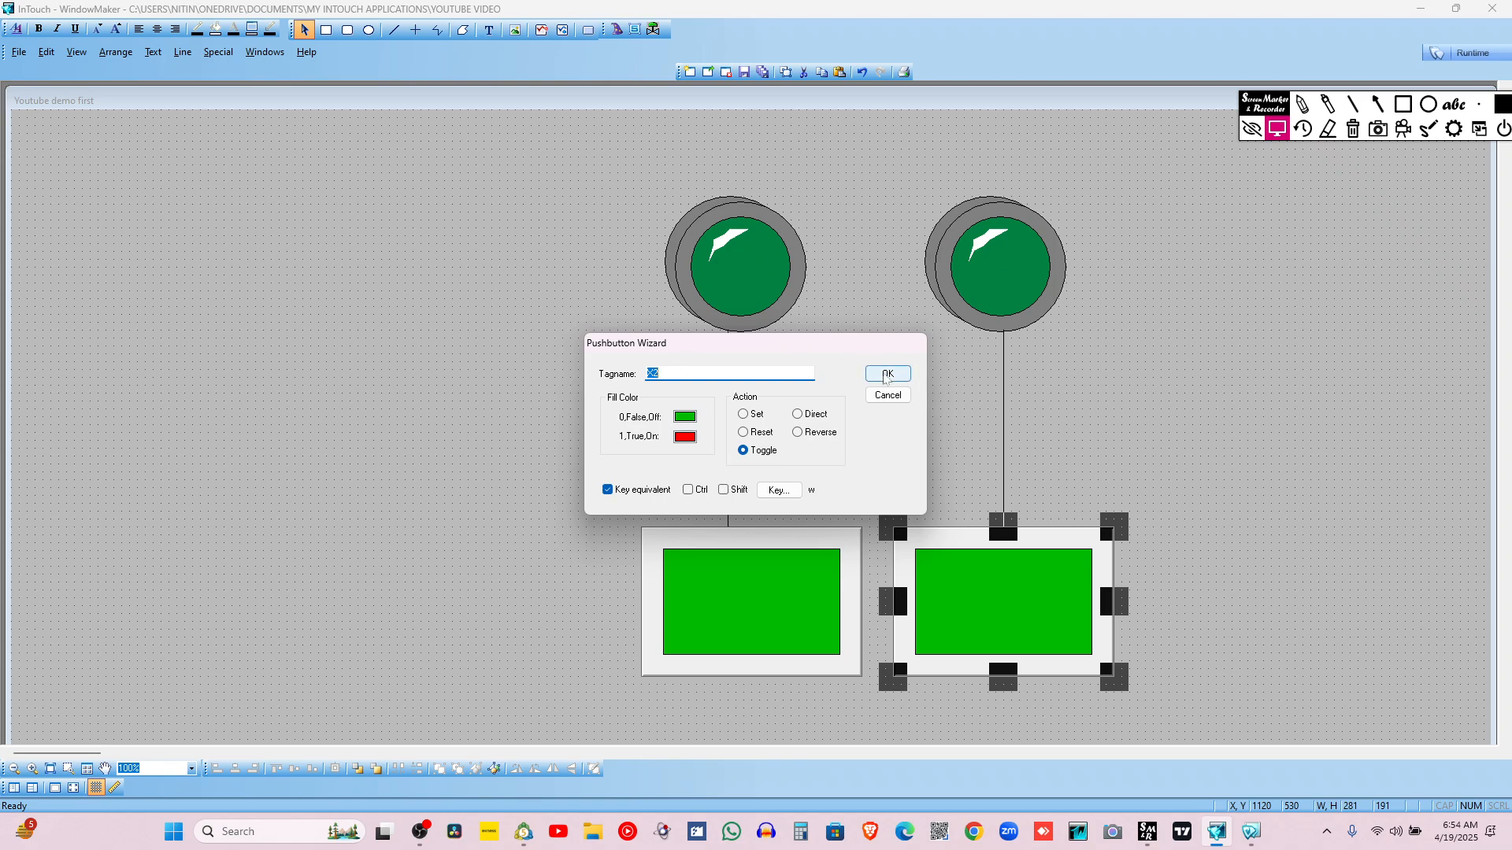
Run the window and toggle the two pushbuttons individually and together to test the left light's AND logic
{"action": "left_click", "coordinate": [1463, 55]}
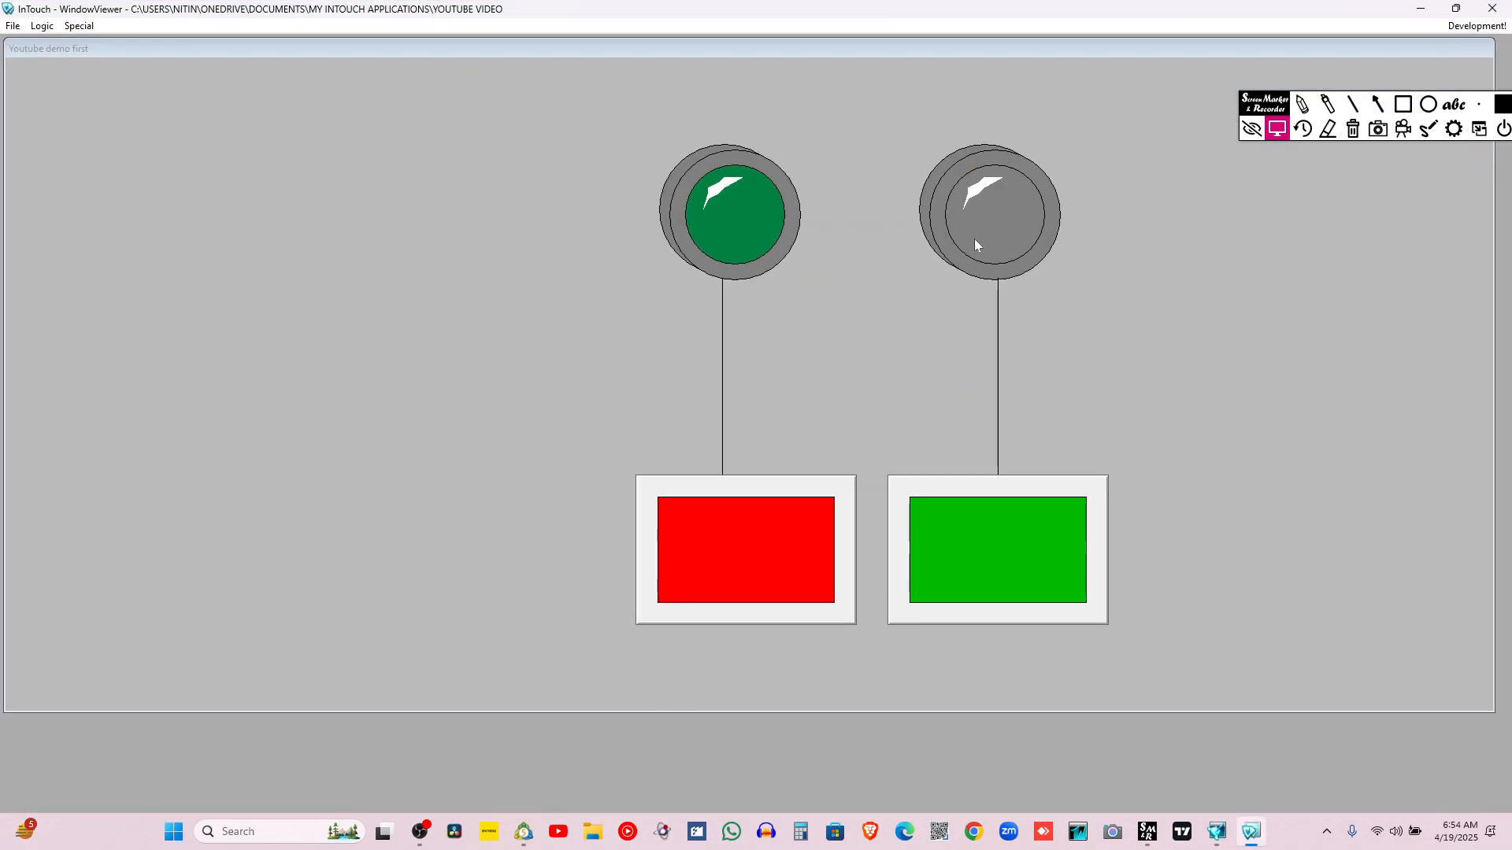
{"action": "left_click", "coordinate": [772, 580]}
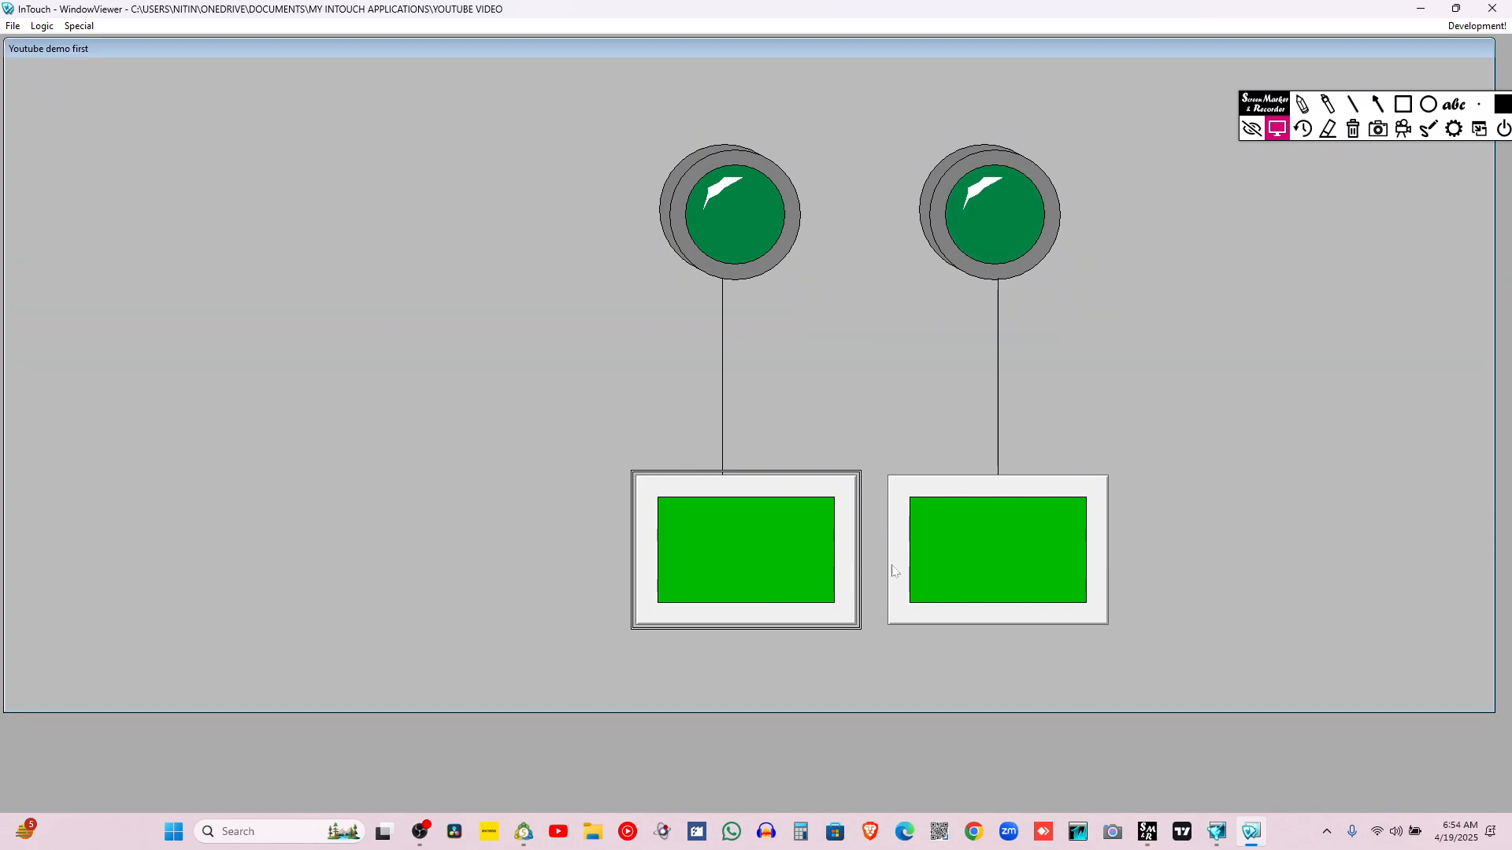
{"action": "left_click", "coordinate": [970, 569]}
{"action": "left_click", "coordinate": [791, 568]}
{"action": "left_click", "coordinate": [919, 555]}
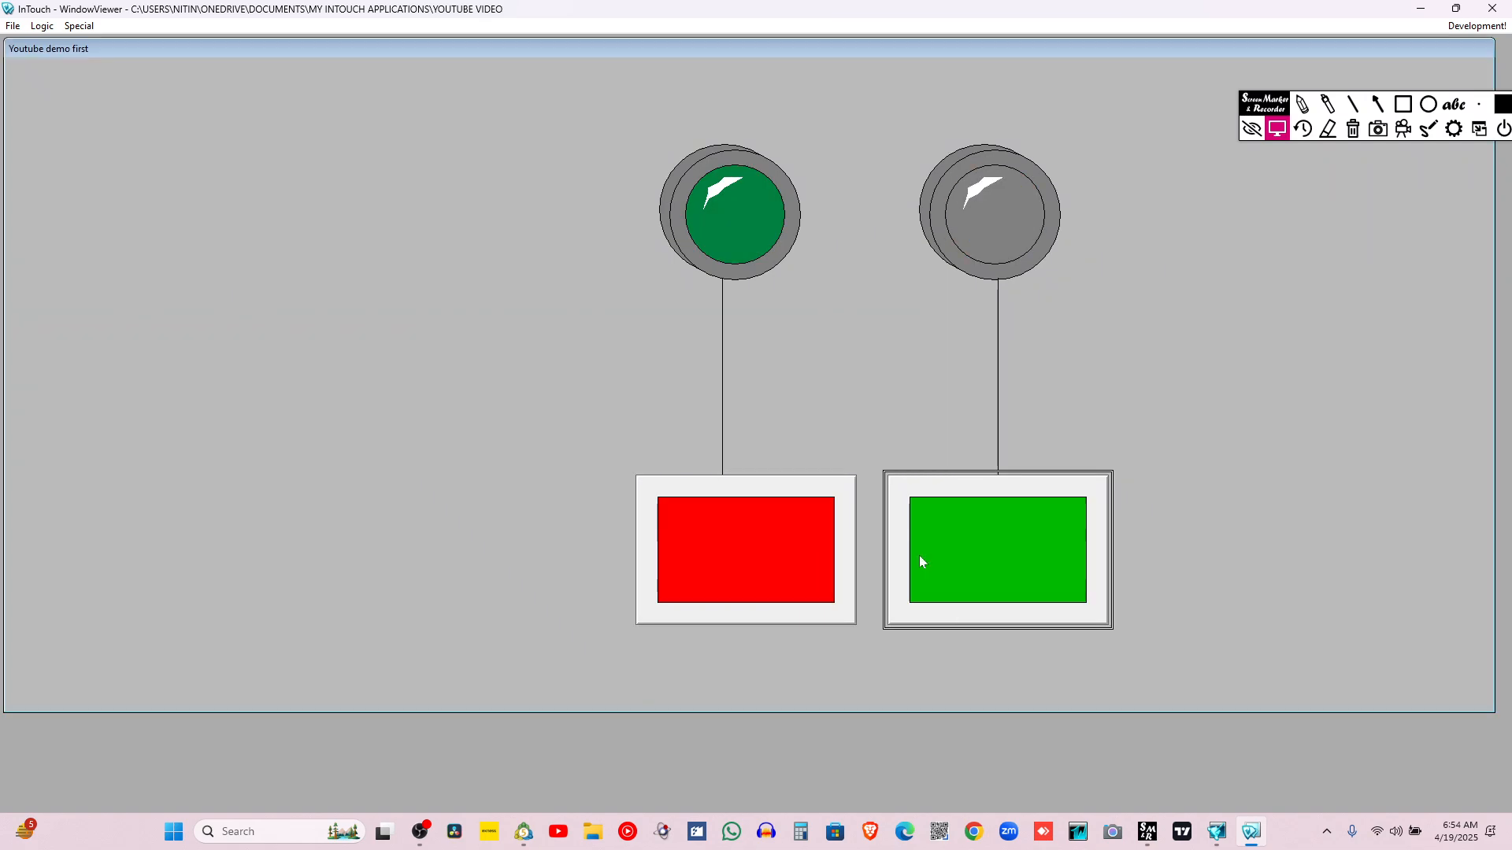
{"action": "left_click", "coordinate": [787, 552]}
{"action": "left_click", "coordinate": [788, 554]}
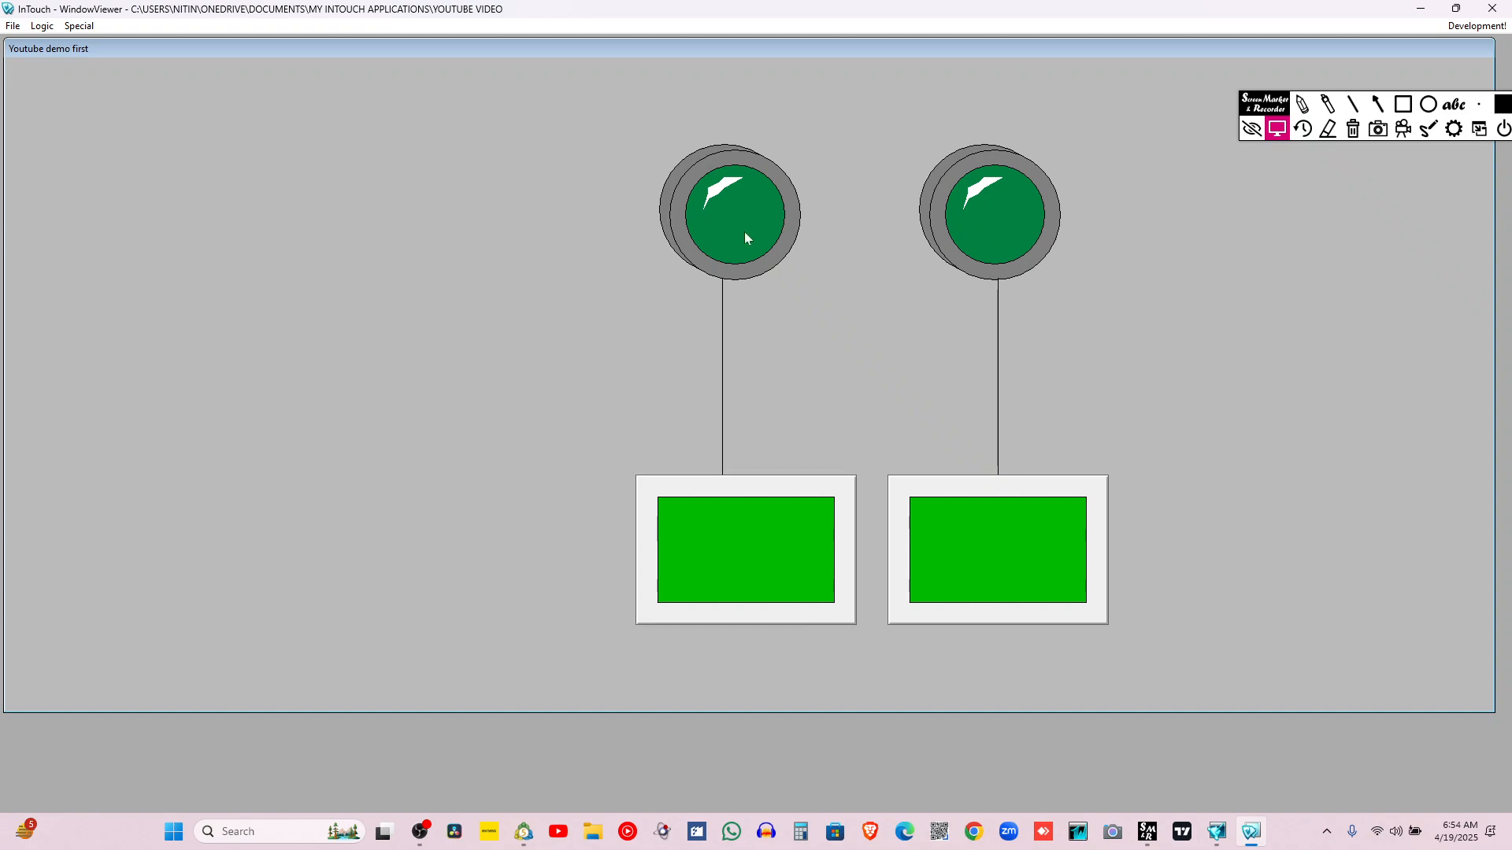
{"action": "left_click", "coordinate": [754, 547]}
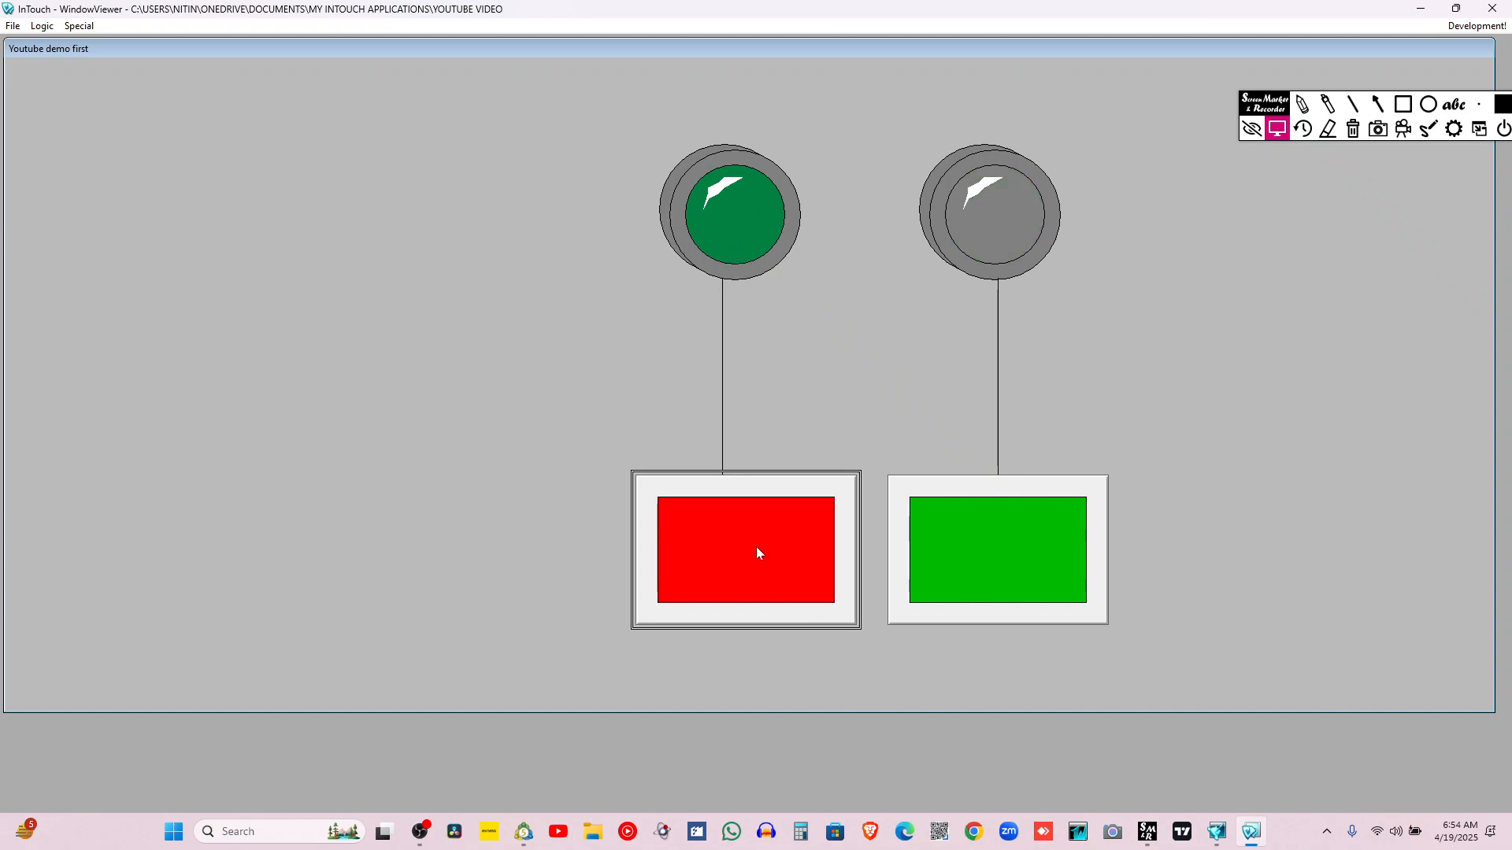
{"action": "left_click", "coordinate": [671, 558]}
{"action": "left_click", "coordinate": [671, 558]}
{"action": "left_click", "coordinate": [671, 558]}
{"action": "left_click", "coordinate": [1051, 568]}
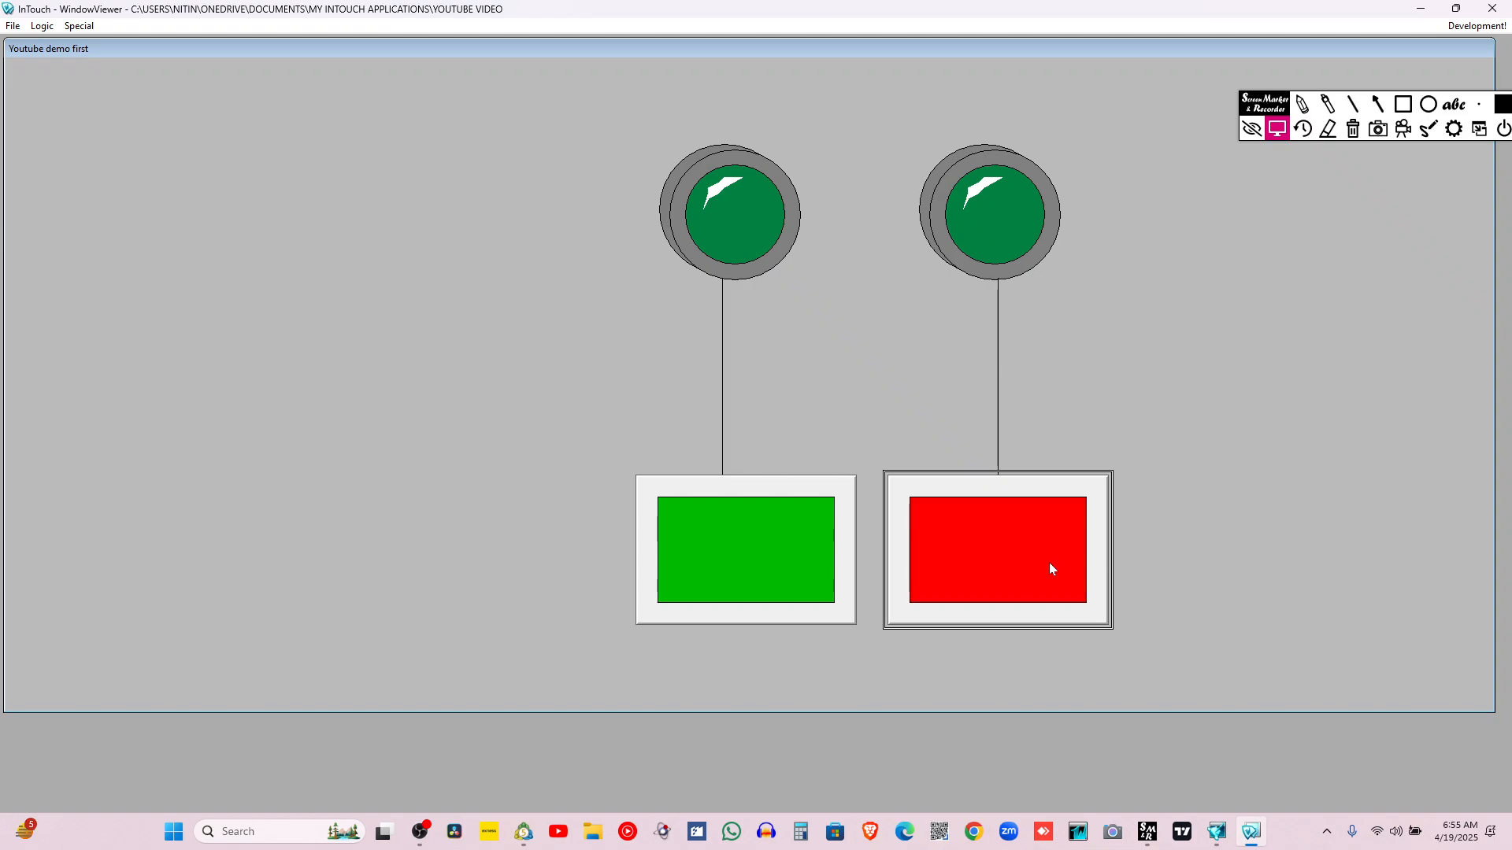
{"action": "left_click", "coordinate": [1049, 564]}
{"action": "left_click", "coordinate": [806, 567]}
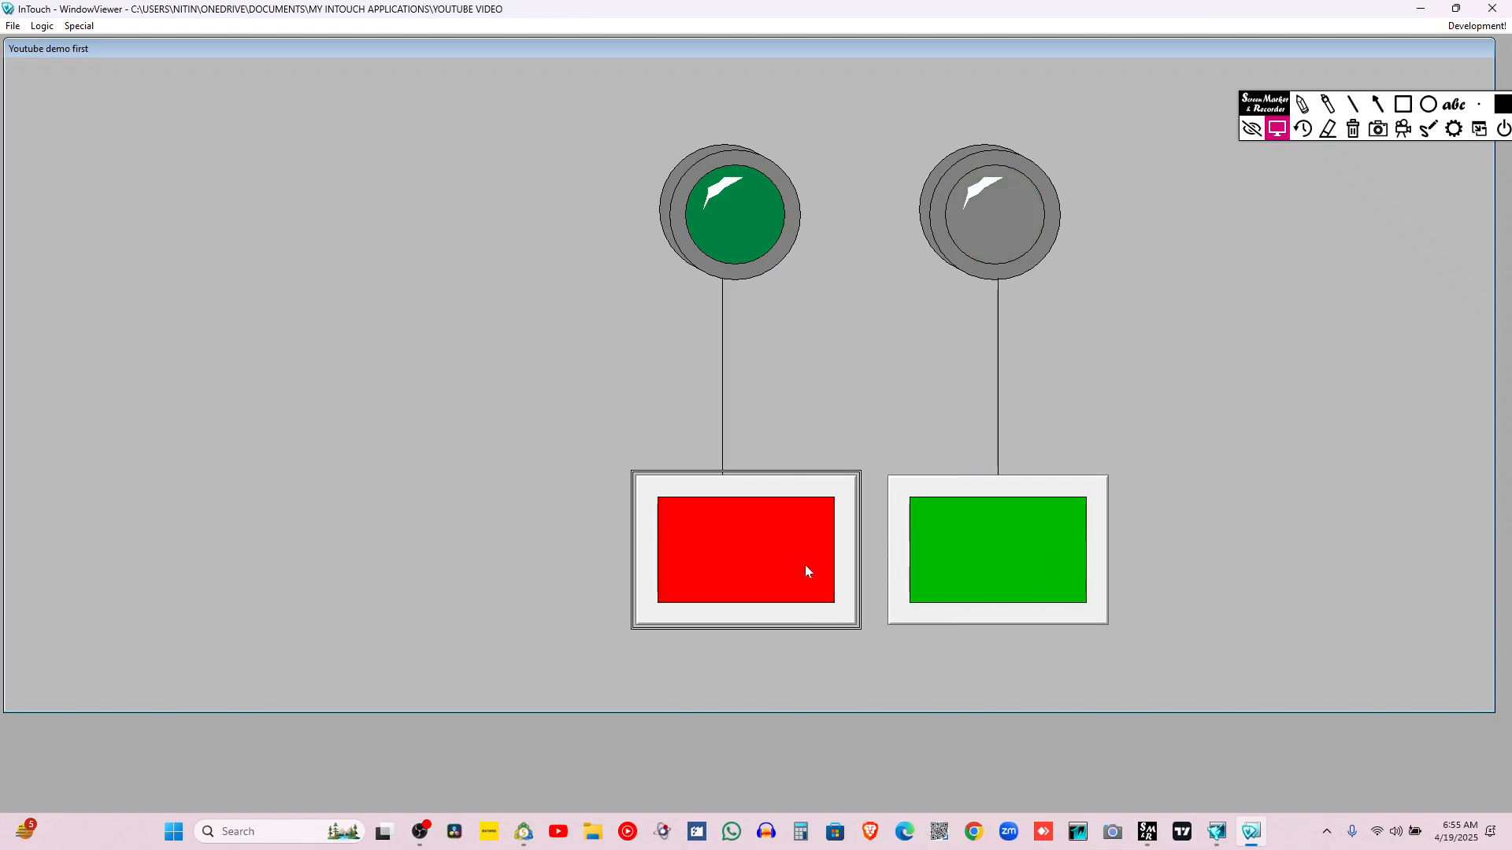
{"action": "left_click", "coordinate": [968, 554]}
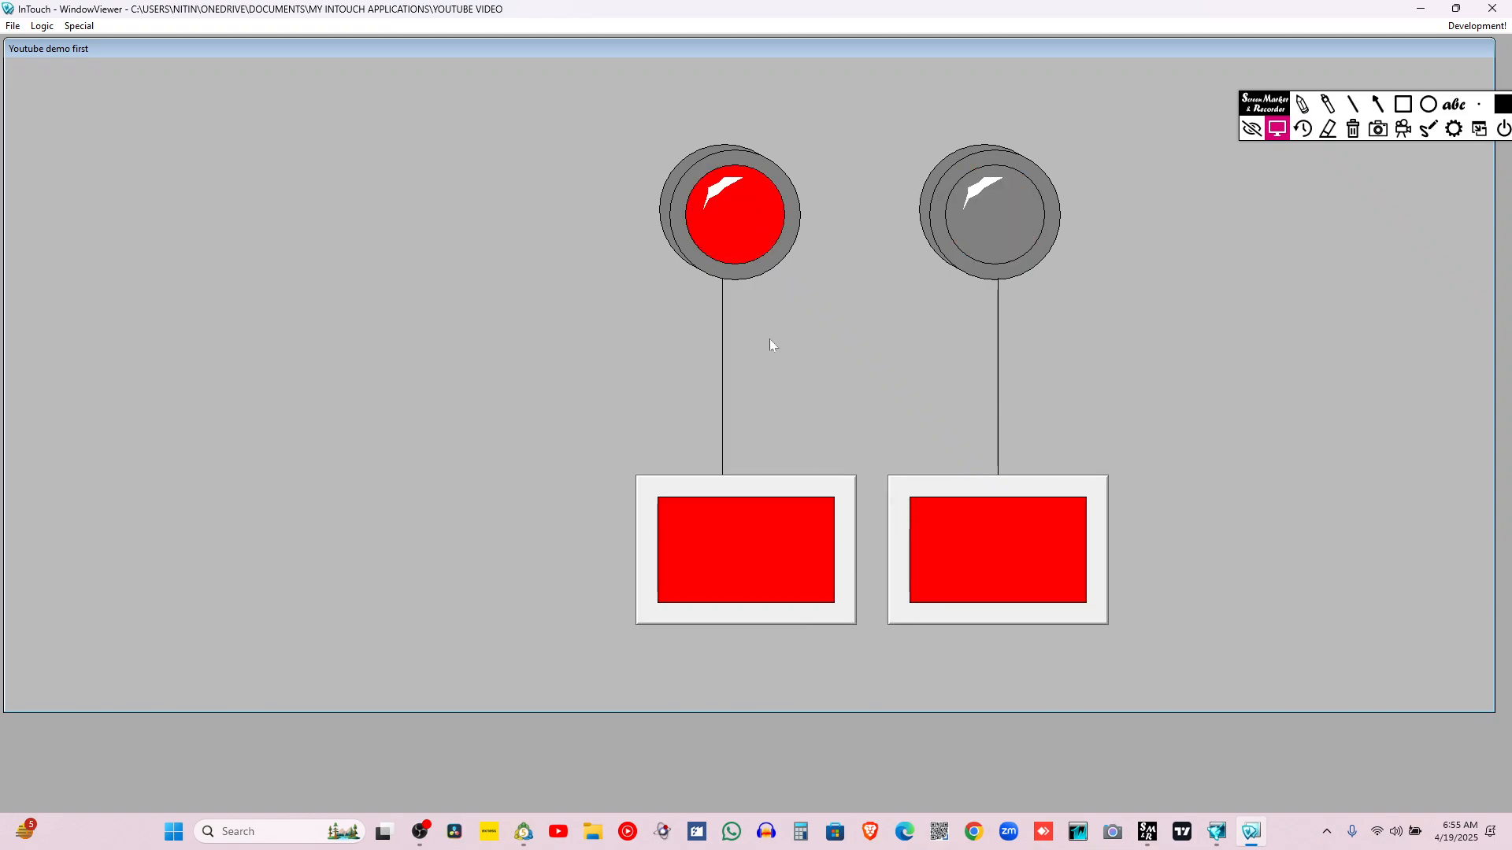
{"action": "left_click", "coordinate": [761, 520]}
{"action": "left_click", "coordinate": [1033, 519]}
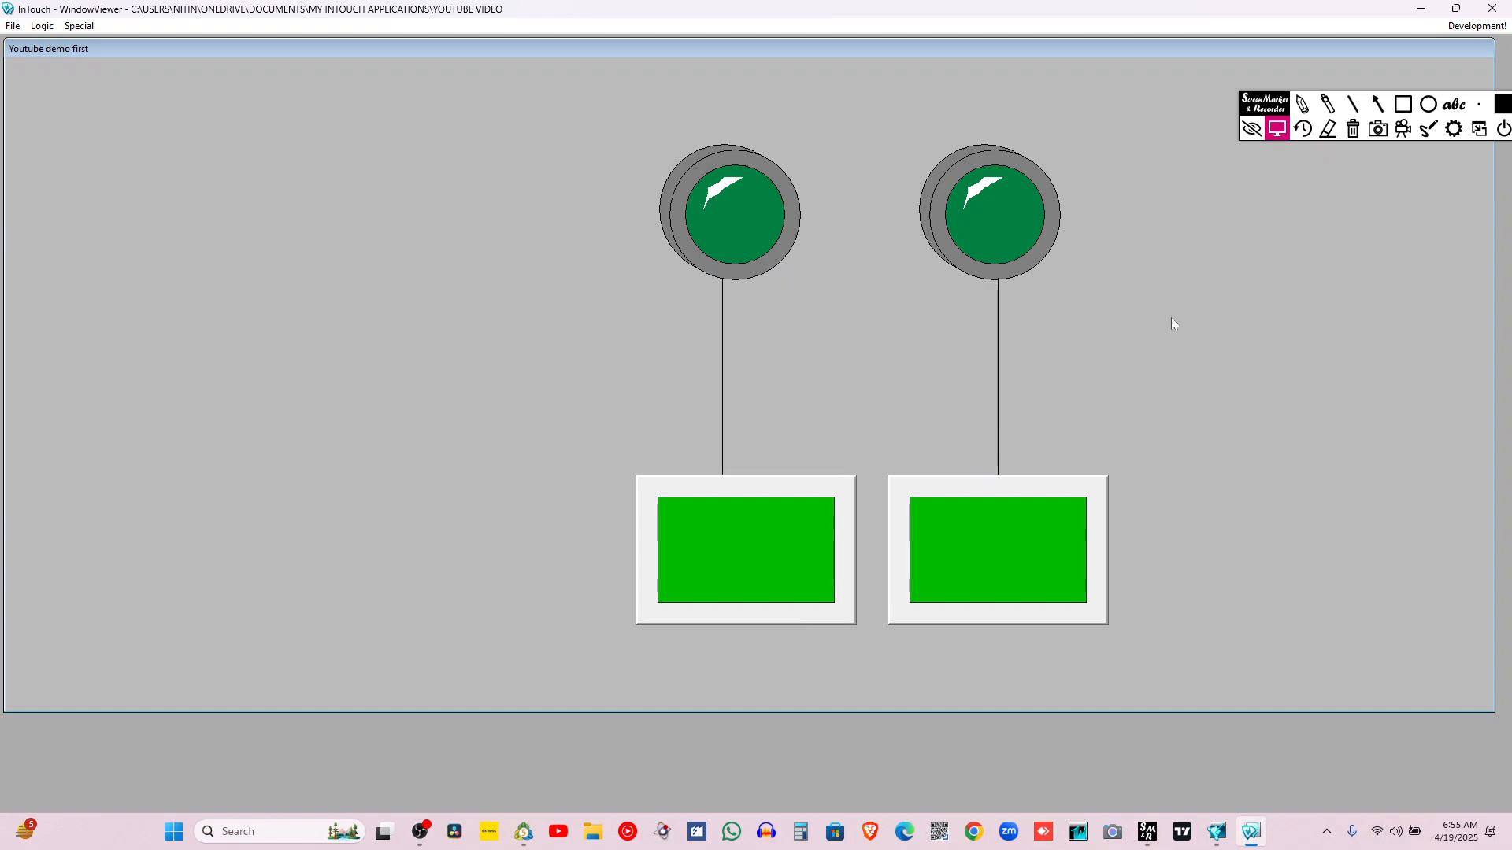
Return to development and change the left light's expression to X1 OR X2
{"action": "left_click", "coordinate": [1476, 26]}
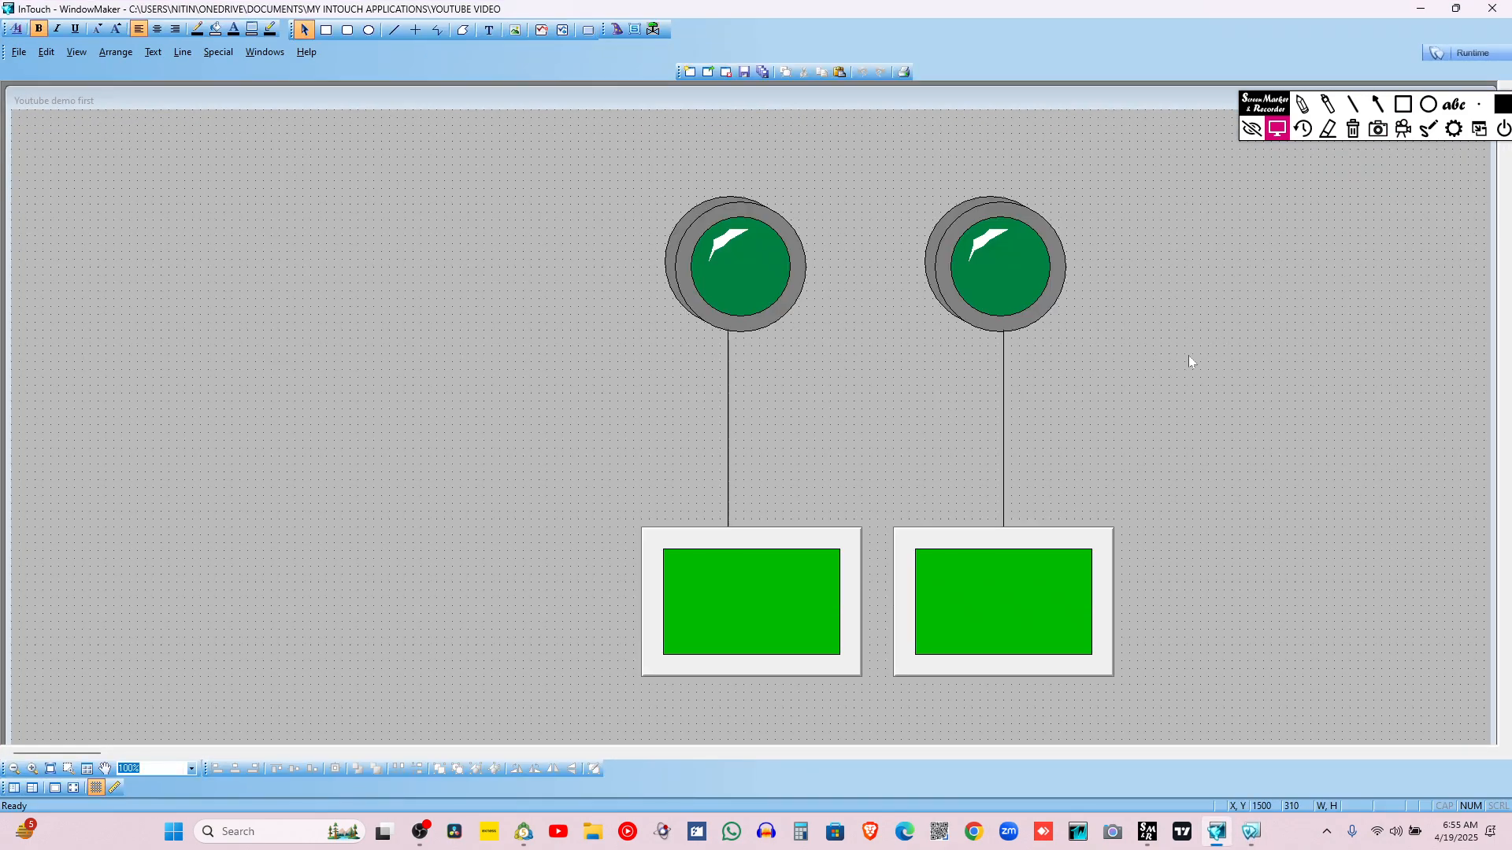
{"action": "double_click", "coordinate": [720, 271]}
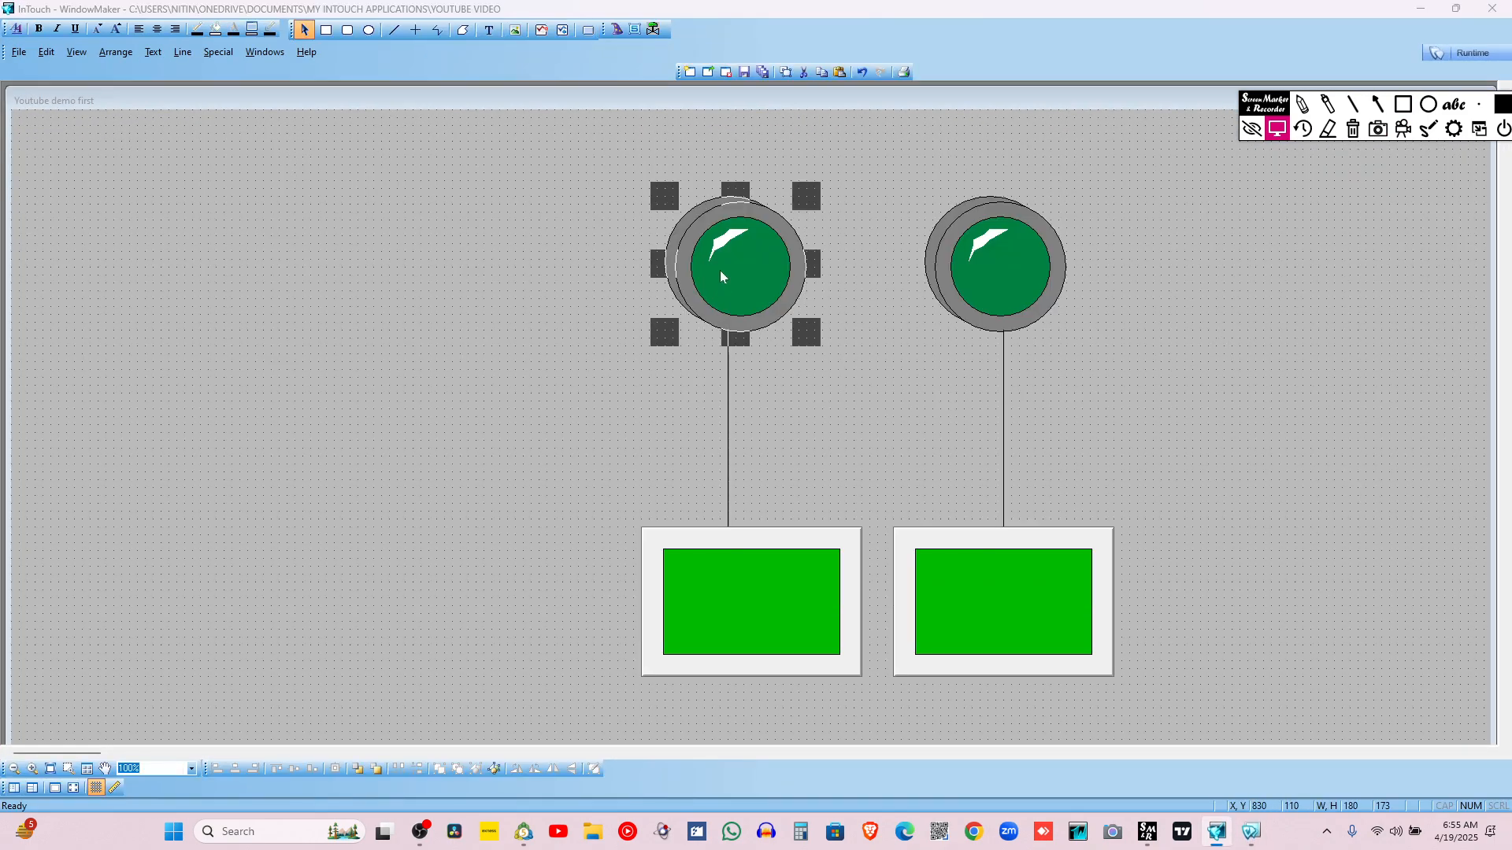
{"action": "key", "text": "Left"}
{"action": "key", "text": "Left"}
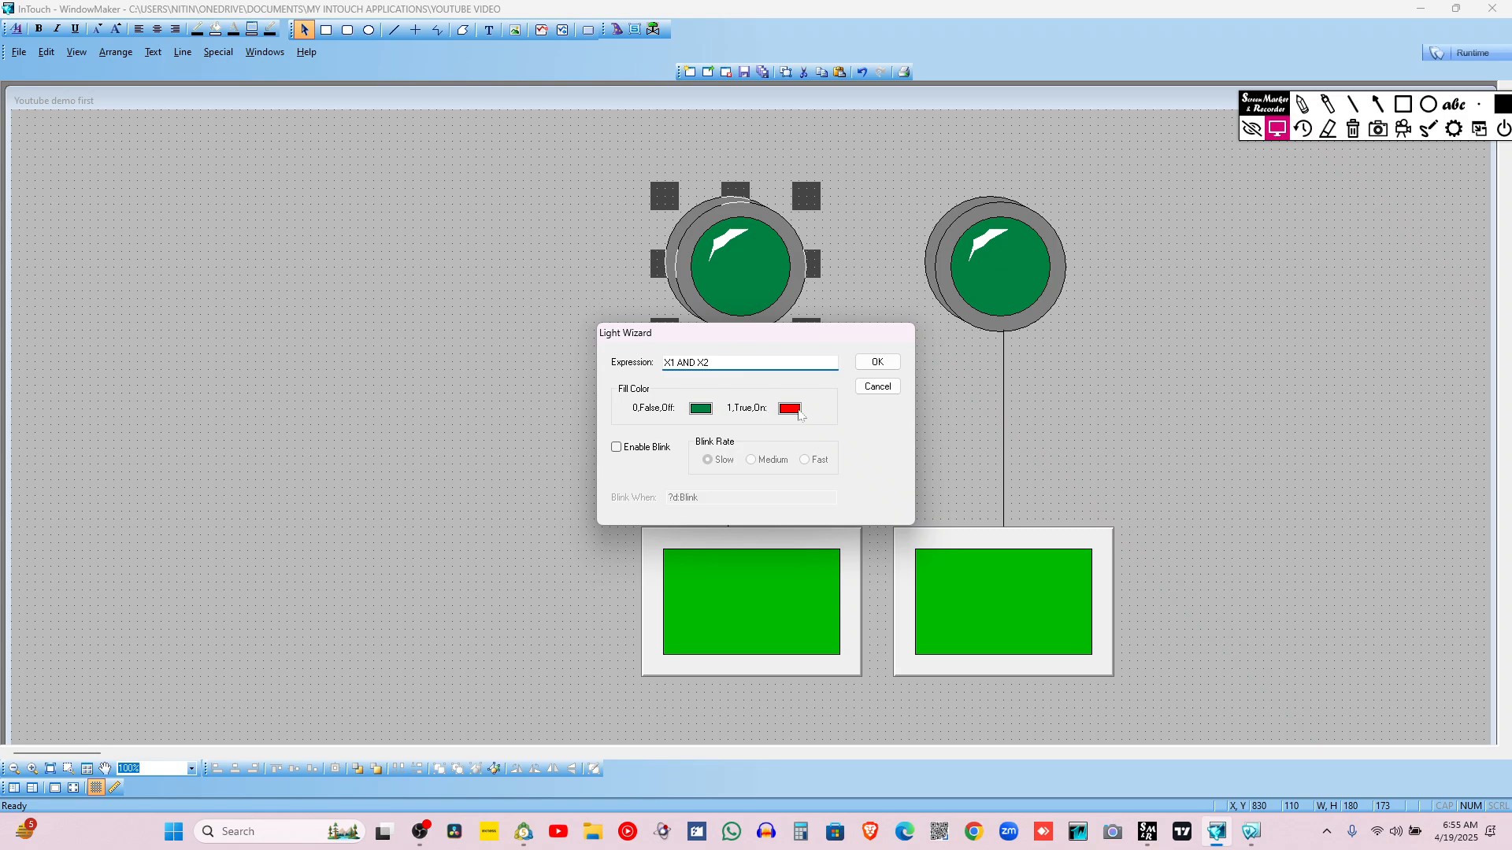
{"action": "key", "text": "BackSpace"}
{"action": "key", "text": "BackSpace"}
{"action": "key", "text": "BackSpace"}
{"action": "key", "text": "BackSpace"}
{"action": "type", "text": "OR"}
{"action": "left_click", "coordinate": [874, 362]}
Run the window, toggle the two pushbuttons in turn to test the left light's OR logic, and return to development
{"action": "left_click", "coordinate": [1466, 53]}
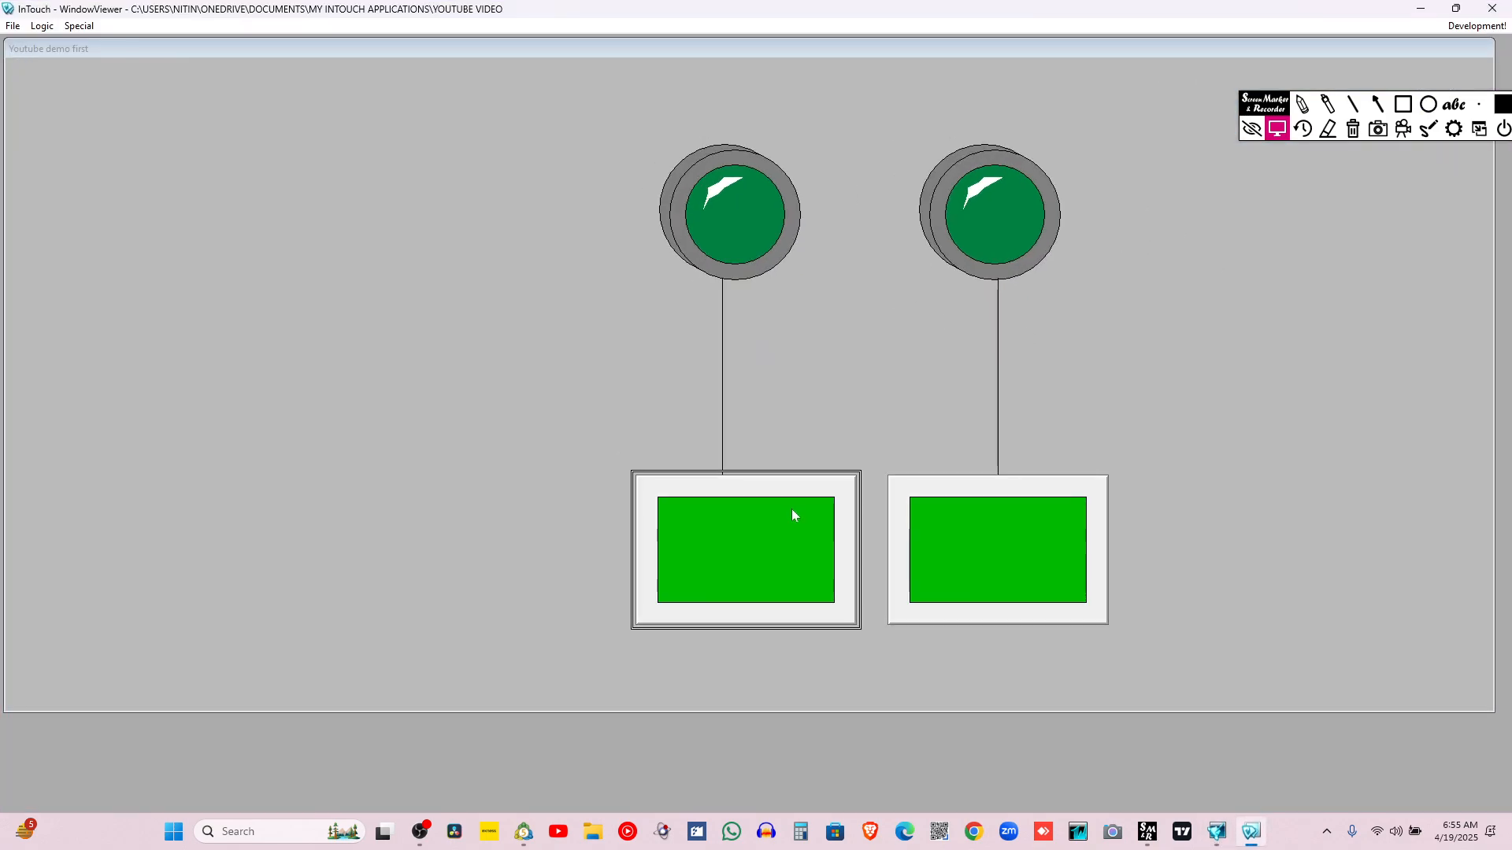
{"action": "left_click", "coordinate": [768, 523]}
{"action": "left_click", "coordinate": [976, 547]}
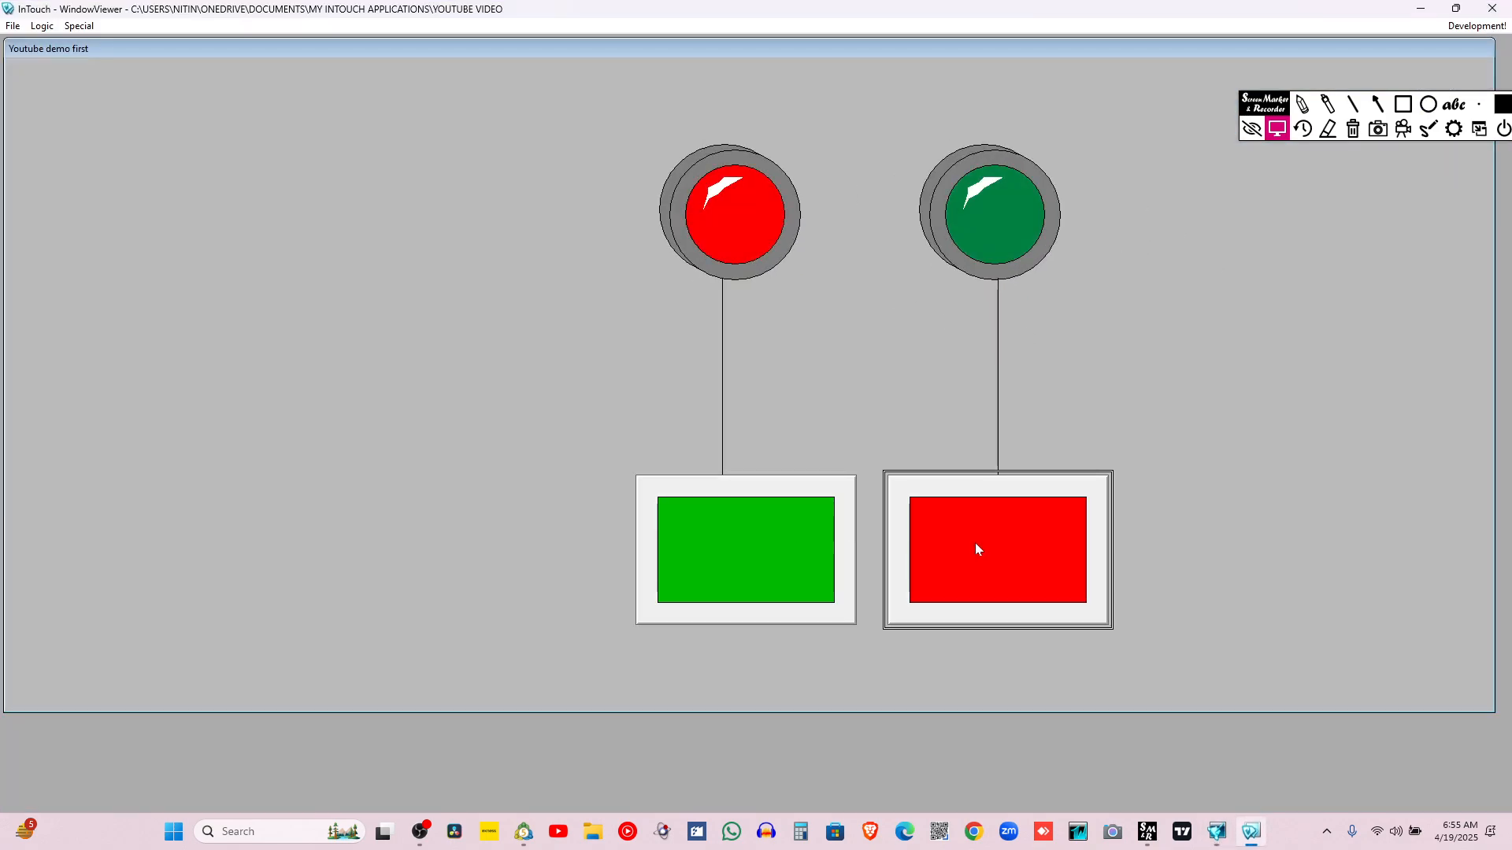
{"action": "left_click", "coordinate": [755, 541]}
{"action": "left_click", "coordinate": [989, 536]}
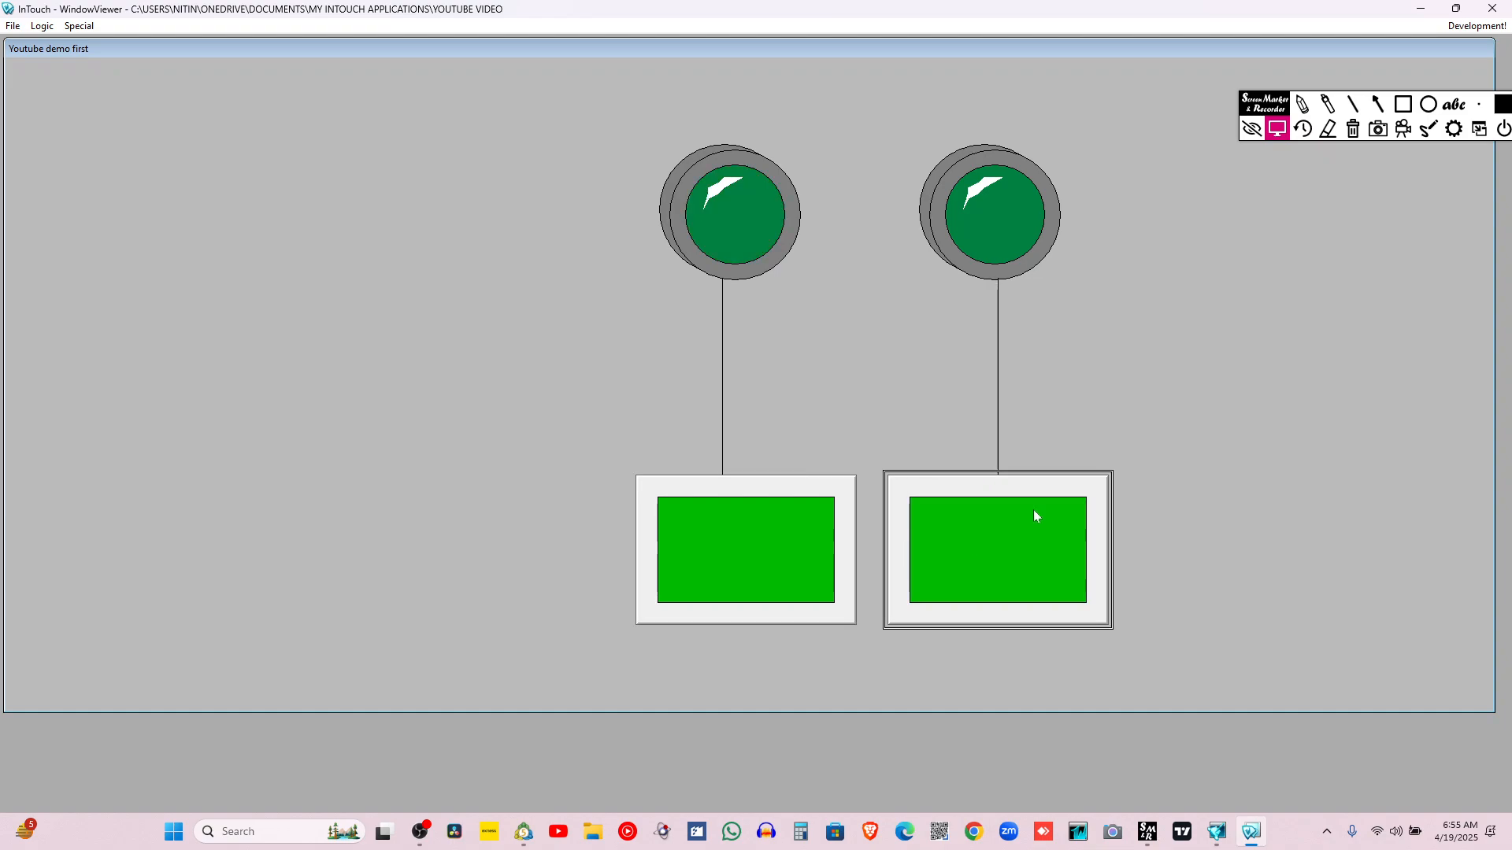
{"action": "left_click", "coordinate": [1465, 25]}
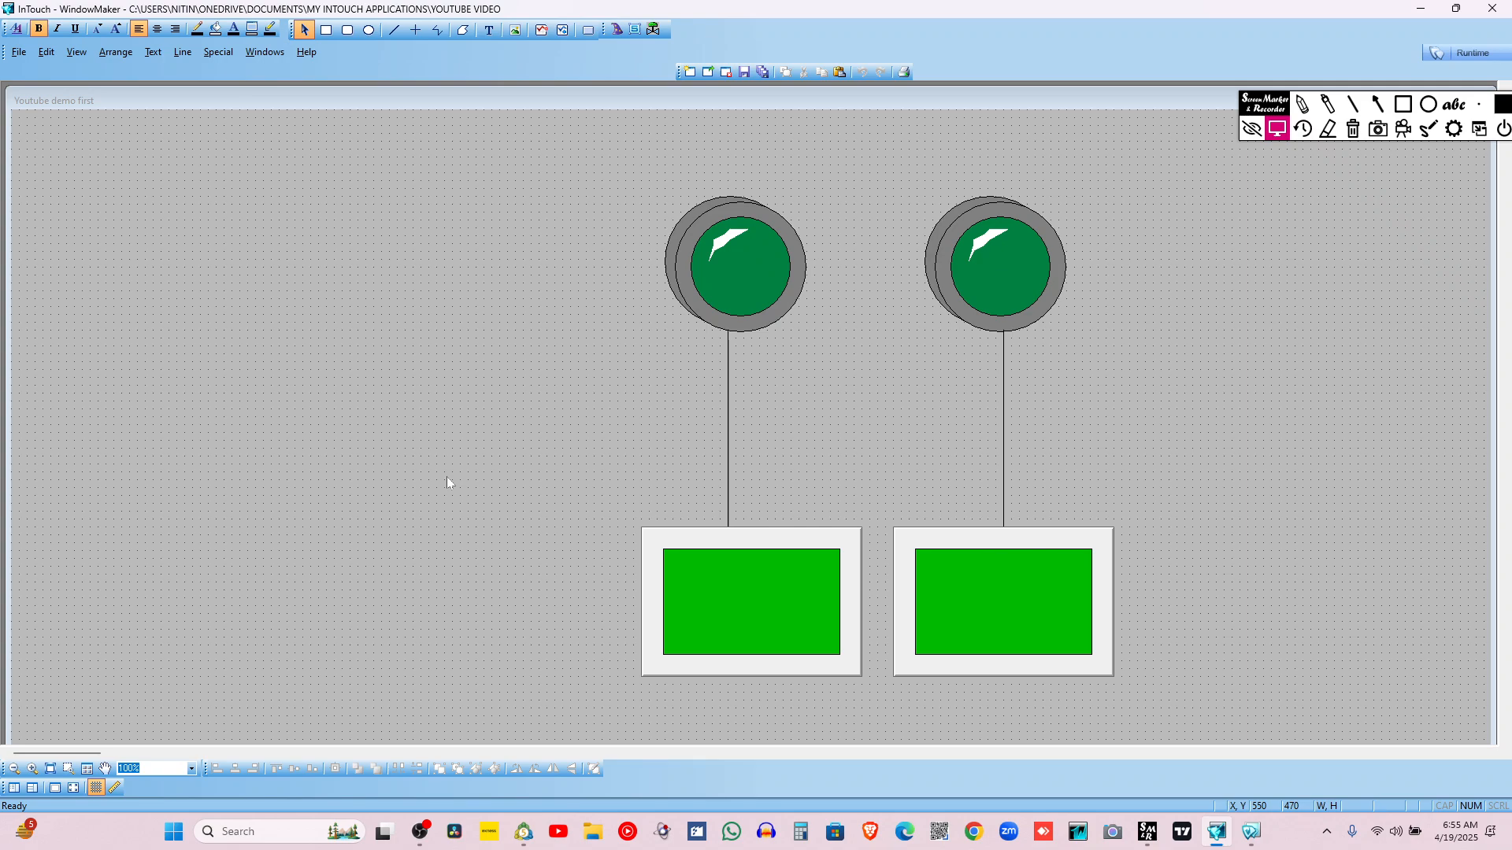
{"action": "left_click", "coordinate": [617, 30]}
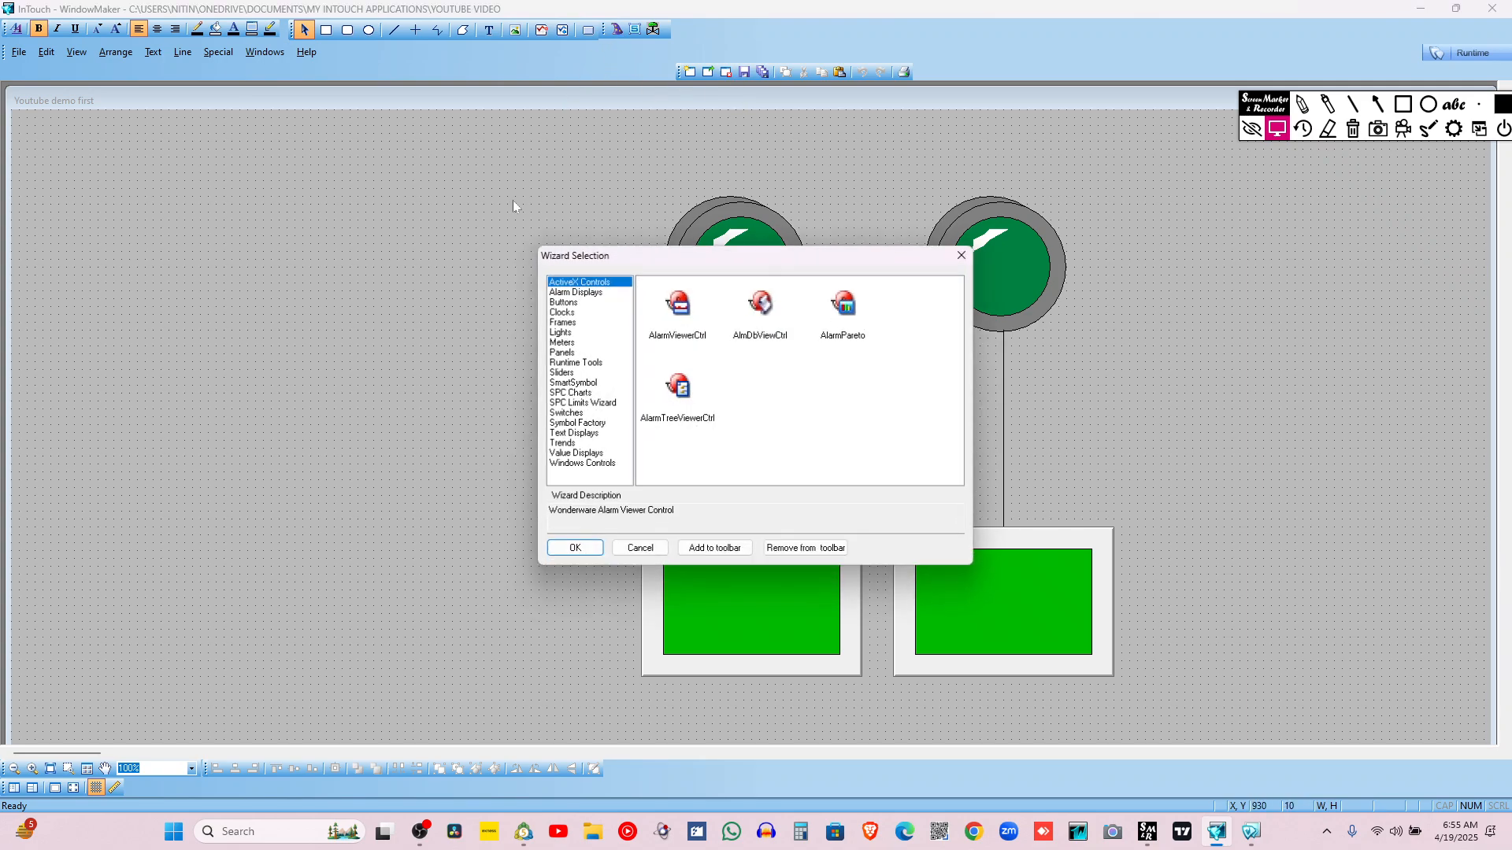
{"action": "left_click", "coordinate": [563, 455]}
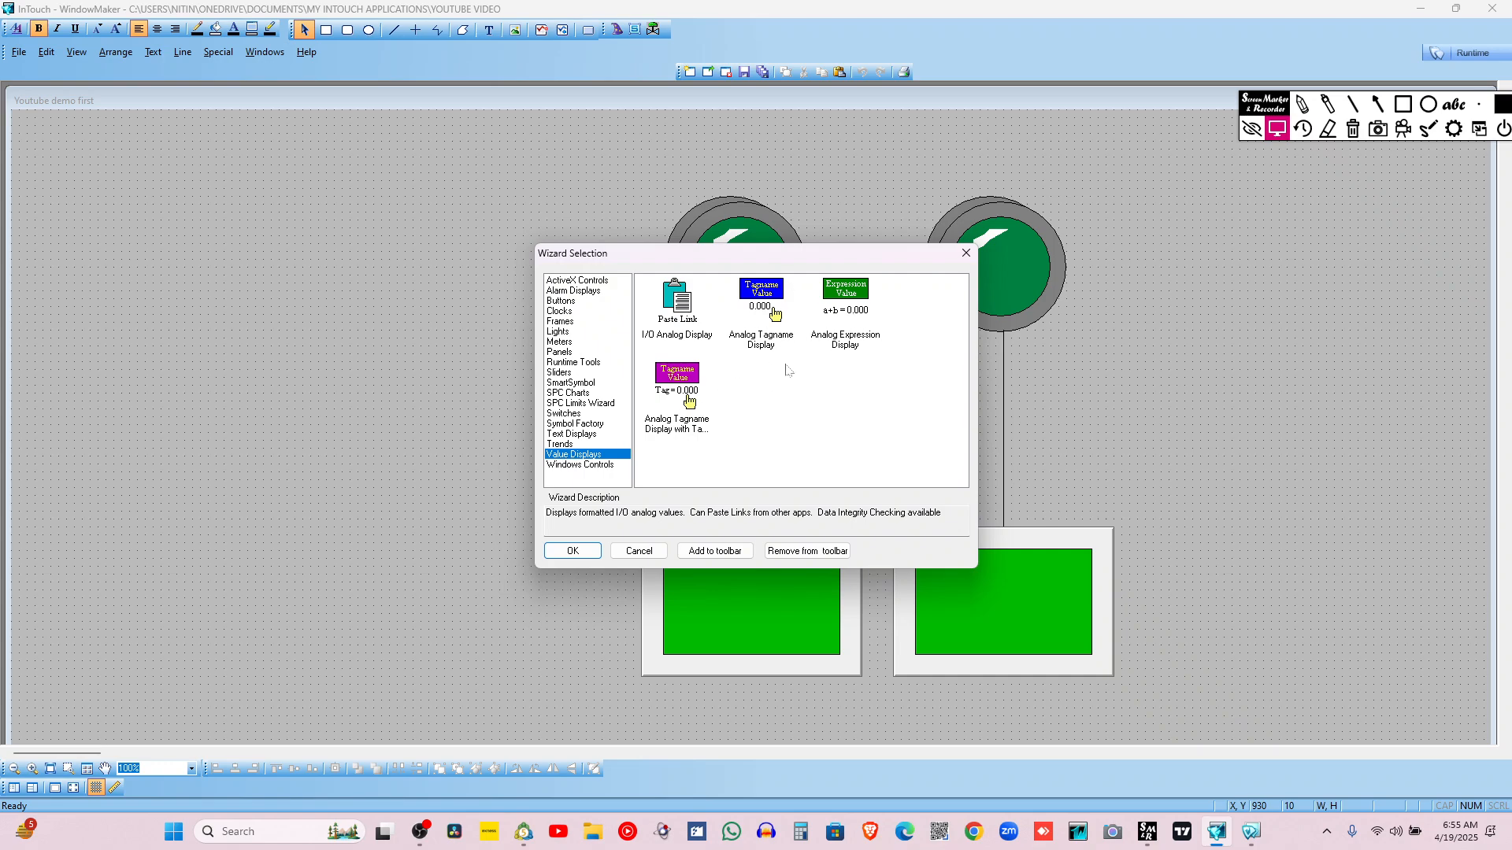
{"action": "left_click", "coordinate": [638, 550]}
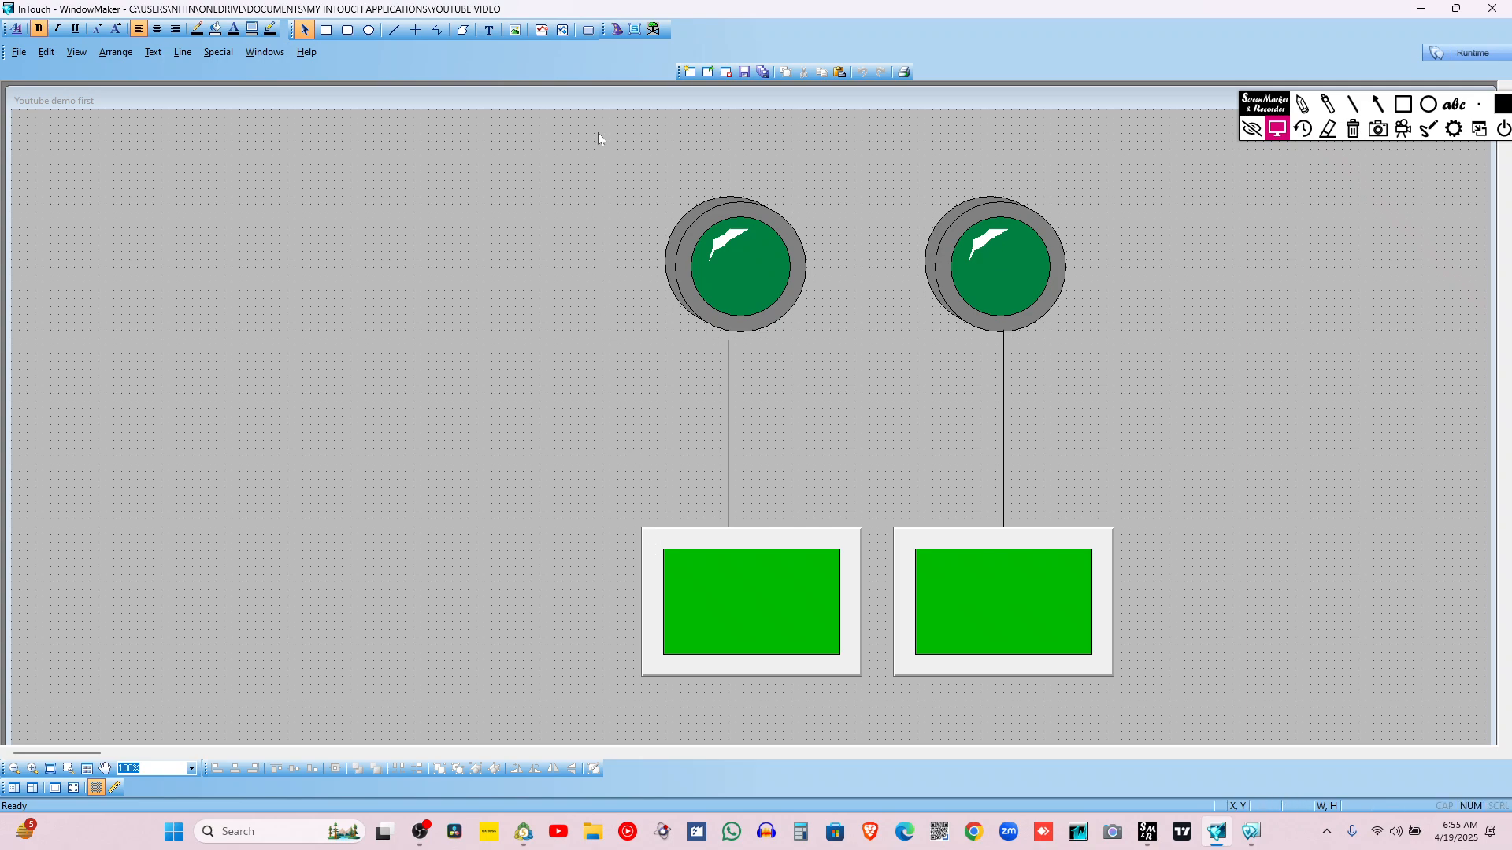
Add an enlarged # text label just above the left light
{"action": "left_click", "coordinate": [489, 30]}
{"action": "left_click", "coordinate": [702, 184]}
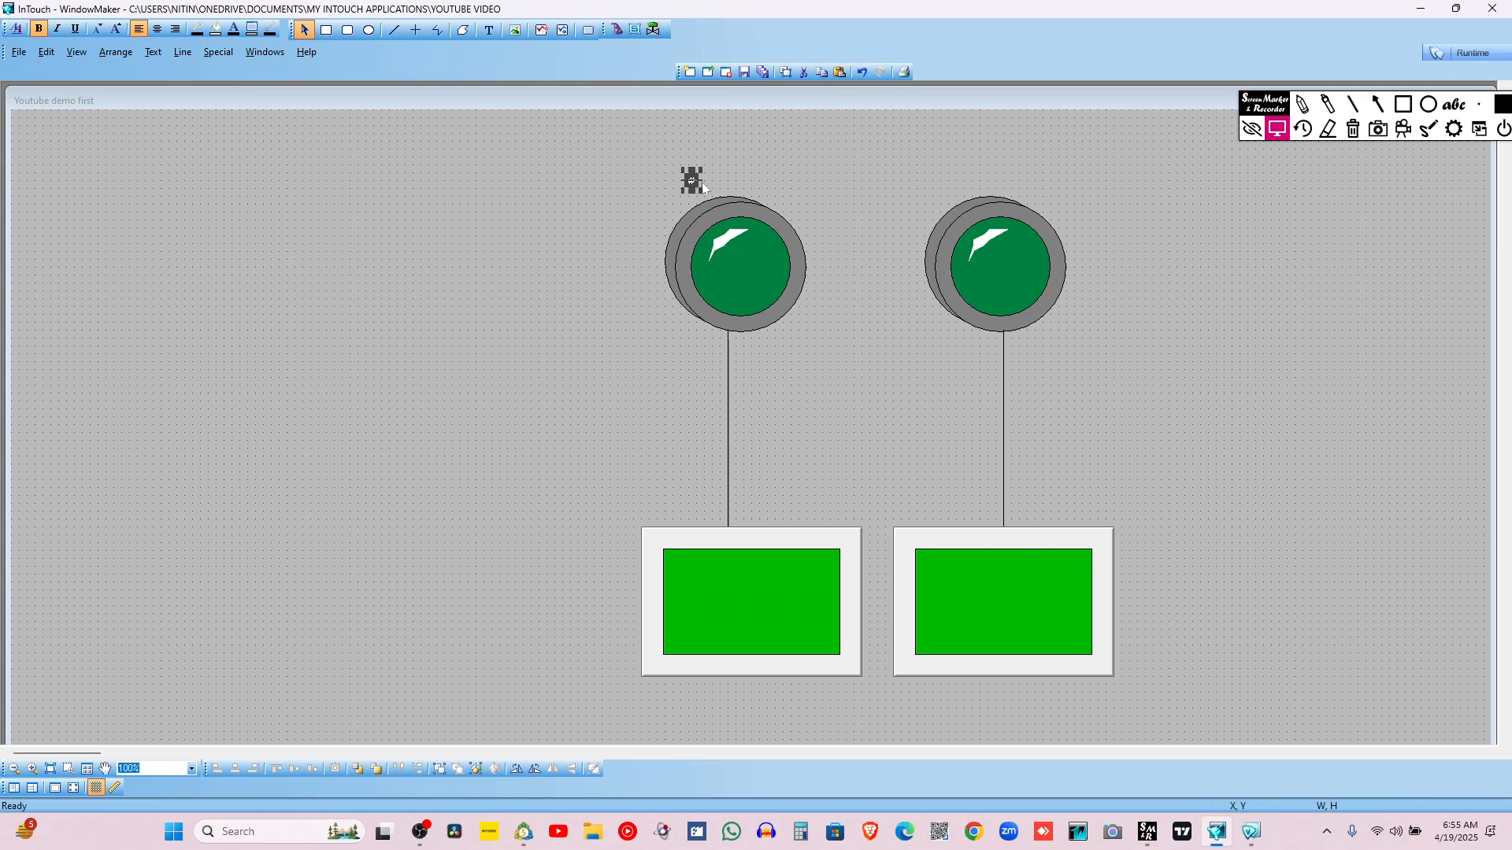
{"action": "left_click_drag", "start_coordinate": [700, 186], "coordinate": [732, 178]}
Duplicate the # text and position the copy just above the right light, level with the original
{"action": "right_click", "coordinate": [732, 177]}
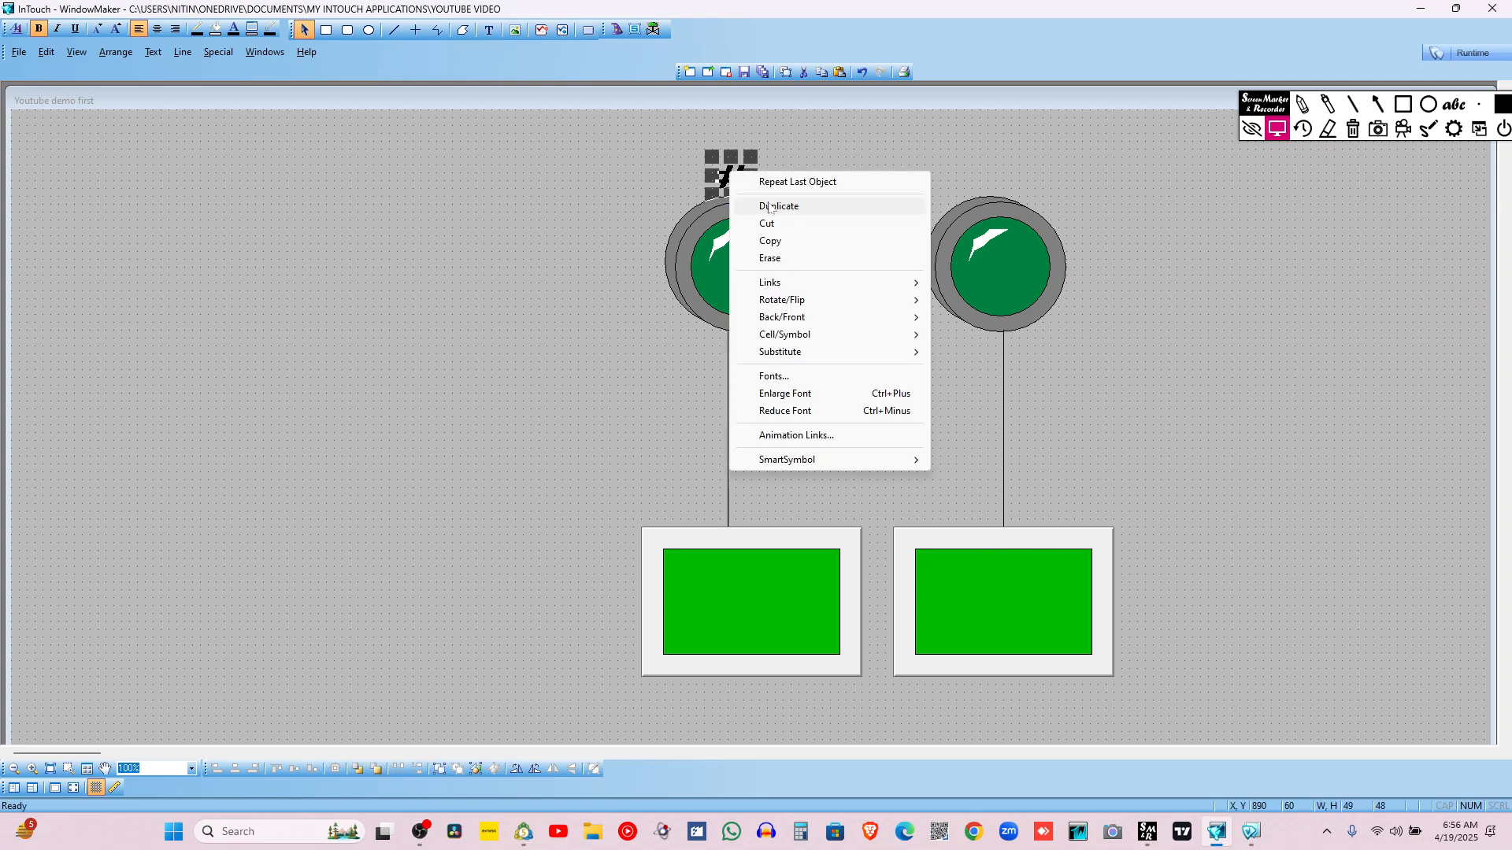
{"action": "left_click", "coordinate": [770, 207]}
{"action": "key", "text": "Right"}
{"action": "key", "text": "Right"}
{"action": "key", "text": "Right"}
{"action": "key", "text": "Right"}
{"action": "key", "text": "Right"}
{"action": "key", "text": "Right"}
{"action": "key", "text": "Right"}
{"action": "key", "text": "Right"}
{"action": "key", "text": "Right"}
{"action": "key", "text": "Right"}
{"action": "key", "text": "Right"}
{"action": "key", "text": "Right"}
{"action": "key", "text": "Right"}
{"action": "key", "text": "Right"}
{"action": "key", "text": "Right"}
{"action": "key", "text": "Right"}
{"action": "key", "text": "Right"}
{"action": "key", "text": "Right"}
{"action": "key", "text": "Right"}
{"action": "key", "text": "Right"}
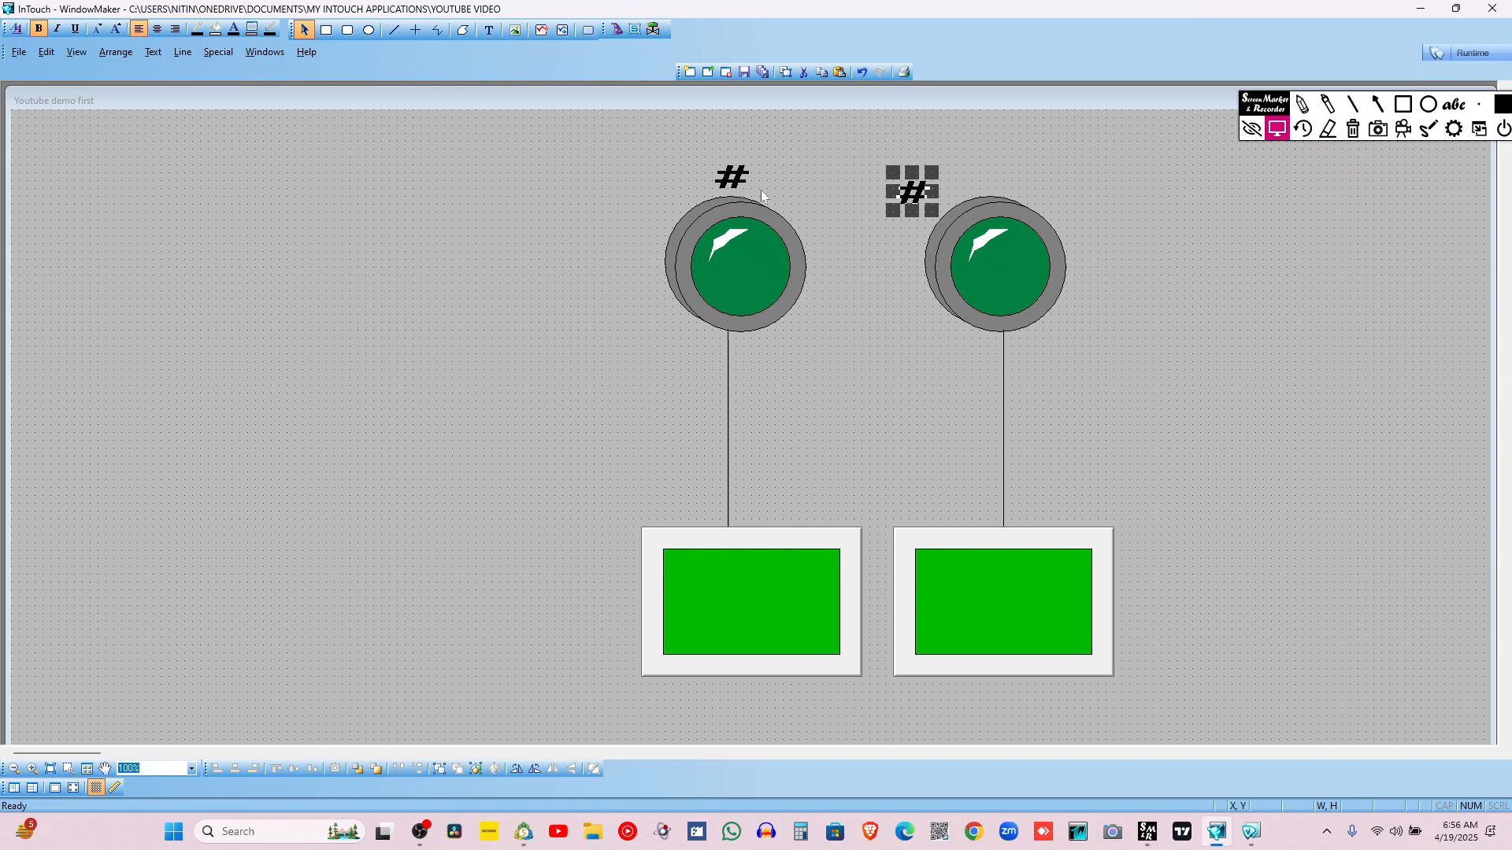
{"action": "key", "text": "Up"}
{"action": "key", "text": "Up"}
{"action": "key", "text": "Left"}
{"action": "key", "text": "Left"}
{"action": "key", "text": "Left"}
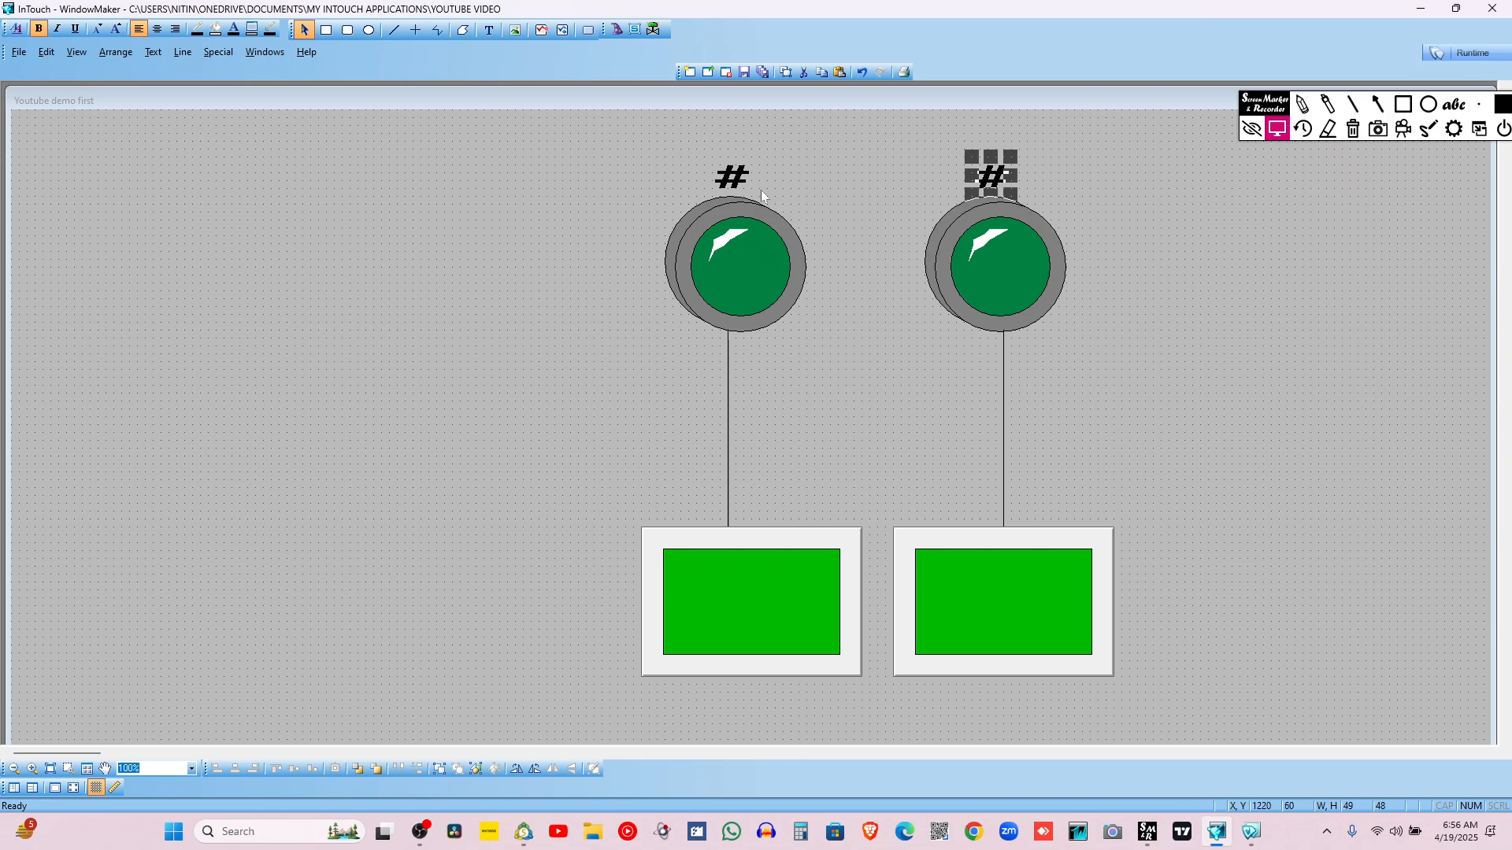
Open the animation link settings of the # text above the left light
{"action": "left_click", "coordinate": [663, 202]}
{"action": "left_click", "coordinate": [732, 177]}
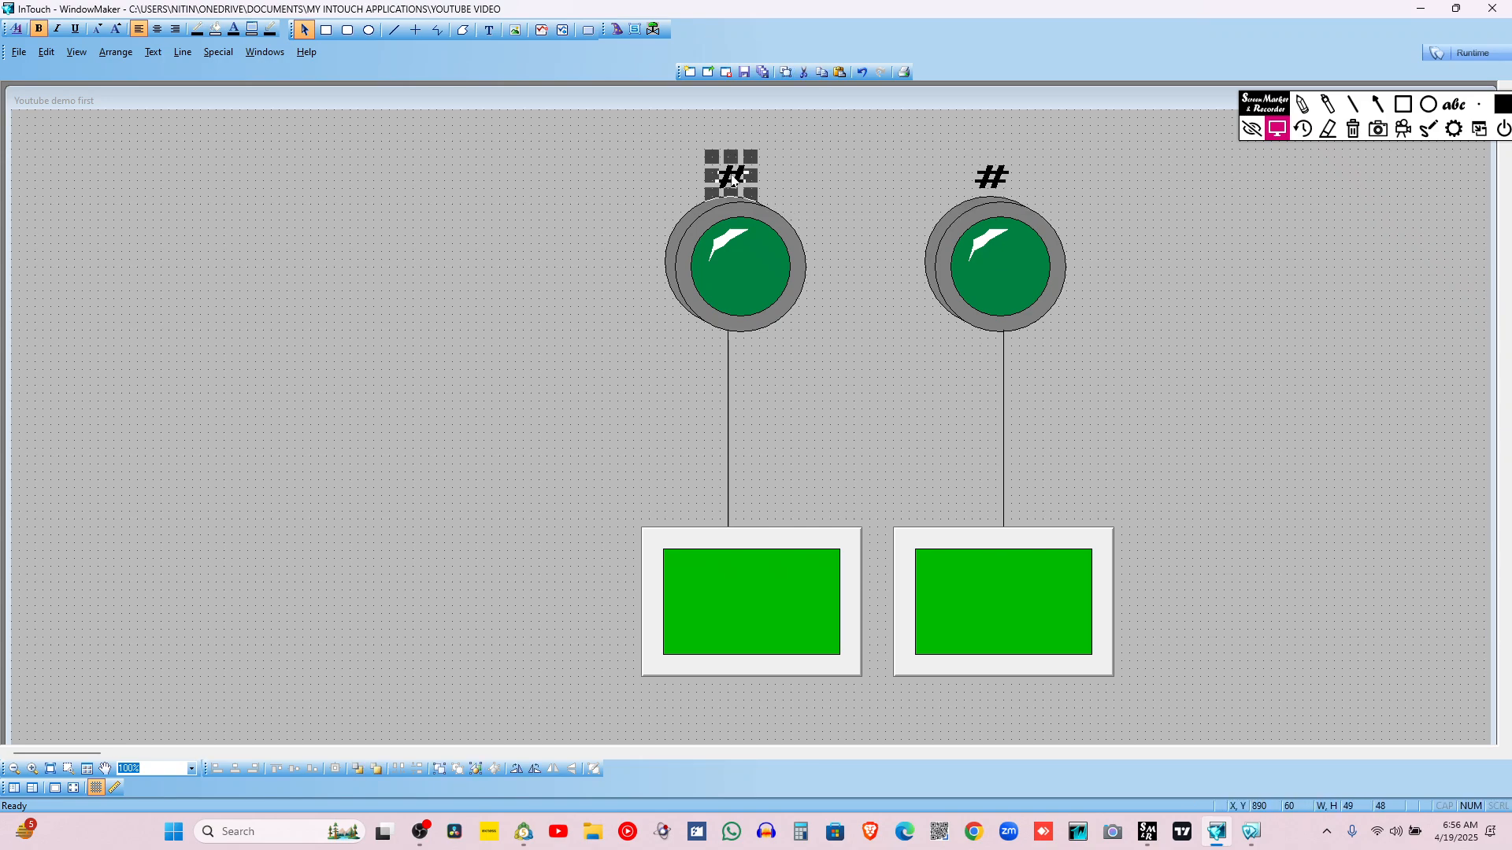
{"action": "double_click", "coordinate": [732, 179]}
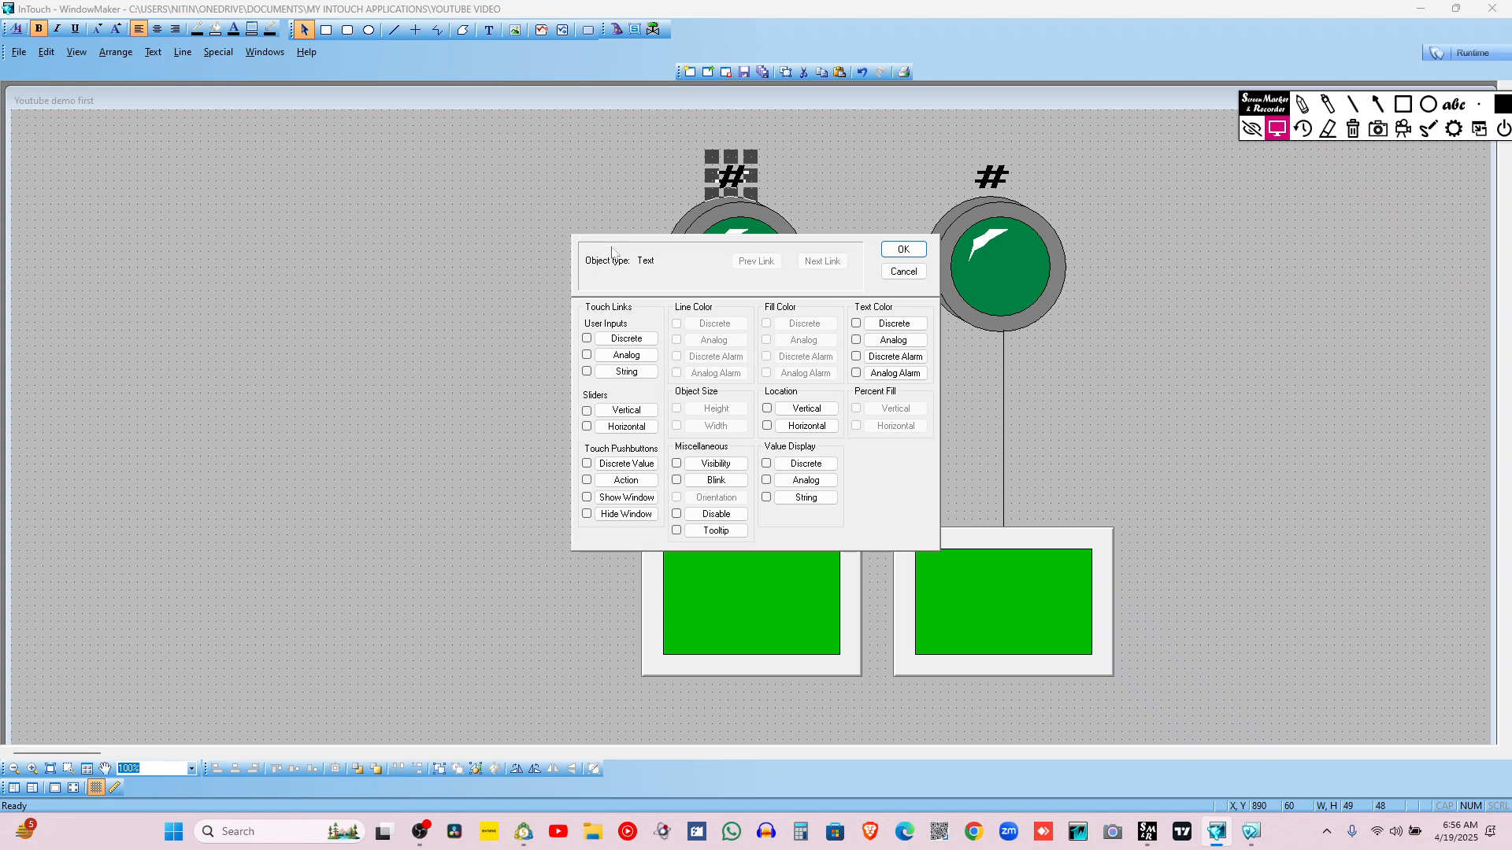
{"action": "left_click", "coordinate": [1403, 104]}
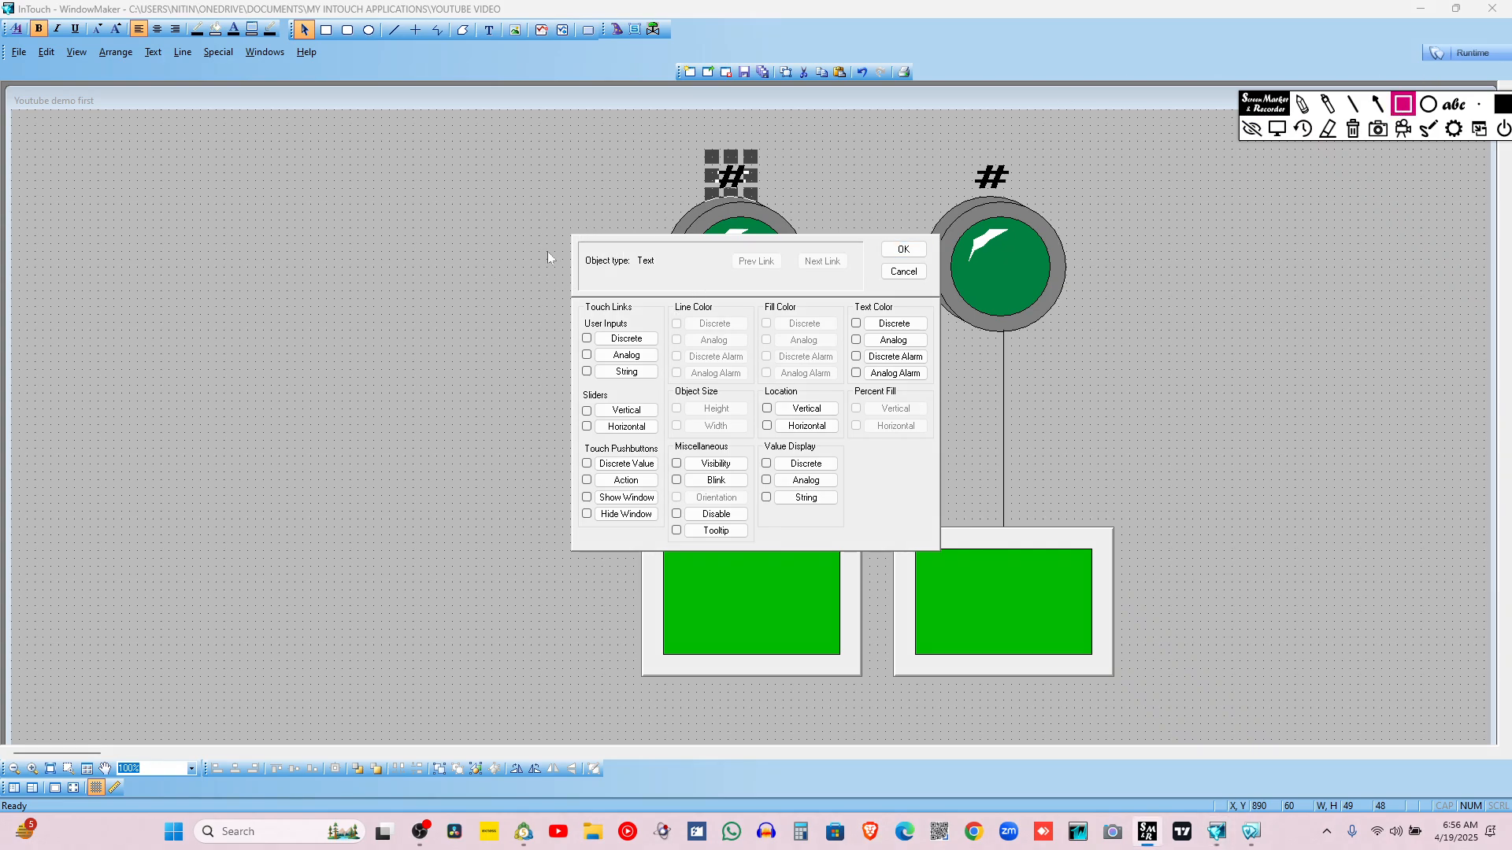
{"action": "mouse_move", "coordinate": [549, 222]}
{"action": "left_mouse_down"}
{"action": "mouse_move", "coordinate": [765, 453]}
{"action": "mouse_move", "coordinate": [914, 559]}
{"action": "mouse_move", "coordinate": [976, 575]}
{"action": "mouse_move", "coordinate": [962, 569]}
{"action": "left_mouse_up"}
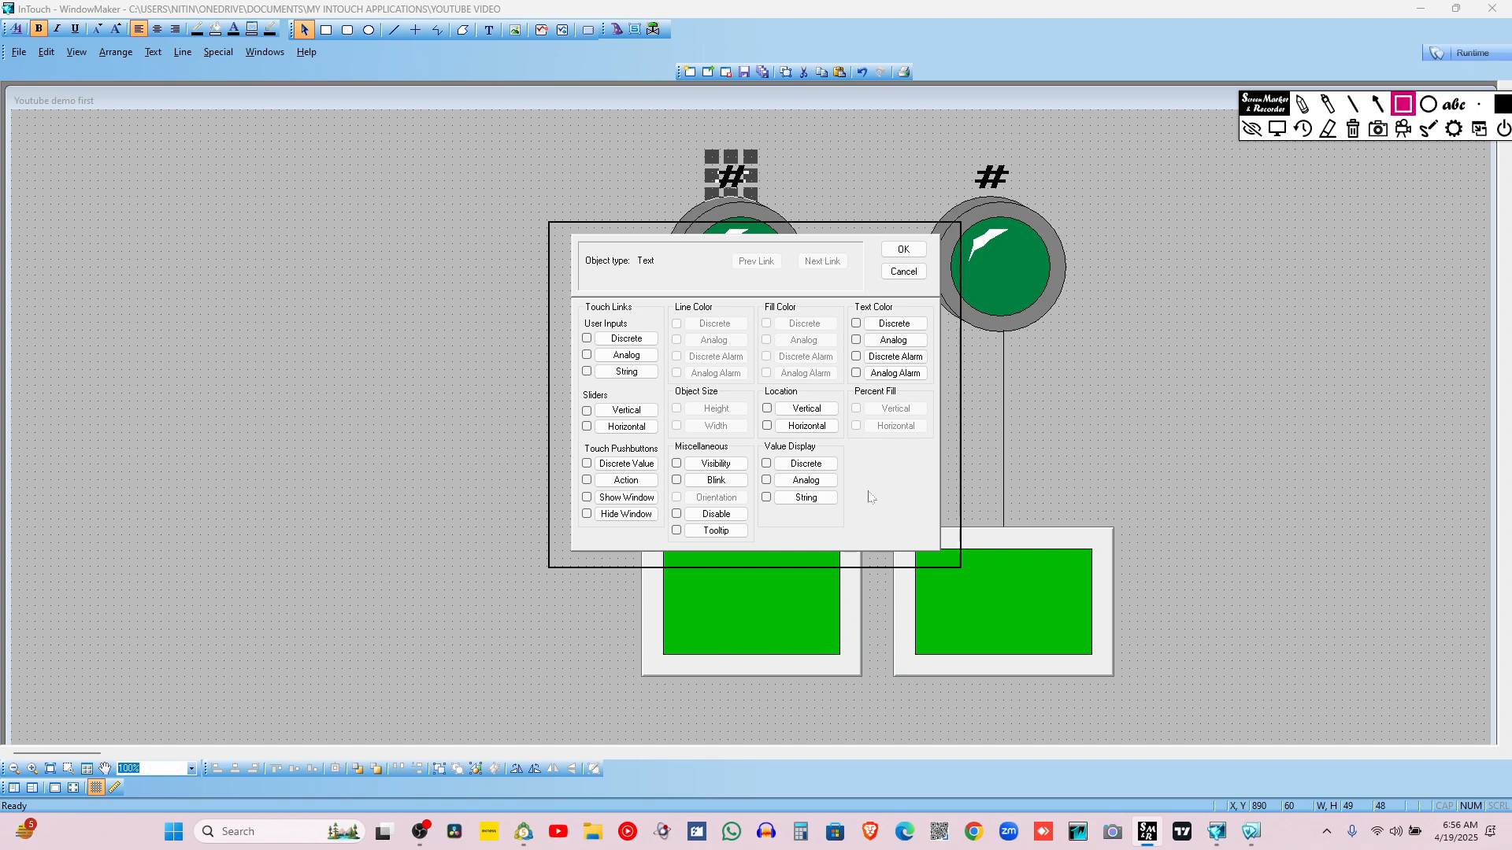
{"action": "left_click", "coordinate": [1358, 135]}
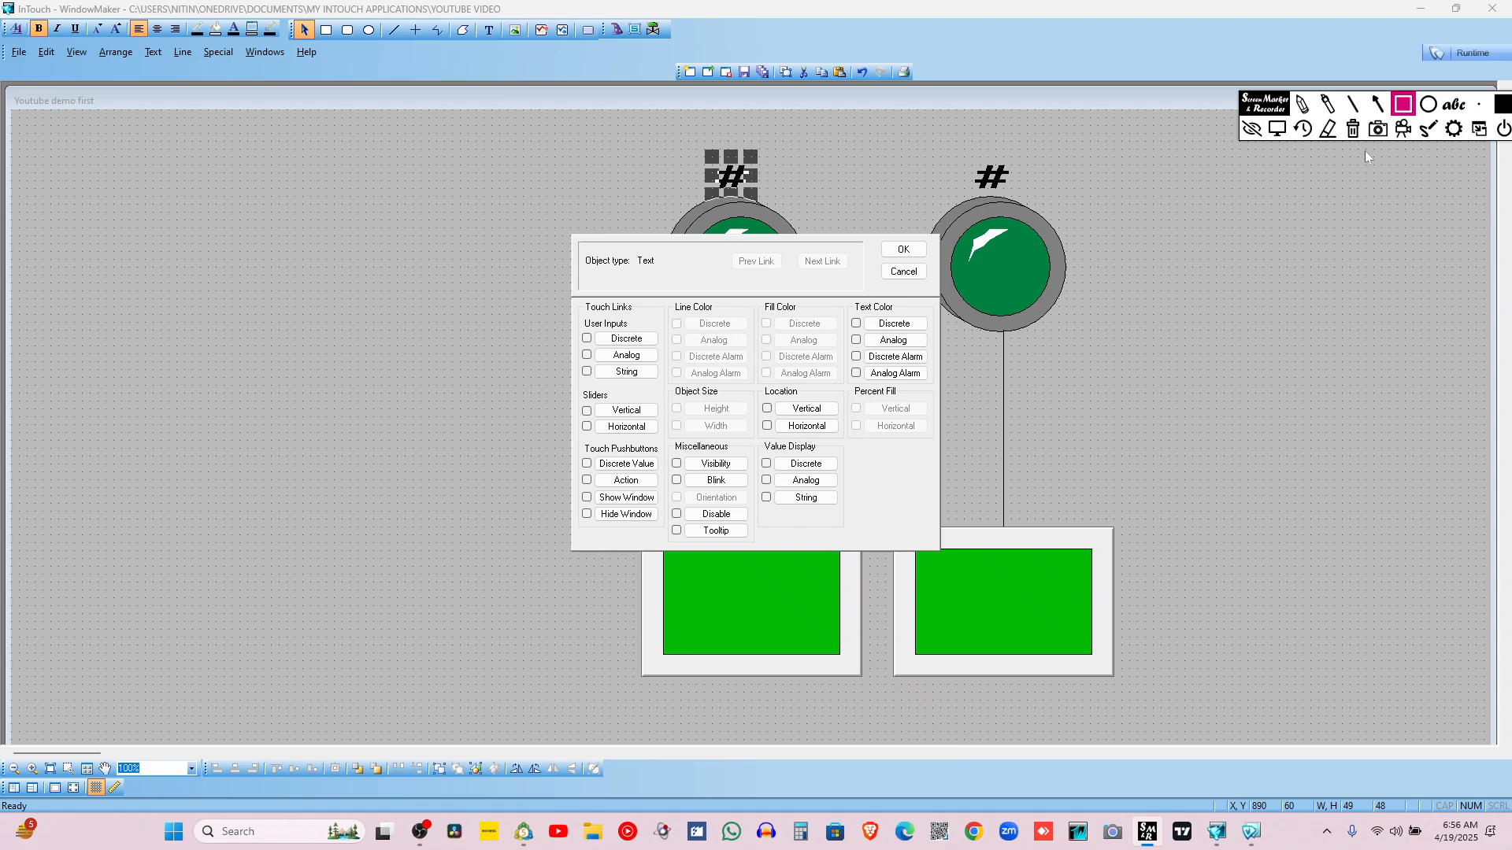
{"action": "mouse_move", "coordinate": [753, 432]}
{"action": "left_mouse_down"}
{"action": "mouse_move", "coordinate": [834, 526]}
{"action": "mouse_move", "coordinate": [856, 531]}
{"action": "left_mouse_up"}
{"action": "left_click", "coordinate": [1377, 103]}
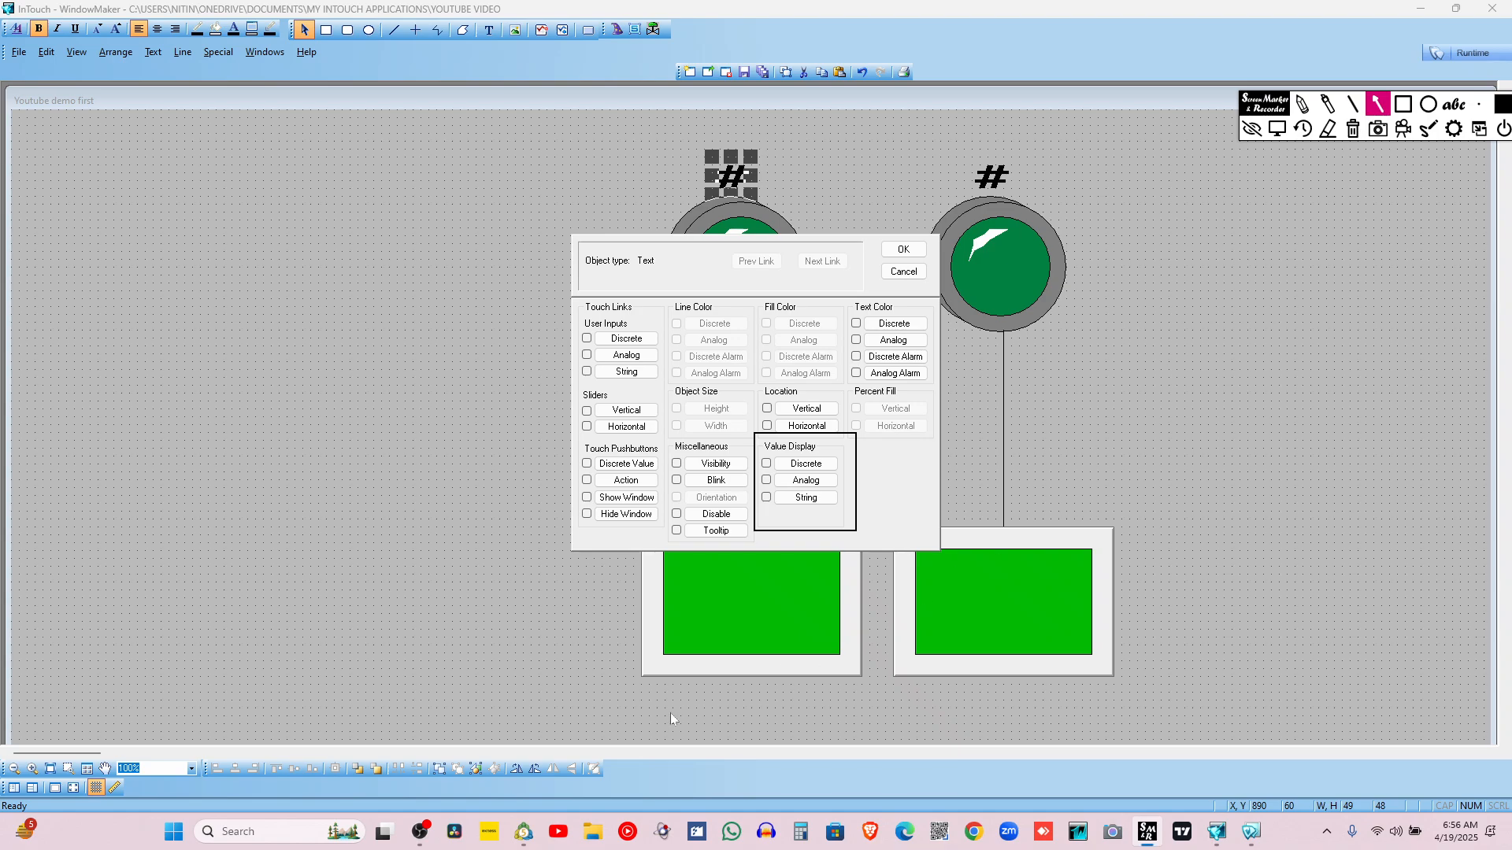
{"action": "mouse_move", "coordinate": [666, 722]}
{"action": "left_mouse_down"}
{"action": "mouse_move", "coordinate": [770, 518]}
{"action": "mouse_move", "coordinate": [811, 477]}
{"action": "mouse_move", "coordinate": [827, 514]}
{"action": "mouse_move", "coordinate": [816, 462]}
{"action": "mouse_move", "coordinate": [826, 492]}
{"action": "left_mouse_up"}
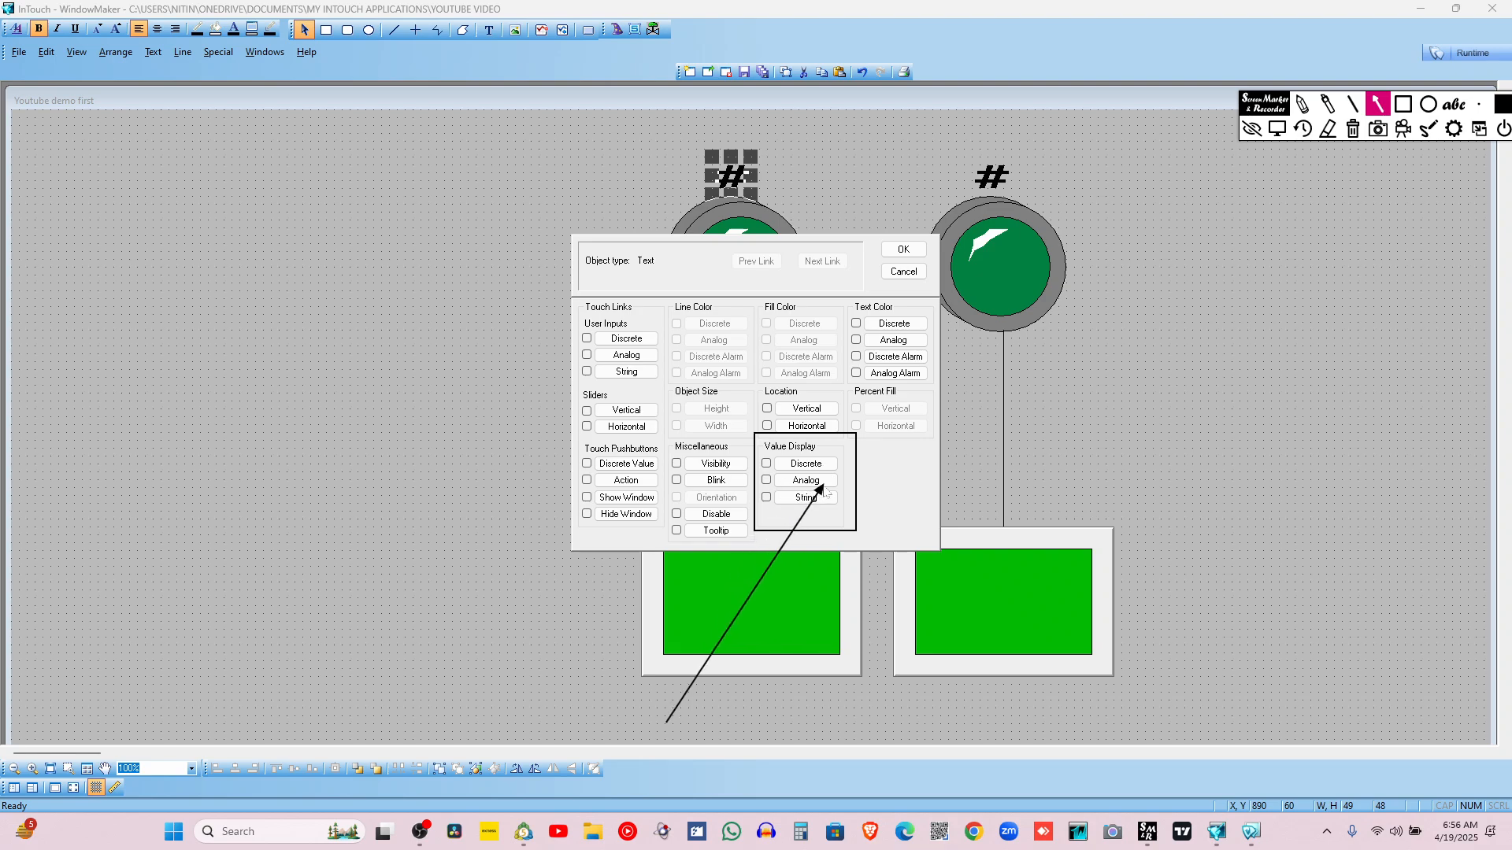
{"action": "left_click_drag", "start_coordinate": [825, 491], "coordinate": [804, 497]}
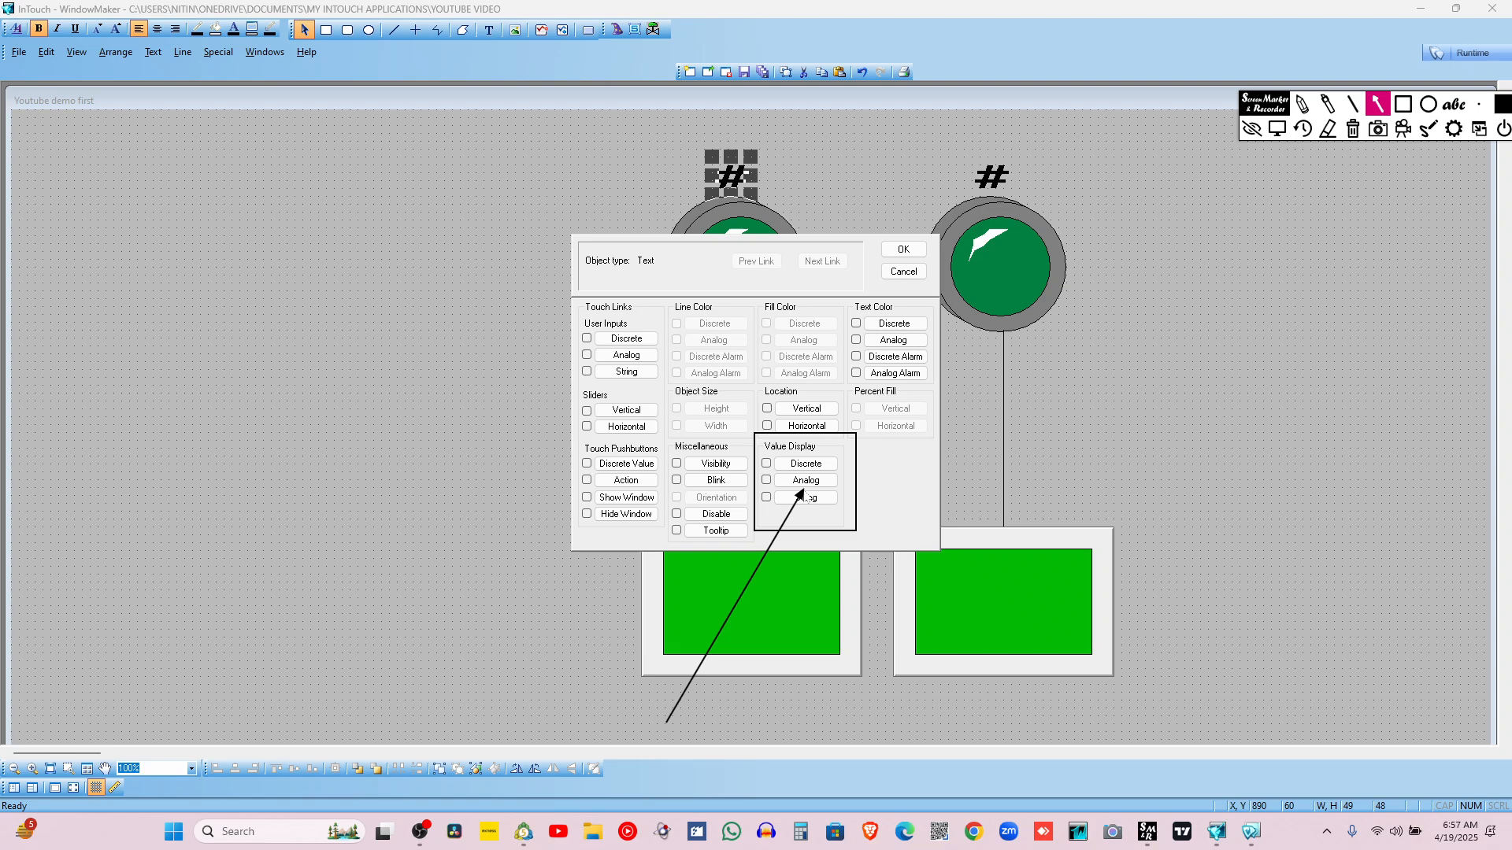
{"action": "left_click_drag", "start_coordinate": [804, 495], "coordinate": [826, 489]}
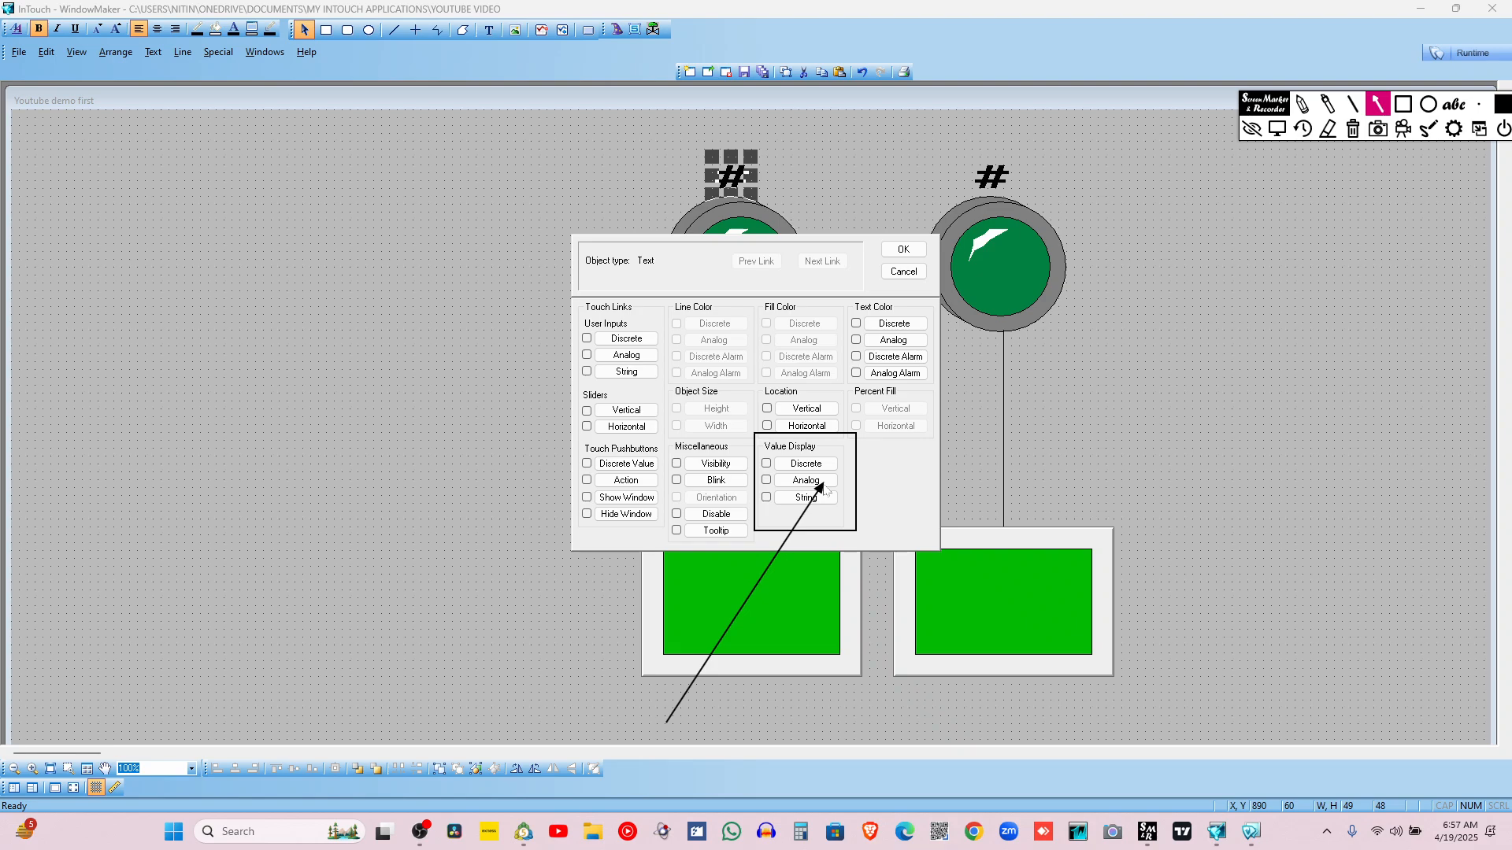
{"action": "mouse_move", "coordinate": [826, 489]}
{"action": "left_mouse_down"}
{"action": "mouse_move", "coordinate": [800, 497]}
{"action": "mouse_move", "coordinate": [849, 477]}
{"action": "mouse_move", "coordinate": [810, 516]}
{"action": "mouse_move", "coordinate": [823, 455]}
{"action": "mouse_move", "coordinate": [690, 212]}
{"action": "mouse_move", "coordinate": [795, 484]}
{"action": "mouse_move", "coordinate": [785, 468]}
{"action": "mouse_move", "coordinate": [806, 562]}
{"action": "left_mouse_up"}
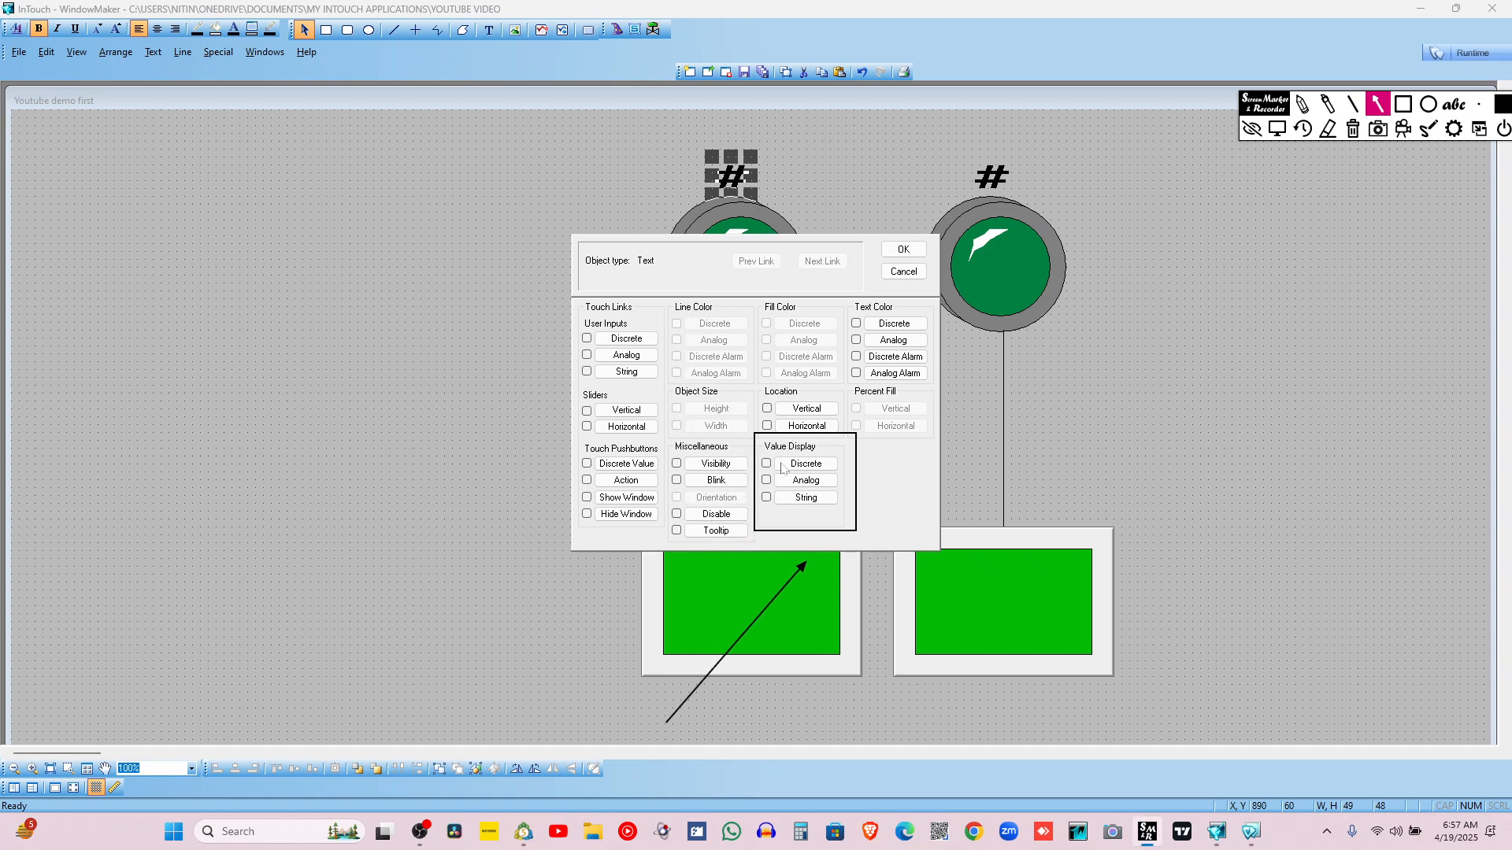
{"action": "left_click", "coordinate": [1276, 130]}
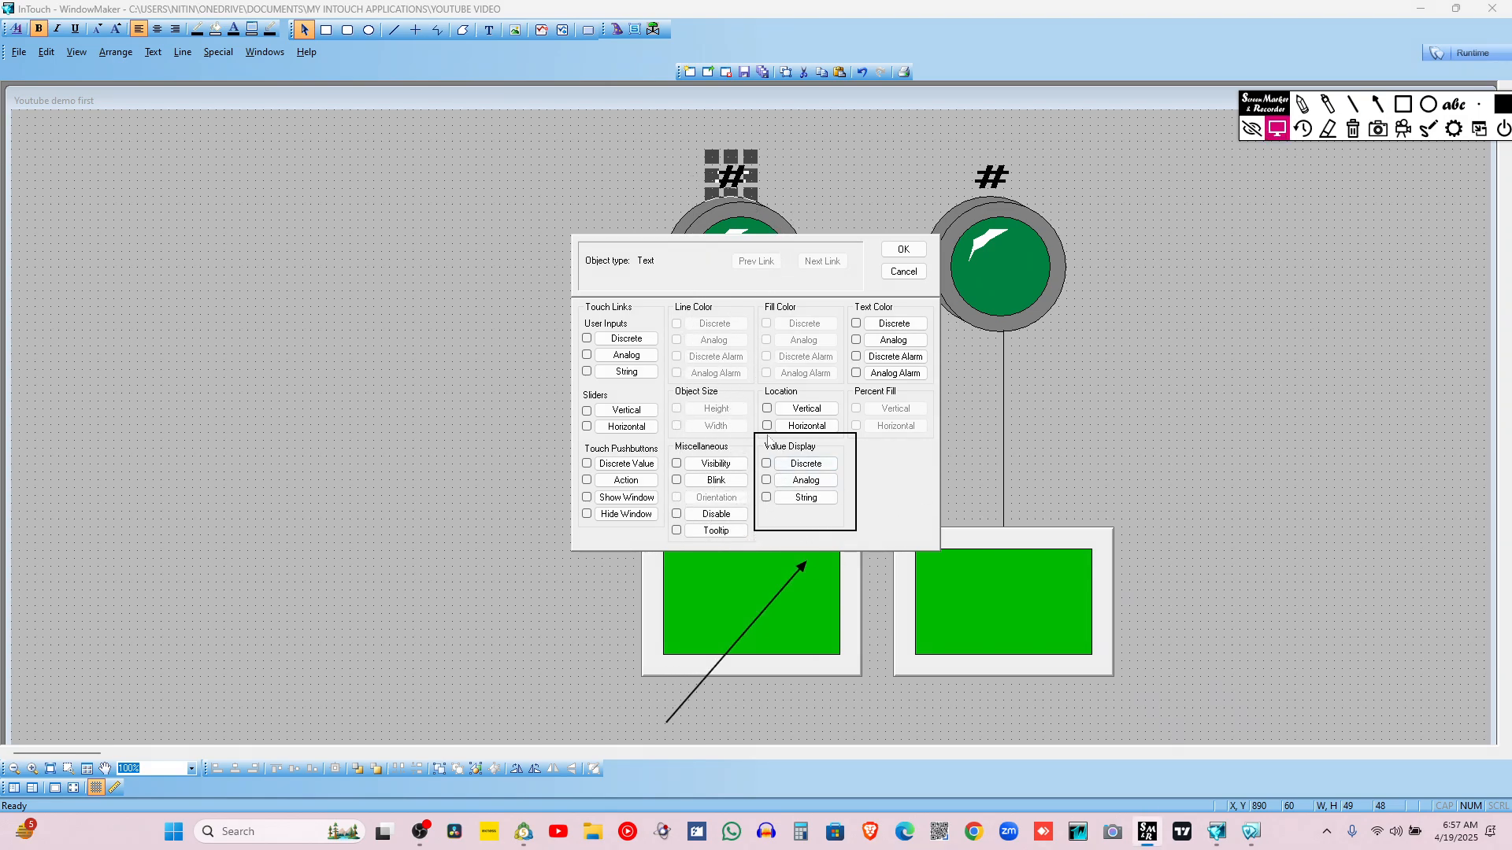
Enable a discrete value display link for the left # text and enter X1 as its expression
{"action": "left_click", "coordinate": [766, 463]}
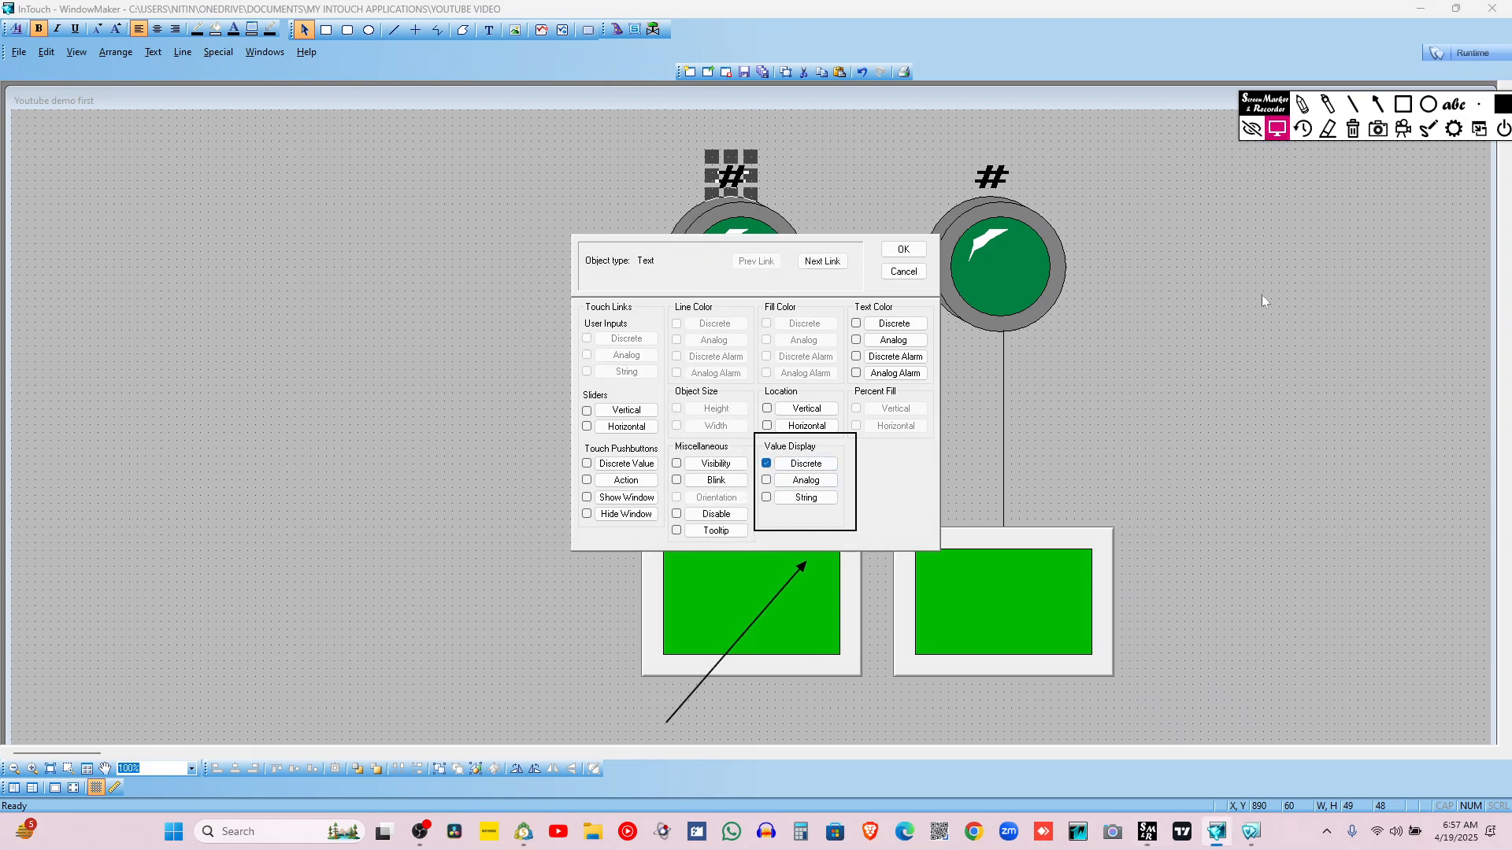
{"action": "left_click", "coordinate": [1353, 129]}
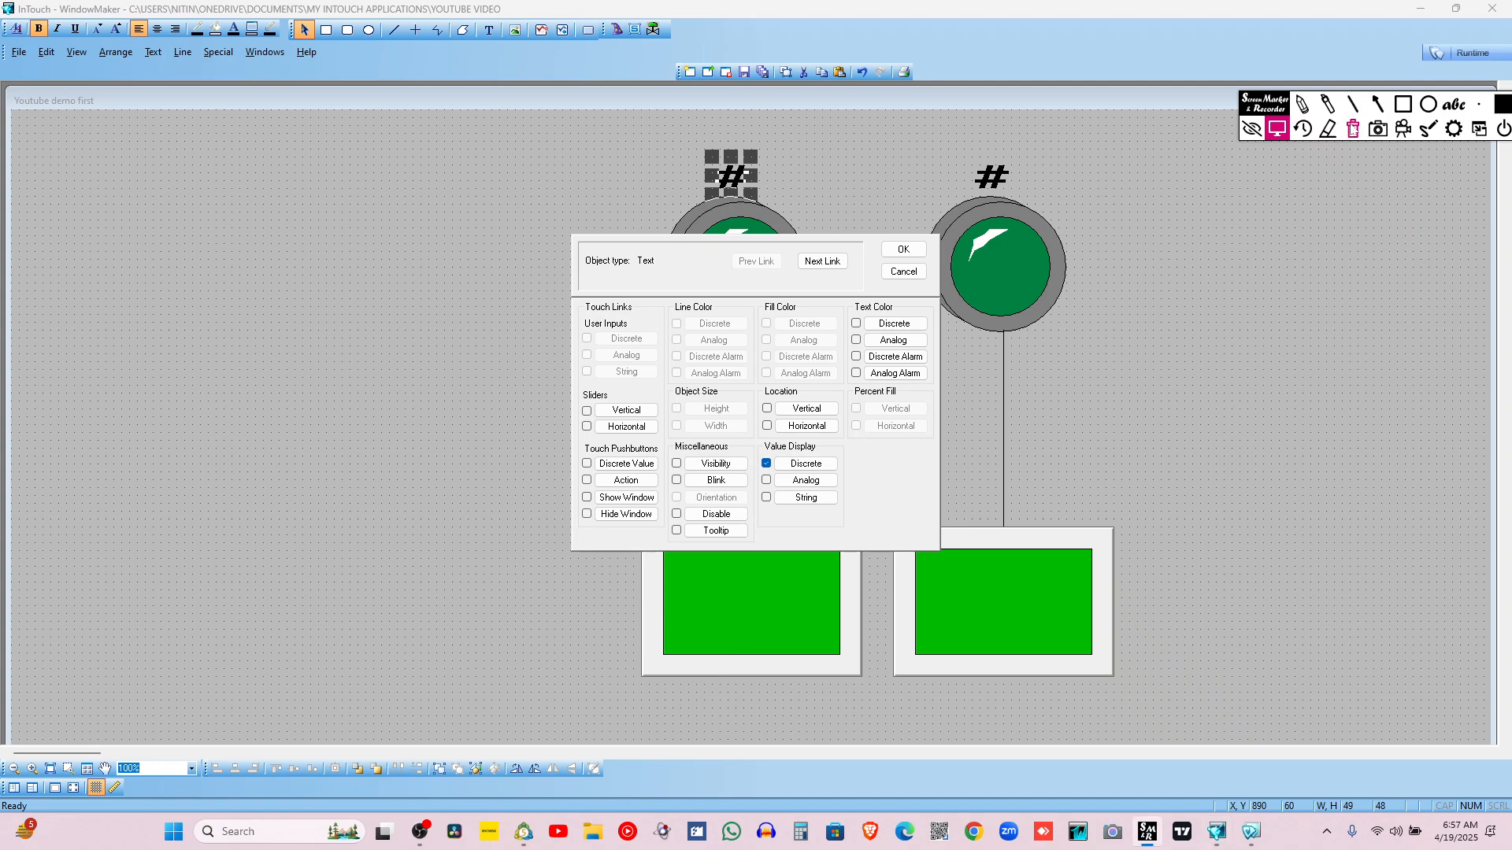
{"action": "left_click", "coordinate": [806, 464]}
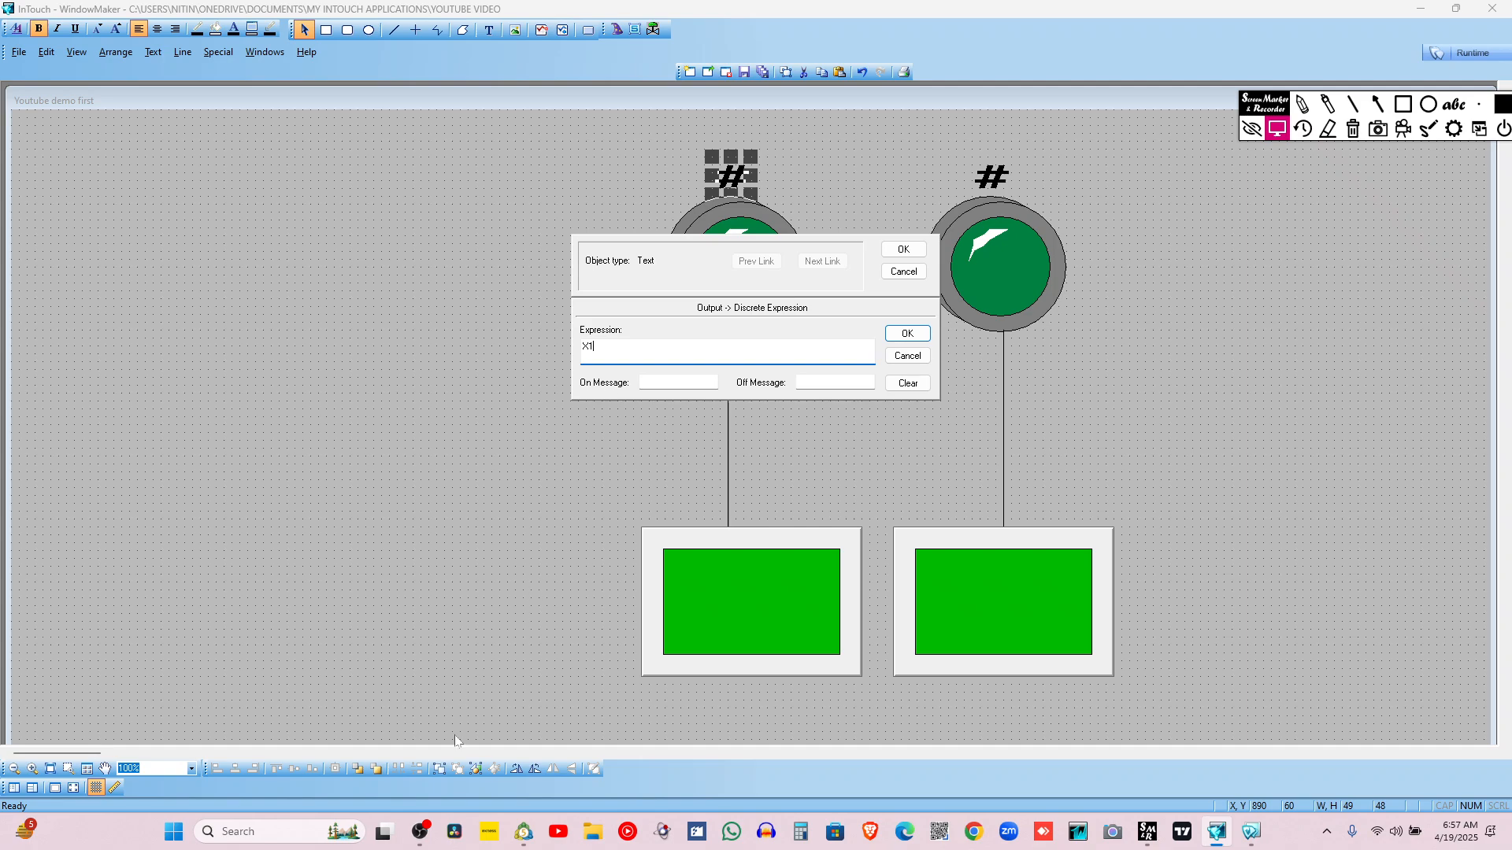
{"action": "left_click", "coordinate": [419, 834]}
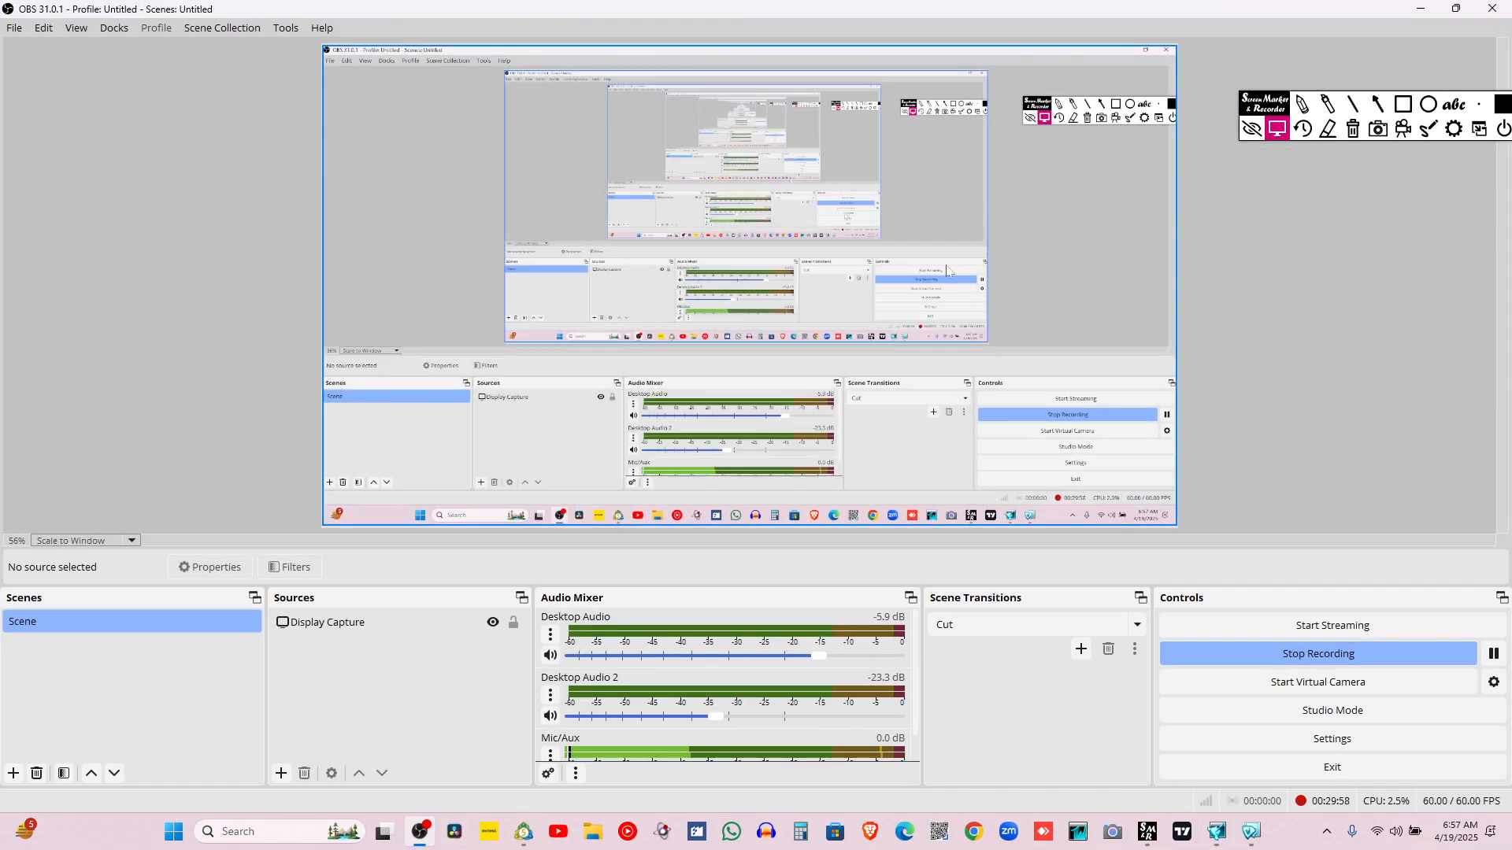
{"action": "left_click", "coordinate": [418, 834]}
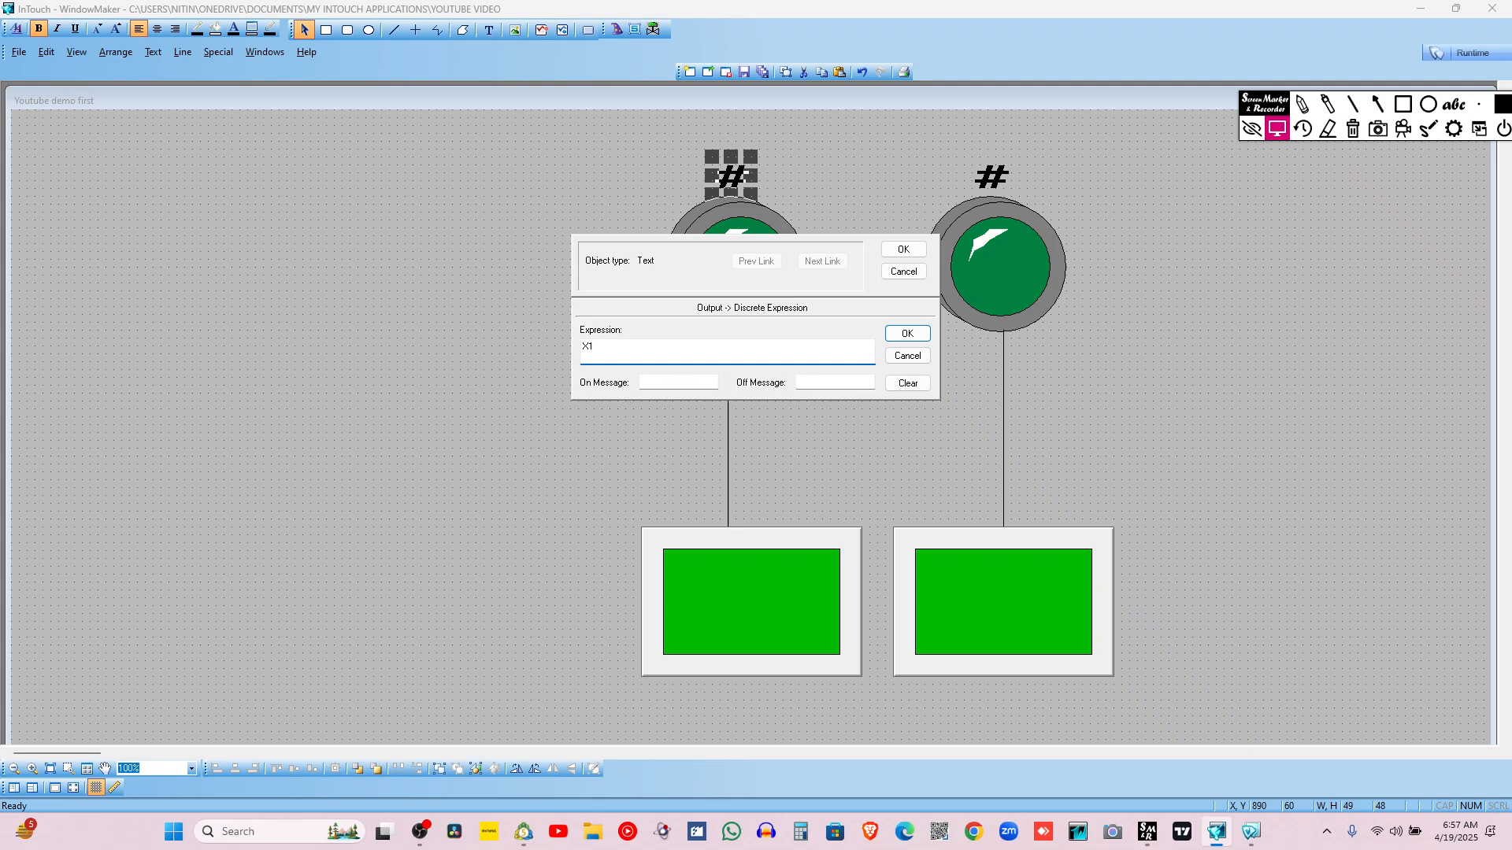
Set the link's on message to LIGHT ON and off message to LIGHT OFF, and accept the animation links
{"action": "left_click", "coordinate": [669, 382]}
{"action": "type", "text": "LIGHT ON"}
{"action": "key", "text": "Tab"}
{"action": "type", "text": "IGHT O"}
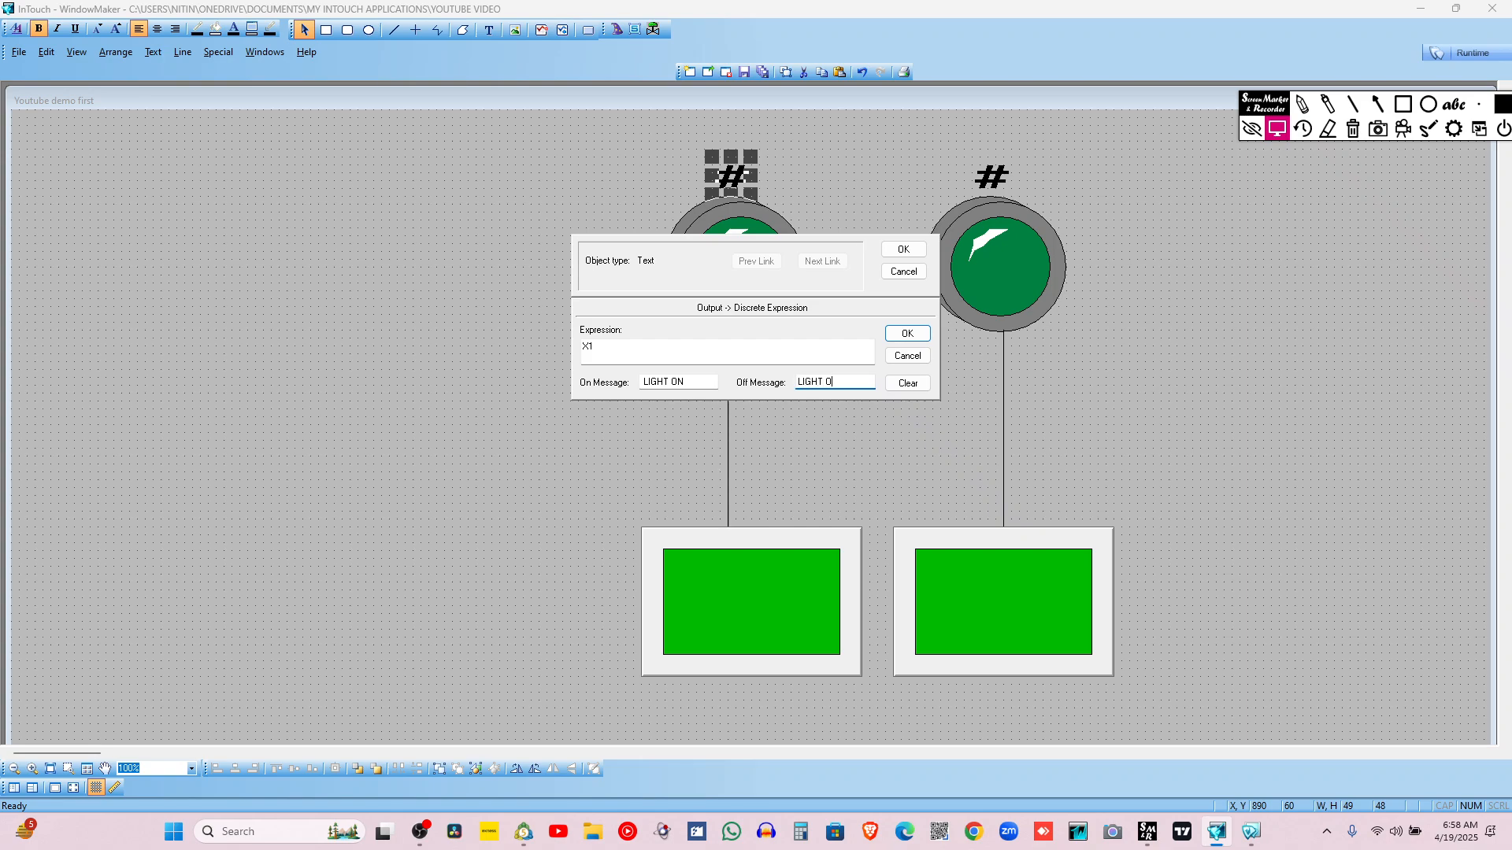
{"action": "type", "text": "FF"}
{"action": "left_click", "coordinate": [908, 334]}
{"action": "left_click", "coordinate": [904, 248]}
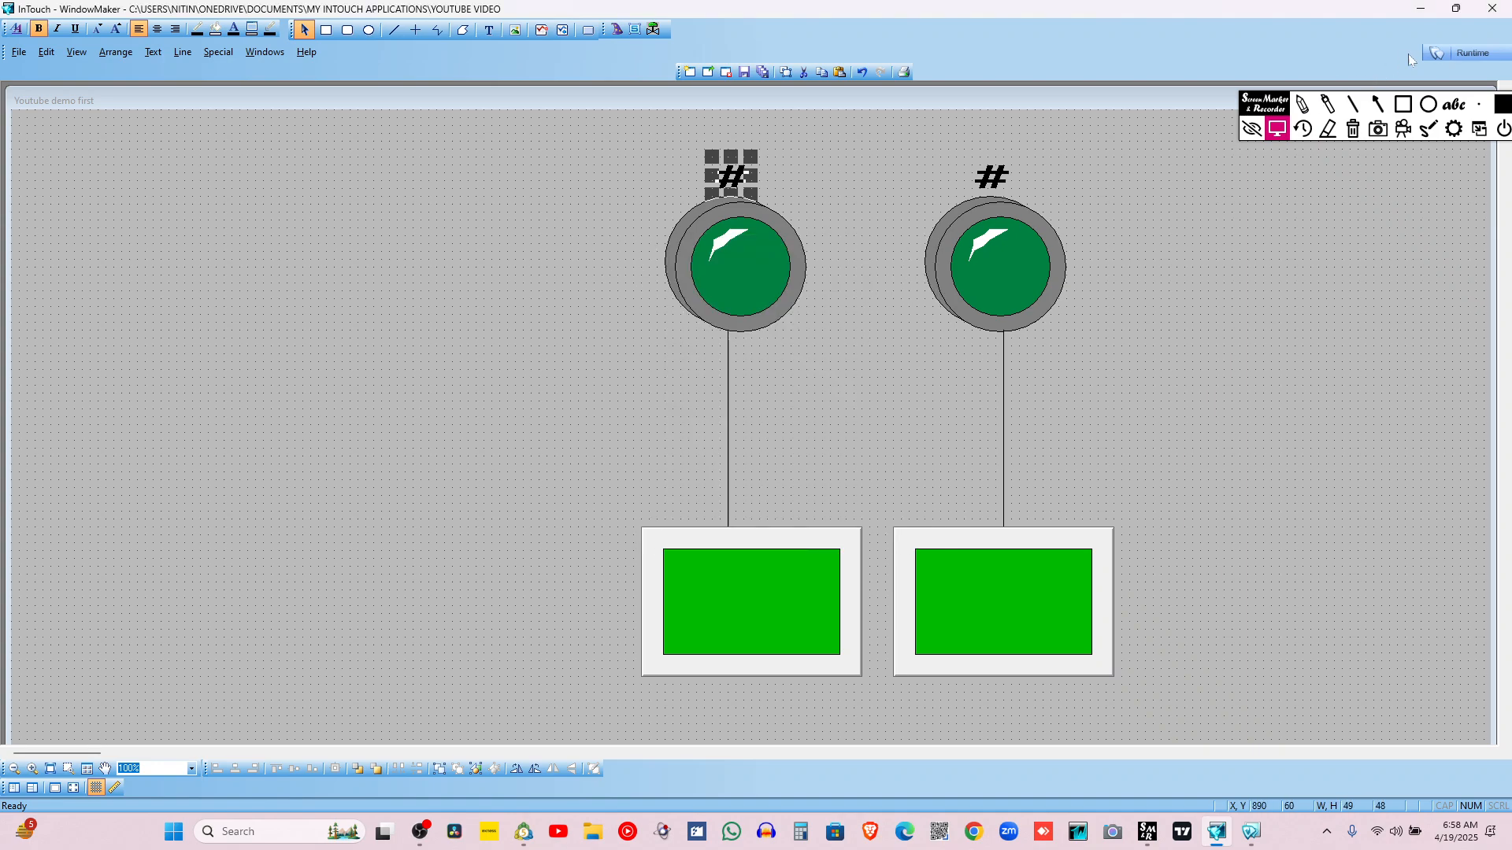
Run the window and toggle the left pushbutton repeatedly to test the status text above the left light
{"action": "left_click", "coordinate": [1434, 57]}
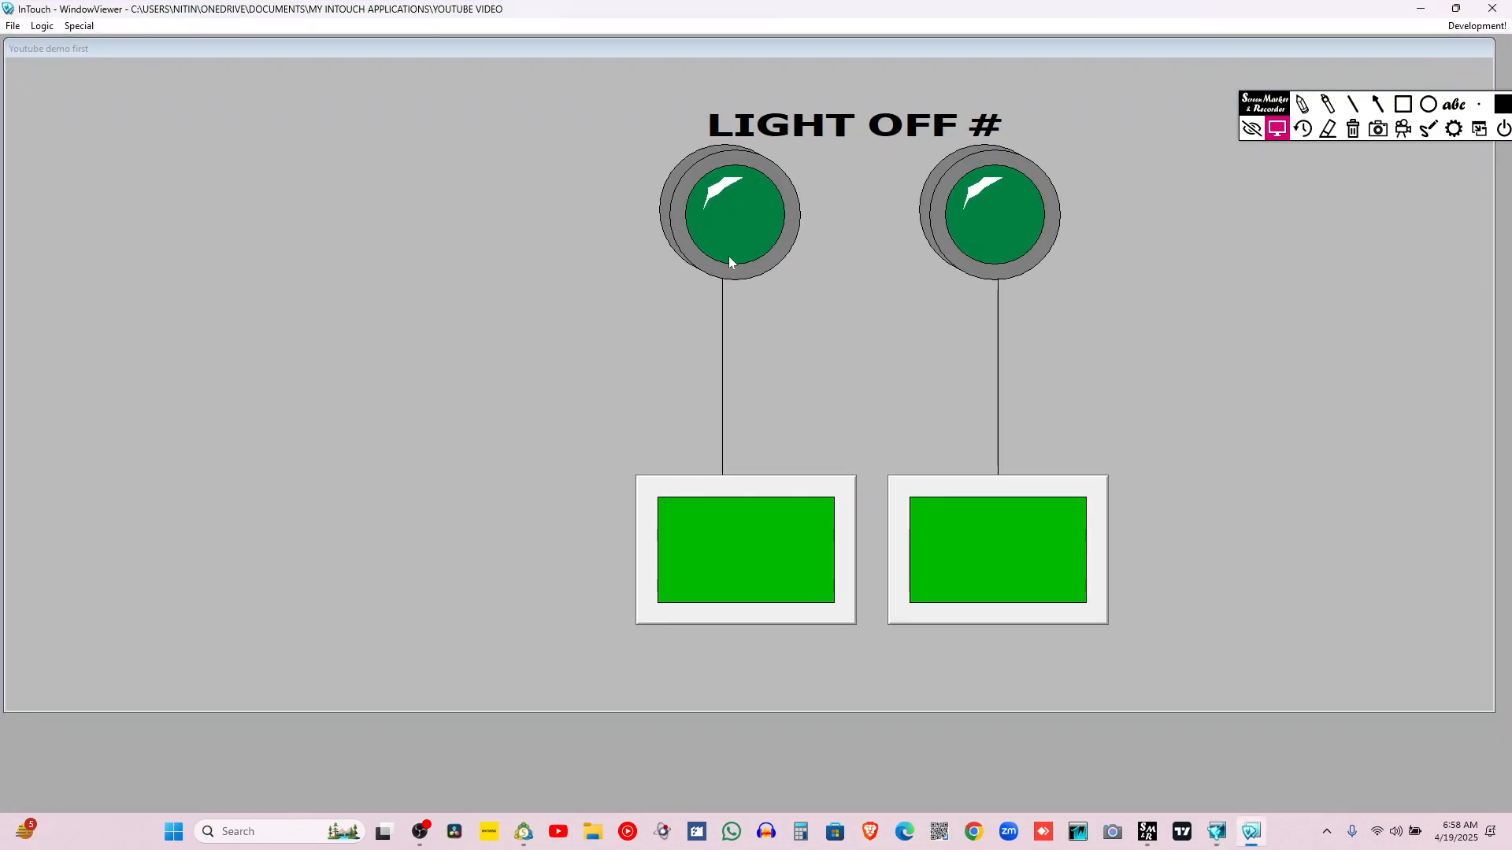
{"action": "left_click", "coordinate": [748, 560]}
{"action": "left_click", "coordinate": [751, 560]}
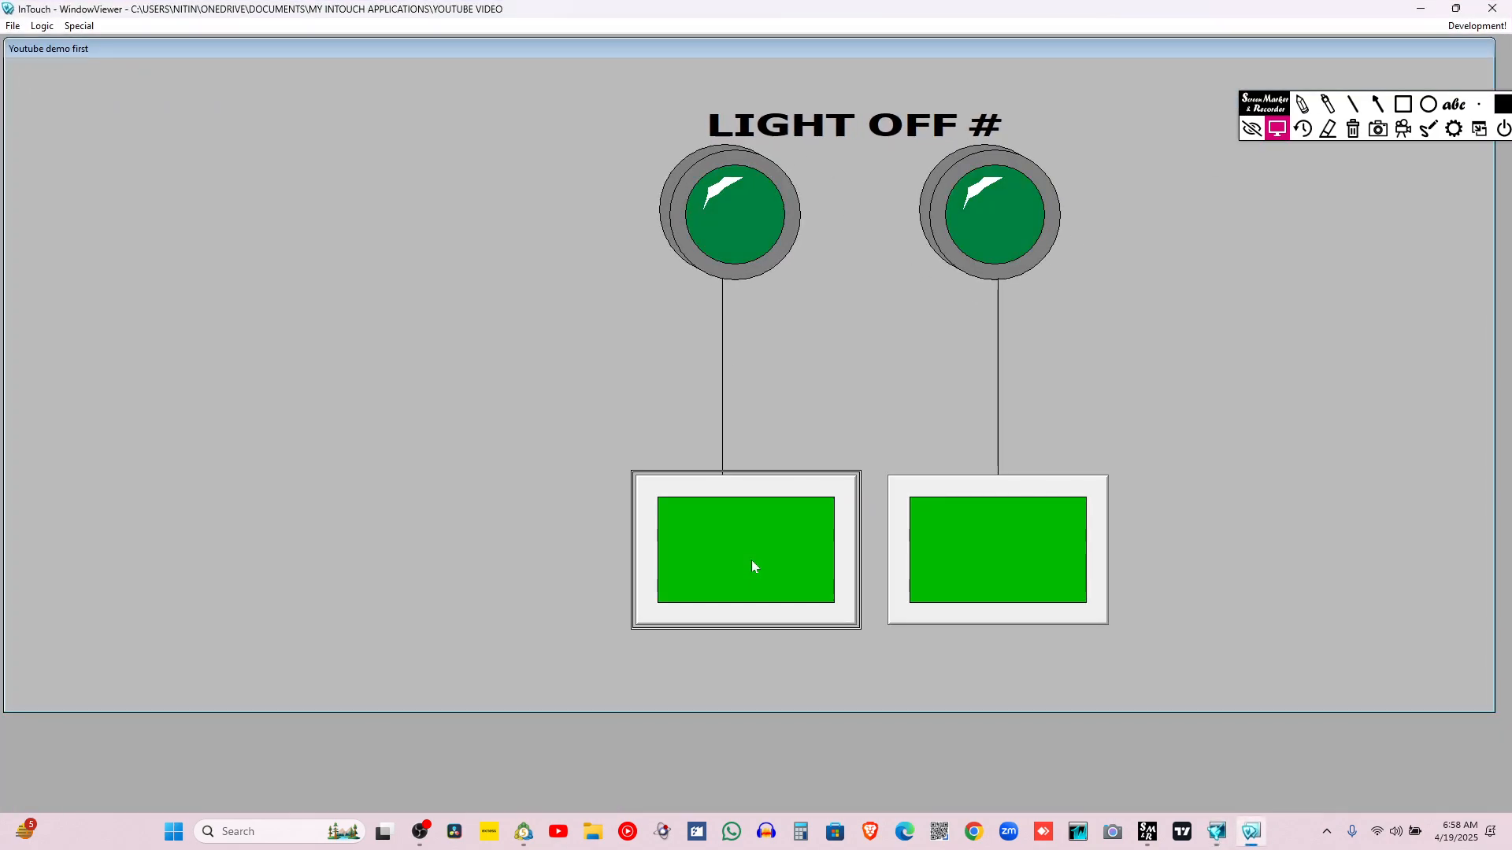
{"action": "left_click", "coordinate": [751, 560]}
{"action": "left_click", "coordinate": [751, 560]}
{"action": "left_click", "coordinate": [751, 560]}
{"action": "left_click", "coordinate": [752, 560]}
{"action": "left_click", "coordinate": [751, 559]}
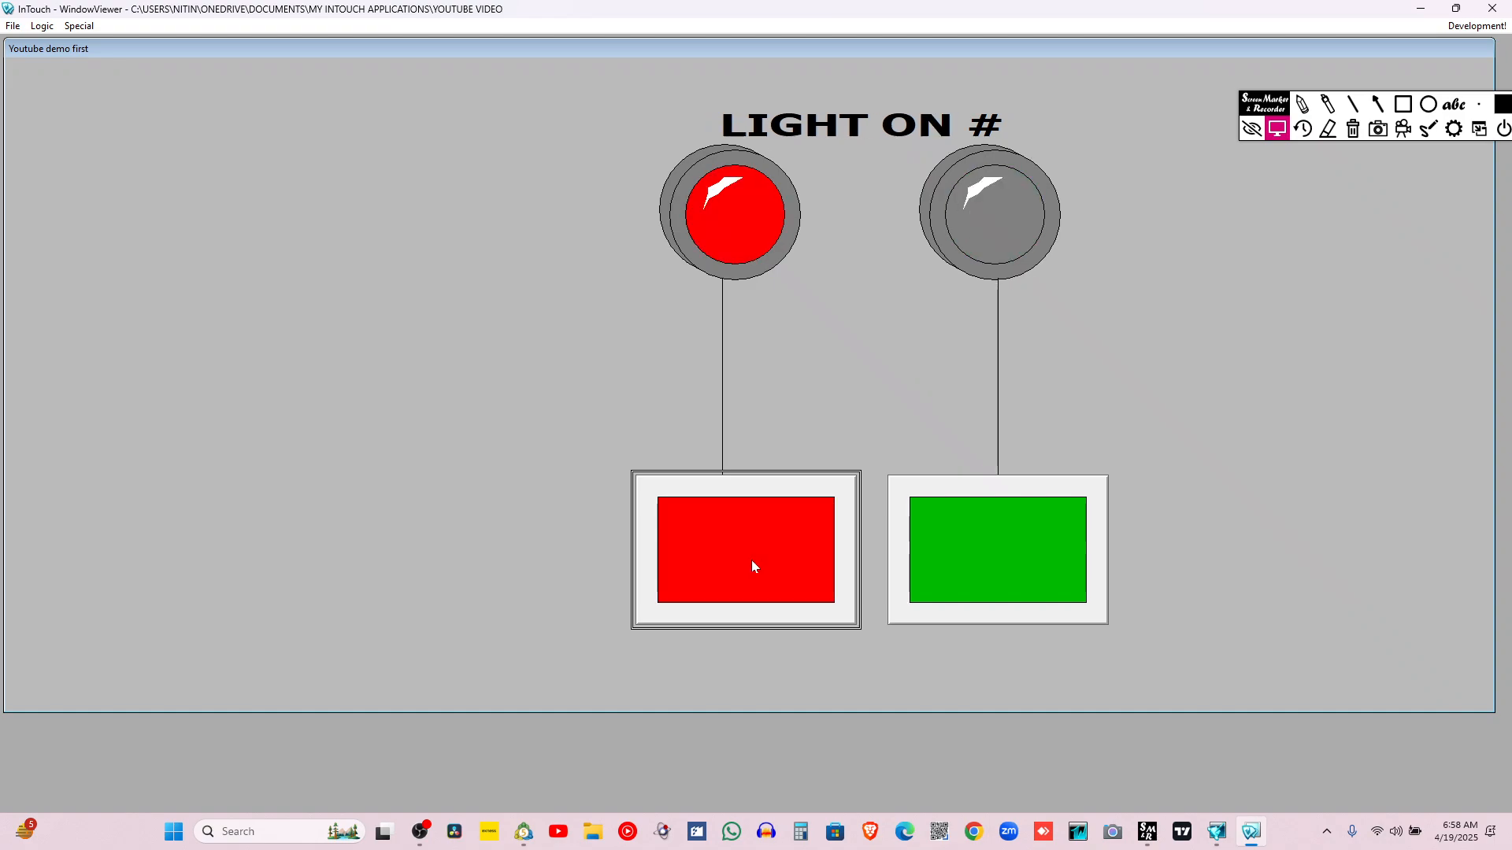
Return to development, place a Vertical Slider wizard about 360 by 621 beside the left light, and preview the window in runtime
{"action": "left_click", "coordinate": [1471, 26]}
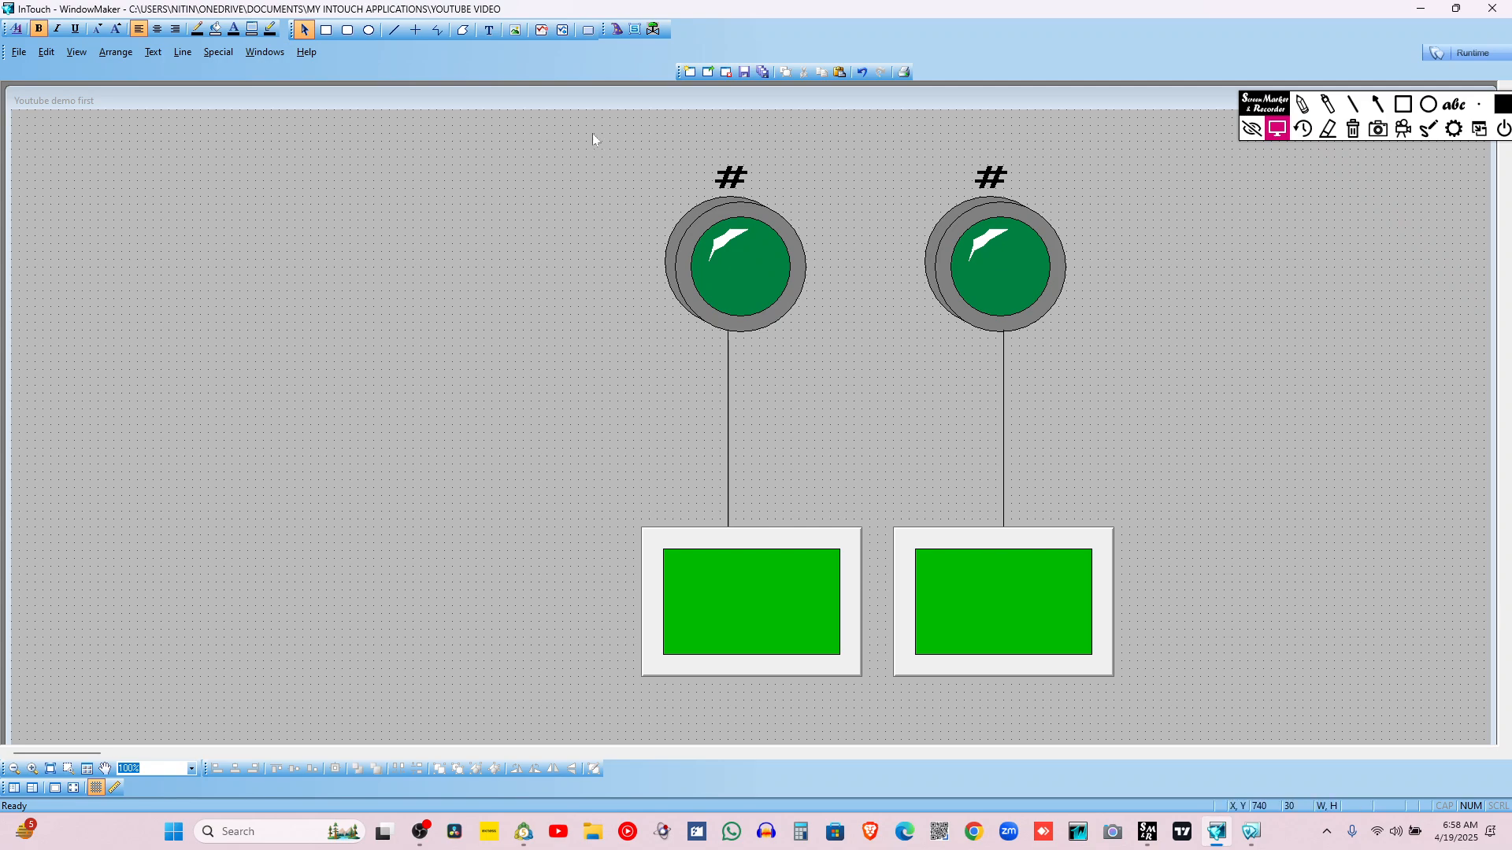
{"action": "left_click", "coordinate": [618, 30]}
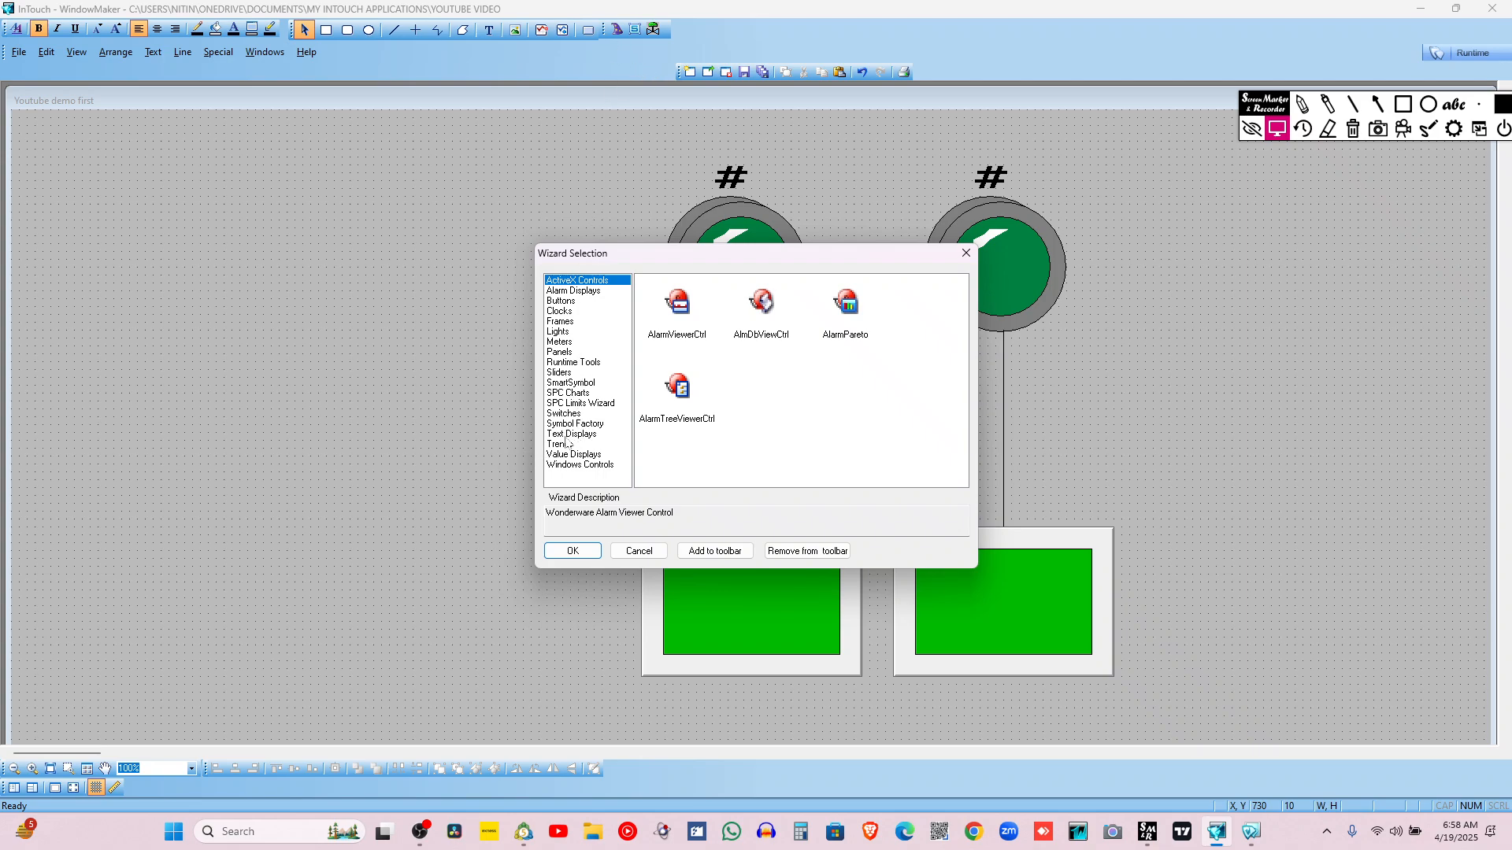
{"action": "left_click", "coordinate": [559, 372]}
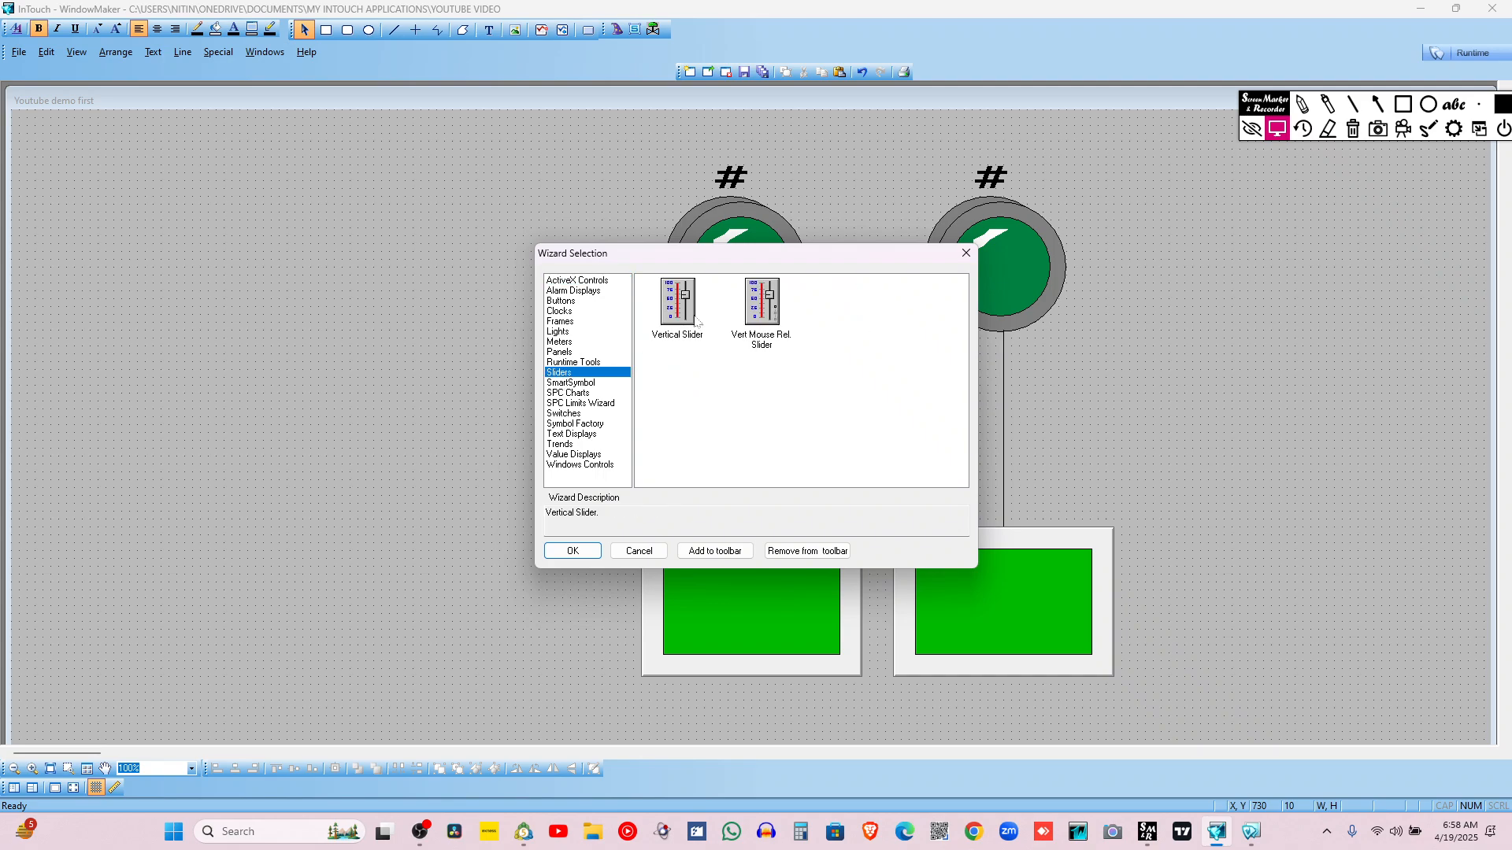
{"action": "double_click", "coordinate": [689, 322]}
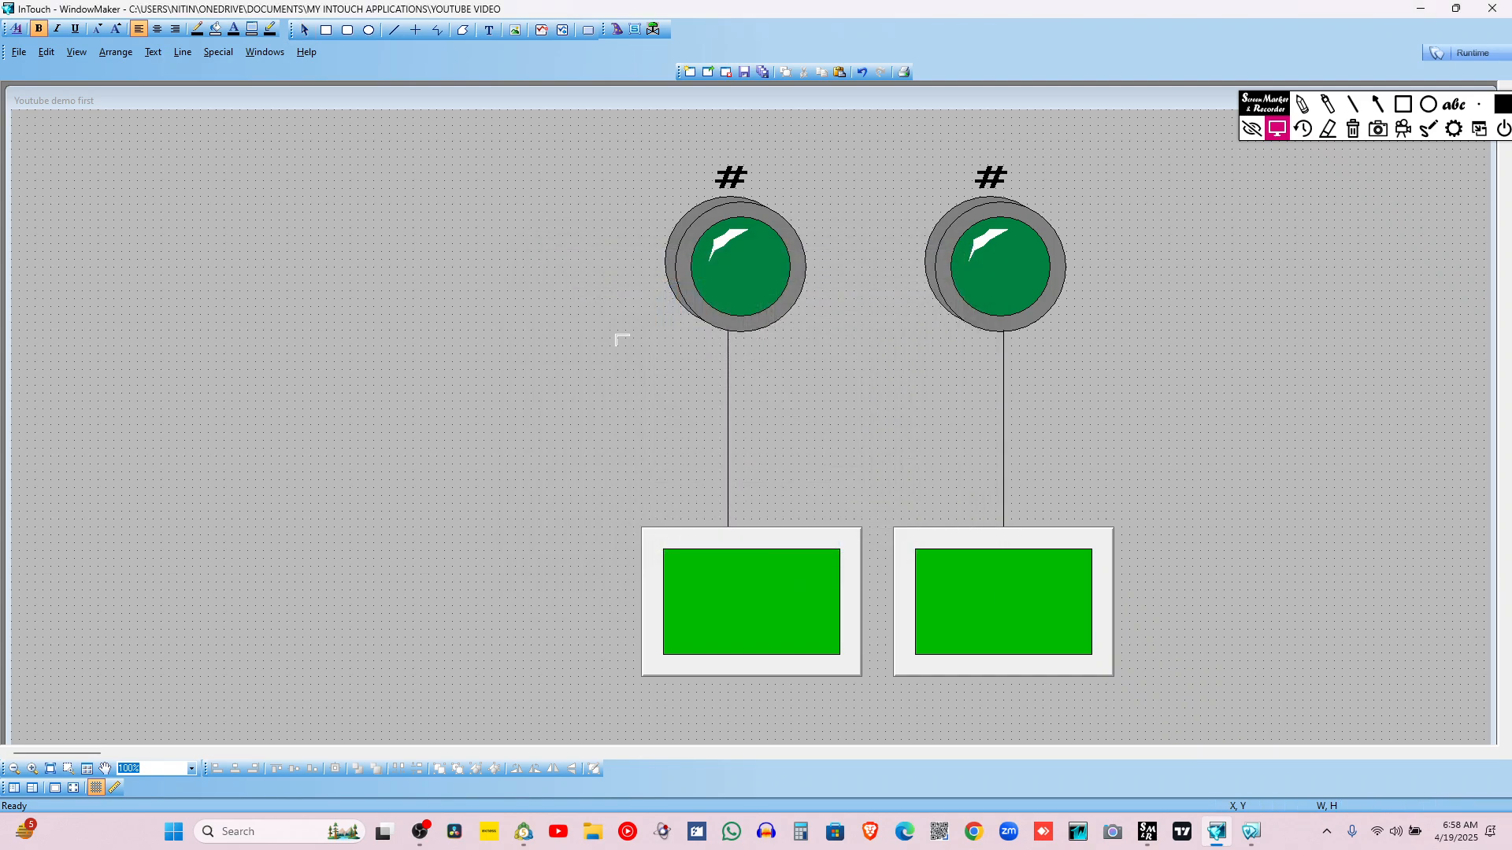
{"action": "left_click_drag", "start_coordinate": [215, 244], "coordinate": [516, 465]}
{"action": "left_click", "coordinate": [529, 439]}
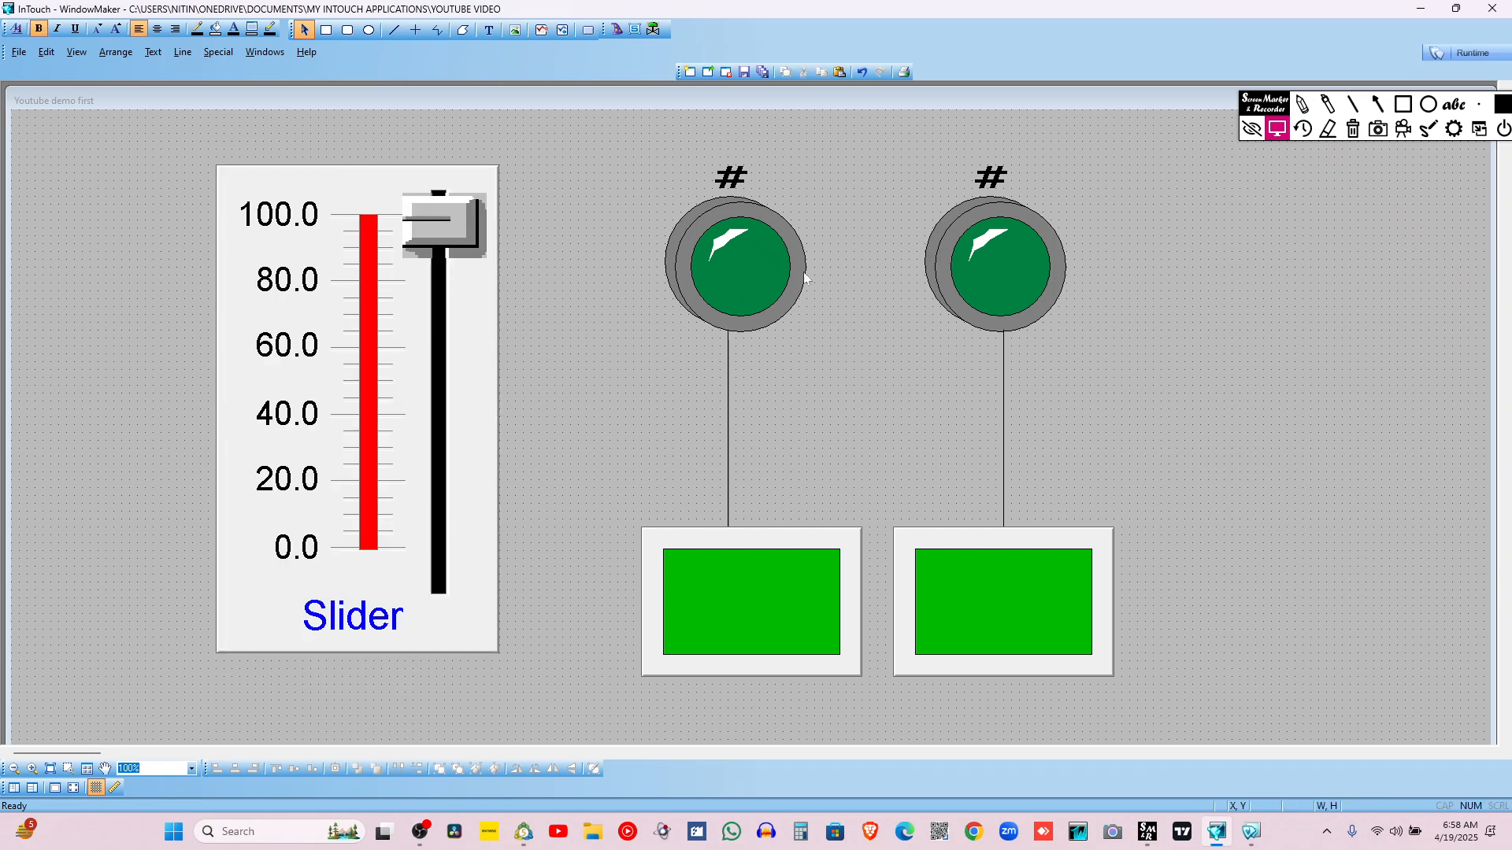
{"action": "left_click", "coordinate": [1444, 52]}
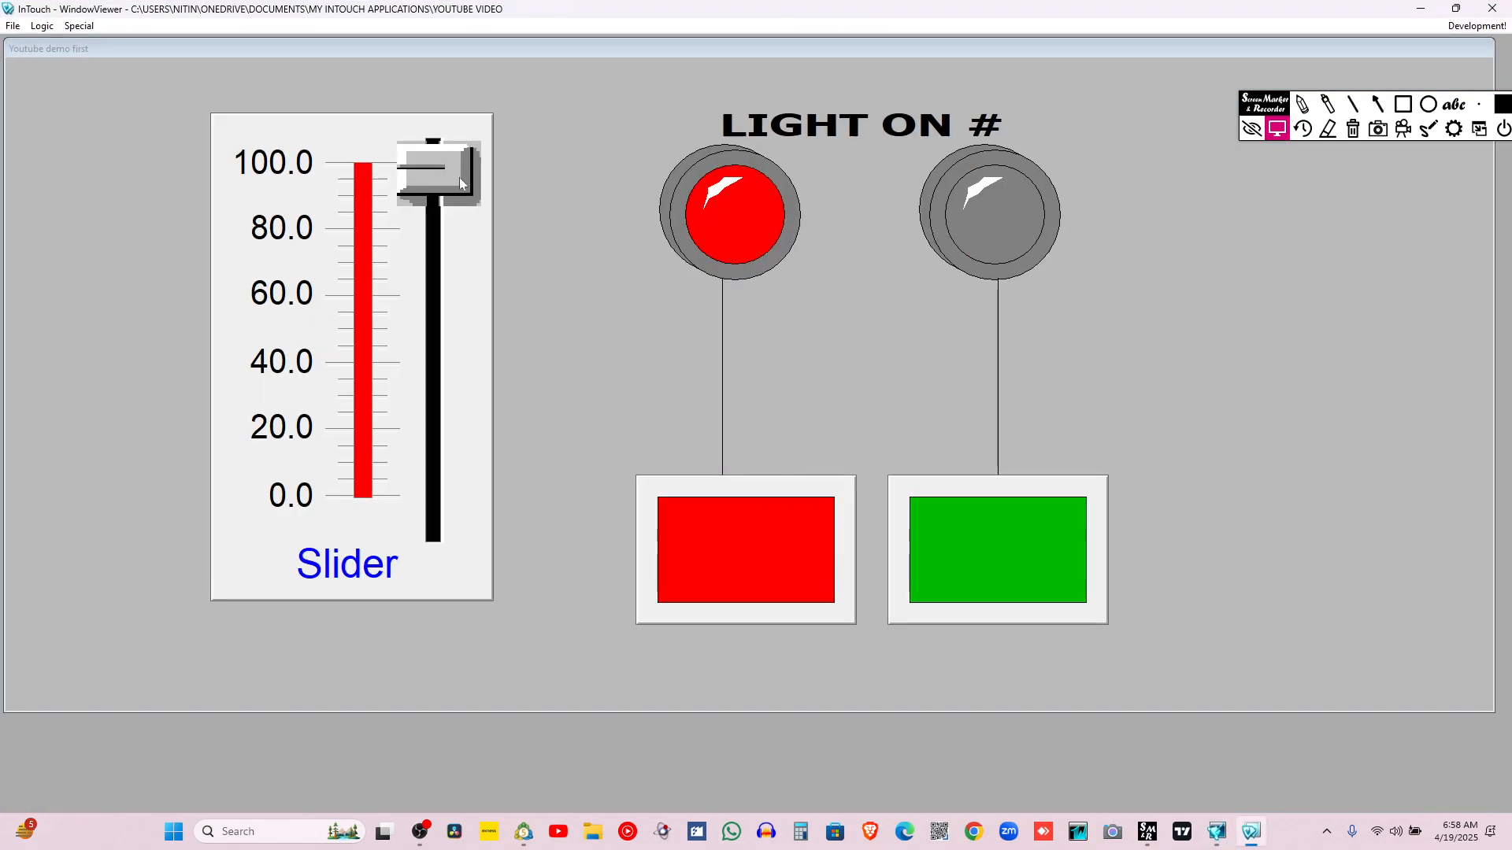
{"action": "left_click", "coordinate": [1481, 26]}
Try X2 as the slider's tagname, replace it with X3, and accept the slider settings
{"action": "double_click", "coordinate": [420, 400]}
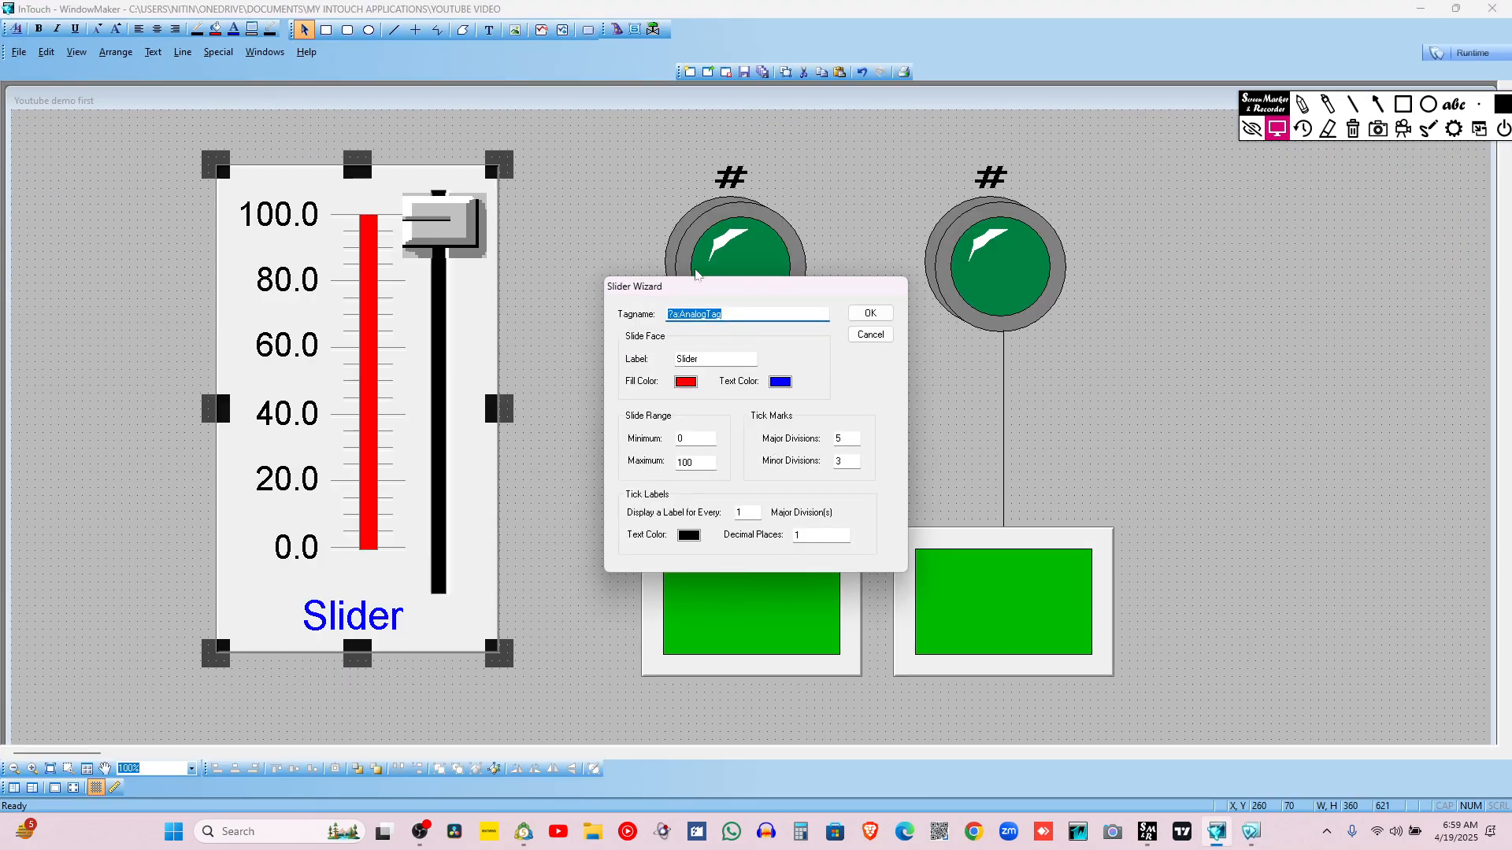
{"action": "type", "text": "X2"}
{"action": "key", "text": "Return"}
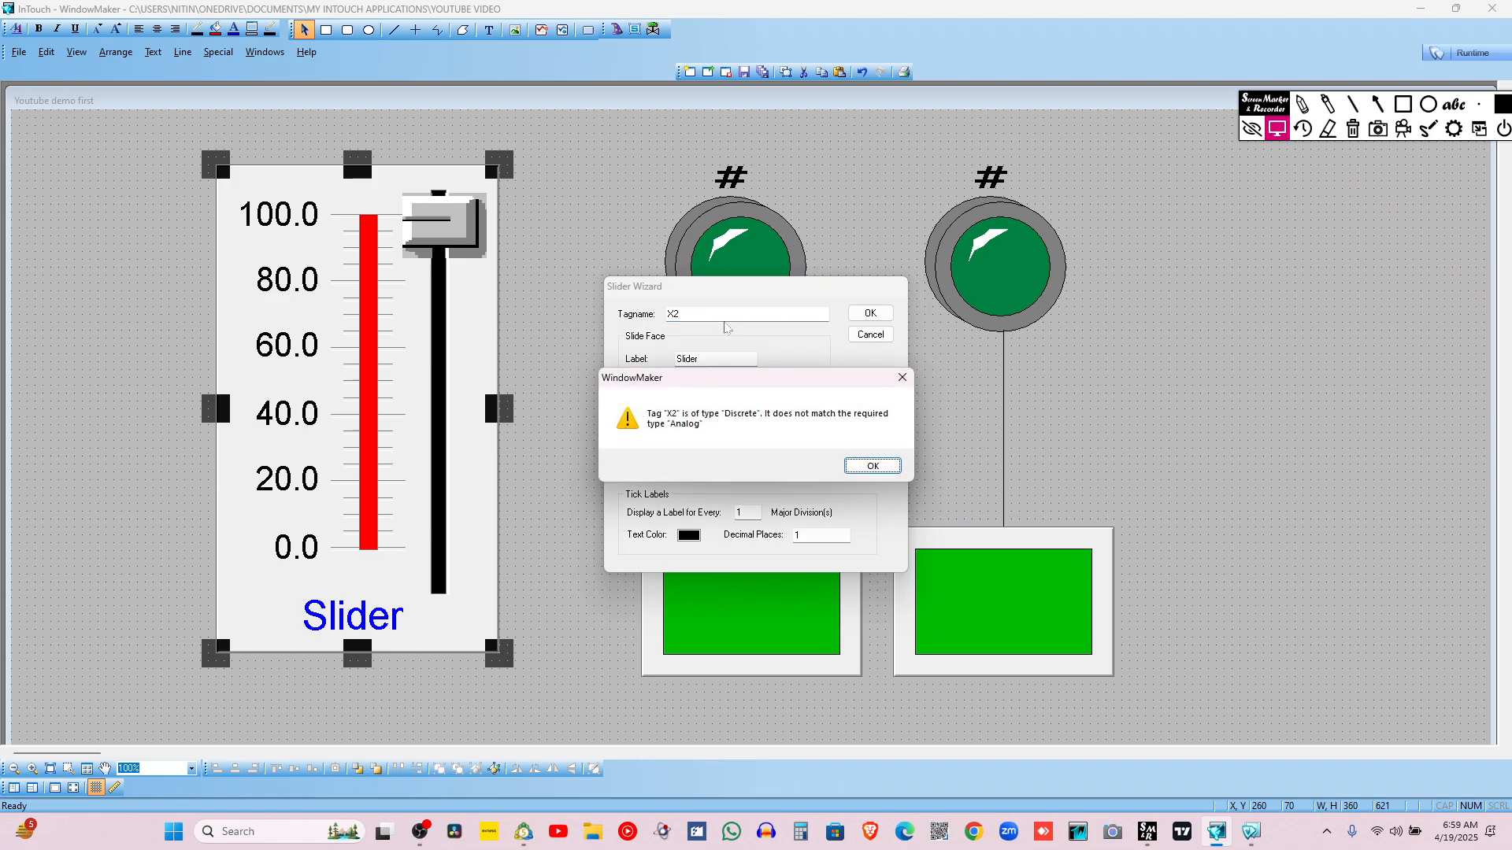
{"action": "key", "text": "Return"}
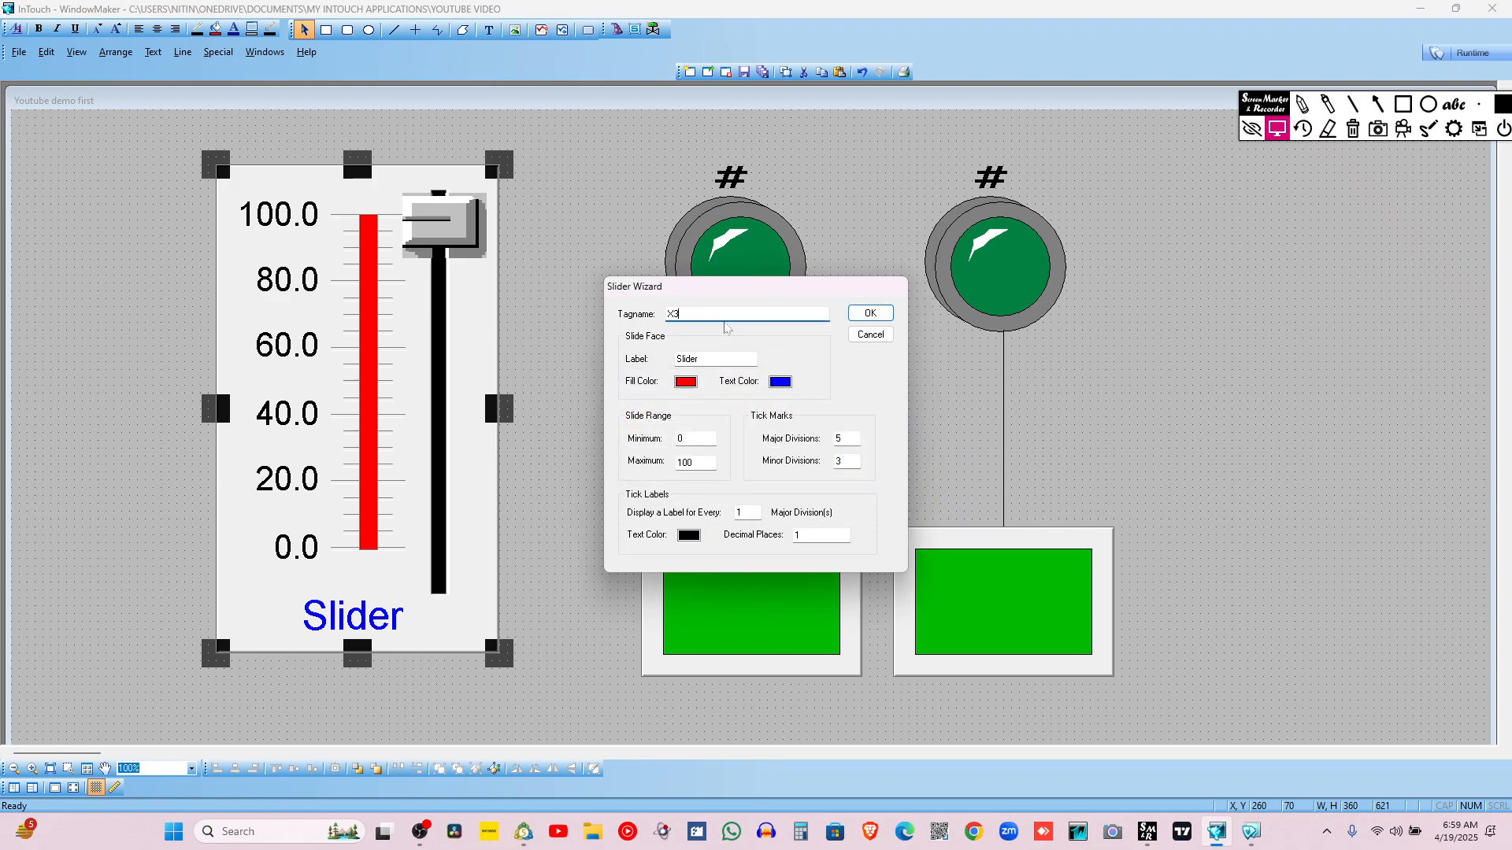
{"action": "type", "text": "X3"}
{"action": "key", "text": "Return"}
{"action": "key", "text": "Return"}
{"action": "left_click", "coordinate": [870, 312]}
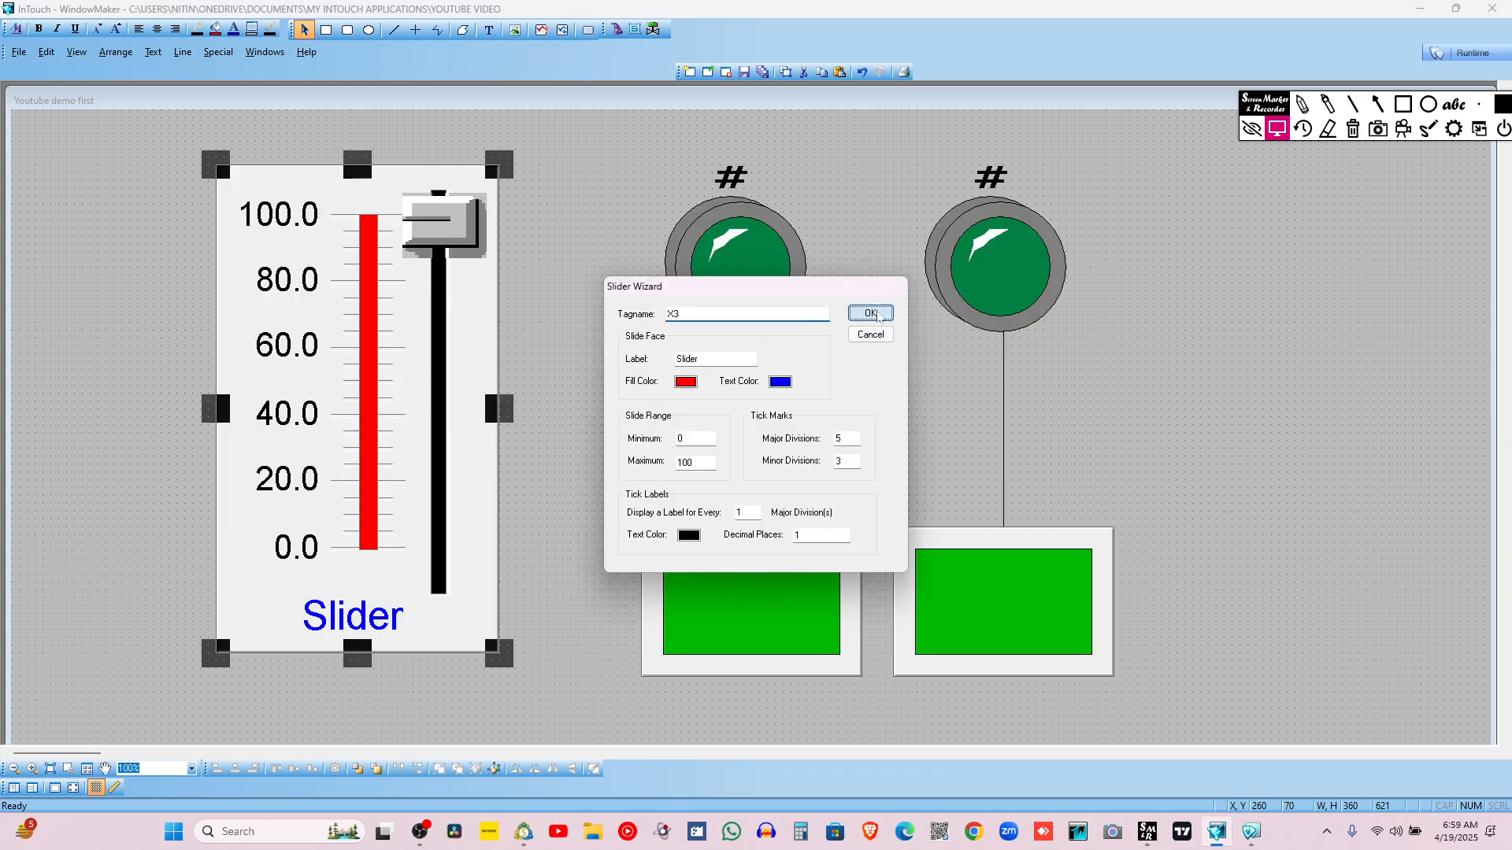
Run the window and move the slider handle to test it, and return to development
{"action": "left_click", "coordinate": [1456, 53]}
{"action": "left_click_drag", "start_coordinate": [472, 510], "coordinate": [504, 515]}
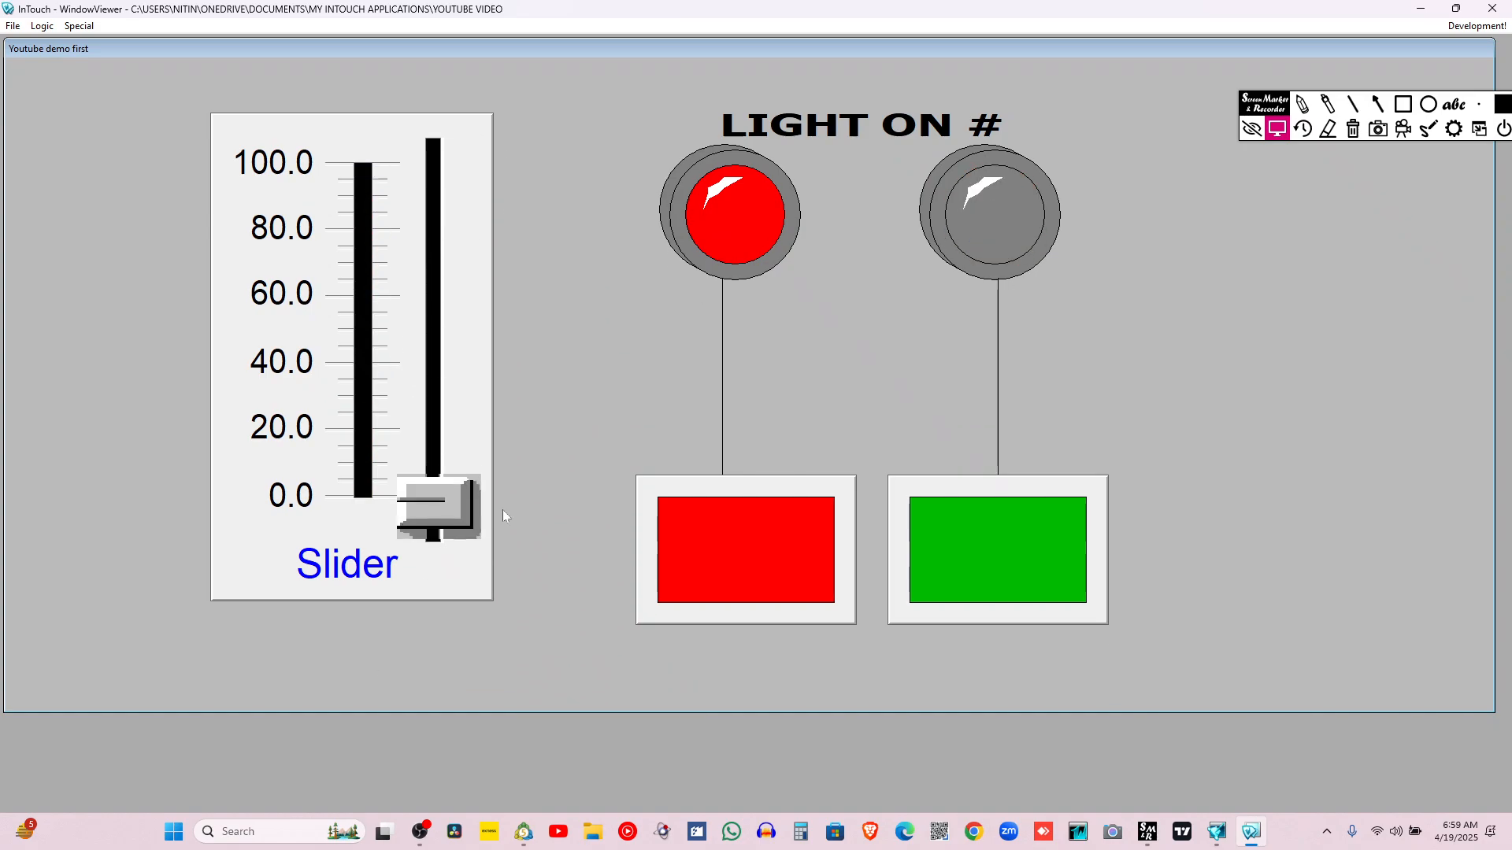
{"action": "left_click", "coordinate": [1474, 26]}
Check the slider's wizard settings and the tag type of X3 in the tagname dictionary
{"action": "double_click", "coordinate": [376, 401]}
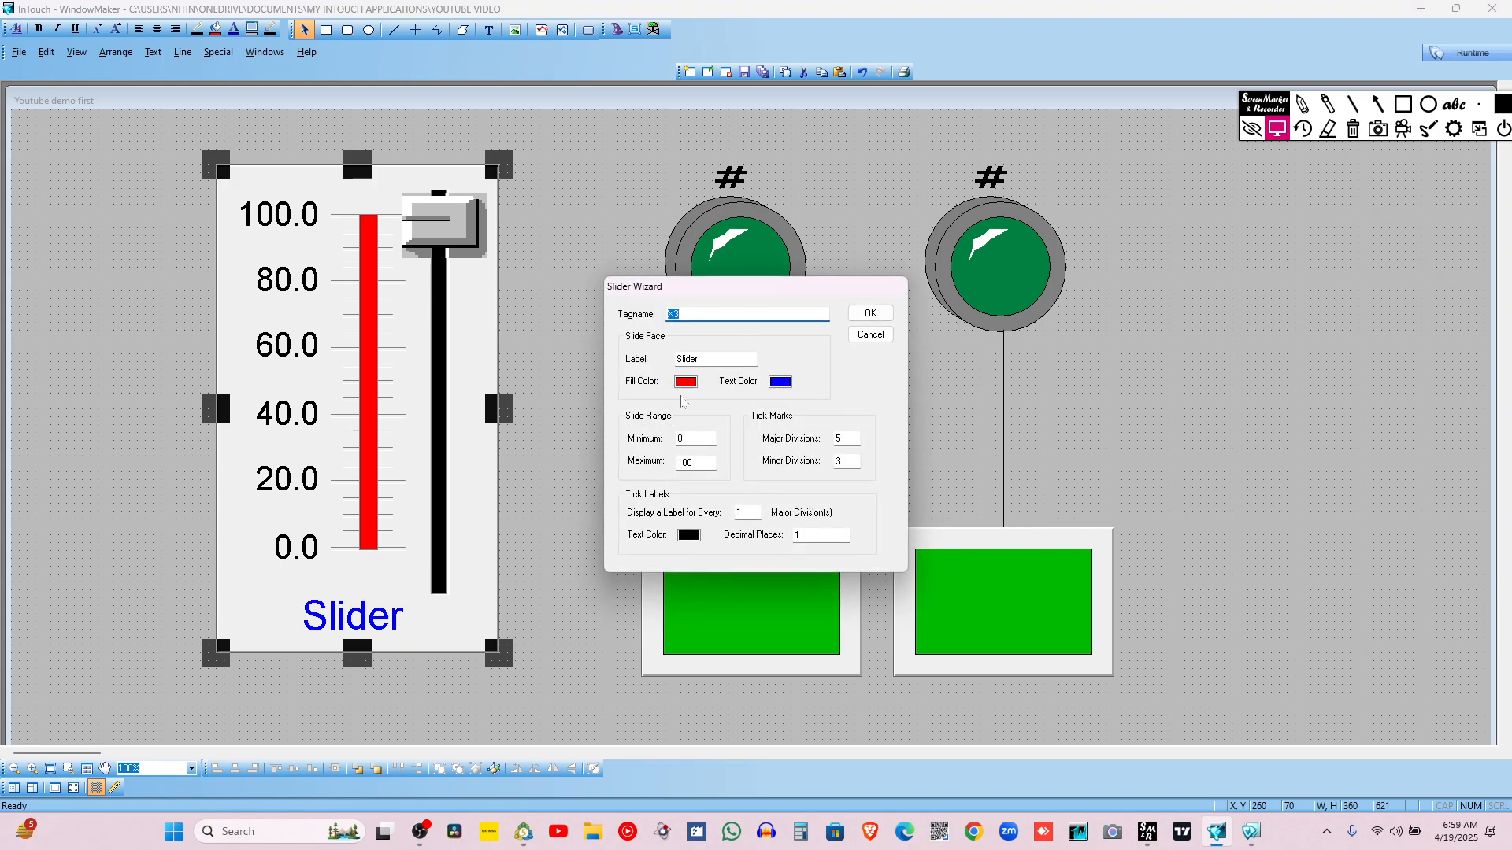
{"action": "left_click", "coordinate": [870, 312]}
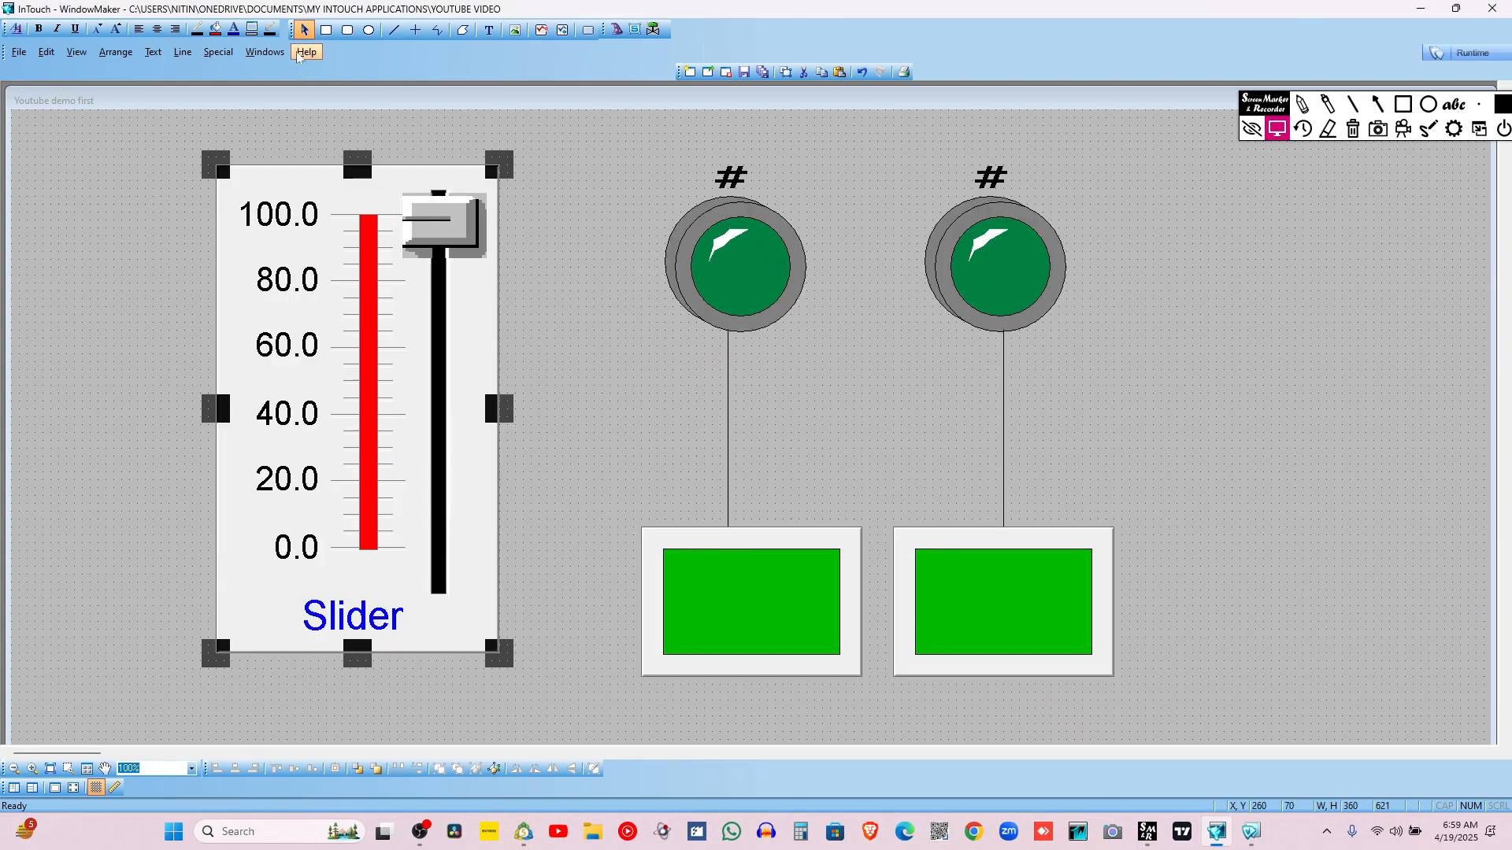
{"action": "left_click", "coordinate": [218, 51]}
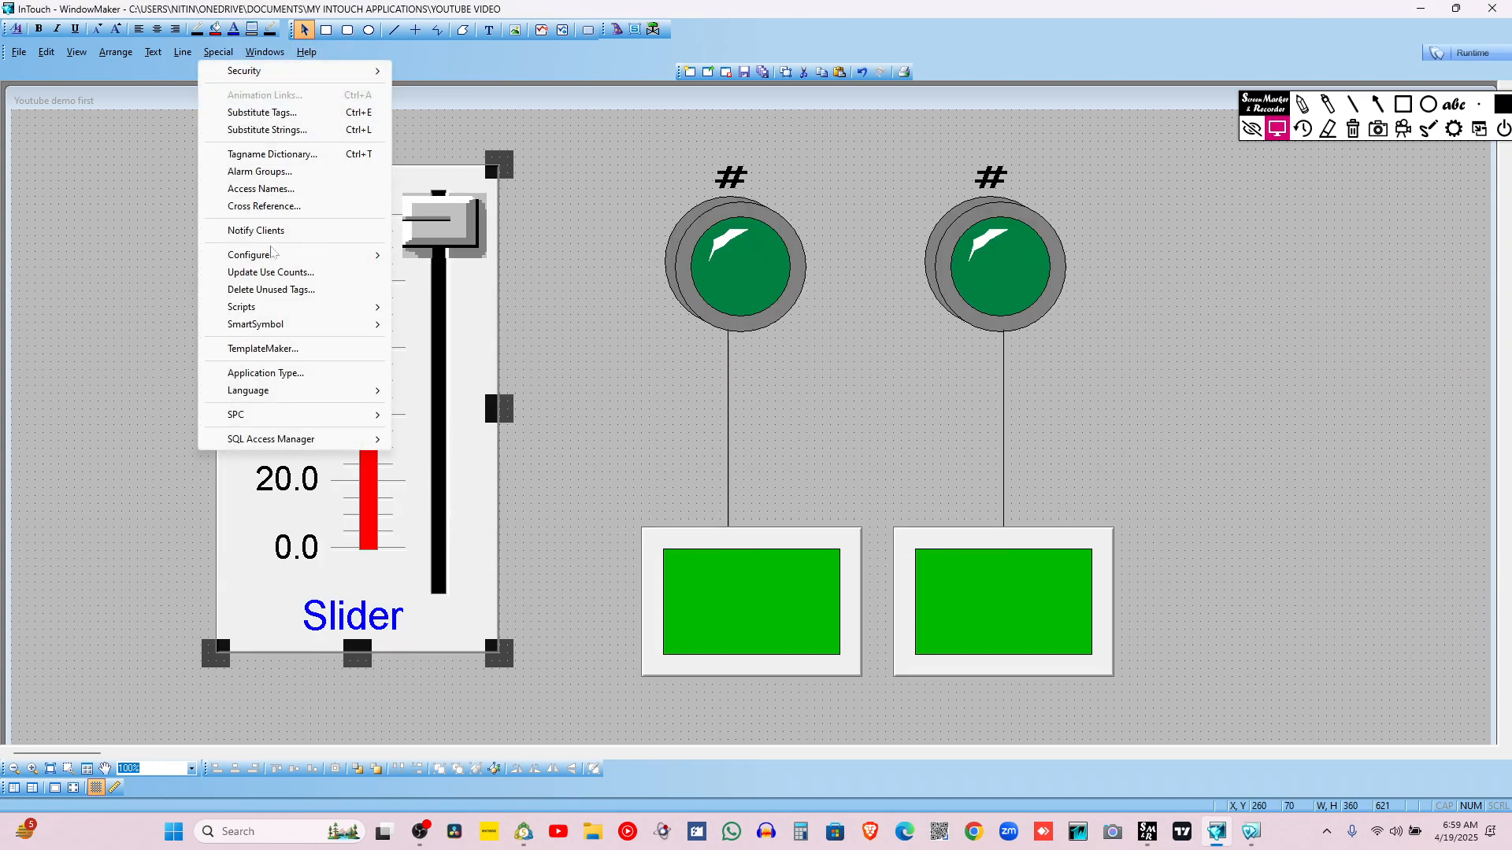
{"action": "left_click", "coordinate": [329, 155]}
{"action": "left_click", "coordinate": [758, 282]}
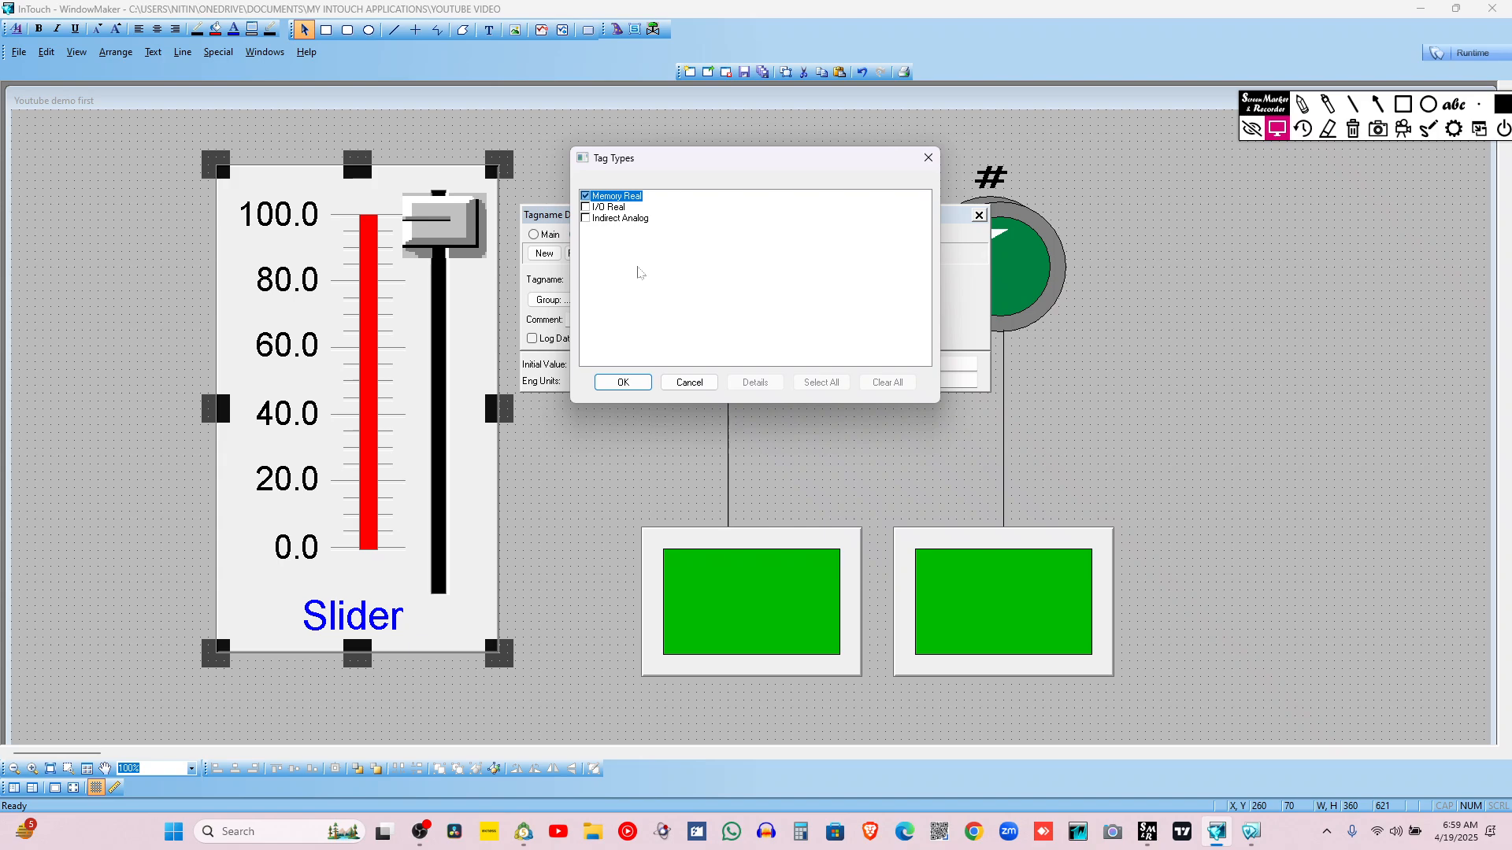
{"action": "left_click", "coordinate": [623, 382]}
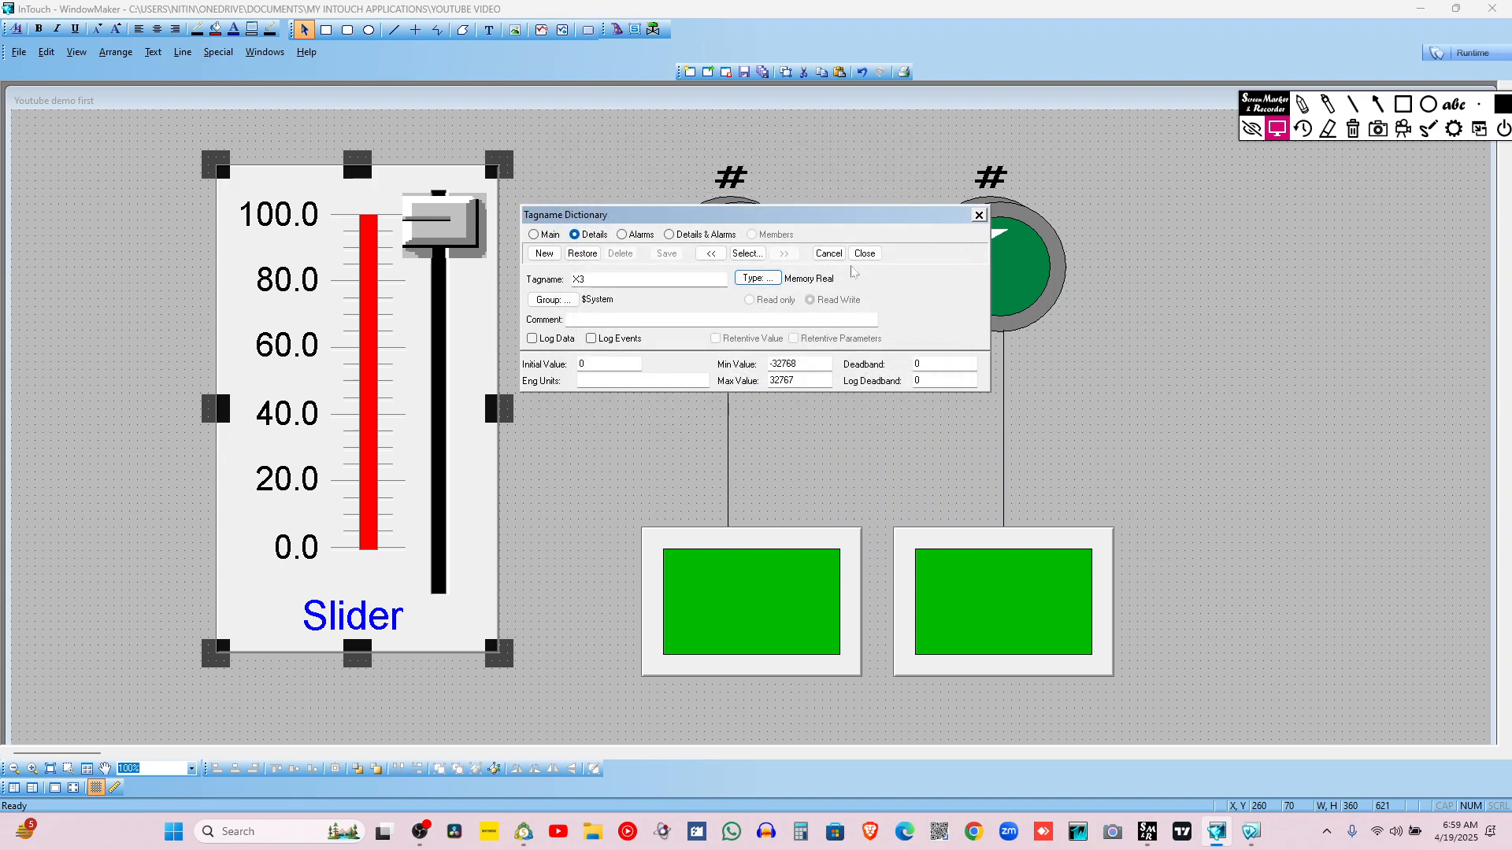
{"action": "left_click", "coordinate": [978, 215]}
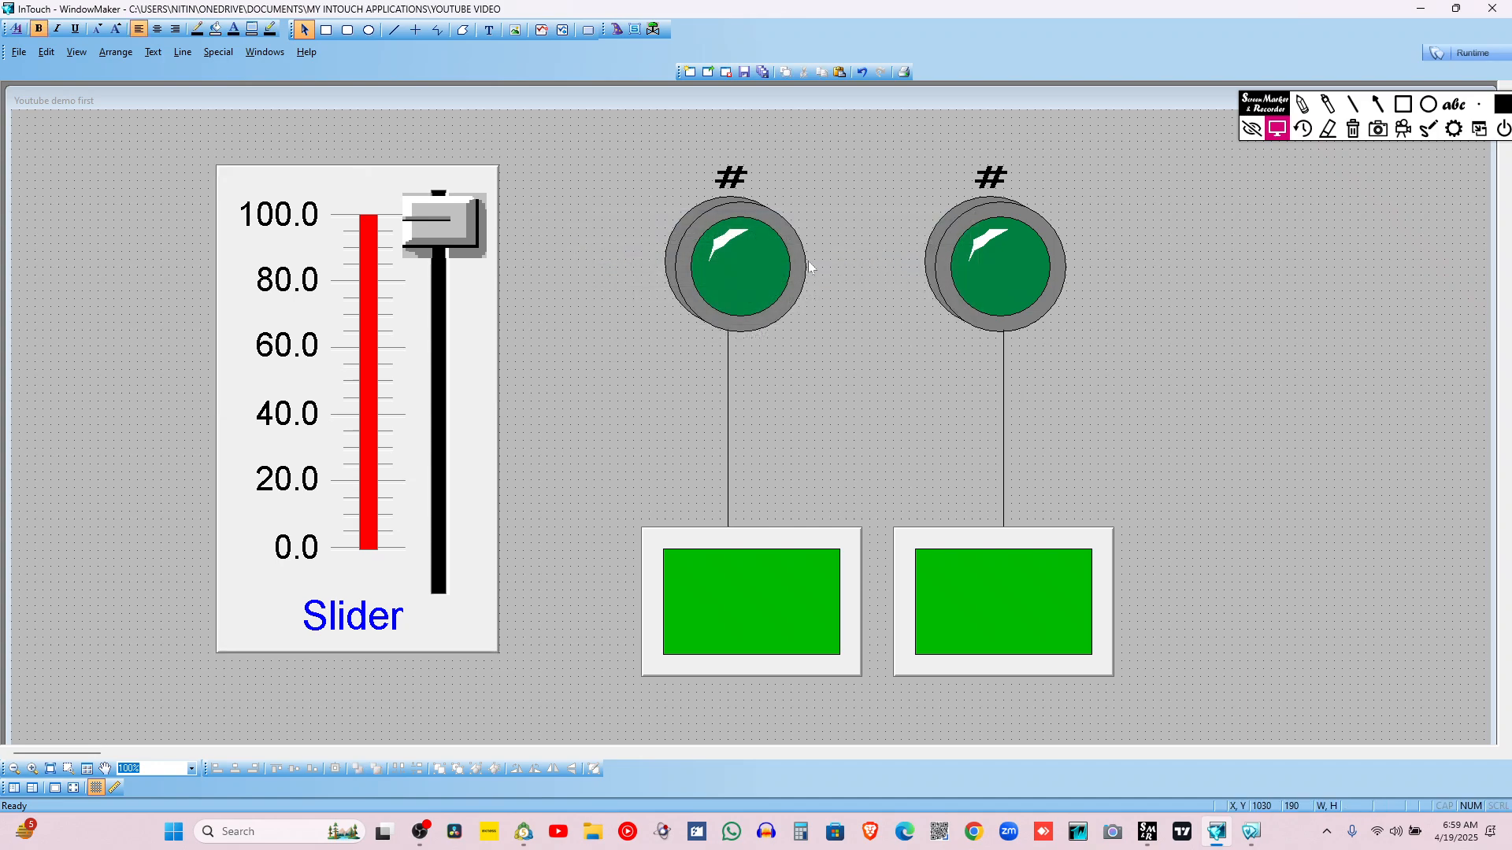
Reposition and shrink the slider beside the left light, shifting the window left and widening it to make room beyond the right light
{"action": "left_click_drag", "start_coordinate": [361, 401], "coordinate": [266, 386]}
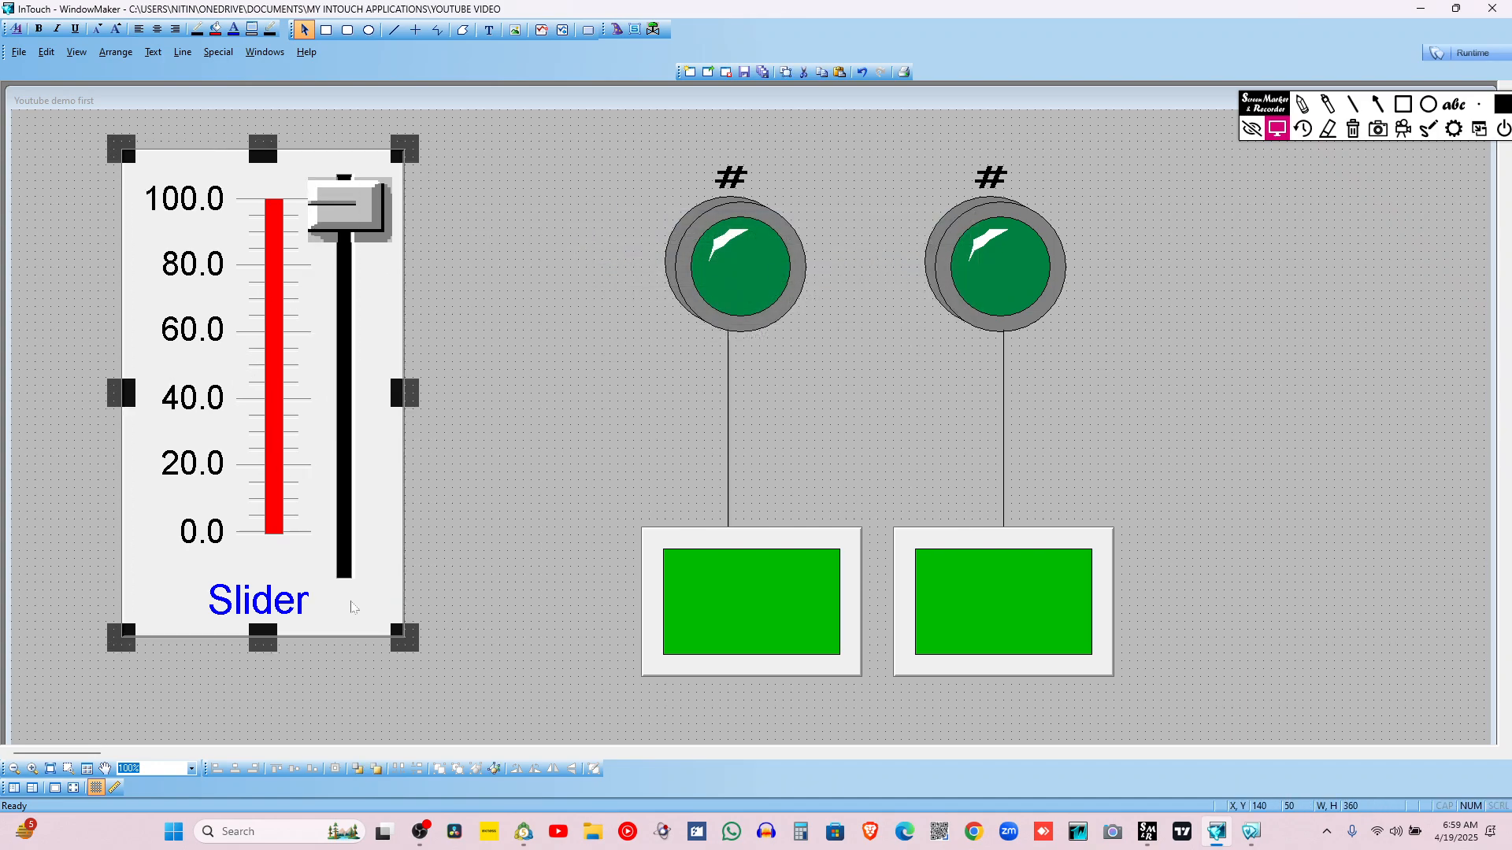
{"action": "mouse_move", "coordinate": [410, 636]}
{"action": "left_mouse_down"}
{"action": "mouse_move", "coordinate": [348, 508]}
{"action": "mouse_move", "coordinate": [367, 605]}
{"action": "mouse_move", "coordinate": [417, 639]}
{"action": "left_mouse_up"}
{"action": "left_click", "coordinate": [525, 539]}
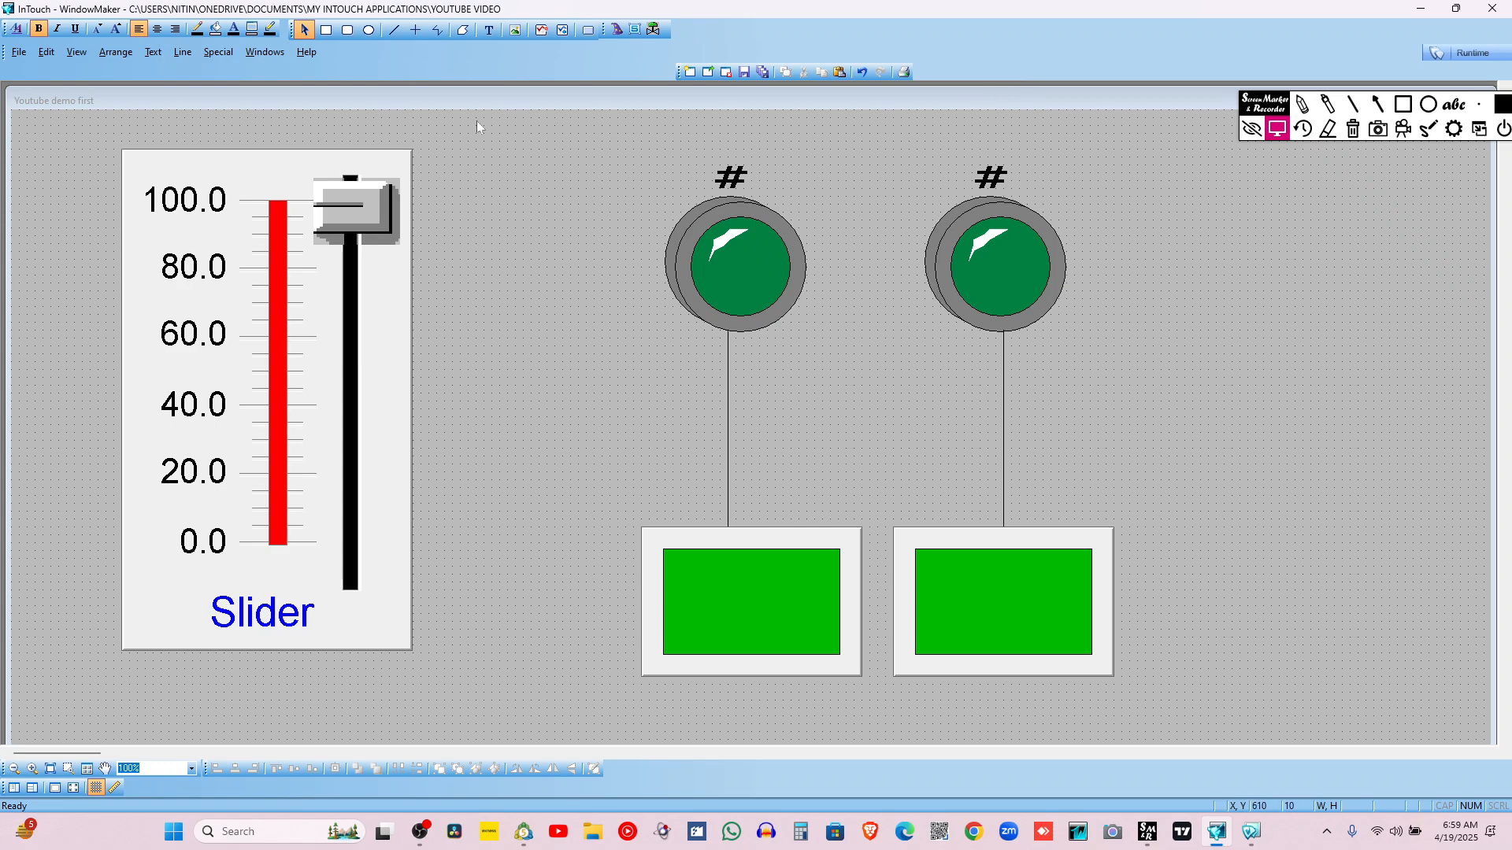
{"action": "left_click_drag", "start_coordinate": [779, 102], "coordinate": [649, 107]}
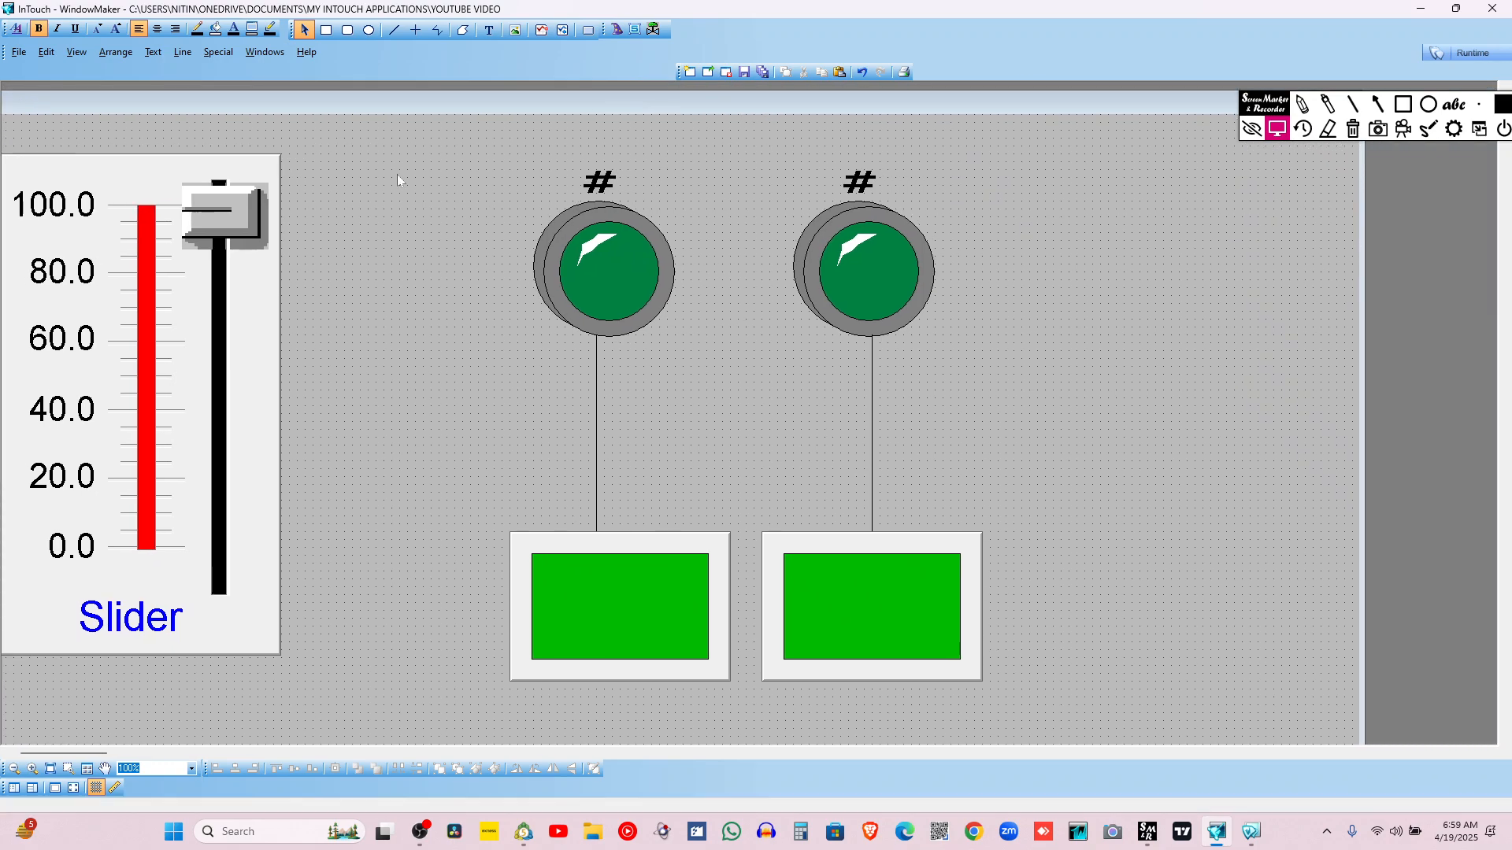
{"action": "left_click", "coordinate": [144, 337]}
{"action": "left_click_drag", "start_coordinate": [144, 337], "coordinate": [290, 337]}
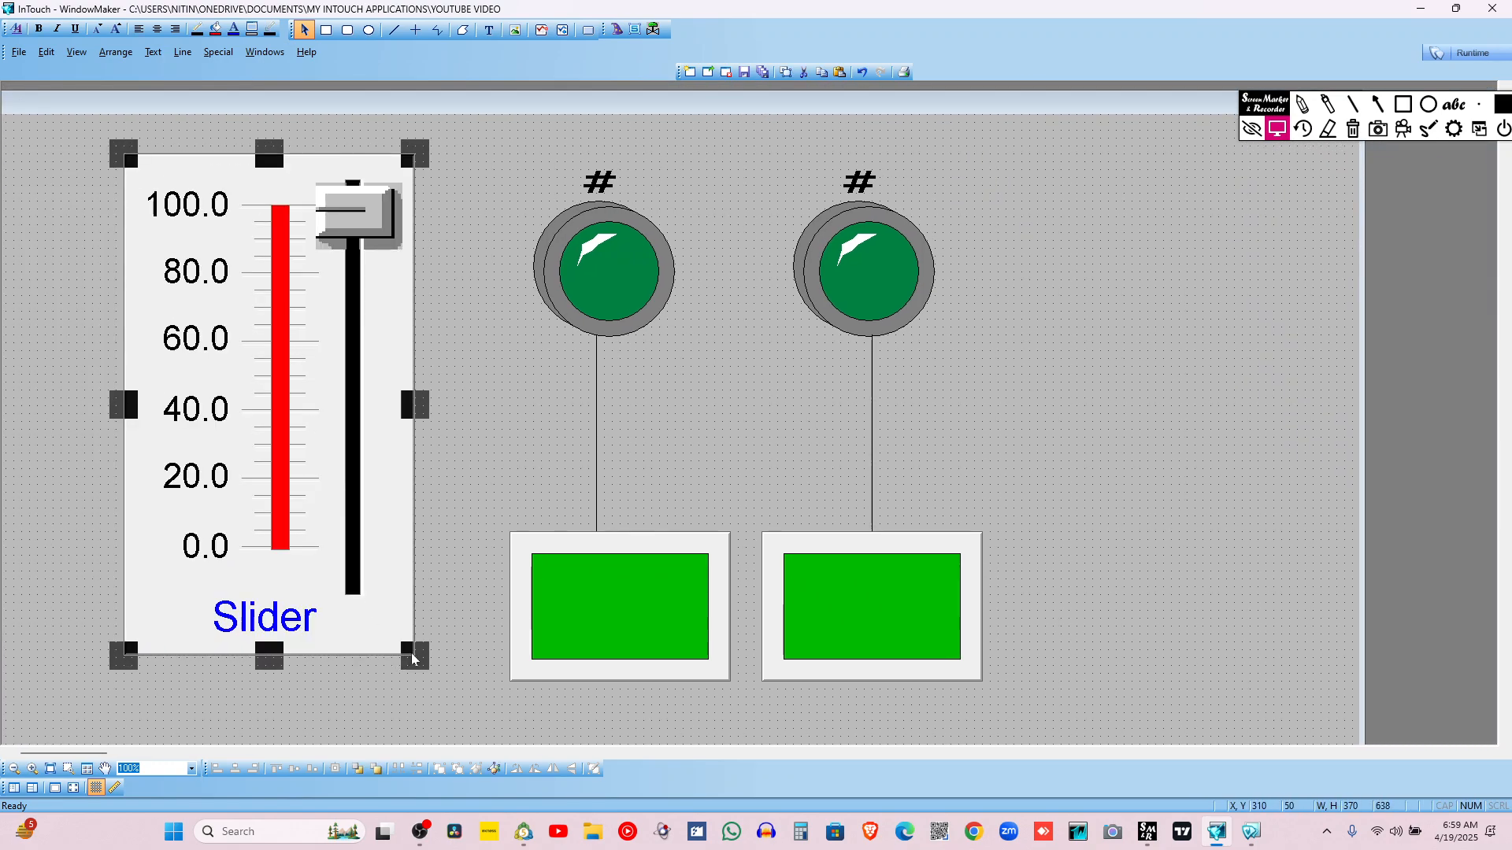
{"action": "left_click_drag", "start_coordinate": [411, 654], "coordinate": [368, 575]}
{"action": "left_click", "coordinate": [860, 467]}
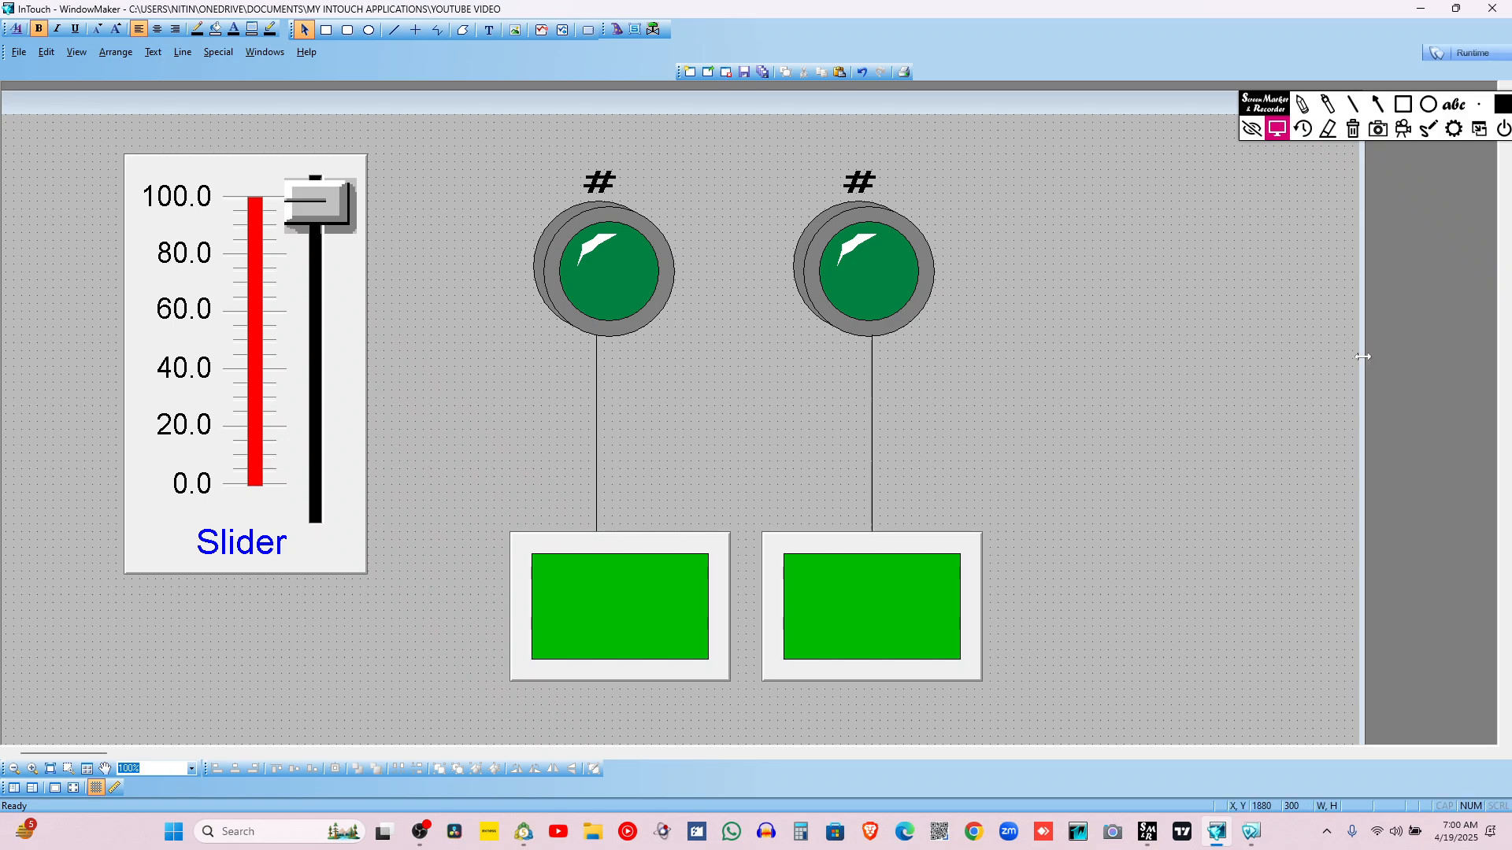
{"action": "left_click_drag", "start_coordinate": [1362, 356], "coordinate": [1494, 358]}
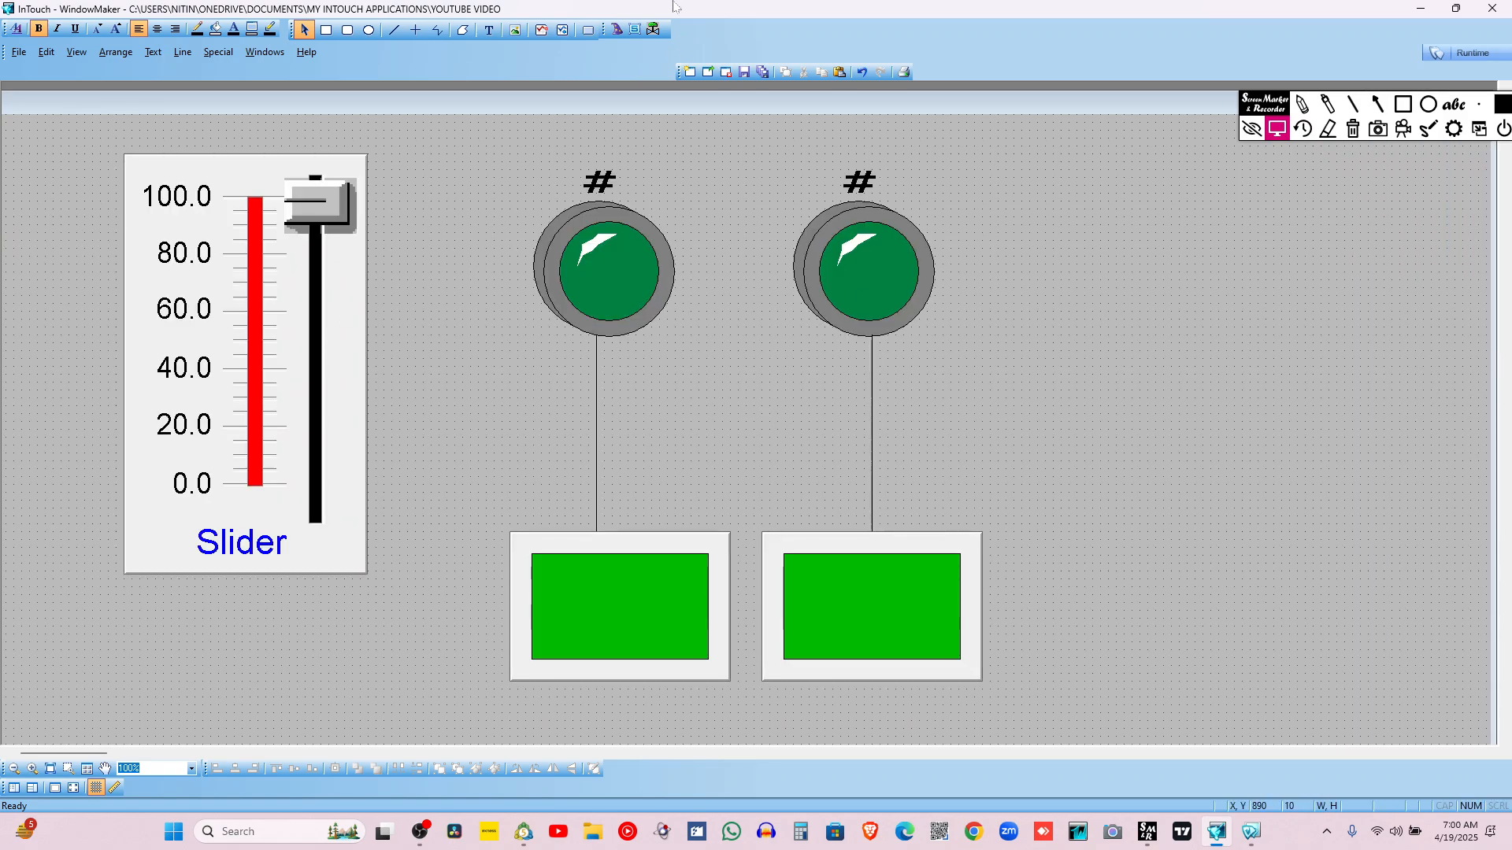
Draw a horizontal line in the empty area beyond the right light and pushbutton
{"action": "left_click", "coordinate": [415, 30]}
{"action": "left_click_drag", "start_coordinate": [997, 461], "coordinate": [1360, 460]}
{"action": "left_click", "coordinate": [1002, 292]}
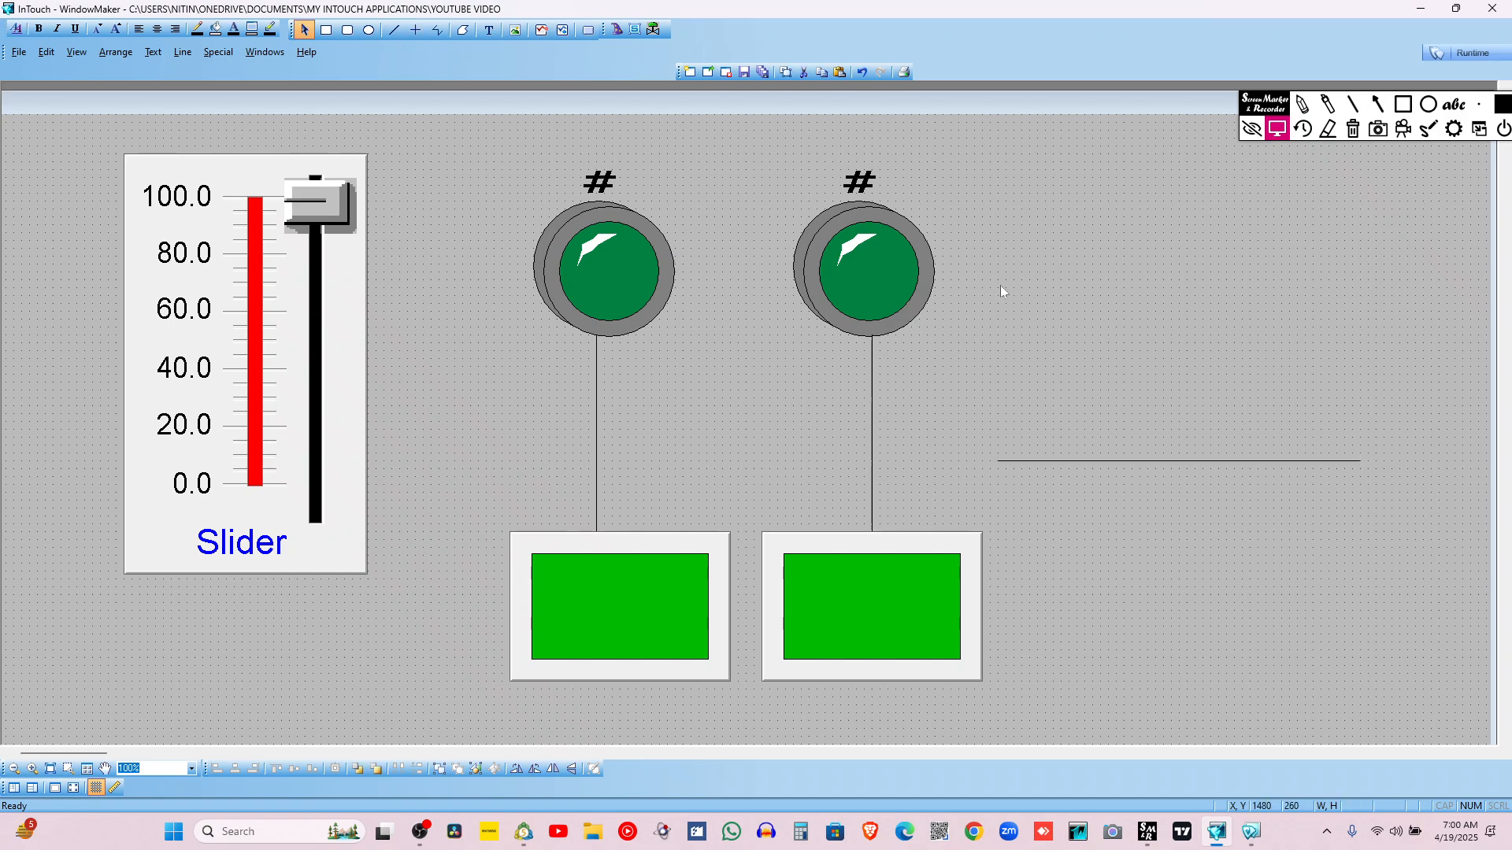
Draw a rectangle about 100 by 40 on the line's left end and nudge it right to align with the end
{"action": "left_click", "coordinate": [326, 29]}
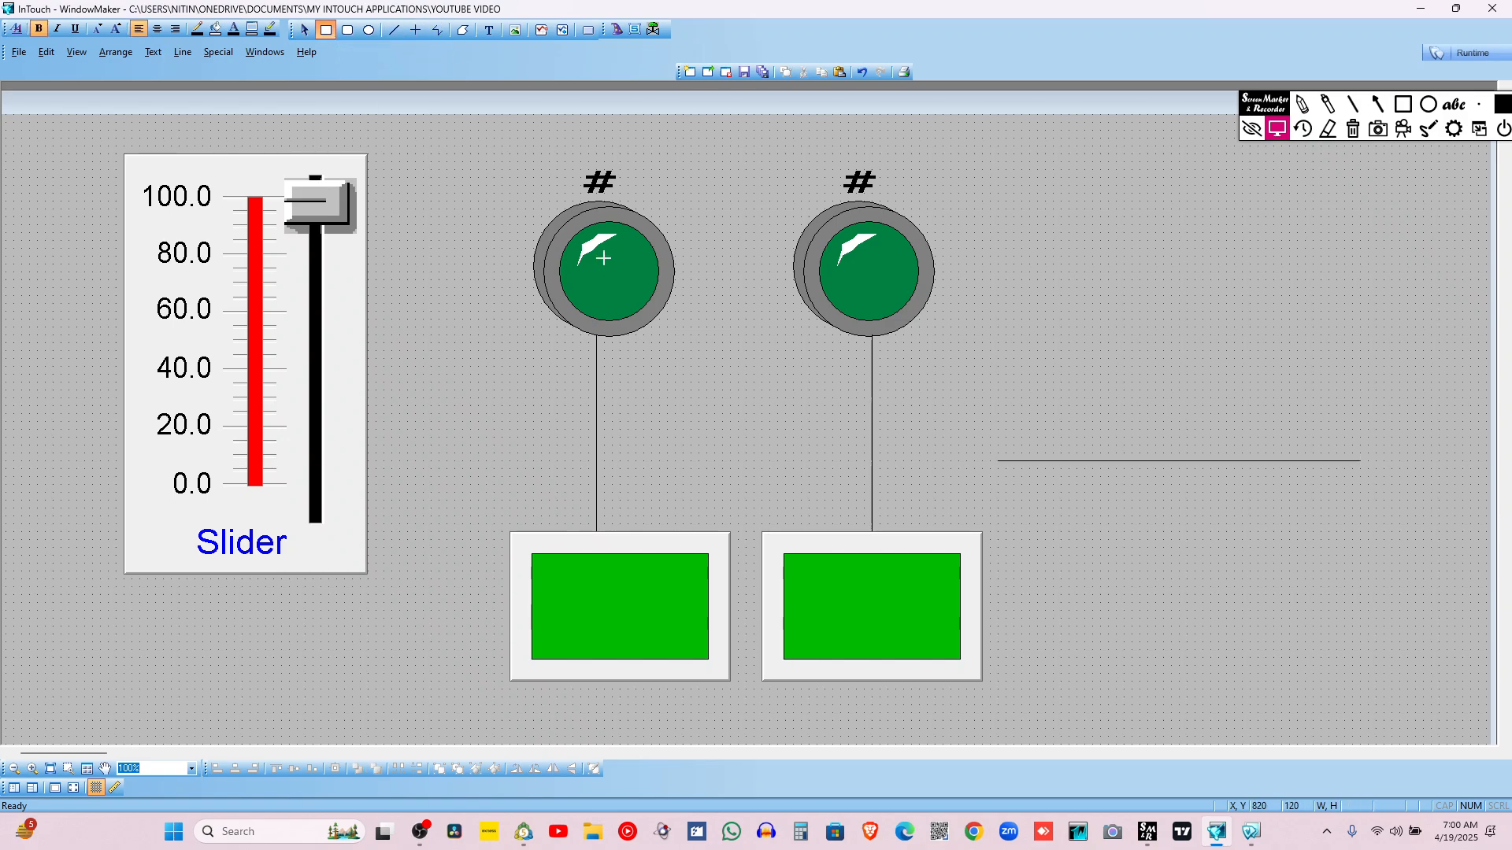
{"action": "left_click_drag", "start_coordinate": [990, 429], "coordinate": [1069, 461]}
{"action": "left_click", "coordinate": [1066, 377]}
{"action": "left_click", "coordinate": [1044, 441]}
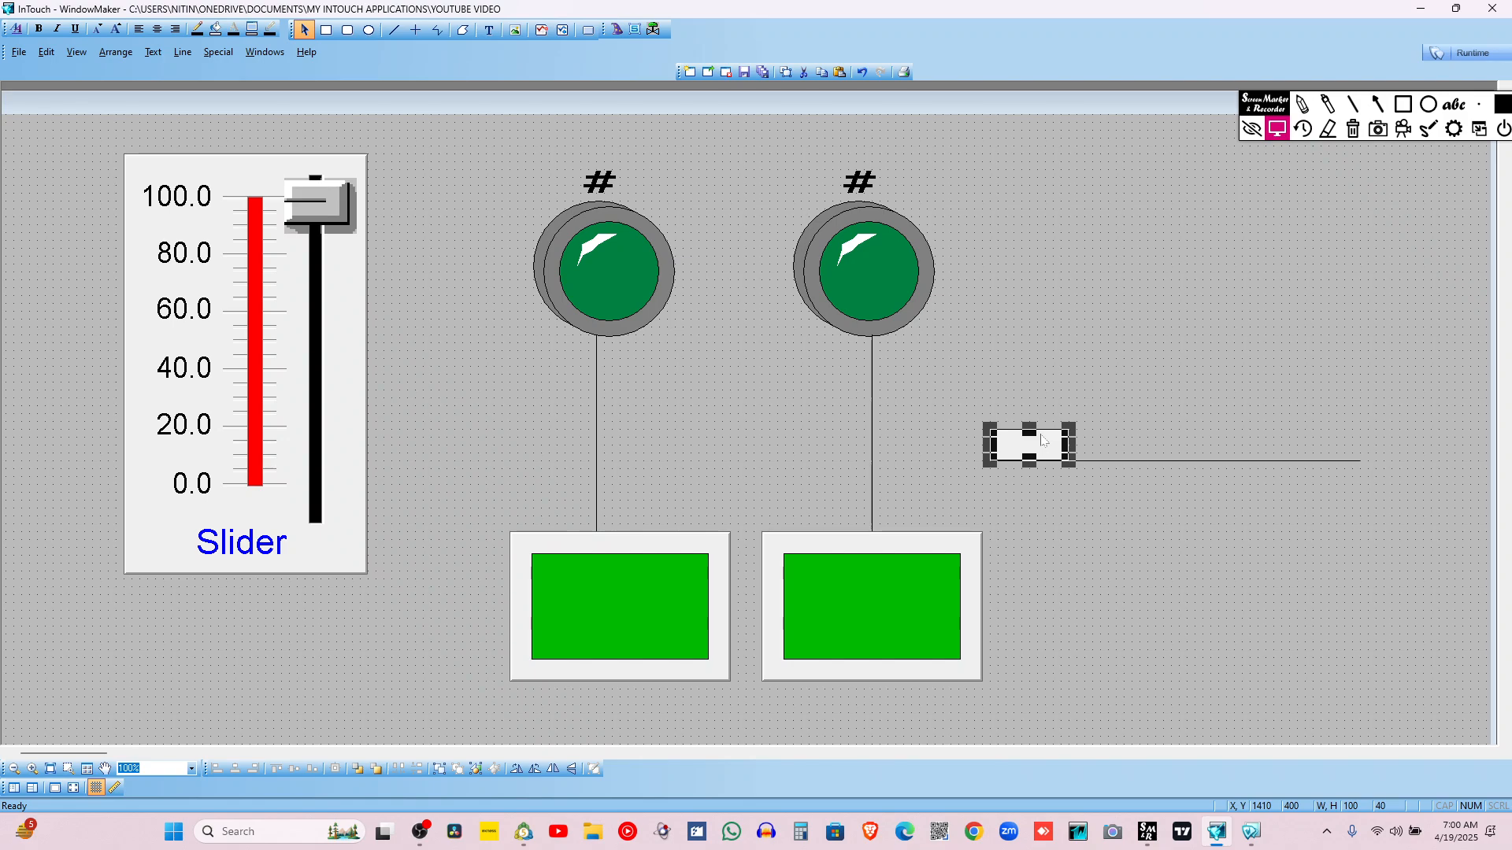
{"action": "key", "text": "Right"}
{"action": "left_click", "coordinate": [1108, 403]}
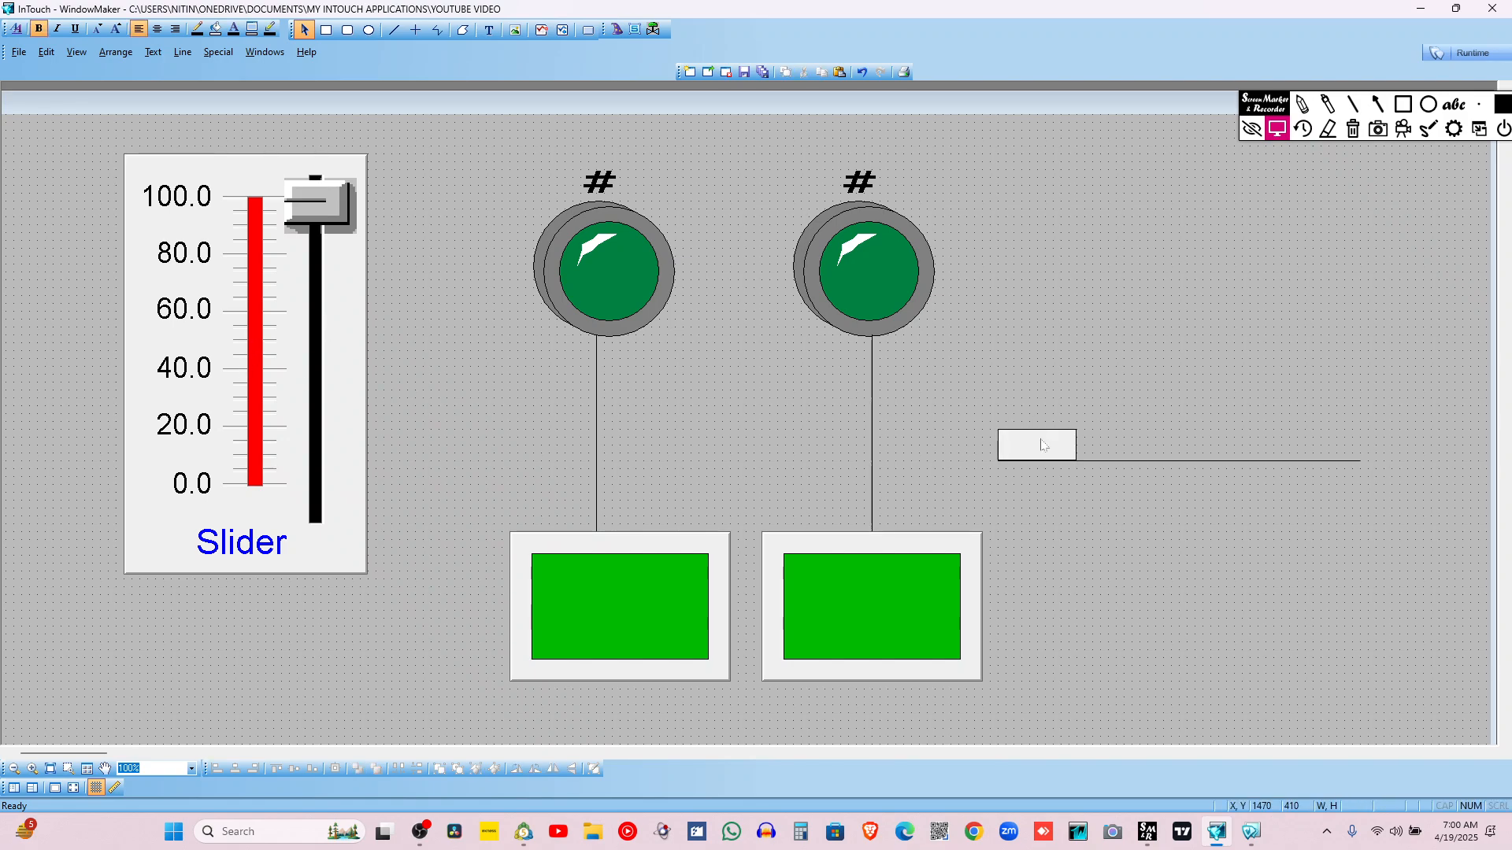
Open the animation link settings of the small rectangle on the line
{"action": "double_click", "coordinate": [1043, 445]}
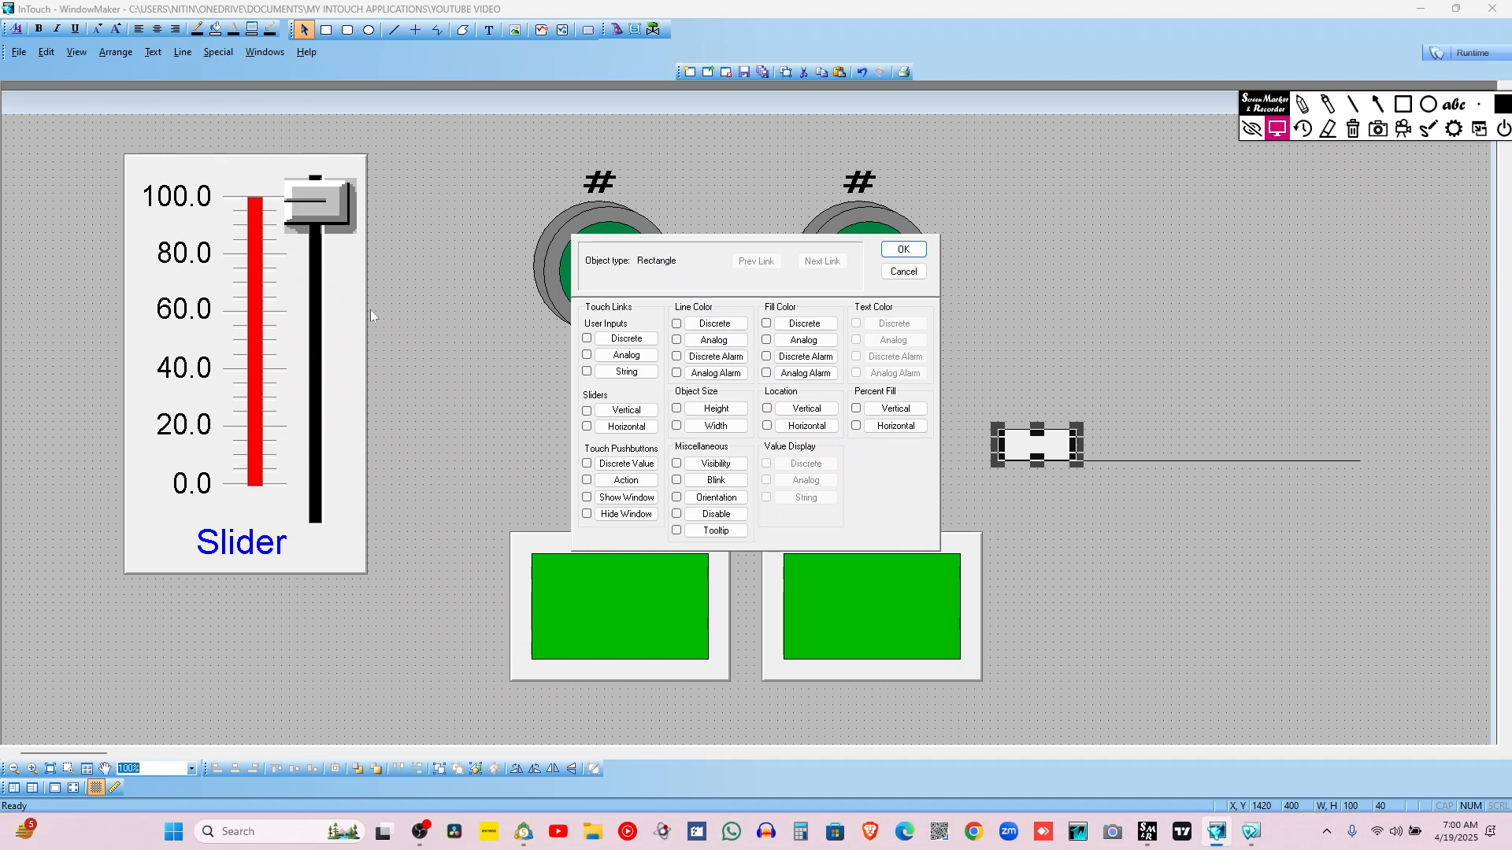
Outline the value display and location link options with the screen marker, and clear the marks
{"action": "left_click", "coordinate": [1403, 103]}
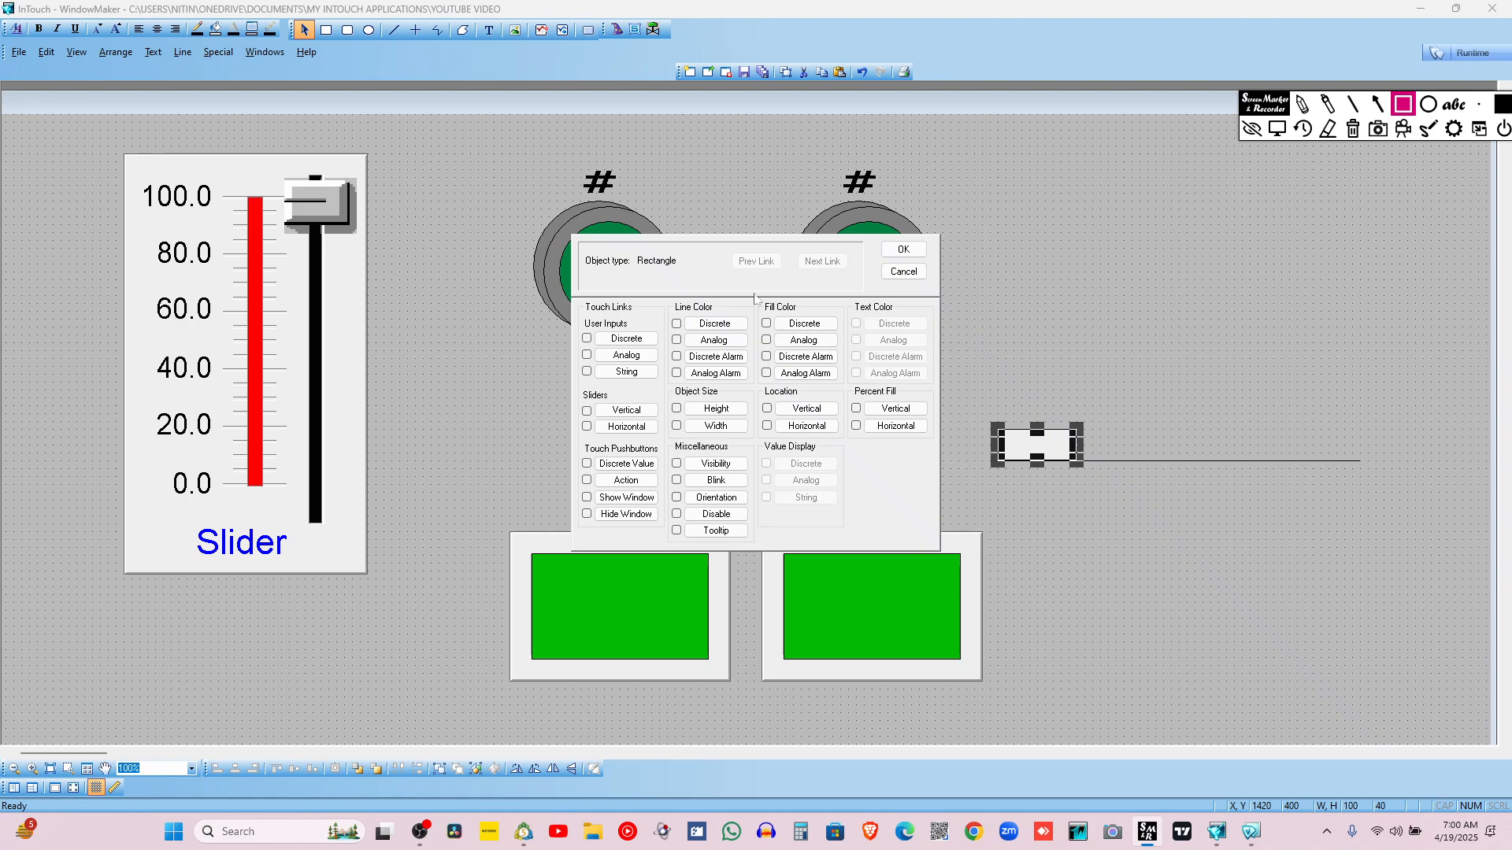
{"action": "mouse_move", "coordinate": [763, 455]}
{"action": "left_mouse_down"}
{"action": "mouse_move", "coordinate": [791, 510]}
{"action": "mouse_move", "coordinate": [835, 539]}
{"action": "mouse_move", "coordinate": [833, 525]}
{"action": "left_mouse_up"}
{"action": "left_click_drag", "start_coordinate": [753, 455], "coordinate": [845, 481]}
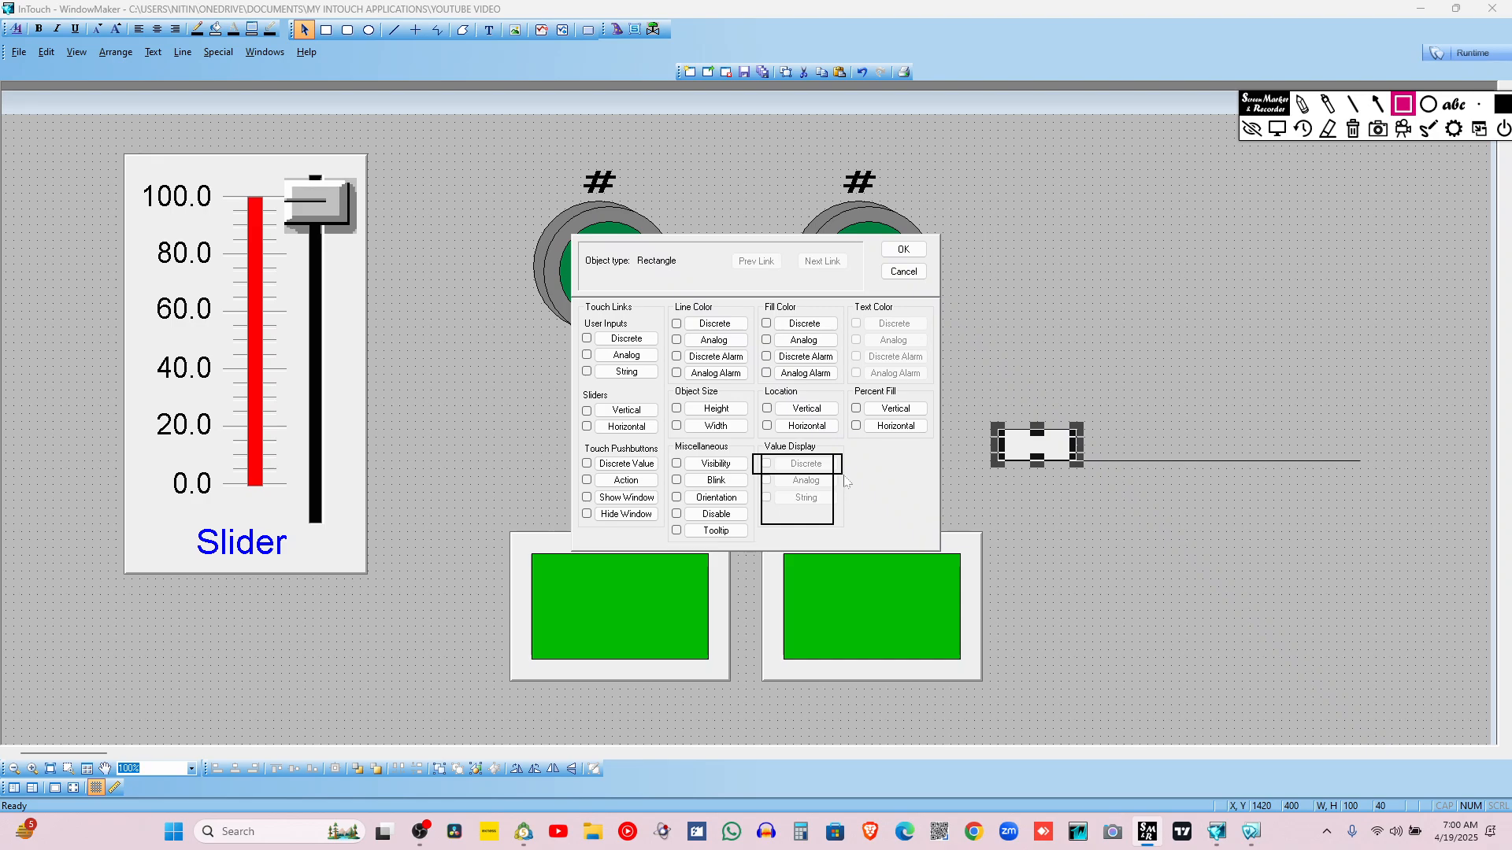
{"action": "mouse_move", "coordinate": [753, 383]}
{"action": "left_mouse_down"}
{"action": "mouse_move", "coordinate": [856, 458]}
{"action": "mouse_move", "coordinate": [845, 445]}
{"action": "left_mouse_up"}
{"action": "left_click_drag", "start_coordinate": [752, 416], "coordinate": [851, 446]}
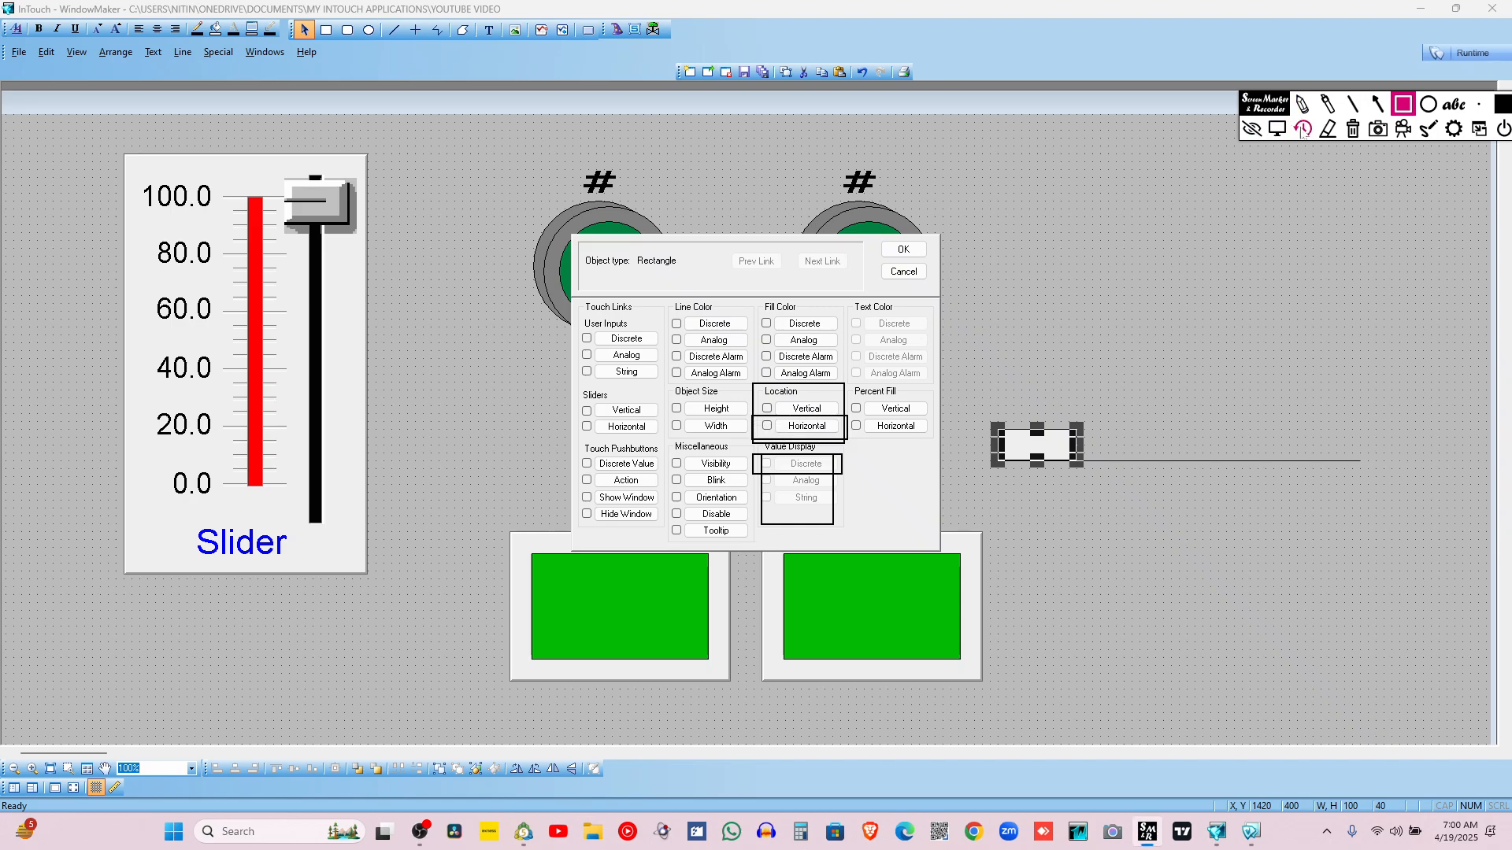
{"action": "left_click", "coordinate": [1353, 129]}
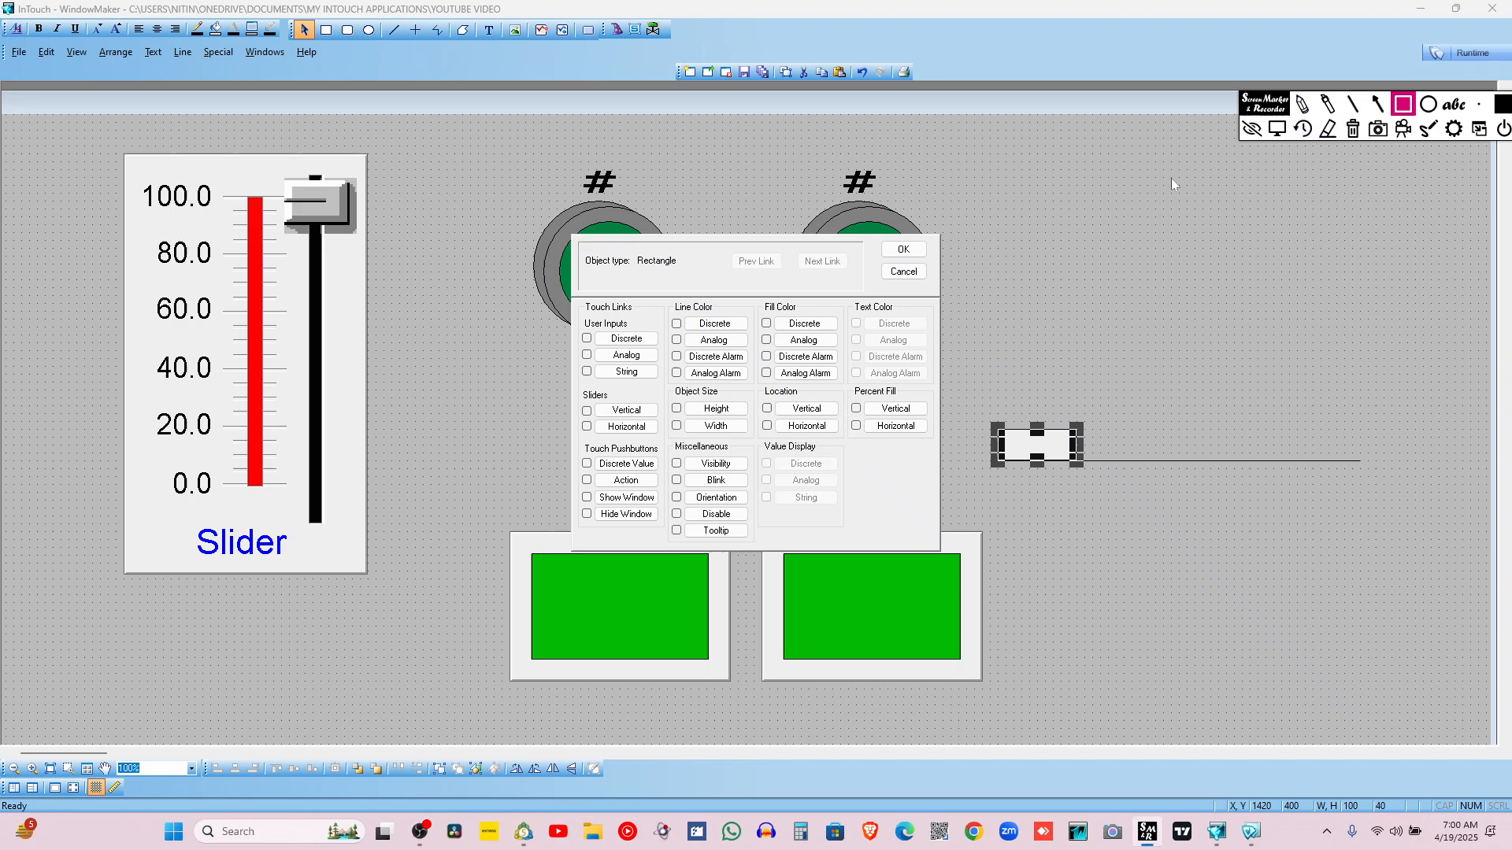
{"action": "left_click", "coordinate": [1278, 129]}
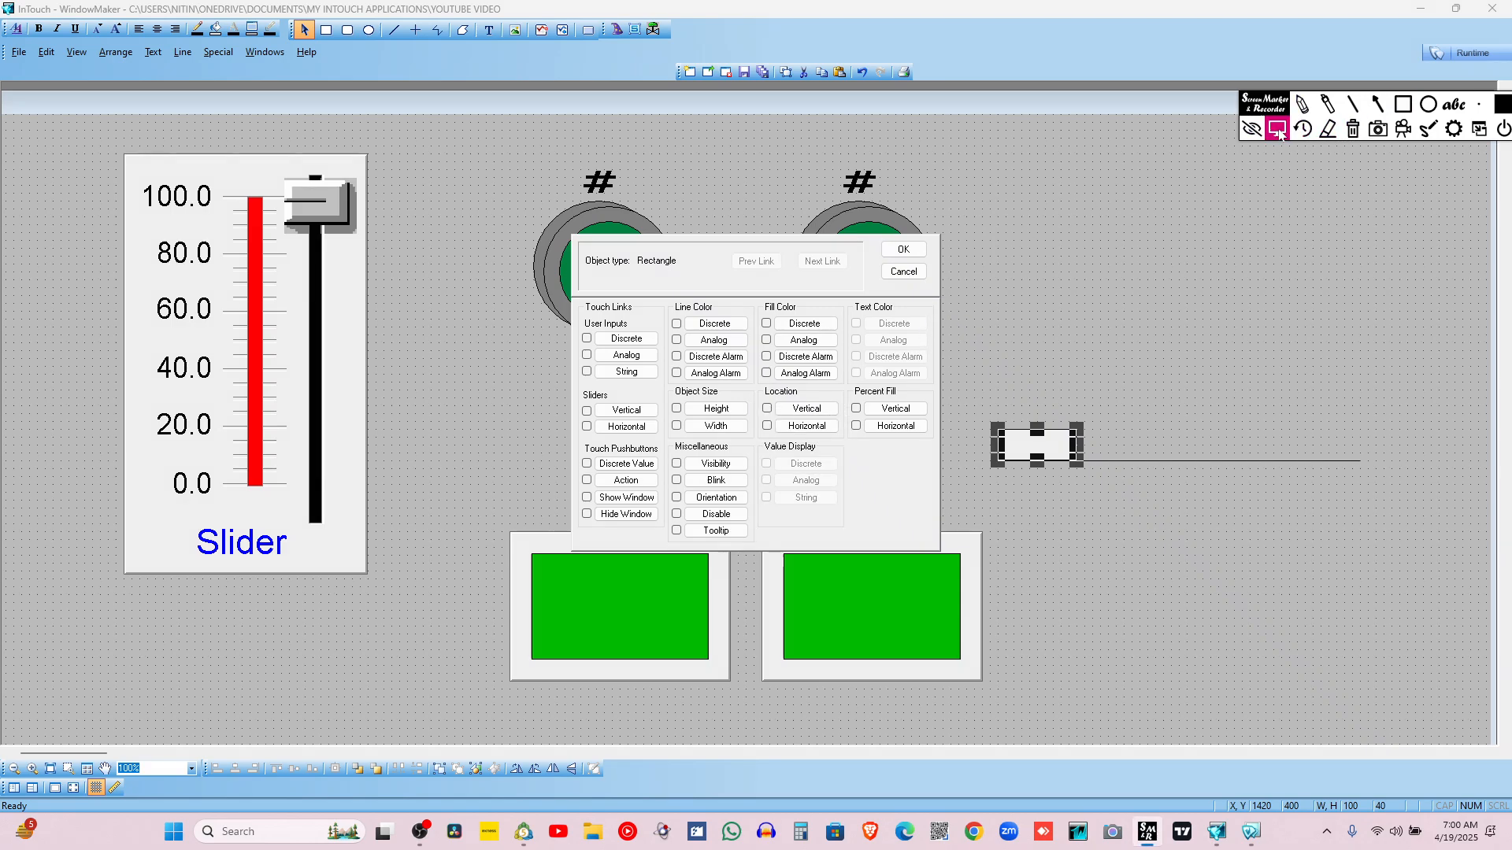
Link the small rectangle's horizontal location to X3, and outline the link's value and movement properties with the screen marker
{"action": "left_click", "coordinate": [796, 426]}
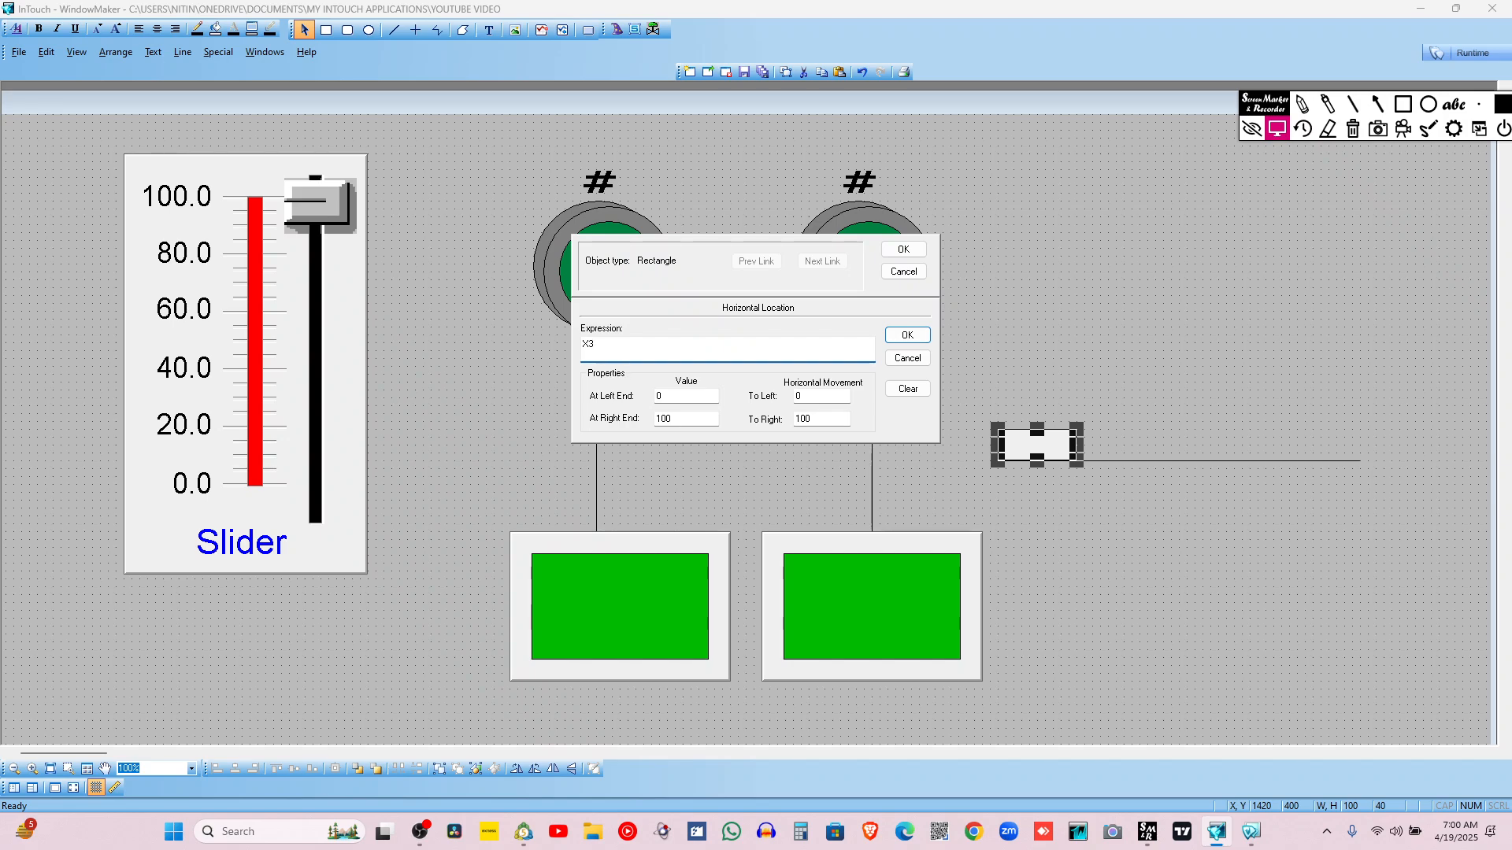
{"action": "left_click", "coordinate": [1404, 103]}
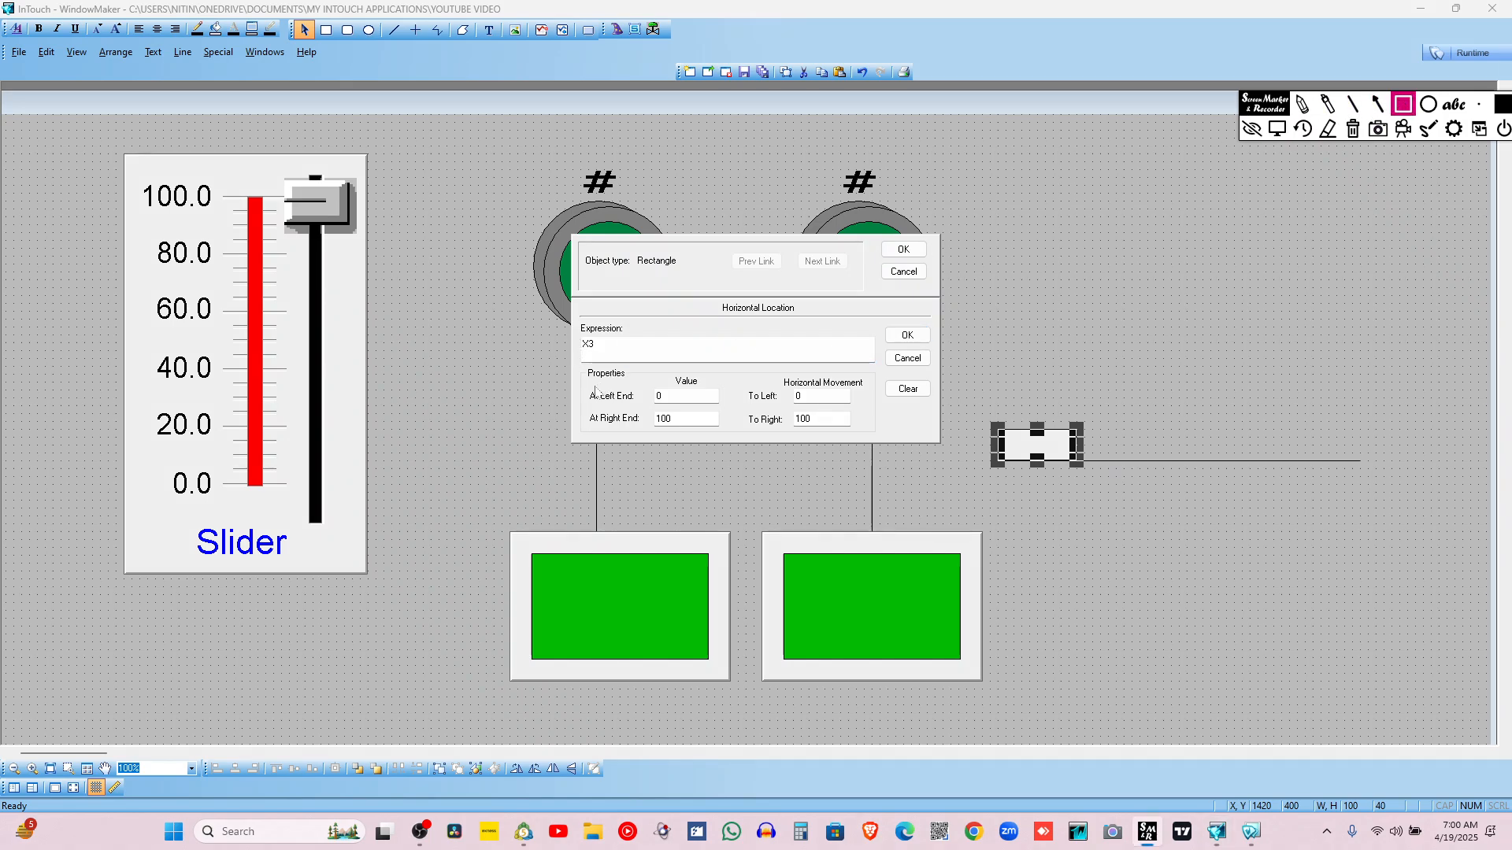
{"action": "mouse_move", "coordinate": [586, 365]}
{"action": "left_mouse_down"}
{"action": "mouse_move", "coordinate": [637, 443]}
{"action": "mouse_move", "coordinate": [883, 445]}
{"action": "left_mouse_up"}
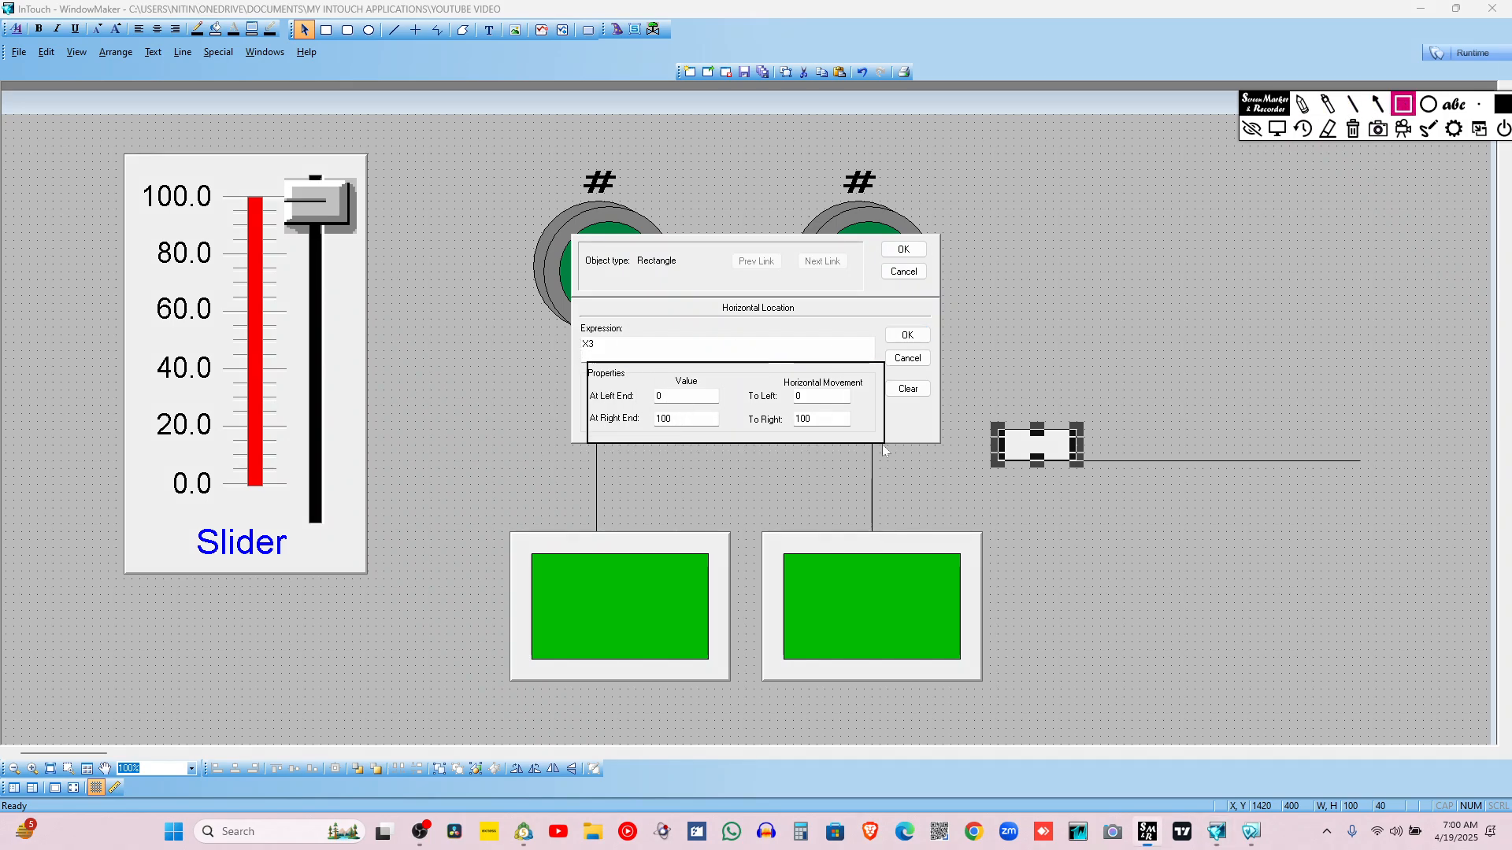
Mark up the properties area with arrows and a dividing line between Value and Horizontal Movement, and clear all marks
{"action": "left_click", "coordinate": [1377, 104]}
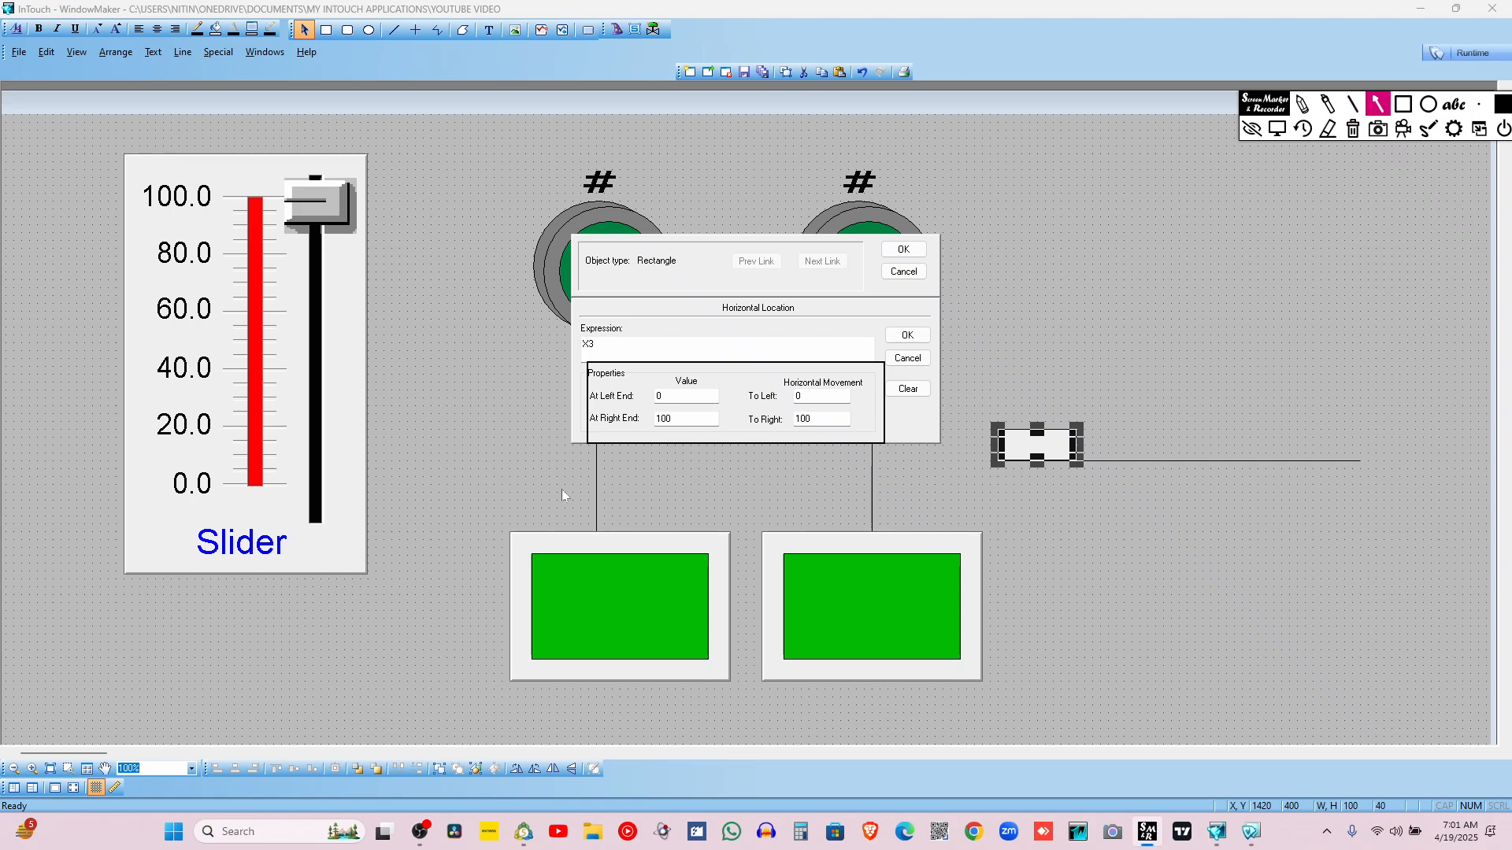
{"action": "mouse_move", "coordinate": [409, 607]}
{"action": "left_mouse_down"}
{"action": "mouse_move", "coordinate": [607, 400]}
{"action": "mouse_move", "coordinate": [587, 425]}
{"action": "mouse_move", "coordinate": [627, 428]}
{"action": "mouse_move", "coordinate": [592, 429]}
{"action": "mouse_move", "coordinate": [608, 402]}
{"action": "mouse_move", "coordinate": [666, 400]}
{"action": "mouse_move", "coordinate": [618, 426]}
{"action": "mouse_move", "coordinate": [685, 421]}
{"action": "mouse_move", "coordinate": [622, 398]}
{"action": "mouse_move", "coordinate": [726, 395]}
{"action": "mouse_move", "coordinate": [693, 410]}
{"action": "mouse_move", "coordinate": [704, 466]}
{"action": "left_mouse_up"}
{"action": "left_click", "coordinate": [1352, 103]}
{"action": "left_click_drag", "start_coordinate": [731, 365], "coordinate": [732, 445]}
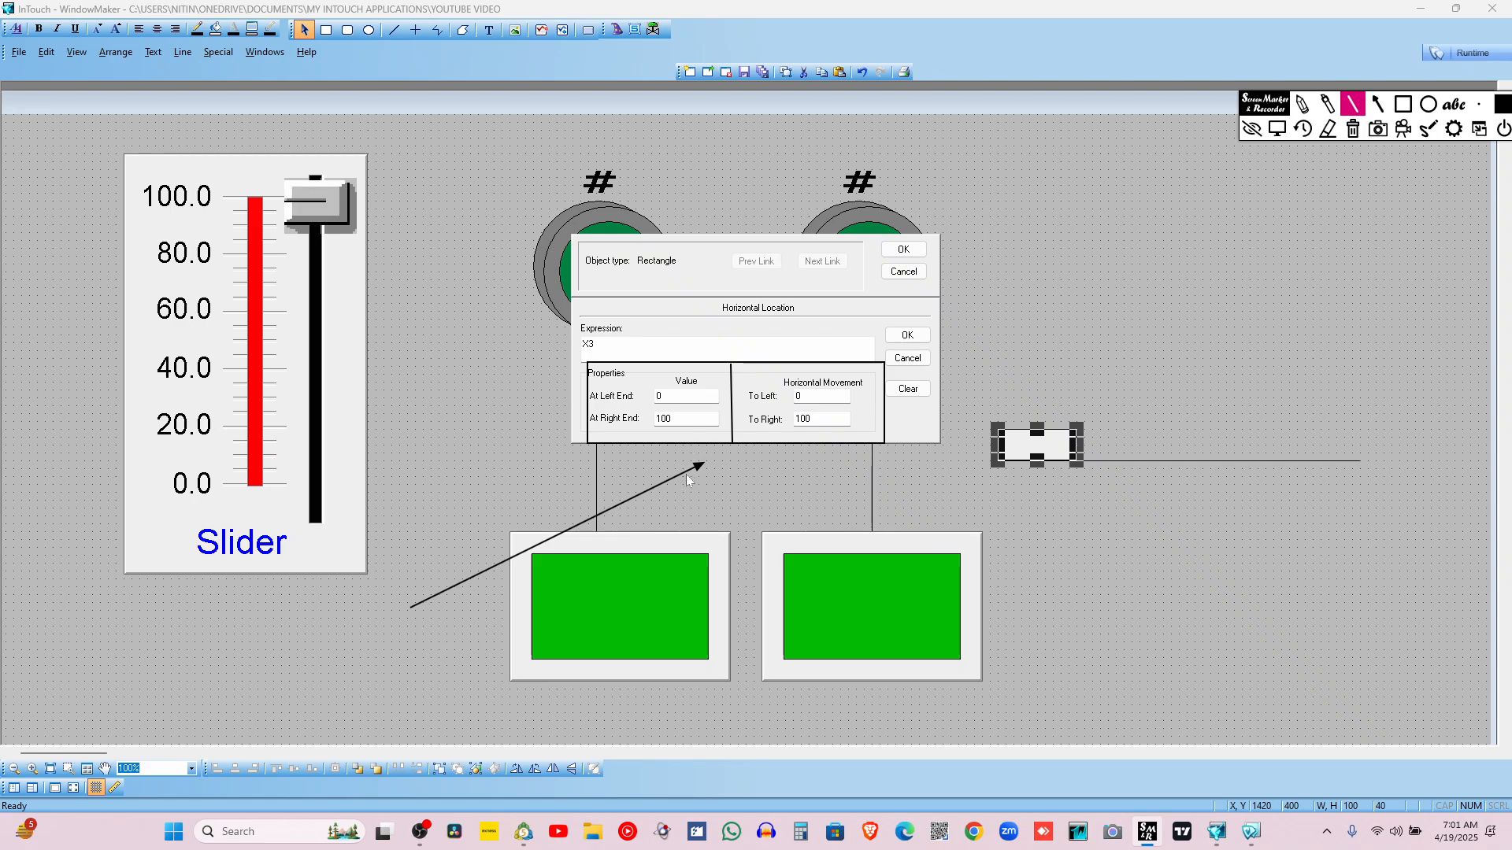
{"action": "left_click", "coordinate": [1327, 129]}
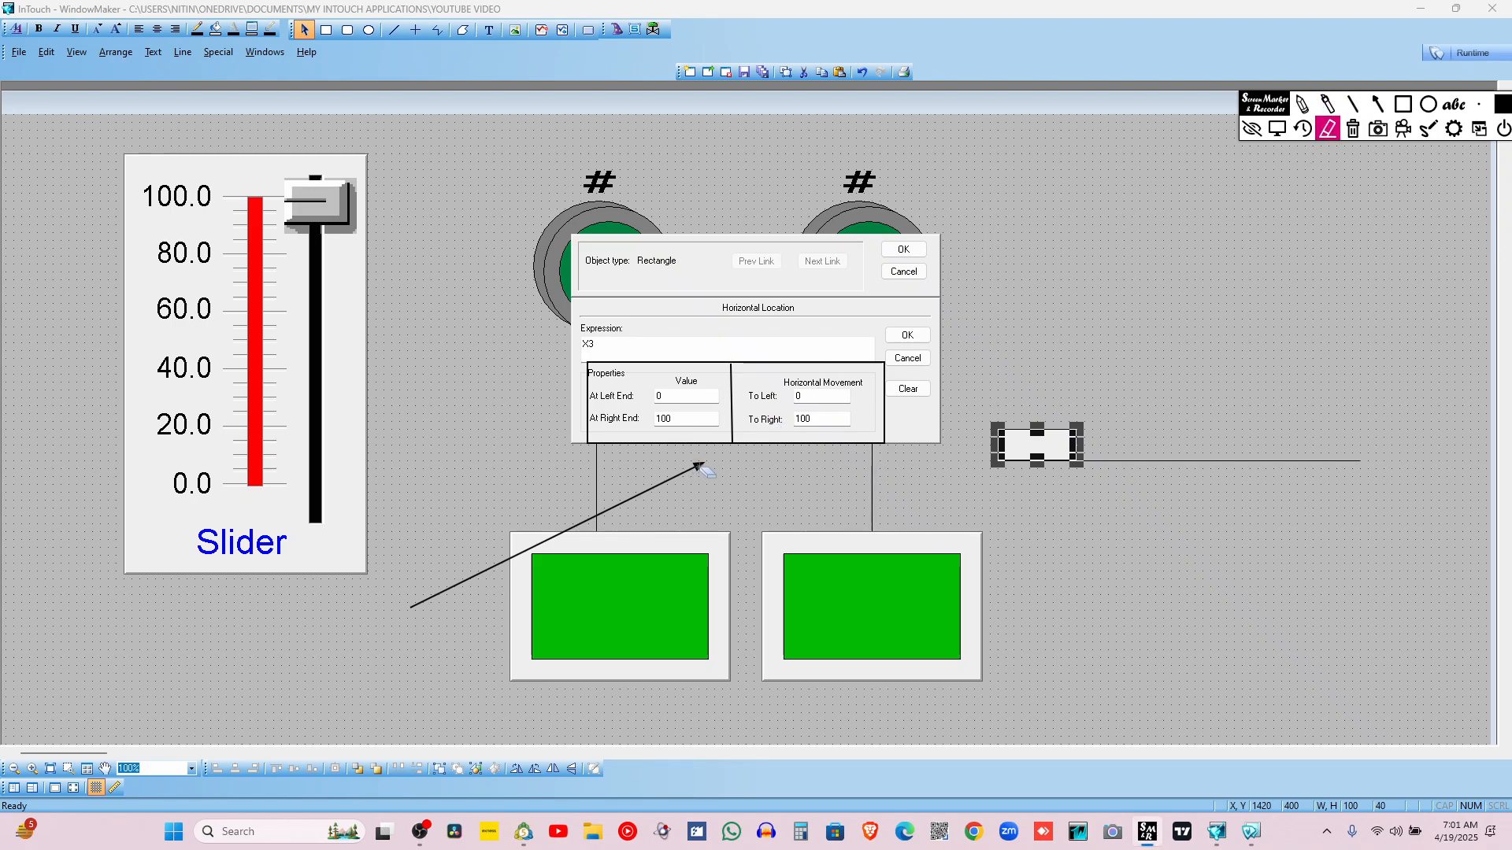
{"action": "left_click", "coordinate": [700, 468]}
{"action": "left_click", "coordinate": [1371, 105]}
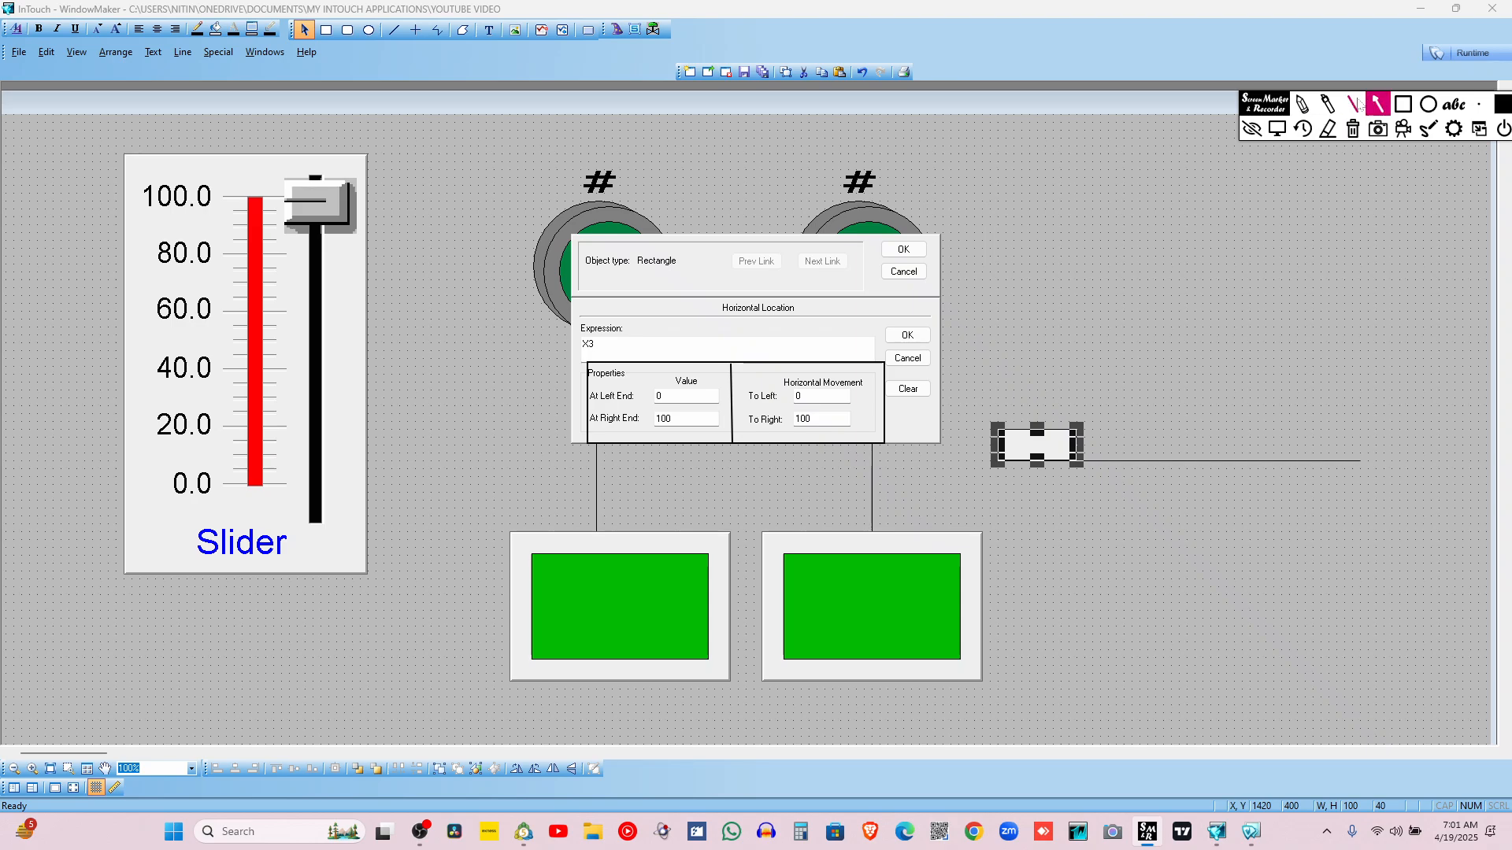
{"action": "mouse_move", "coordinate": [393, 553]}
{"action": "left_mouse_down"}
{"action": "mouse_move", "coordinate": [684, 403]}
{"action": "mouse_move", "coordinate": [666, 399]}
{"action": "mouse_move", "coordinate": [679, 431]}
{"action": "mouse_move", "coordinate": [692, 379]}
{"action": "mouse_move", "coordinate": [210, 209]}
{"action": "mouse_move", "coordinate": [253, 214]}
{"action": "mouse_move", "coordinate": [544, 430]}
{"action": "mouse_move", "coordinate": [664, 381]}
{"action": "mouse_move", "coordinate": [615, 430]}
{"action": "mouse_move", "coordinate": [592, 423]}
{"action": "mouse_move", "coordinate": [607, 417]}
{"action": "mouse_move", "coordinate": [297, 456]}
{"action": "mouse_move", "coordinate": [304, 512]}
{"action": "mouse_move", "coordinate": [324, 258]}
{"action": "mouse_move", "coordinate": [347, 523]}
{"action": "mouse_move", "coordinate": [689, 416]}
{"action": "mouse_move", "coordinate": [670, 440]}
{"action": "mouse_move", "coordinate": [674, 405]}
{"action": "mouse_move", "coordinate": [846, 384]}
{"action": "mouse_move", "coordinate": [783, 416]}
{"action": "mouse_move", "coordinate": [744, 408]}
{"action": "mouse_move", "coordinate": [780, 390]}
{"action": "mouse_move", "coordinate": [819, 422]}
{"action": "mouse_move", "coordinate": [742, 412]}
{"action": "mouse_move", "coordinate": [623, 471]}
{"action": "left_mouse_up"}
{"action": "left_click", "coordinate": [1353, 128]}
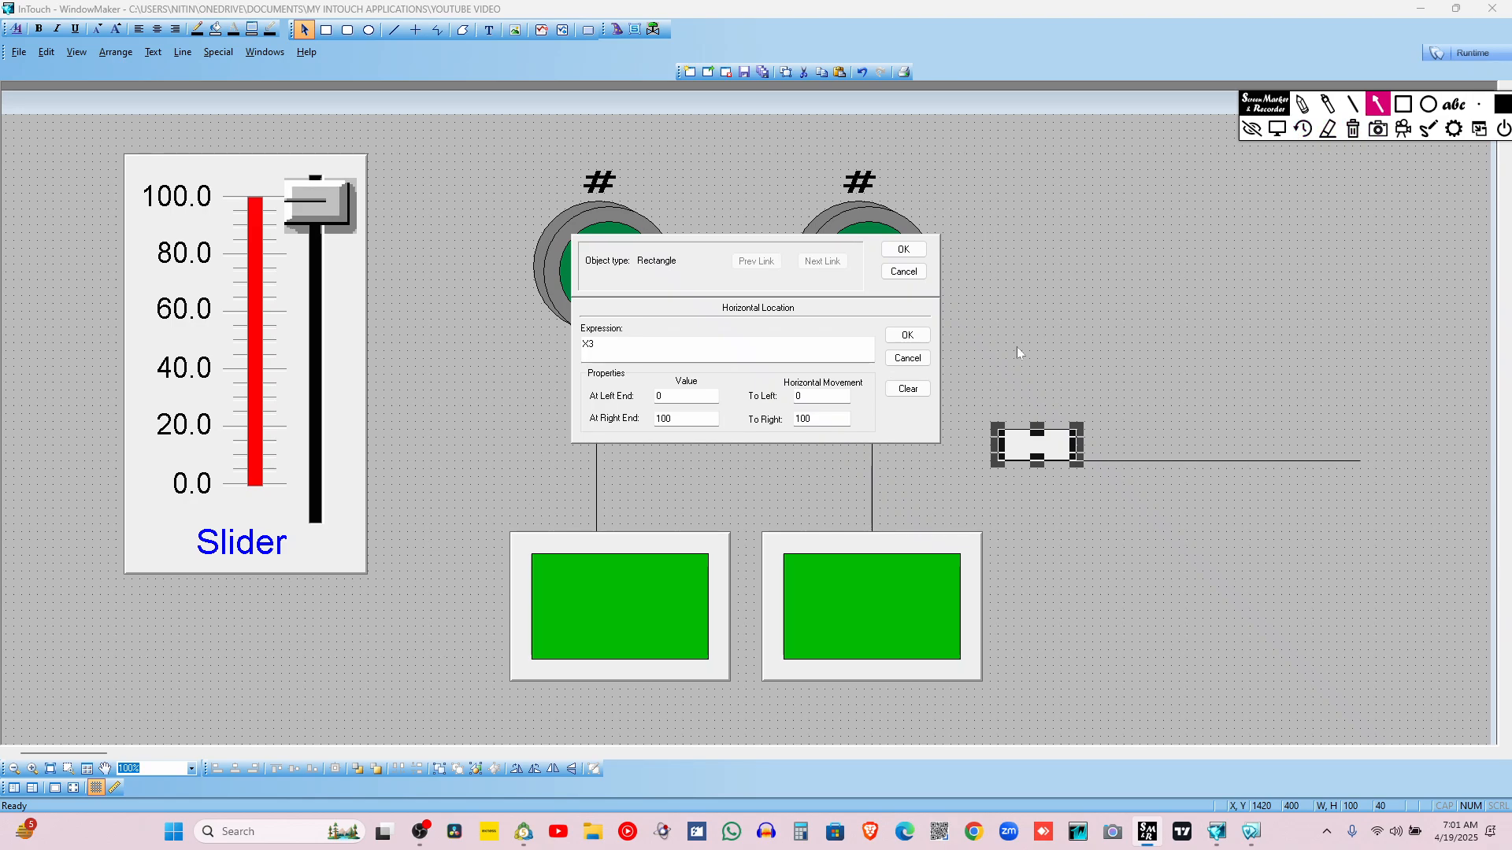
Confirm the X3 horizontal location link and close the rectangle's animation link settings
{"action": "left_click", "coordinate": [1276, 128]}
{"action": "left_click", "coordinate": [907, 335]}
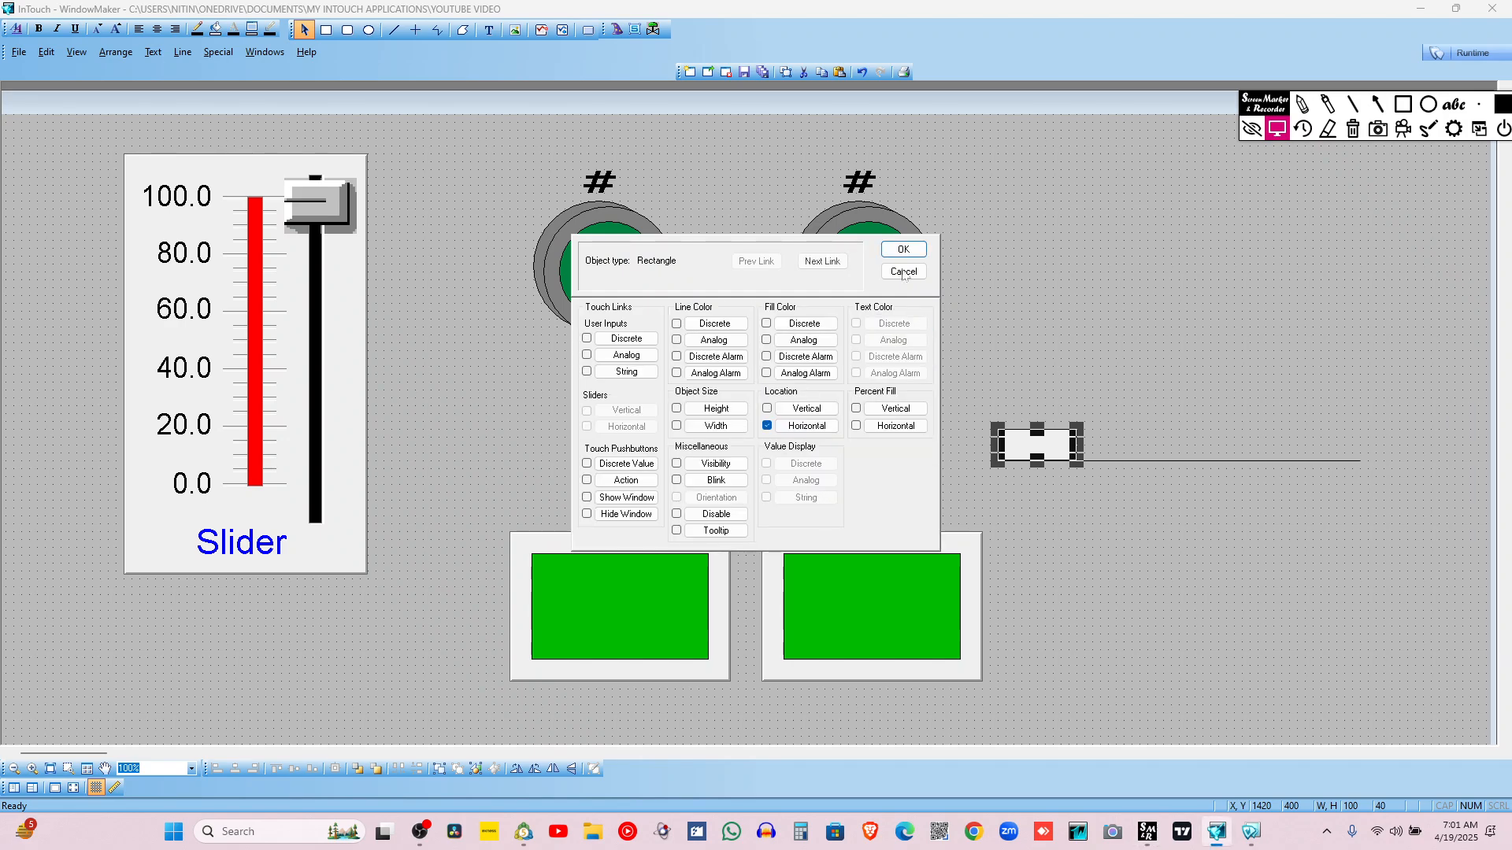
{"action": "left_click", "coordinate": [903, 272]}
Test in runtime how the slider moves the rectangle along the line, and return to development
{"action": "left_click", "coordinate": [1464, 53]}
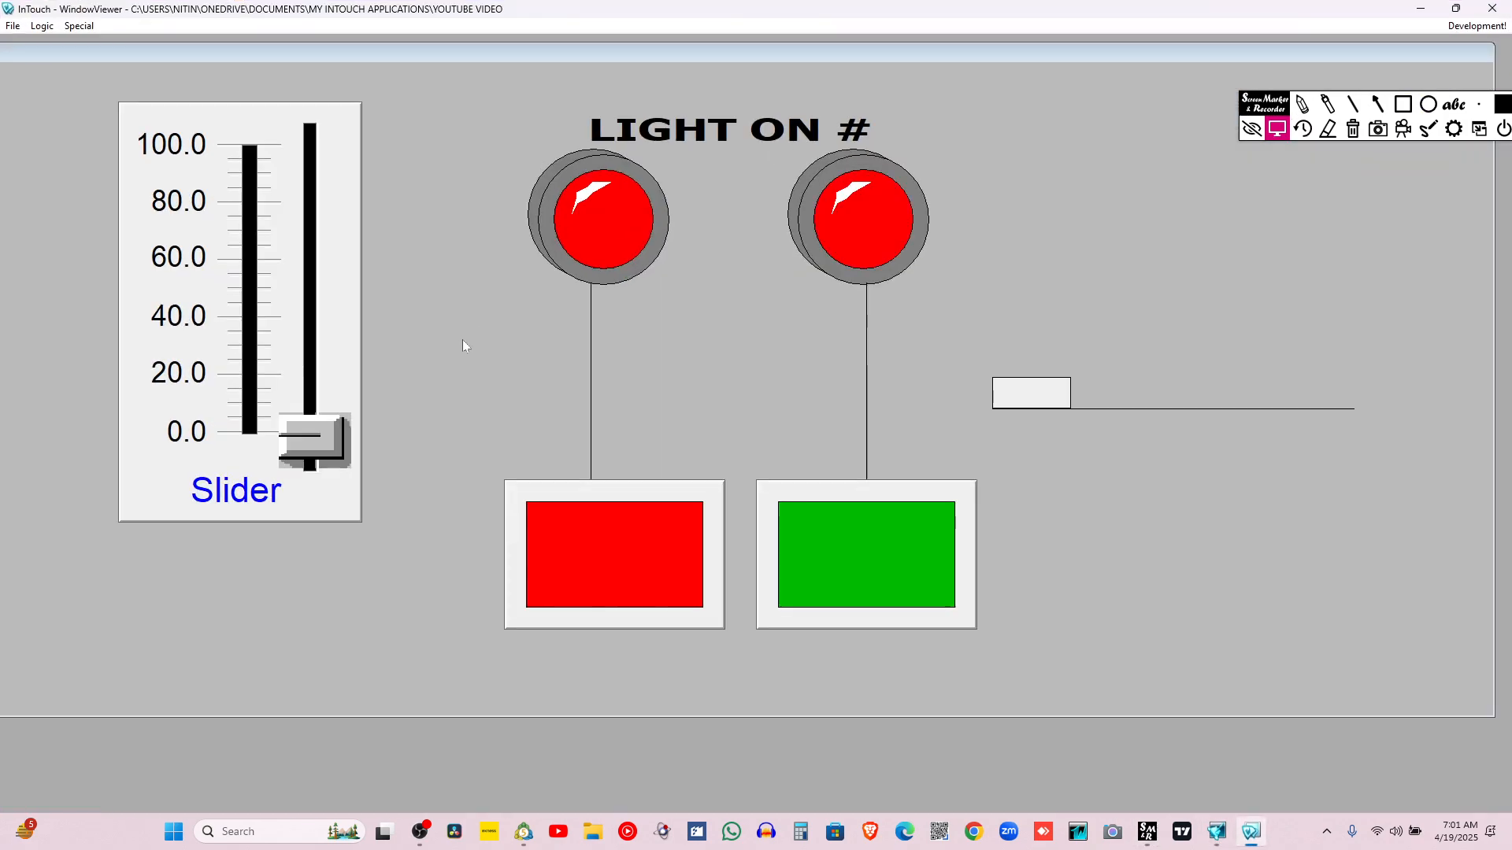
{"action": "mouse_move", "coordinate": [336, 425]}
{"action": "left_mouse_down"}
{"action": "mouse_move", "coordinate": [338, 122]}
{"action": "mouse_move", "coordinate": [338, 437]}
{"action": "left_mouse_up"}
{"action": "left_click", "coordinate": [1477, 27]}
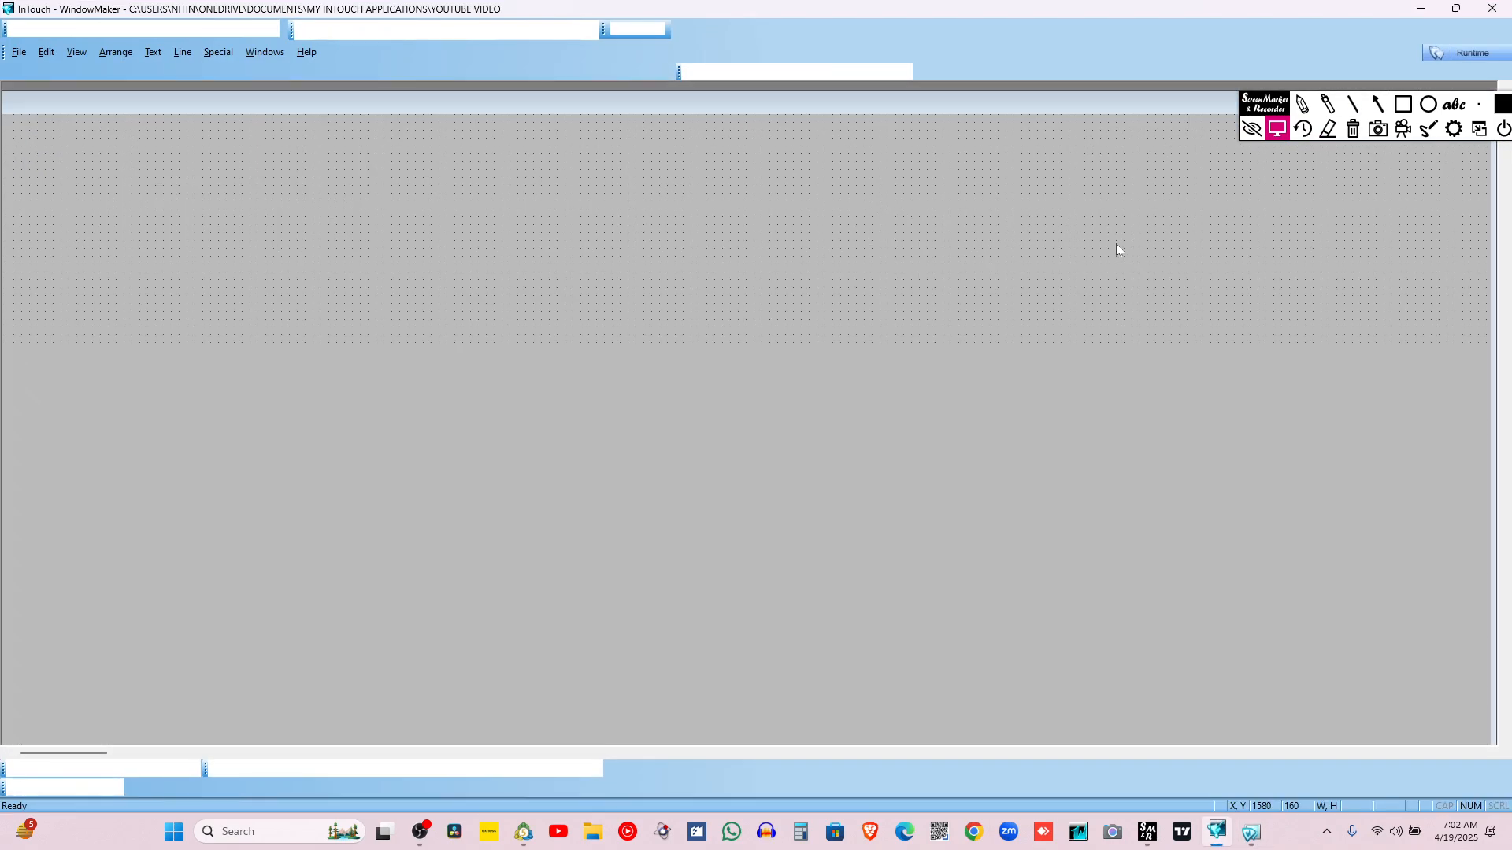
Set the horizontal movement to the right of the rectangle's location link to 200
{"action": "left_click", "coordinate": [1053, 440]}
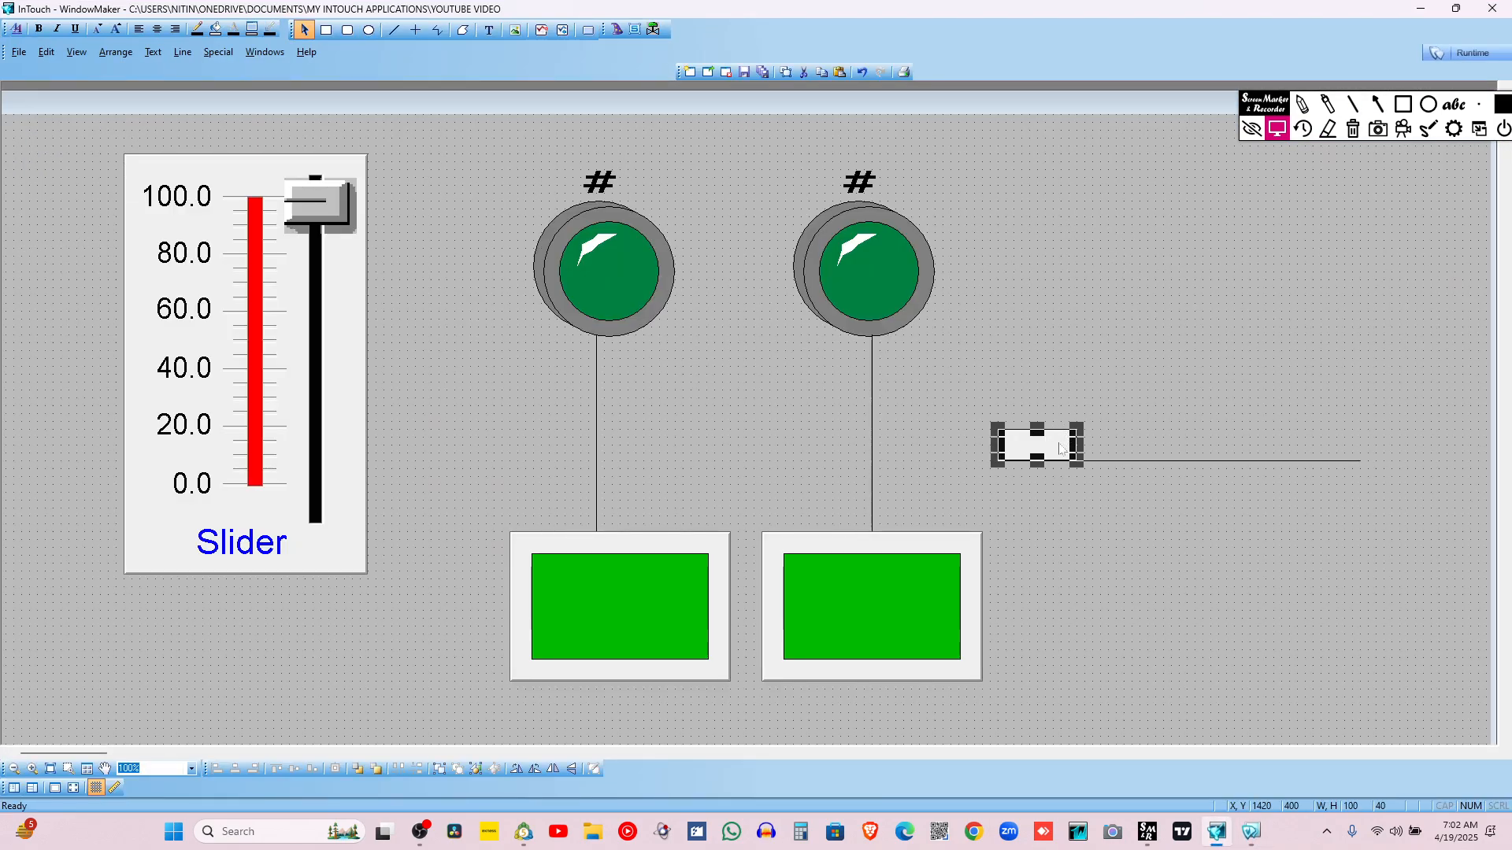
{"action": "double_click", "coordinate": [1059, 448]}
{"action": "left_click", "coordinate": [819, 430]}
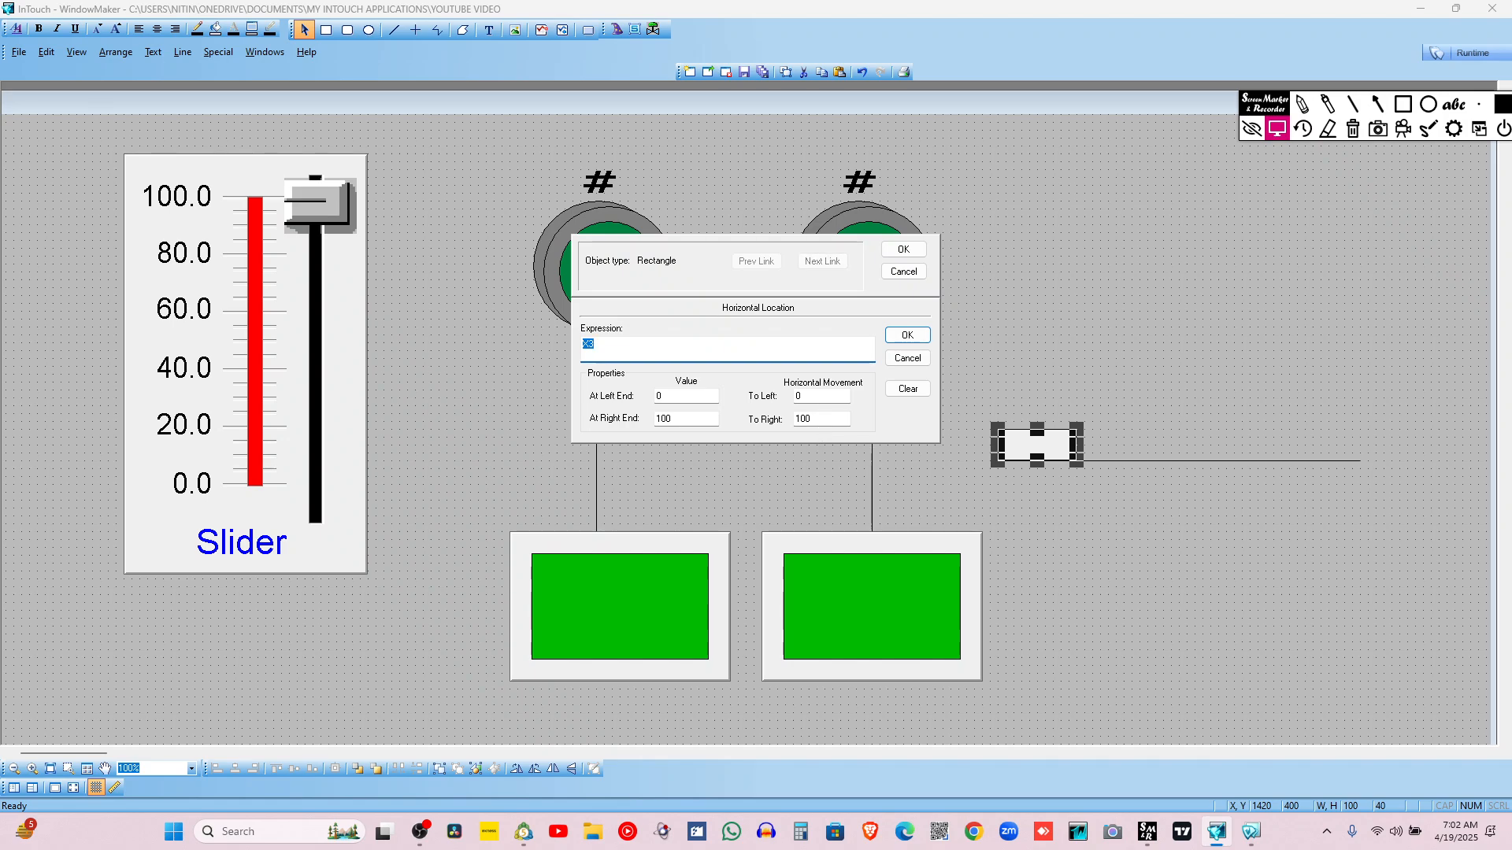
{"action": "double_click", "coordinate": [813, 419]}
{"action": "type", "text": "200"}
{"action": "key", "text": "Return"}
{"action": "key", "text": "Return"}
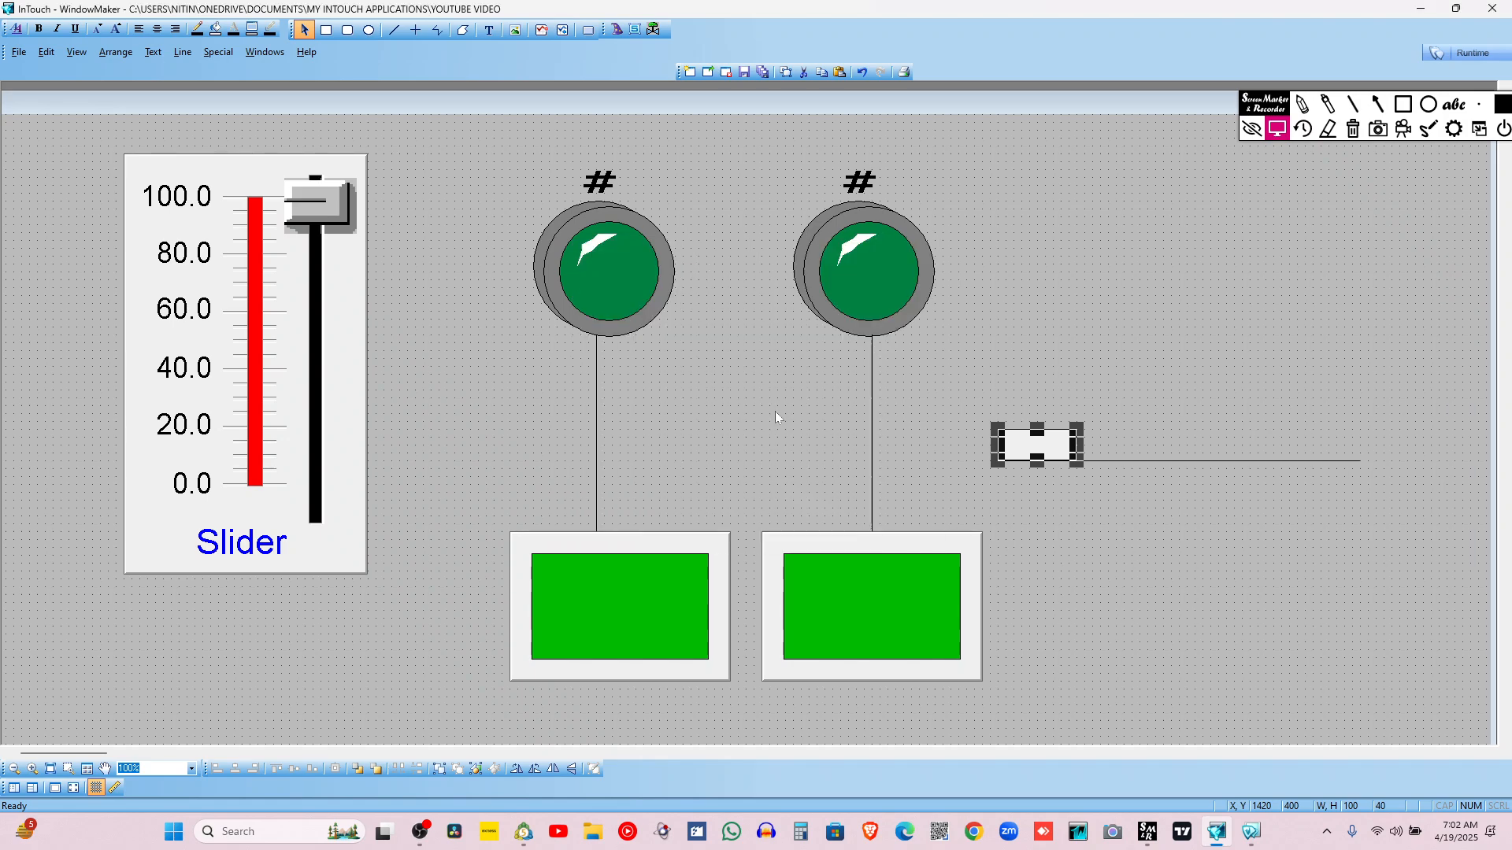
Run the window again, move the slider to check the rectangle's travel, and return to development
{"action": "left_click", "coordinate": [1473, 48]}
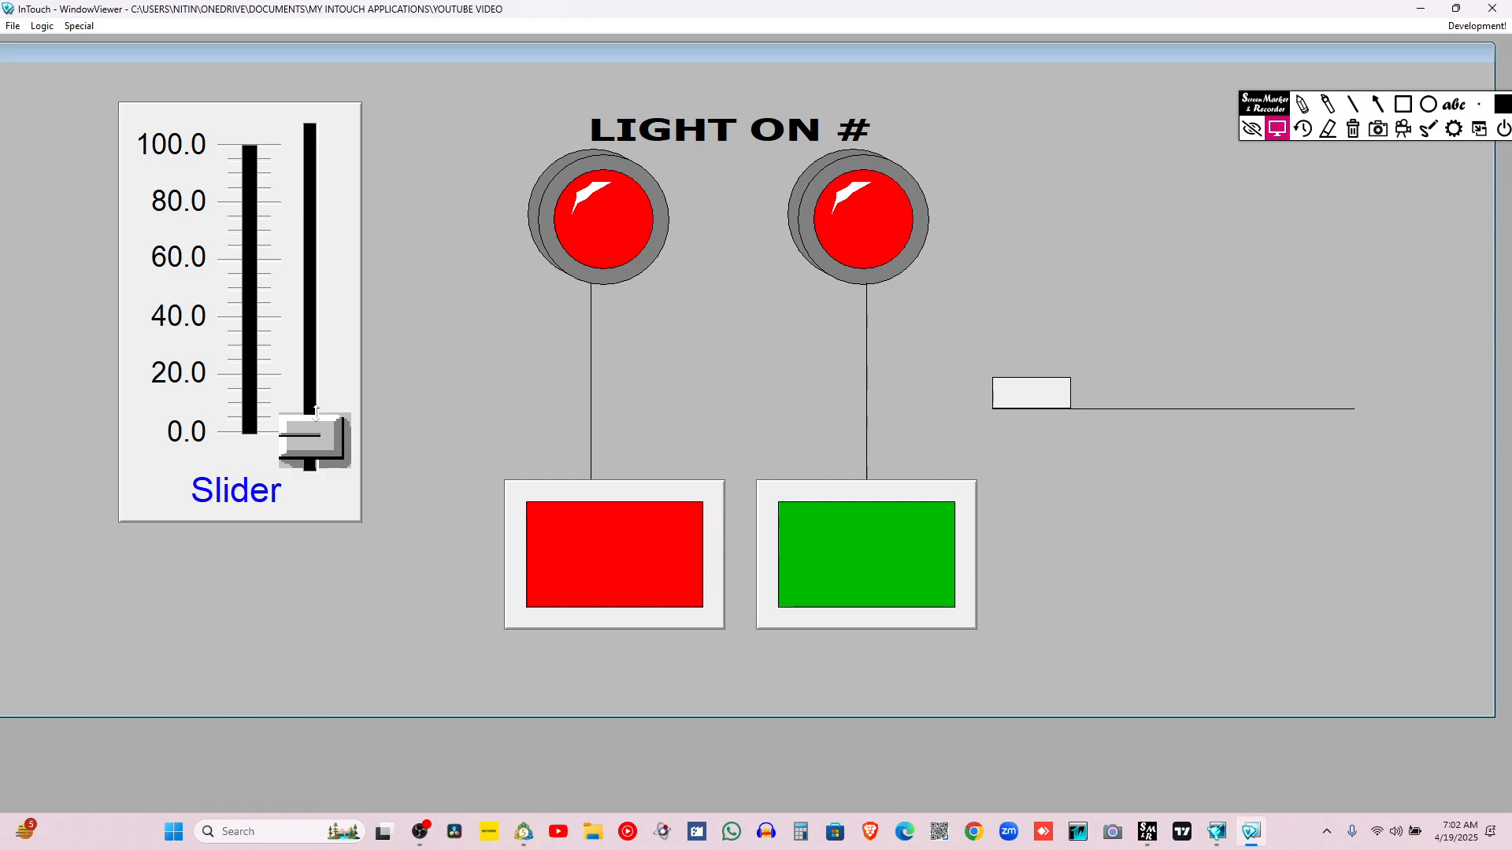
{"action": "left_click_drag", "start_coordinate": [315, 410], "coordinate": [311, 446]}
{"action": "left_click", "coordinate": [1473, 26]}
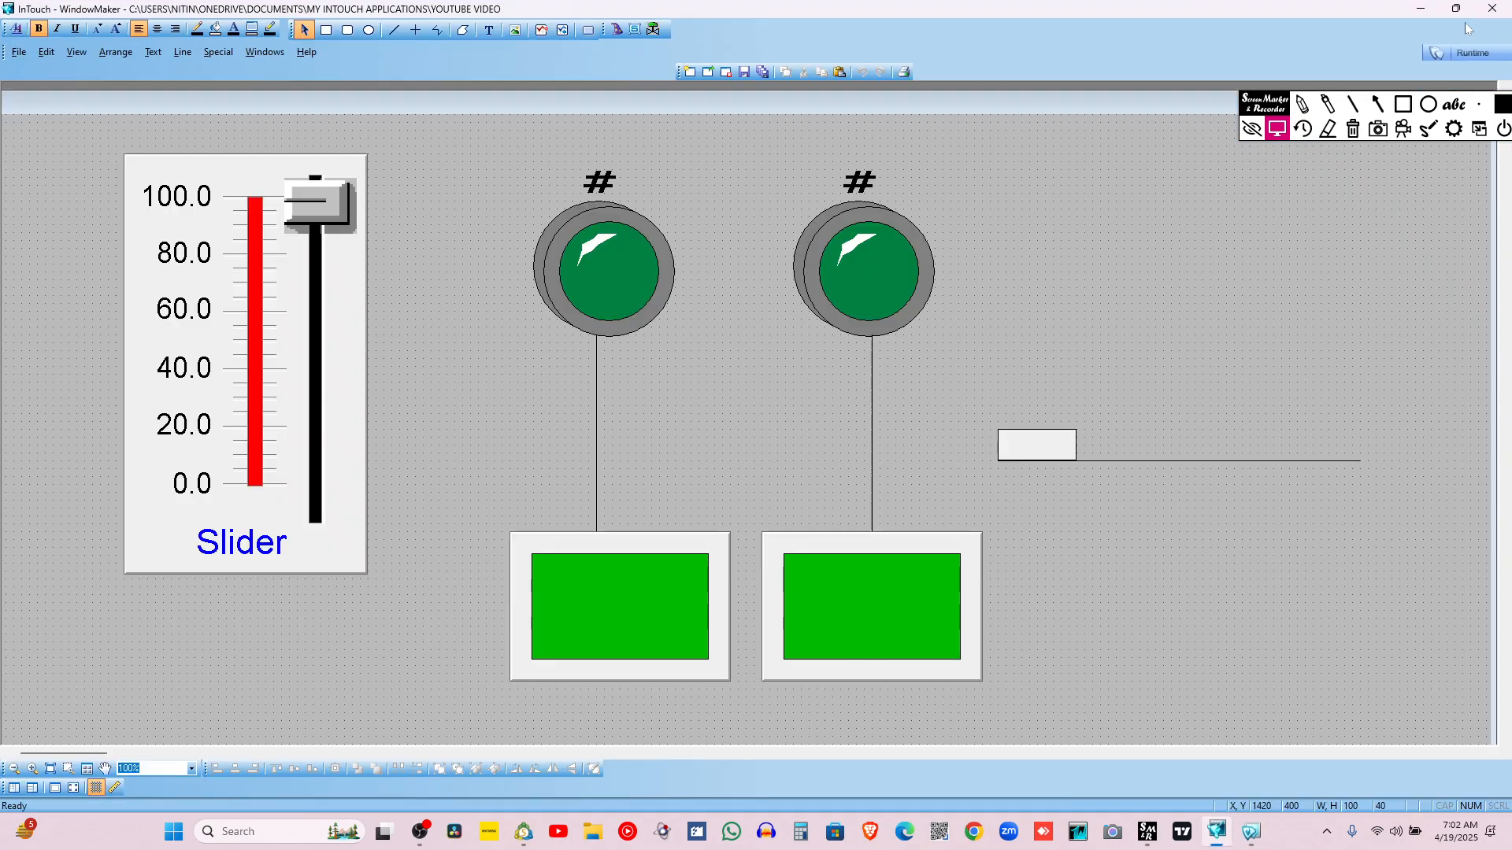
Reverse the rectangle's horizontal movement by setting To Left to 200 and To Right to 0
{"action": "double_click", "coordinate": [1013, 459]}
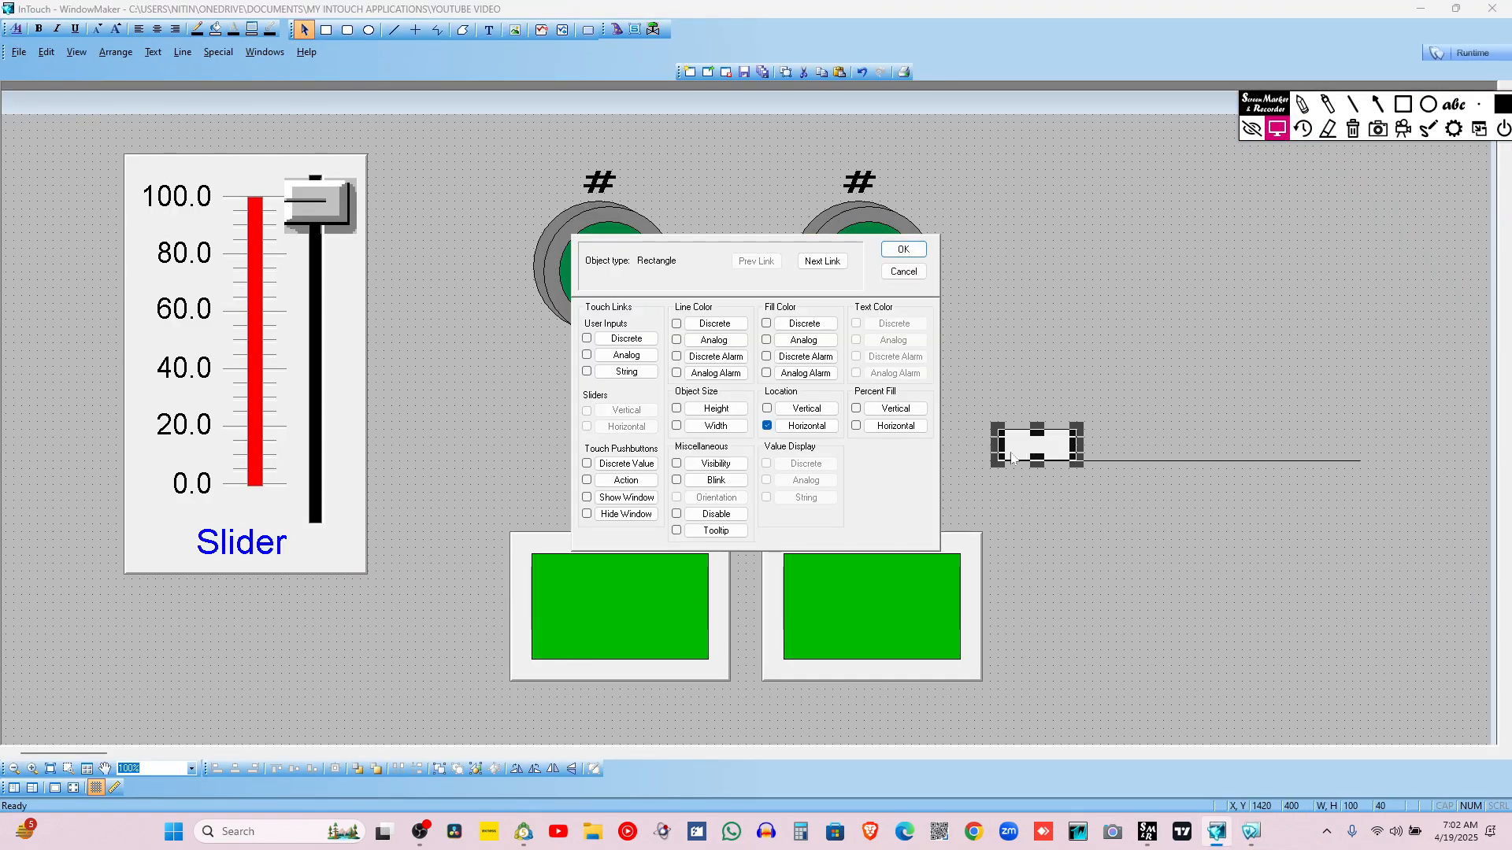
{"action": "left_click", "coordinate": [811, 429]}
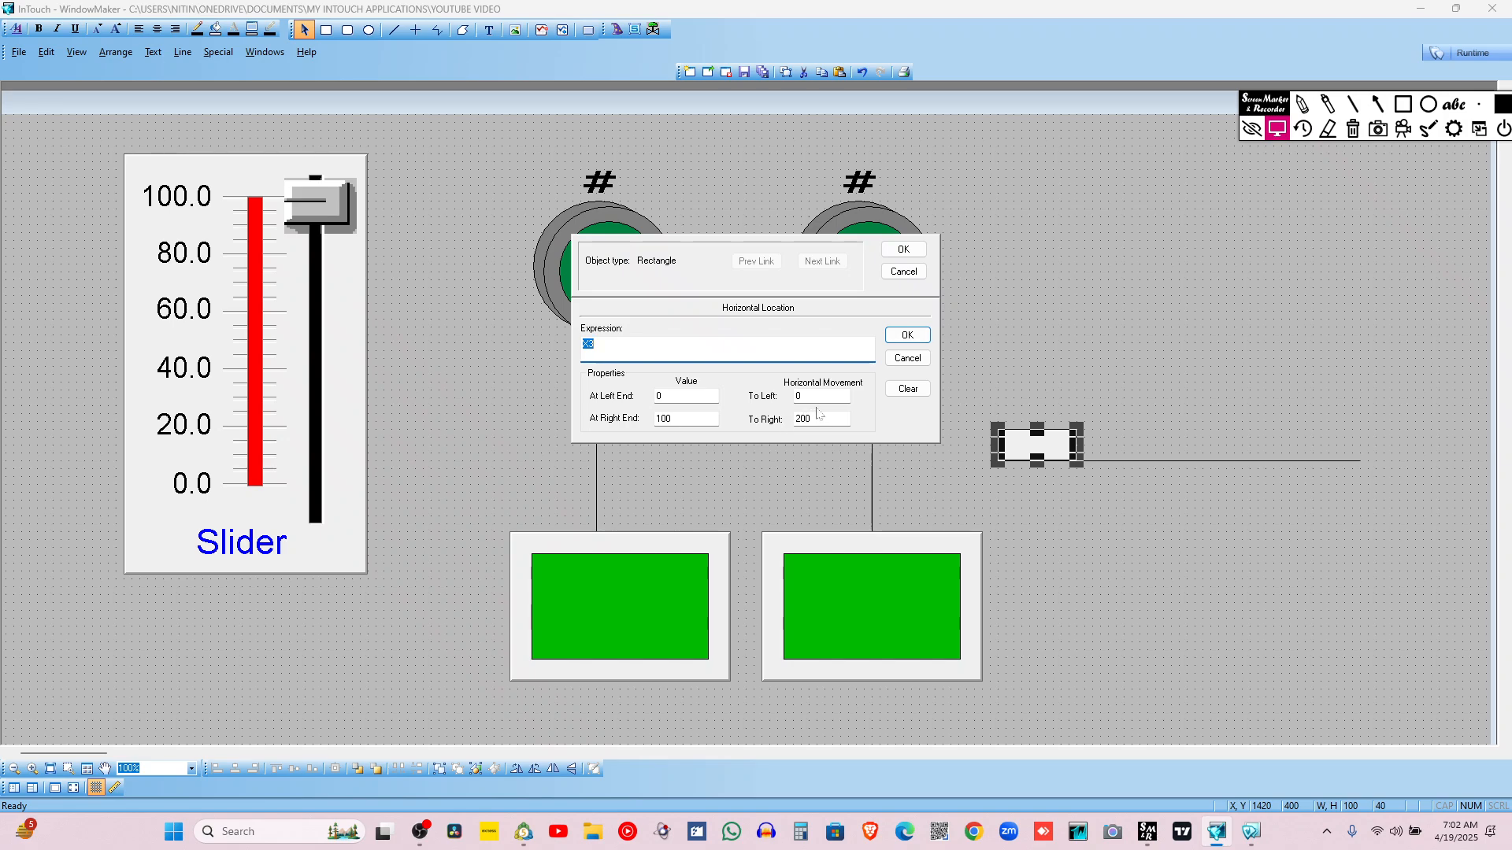
{"action": "left_click_drag", "start_coordinate": [820, 419], "coordinate": [750, 422]}
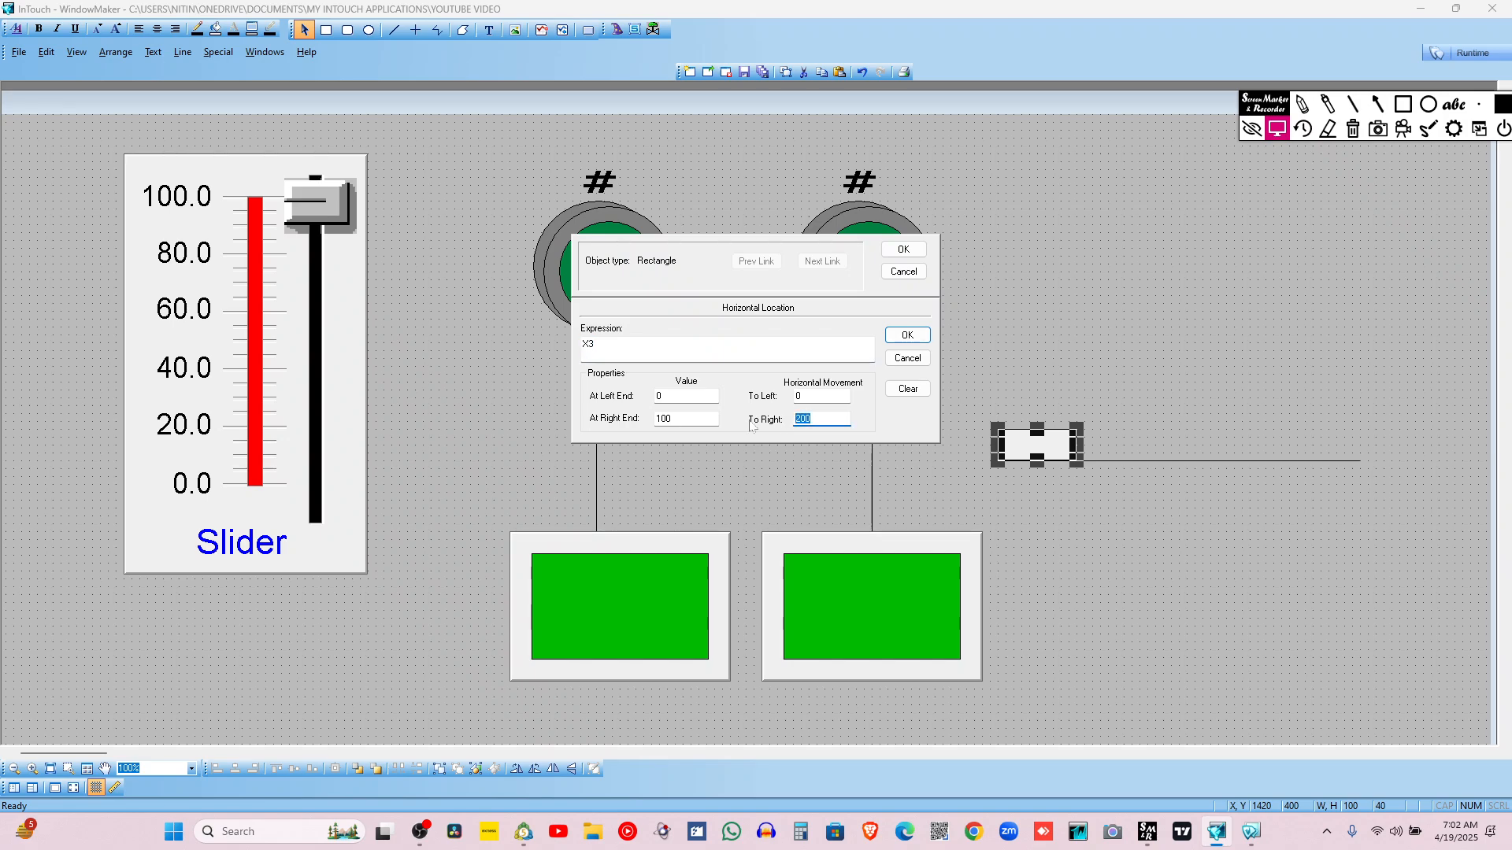
{"action": "key", "text": "shift+Tab"}
{"action": "key", "text": "Return"}
{"action": "key", "text": "Return"}
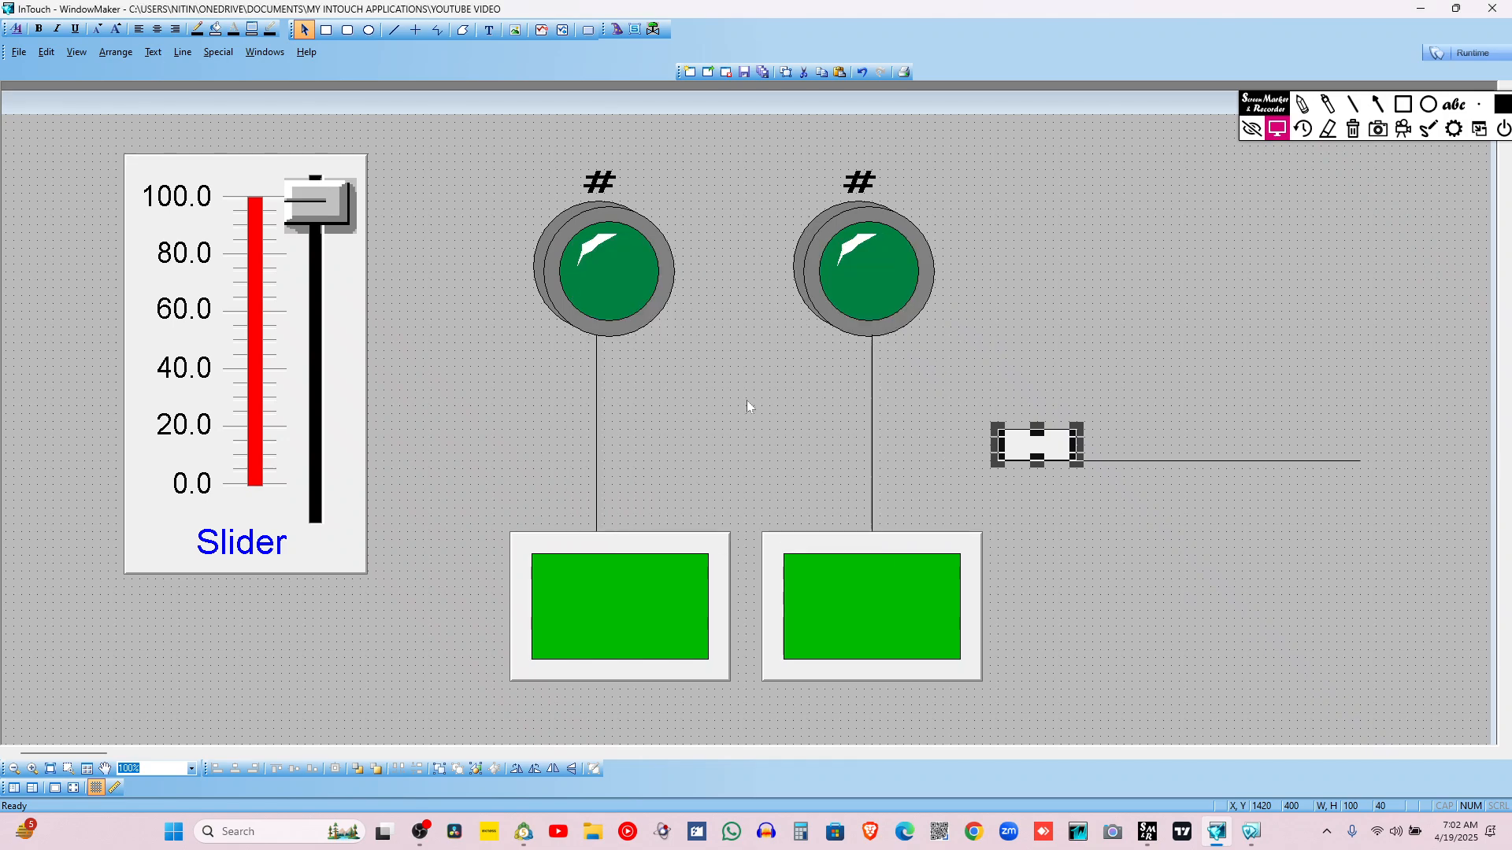
Test the reversed rectangle movement with the slider in runtime, and go back to development
{"action": "left_click", "coordinate": [1467, 53]}
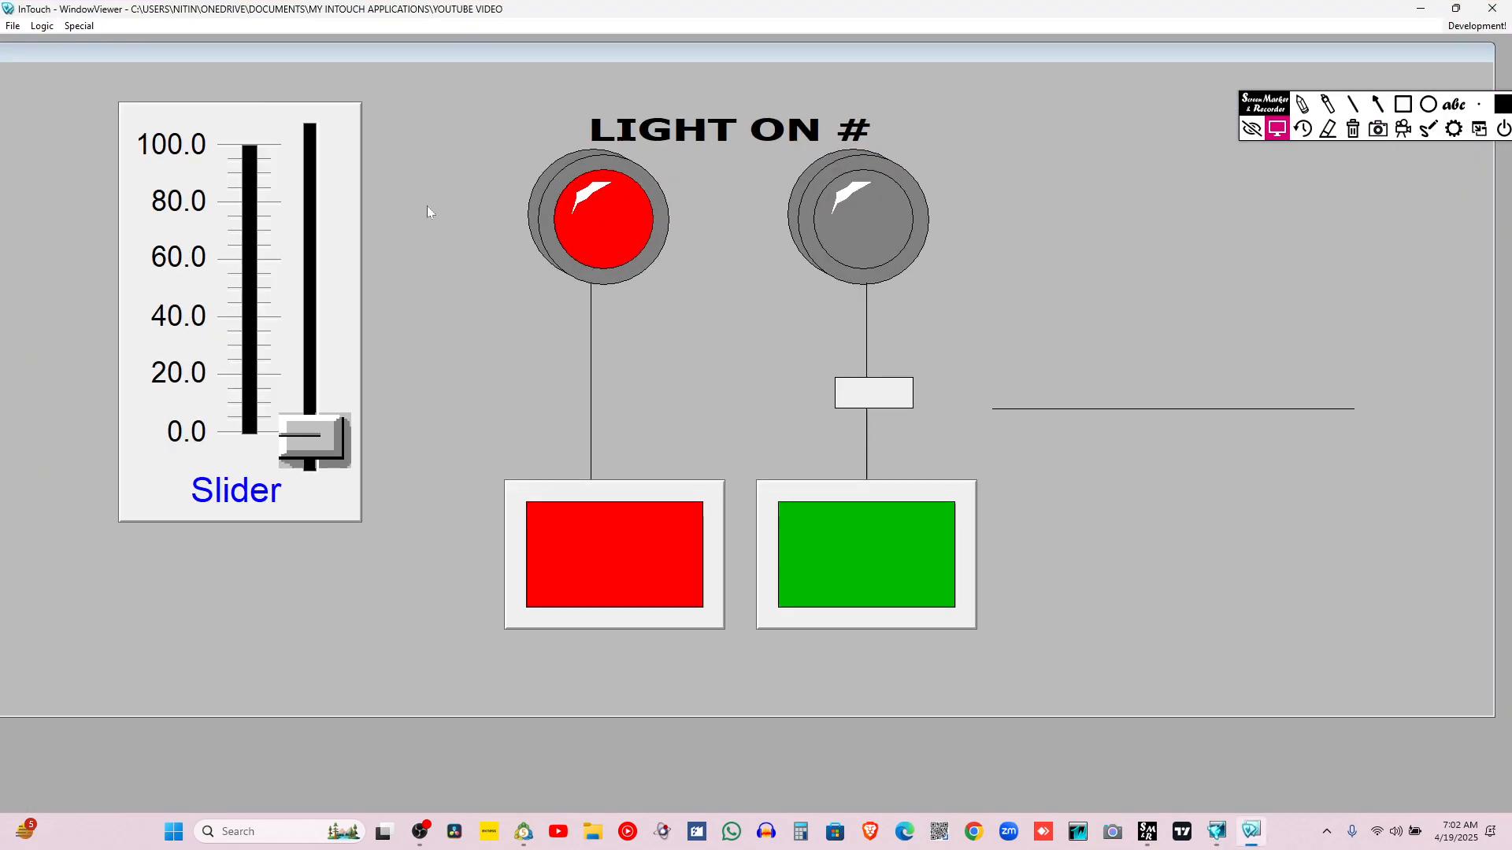
{"action": "left_click_drag", "start_coordinate": [288, 455], "coordinate": [288, 406]}
{"action": "left_click_drag", "start_coordinate": [257, 335], "coordinate": [258, 386]}
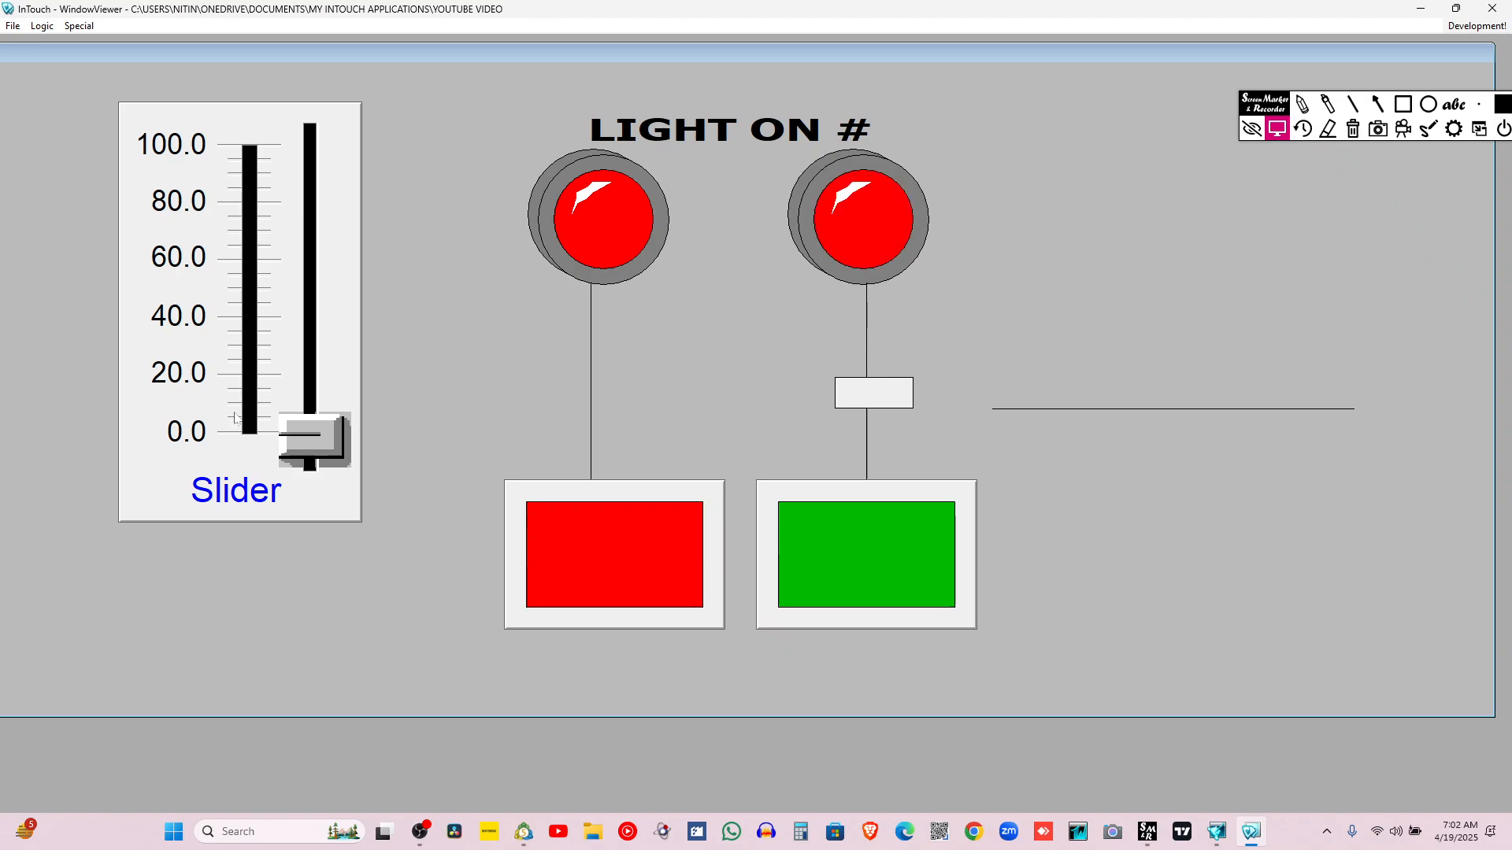
{"action": "left_click", "coordinate": [1476, 26]}
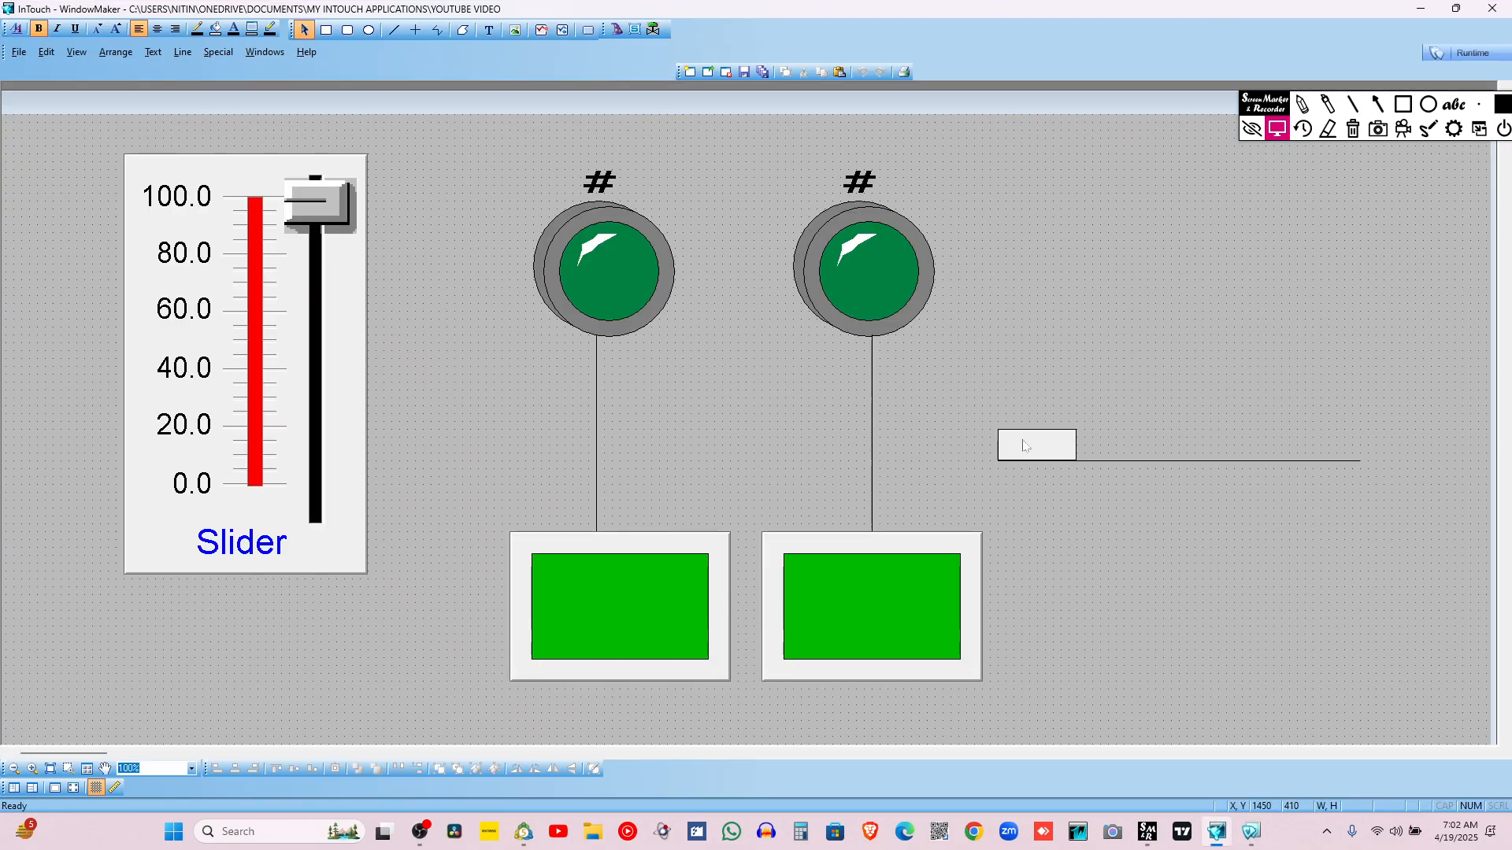
Reverse the left end and right end values of the rectangle's horizontal location link
{"action": "left_click", "coordinate": [1024, 446]}
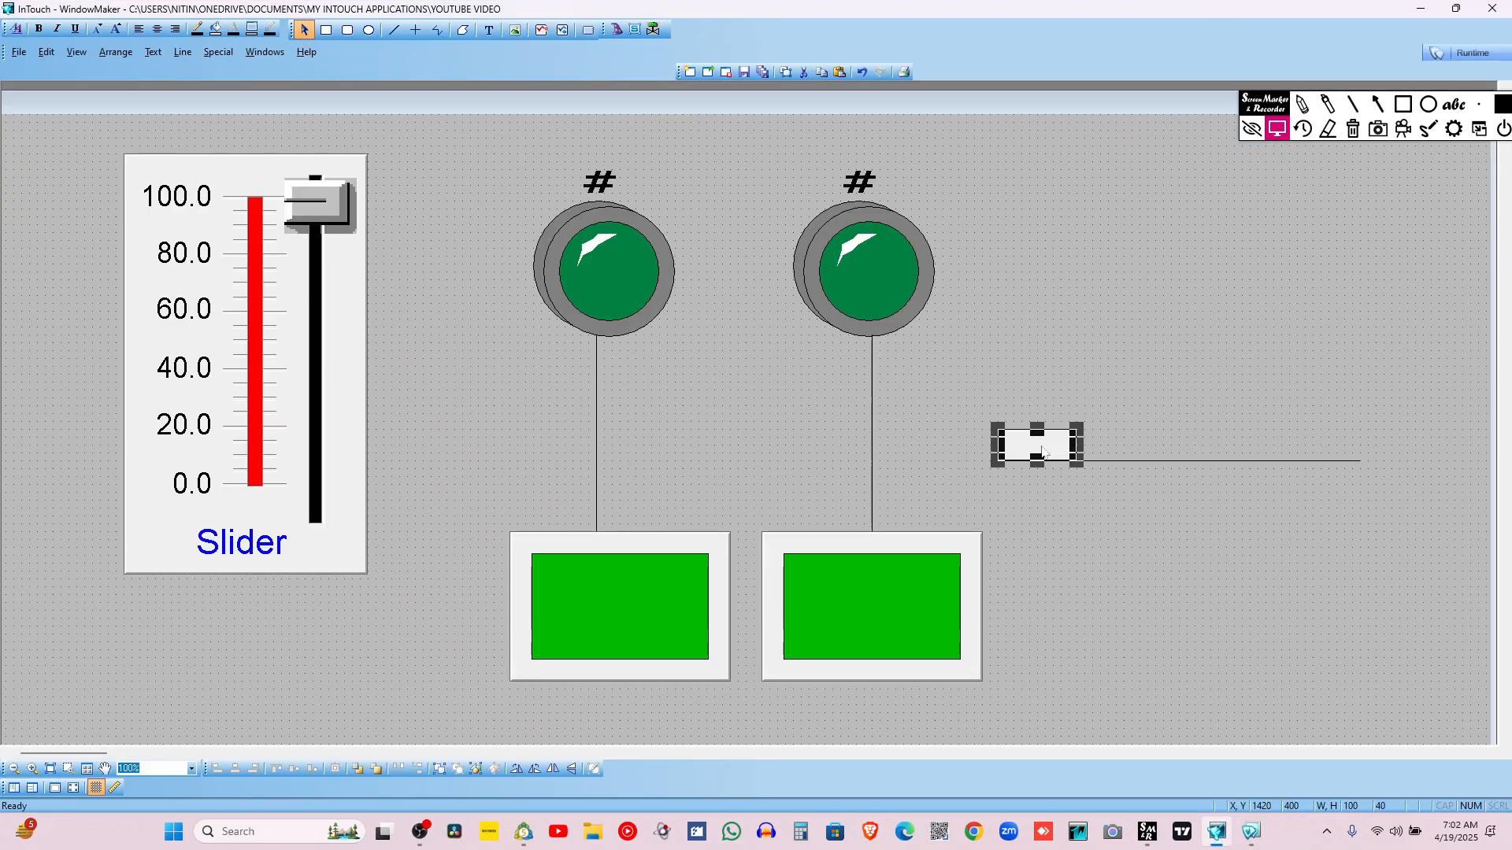
{"action": "double_click", "coordinate": [1042, 452]}
{"action": "left_click", "coordinate": [805, 408]}
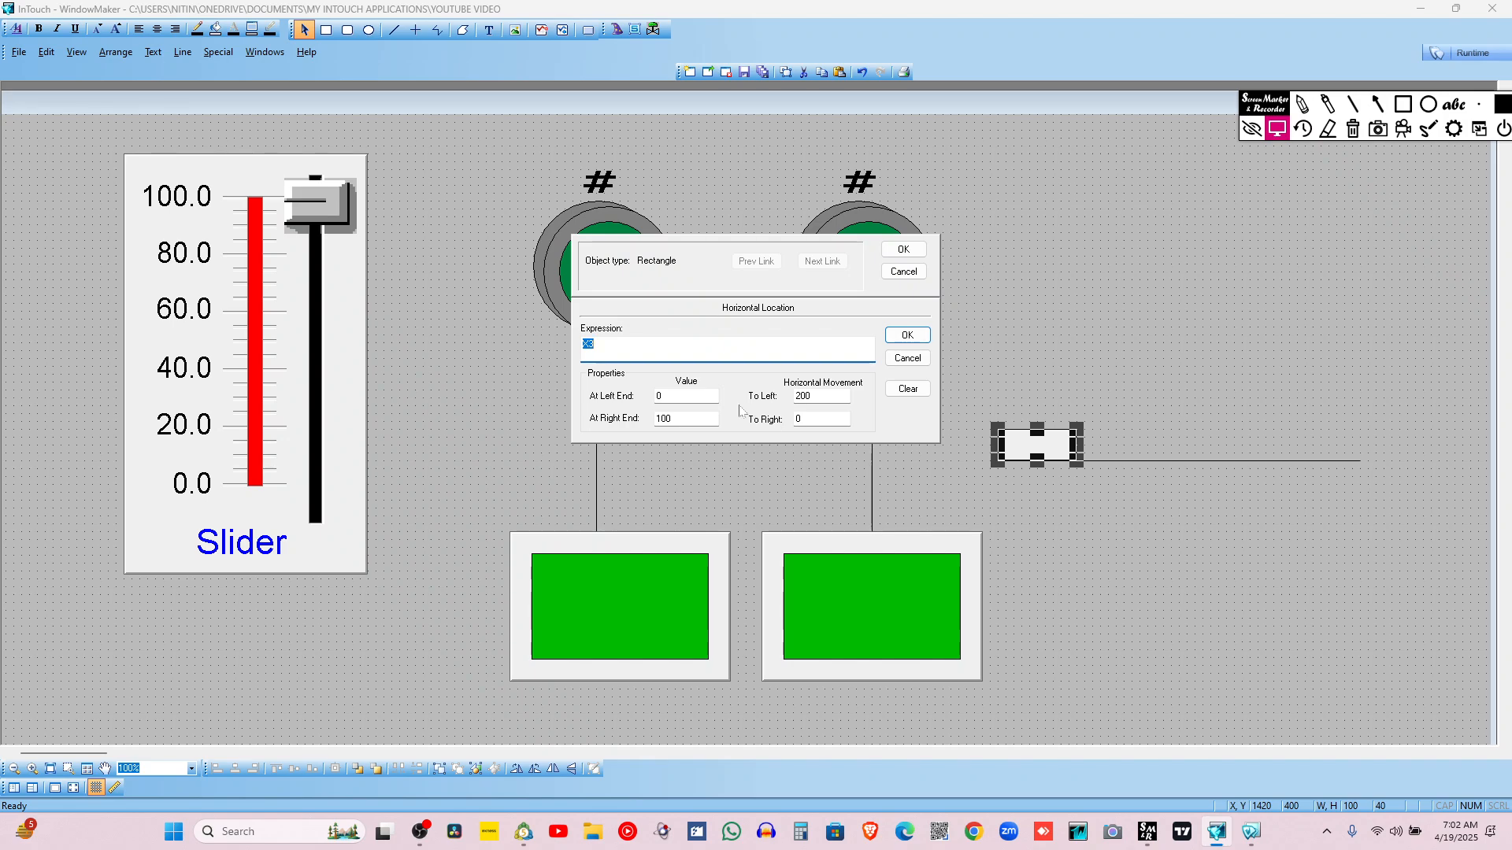
{"action": "double_click", "coordinate": [664, 419]}
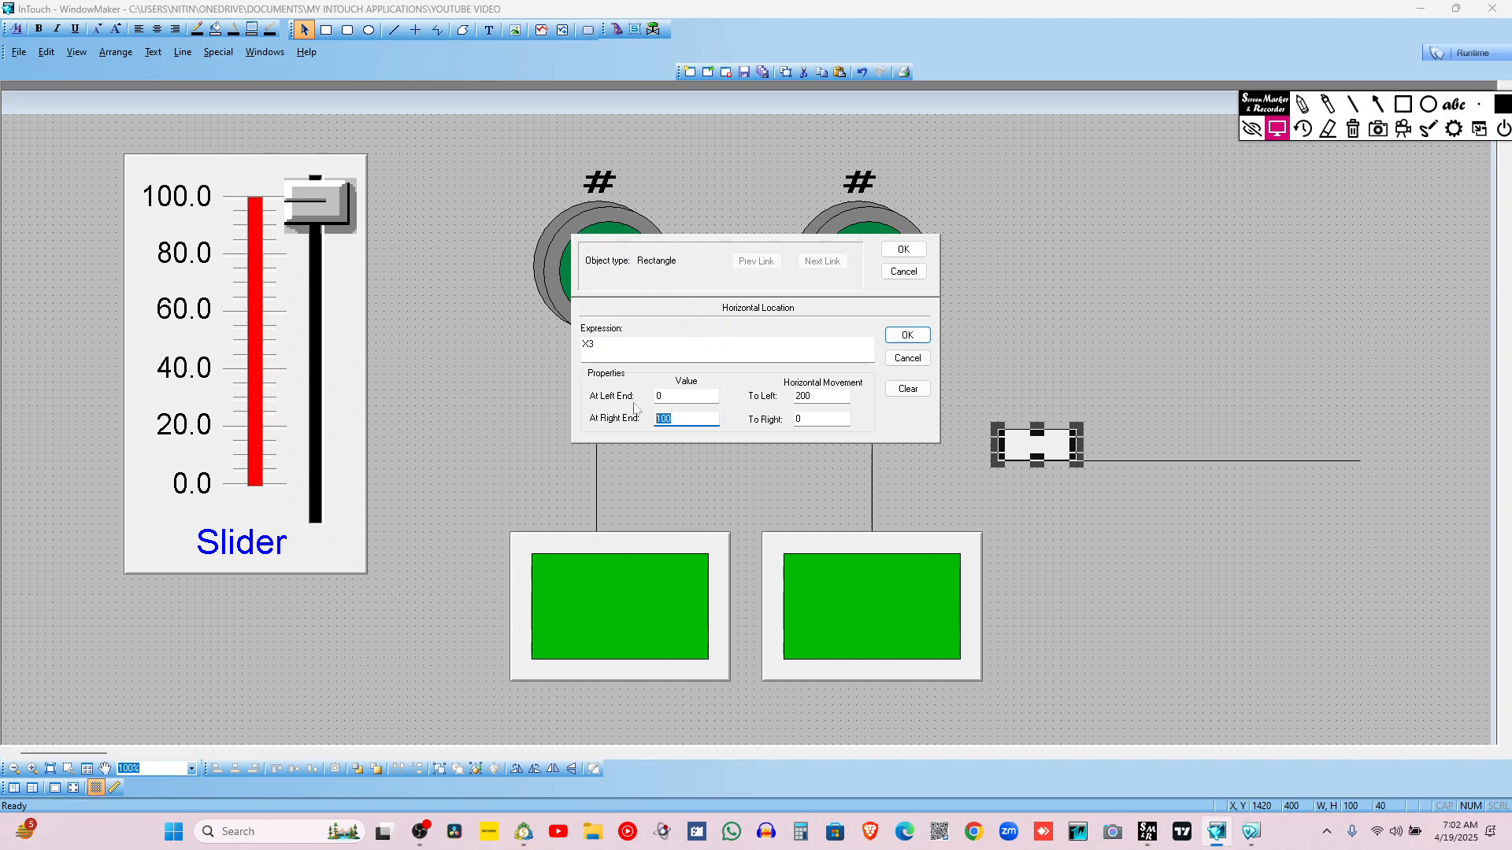
{"action": "key", "text": "shift+Tab"}
{"action": "type", "text": "10"}
{"action": "key", "text": "Return"}
{"action": "key", "text": "Return"}
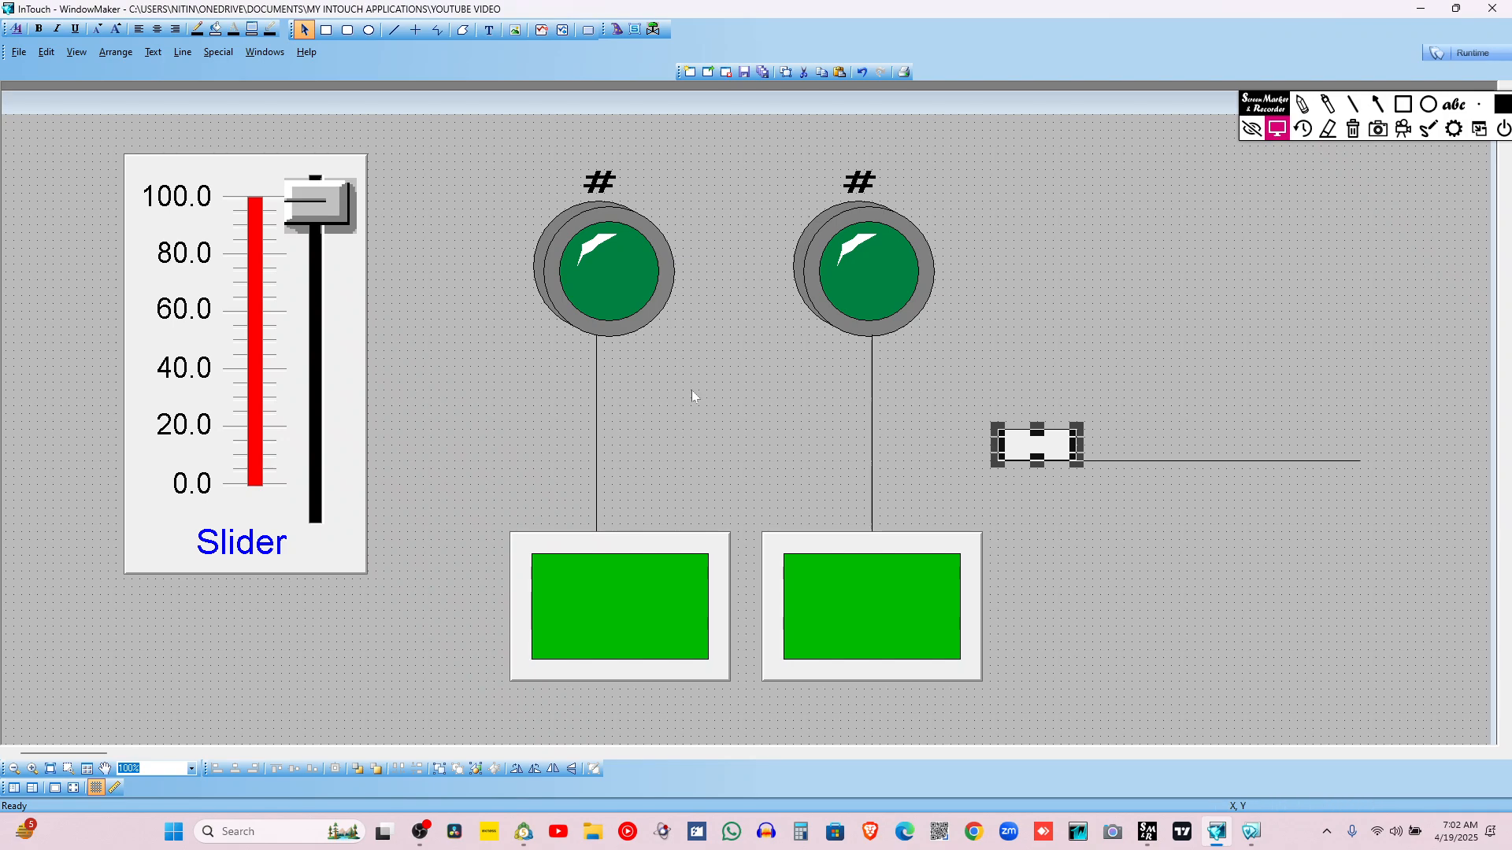
Check the rectangle's movement with the swapped end values by operating the slider in runtime, and leave runtime
{"action": "left_click", "coordinate": [1458, 53]}
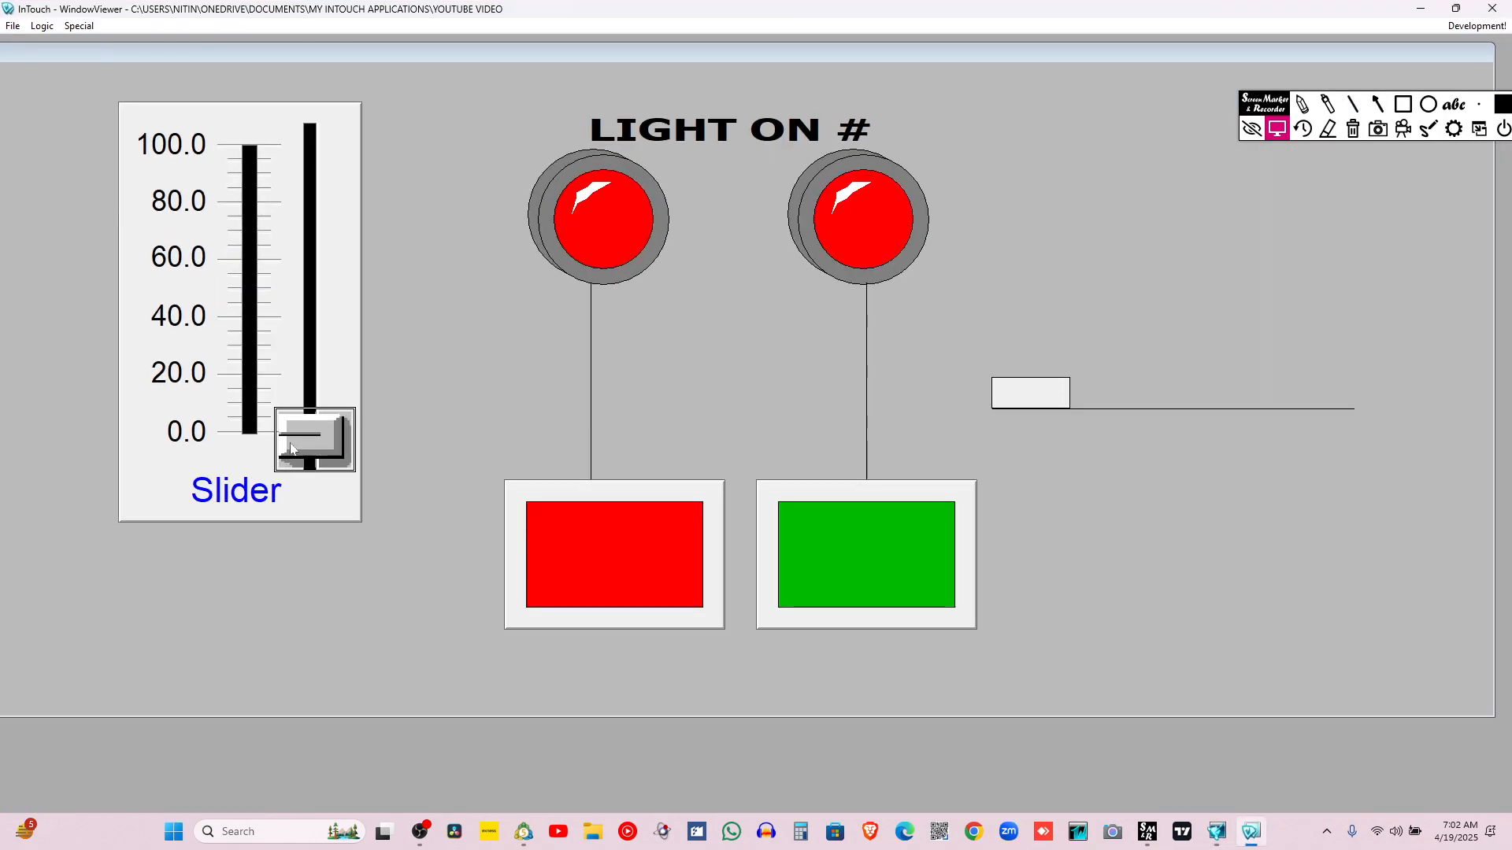
{"action": "left_click_drag", "start_coordinate": [283, 469], "coordinate": [311, 437]}
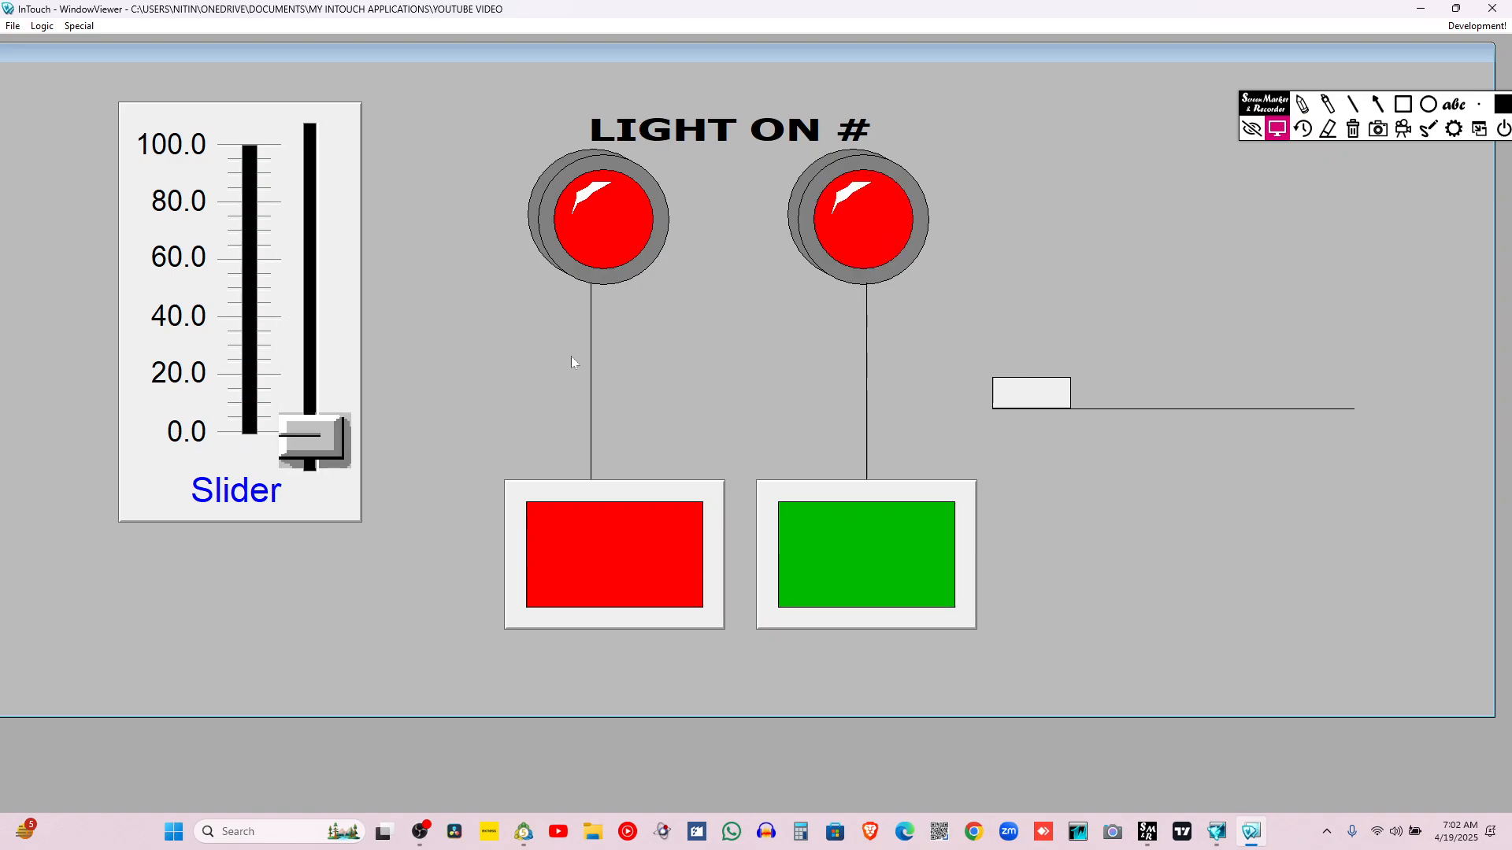
{"action": "left_click", "coordinate": [1491, 10]}
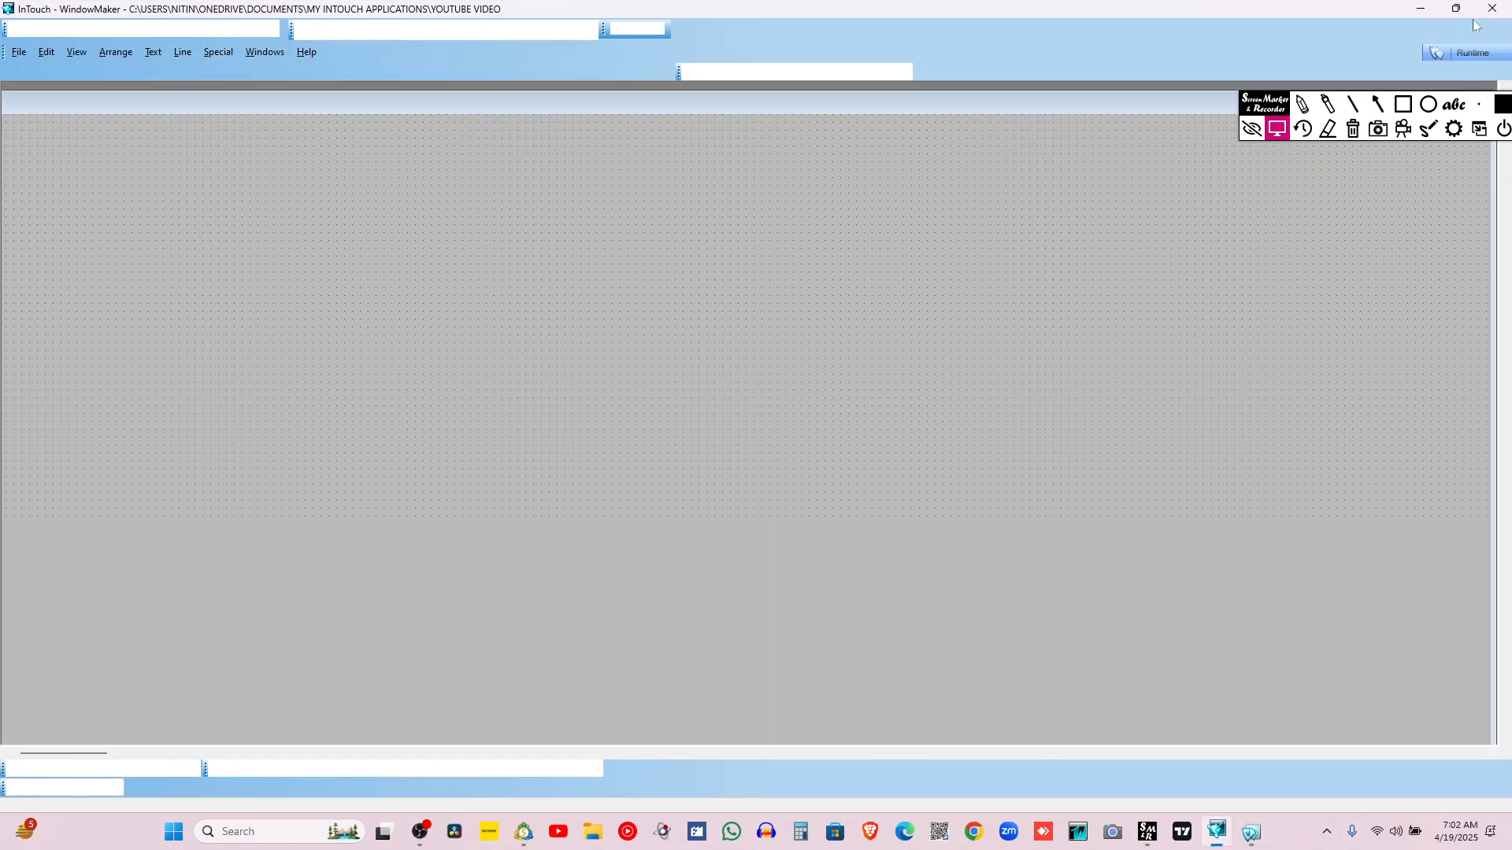
Set the slider's label to Box, and outline its slide range and tick mark settings with the screen marker
{"action": "double_click", "coordinate": [217, 359]}
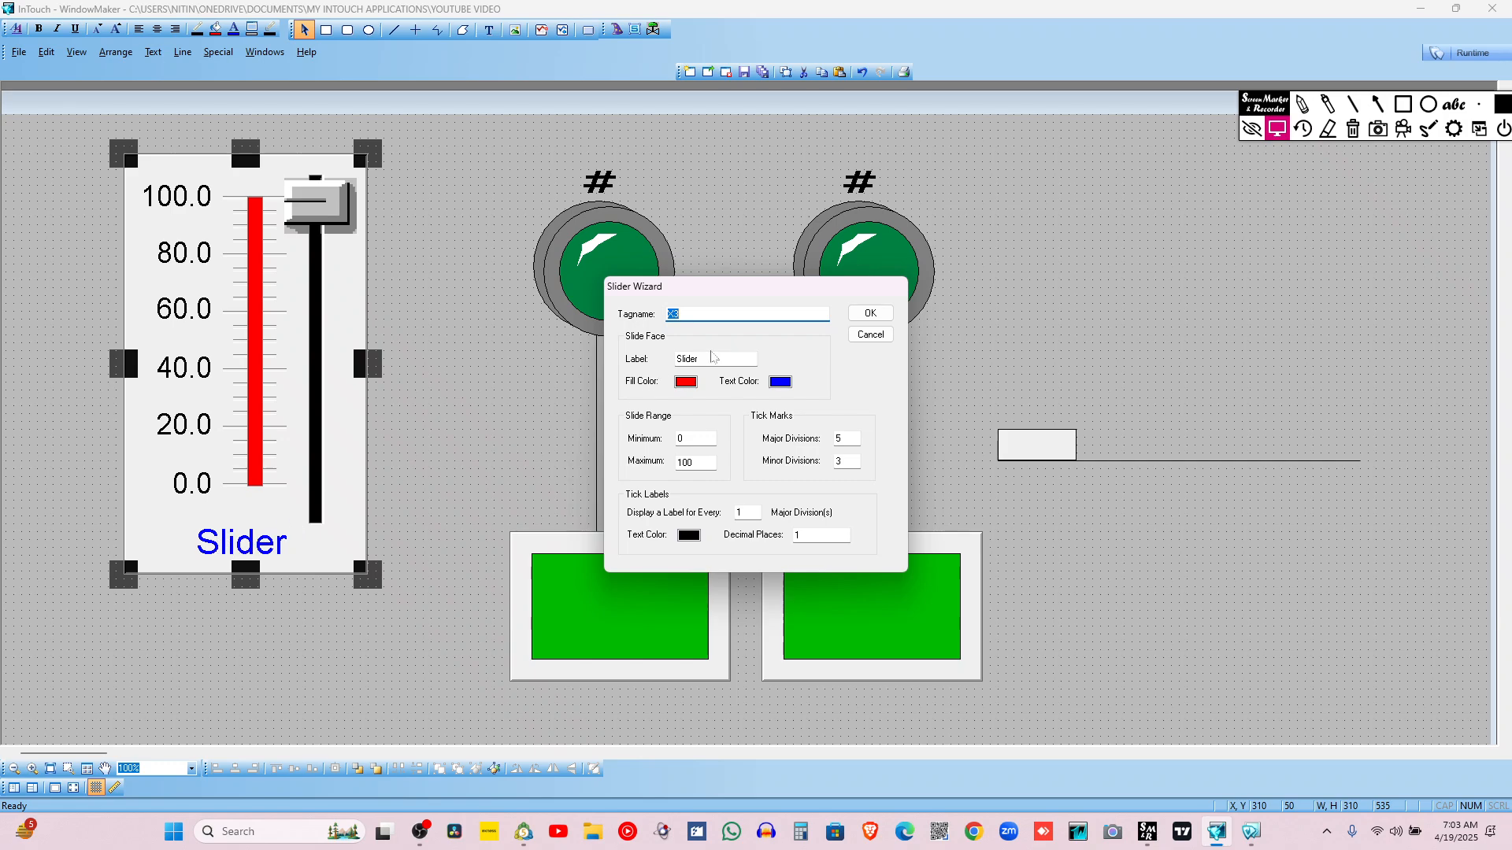
{"action": "key", "text": "Tab"}
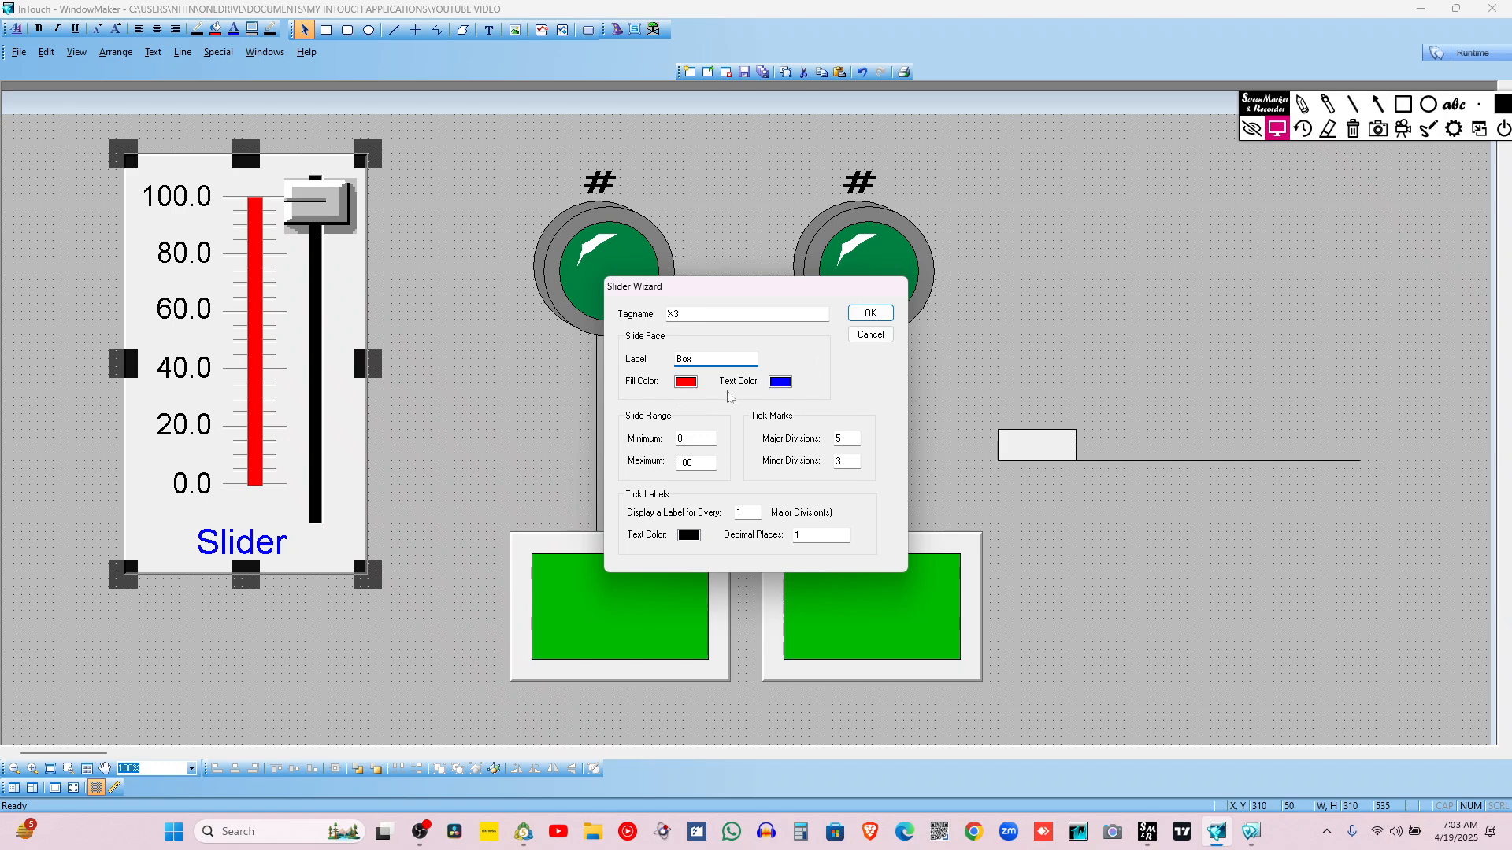
{"action": "left_click", "coordinate": [1404, 104]}
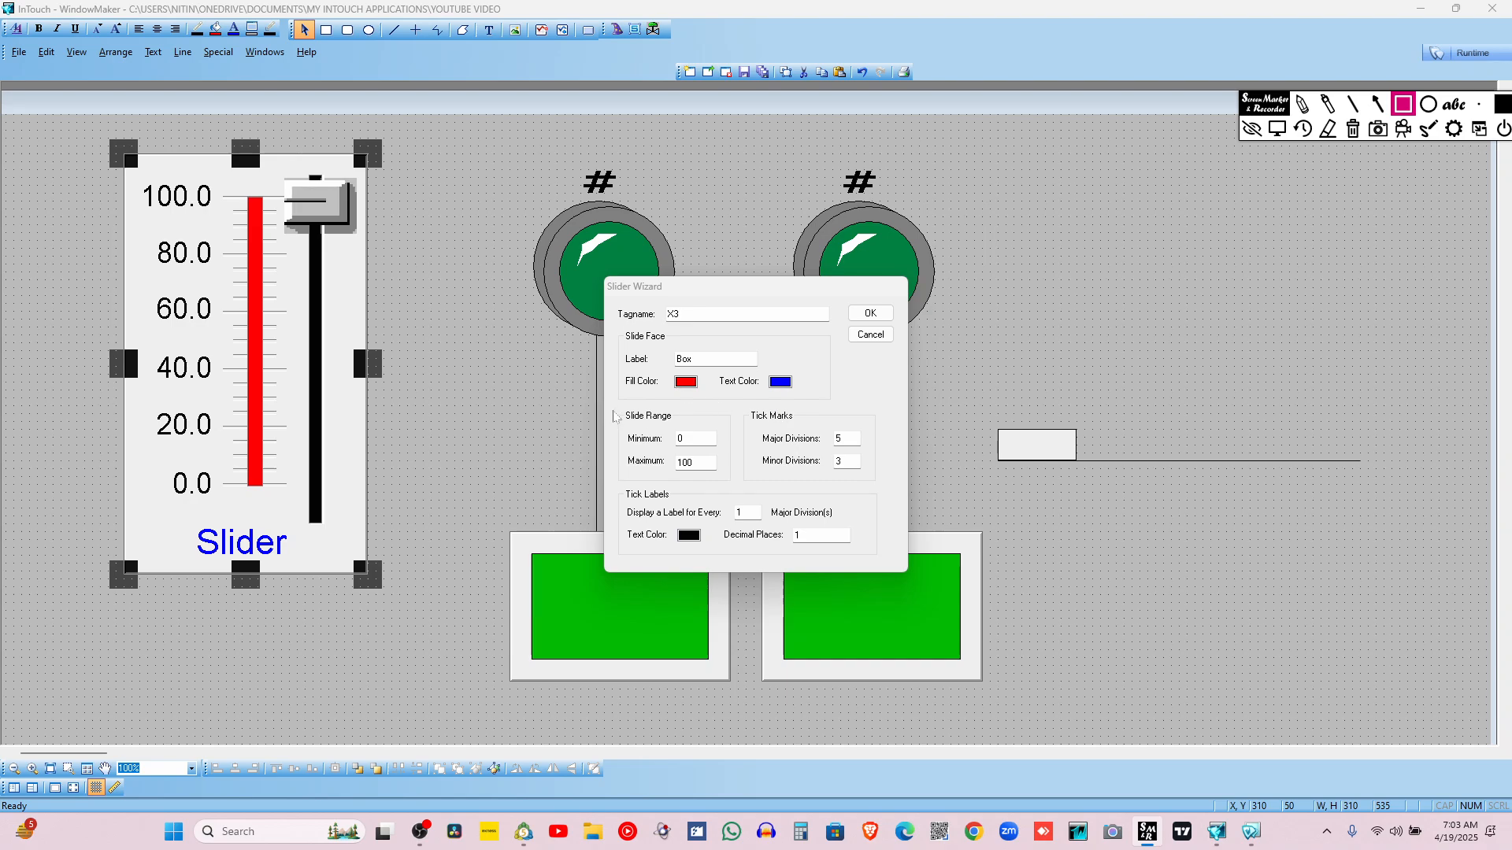
{"action": "mouse_move", "coordinate": [612, 404]}
{"action": "left_mouse_down"}
{"action": "mouse_move", "coordinate": [822, 502]}
{"action": "mouse_move", "coordinate": [863, 486]}
{"action": "left_mouse_up"}
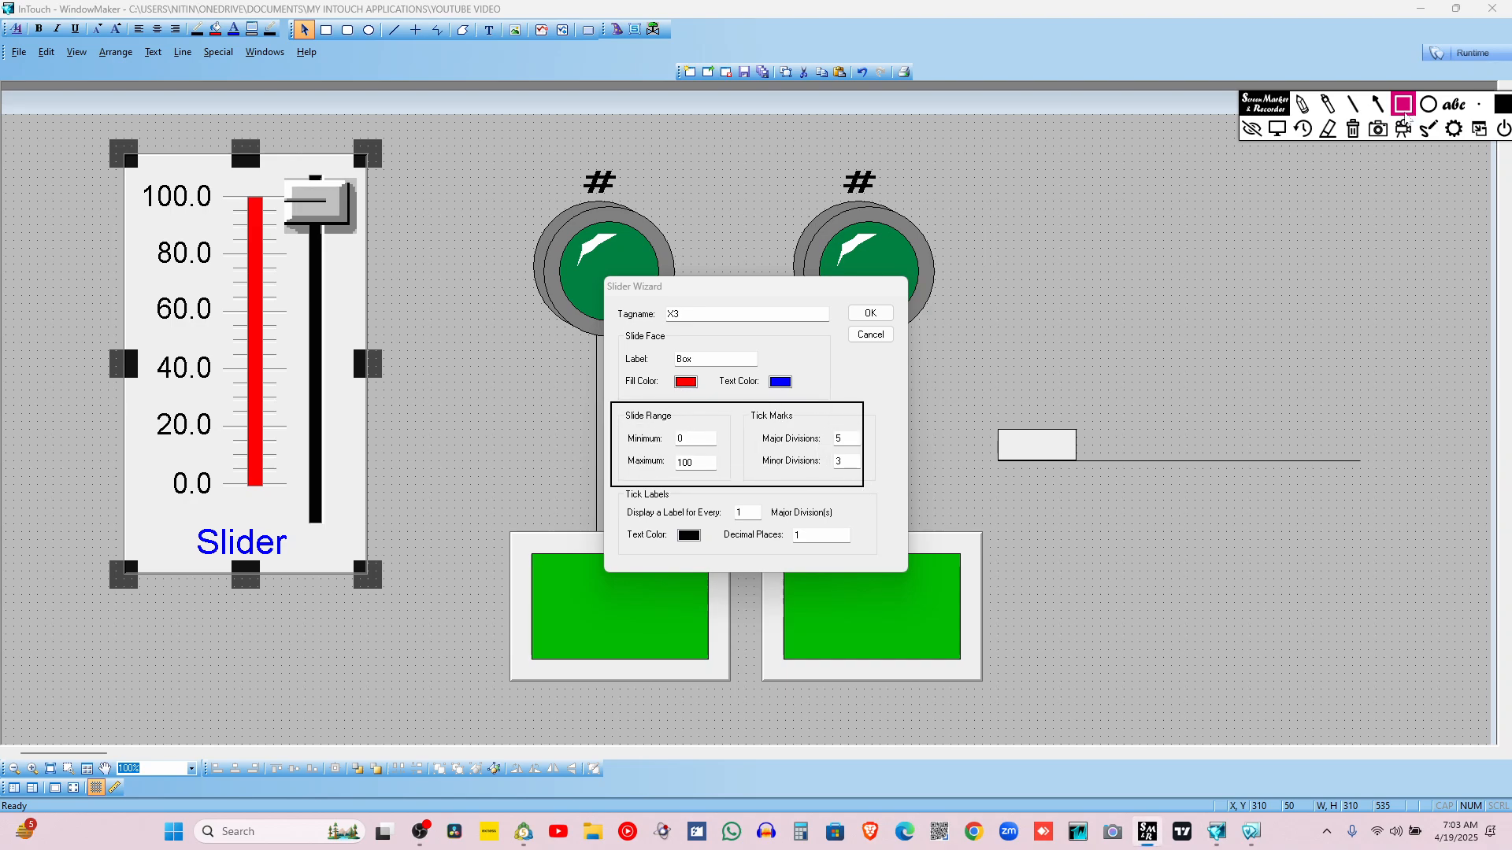
Set the slider's maximum to 10 with 10 major and 5 minor tick divisions
{"action": "left_click", "coordinate": [1277, 128]}
{"action": "left_click", "coordinate": [608, 455]}
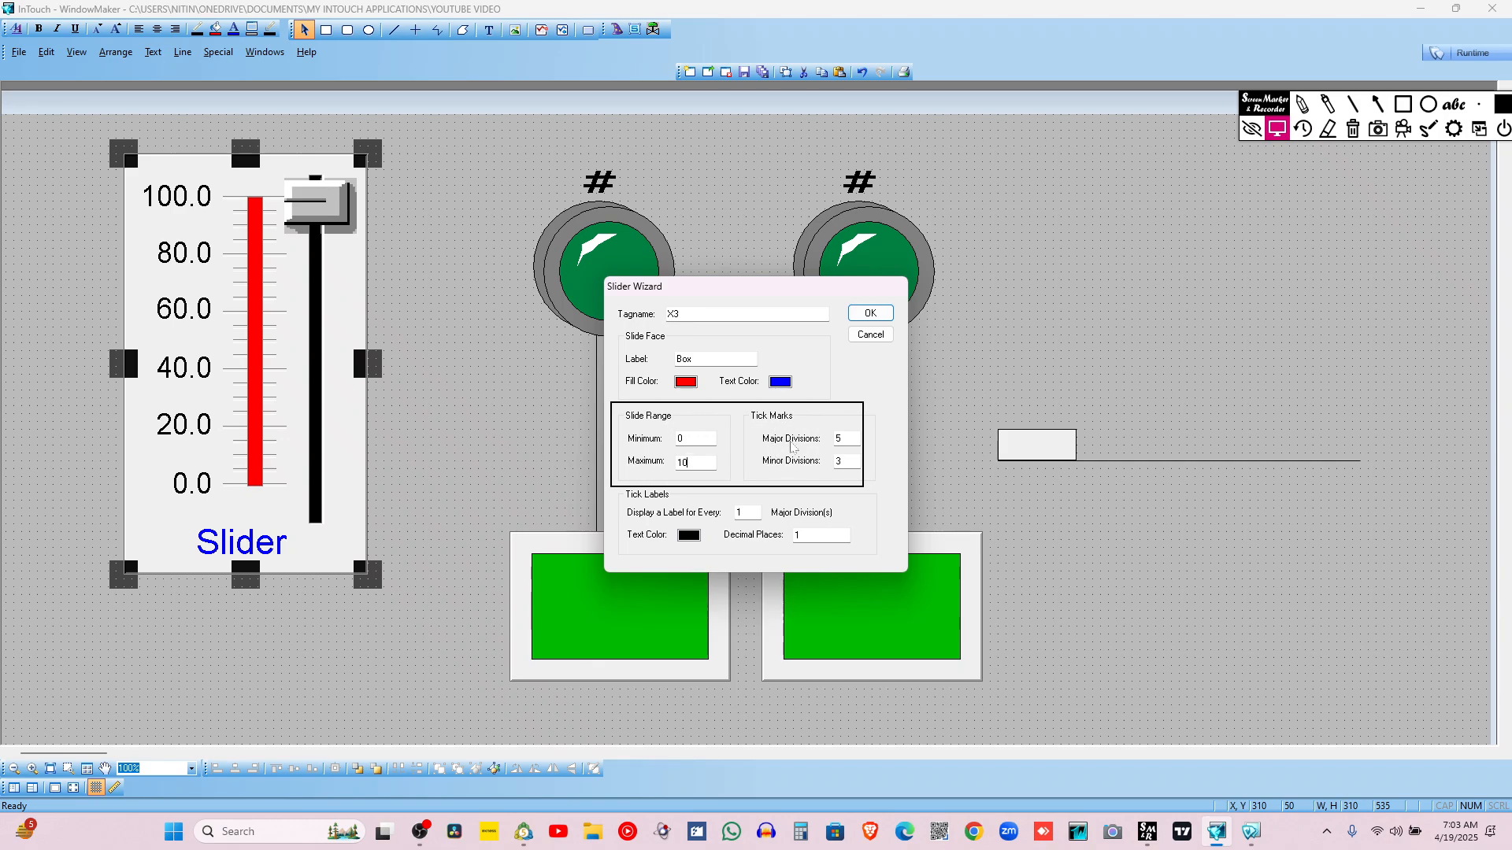
{"action": "key", "text": "Tab"}
{"action": "key", "text": "Return"}
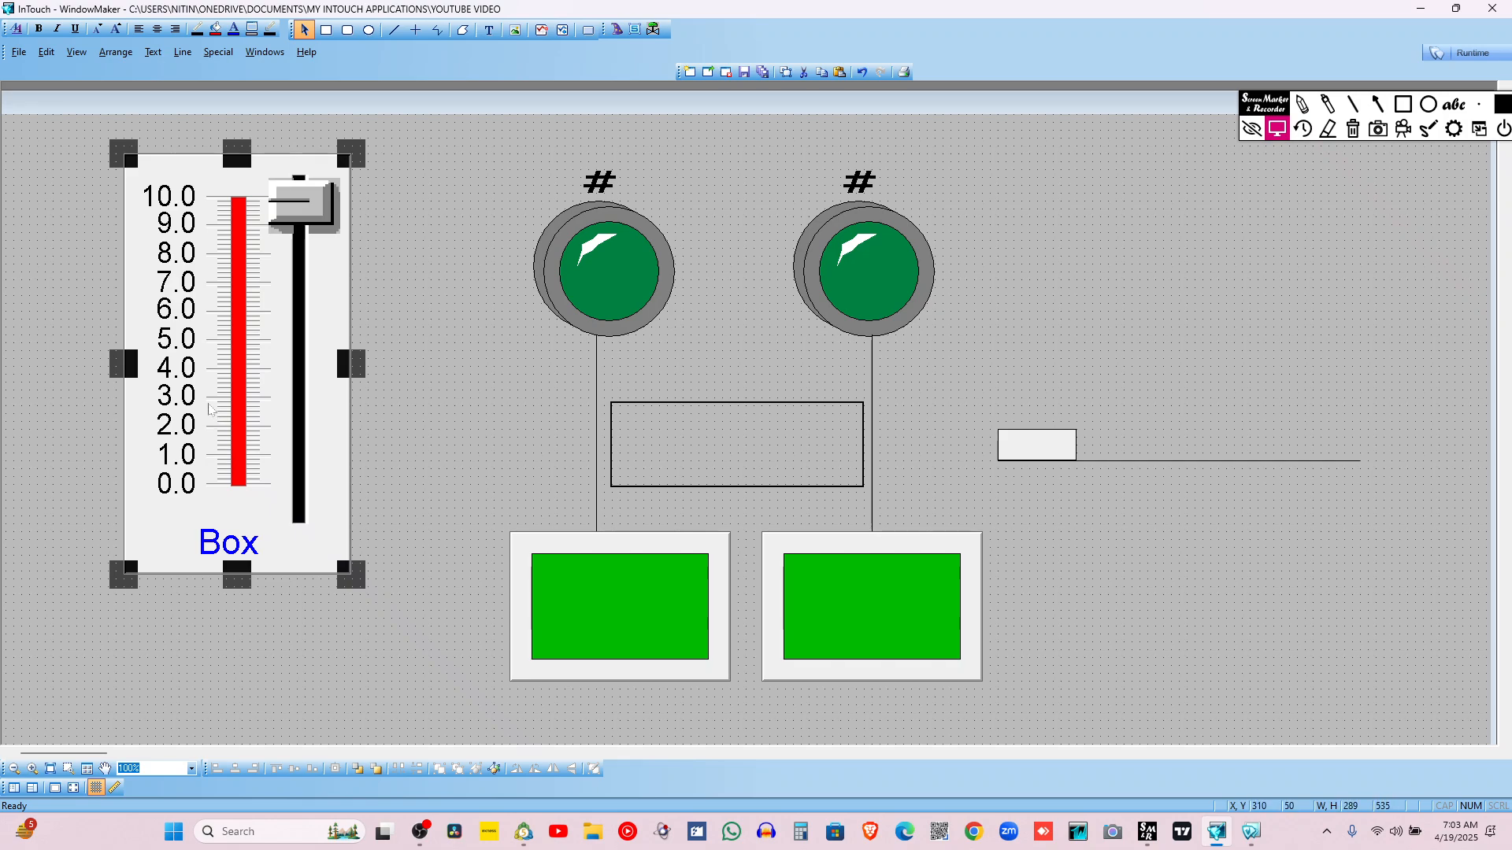
Set the slider's tick marks to 3 major divisions and 2 minor divisions
{"action": "double_click", "coordinate": [275, 400]}
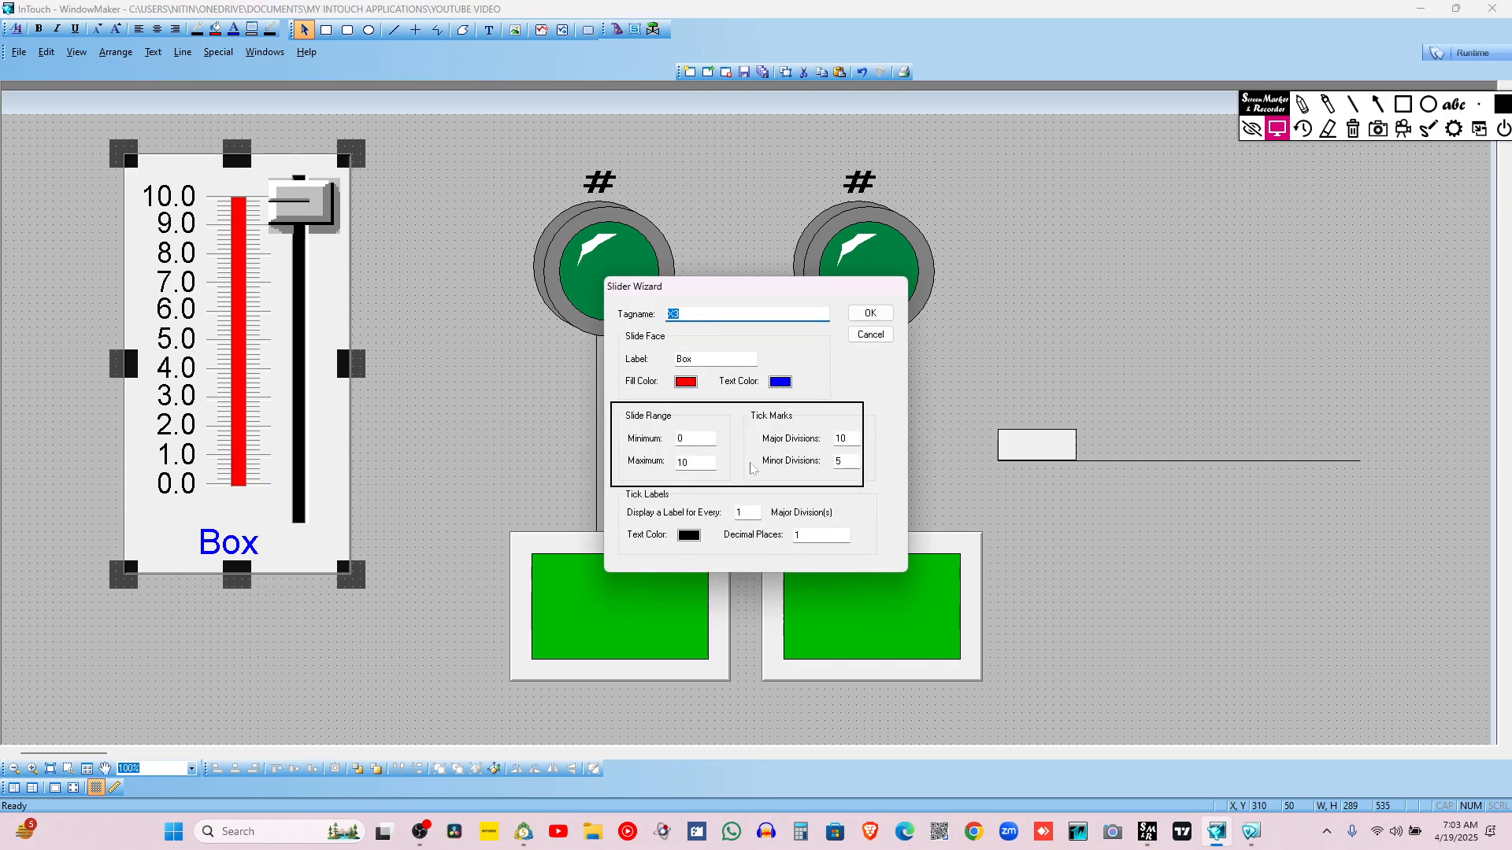
{"action": "left_click_drag", "start_coordinate": [849, 440], "coordinate": [829, 476]}
{"action": "key", "text": "Return"}
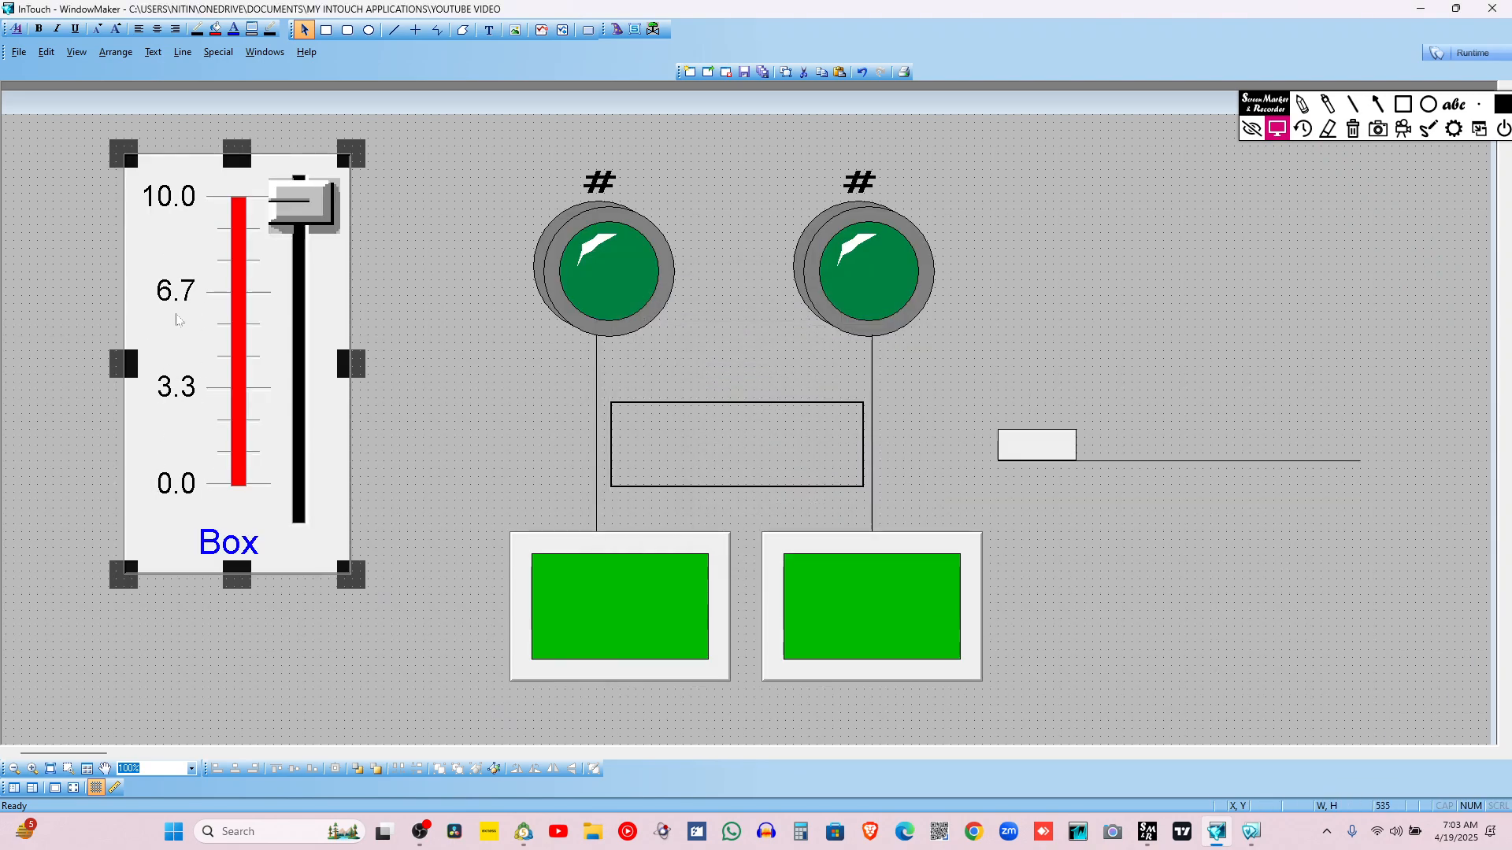
{"action": "left_click", "coordinate": [447, 306]}
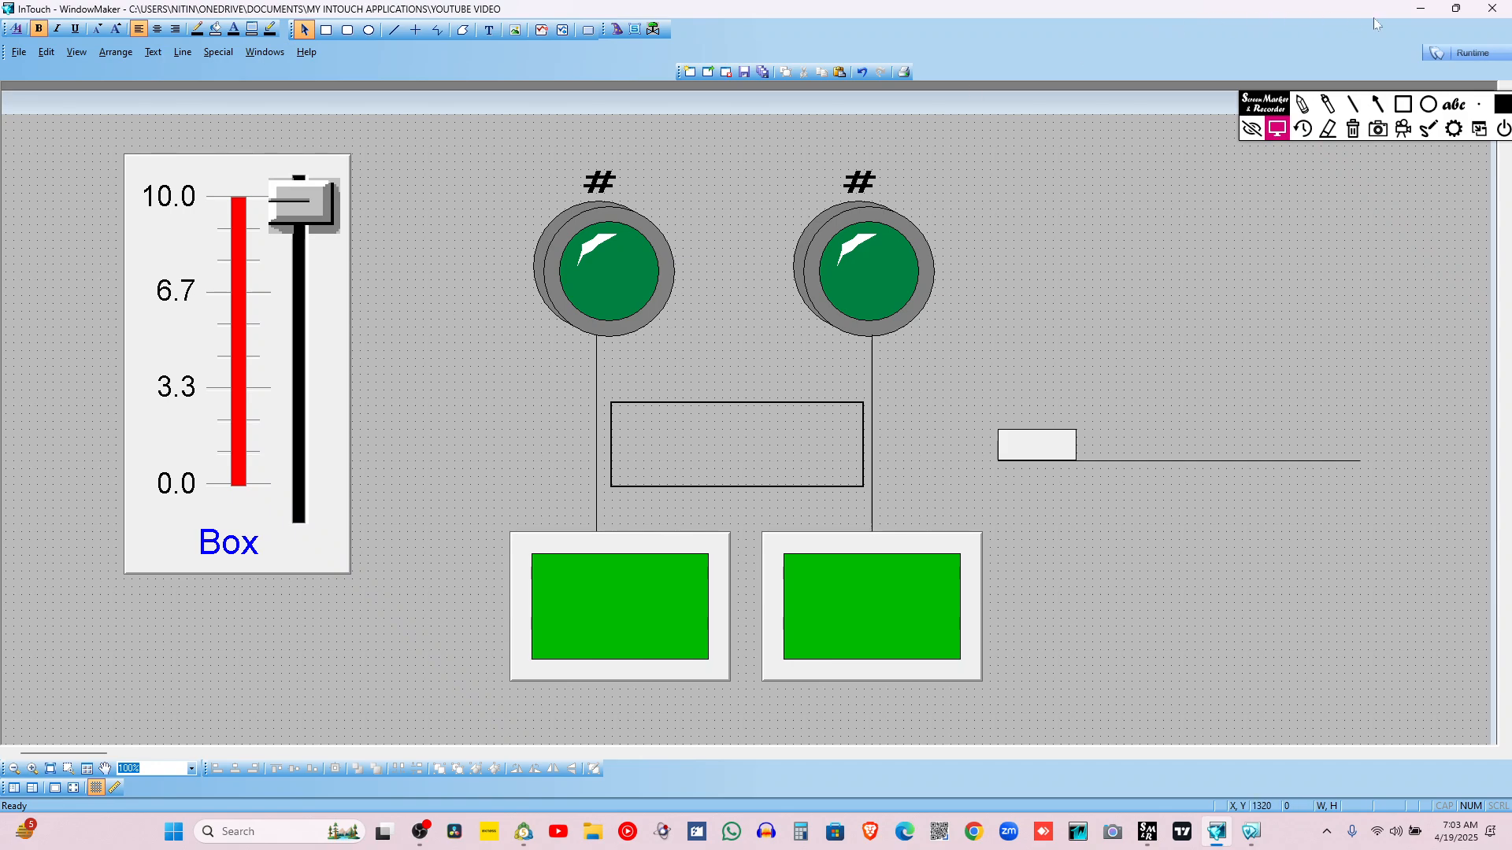
Operate the slider with its 0 to 10 range in runtime, and go back to development
{"action": "left_click", "coordinate": [1465, 53]}
{"action": "left_click", "coordinate": [298, 439]}
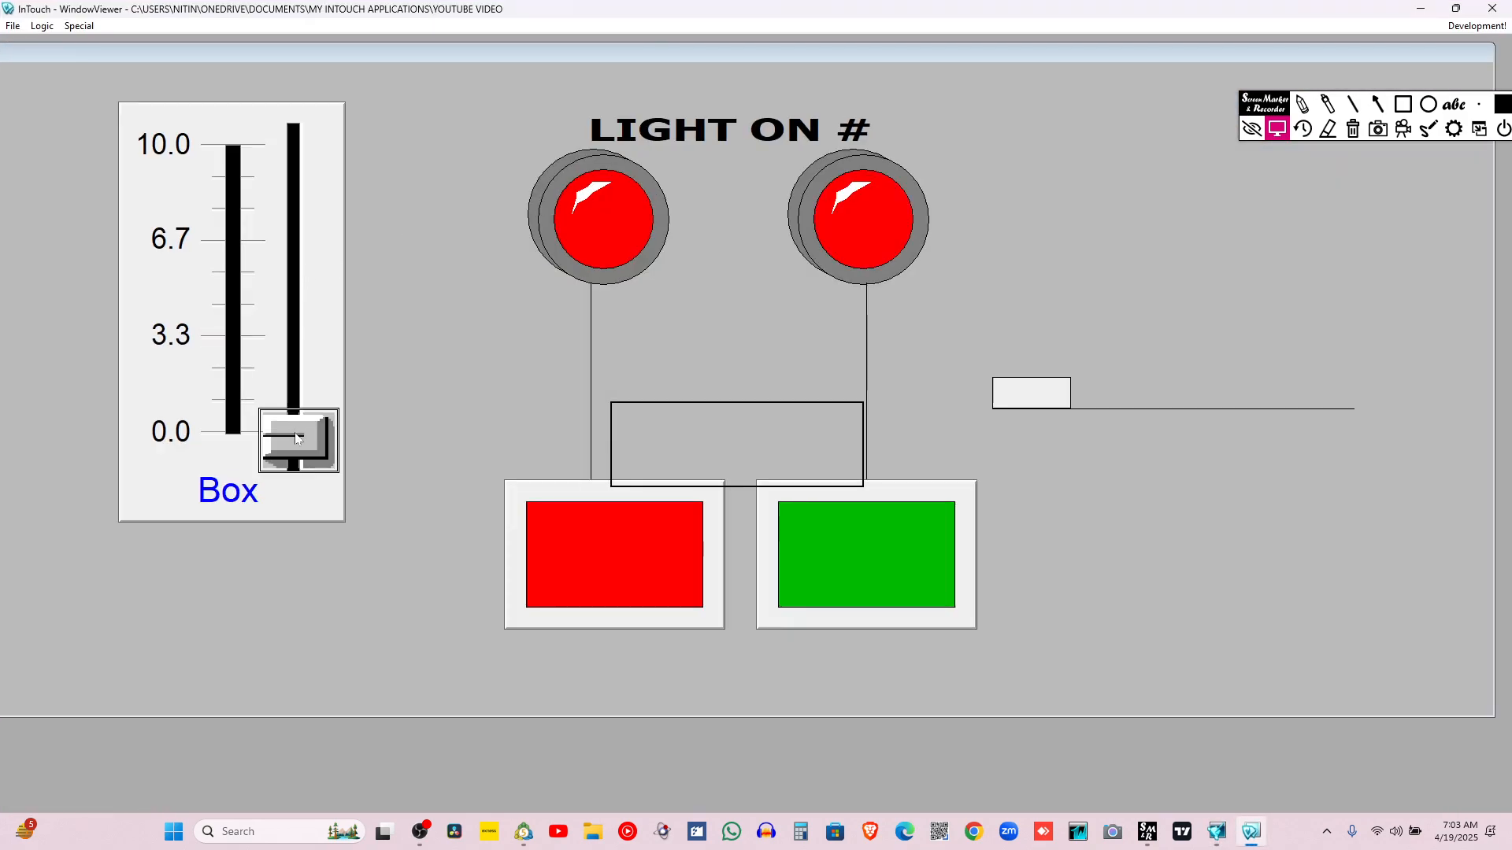
{"action": "mouse_move", "coordinate": [298, 439]}
{"action": "left_mouse_down"}
{"action": "mouse_move", "coordinate": [298, 142]}
{"action": "mouse_move", "coordinate": [298, 438]}
{"action": "left_mouse_up"}
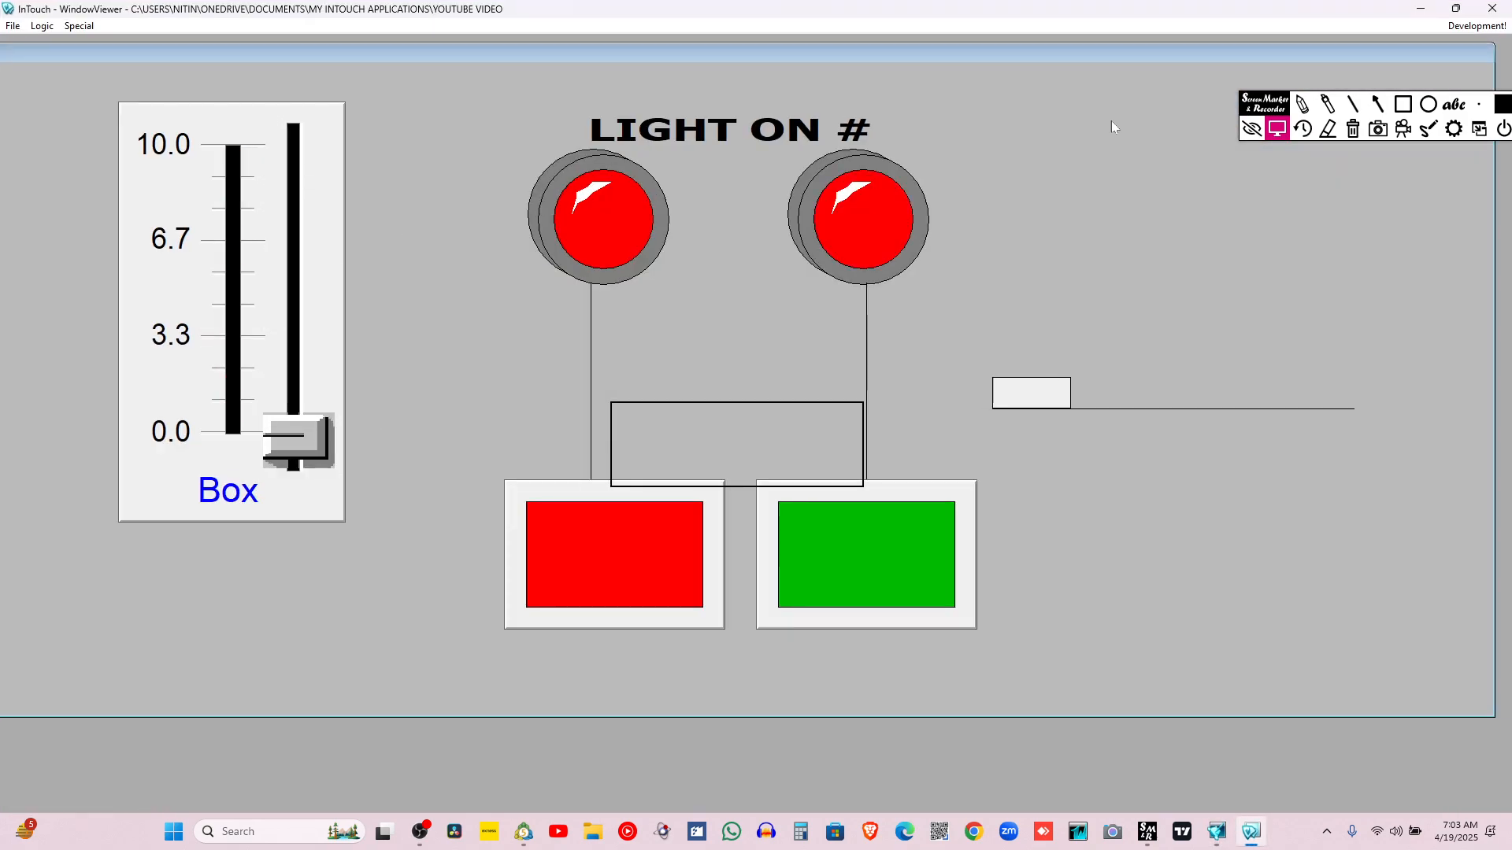
{"action": "left_click", "coordinate": [1476, 26]}
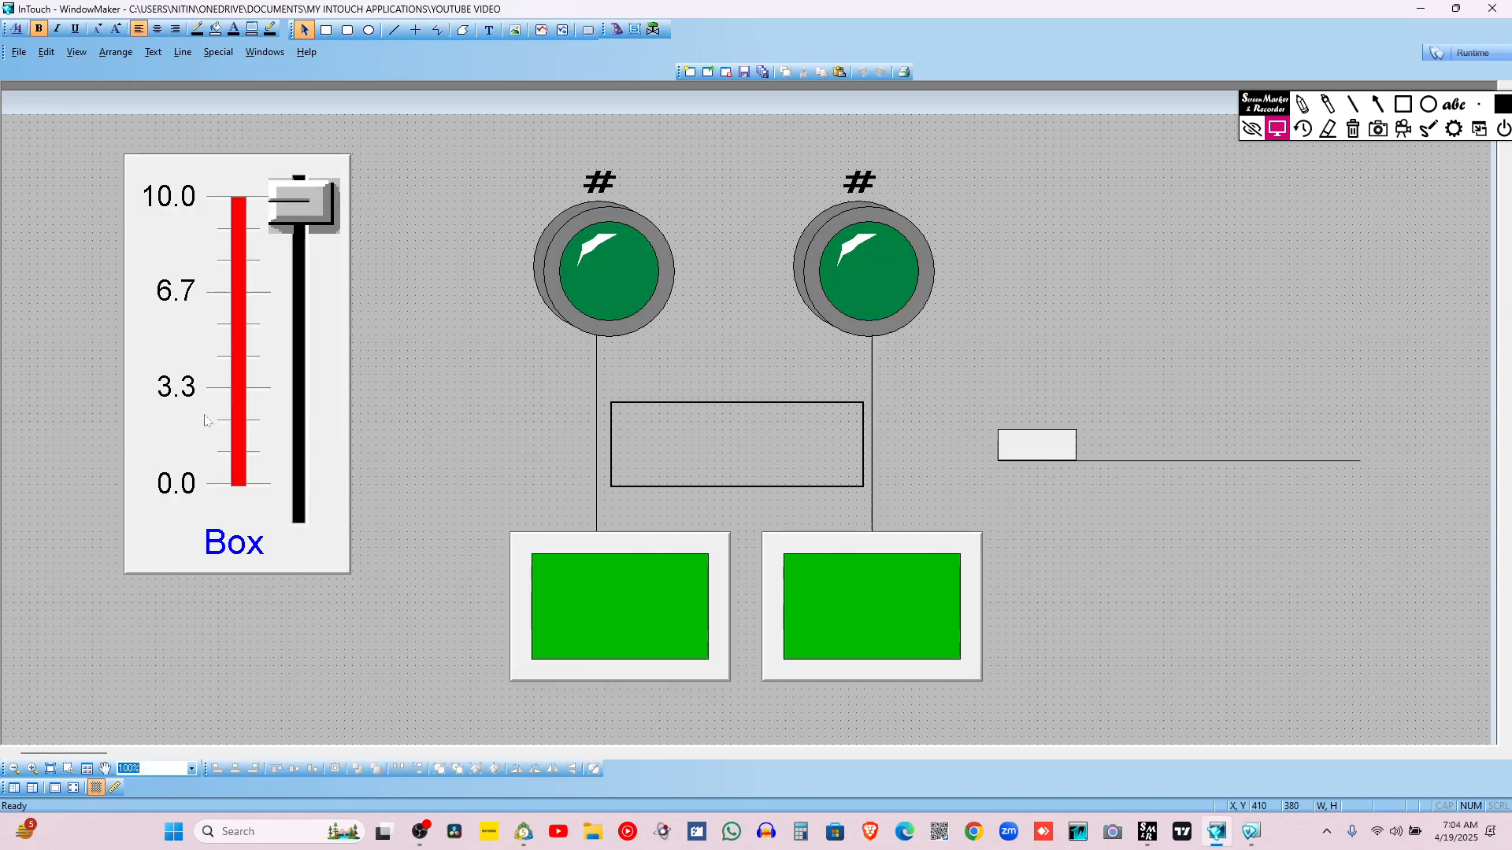
Set the slider's maximum to 100 and its major divisions to 5, and revise the minor divisions
{"action": "double_click", "coordinate": [204, 420]}
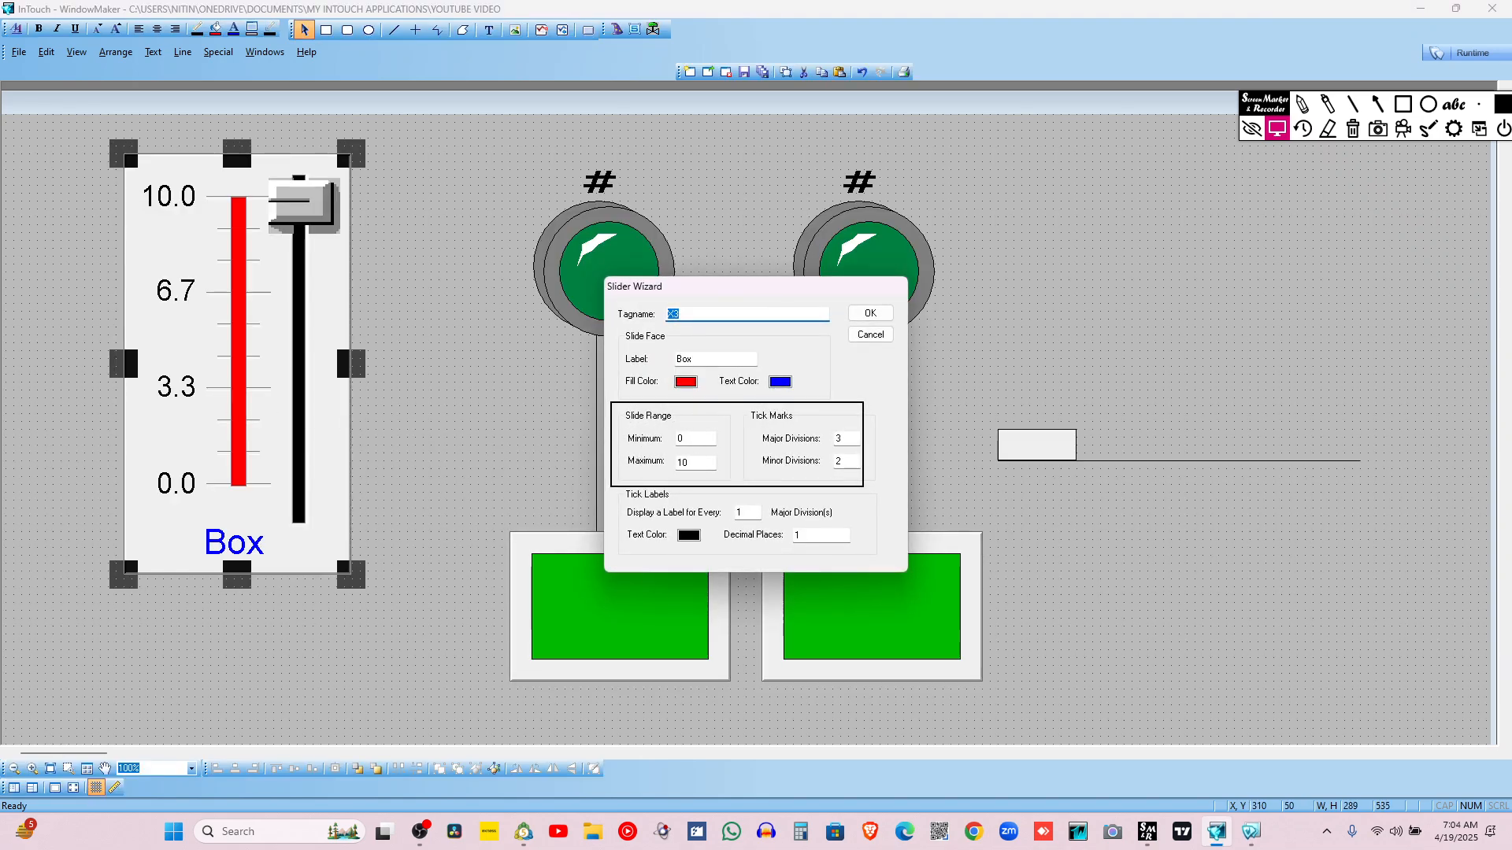
{"action": "left_click_drag", "start_coordinate": [697, 463], "coordinate": [609, 464]}
{"action": "type", "text": "100"}
{"action": "key", "text": "Tab"}
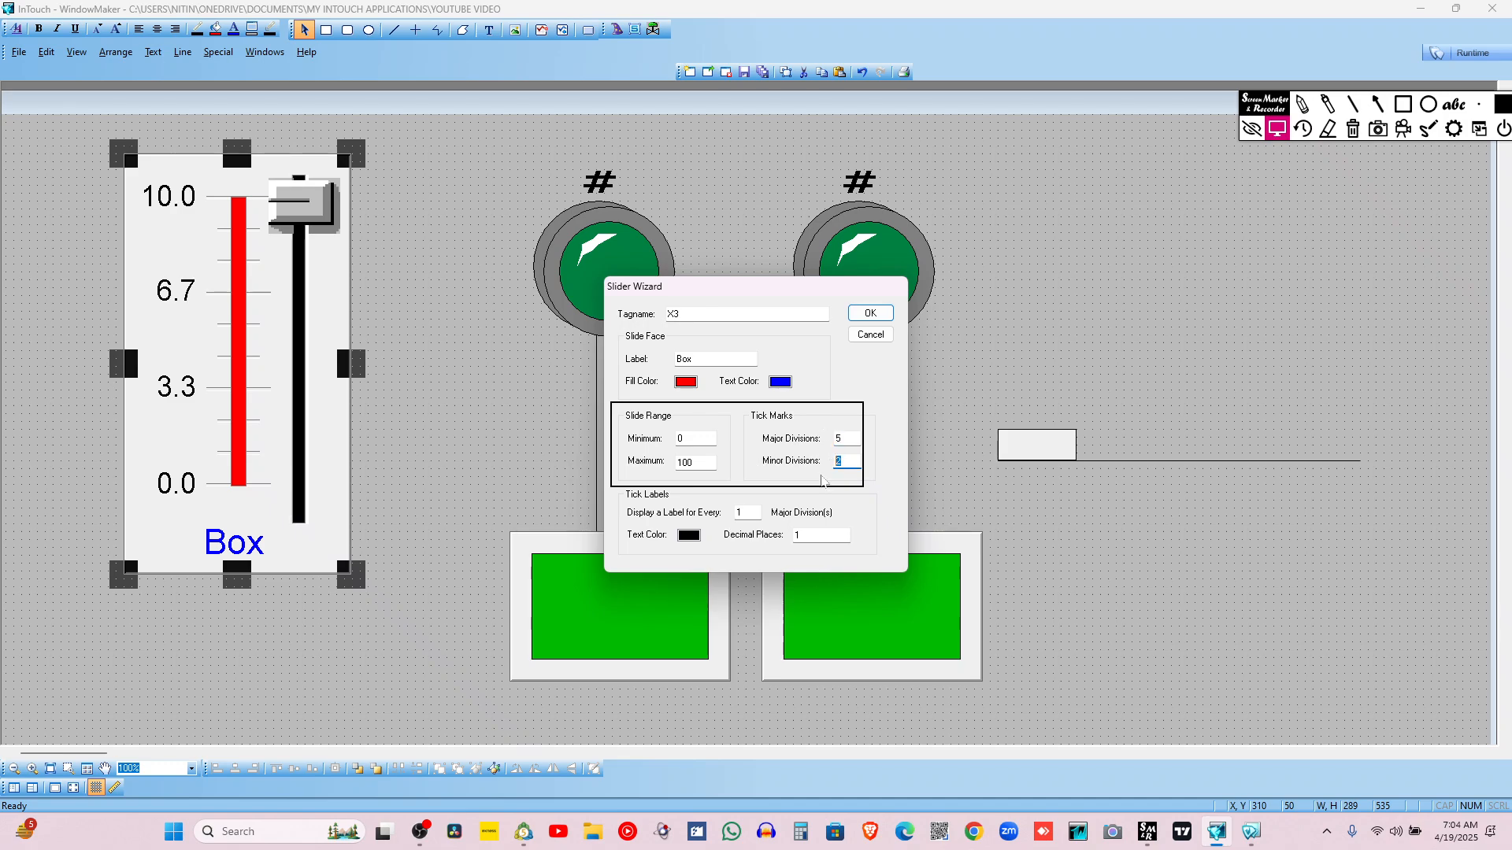
{"action": "key", "text": "Return"}
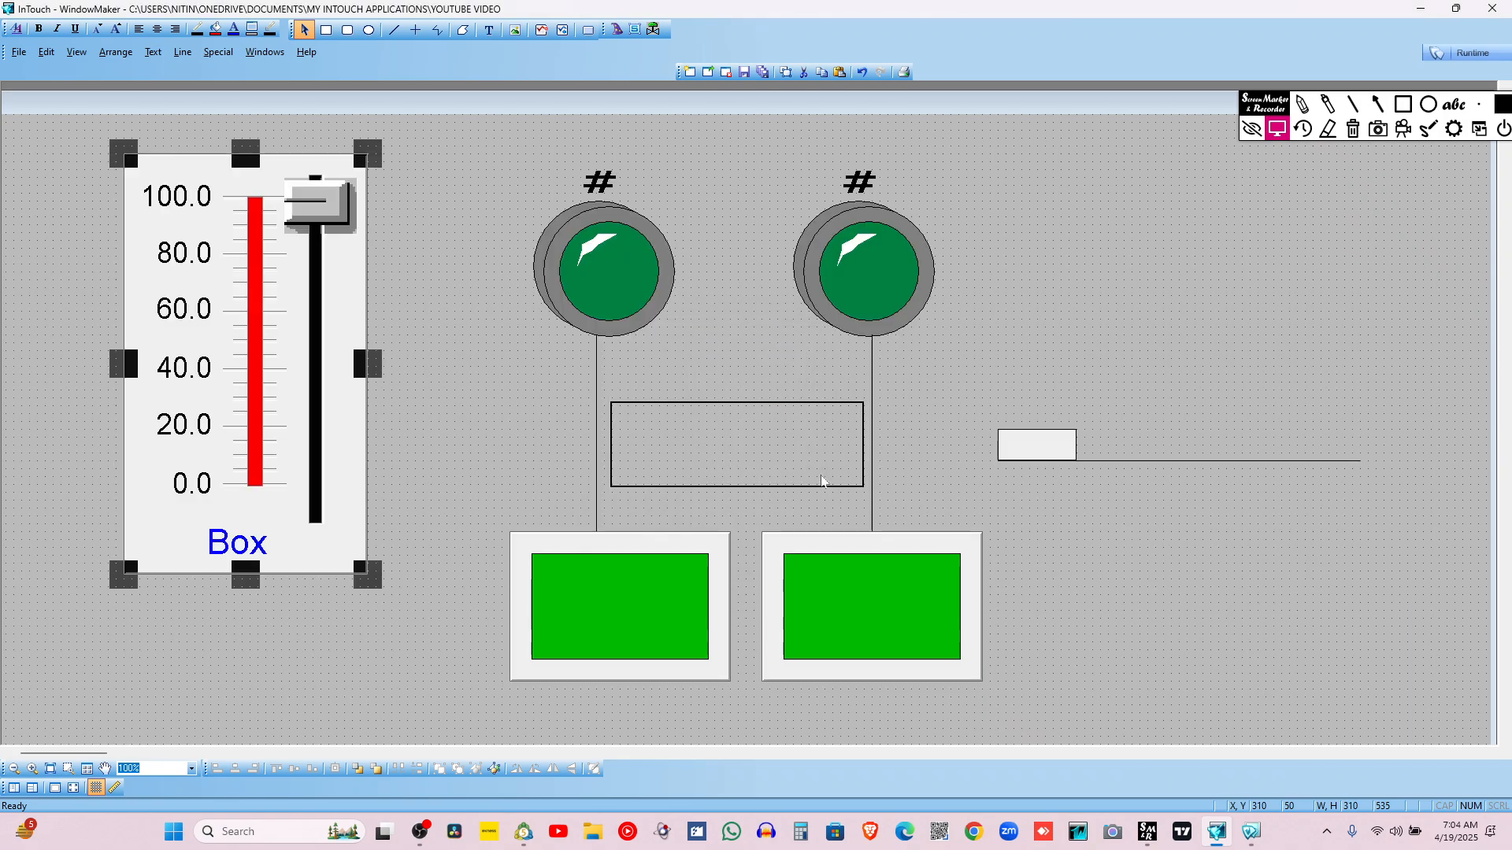
Test the slider with its 0 to 100 range in runtime, and return to development
{"action": "left_click", "coordinate": [1449, 59]}
{"action": "mouse_move", "coordinate": [311, 433]}
{"action": "left_mouse_down"}
{"action": "mouse_move", "coordinate": [271, 177]}
{"action": "mouse_move", "coordinate": [311, 432]}
{"action": "left_mouse_up"}
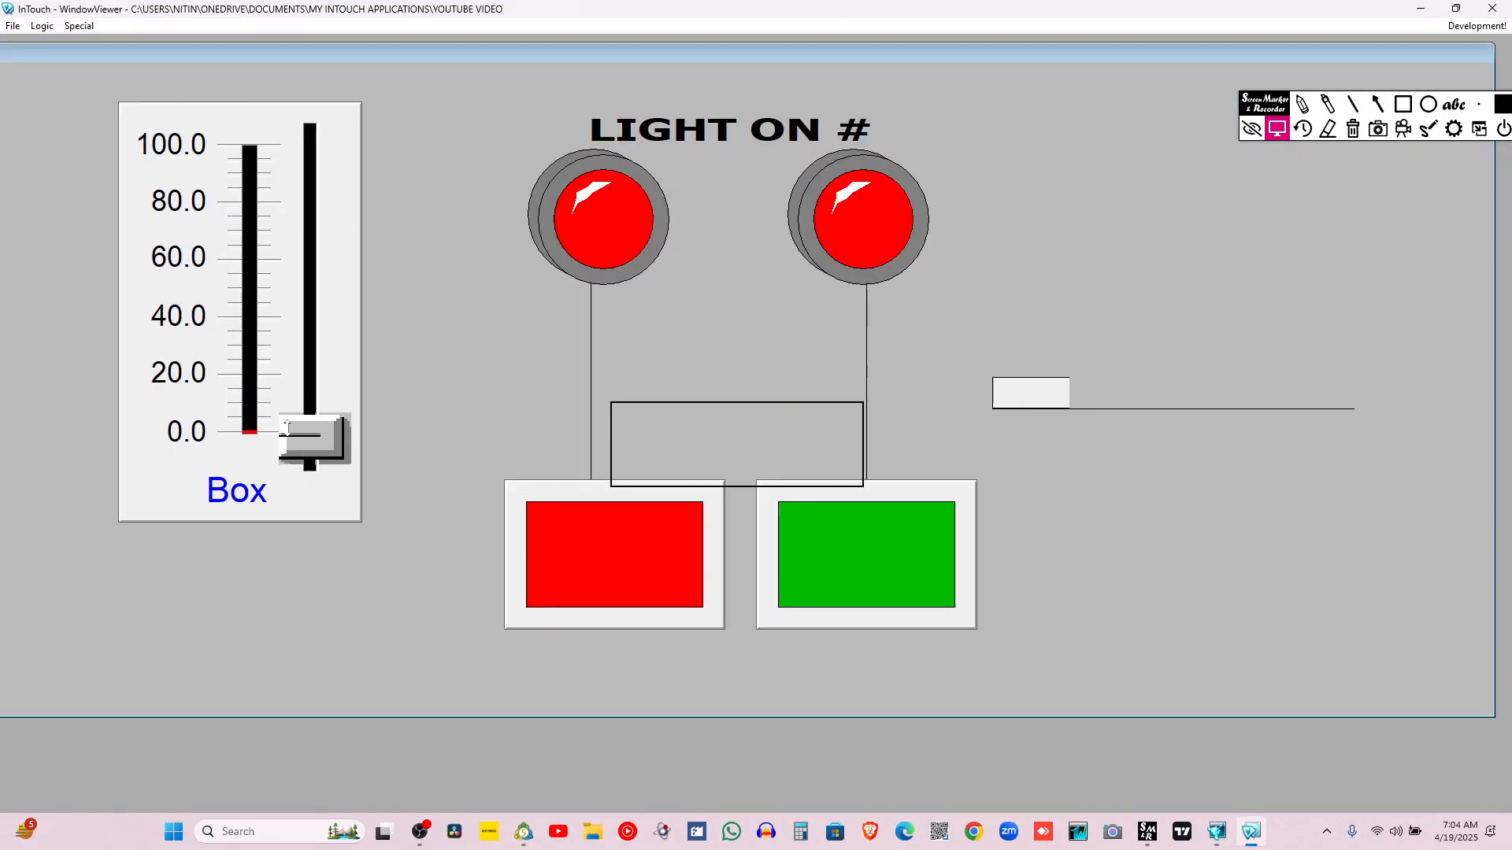
{"action": "left_click", "coordinate": [1456, 9]}
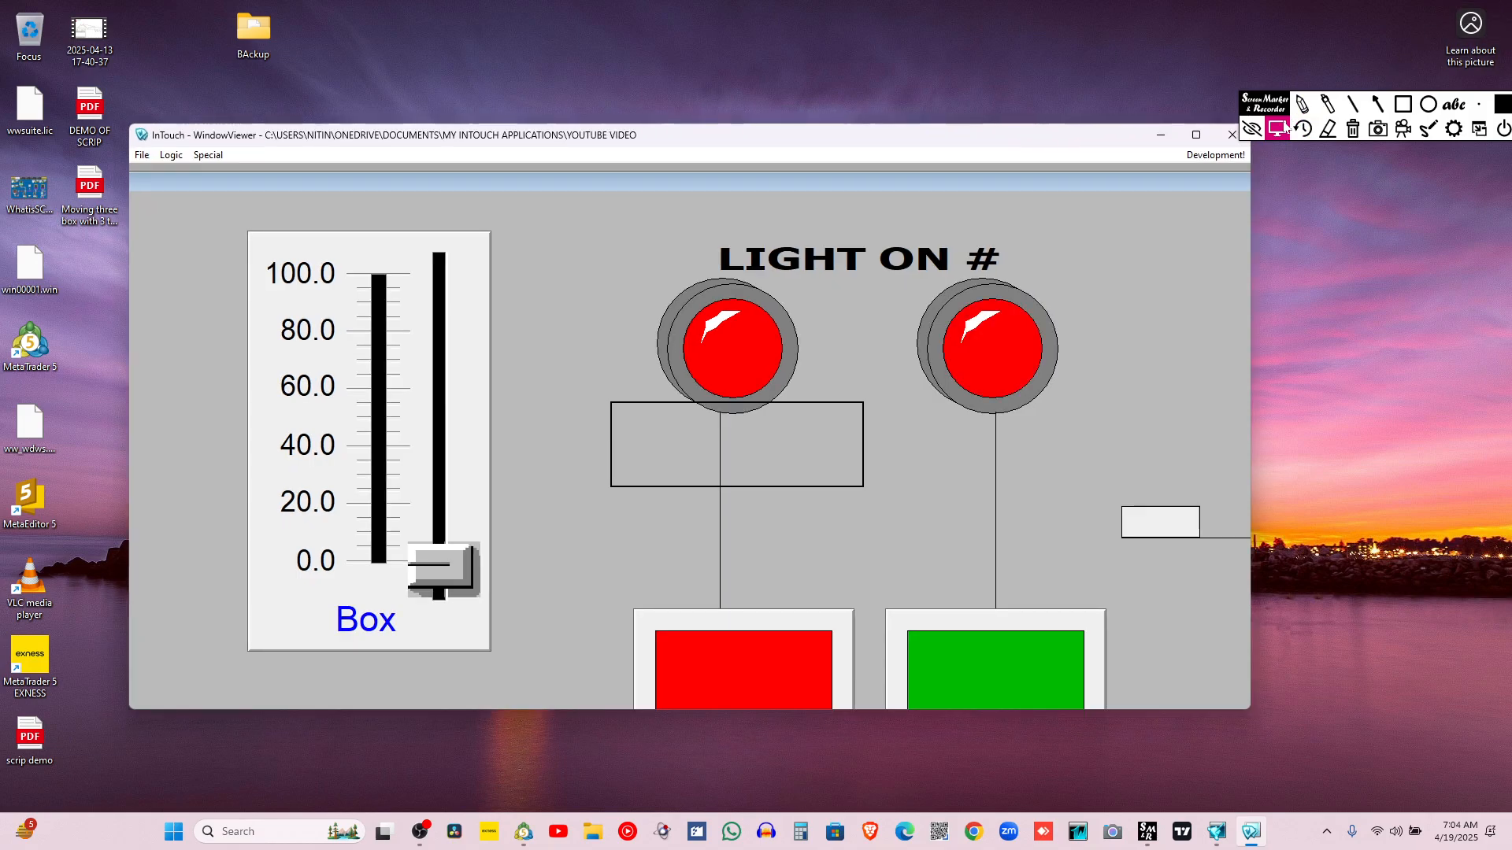
{"action": "left_click", "coordinate": [1201, 132]}
{"action": "left_click", "coordinate": [1452, 28]}
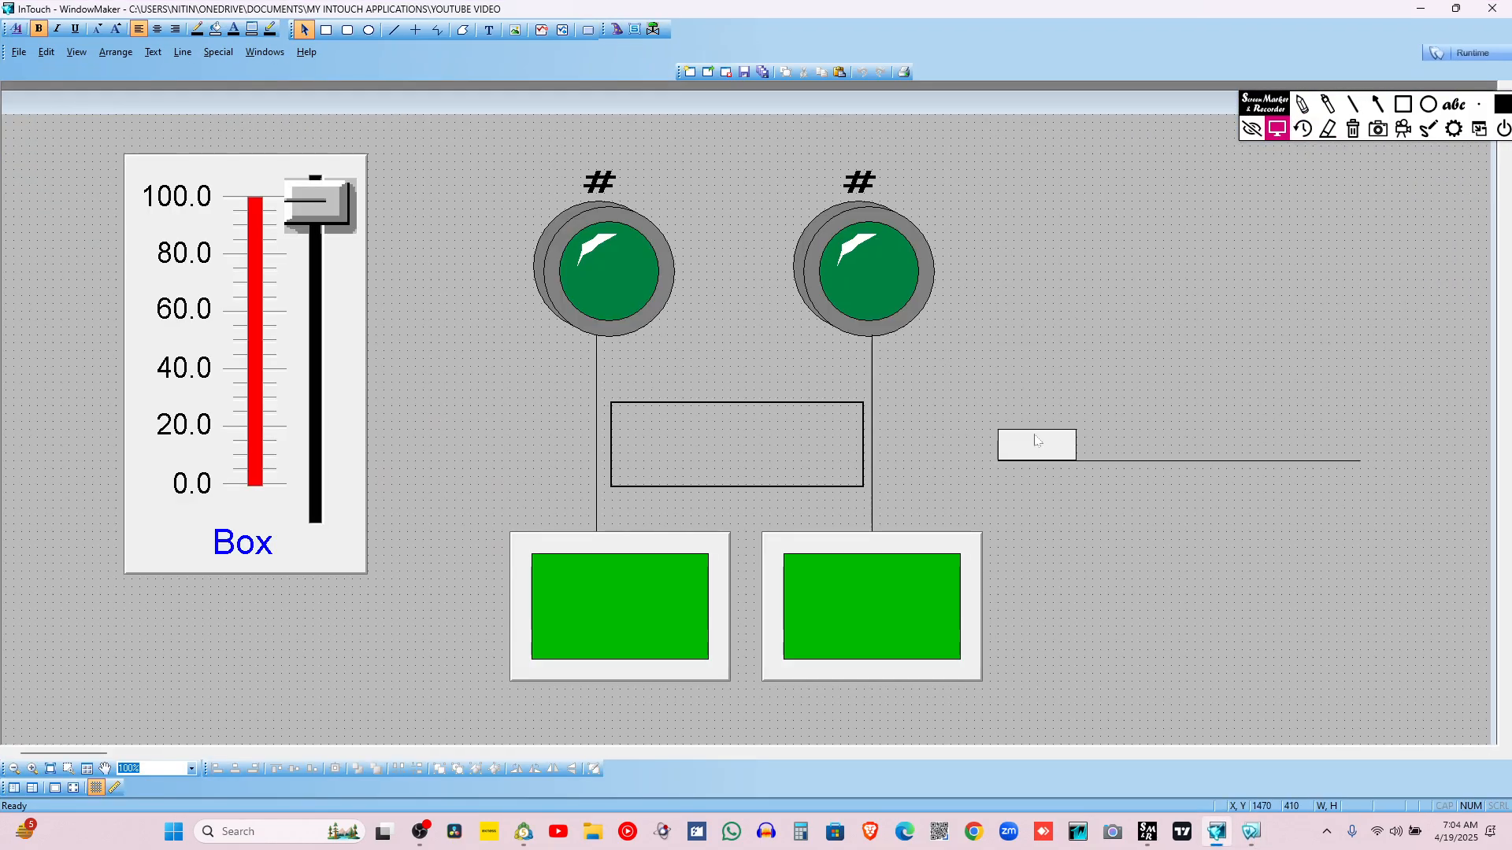
Replace the rectangle's horizontal location link with a vertical location link using the expression X3
{"action": "double_click", "coordinate": [1036, 441]}
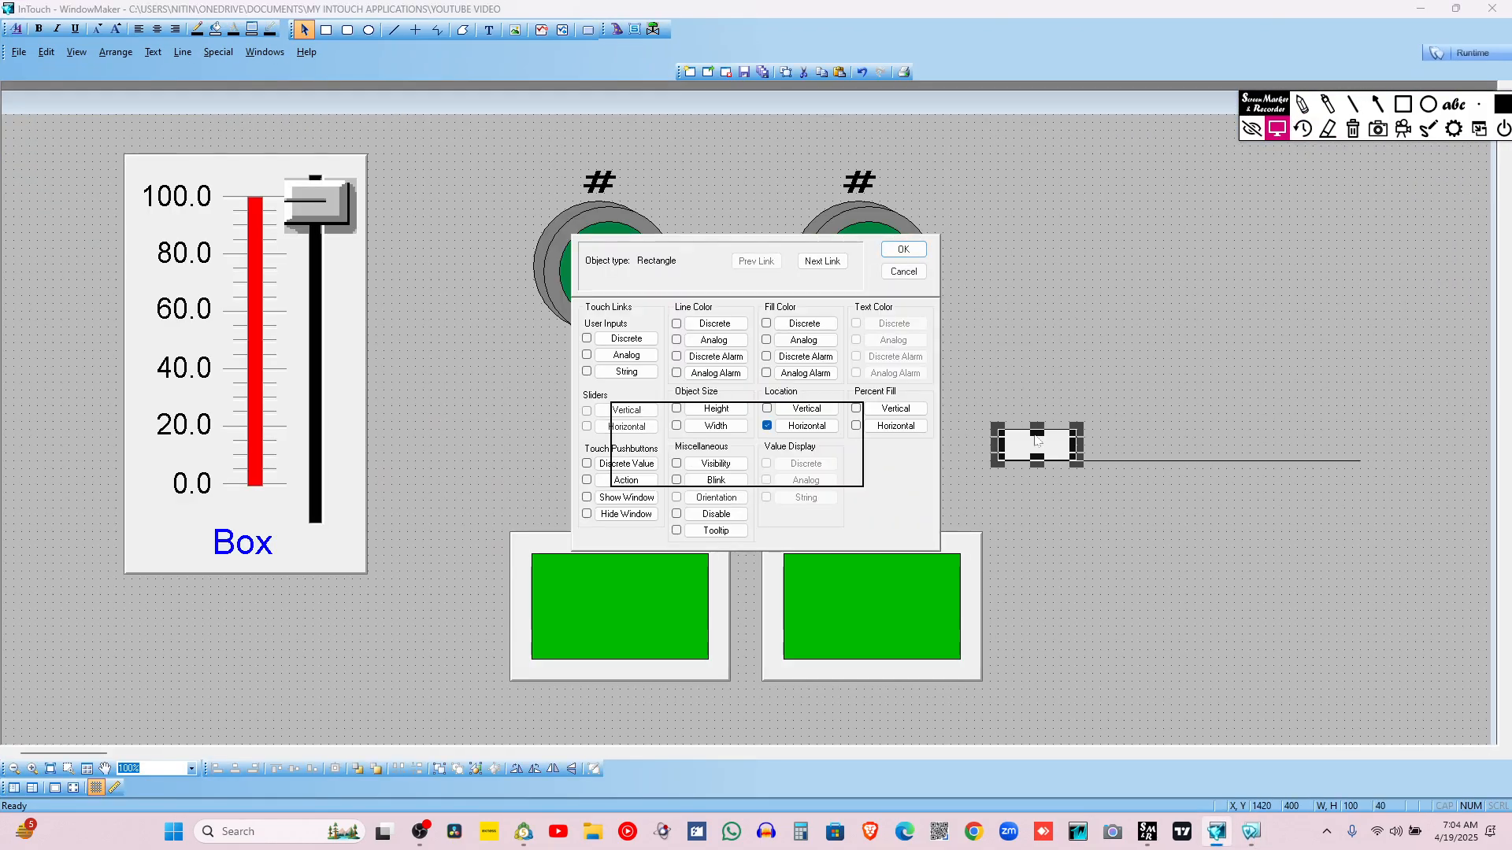
{"action": "left_click", "coordinate": [768, 409]}
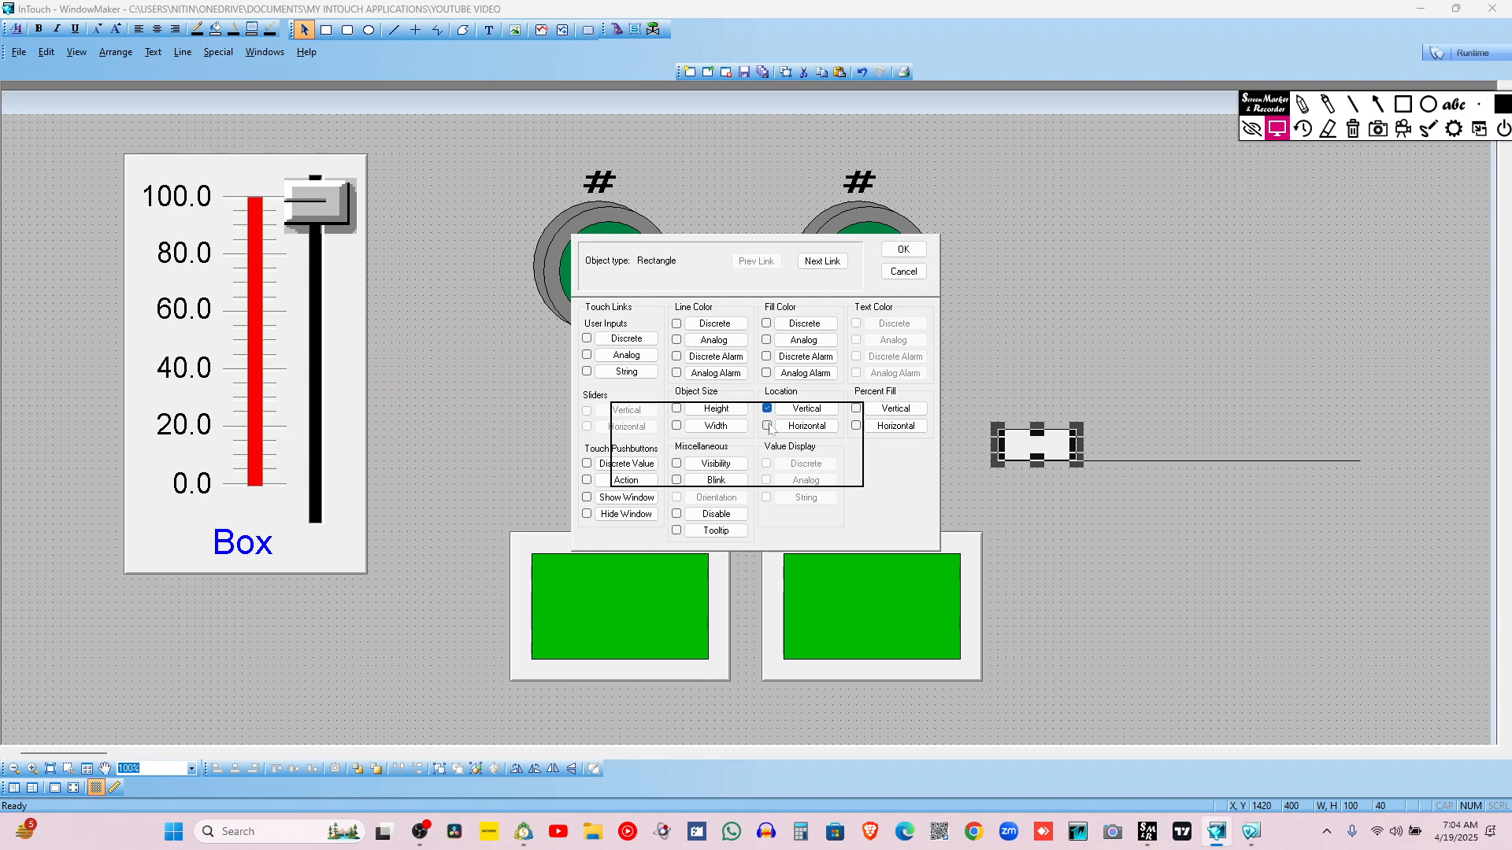
{"action": "left_click", "coordinate": [797, 409]}
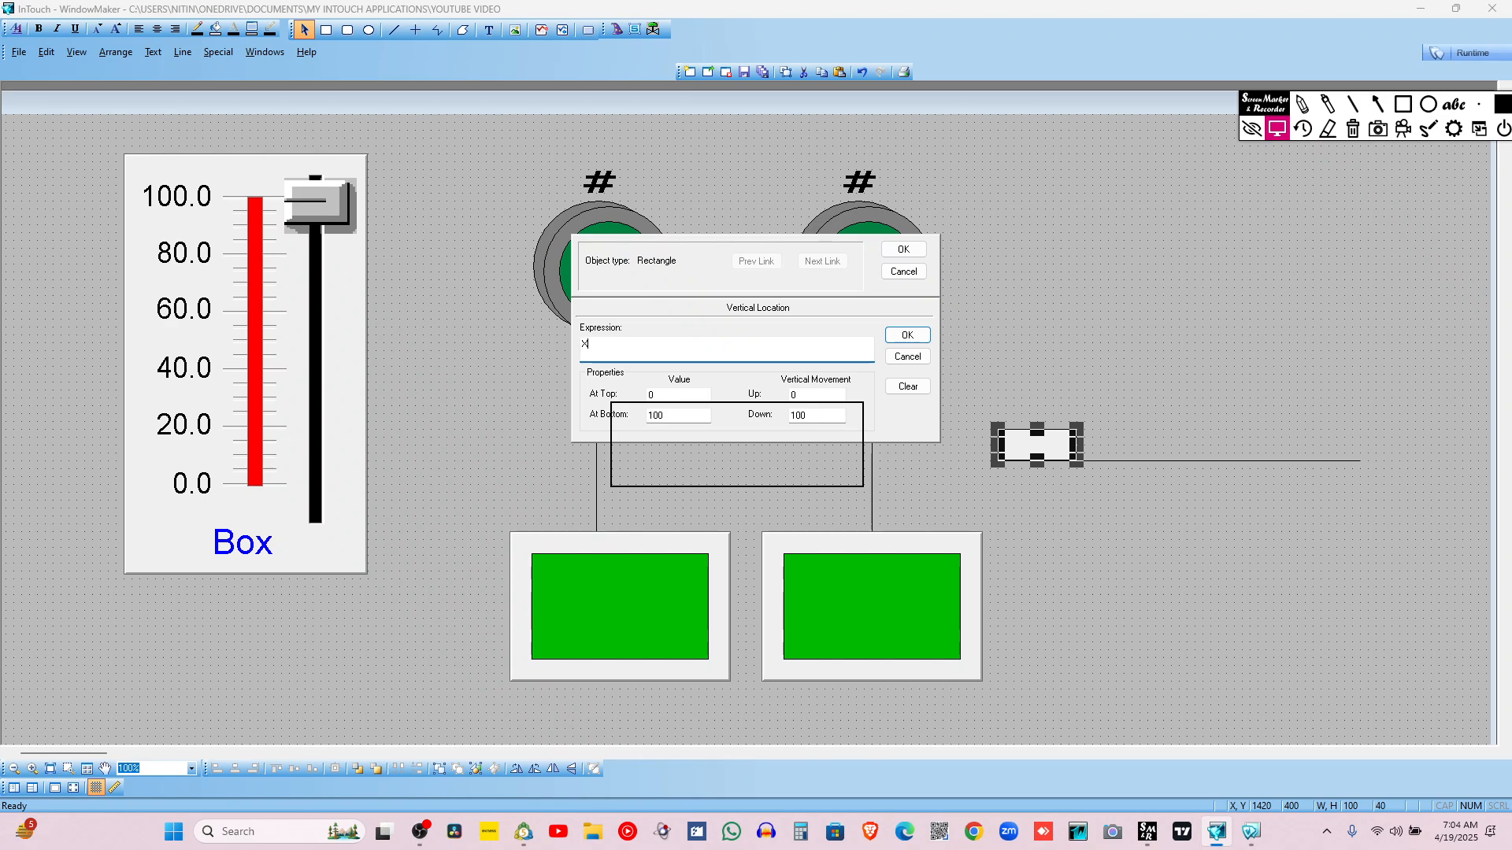
{"action": "key", "text": "Return"}
{"action": "key", "text": "Return"}
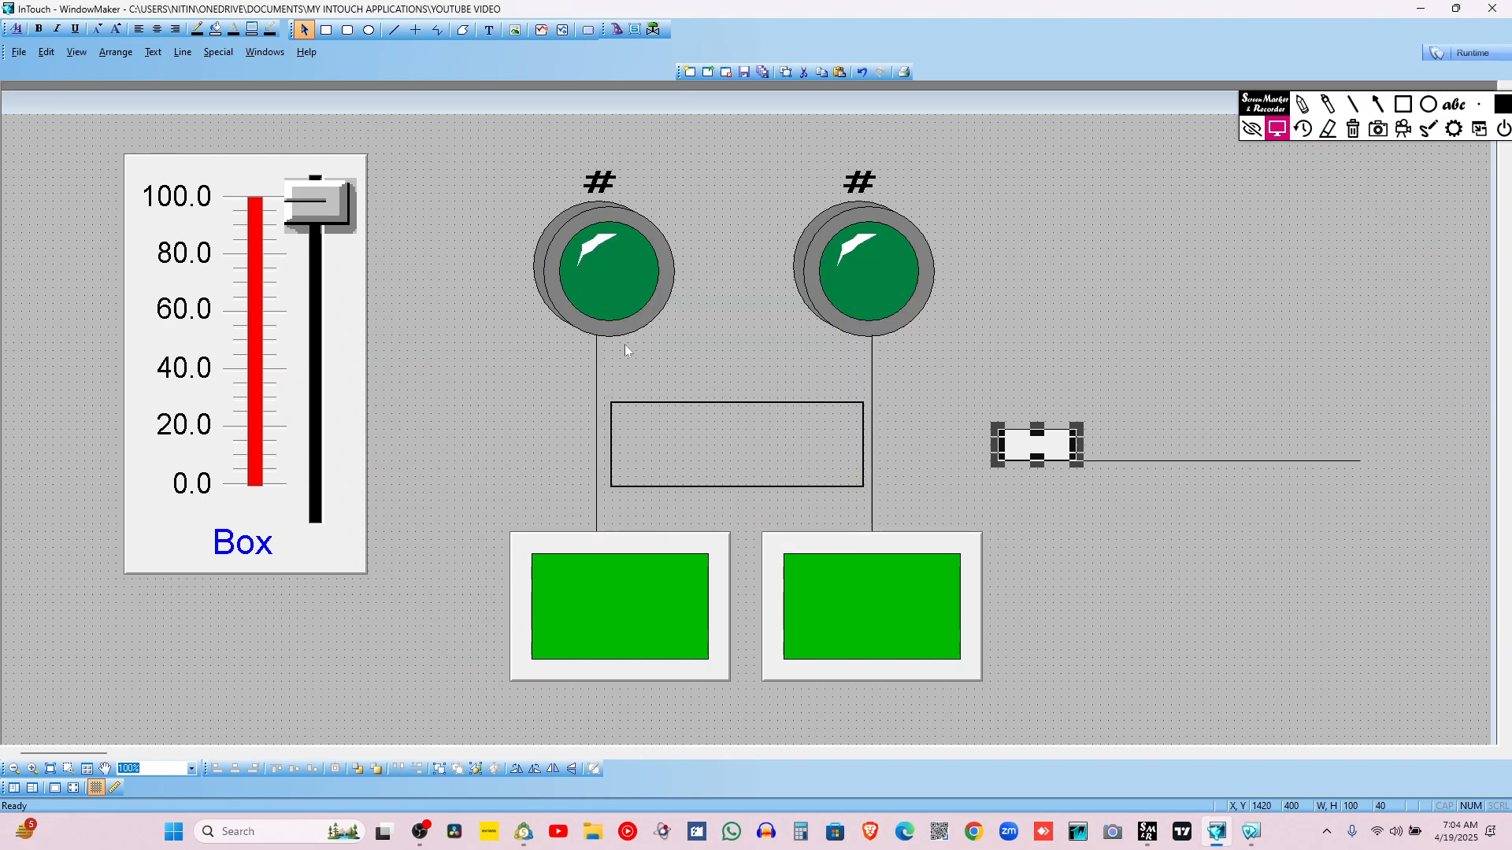
Test the rectangle's vertical movement with the slider in runtime, and go back to development
{"action": "left_click", "coordinate": [1435, 55]}
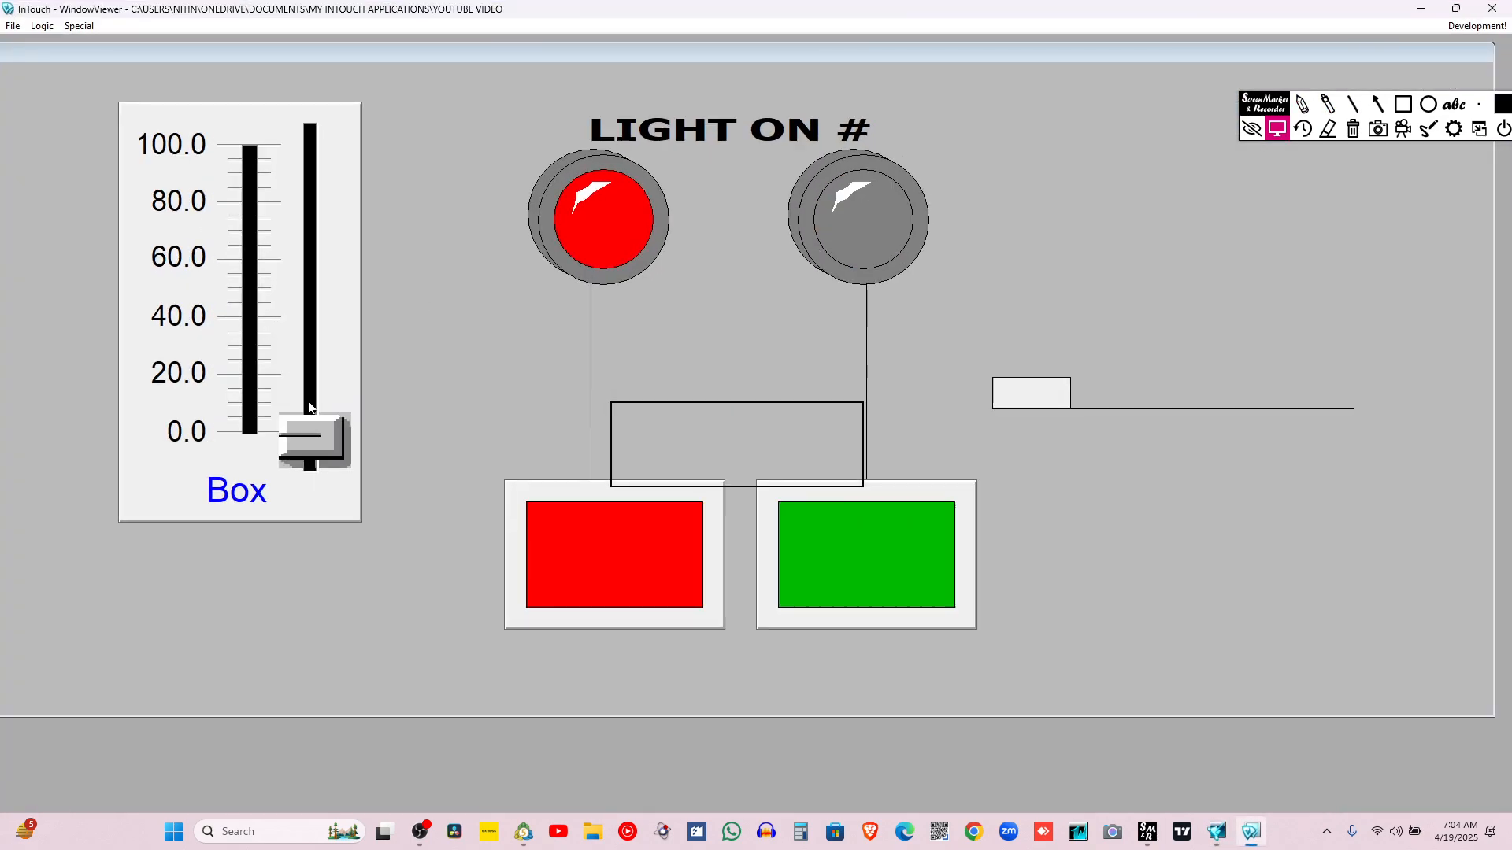
{"action": "mouse_move", "coordinate": [314, 437]}
{"action": "left_mouse_down"}
{"action": "mouse_move", "coordinate": [313, 145]}
{"action": "mouse_move", "coordinate": [323, 464]}
{"action": "left_mouse_up"}
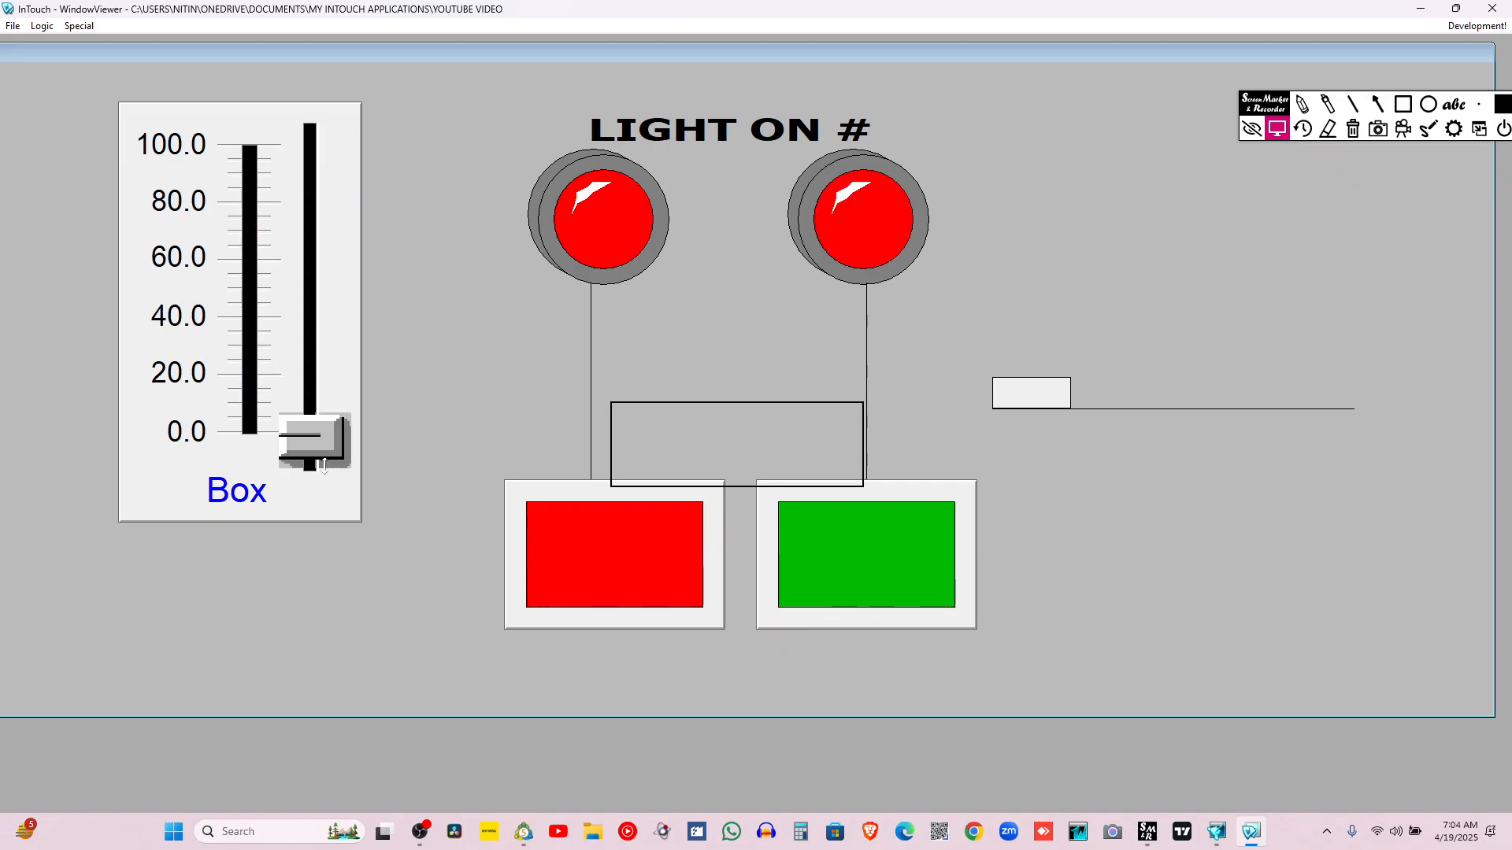
{"action": "left_click", "coordinate": [1477, 26]}
Set the rectangle's vertical location values to 100 at top and 0 at bottom
{"action": "left_click", "coordinate": [1002, 439]}
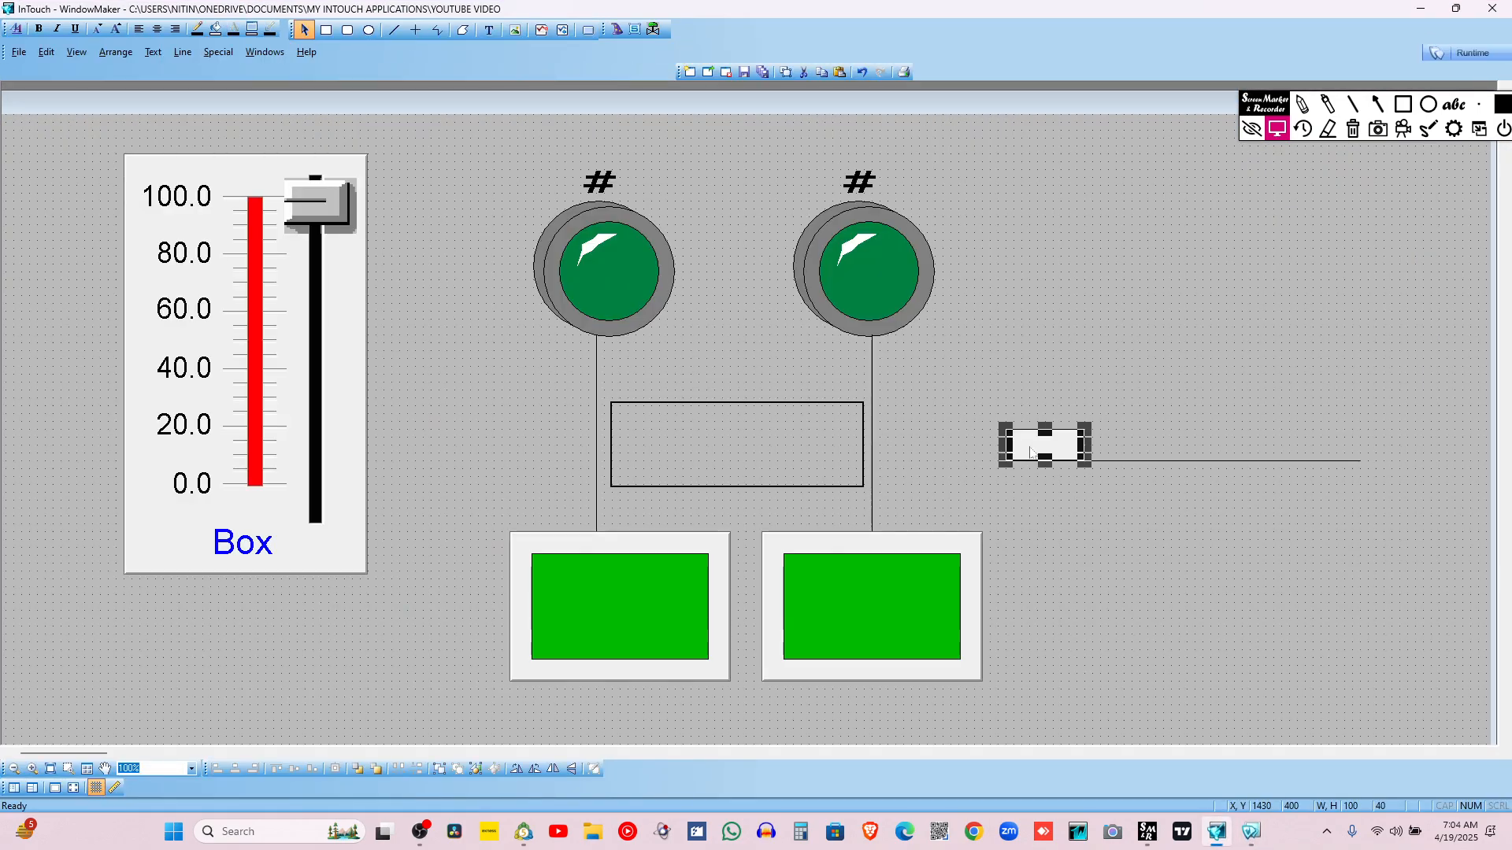
{"action": "double_click", "coordinate": [1032, 450]}
{"action": "left_click", "coordinate": [799, 410]}
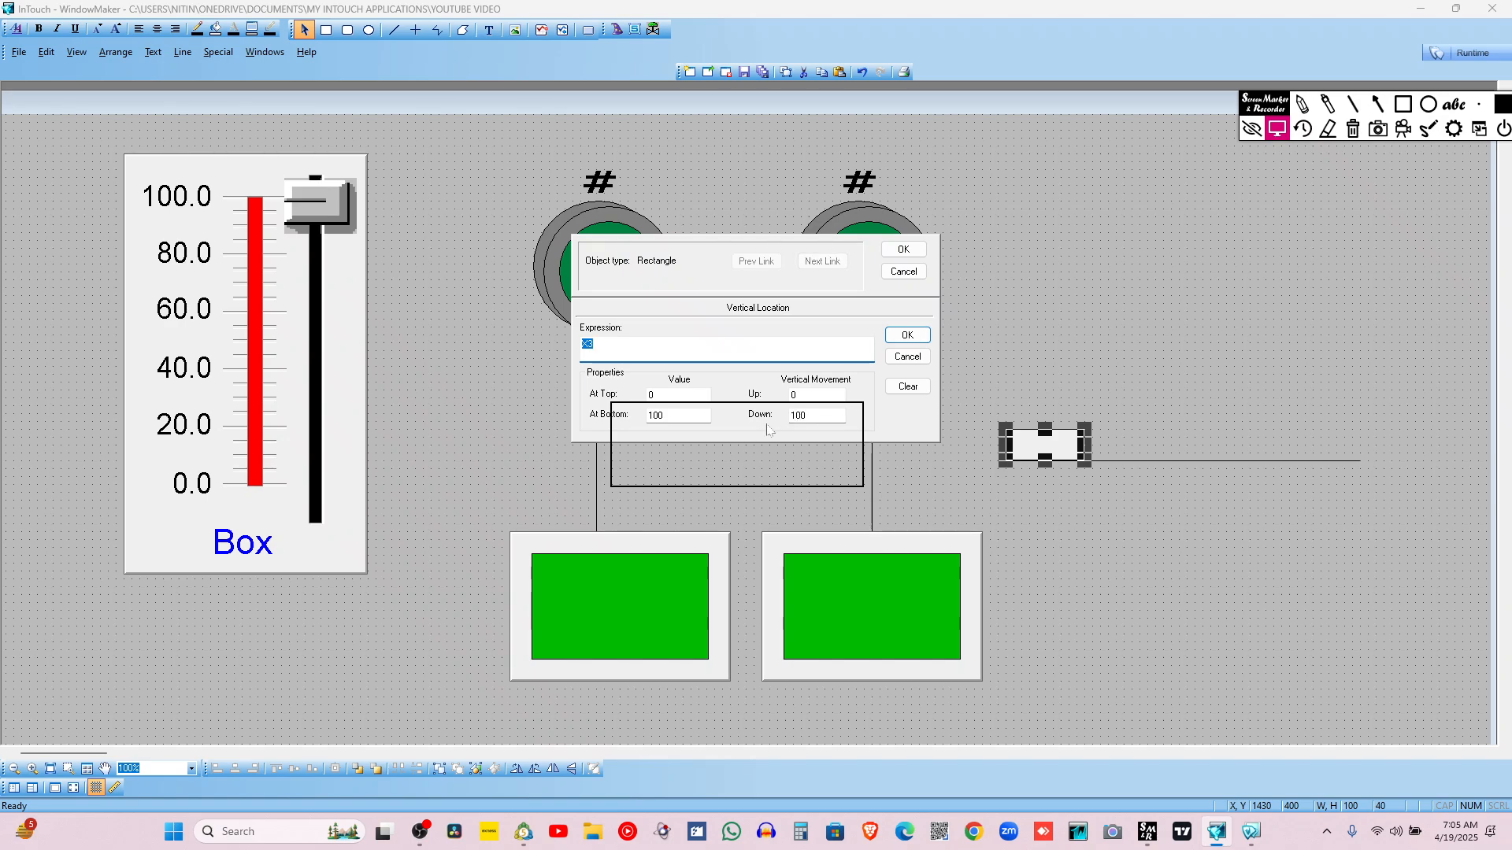
{"action": "left_click_drag", "start_coordinate": [679, 415], "coordinate": [549, 408]}
{"action": "type", "text": "0"}
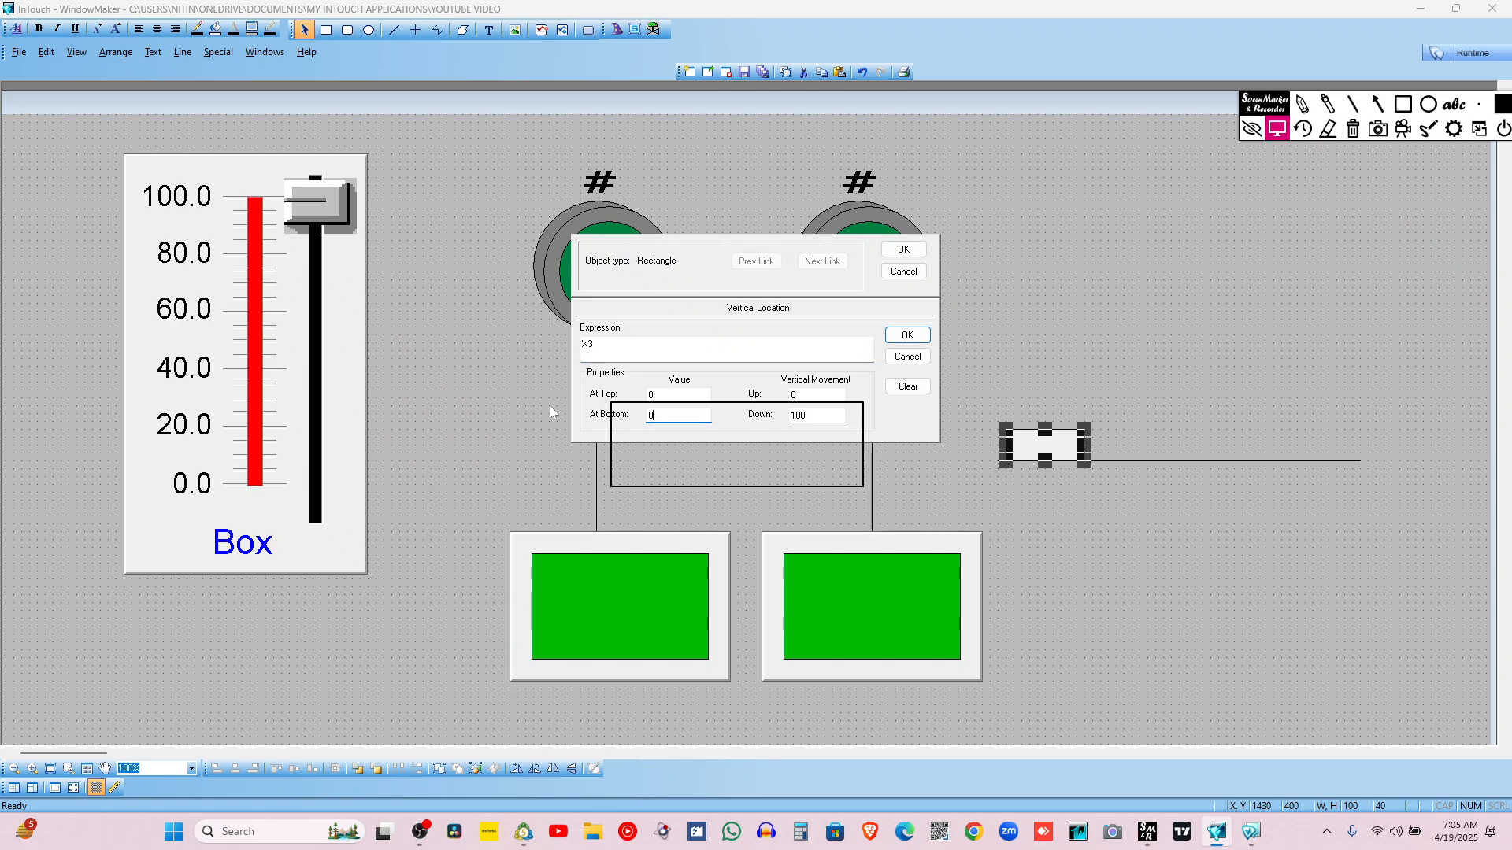
{"action": "left_click_drag", "start_coordinate": [671, 395], "coordinate": [642, 406]}
{"action": "type", "text": "100"}
{"action": "key", "text": "Return"}
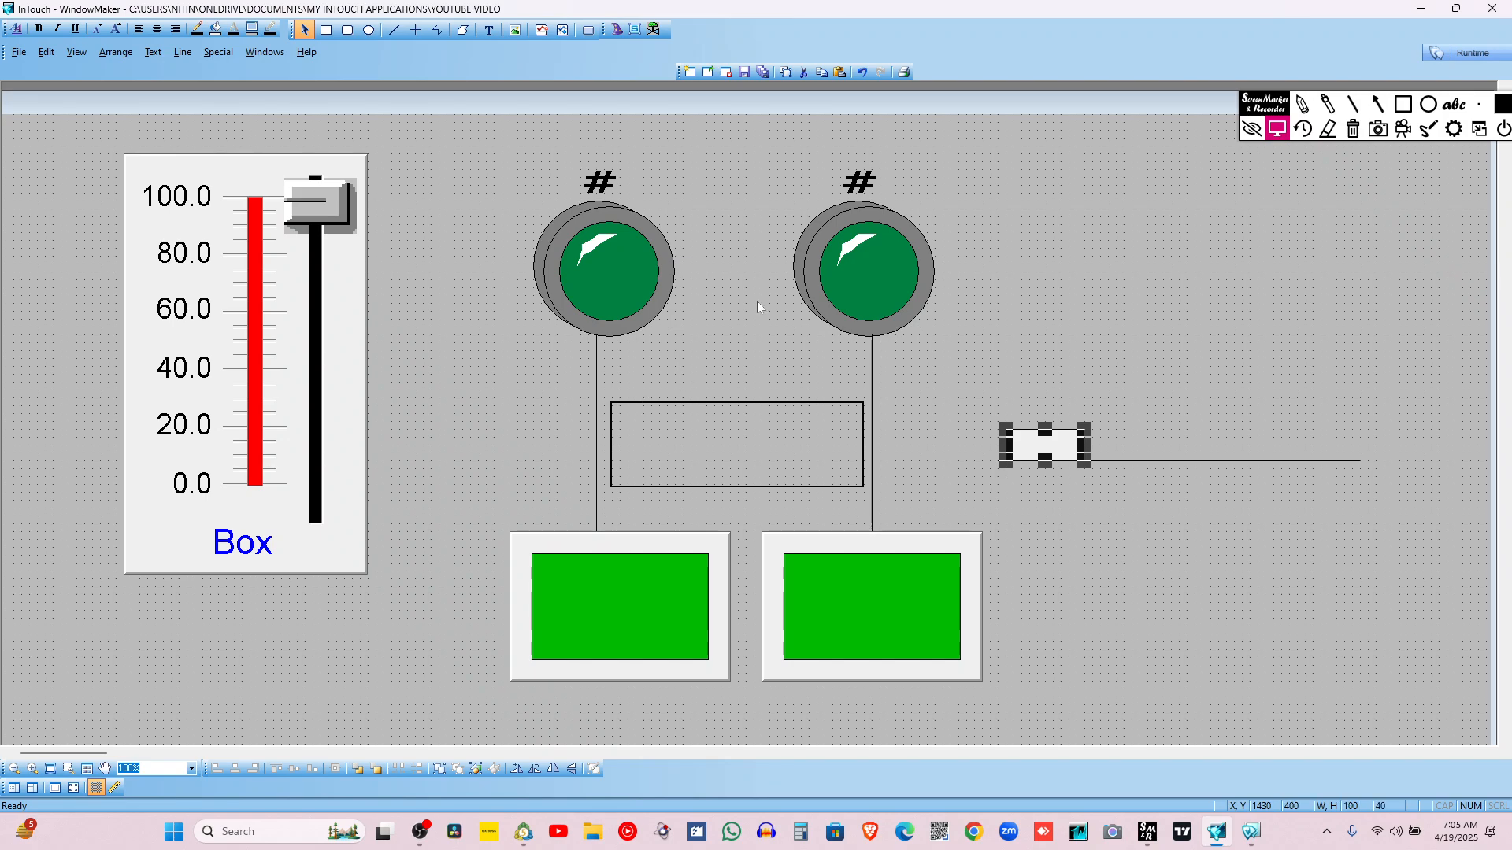
Check the reversed vertical movement by sliding between 0 and 100 in runtime, and leave runtime
{"action": "left_click", "coordinate": [1464, 49]}
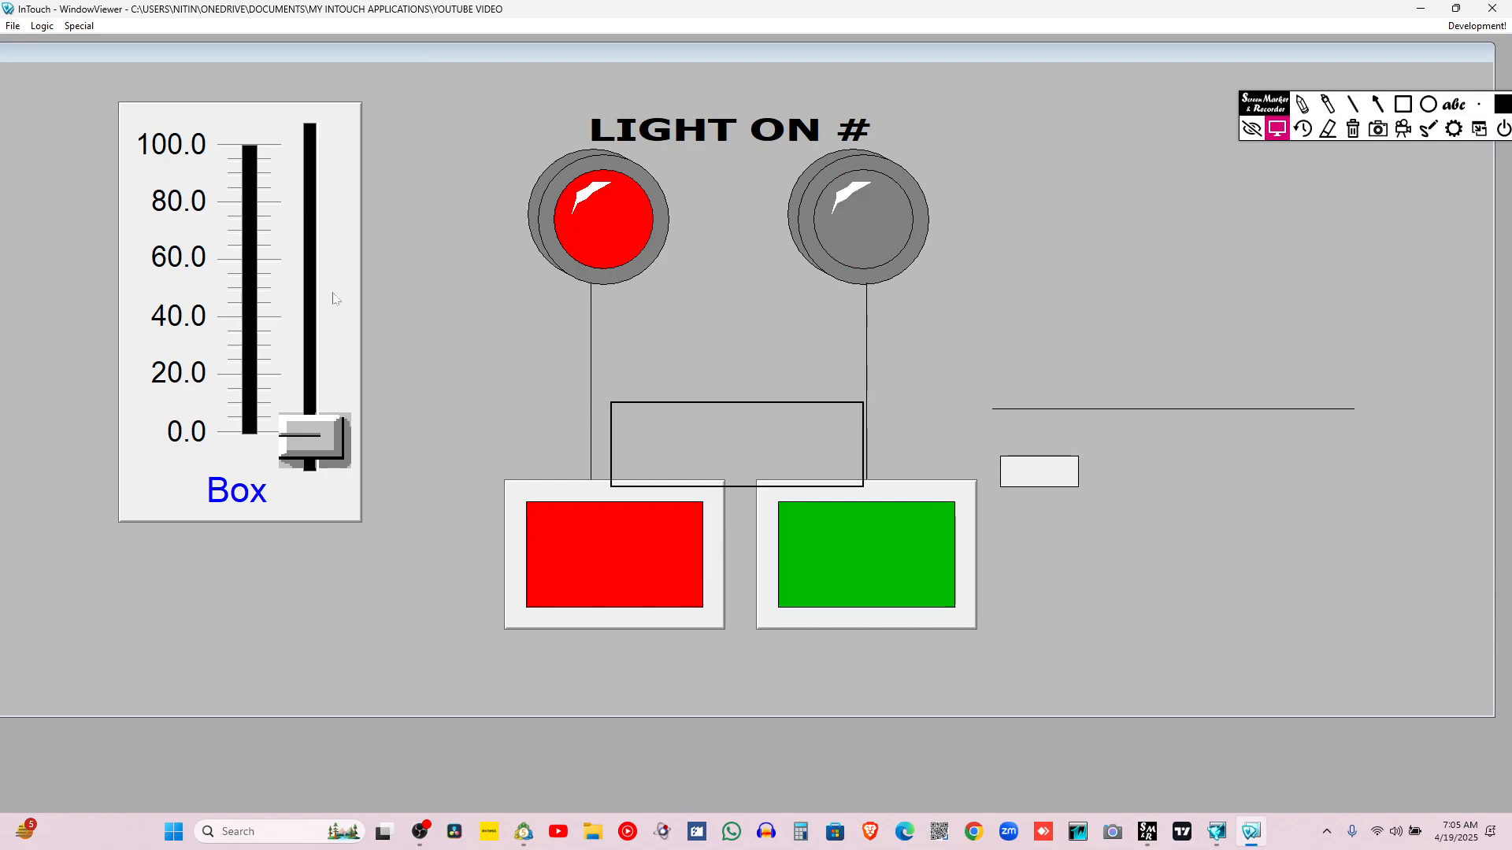
{"action": "left_click_drag", "start_coordinate": [311, 438], "coordinate": [300, 122]}
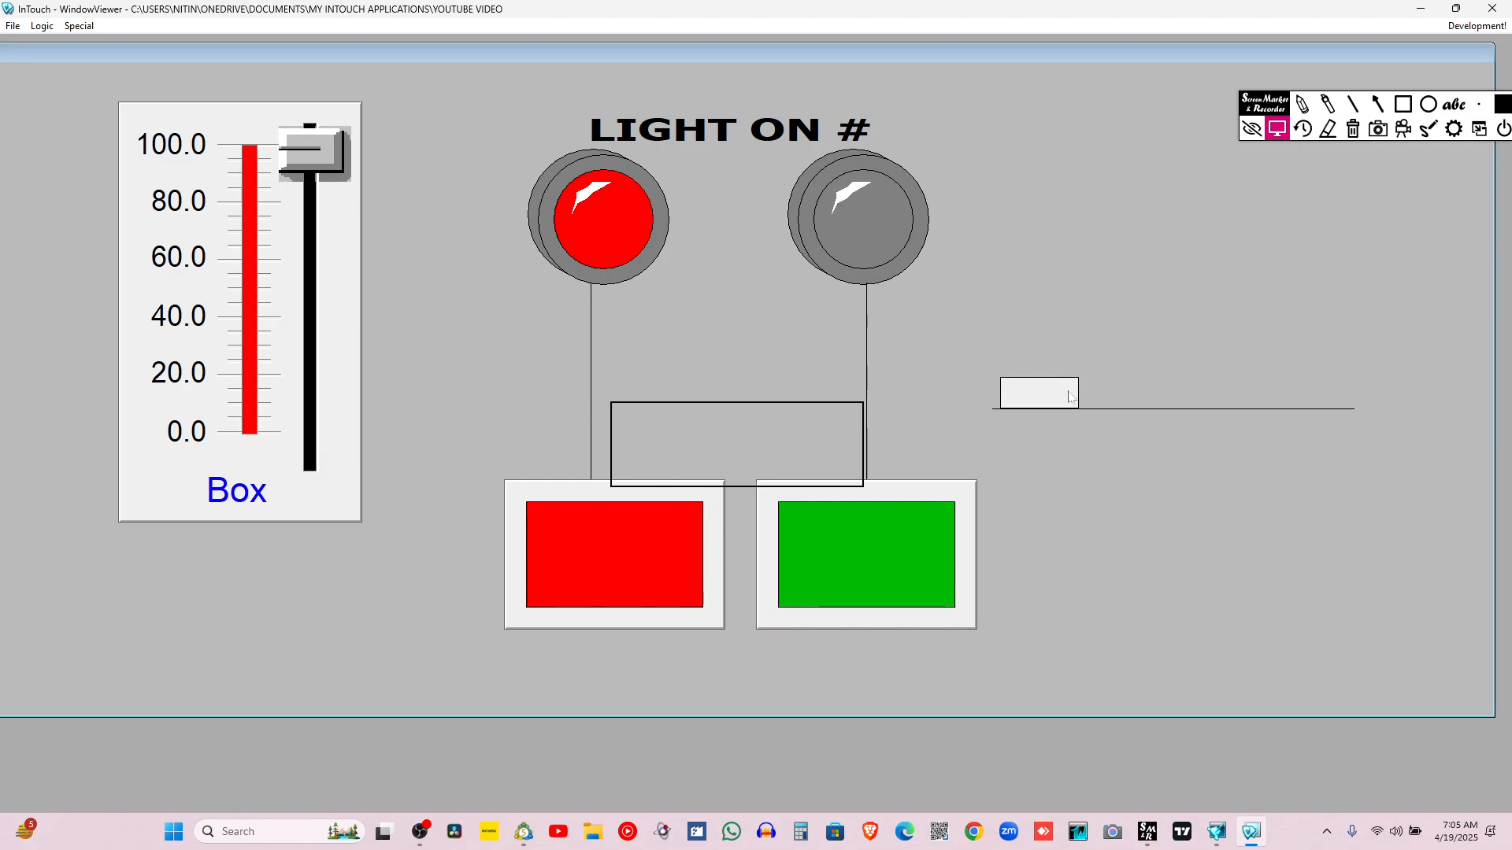
{"action": "mouse_move", "coordinate": [323, 152]}
{"action": "left_mouse_down"}
{"action": "mouse_move", "coordinate": [322, 438]}
{"action": "mouse_move", "coordinate": [331, 130]}
{"action": "left_mouse_up"}
{"action": "left_click", "coordinate": [1477, 26]}
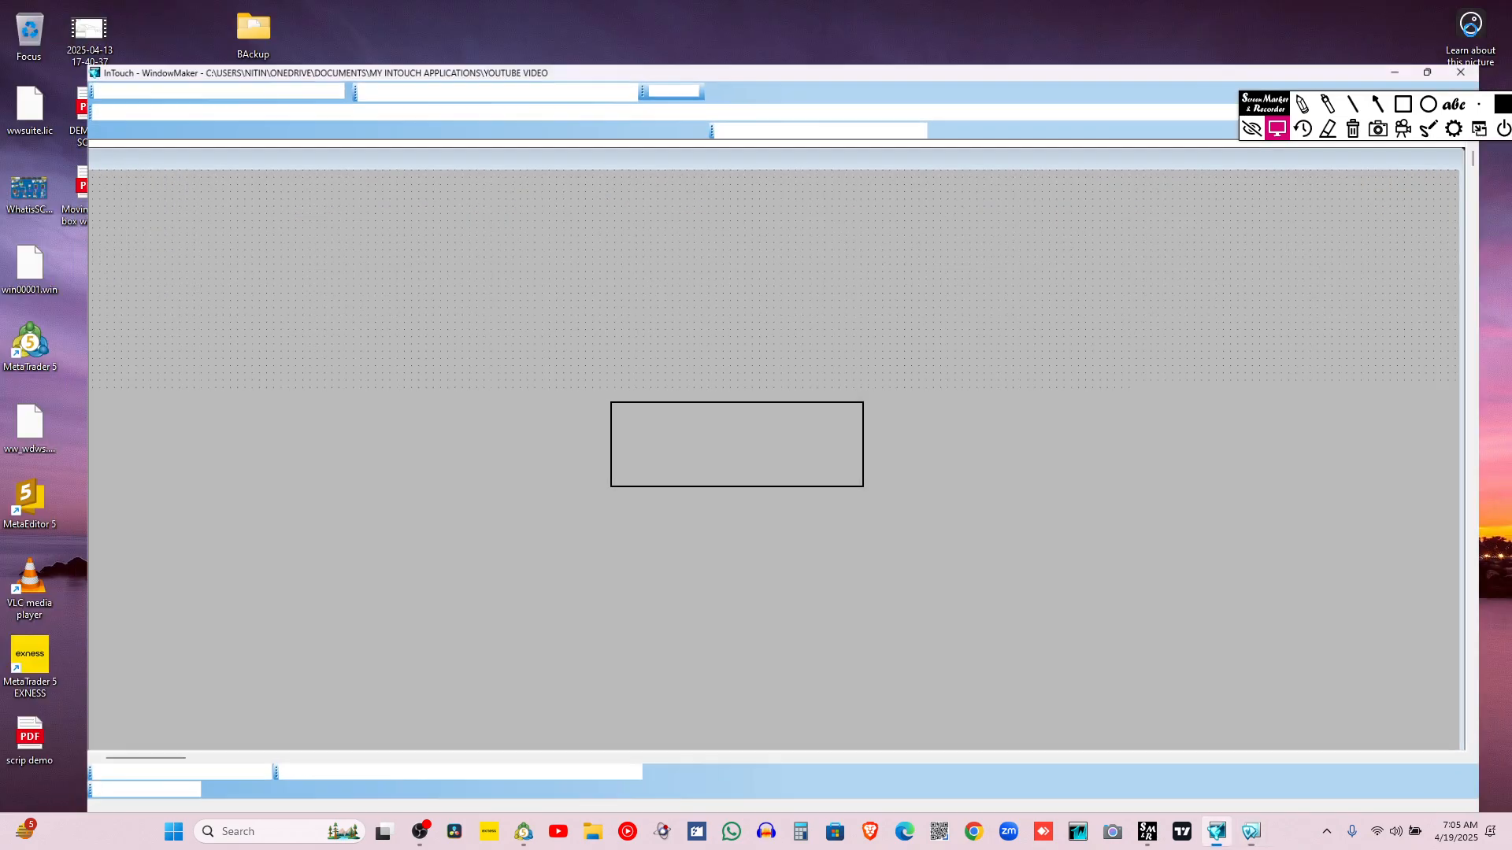
Set the rectangle's vertical location values to 0 at top and 100 at bottom
{"action": "double_click", "coordinate": [1039, 455]}
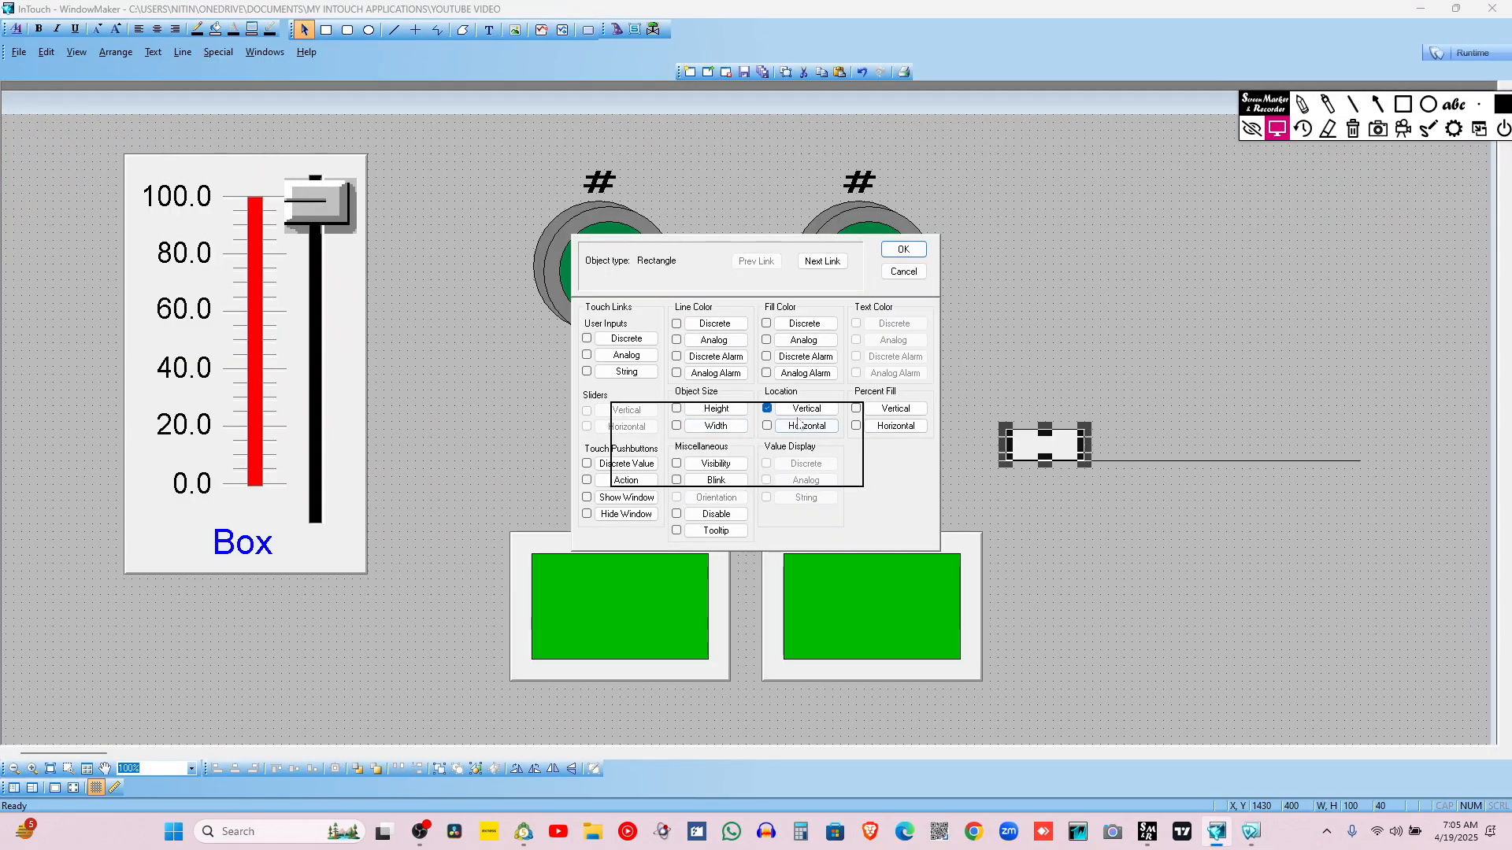
{"action": "left_click", "coordinate": [800, 423]}
{"action": "key", "text": "Tab"}
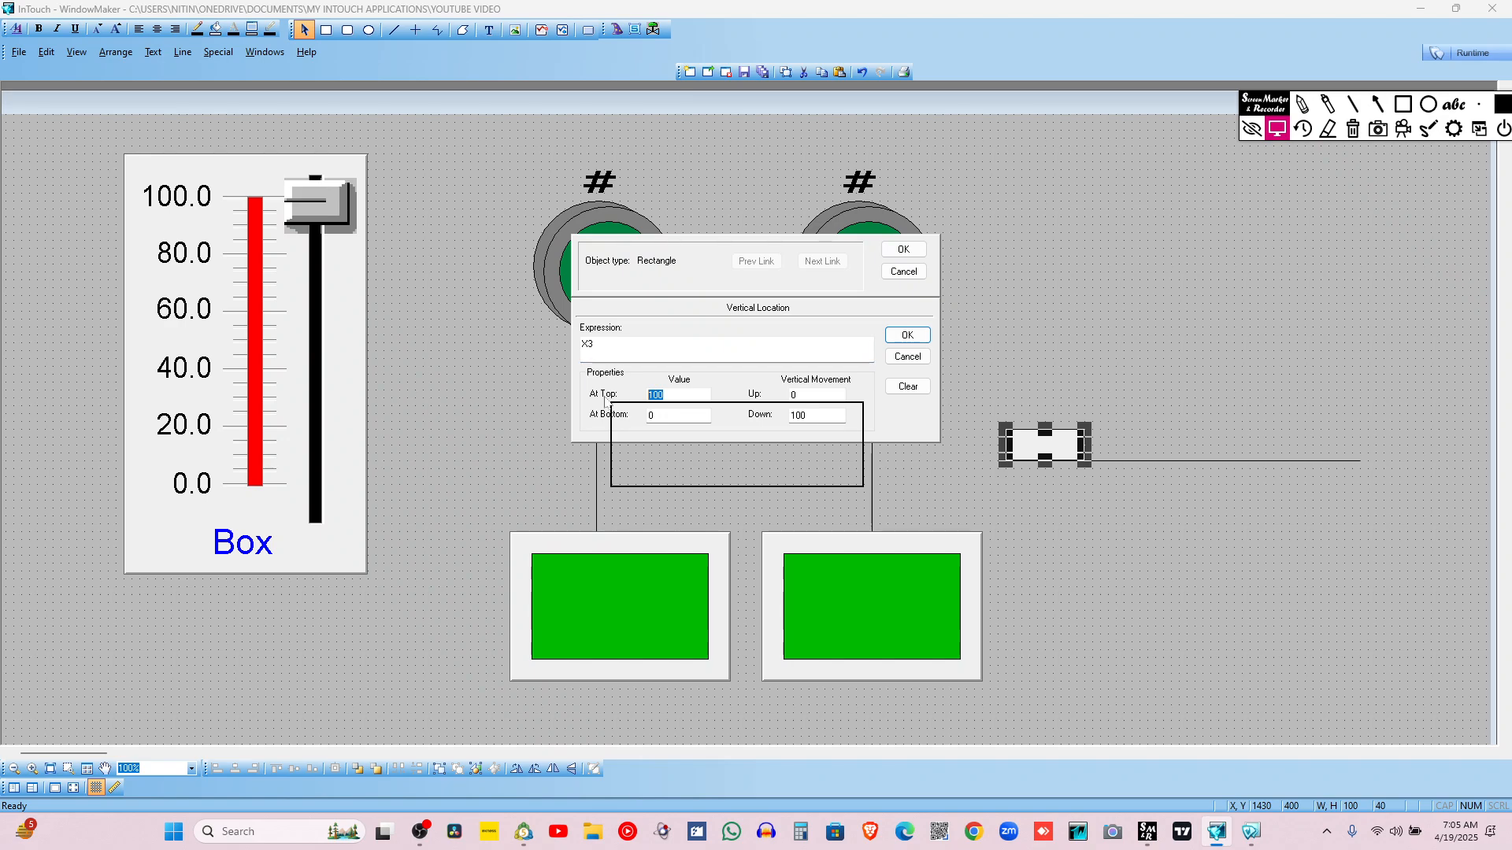
{"action": "type", "text": "0100"}
{"action": "key", "text": "Return"}
{"action": "key", "text": "Return"}
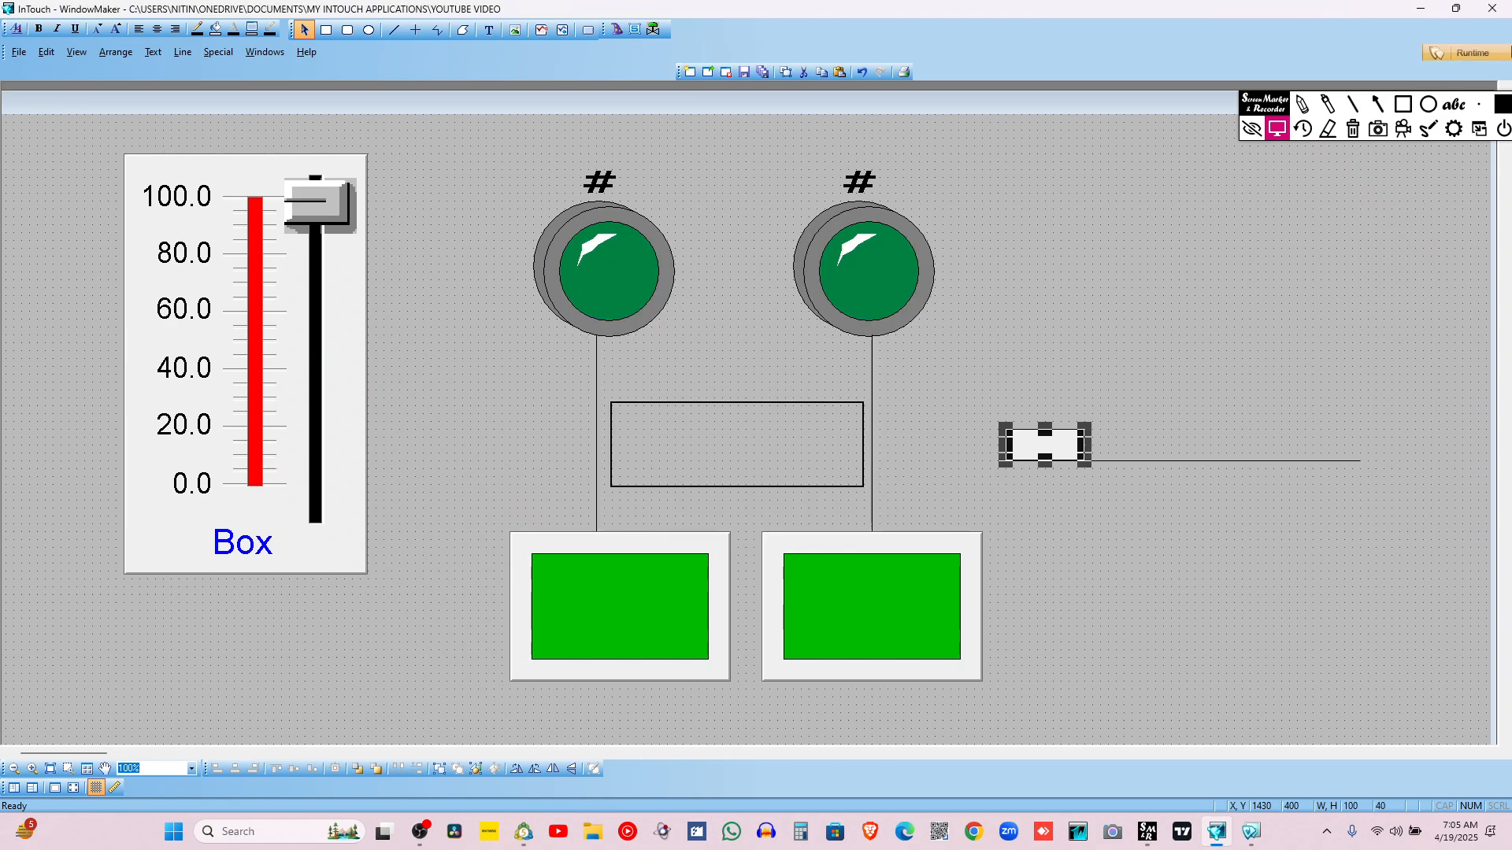
Check the rectangle's vertical movement with the restored end values in runtime, and return to development
{"action": "left_click", "coordinate": [1475, 58]}
{"action": "mouse_move", "coordinate": [329, 134]}
{"action": "left_mouse_down"}
{"action": "mouse_move", "coordinate": [329, 420]}
{"action": "mouse_move", "coordinate": [318, 126]}
{"action": "left_mouse_up"}
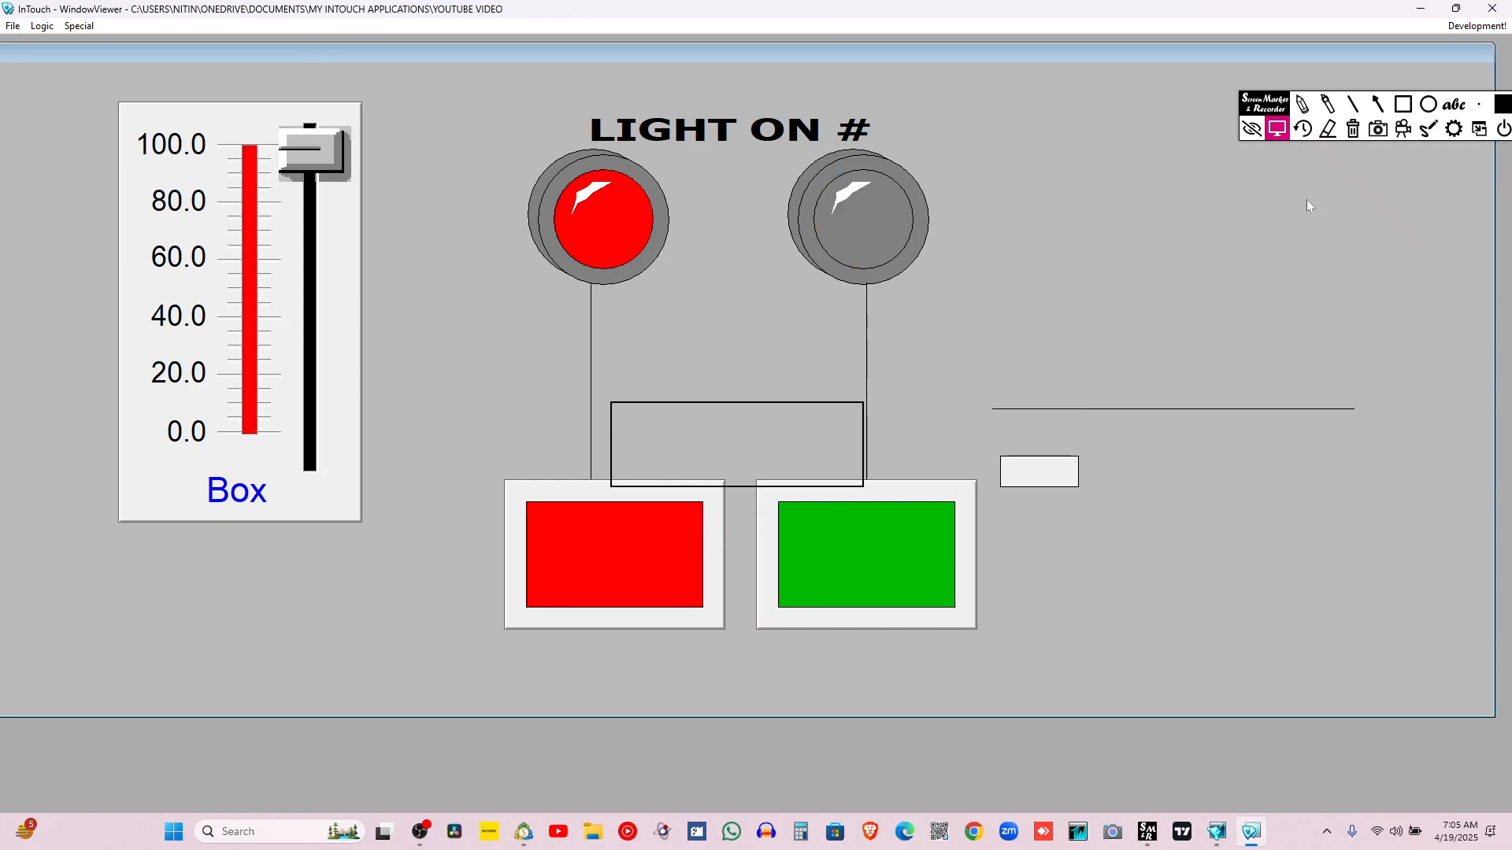
{"action": "left_click", "coordinate": [1477, 26]}
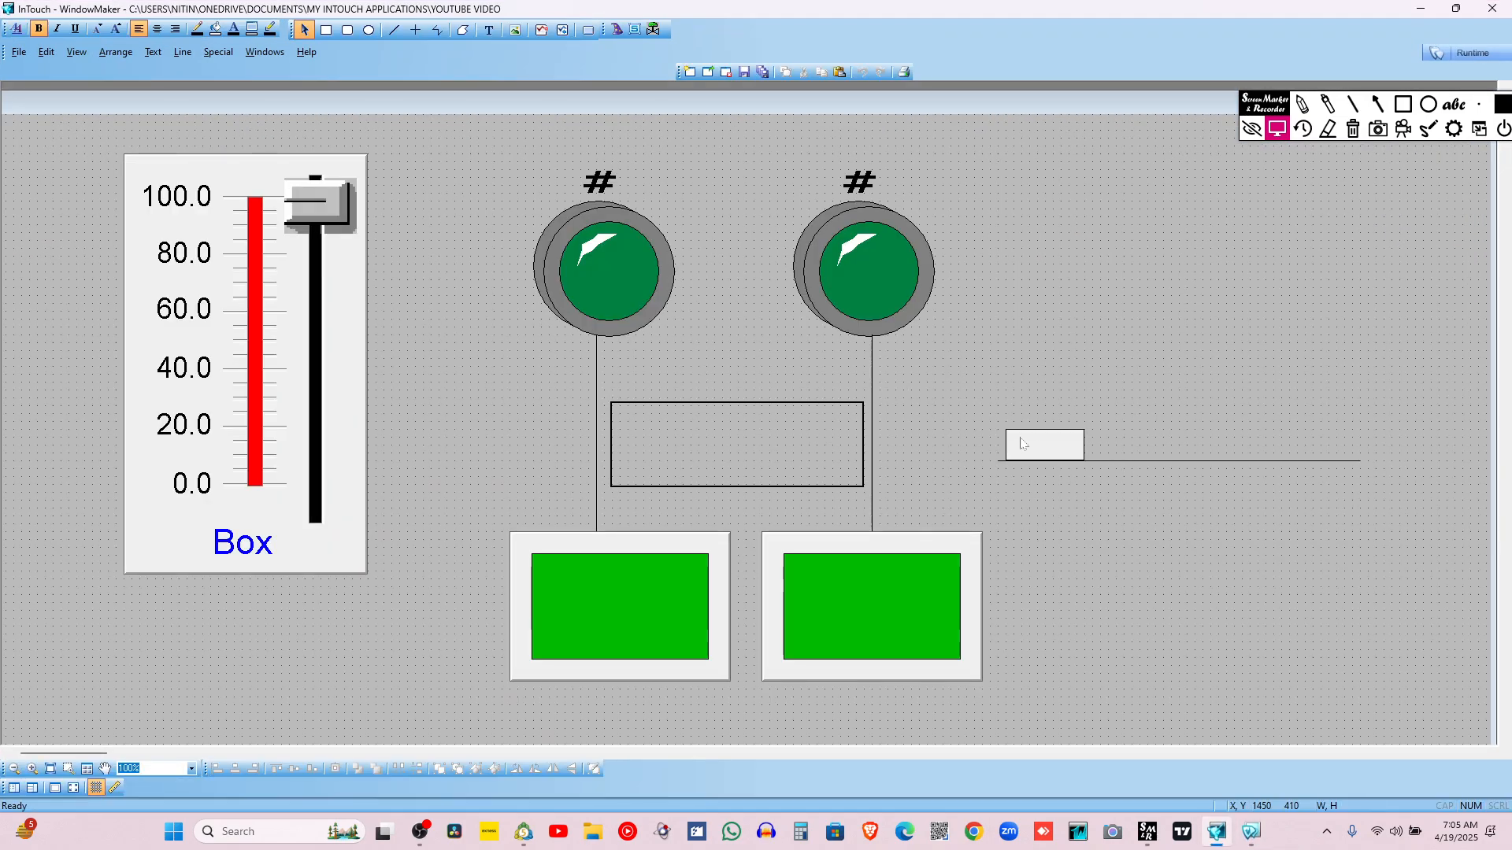
Review the vertical movement fields in the rectangle's vertical location settings, highlighting them with temporary box and arrow annotations
{"action": "left_click", "coordinate": [1022, 442]}
{"action": "double_click", "coordinate": [1022, 443]}
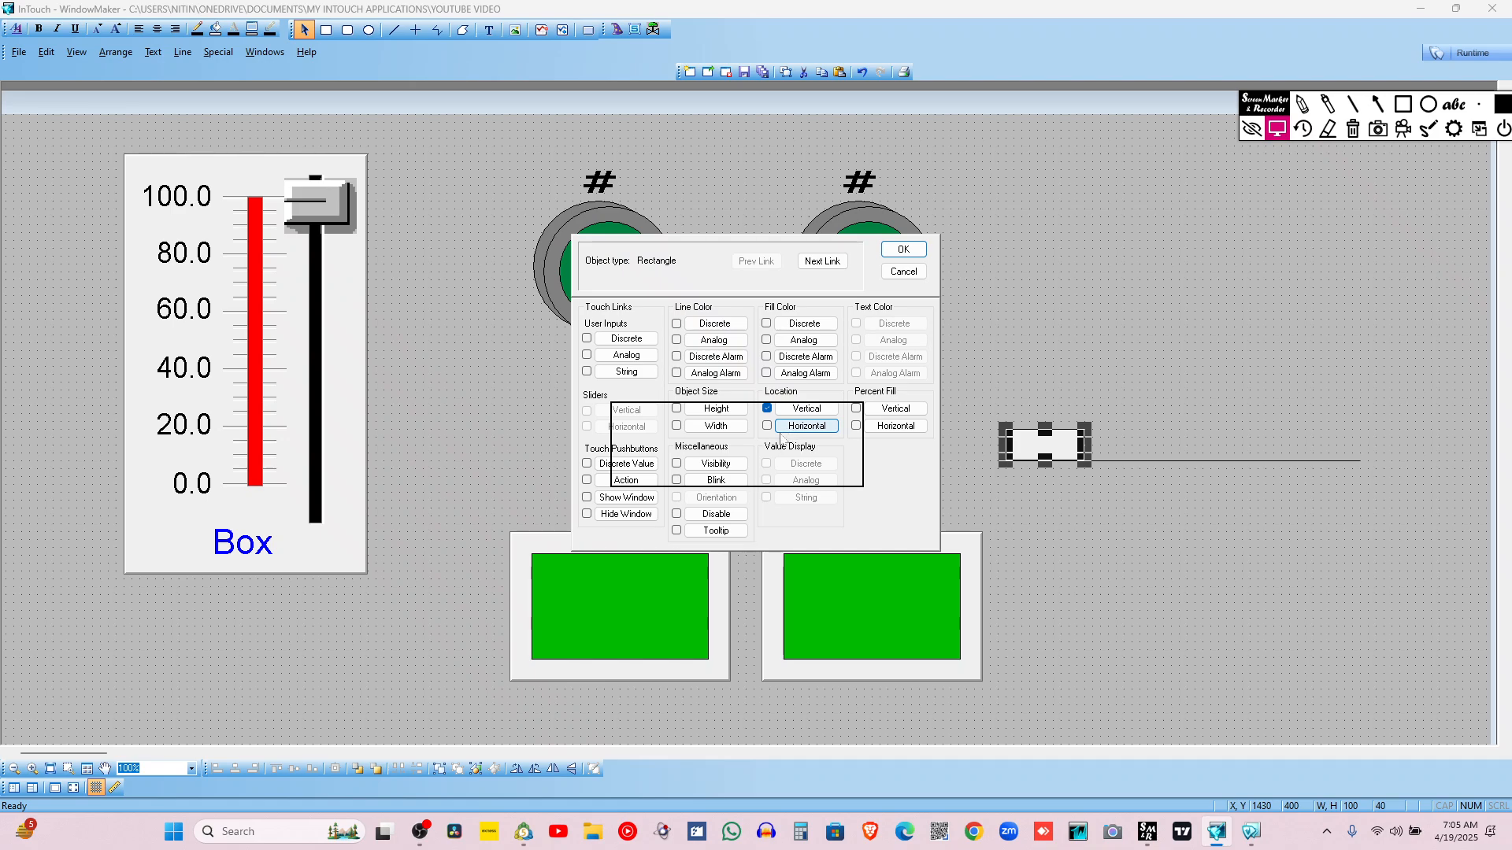
{"action": "left_click", "coordinate": [805, 409]}
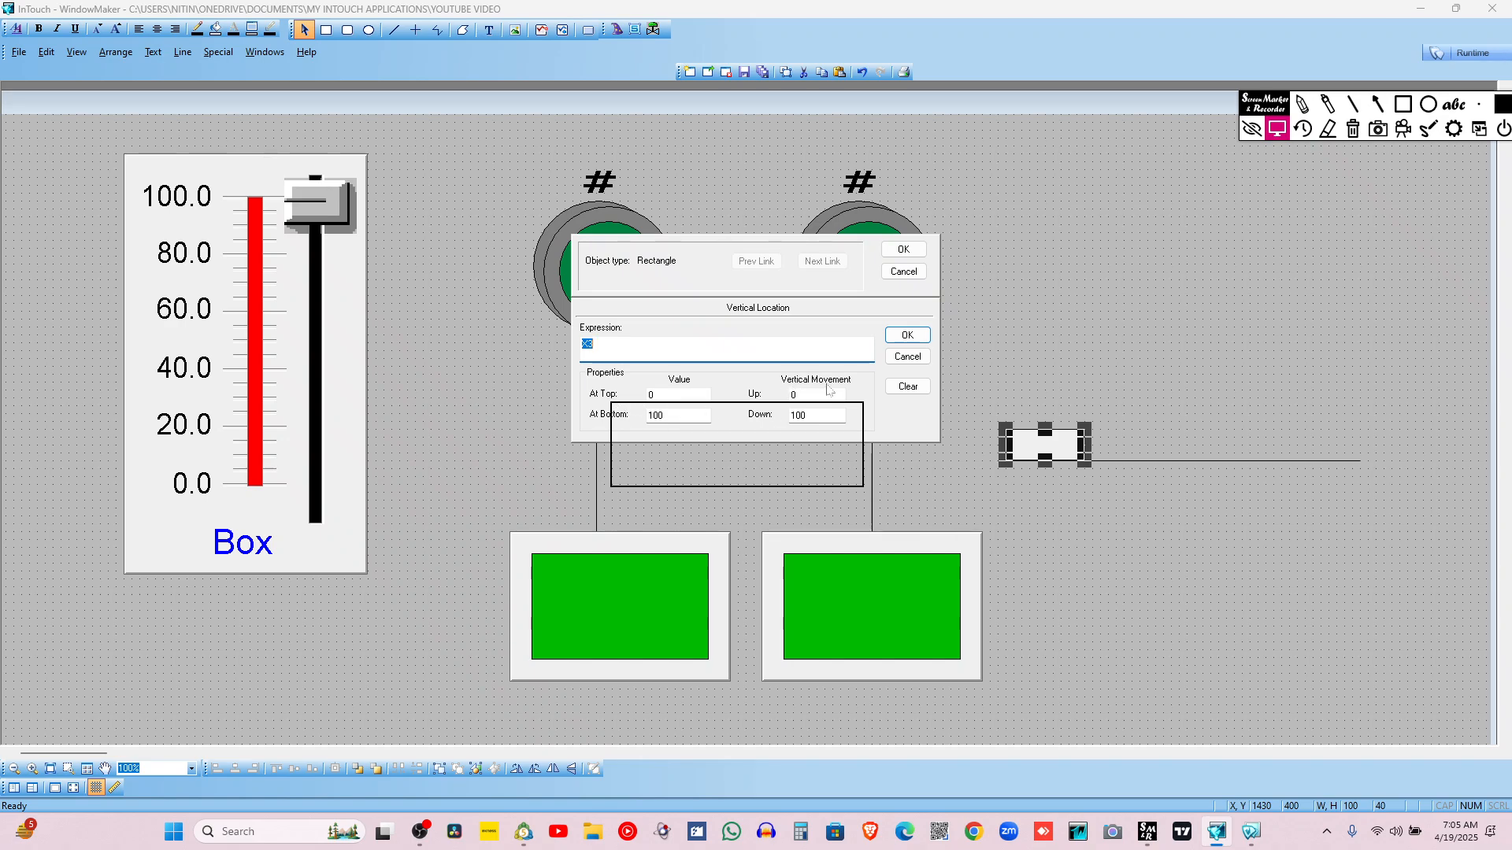
{"action": "left_click", "coordinate": [1352, 131]}
{"action": "left_click", "coordinate": [1405, 105]}
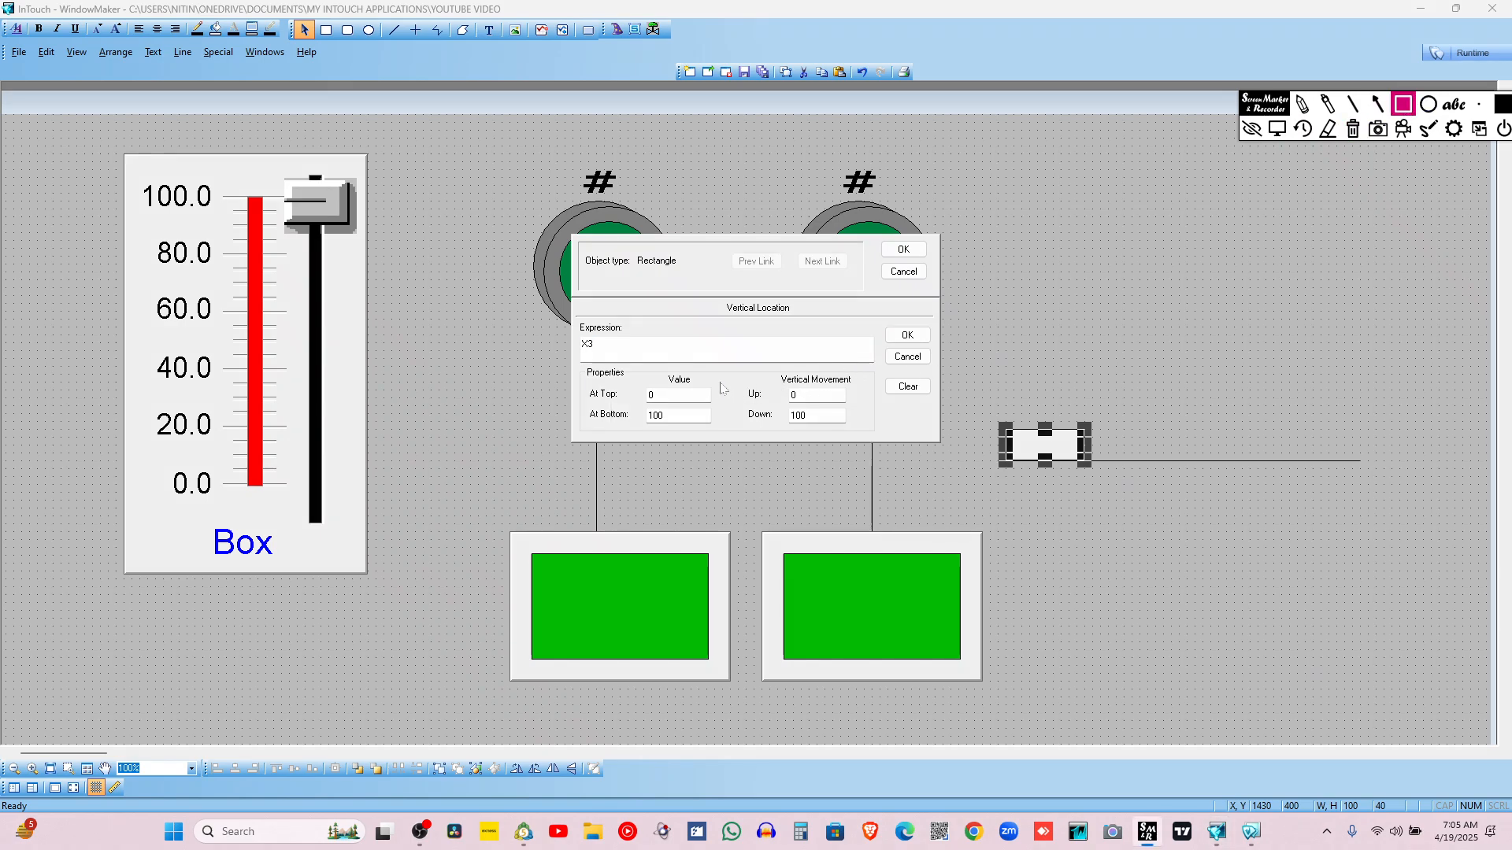
{"action": "left_click_drag", "start_coordinate": [720, 373], "coordinate": [862, 443]}
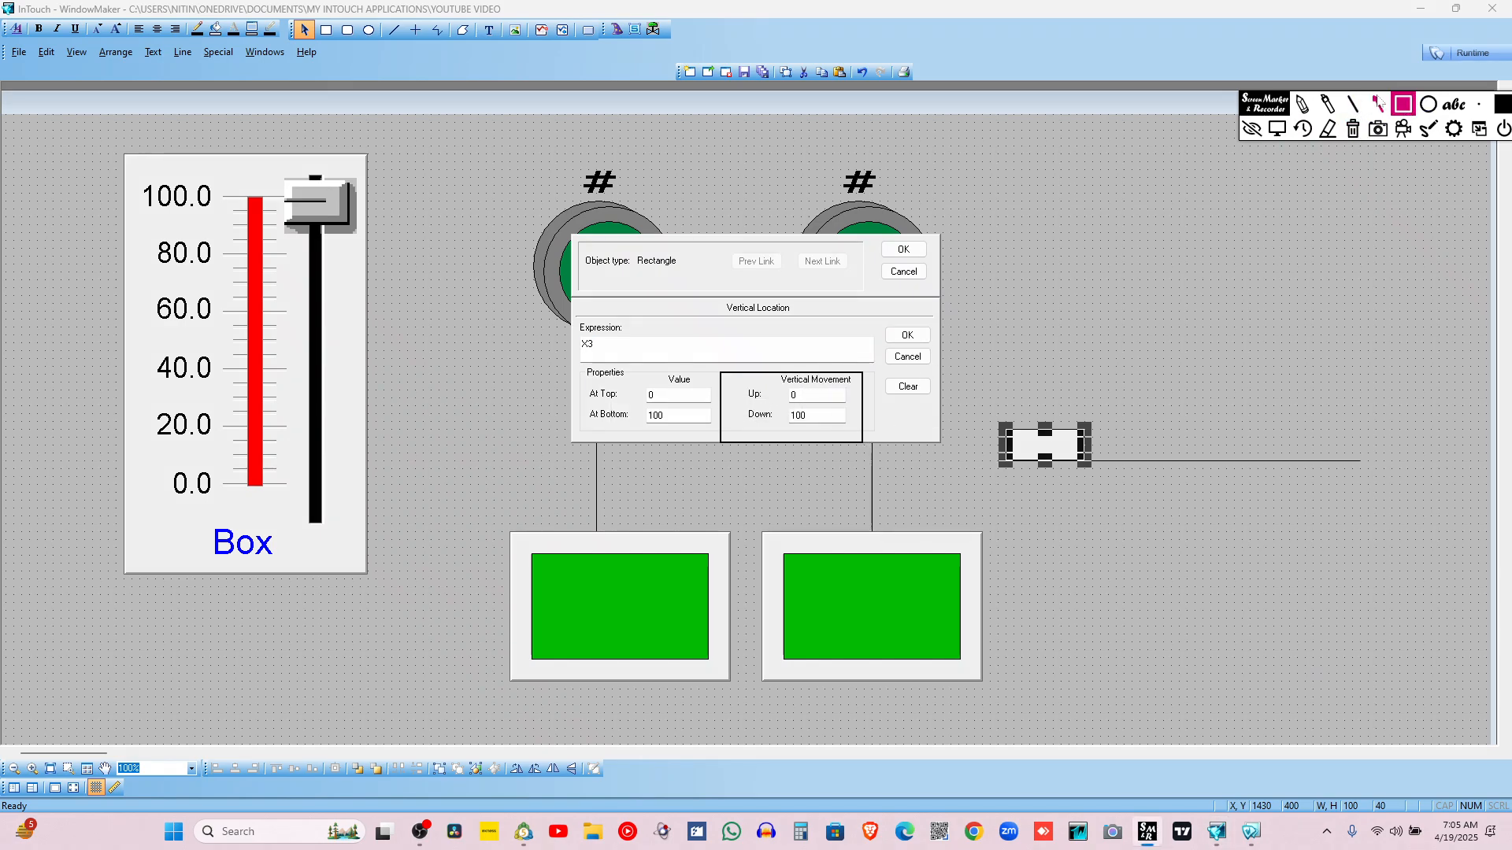
{"action": "left_click", "coordinate": [1377, 105]}
{"action": "mouse_move", "coordinate": [700, 489]}
{"action": "left_mouse_down"}
{"action": "mouse_move", "coordinate": [785, 424]}
{"action": "mouse_move", "coordinate": [1016, 425]}
{"action": "mouse_move", "coordinate": [1029, 553]}
{"action": "mouse_move", "coordinate": [818, 426]}
{"action": "mouse_move", "coordinate": [1131, 527]}
{"action": "mouse_move", "coordinate": [971, 551]}
{"action": "mouse_move", "coordinate": [819, 527]}
{"action": "left_mouse_up"}
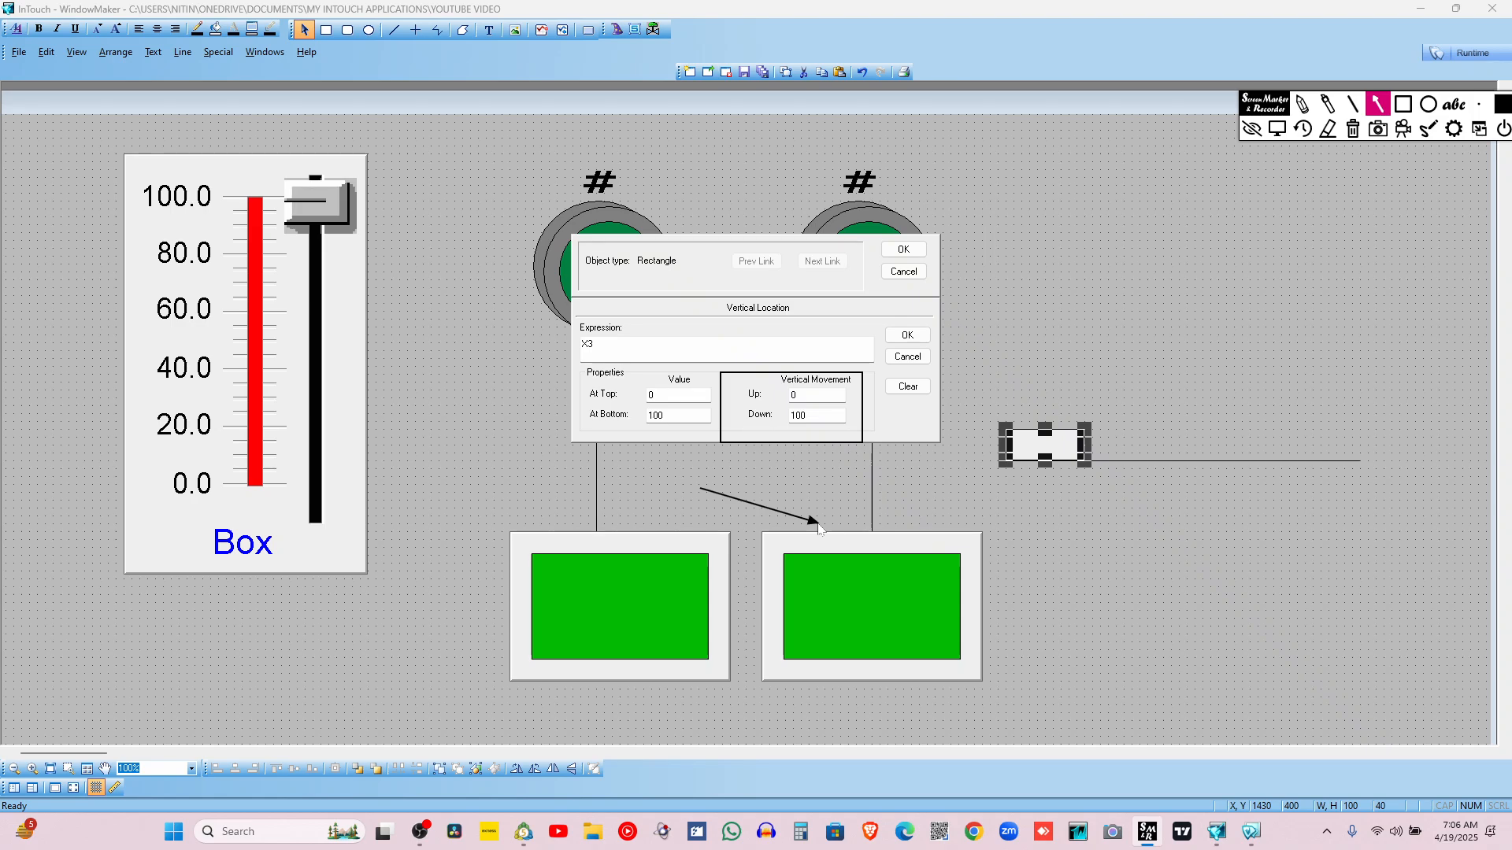
{"action": "left_click", "coordinate": [1353, 129]}
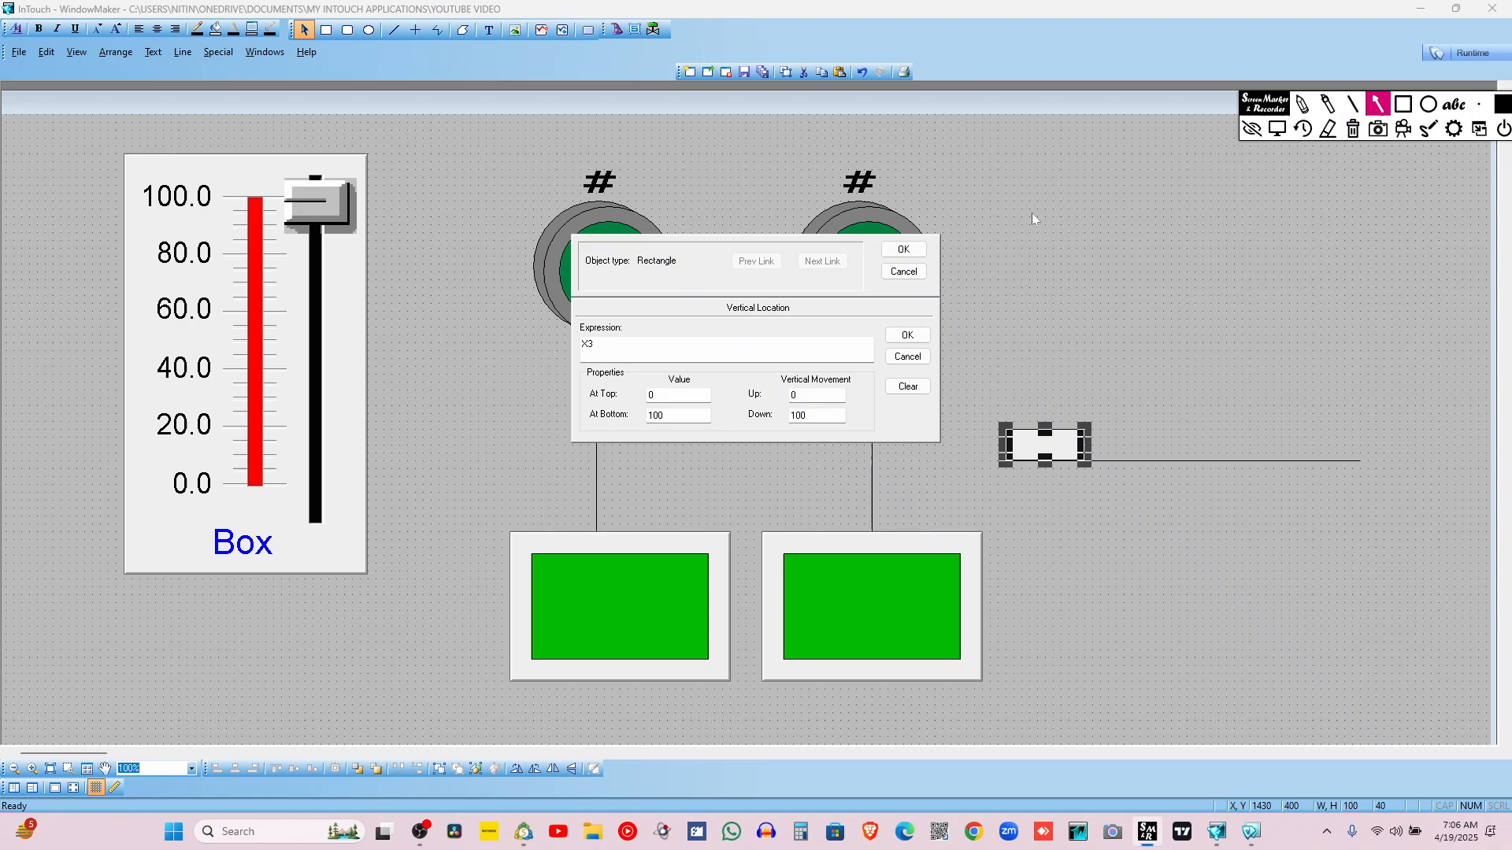
{"action": "left_click", "coordinate": [1278, 129]}
{"action": "left_click", "coordinate": [903, 249]}
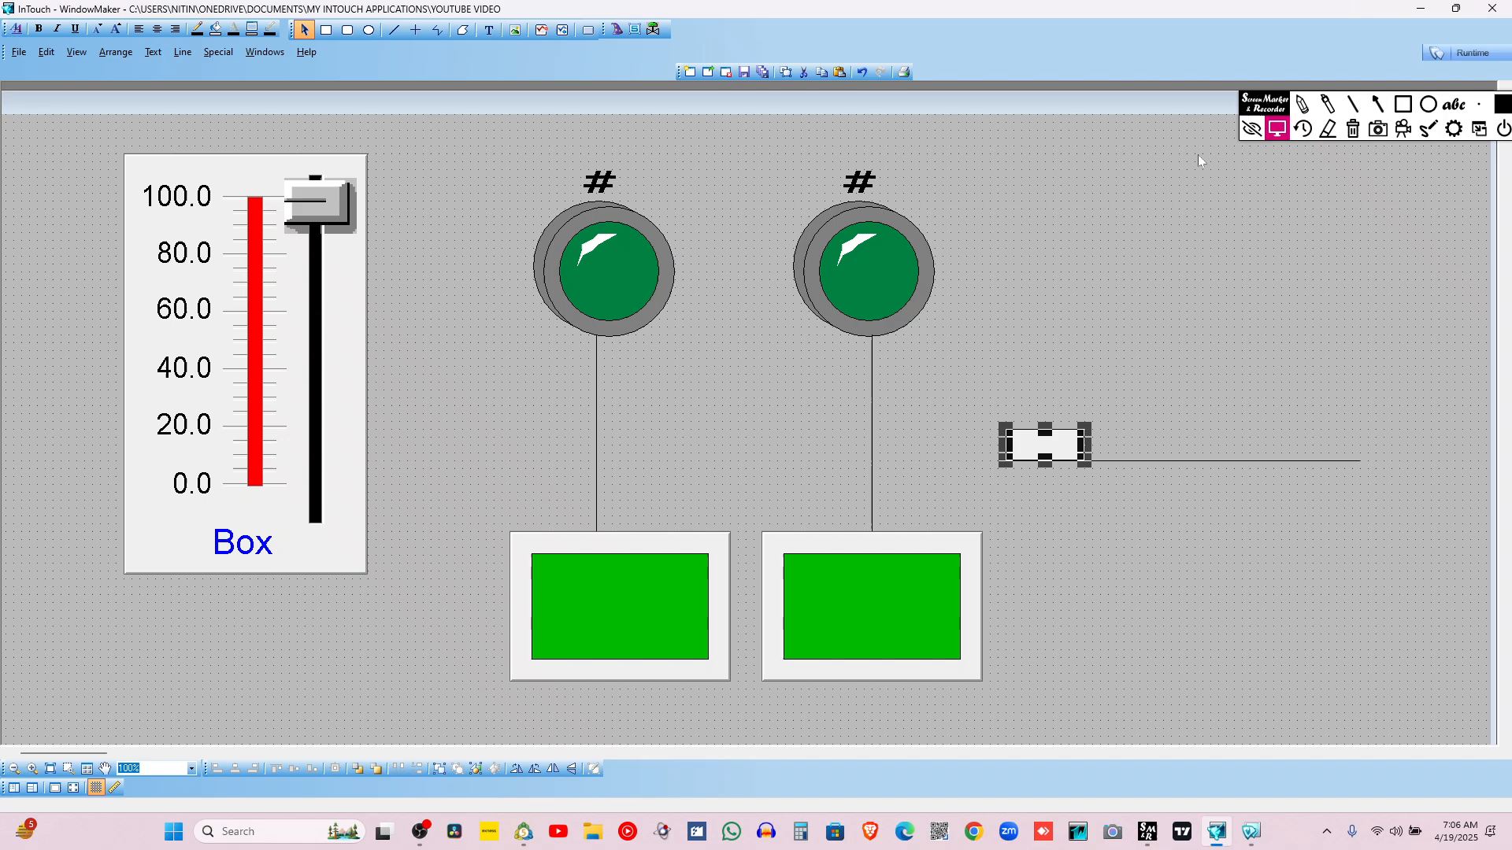
Annotate the screen with a box around the status bar's position and size read-outs and two crossing axis lines above the rectangle
{"action": "left_click", "coordinate": [1377, 104]}
{"action": "left_click", "coordinate": [1403, 106]}
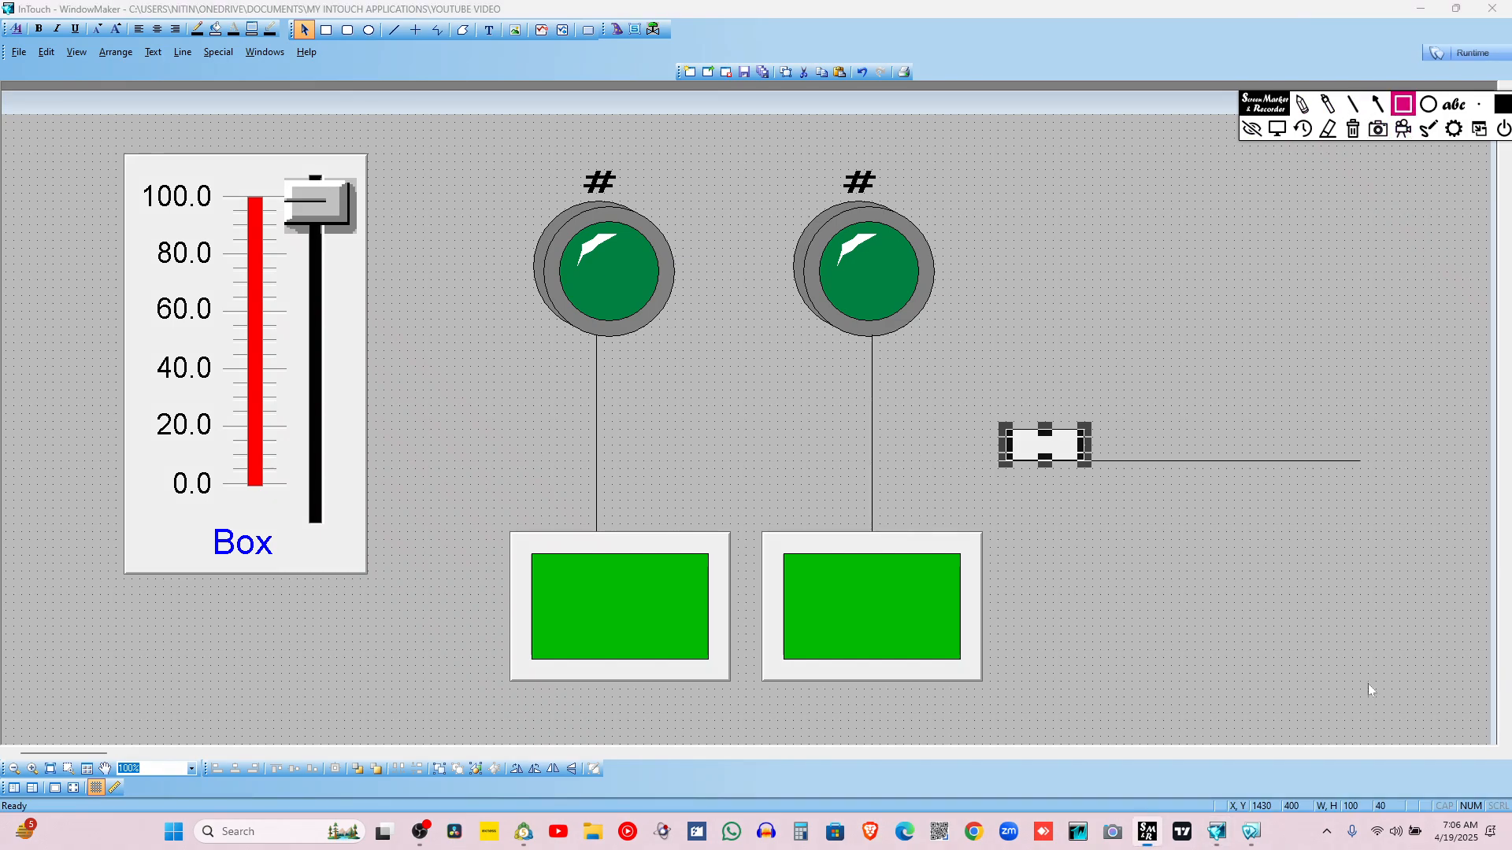
{"action": "mouse_move", "coordinate": [1148, 763]}
{"action": "left_mouse_down"}
{"action": "mouse_move", "coordinate": [1296, 827]}
{"action": "mouse_move", "coordinate": [1482, 823]}
{"action": "left_mouse_up"}
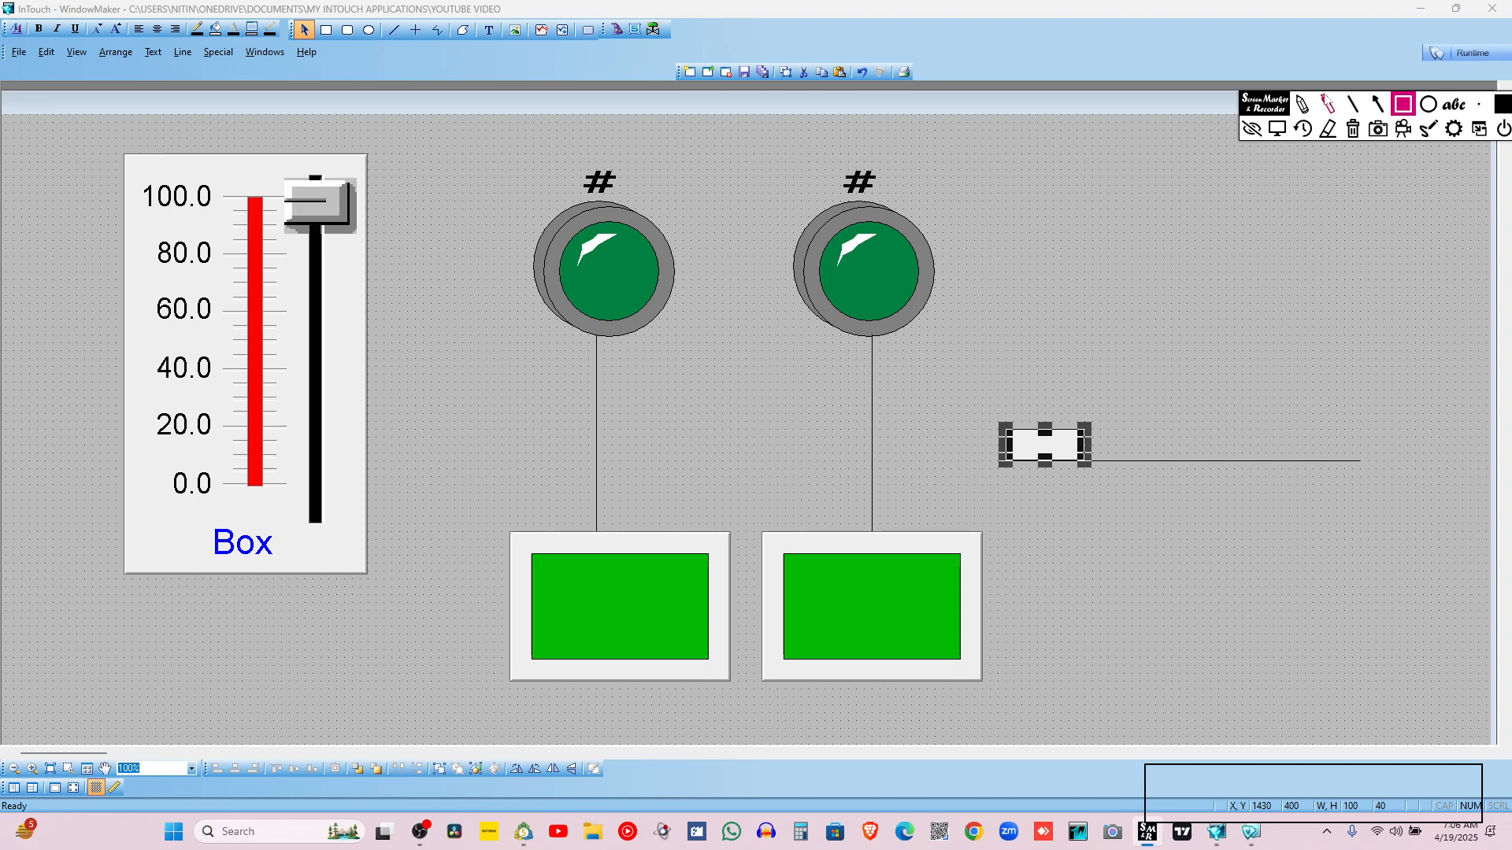
{"action": "left_click", "coordinate": [1352, 104]}
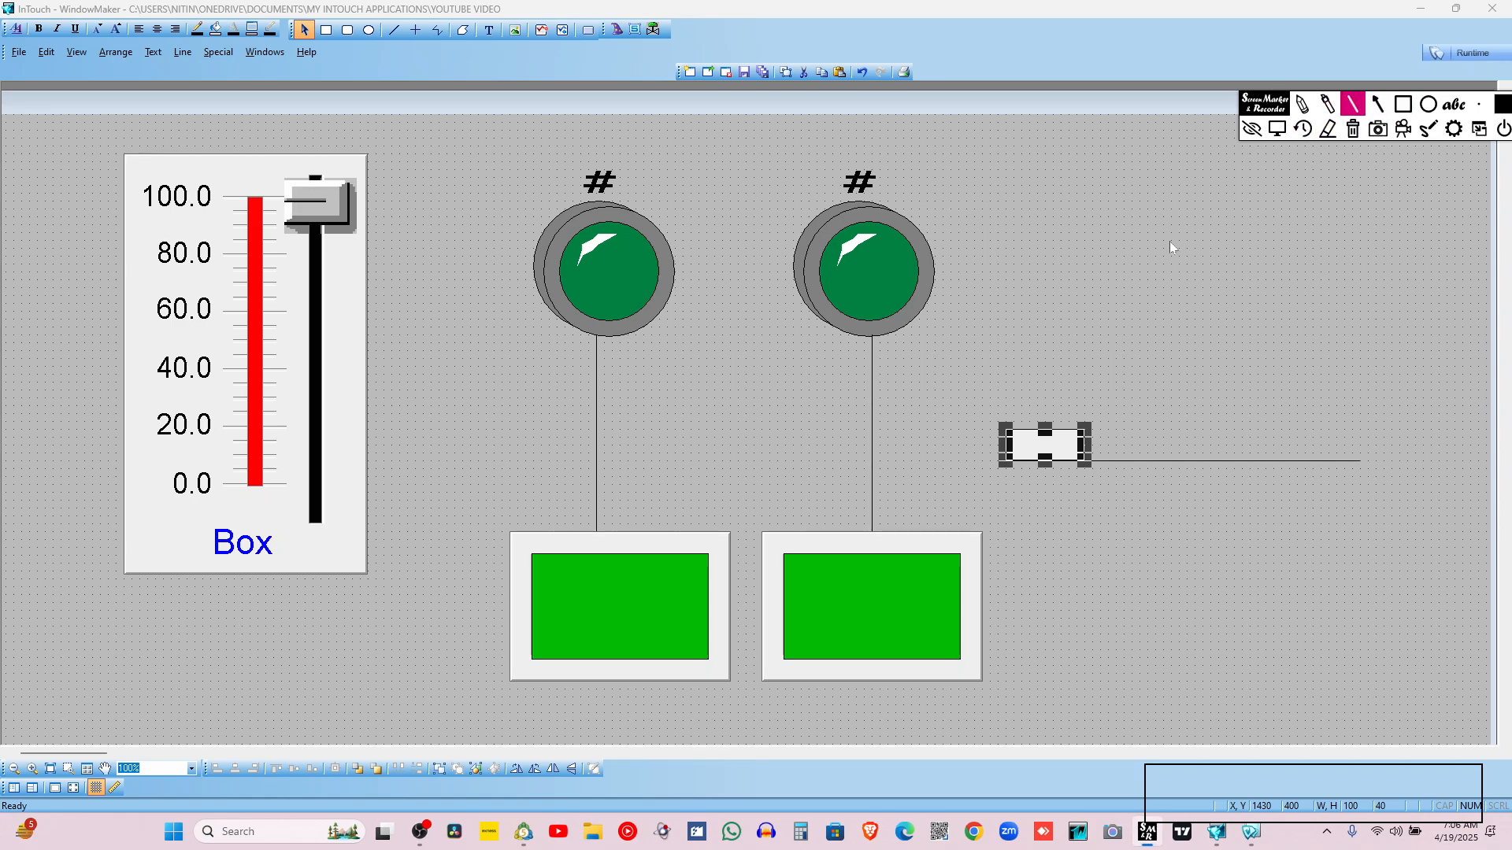
{"action": "left_click_drag", "start_coordinate": [1157, 199], "coordinate": [1164, 497]}
{"action": "left_click_drag", "start_coordinate": [971, 337], "coordinate": [1332, 328]}
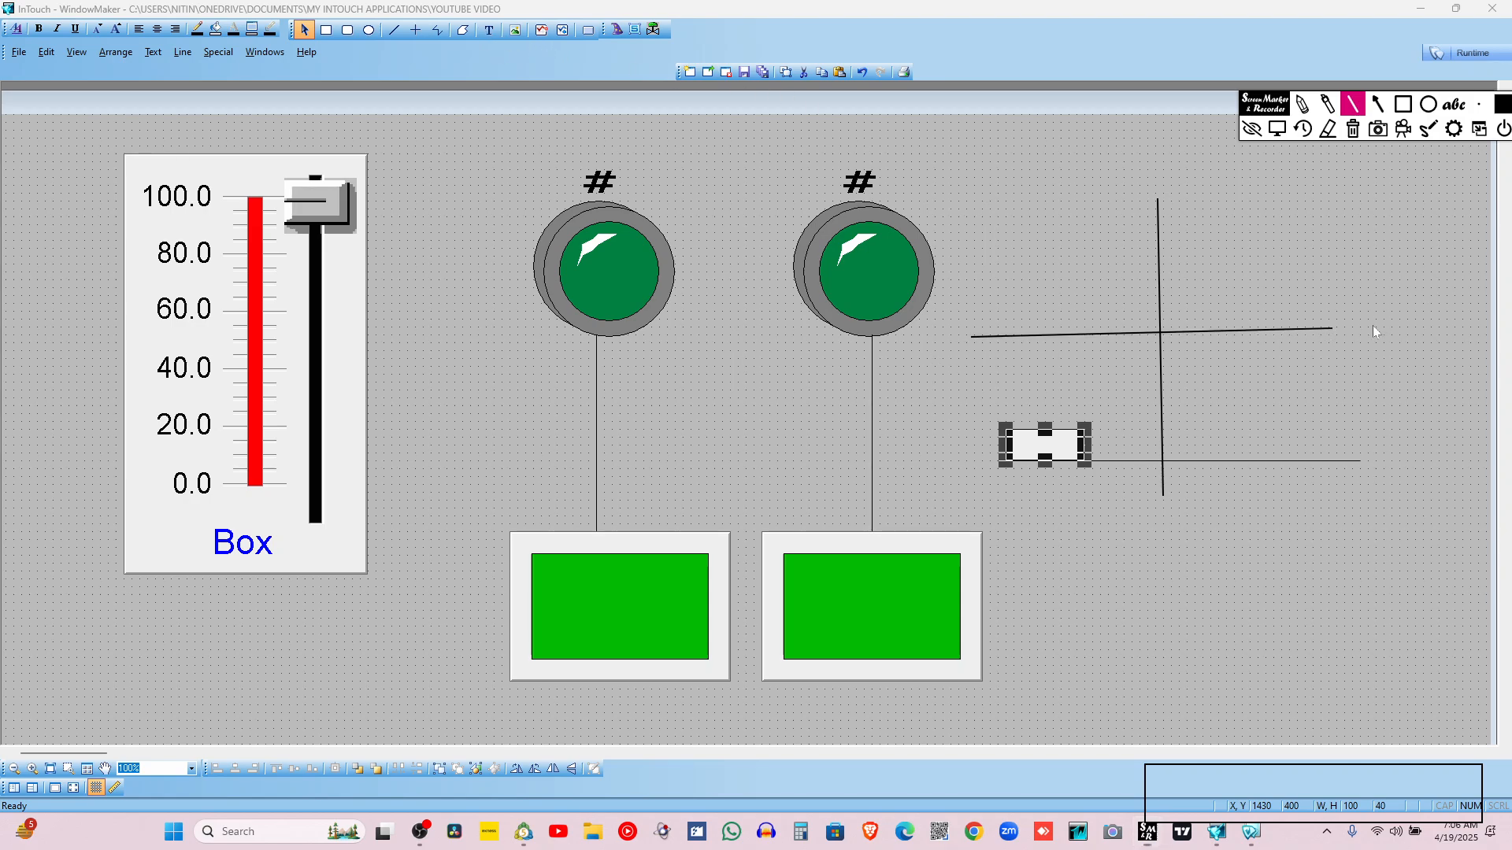
{"action": "left_click", "coordinate": [1277, 129]}
Add a text label X at the right end of the horizontal axis line
{"action": "left_click", "coordinate": [490, 31]}
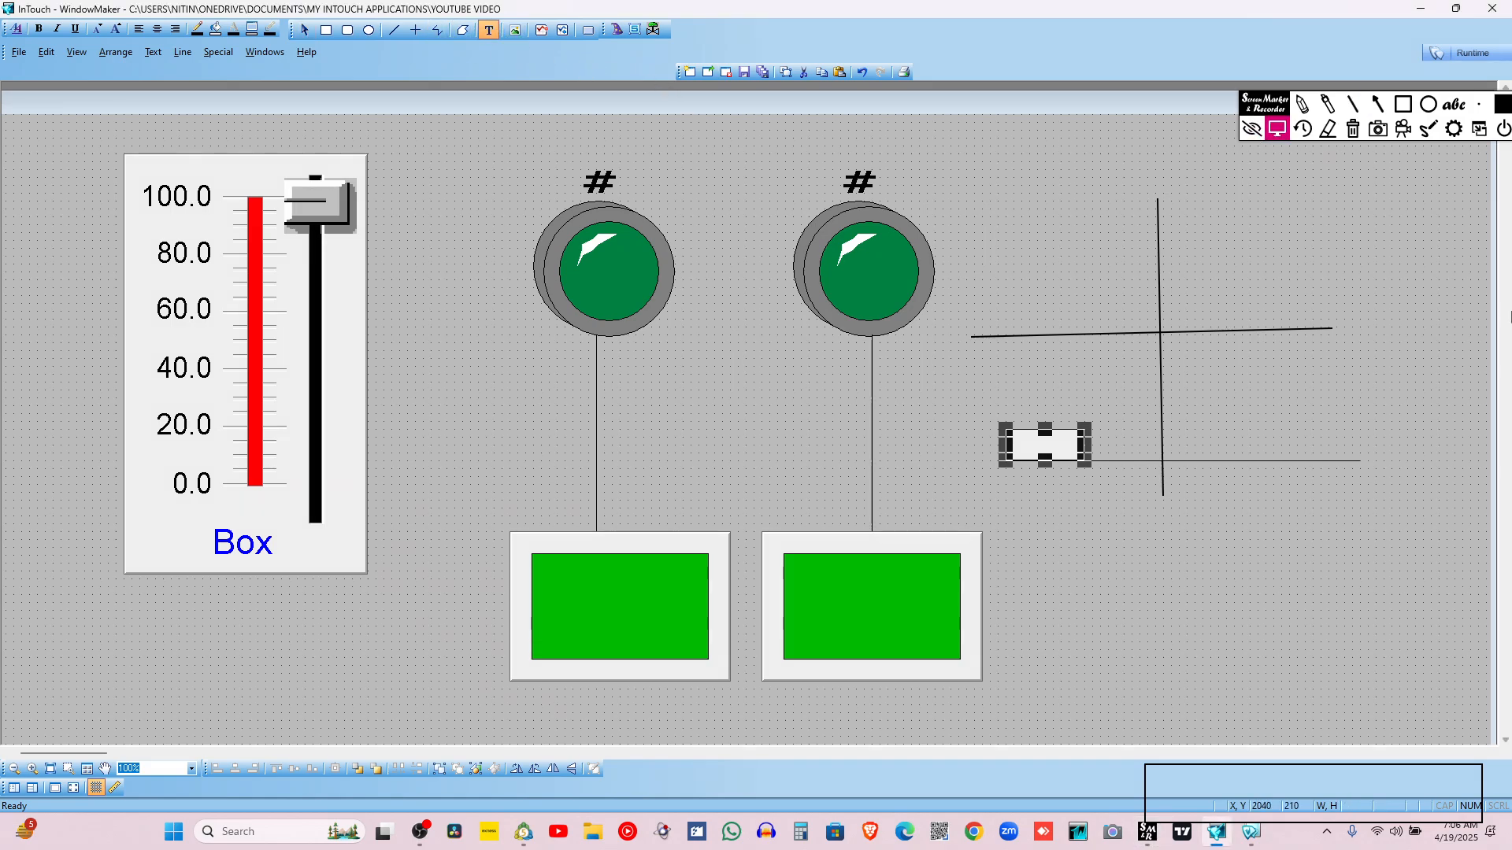
{"action": "left_click", "coordinate": [1368, 318]}
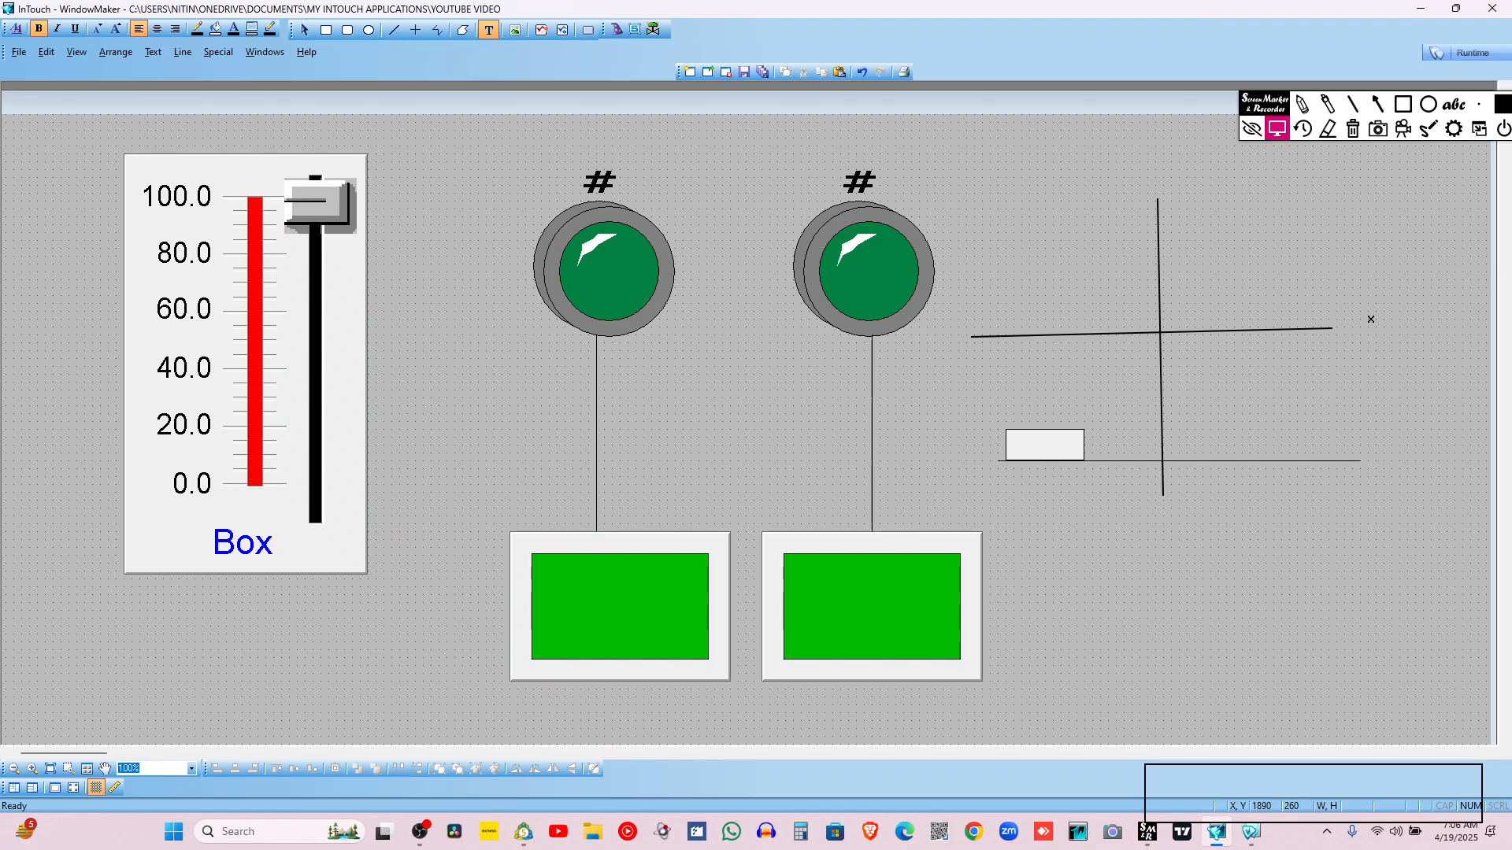
{"action": "left_click", "coordinate": [1375, 304]}
Duplicate the X label and move the copy to the upper end of the vertical axis line
{"action": "right_click", "coordinate": [1374, 319]}
{"action": "left_click", "coordinate": [1359, 351]}
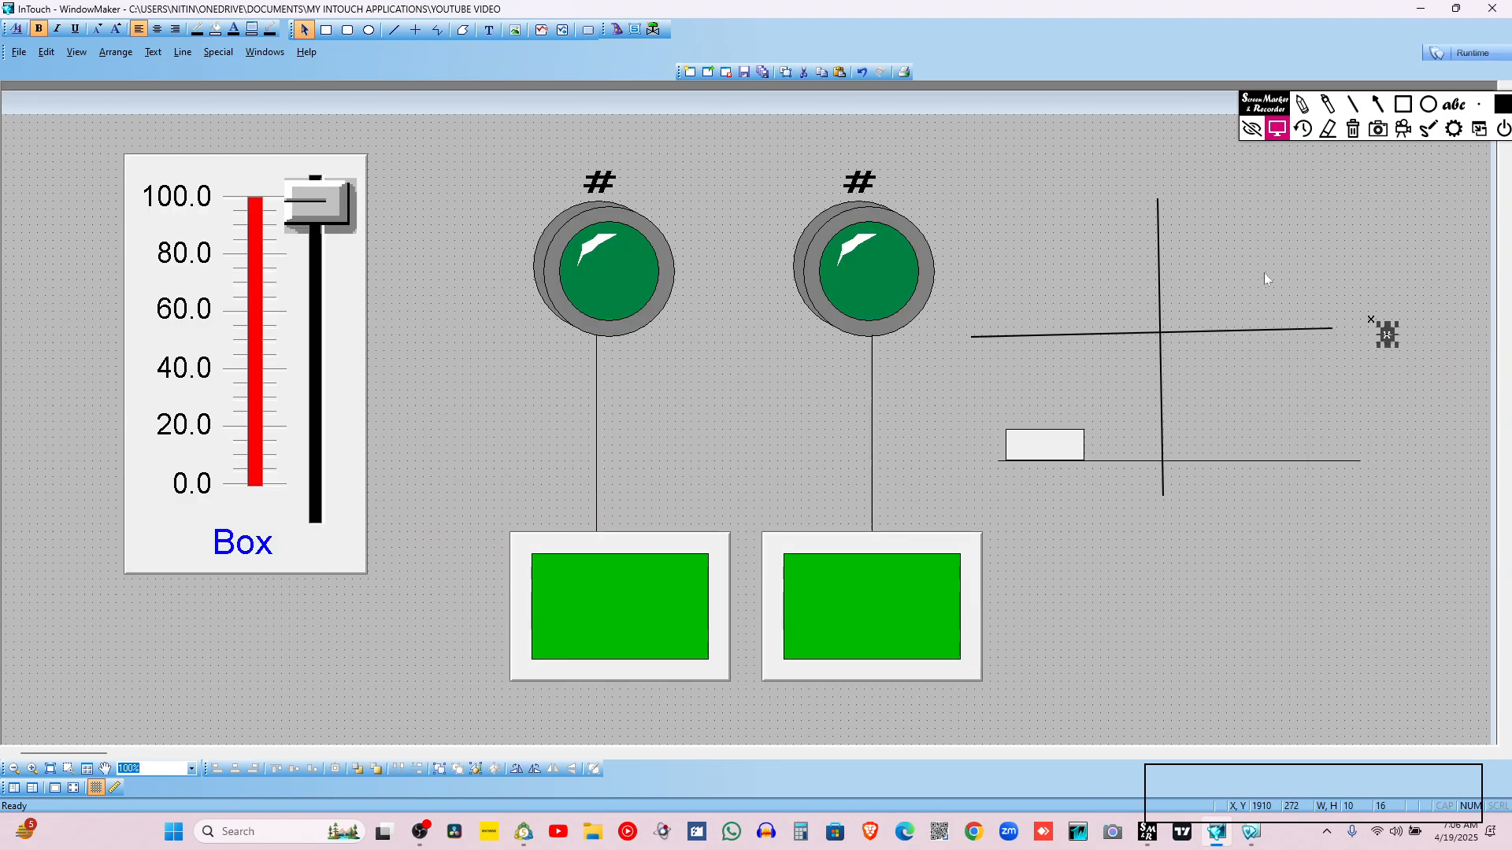
{"action": "key", "text": "Up"}
{"action": "key", "text": "Up"}
{"action": "key", "text": "Up"}
{"action": "key", "text": "Up"}
{"action": "key", "text": "Up"}
{"action": "key", "text": "Up"}
{"action": "key", "text": "Up"}
{"action": "key", "text": "Up"}
{"action": "key", "text": "Up"}
{"action": "key", "text": "Up"}
{"action": "key", "text": "Up"}
{"action": "key", "text": "Up"}
{"action": "key", "text": "Up"}
{"action": "key", "text": "Up"}
{"action": "key", "text": "Up"}
{"action": "key", "text": "Left"}
{"action": "key", "text": "Left"}
{"action": "key", "text": "Left"}
{"action": "key", "text": "Left"}
{"action": "key", "text": "Left"}
{"action": "key", "text": "Left"}
{"action": "key", "text": "Left"}
{"action": "key", "text": "Left"}
{"action": "key", "text": "Left"}
{"action": "key", "text": "Left"}
{"action": "key", "text": "Left"}
{"action": "key", "text": "Left"}
{"action": "key", "text": "Left"}
{"action": "key", "text": "Left"}
{"action": "key", "text": "Left"}
{"action": "key", "text": "Left"}
{"action": "key", "text": "Left"}
{"action": "key", "text": "Left"}
{"action": "key", "text": "Left"}
{"action": "key", "text": "Left"}
{"action": "key", "text": "Left"}
{"action": "key", "text": "Left"}
{"action": "key", "text": "Up"}
{"action": "key", "text": "Up"}
{"action": "key", "text": "Up"}
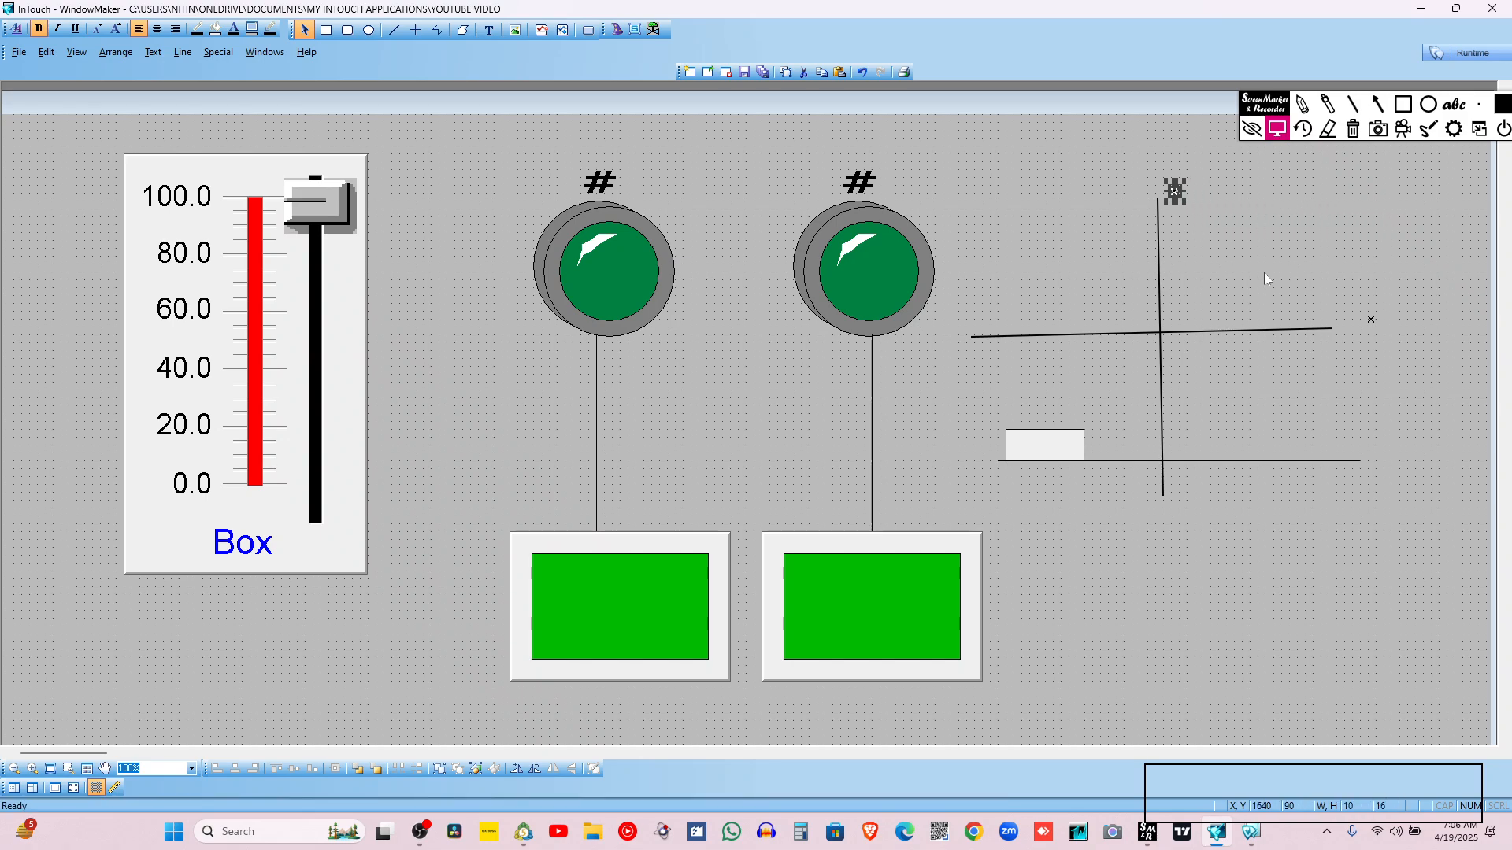
{"action": "key", "text": "Up"}
{"action": "key", "text": "Left"}
Substitute the duplicated label's text with Y
{"action": "right_click", "coordinate": [1171, 187]}
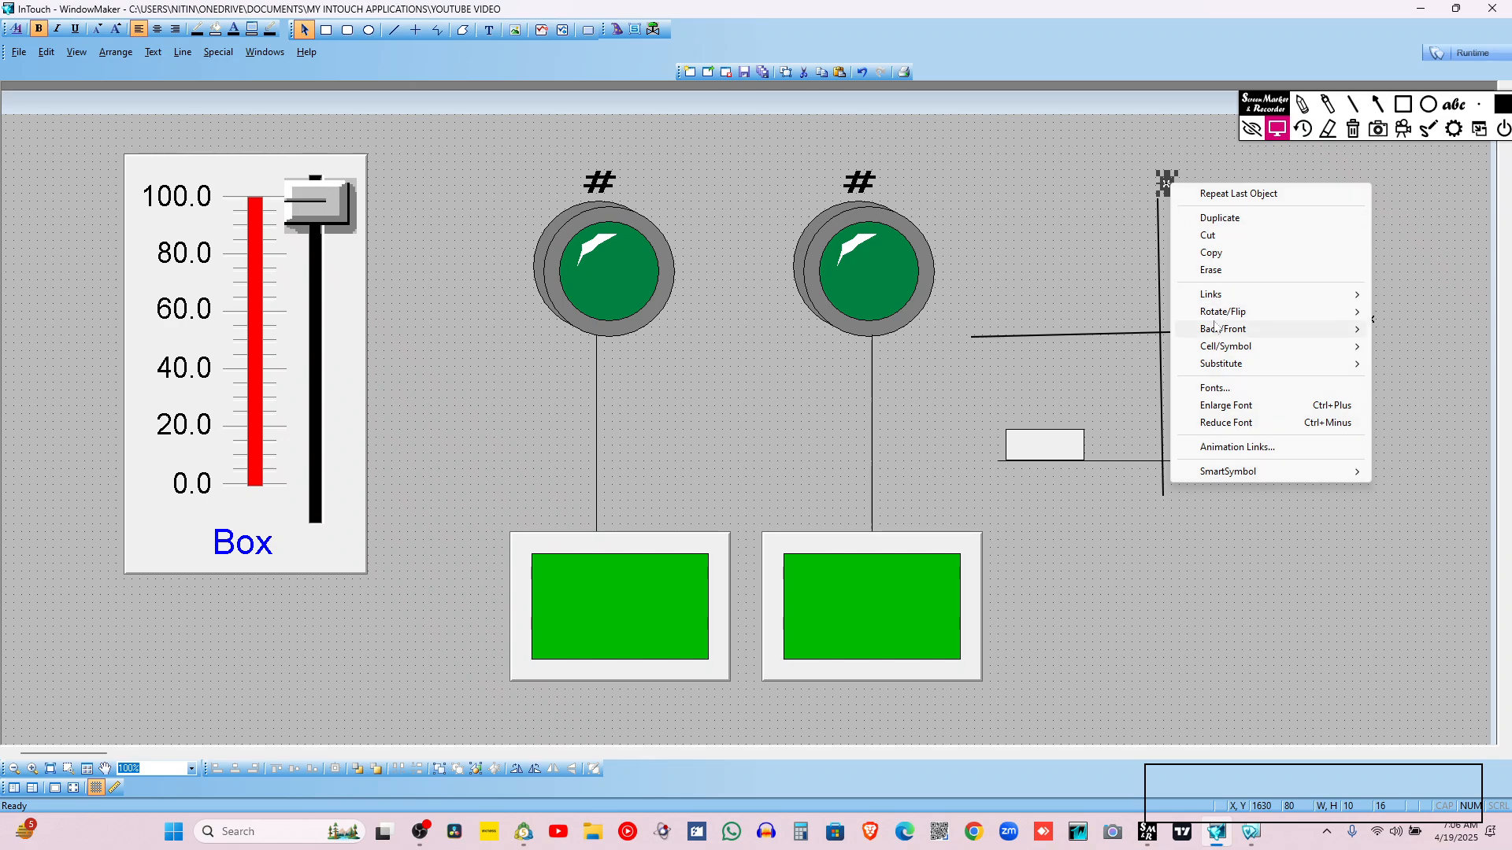
{"action": "mouse_move", "coordinate": [1240, 368]}
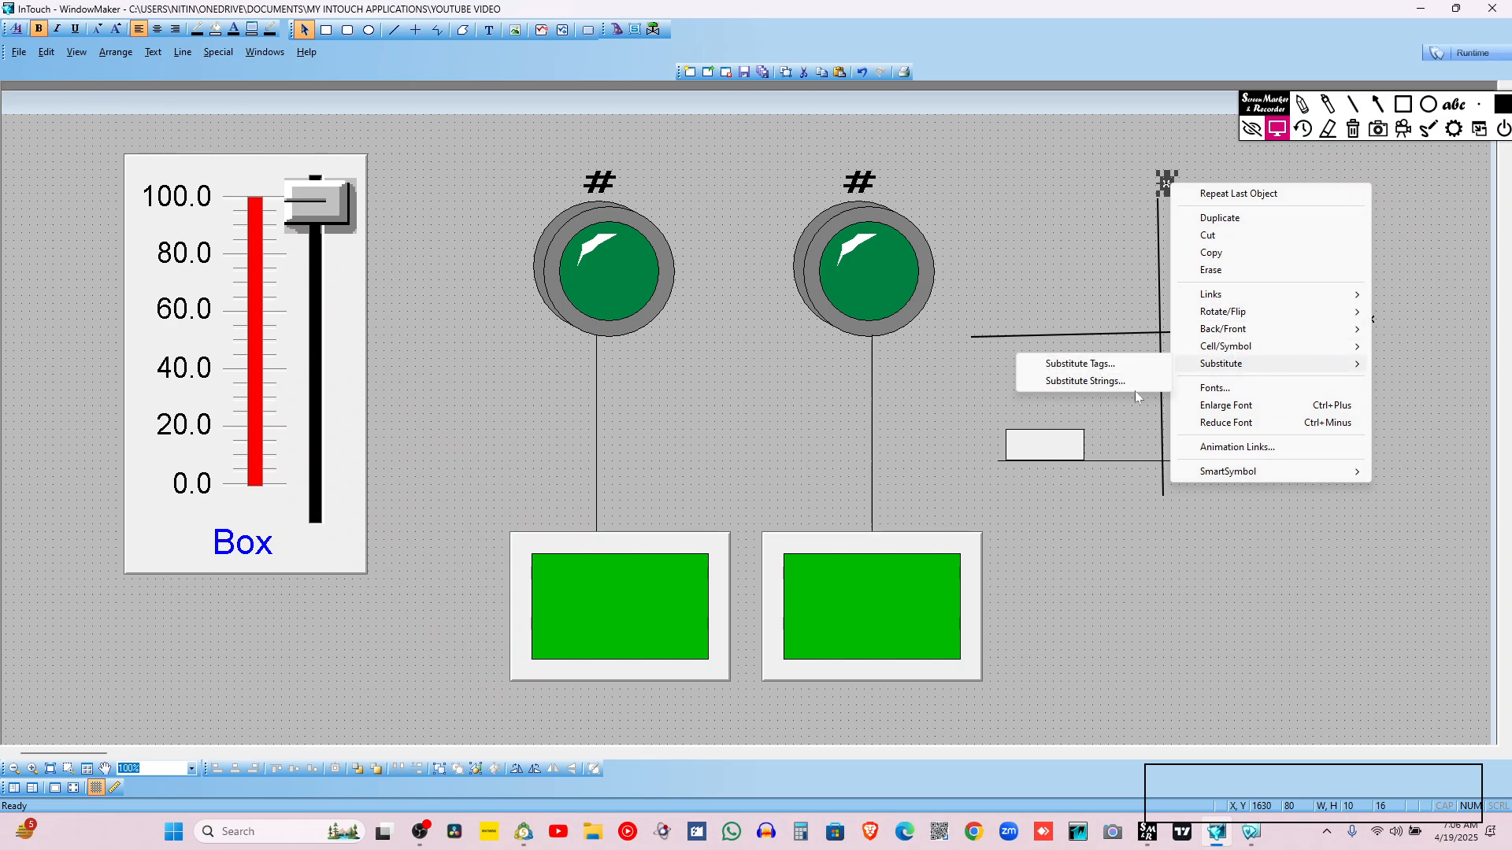
{"action": "left_click", "coordinate": [1082, 382]}
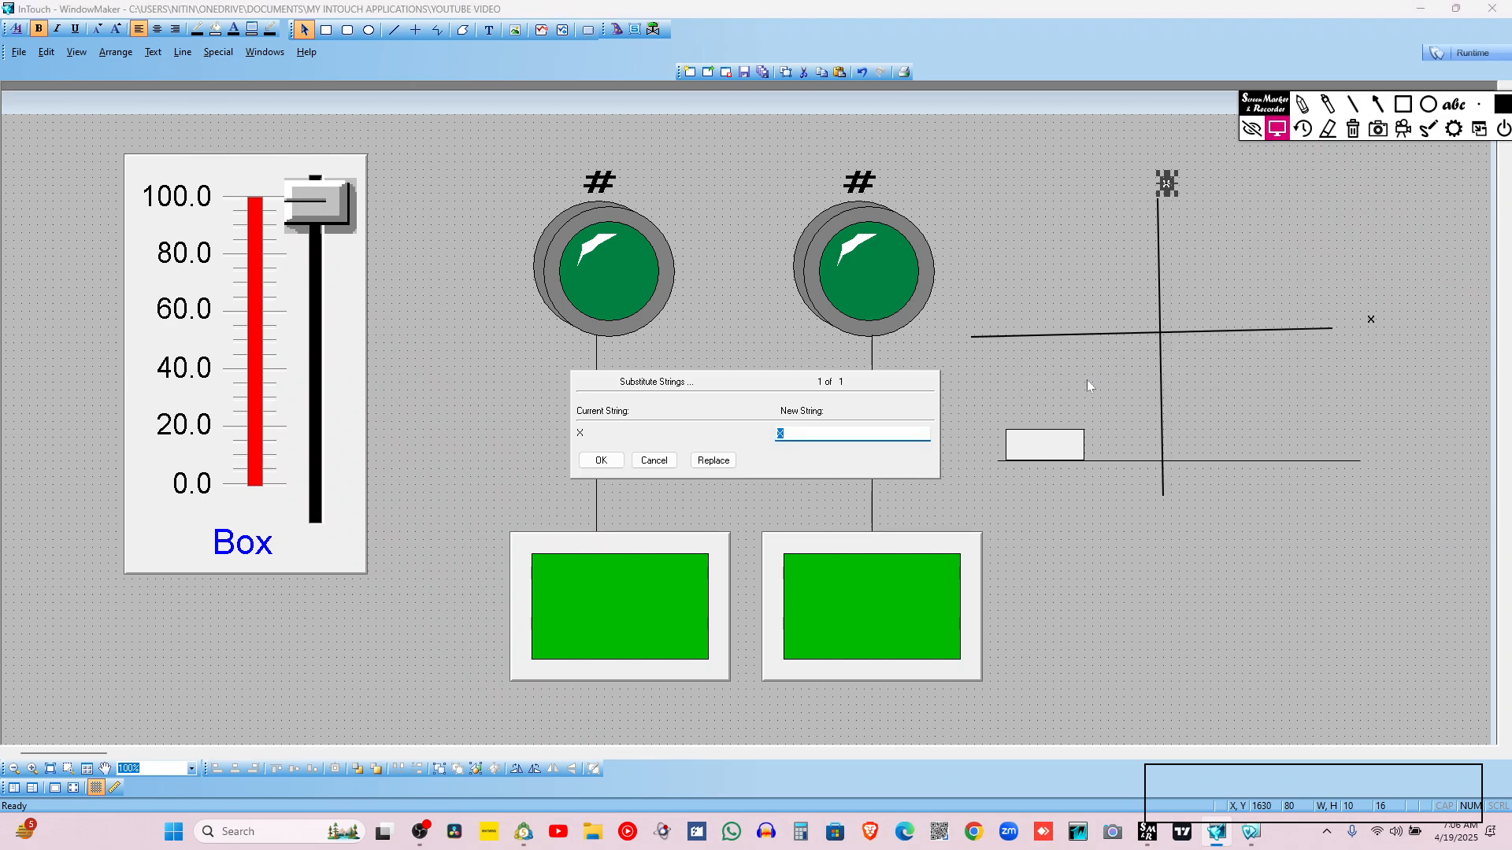
{"action": "key", "text": "Return"}
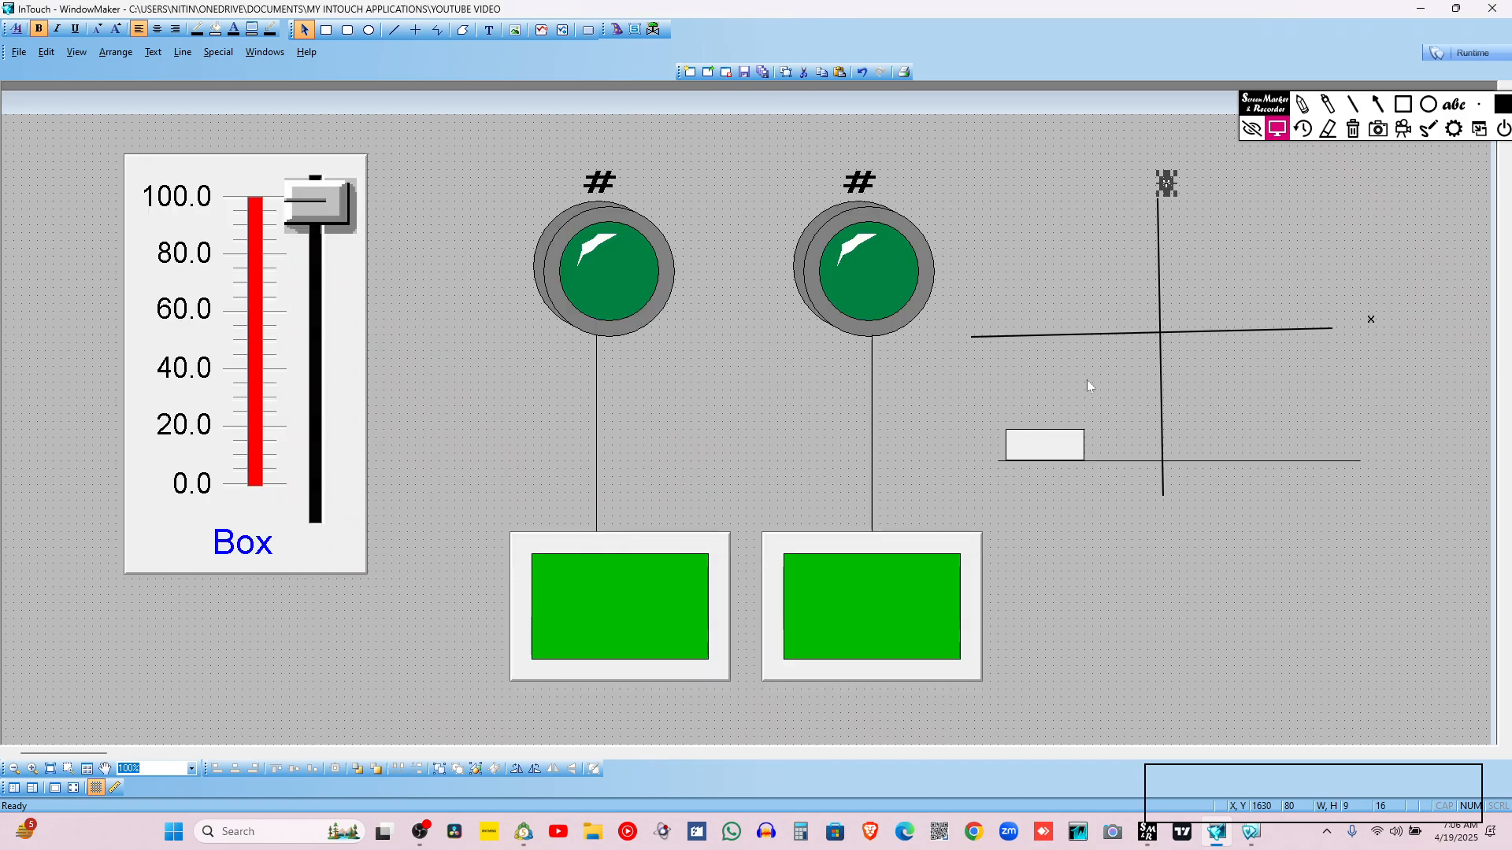
{"action": "left_click", "coordinate": [1088, 384]}
Set the rectangle's height to 50 and place it on the left end of the horizontal line at X 1420, Y 390
{"action": "left_click", "coordinate": [1058, 452]}
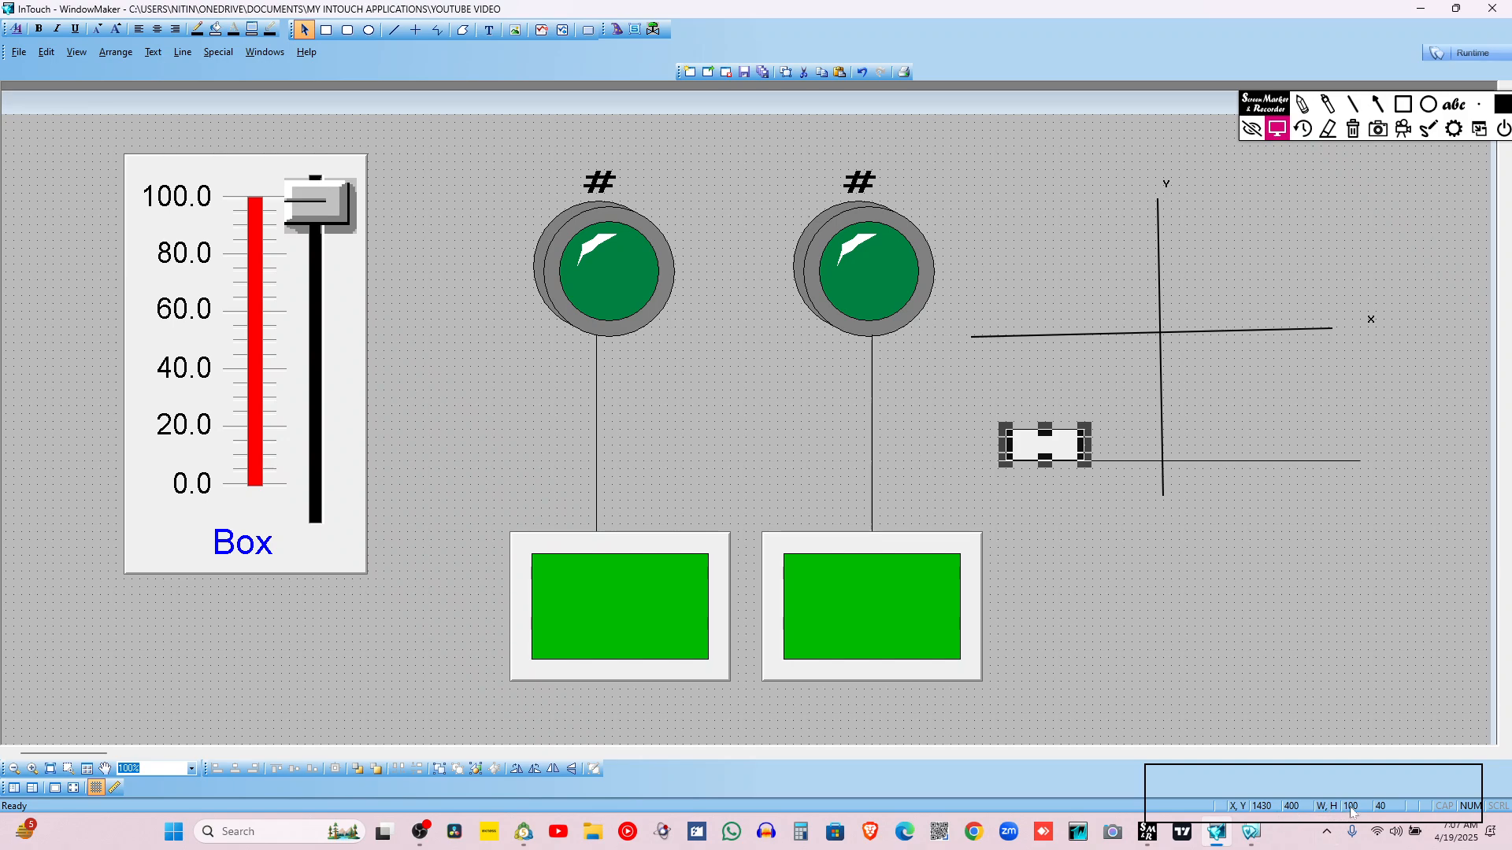
{"action": "left_click", "coordinate": [1382, 806]}
{"action": "key", "text": "Return"}
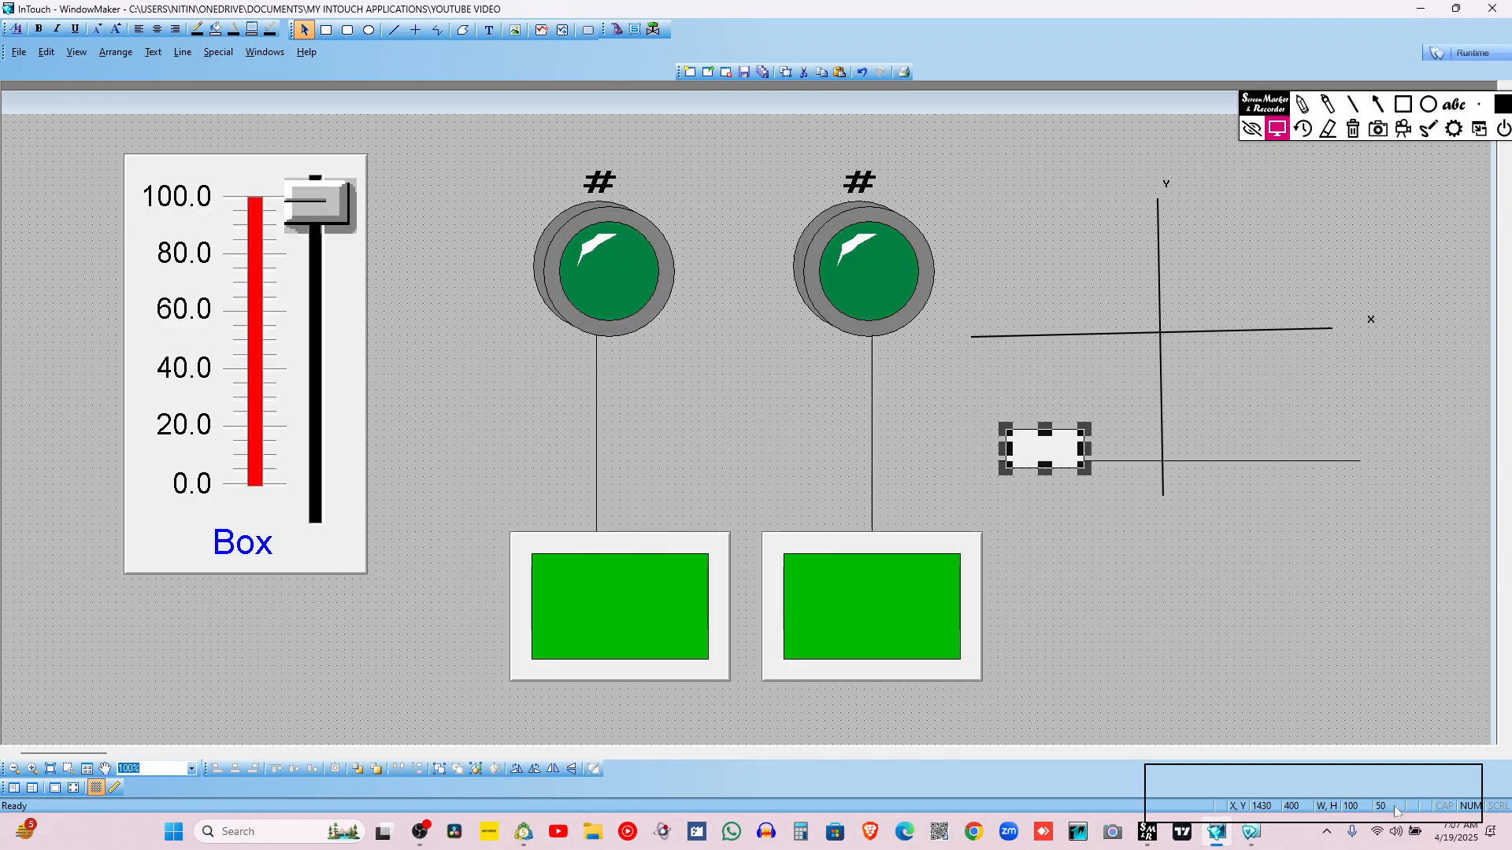
{"action": "left_click", "coordinate": [1263, 805]}
{"action": "left_click", "coordinate": [1278, 605]}
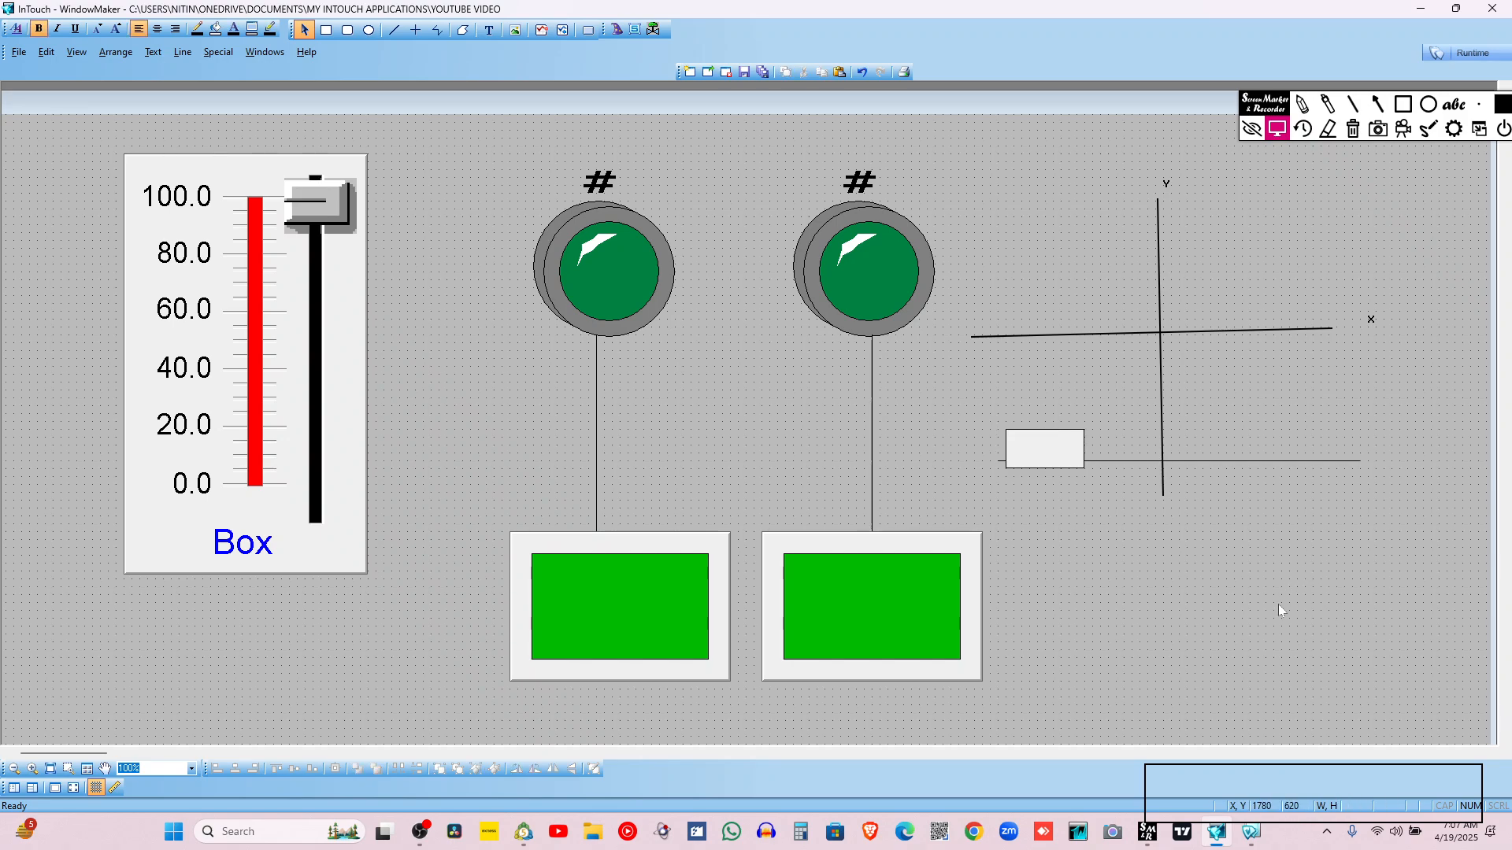
{"action": "left_click", "coordinate": [1044, 450]}
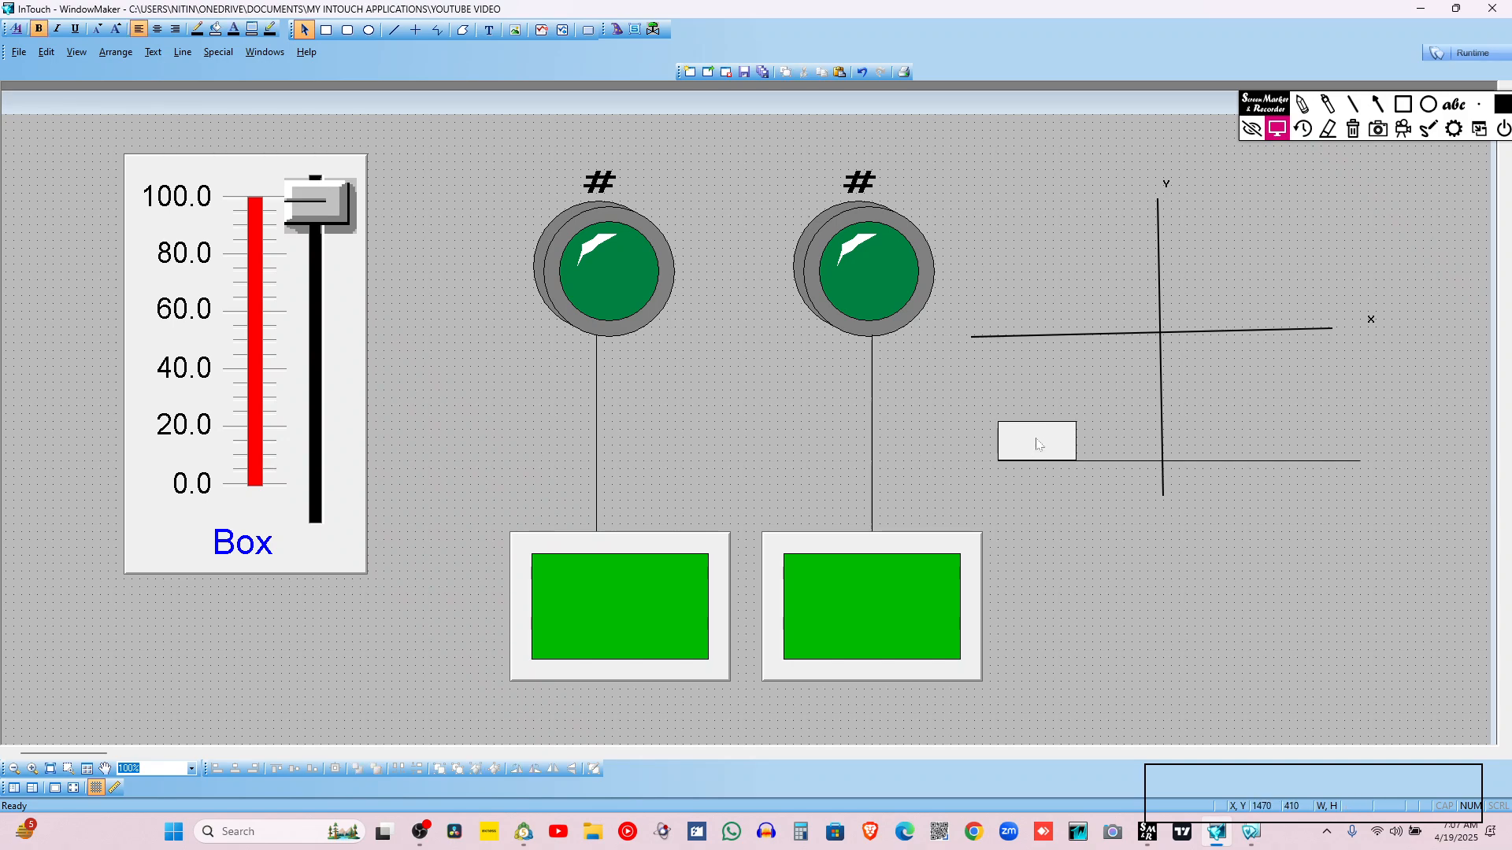
Duplicate the rectangle and move the copy to the right end of the horizontal line at X 1790, Y 390
{"action": "right_click", "coordinate": [1038, 438]}
{"action": "left_click", "coordinate": [1085, 473]}
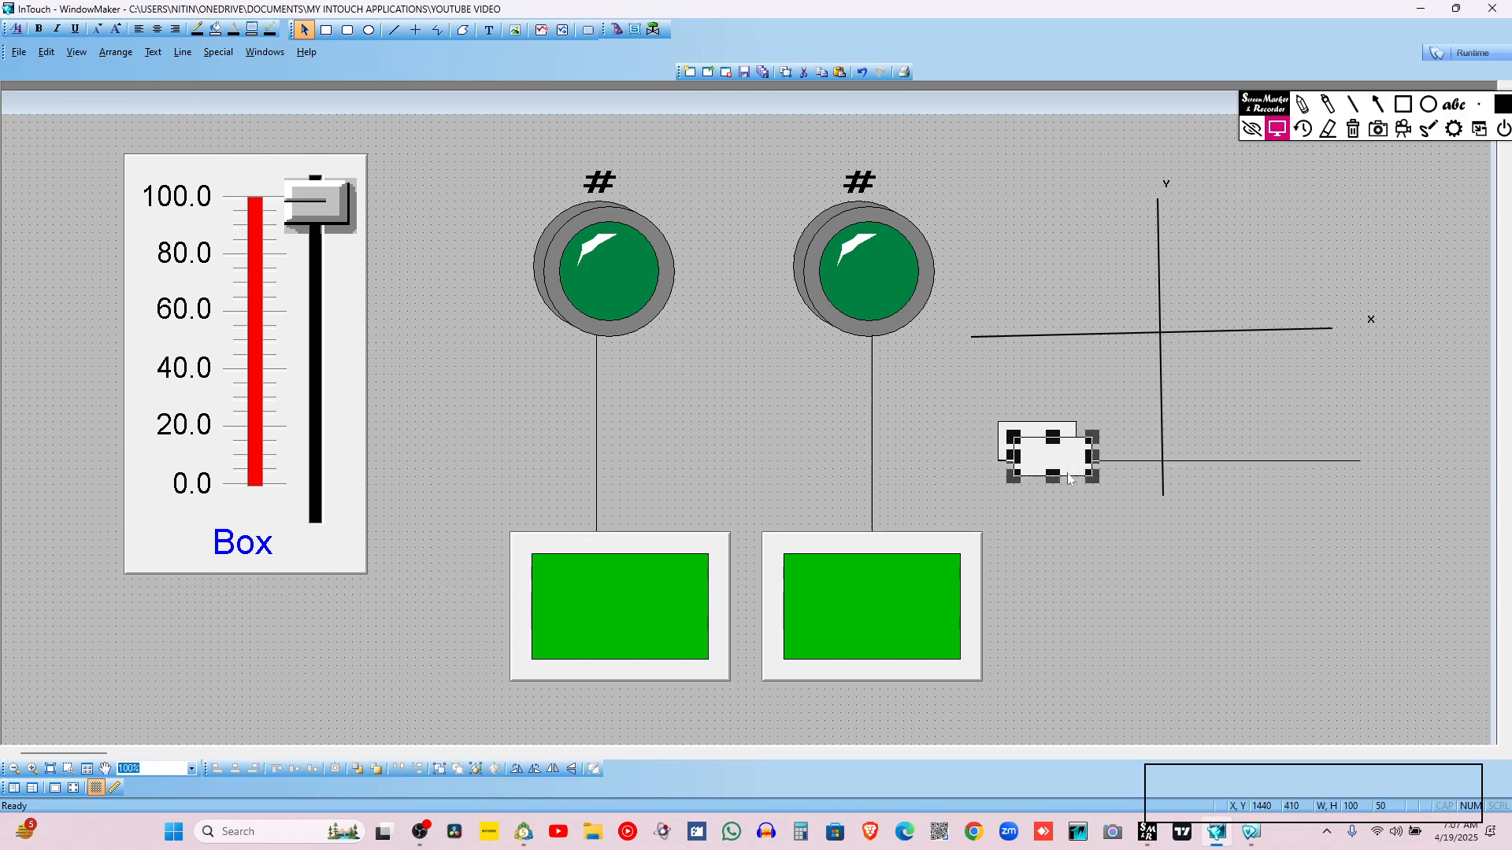
{"action": "key", "text": "Right"}
{"action": "key", "text": "Right"}
{"action": "key", "text": "Right"}
{"action": "key", "text": "Right"}
{"action": "key", "text": "Right"}
{"action": "key", "text": "Right"}
{"action": "key", "text": "Right"}
{"action": "key", "text": "Right"}
{"action": "key", "text": "Right"}
{"action": "key", "text": "Up"}
{"action": "key", "text": "Up"}
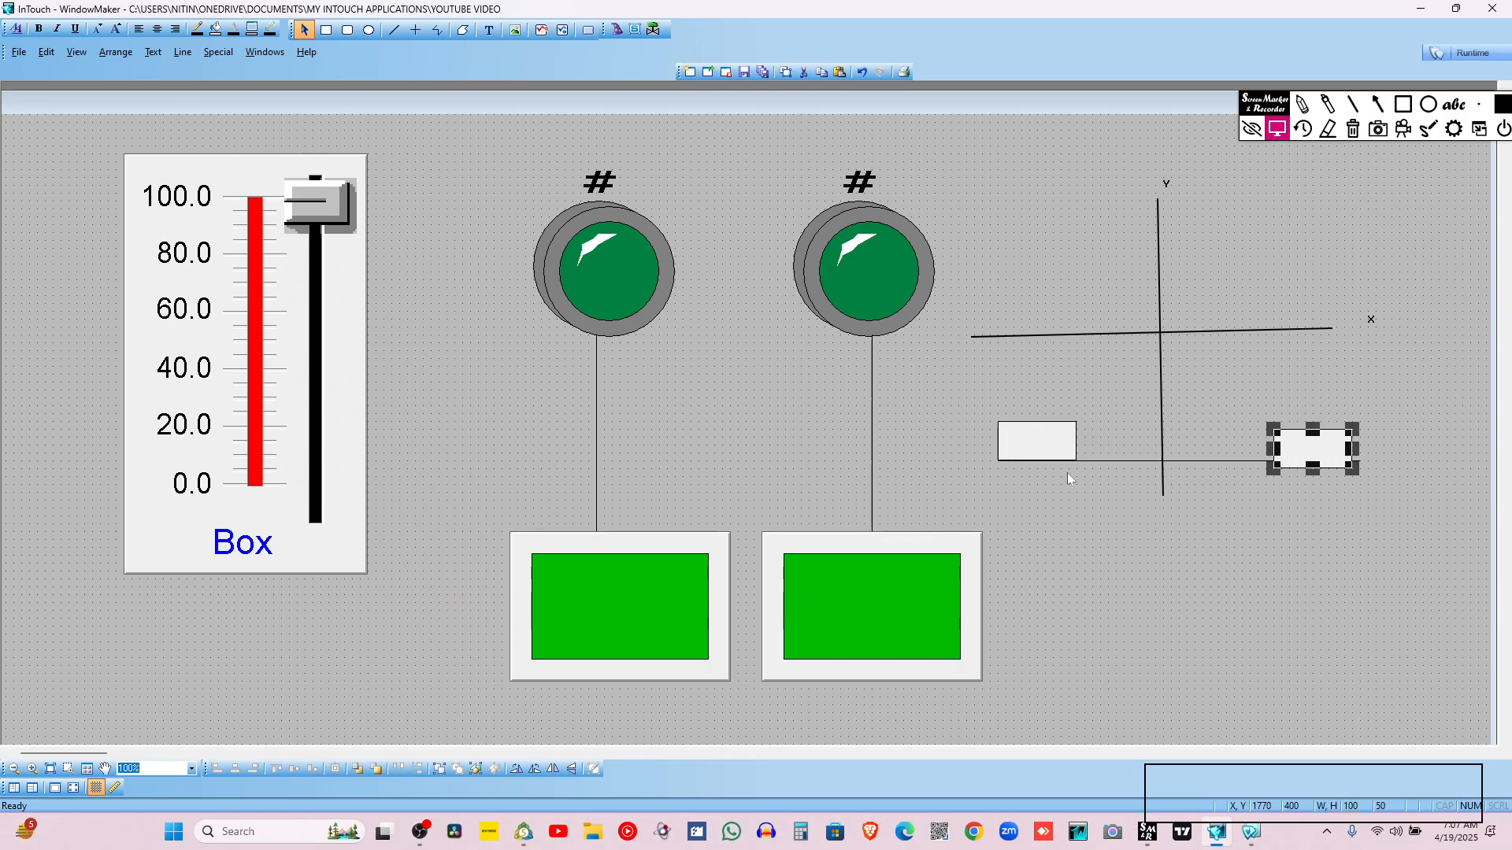
{"action": "key", "text": "Right"}
{"action": "key", "text": "Right"}
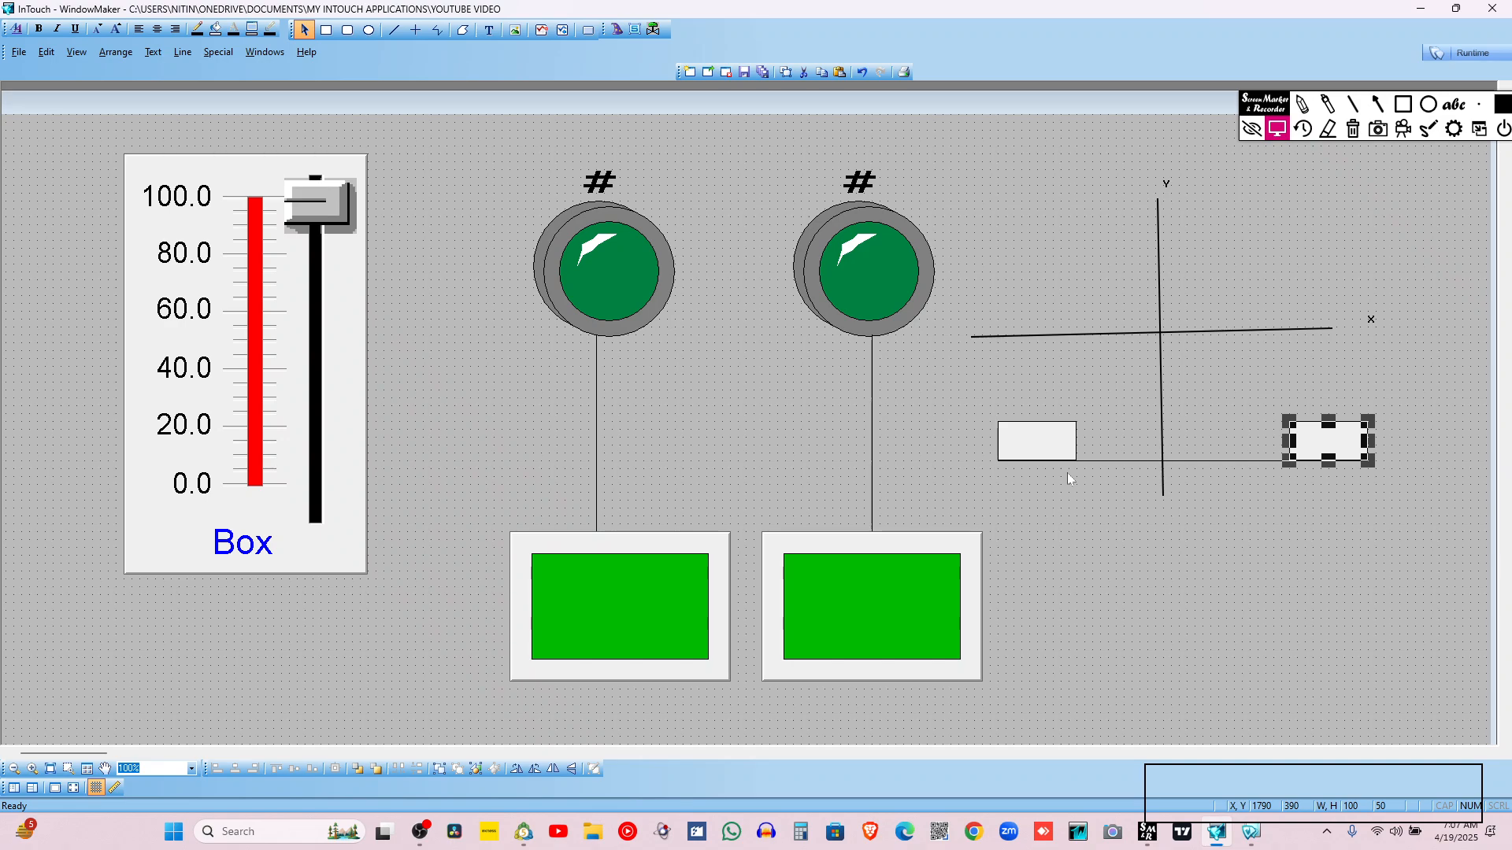
Read the X positions of the original rectangle and its copy, pointing an arrow annotation at the X coordinate read-out
{"action": "left_click", "coordinate": [1092, 545]}
{"action": "left_click", "coordinate": [1039, 435]}
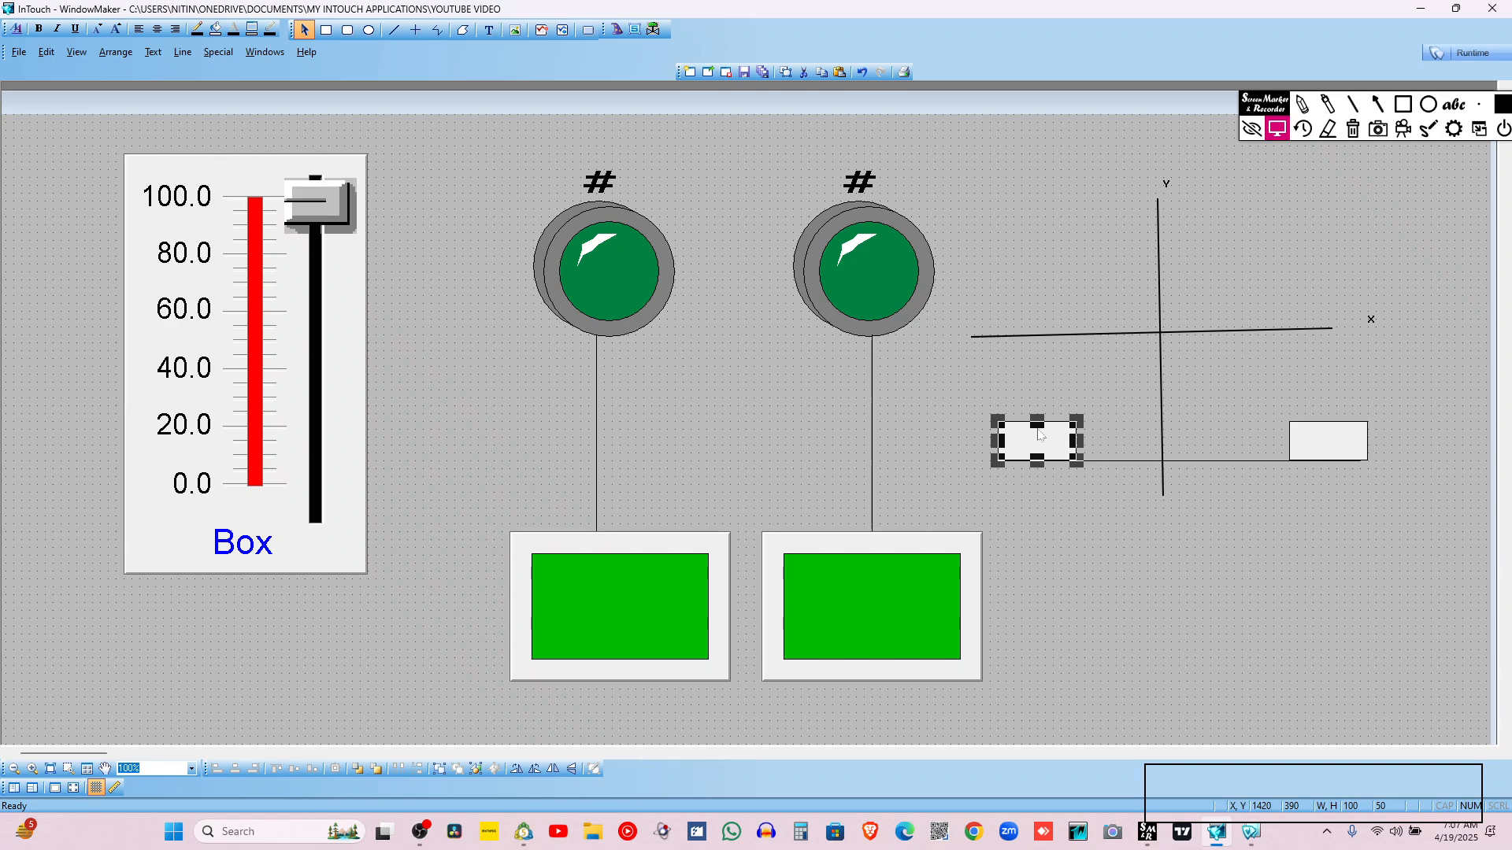
{"action": "left_click", "coordinate": [1377, 103]}
{"action": "left_click_drag", "start_coordinate": [1209, 829], "coordinate": [1263, 815]}
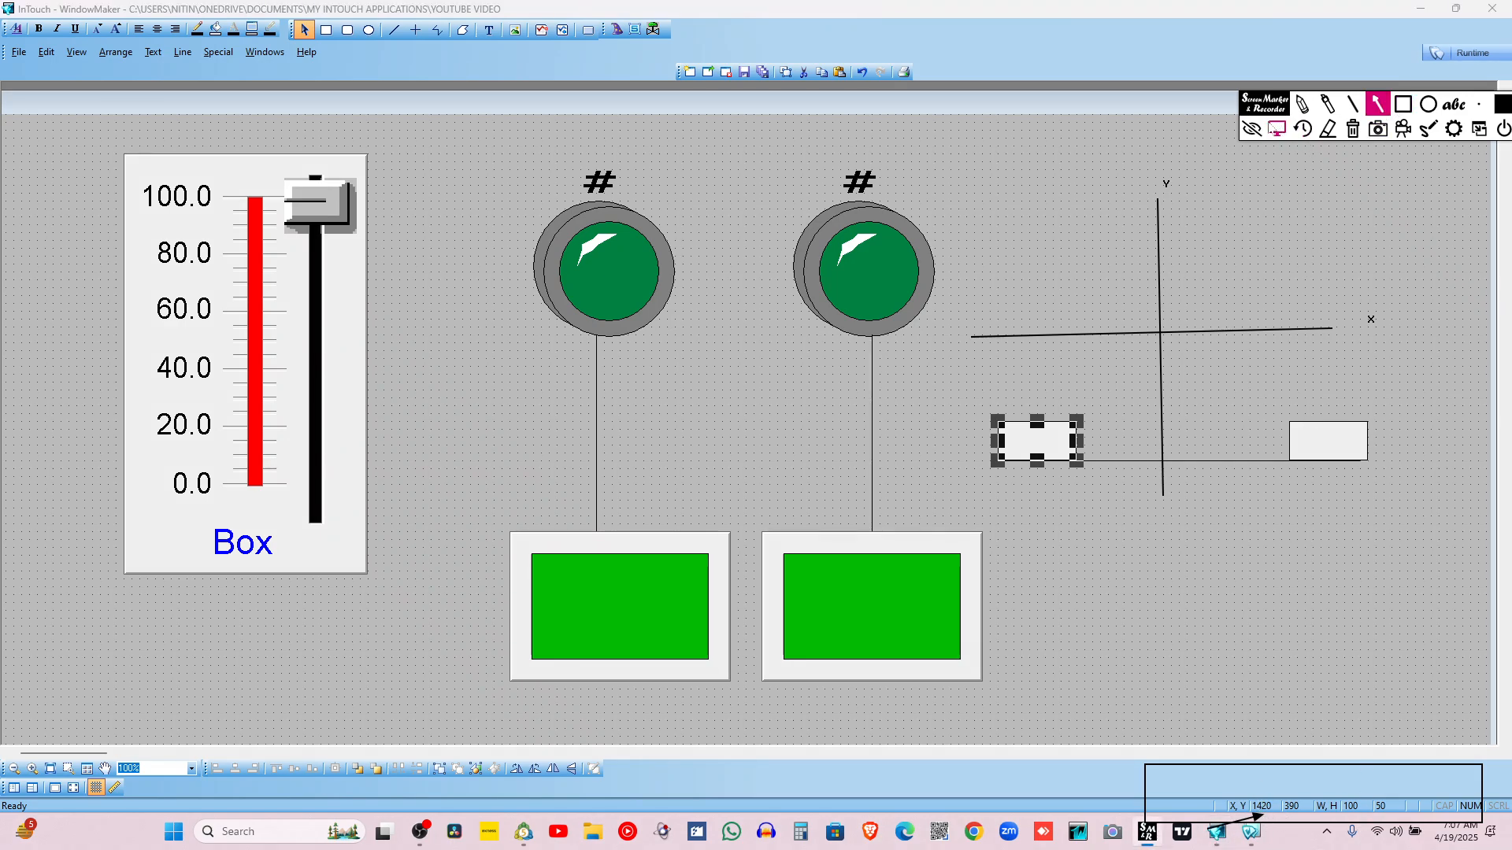
{"action": "left_click", "coordinate": [1272, 127]}
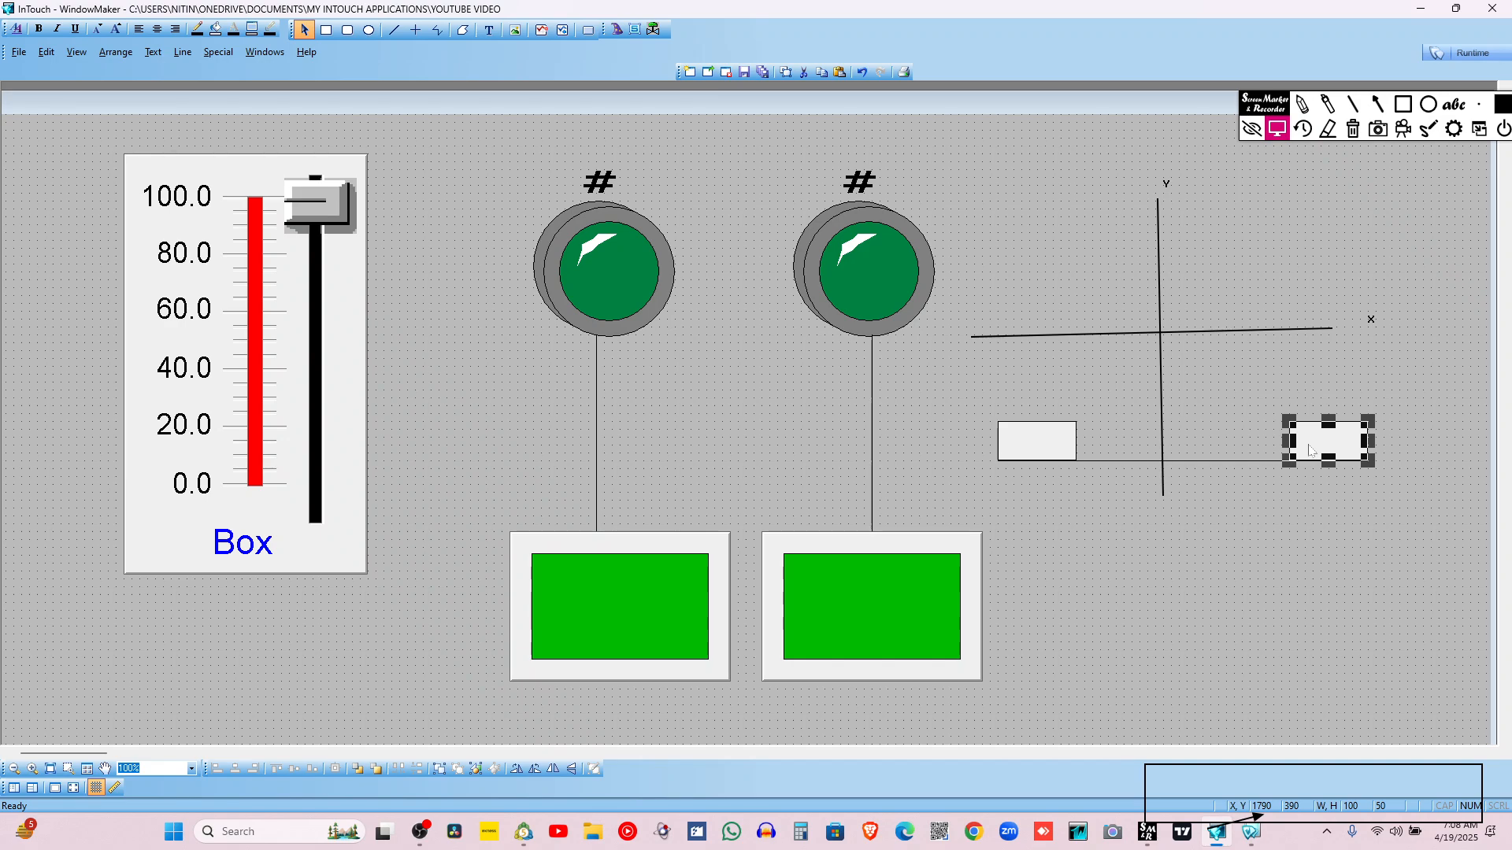
Switch to Calculator, compute 1790 - 1420 as the distance between the two rectangles, and close it
{"action": "left_click", "coordinate": [805, 832]}
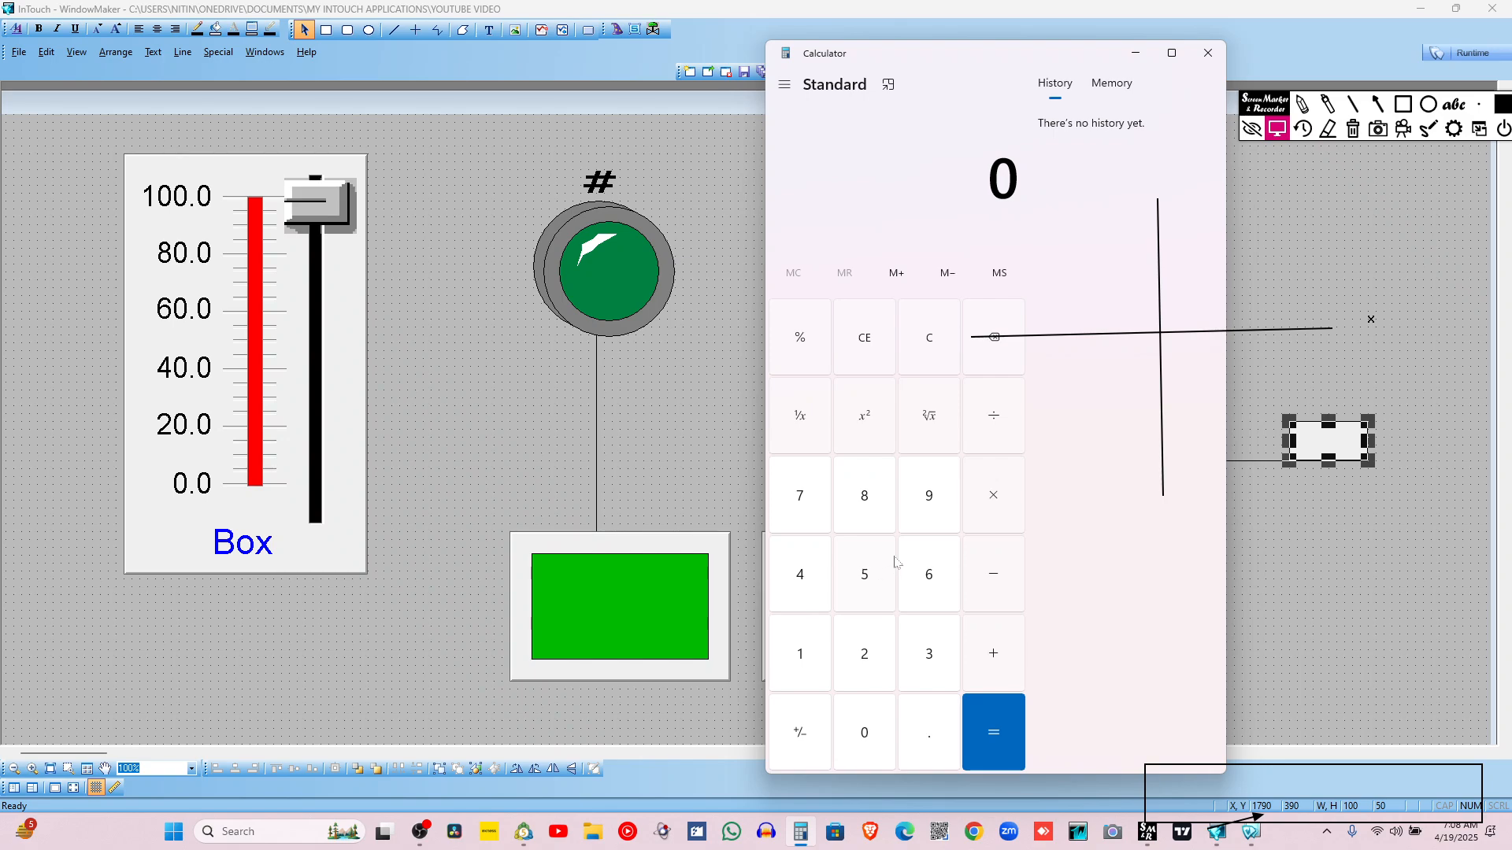
{"action": "type", "text": "19"}
{"action": "key", "text": "Delete"}
{"action": "type", "text": "1790-1420"}
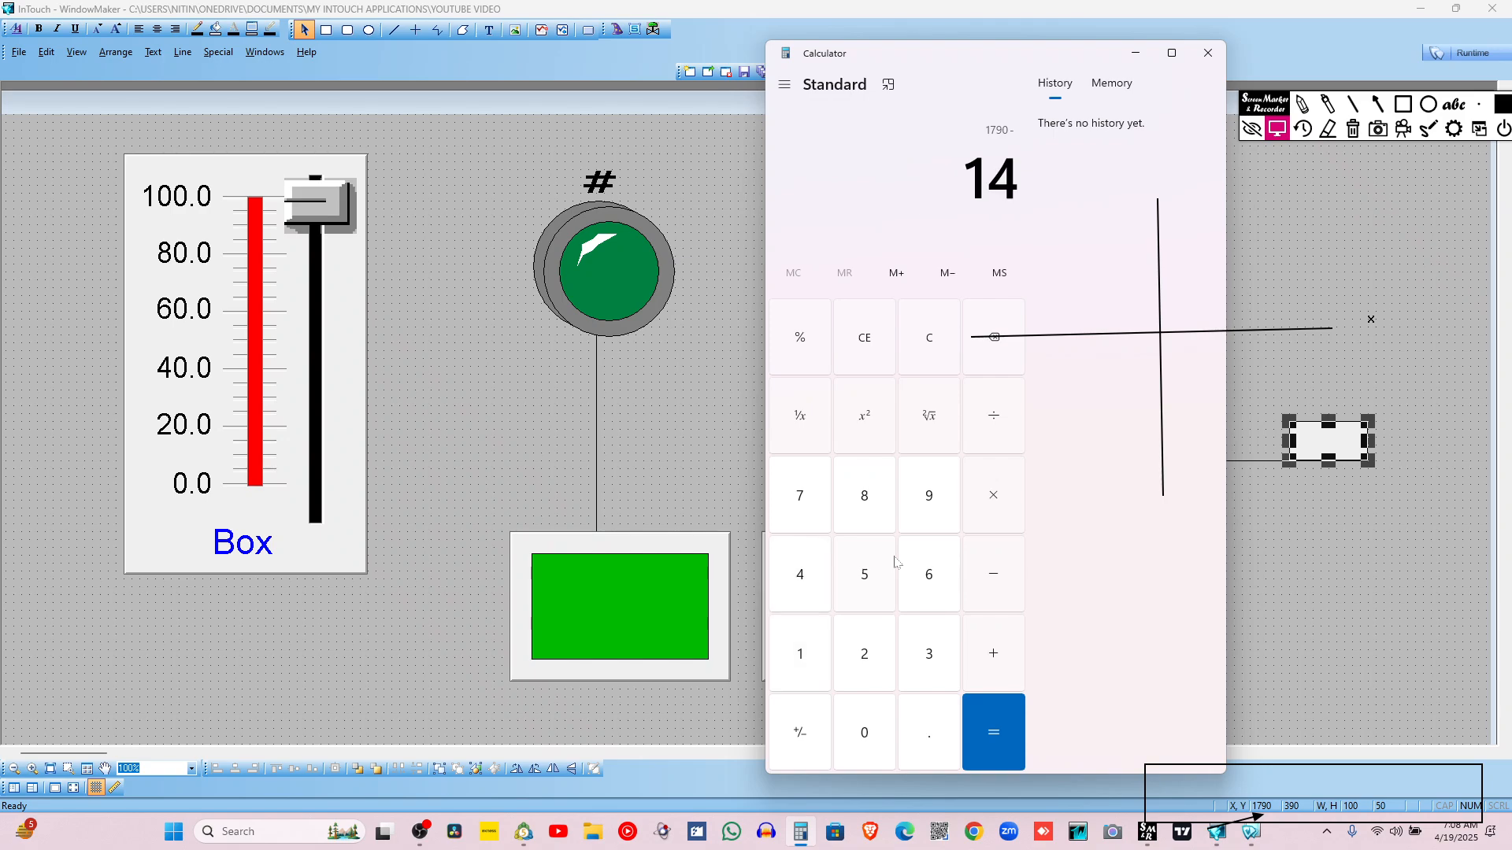
{"action": "key", "text": "Return"}
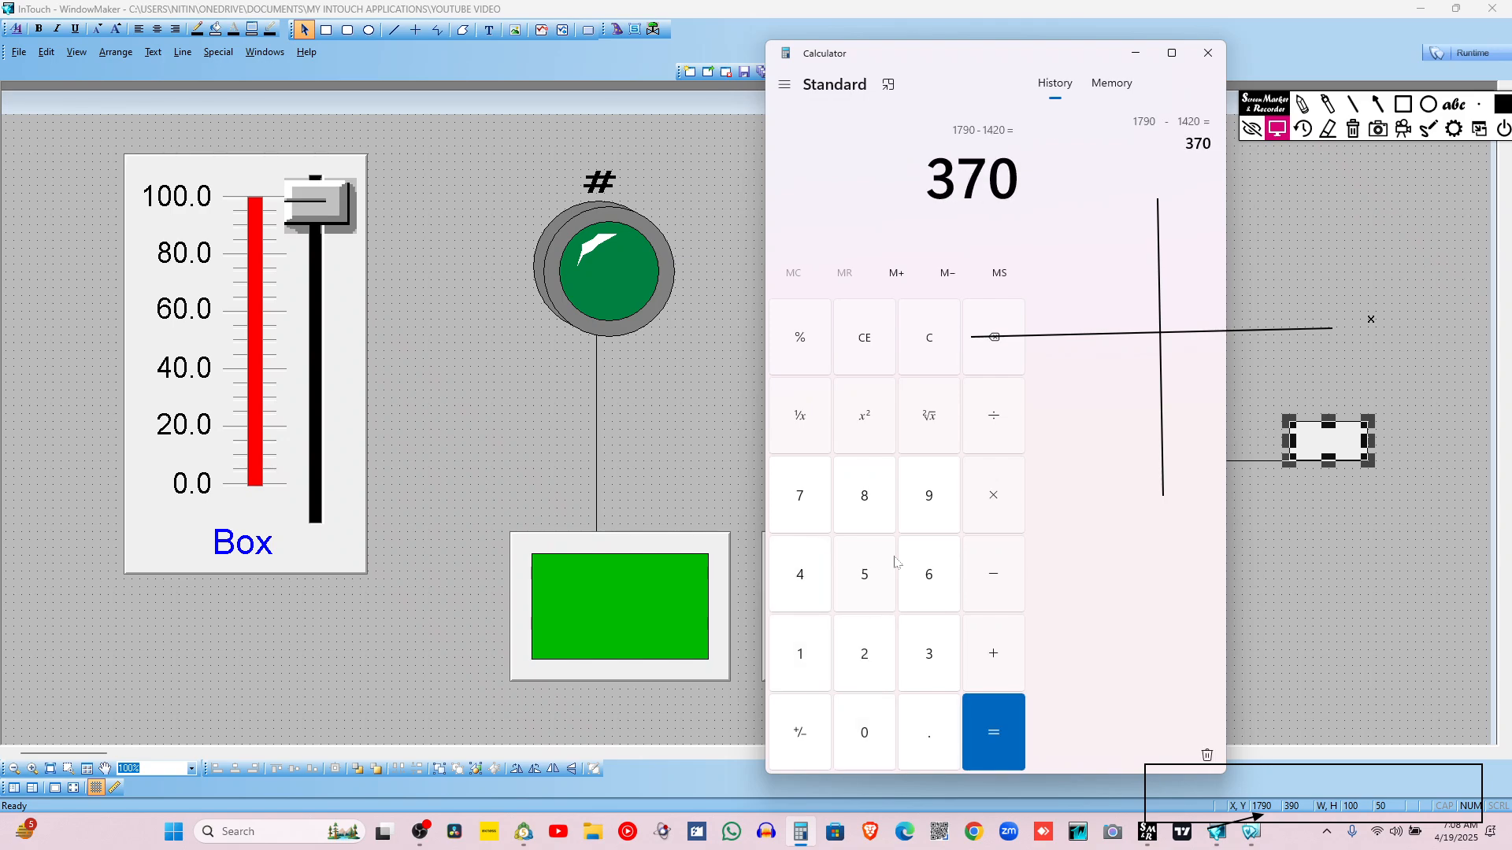
{"action": "left_click", "coordinate": [1206, 54]}
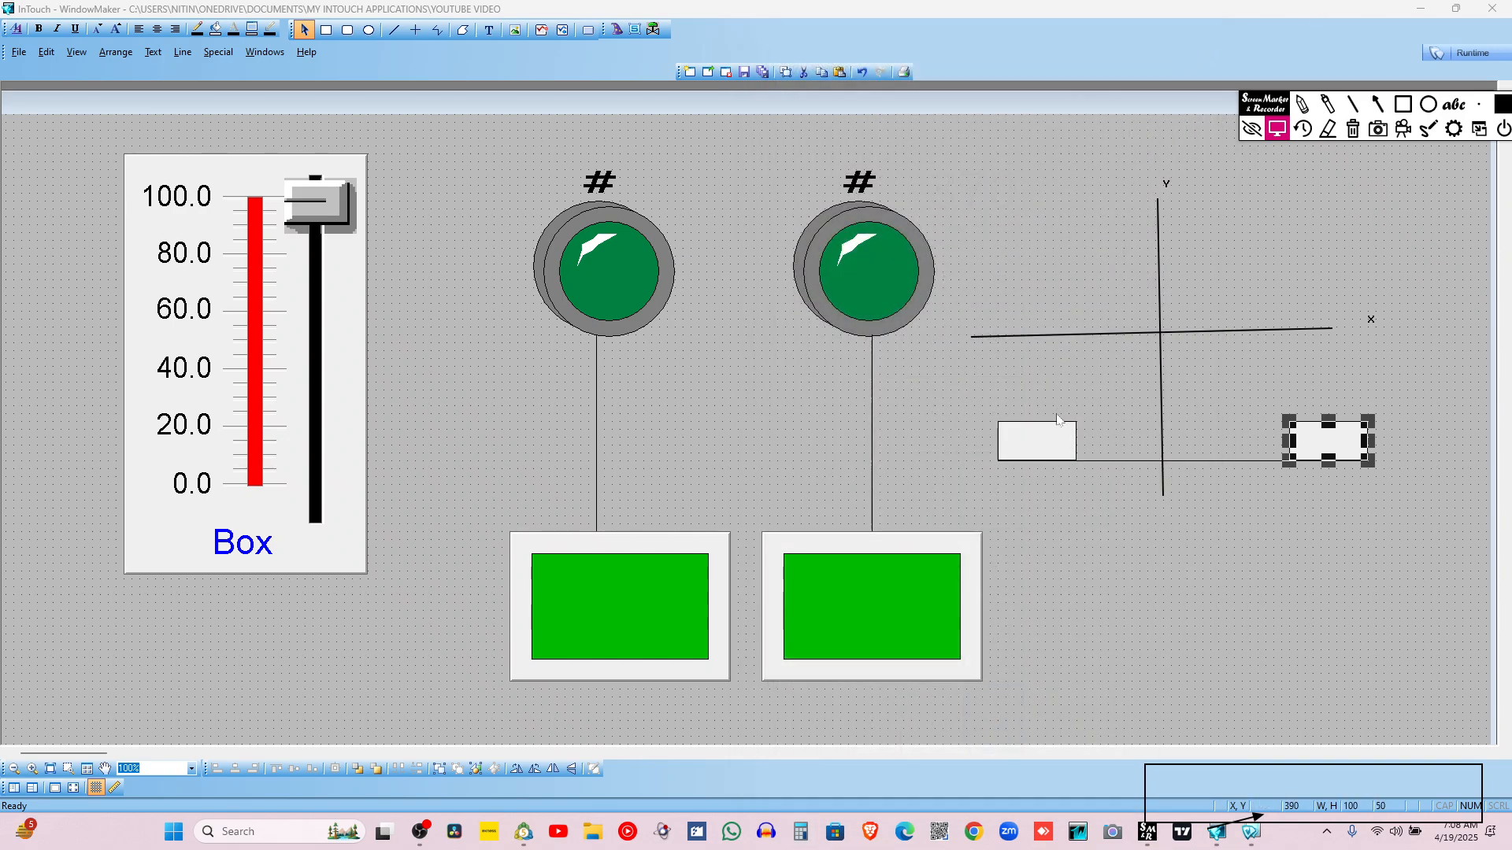
Erase the duplicate rectangle at the right end of the horizontal line
{"action": "right_click", "coordinate": [1315, 432]}
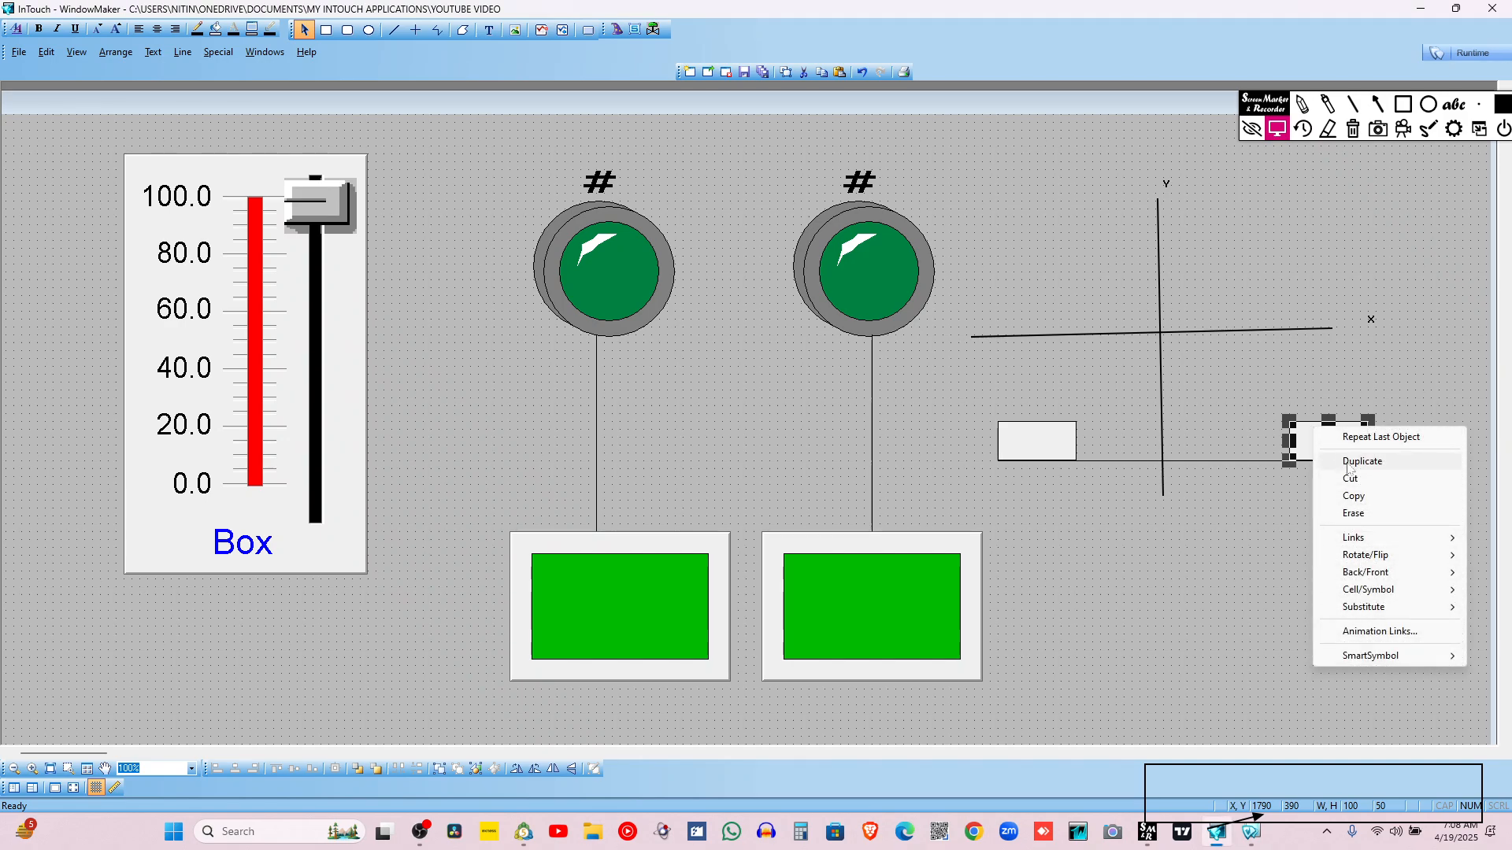
{"action": "left_click", "coordinate": [1358, 515]}
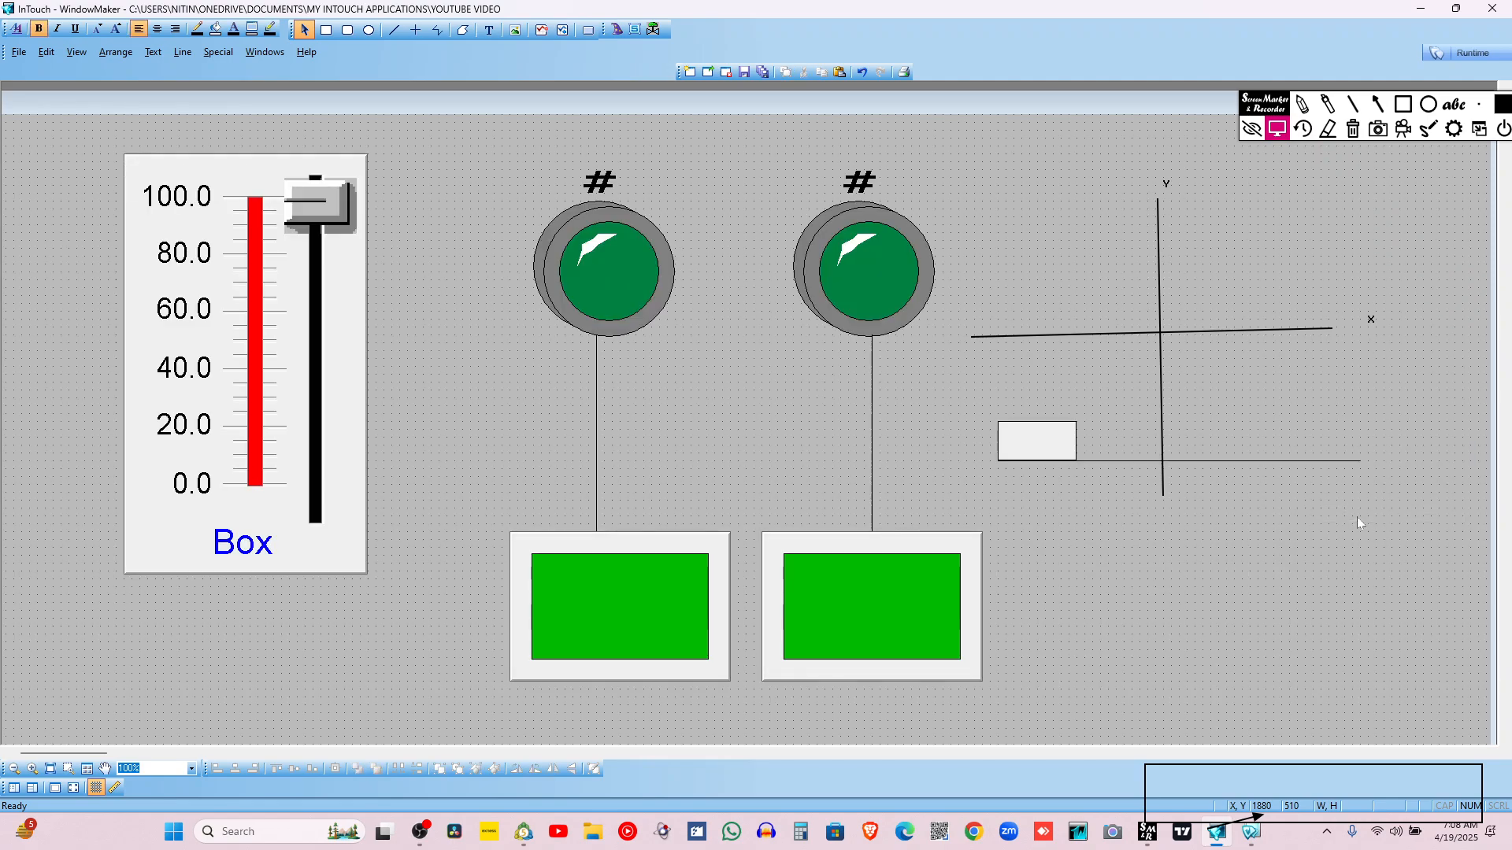
Disable the rectangle's vertical location link and set its X3 horizontal location movement to 0 to the left and 370 to the right
{"action": "double_click", "coordinate": [1071, 449]}
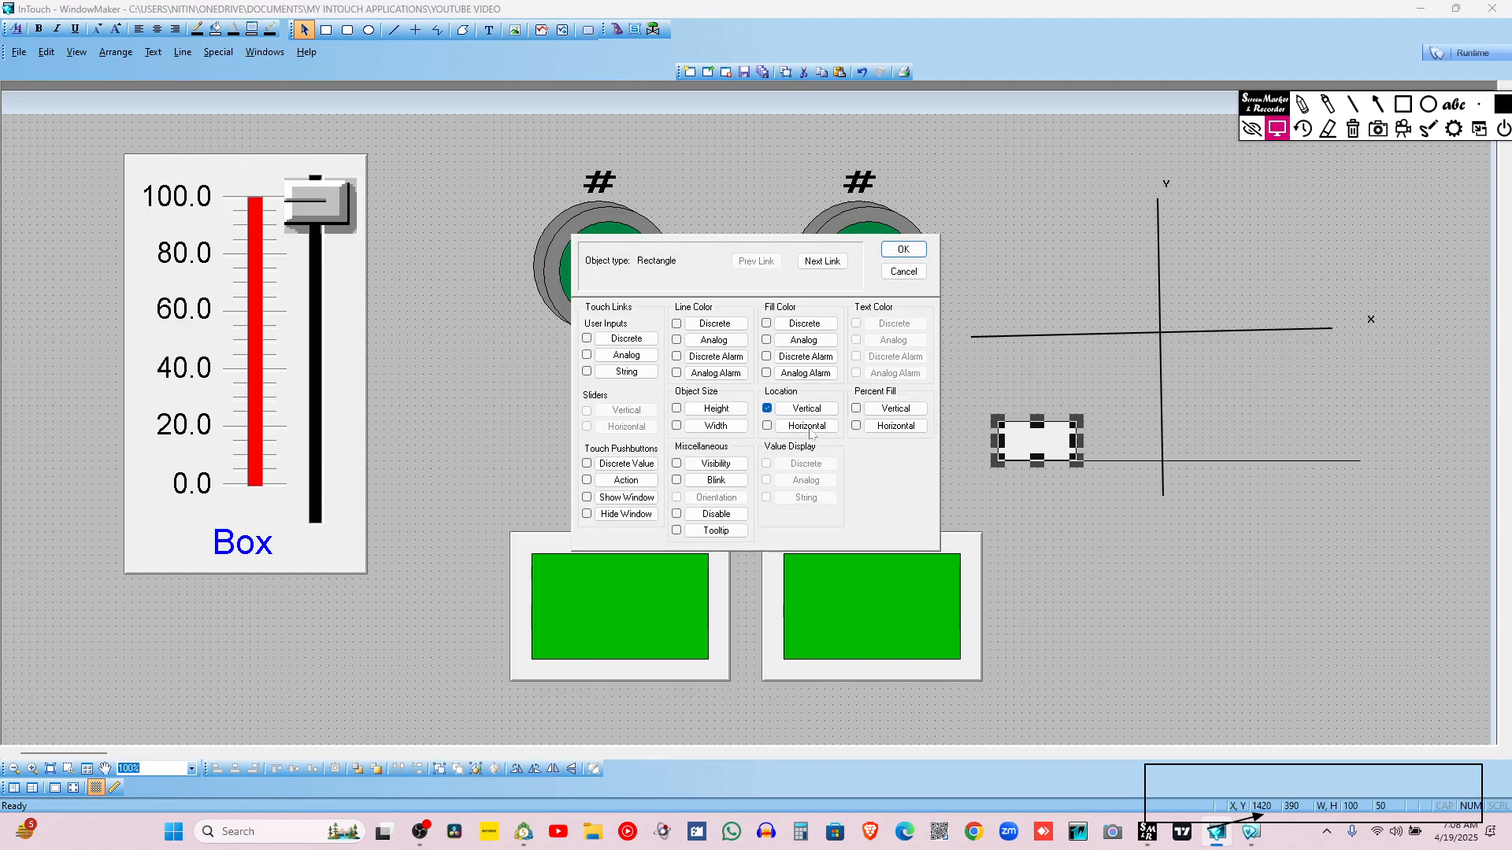
{"action": "left_click", "coordinate": [823, 410]}
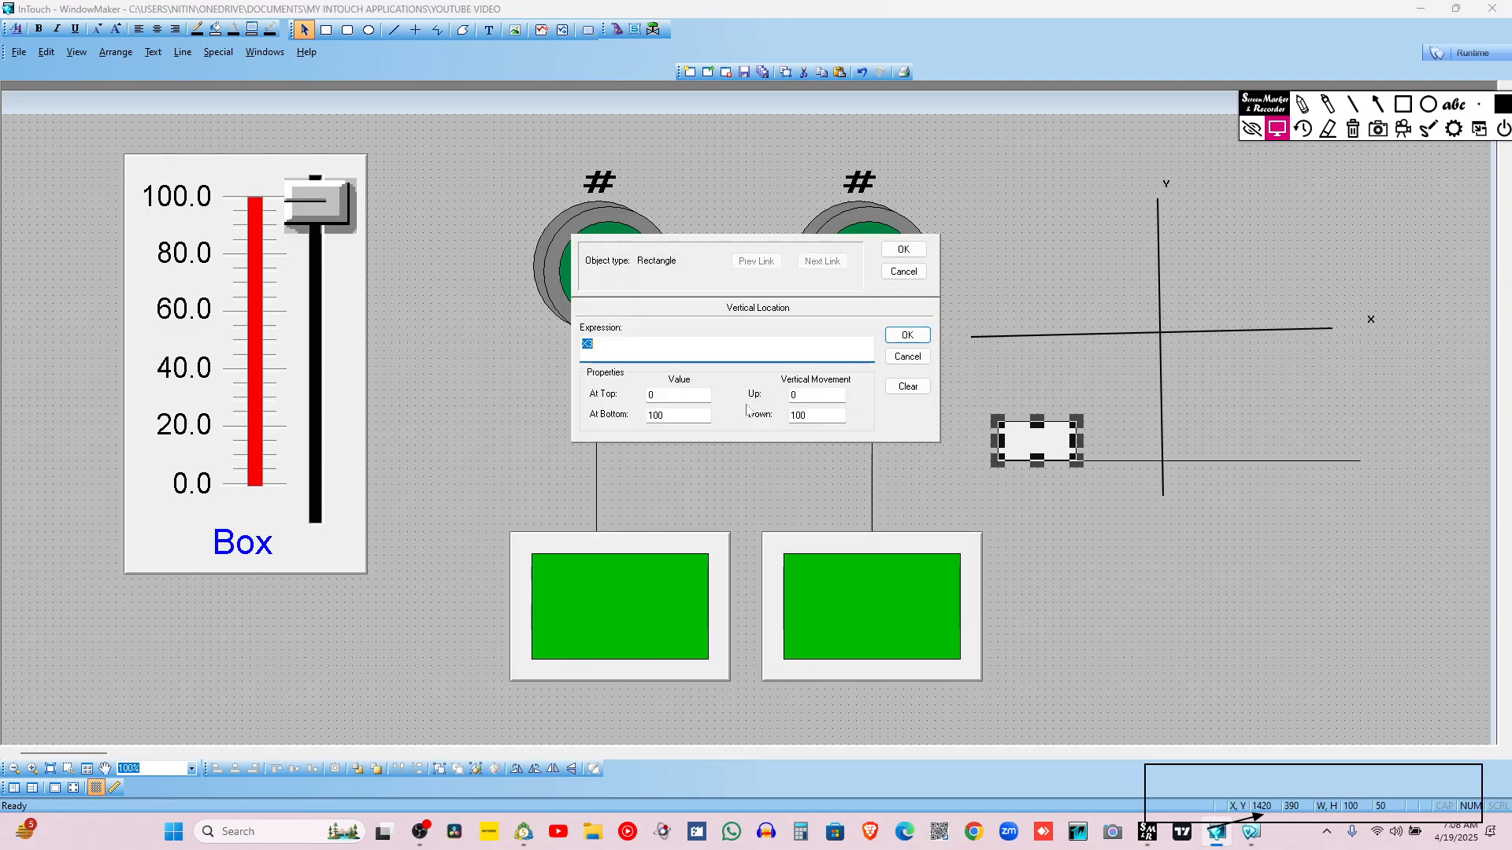
{"action": "left_click", "coordinate": [897, 355]}
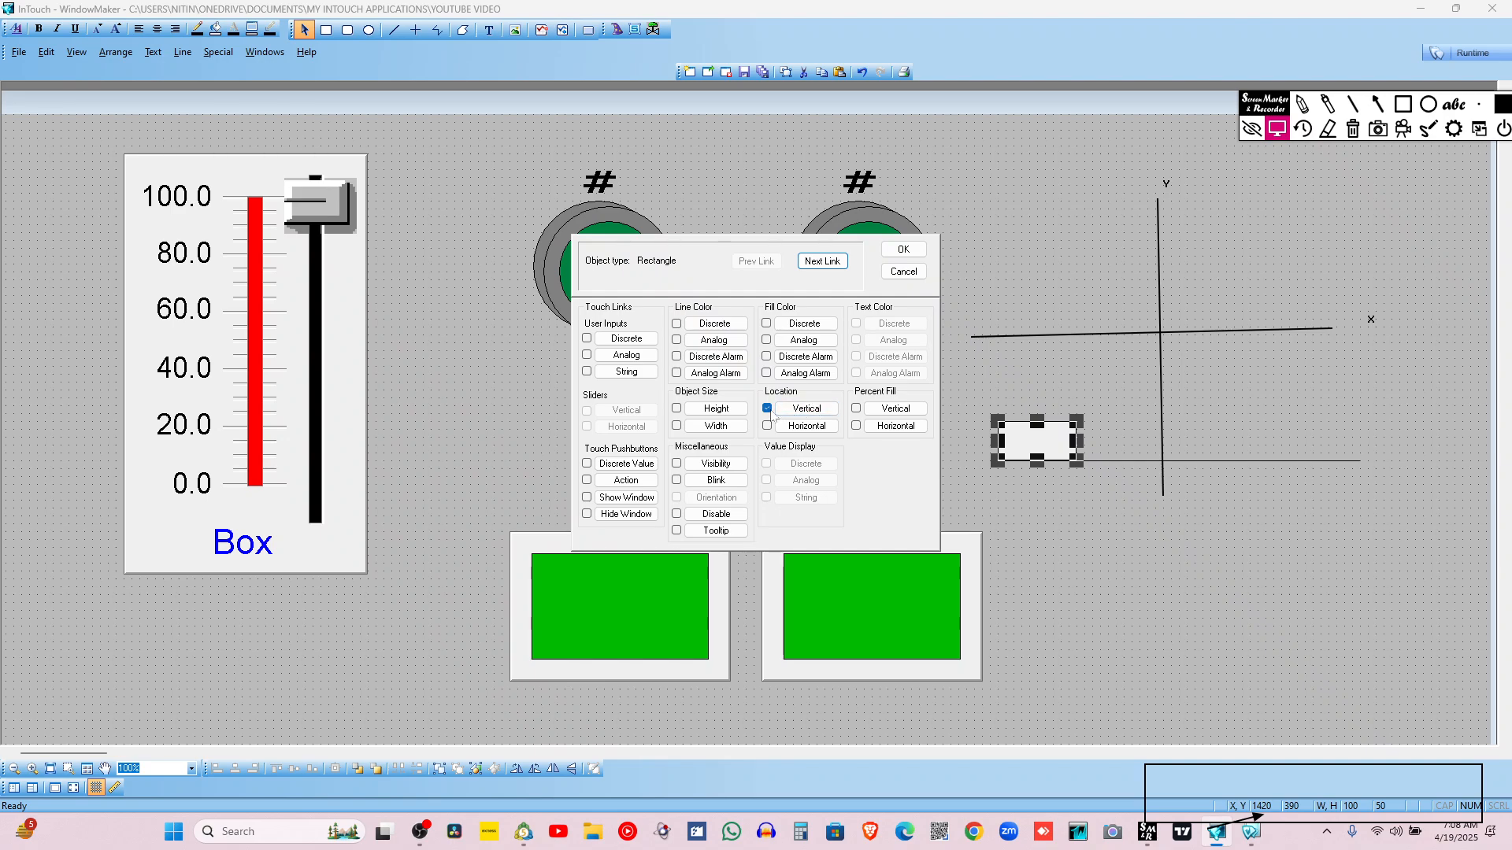
{"action": "left_click", "coordinate": [803, 426]}
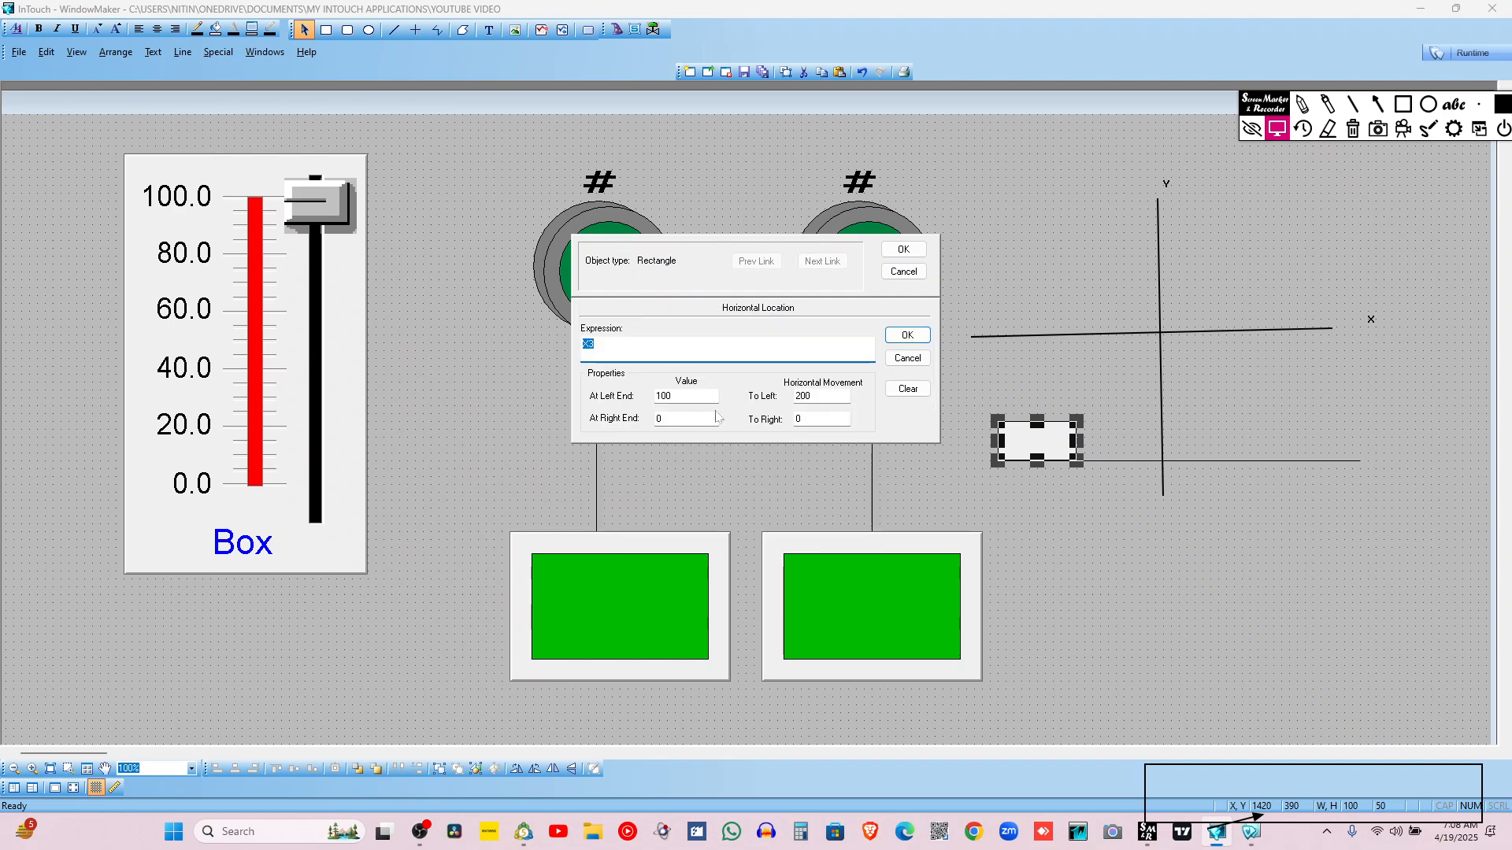
{"action": "double_click", "coordinate": [817, 400]}
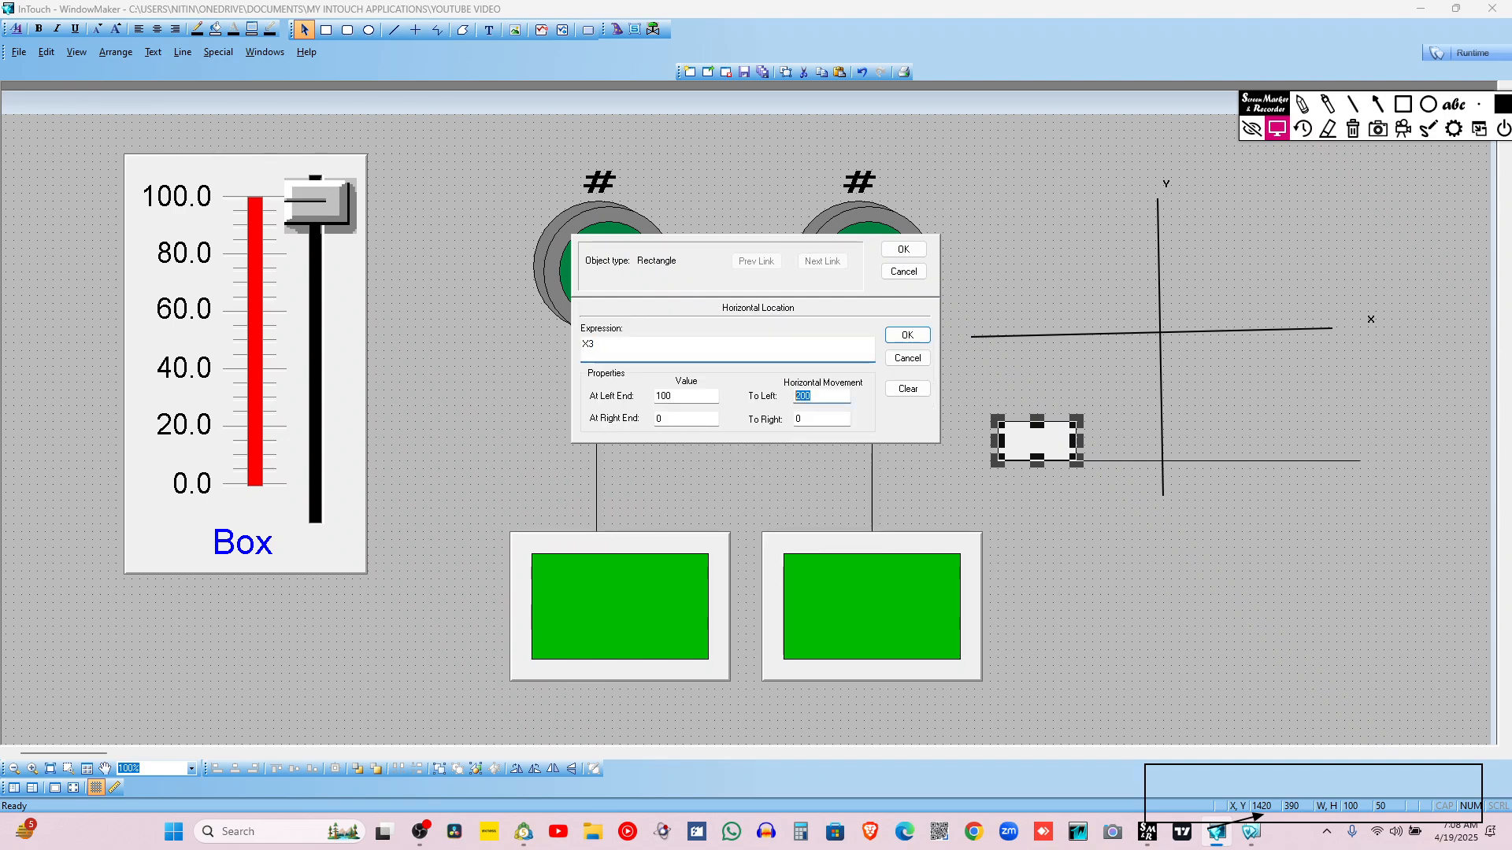
{"action": "type", "text": "0"}
{"action": "key", "text": "Tab"}
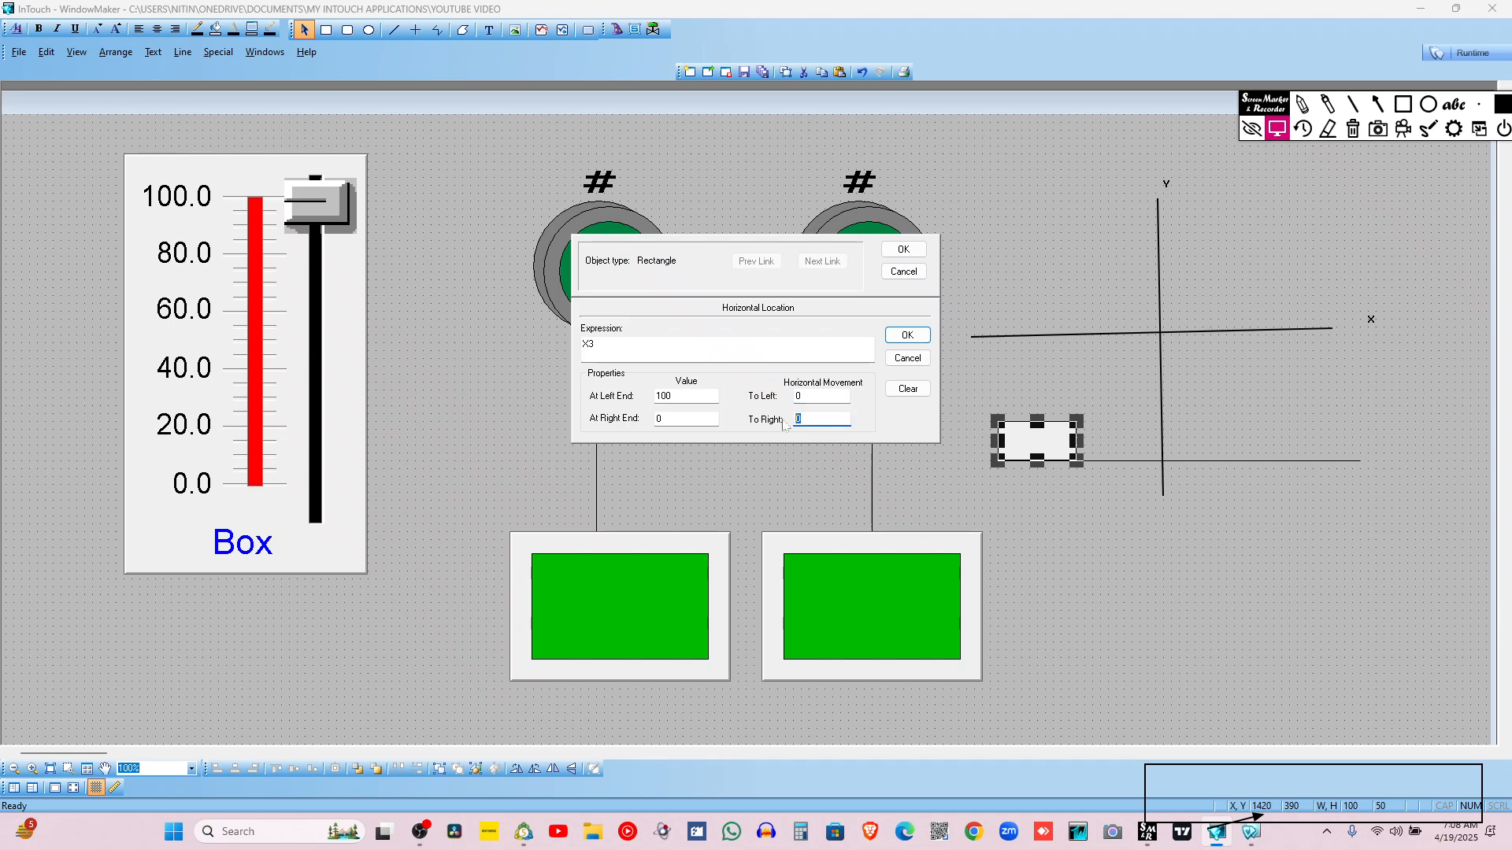
{"action": "type", "text": "370"}
Set the horizontal location link's value to 0 at the left end and 100 at the right end, and apply it
{"action": "double_click", "coordinate": [661, 397]}
{"action": "type", "text": "0"}
{"action": "left_click", "coordinate": [661, 419]}
{"action": "double_click", "coordinate": [661, 419]}
{"action": "type", "text": "100"}
{"action": "key", "text": "Return"}
Switch to WindowViewer runtime, test the rectangle's horizontal travel with the Box slider, view the runtime once more, and return to WindowMaker
{"action": "left_click", "coordinate": [1466, 53]}
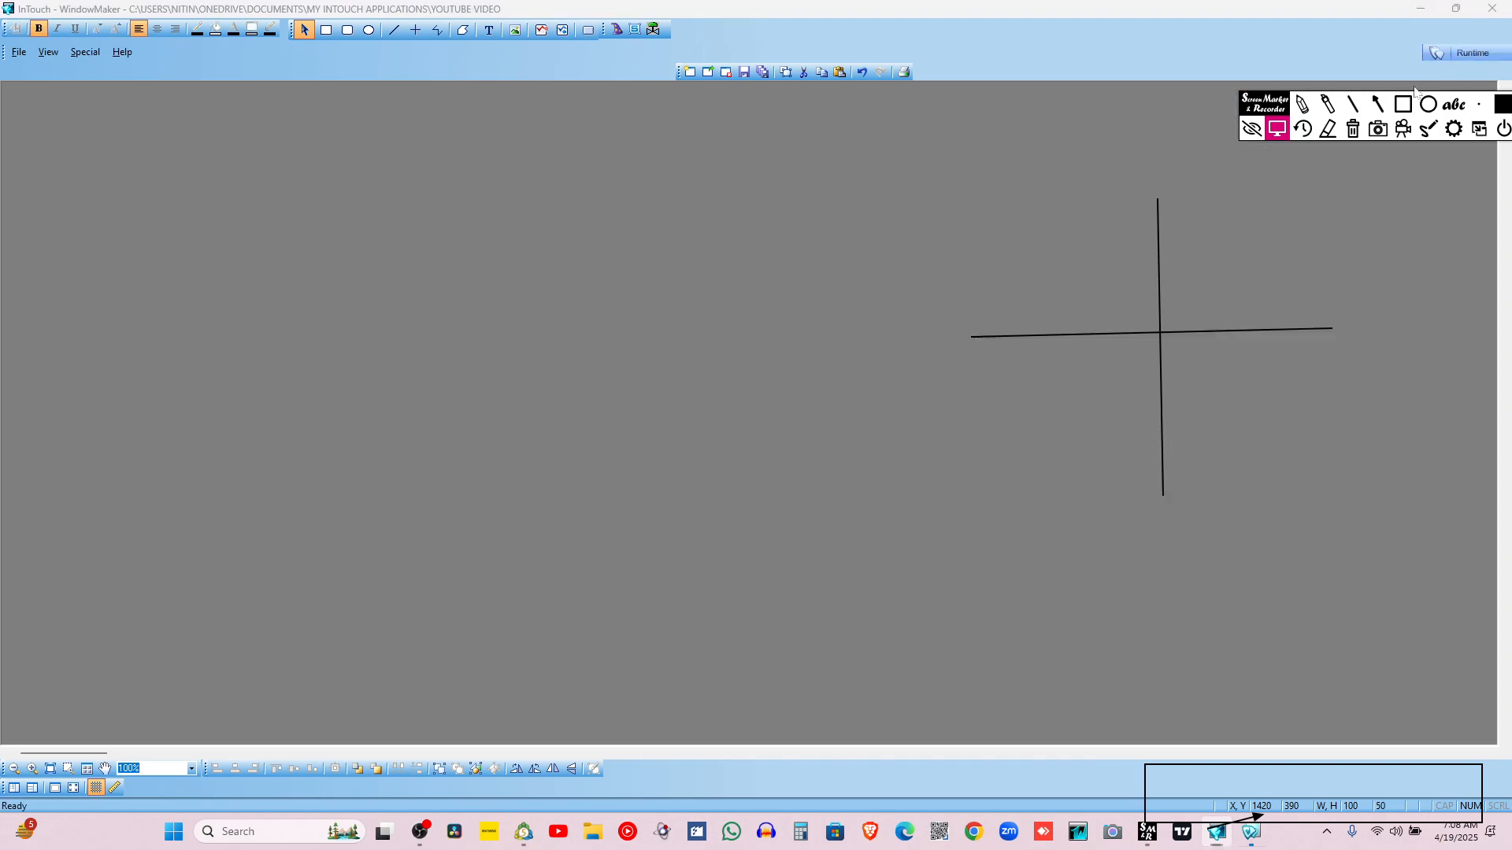
{"action": "left_click_drag", "start_coordinate": [315, 127], "coordinate": [393, 109]}
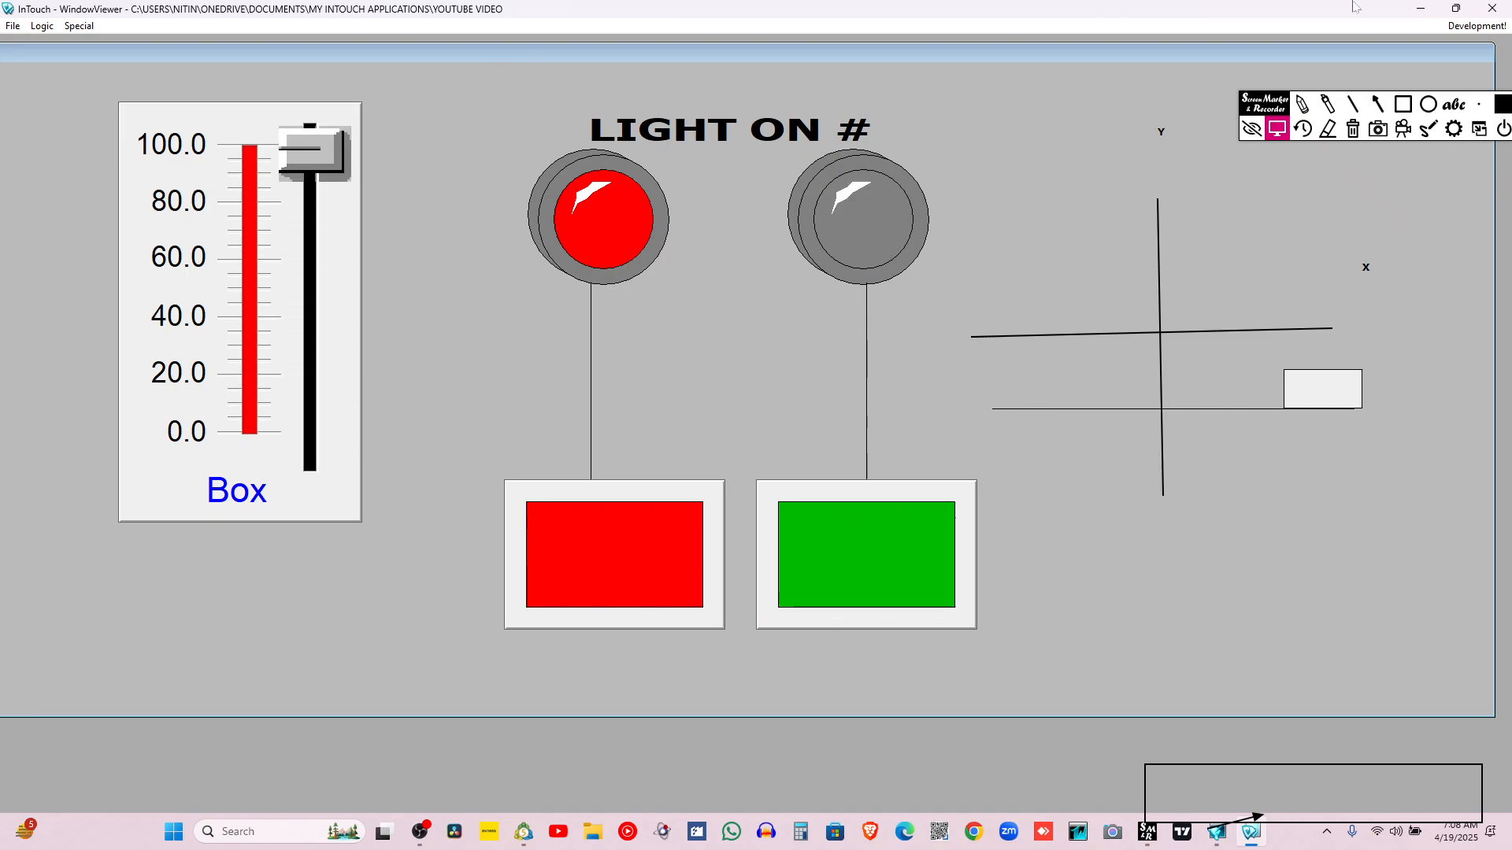
{"action": "left_click", "coordinate": [1455, 28]}
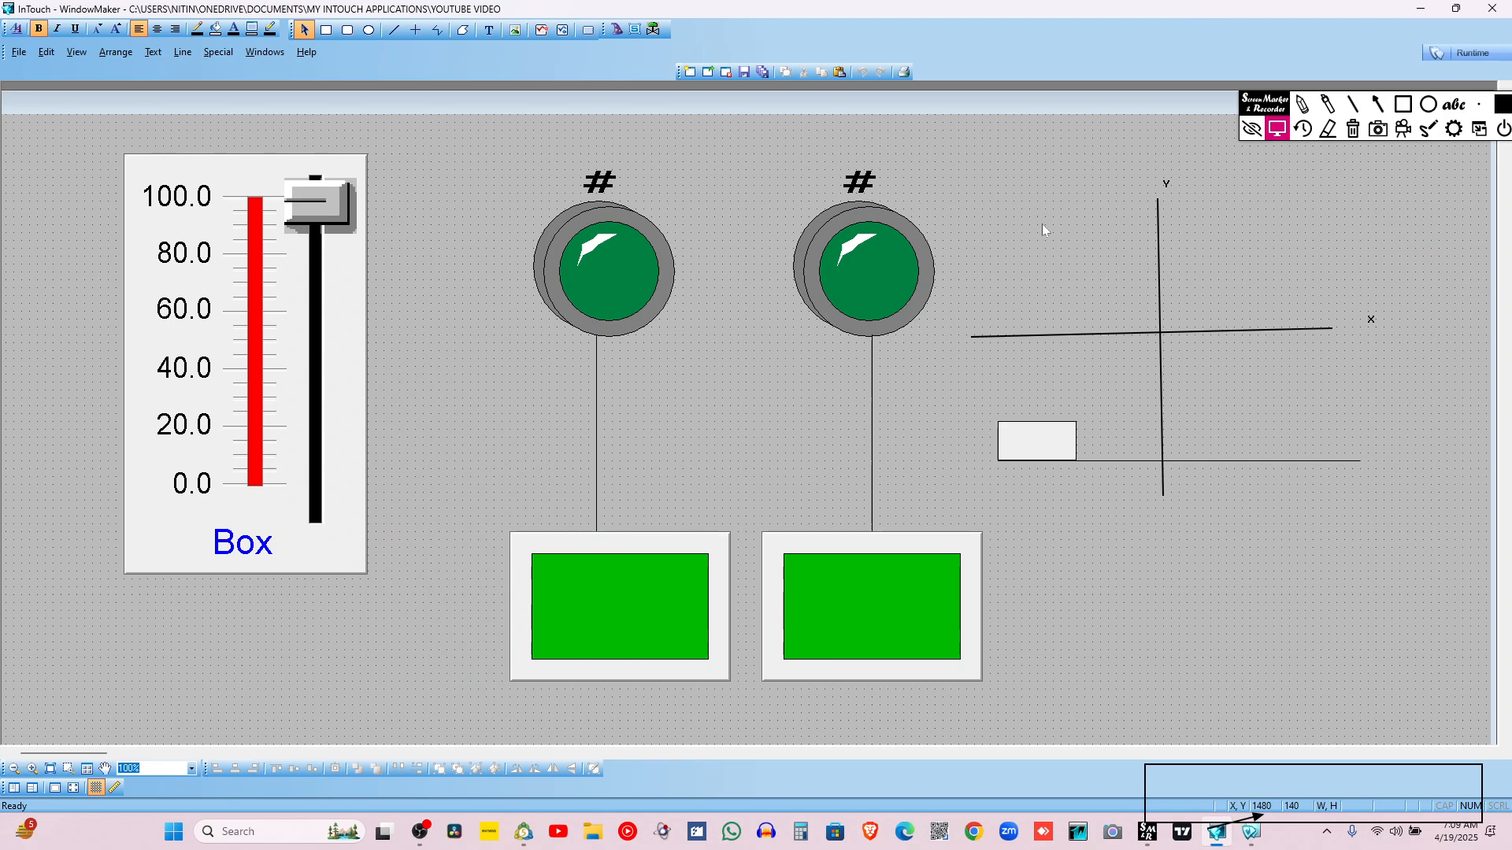
{"action": "left_click", "coordinate": [1497, 50]}
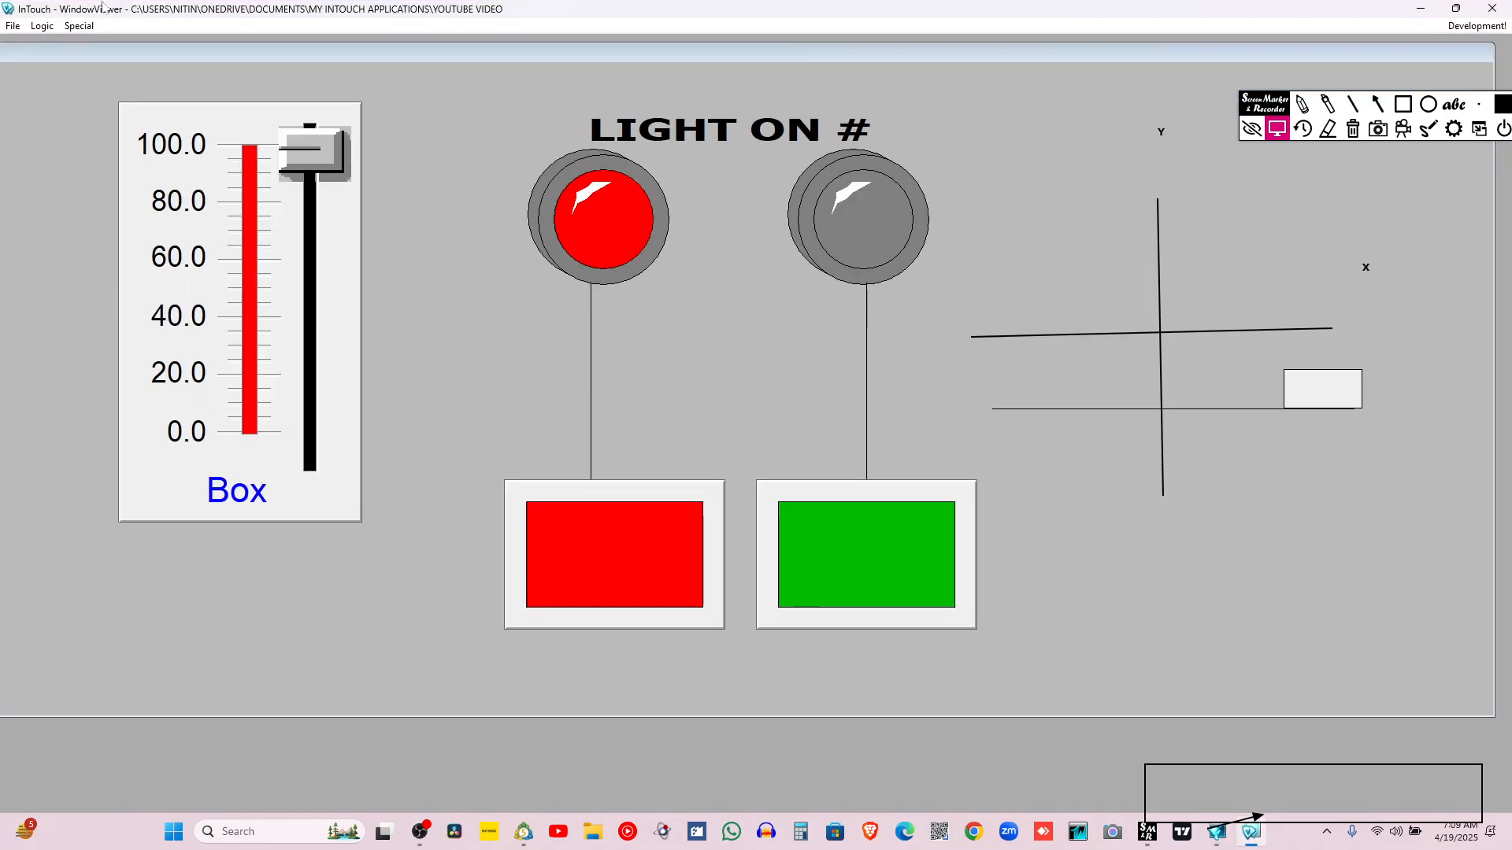
{"action": "left_click", "coordinate": [1472, 29]}
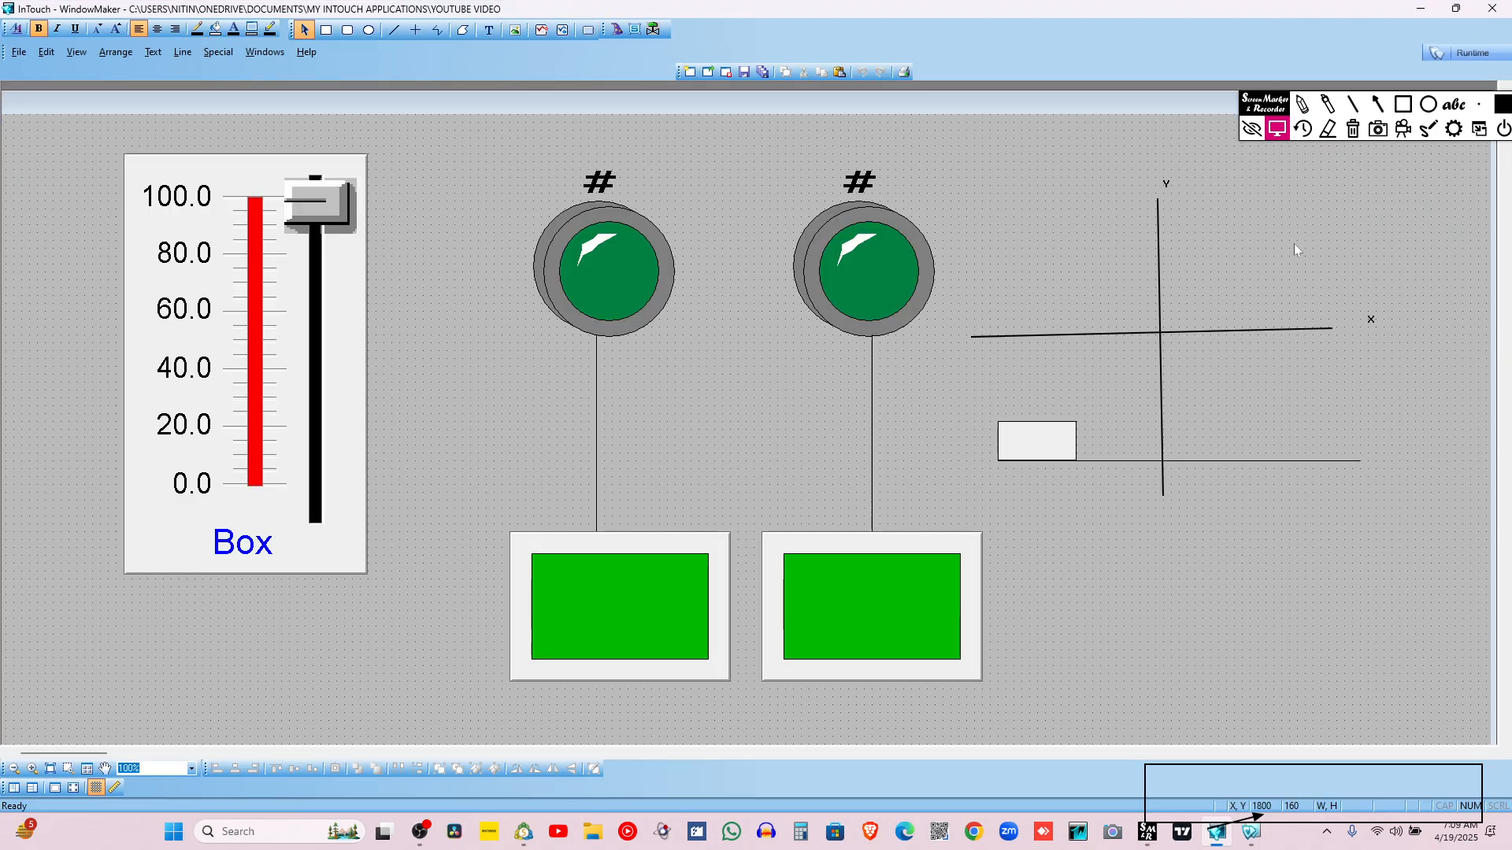